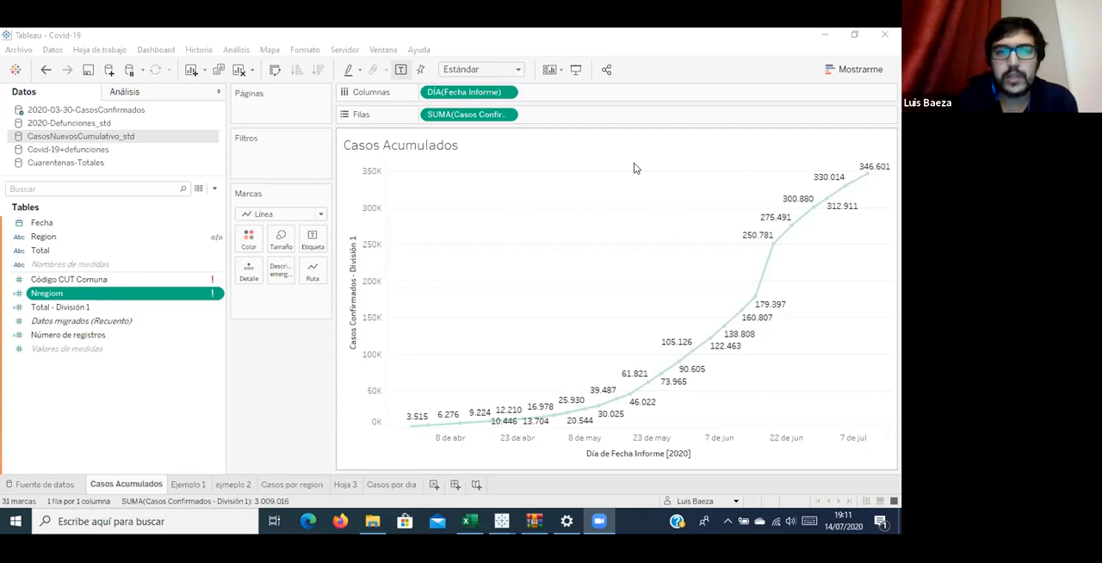
Select the 2020-03-30-CasosConfirmados data source, and look through the dated files of the Casos Confirmados folder in File Explorer.
{"action": "left_click", "coordinate": [635, 176]}
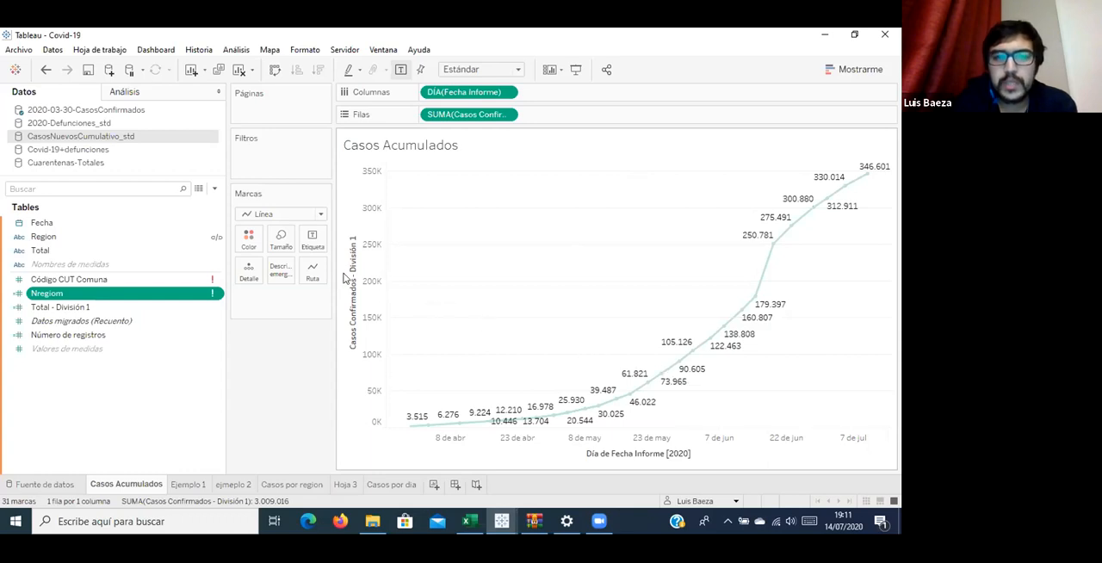
{"action": "left_click", "coordinate": [121, 118]}
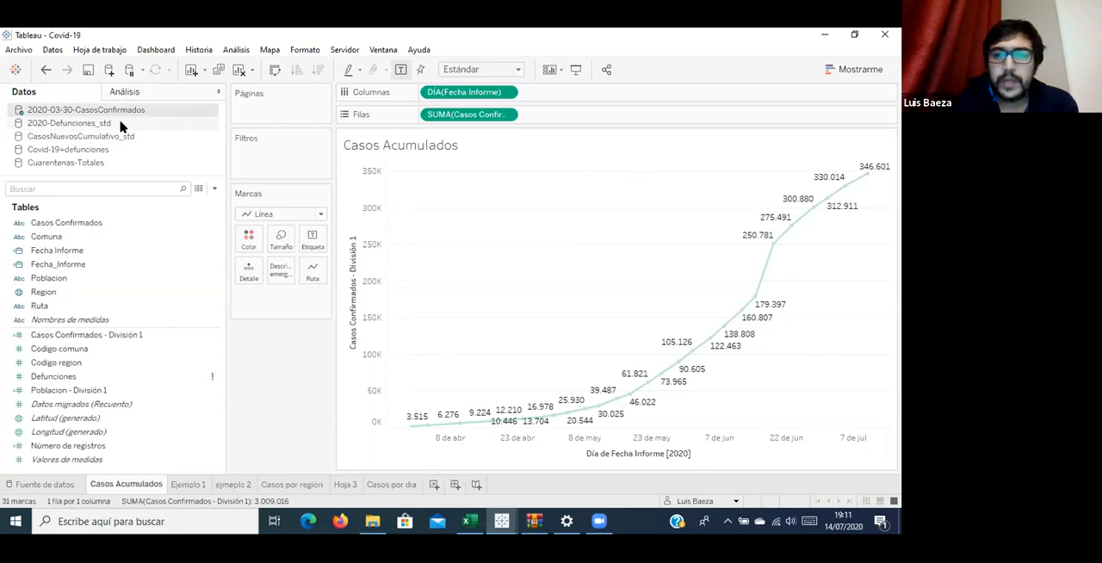
{"action": "left_click", "coordinate": [372, 527]}
{"action": "left_click", "coordinate": [230, 212]}
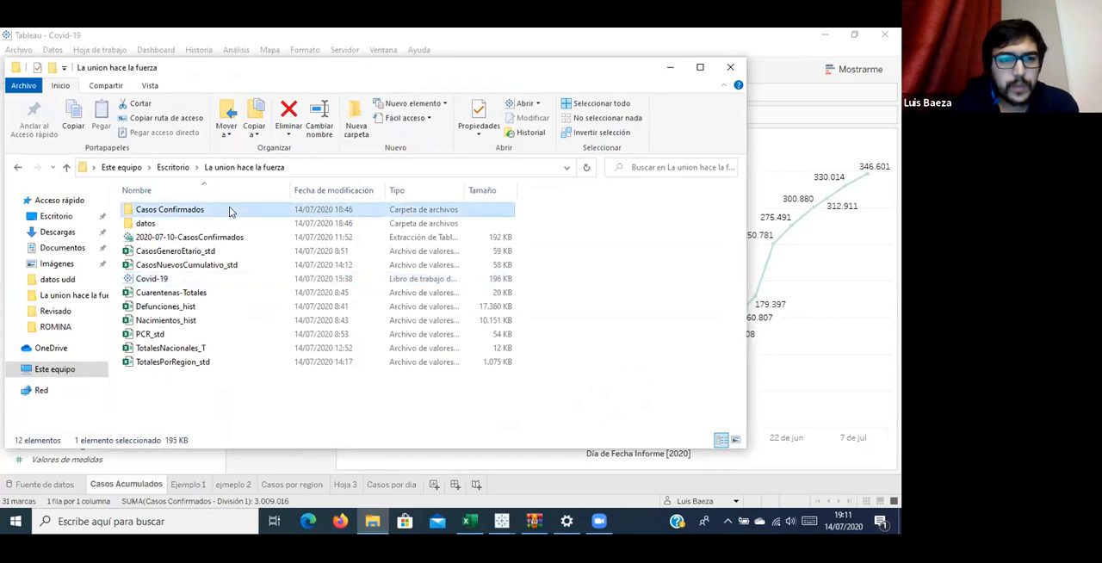
{"action": "double_click", "coordinate": [229, 211]}
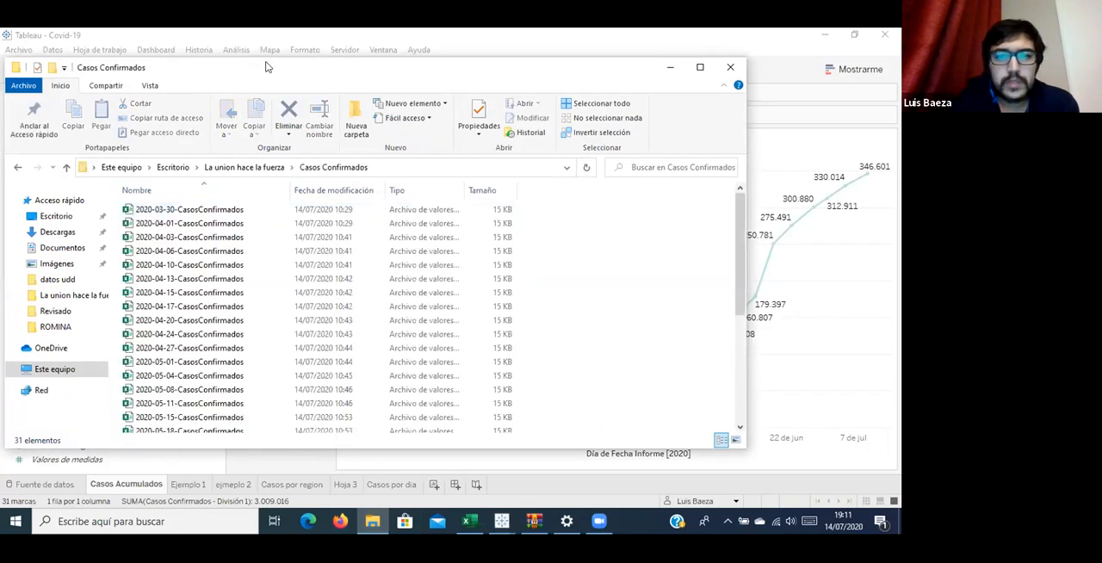
{"action": "left_click_drag", "start_coordinate": [267, 68], "coordinate": [275, 49]}
{"action": "scroll", "coordinate": [401, 283], "scroll_direction": "down", "scroll_amount": 5}
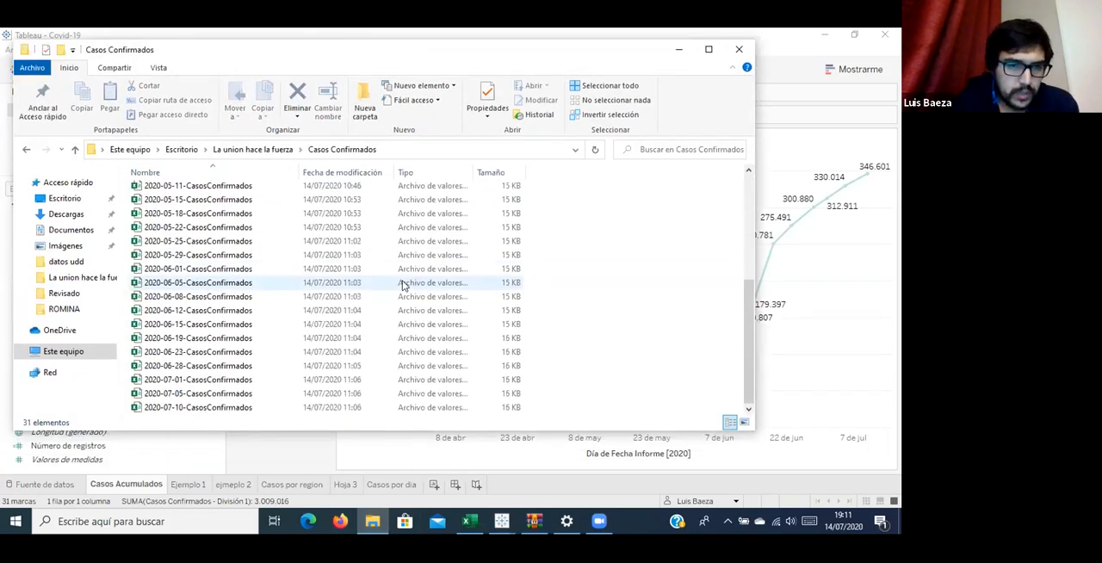
{"action": "scroll", "coordinate": [402, 285], "scroll_direction": "up", "scroll_amount": 5}
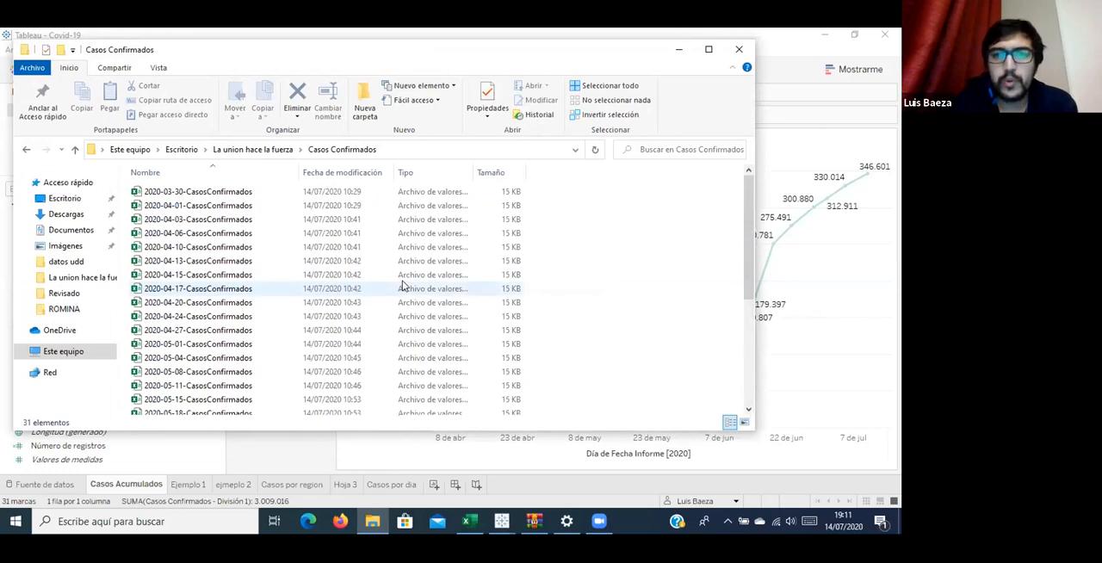
{"action": "scroll", "coordinate": [592, 317], "scroll_direction": "down", "scroll_amount": 4}
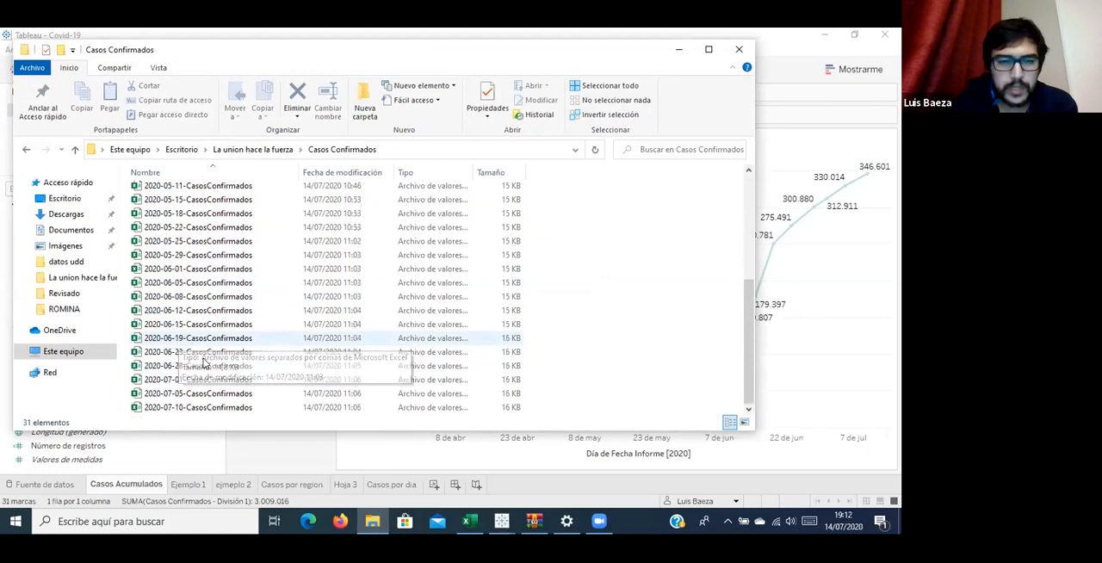
{"action": "scroll", "coordinate": [211, 379], "scroll_direction": "down", "scroll_amount": 1}
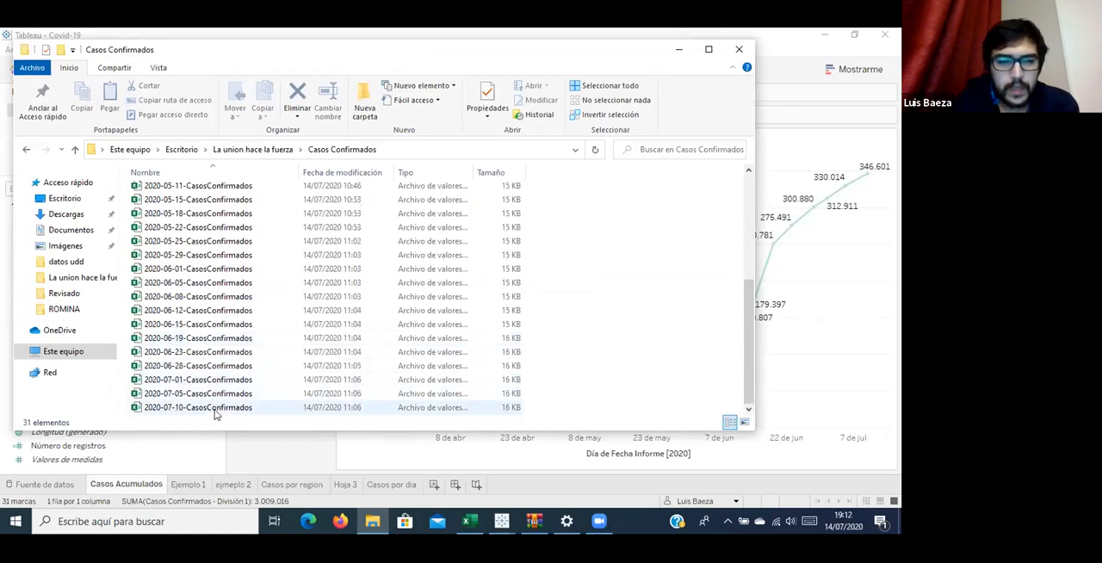
Inspect the 2020-07-10-CasosConfirmados file in Excel, minimize the Excel windows and return to Tableau.
{"action": "left_click", "coordinate": [217, 410]}
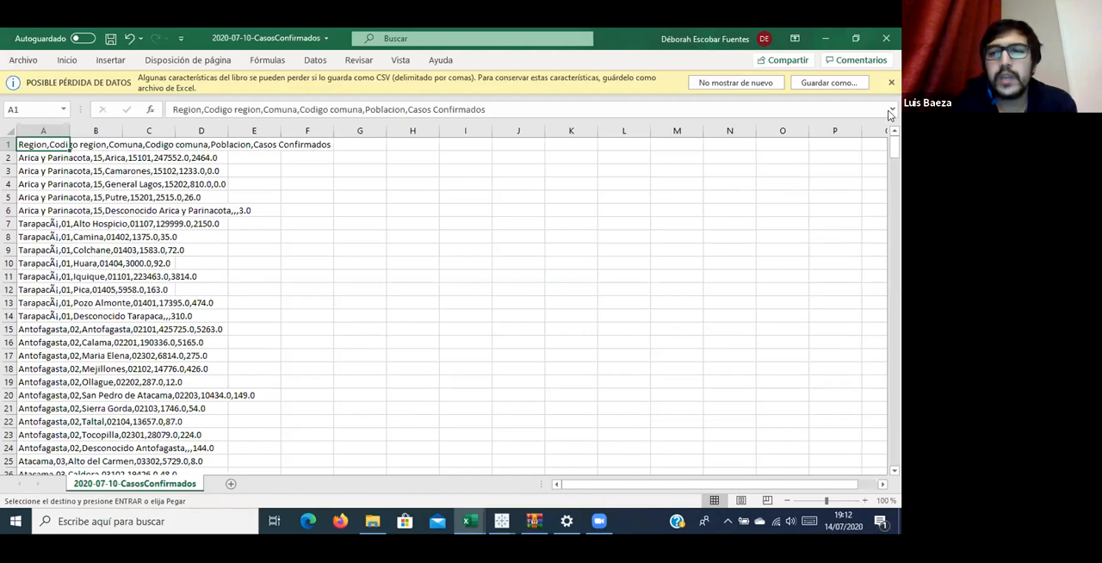
{"action": "left_click", "coordinate": [825, 39]}
{"action": "left_click", "coordinate": [828, 39]}
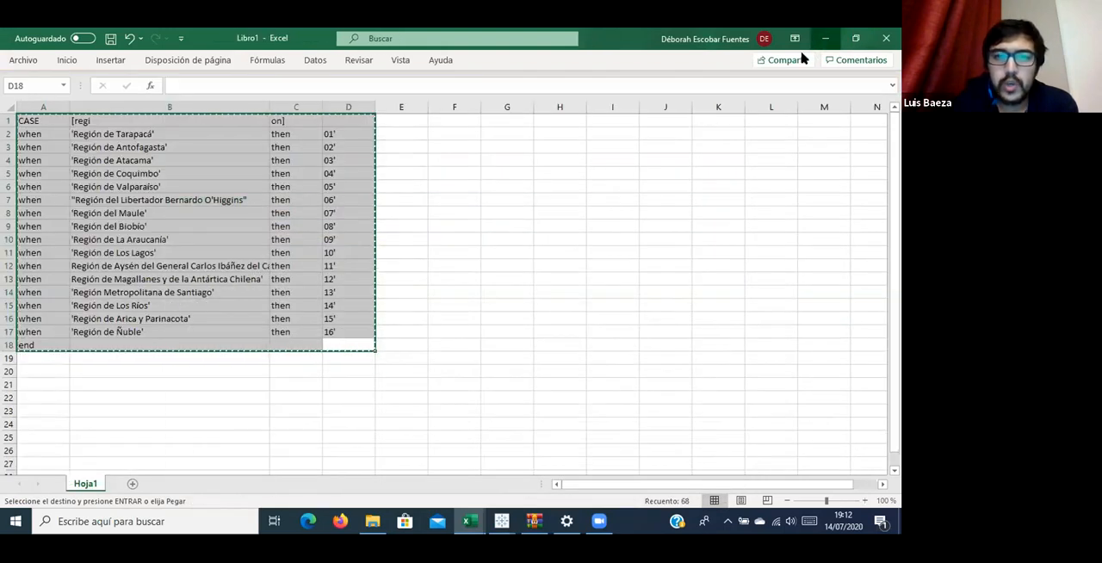
{"action": "scroll", "coordinate": [516, 344], "scroll_direction": "up", "scroll_amount": 3}
{"action": "scroll", "coordinate": [514, 353], "scroll_direction": "up", "scroll_amount": 1}
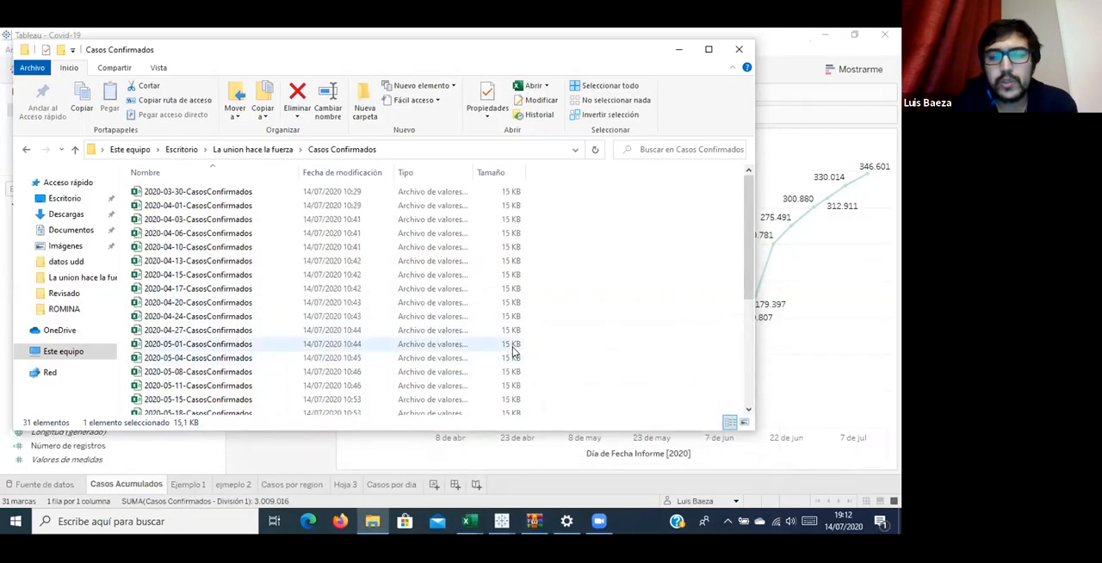
{"action": "scroll", "coordinate": [514, 351], "scroll_direction": "down", "scroll_amount": 5}
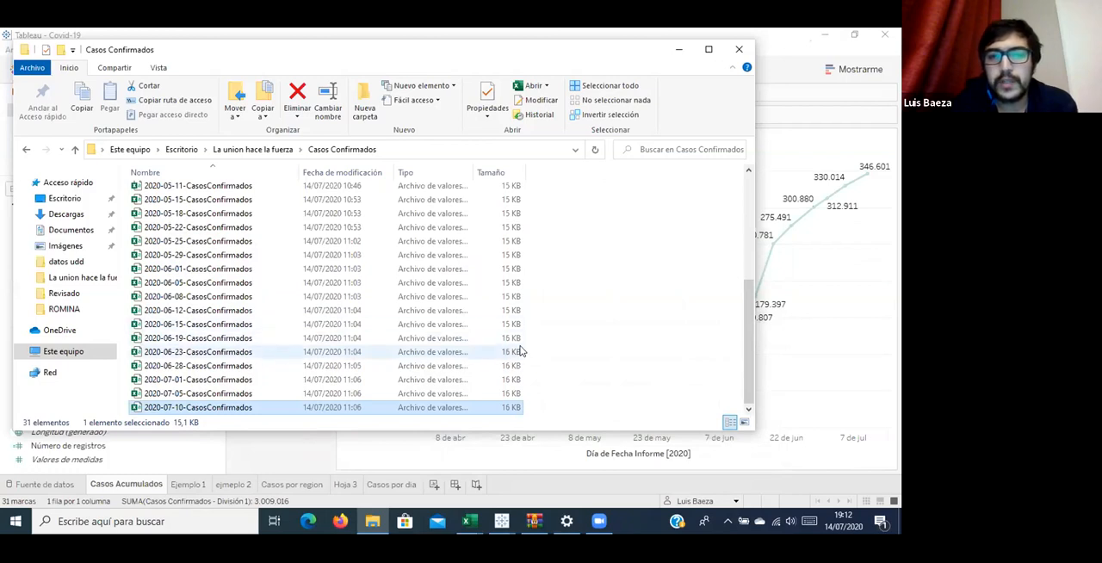
{"action": "left_click", "coordinate": [786, 64]}
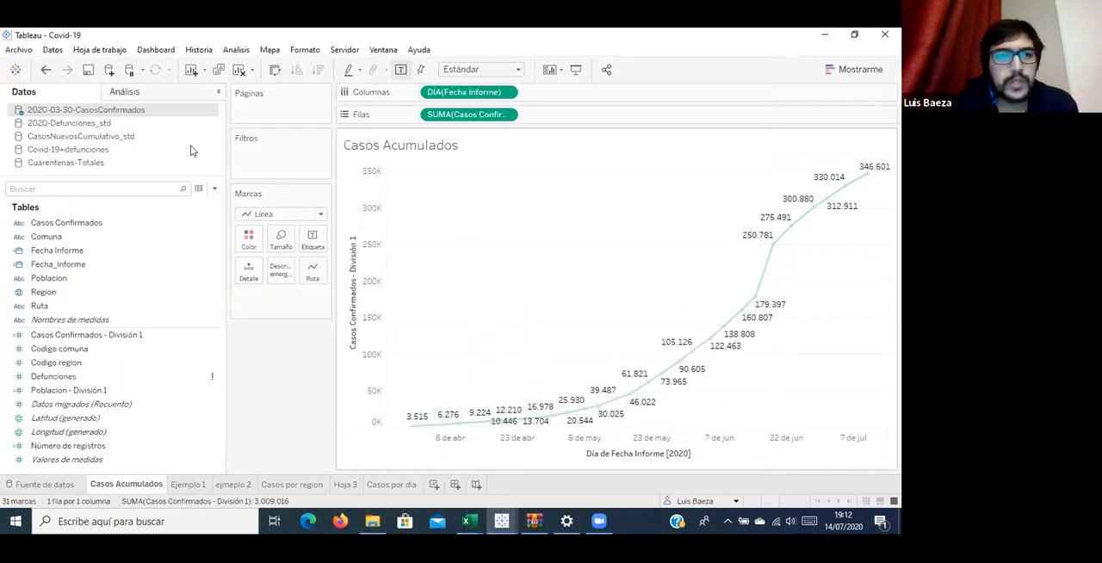
Connect a new text-file data source to 2020-03-30-CasosConfirmados from the Casos Confirmados folder.
{"action": "left_click", "coordinate": [108, 71]}
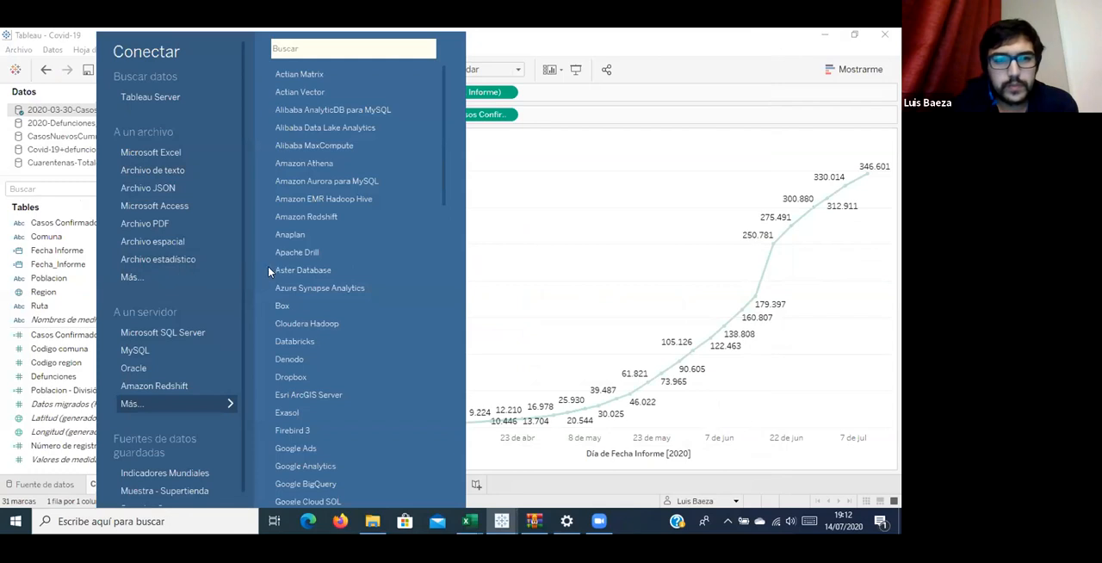
{"action": "double_click", "coordinate": [267, 127]}
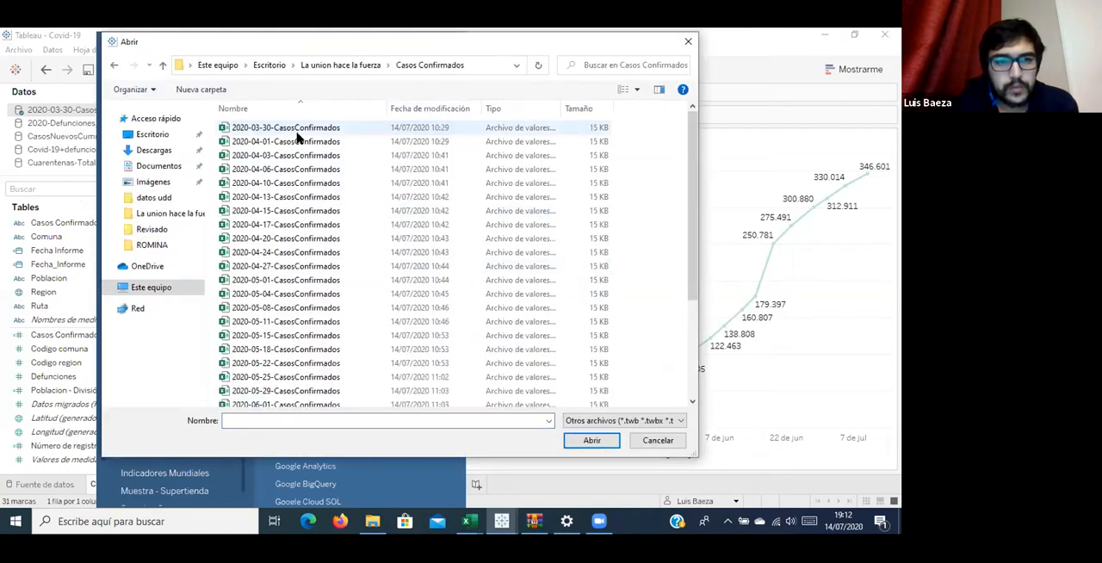
{"action": "double_click", "coordinate": [297, 129]}
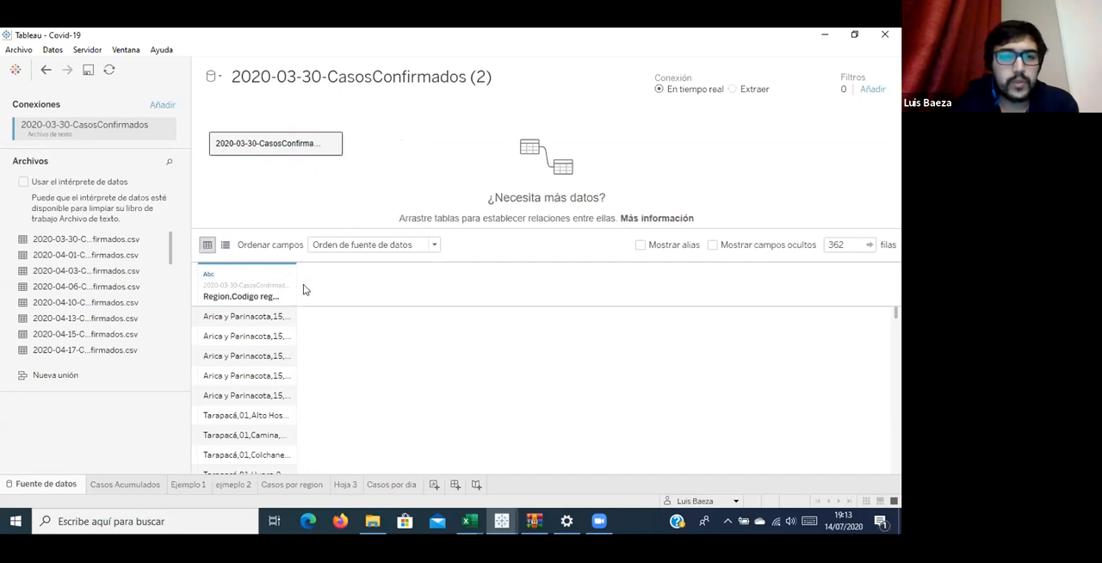
Set the field separator of the 2020-03-30-CasosConfirmados text file to Coma and review the data preview.
{"action": "left_click", "coordinate": [332, 145]}
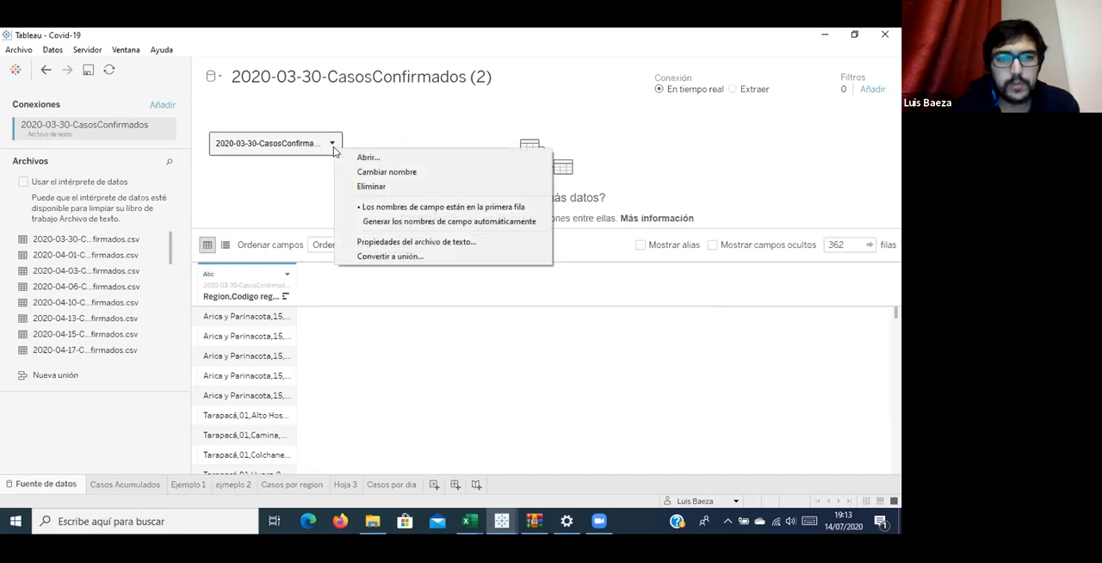
{"action": "left_click", "coordinate": [400, 244]}
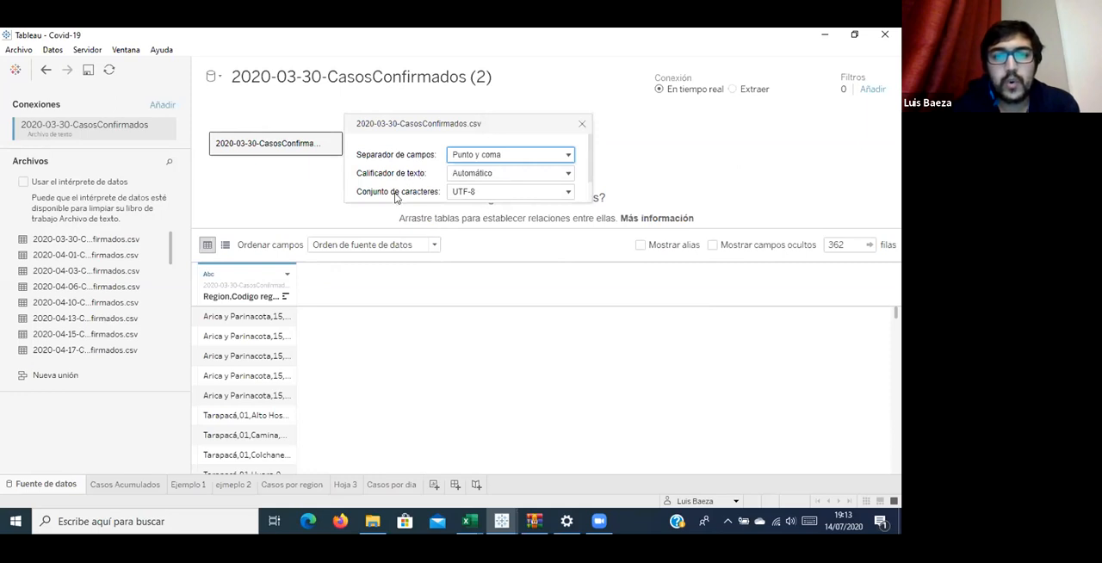
{"action": "left_click", "coordinate": [568, 155]}
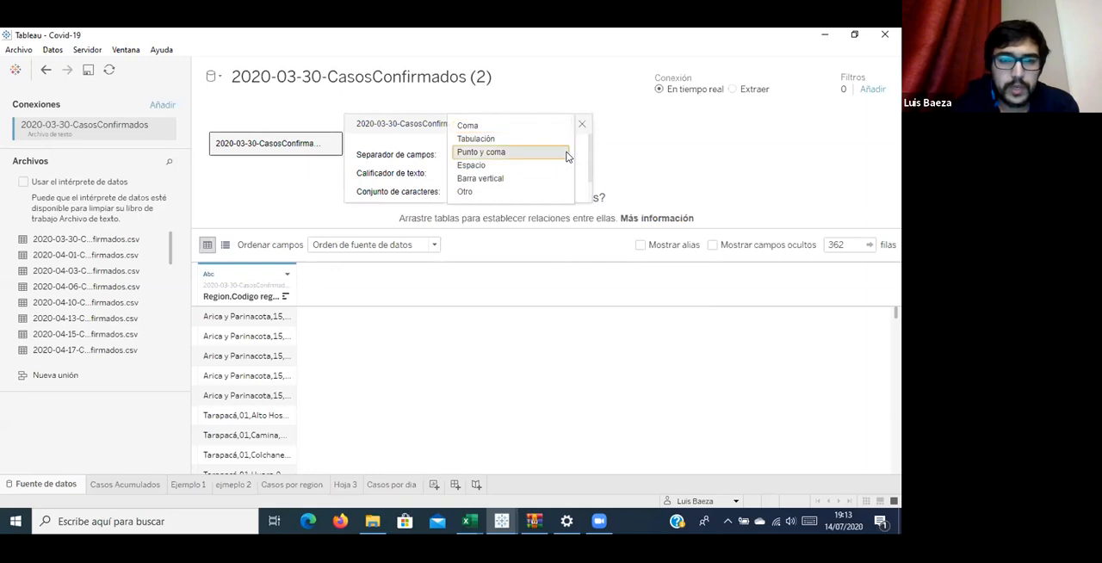
{"action": "left_click", "coordinate": [564, 153]}
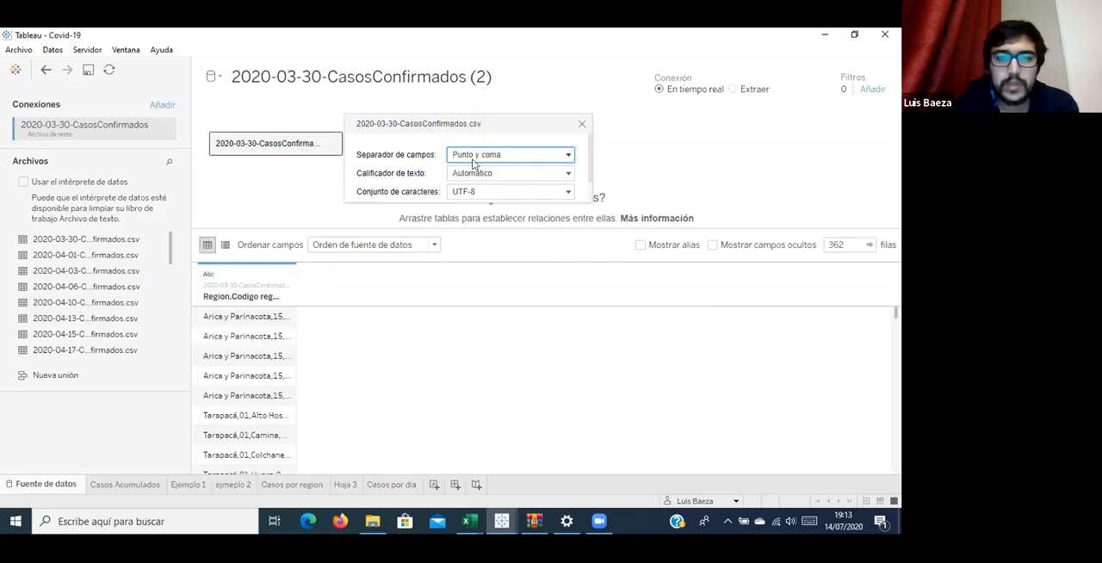
{"action": "left_click", "coordinate": [566, 156]}
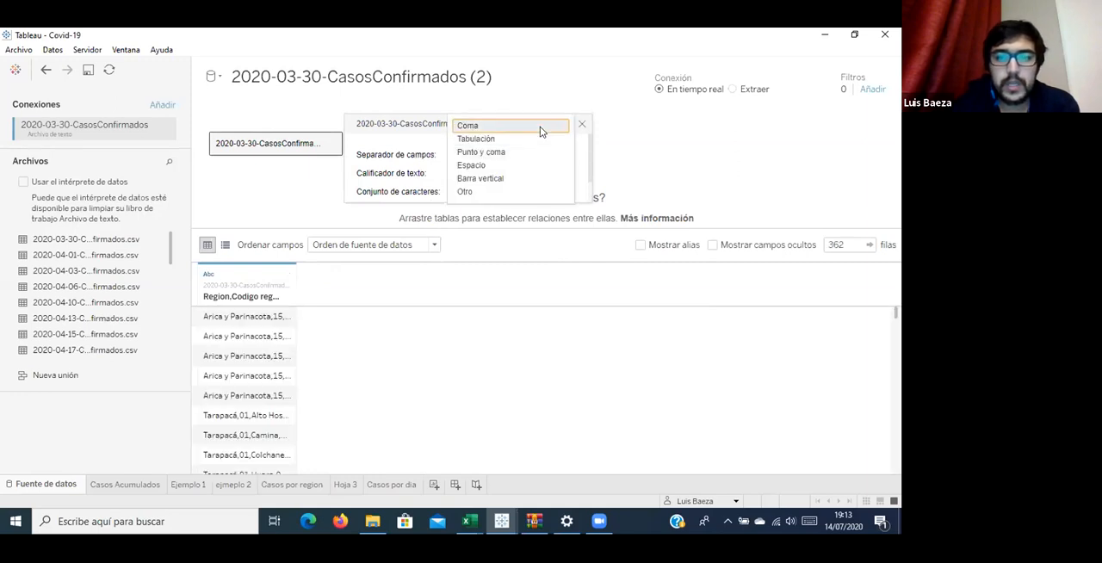
{"action": "left_click", "coordinate": [540, 127]}
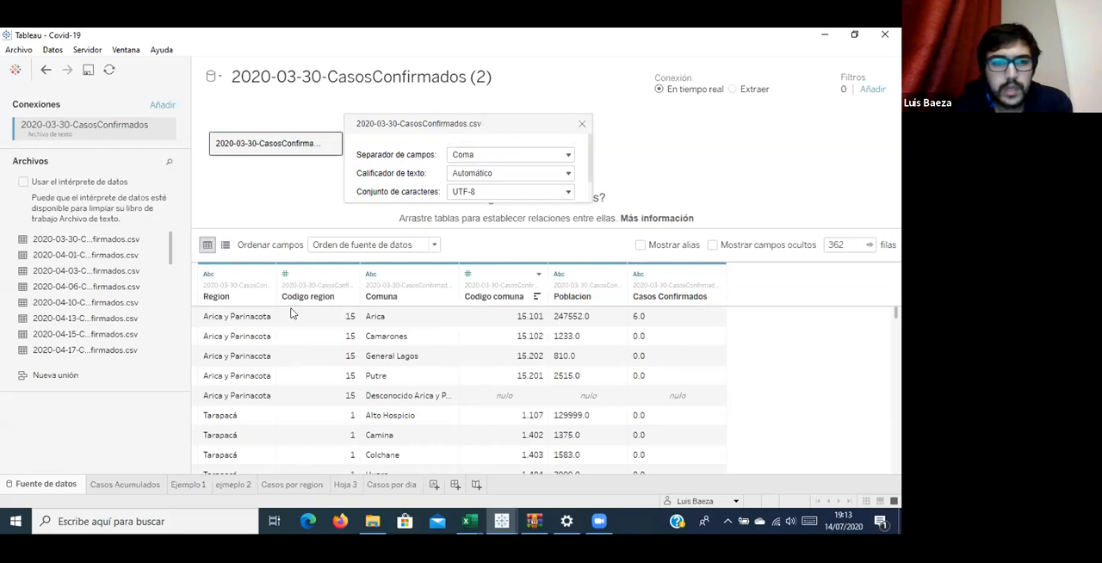
{"action": "scroll", "coordinate": [694, 347], "scroll_direction": "down", "scroll_amount": 4}
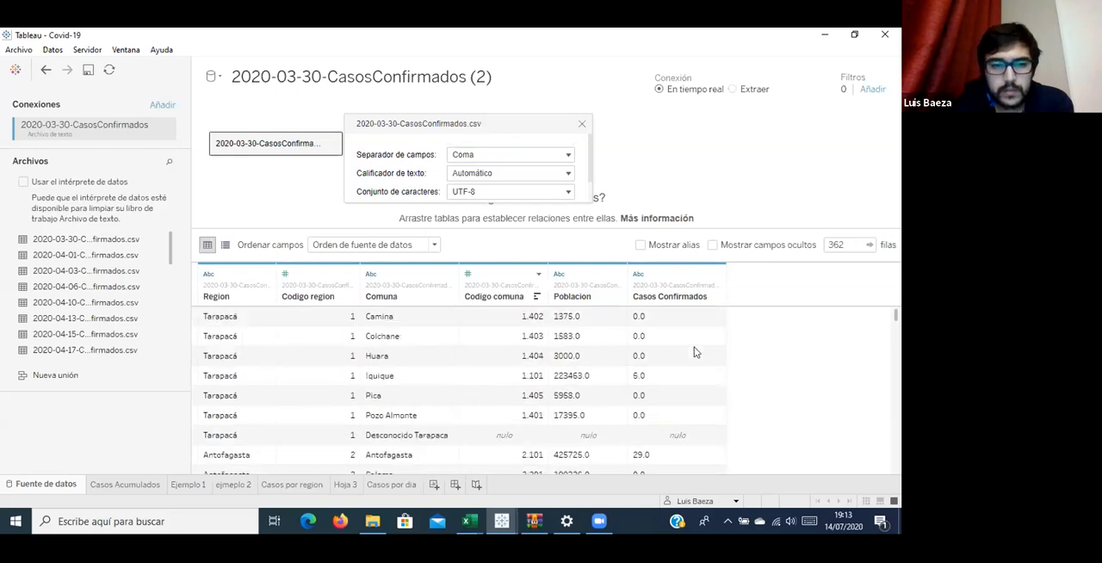
{"action": "scroll", "coordinate": [694, 348], "scroll_direction": "up", "scroll_amount": 4}
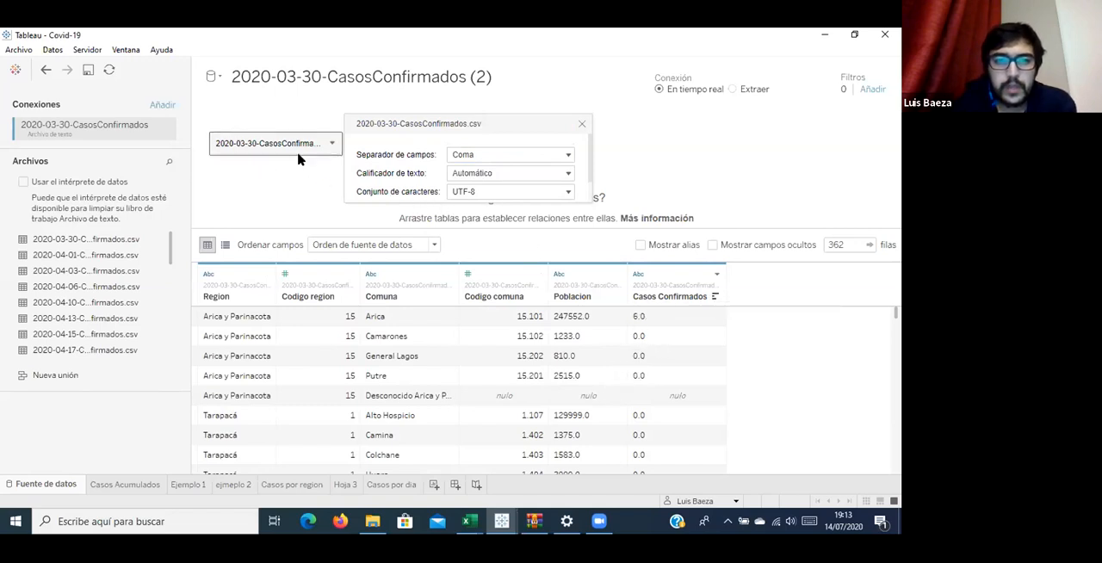
Union a second copy of 2020-03-30-CasosConfirmados.csv with the existing table and check the Nombre de la tabla column.
{"action": "left_click", "coordinate": [372, 521]}
{"action": "left_click", "coordinate": [616, 354]}
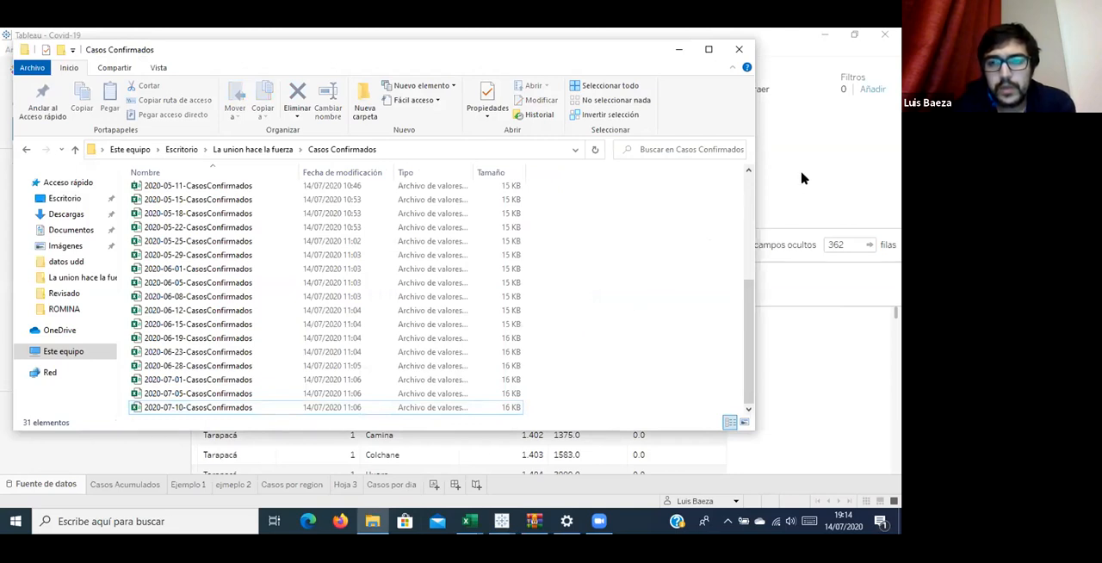
{"action": "left_click", "coordinate": [763, 175]}
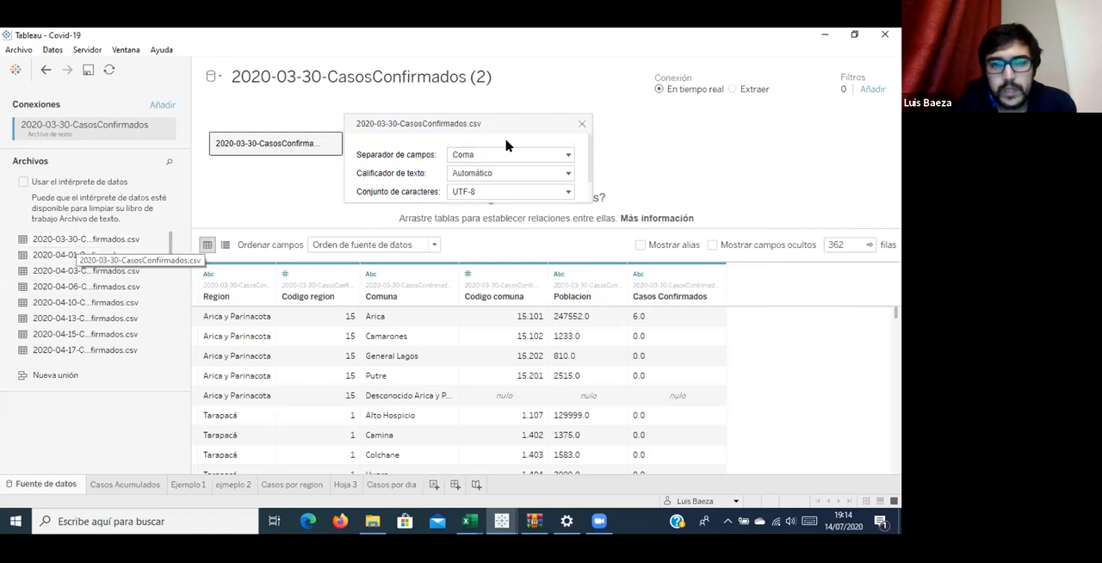
{"action": "left_click_drag", "start_coordinate": [118, 241], "coordinate": [247, 165]}
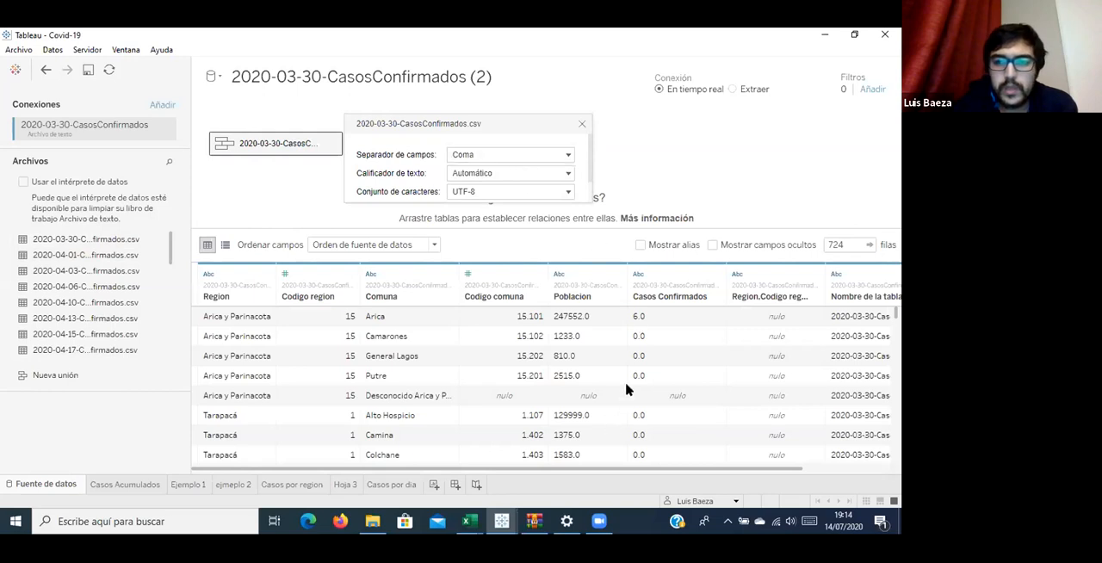
{"action": "scroll", "coordinate": [627, 388], "scroll_direction": "down", "scroll_amount": 8}
{"action": "scroll", "coordinate": [628, 388], "scroll_direction": "down", "scroll_amount": 5}
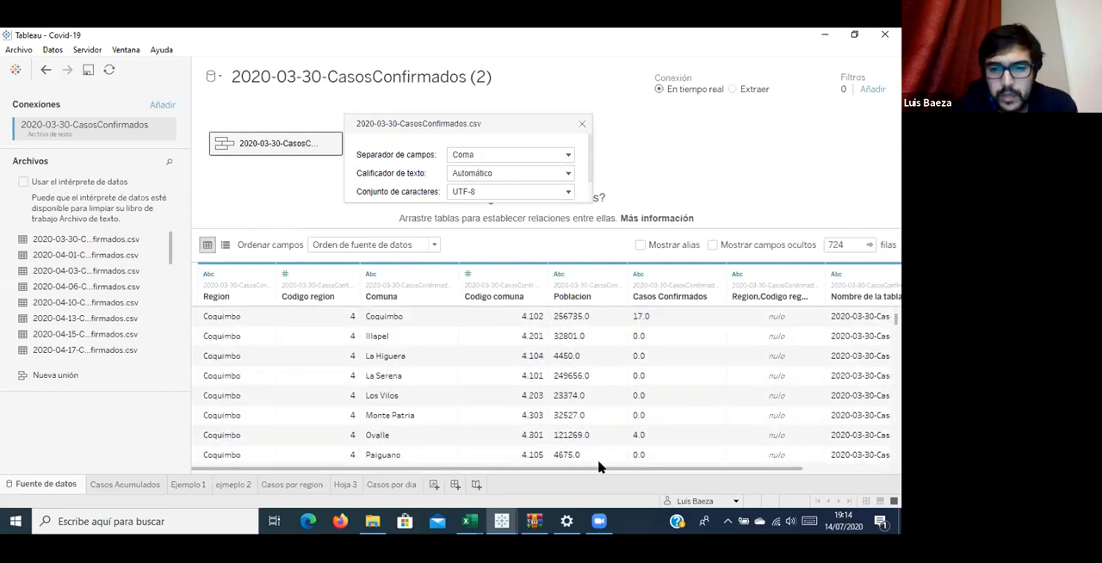
{"action": "left_click_drag", "start_coordinate": [657, 466], "coordinate": [698, 465]}
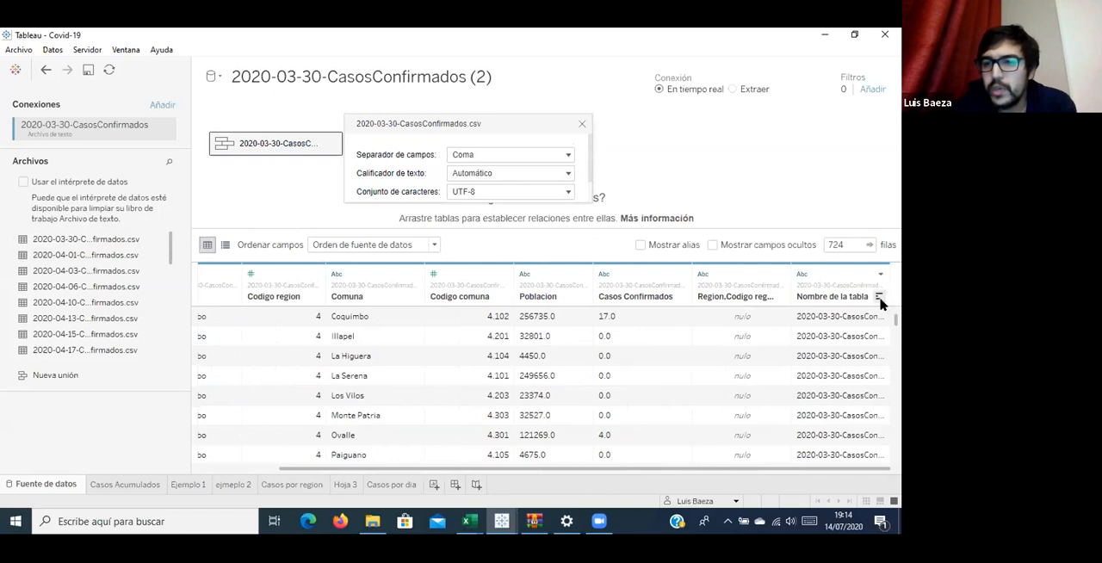
{"action": "left_click", "coordinate": [860, 321]}
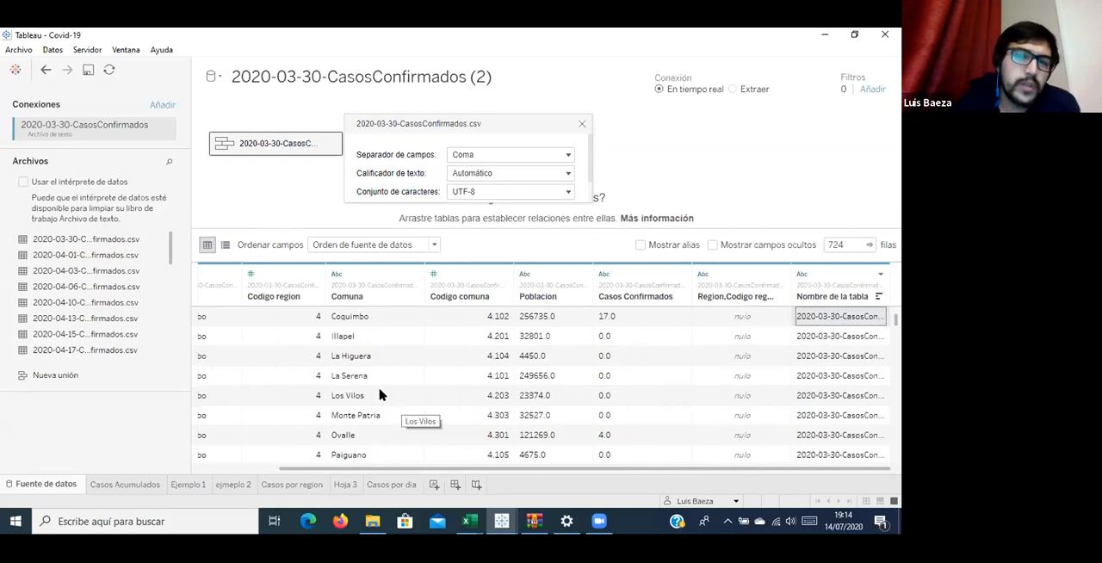
Close the text file properties and open the 2020-03-30-CasosConfirmados union to view its underlying tables.
{"action": "scroll", "coordinate": [116, 284], "scroll_direction": "down", "scroll_amount": 5}
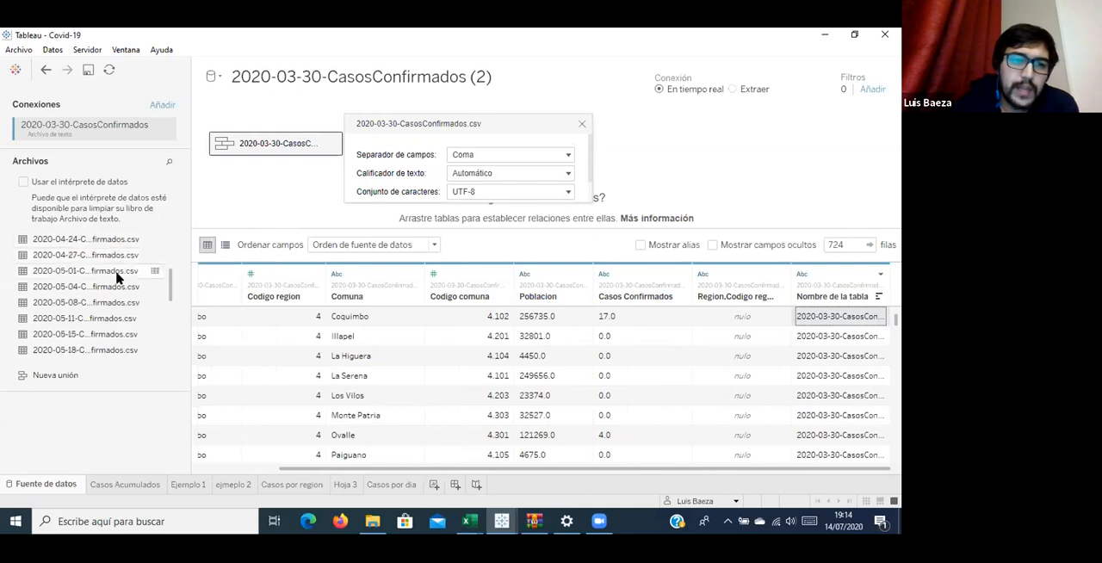
{"action": "scroll", "coordinate": [122, 290], "scroll_direction": "down", "scroll_amount": 3}
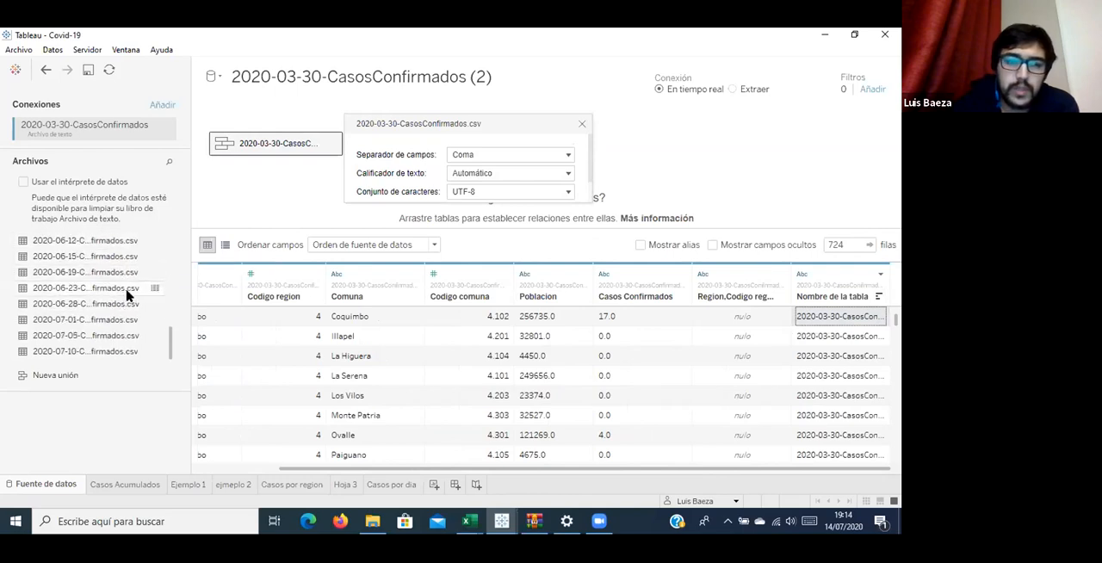
{"action": "left_click", "coordinate": [582, 123]}
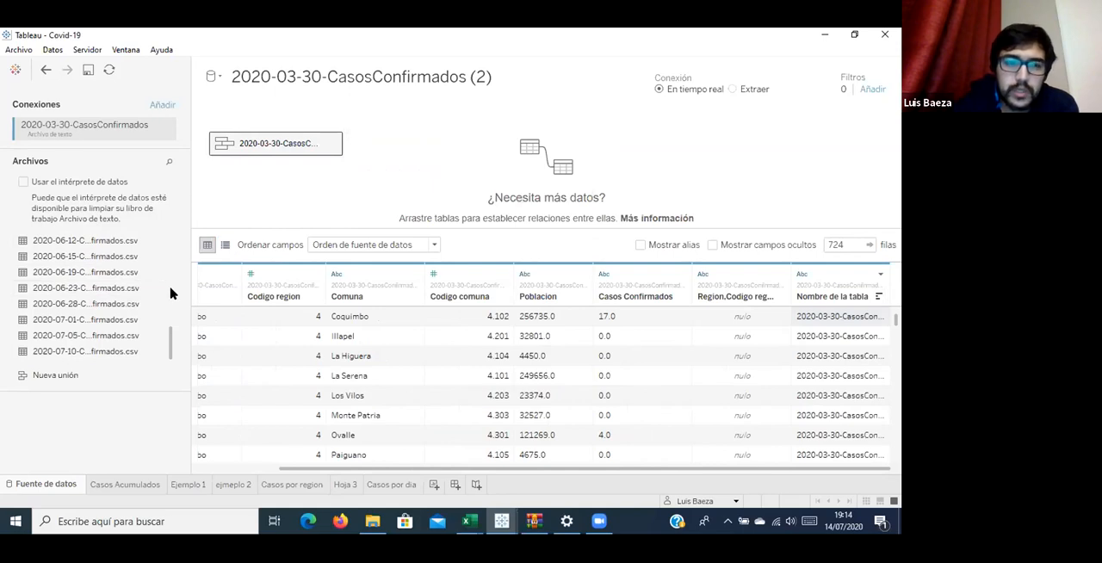
{"action": "left_click", "coordinate": [333, 145]}
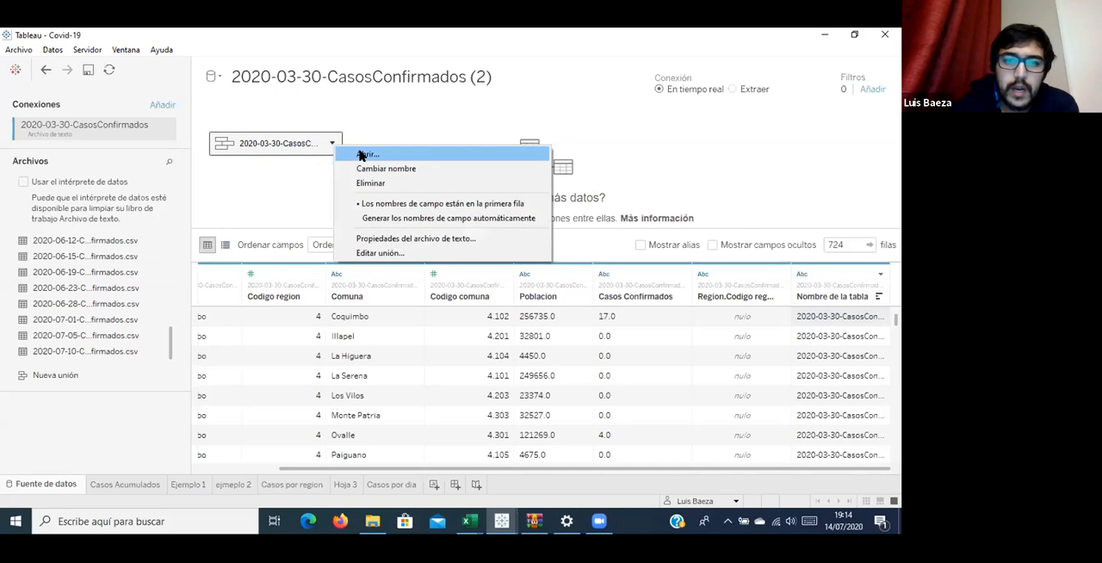
{"action": "left_click", "coordinate": [363, 155]}
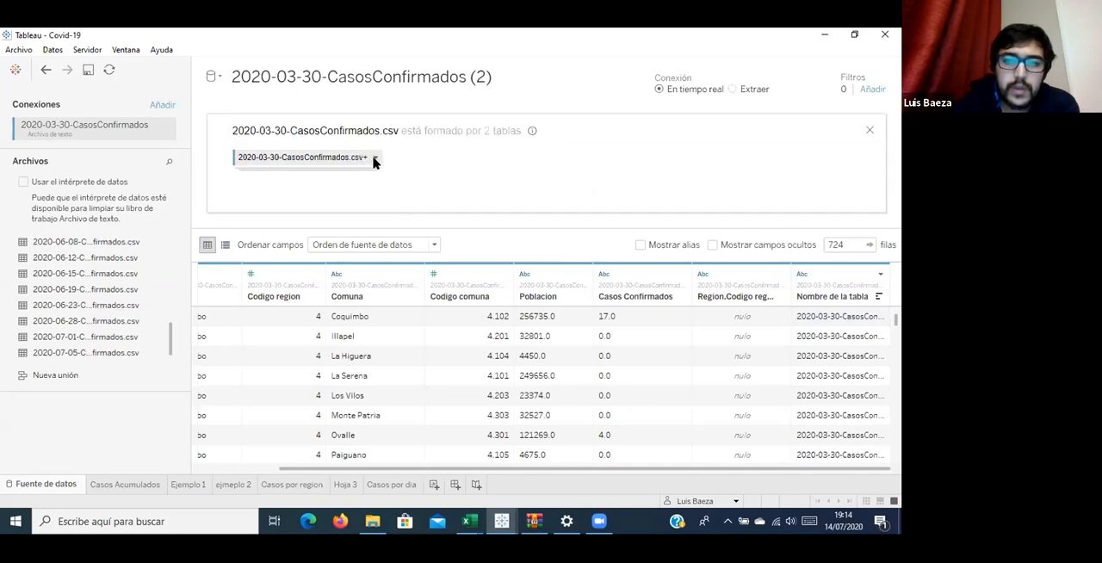
Edit the 2020-03-30-CasosConfirmados.csv union to use wildcard matching and try to apply the include pattern CasosConfirmados.csv.
{"action": "left_click", "coordinate": [374, 160]}
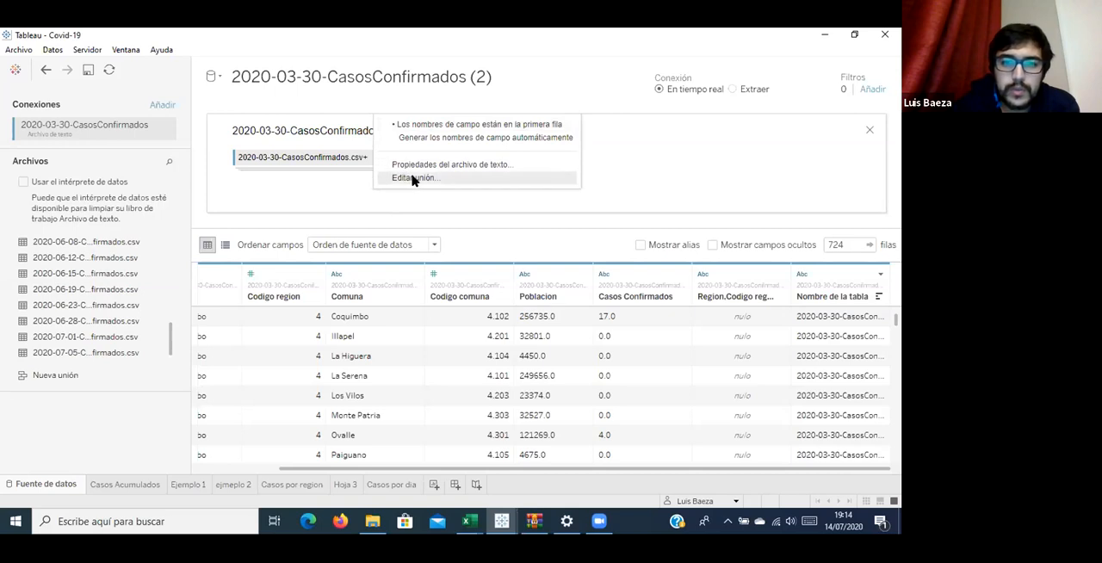
{"action": "left_click", "coordinate": [413, 178]}
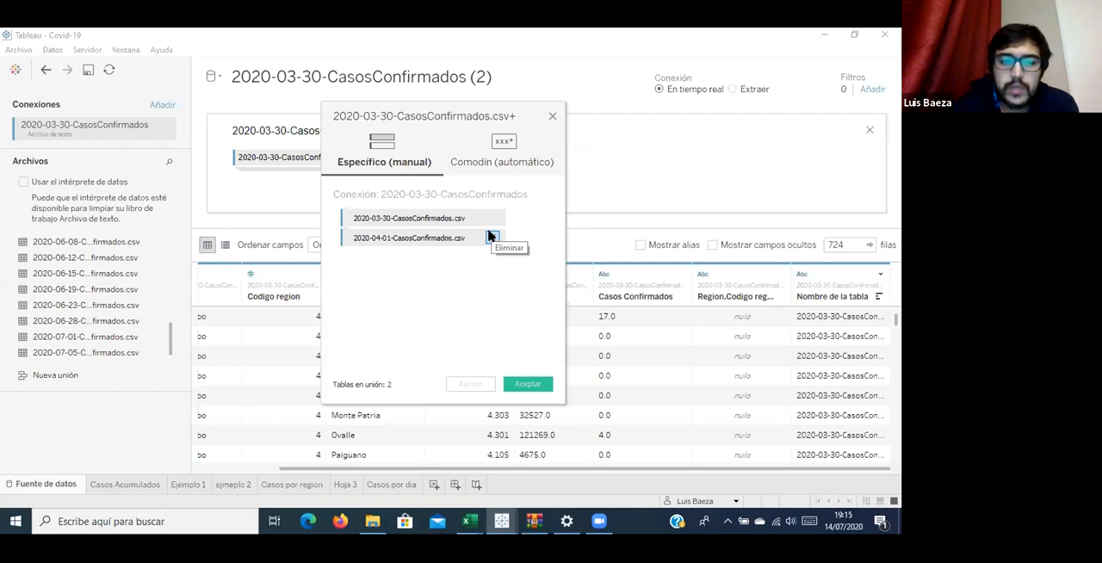
{"action": "left_click", "coordinate": [503, 167]}
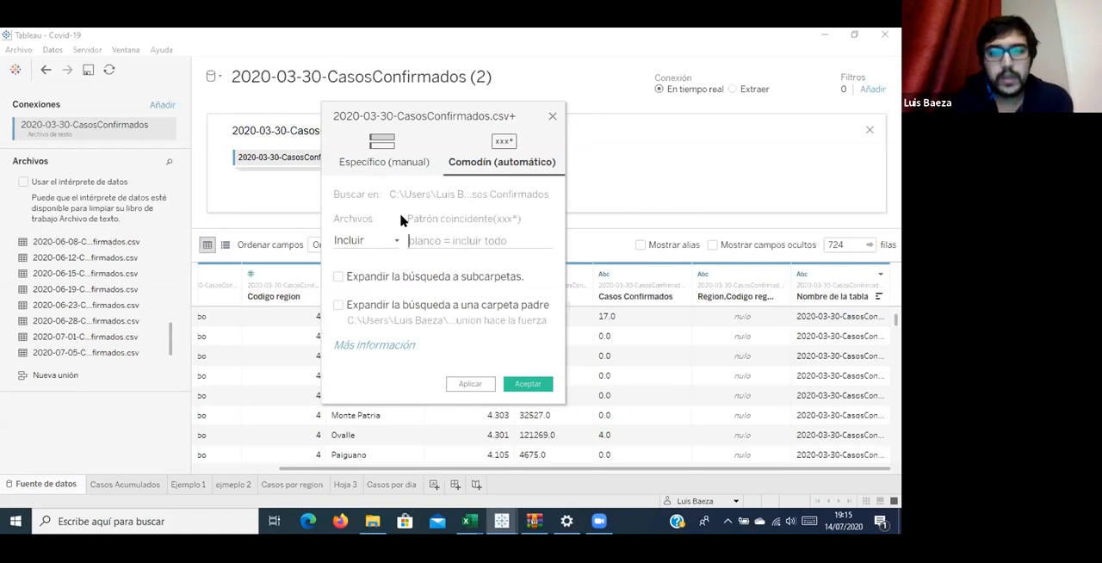
{"action": "type", "text": "C"}
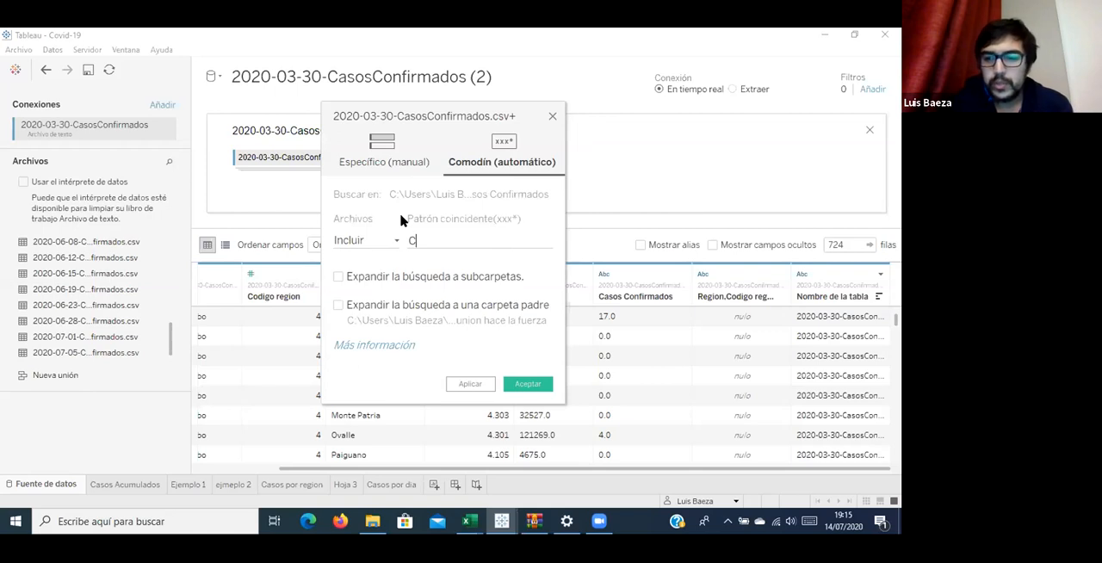
{"action": "type", "text": "asos"}
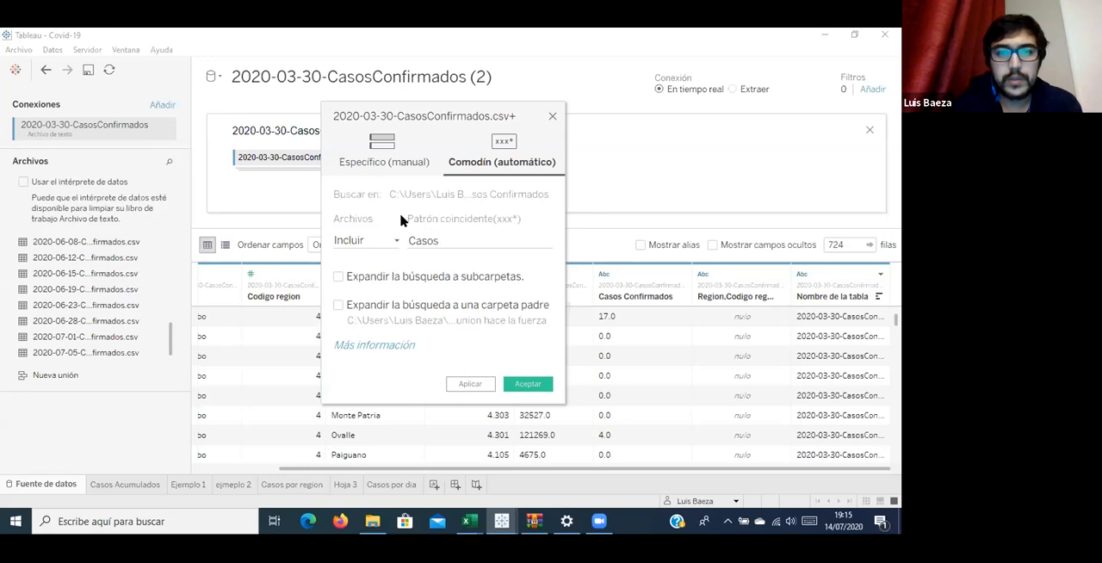
{"action": "type", "text": "confr"}
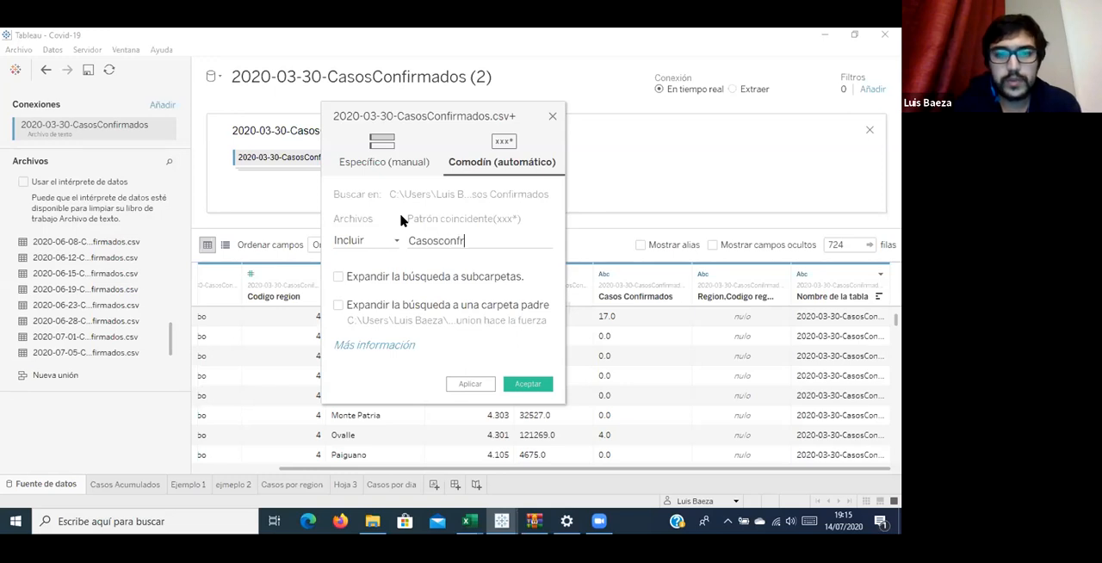
{"action": "key", "text": "BackSpace"}
{"action": "key", "text": "BackSpace"}
{"action": "key", "text": "BackSpace"}
{"action": "key", "text": "BackSpace"}
{"action": "type", "text": "C"}
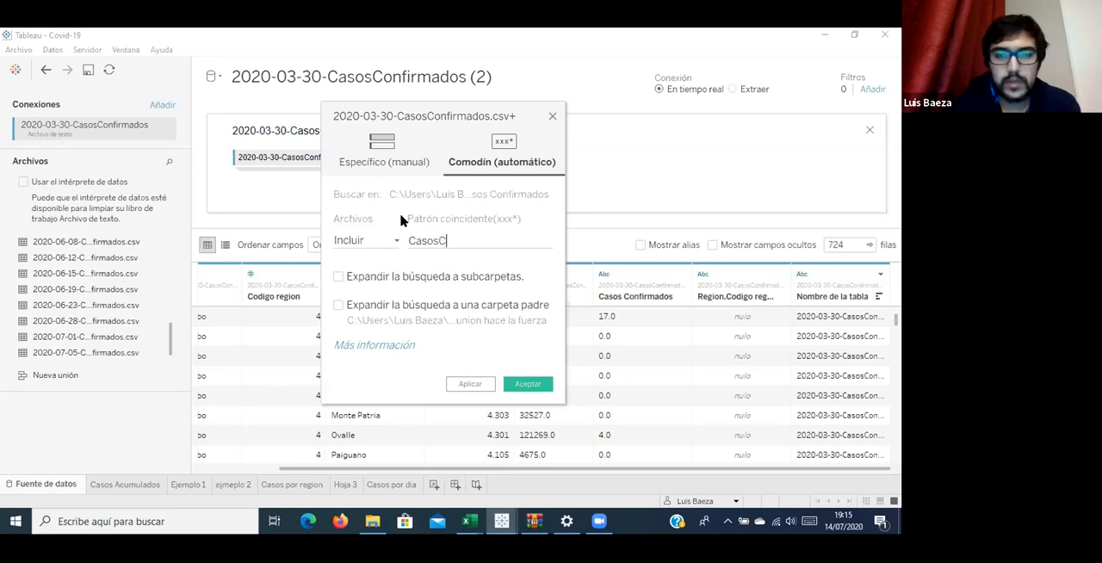
{"action": "type", "text": "onfi"}
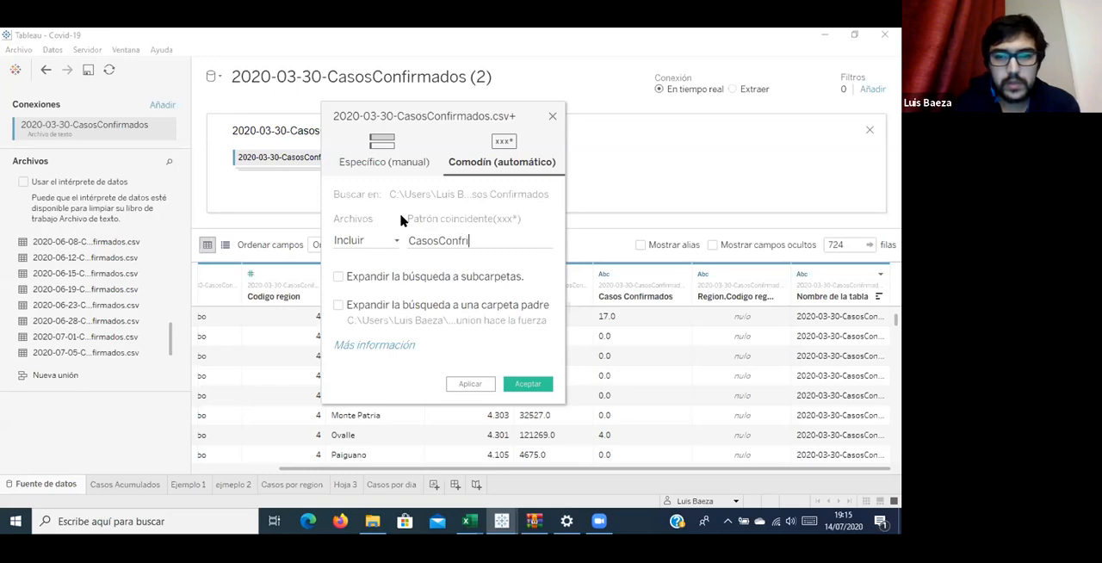
{"action": "type", "text": "rmado"}
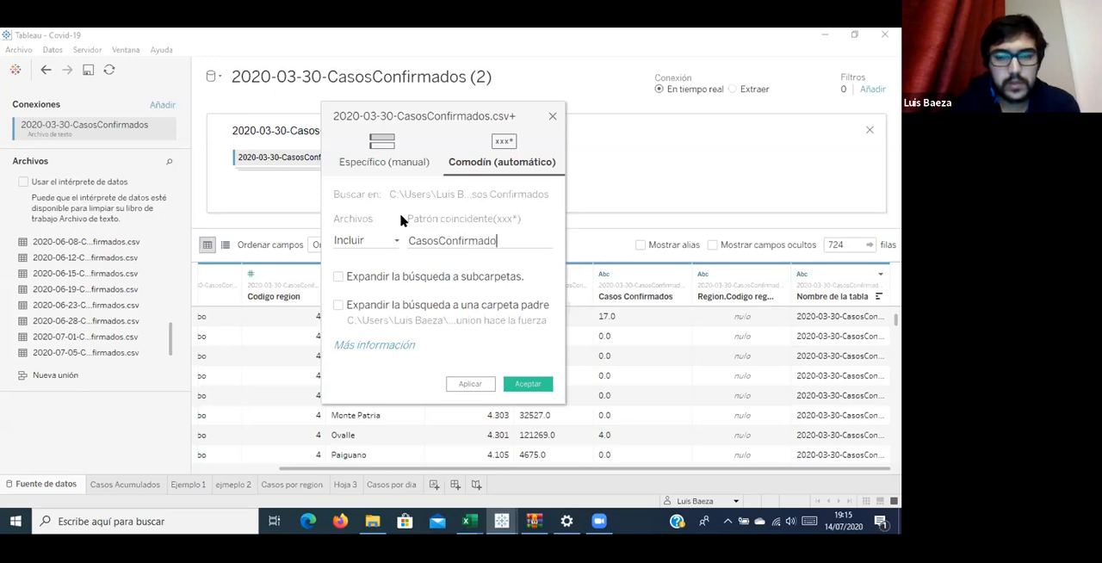
{"action": "type", "text": "s"}
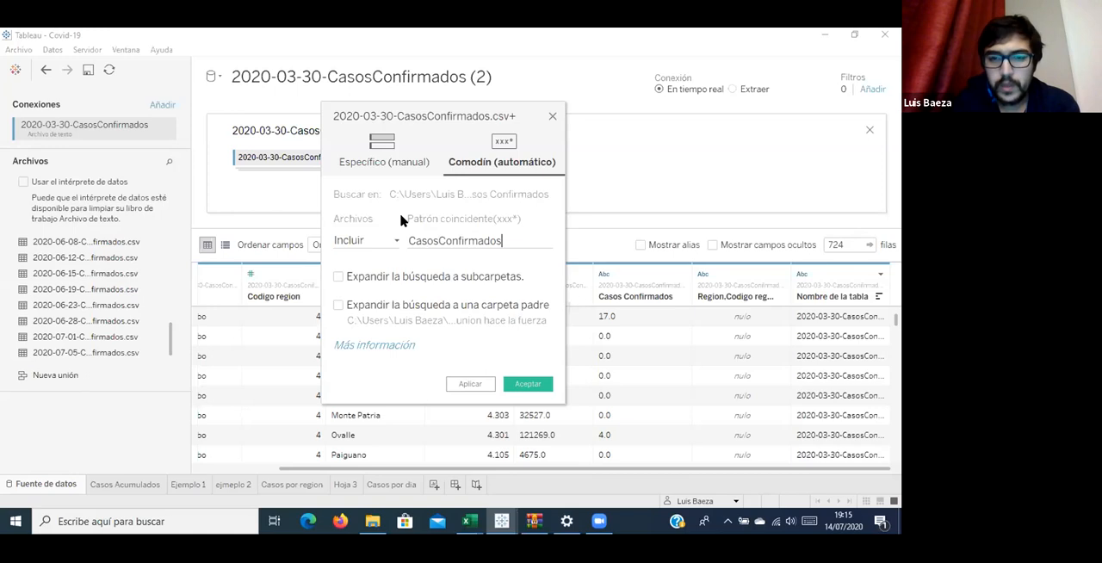
{"action": "type", "text": ".cs"}
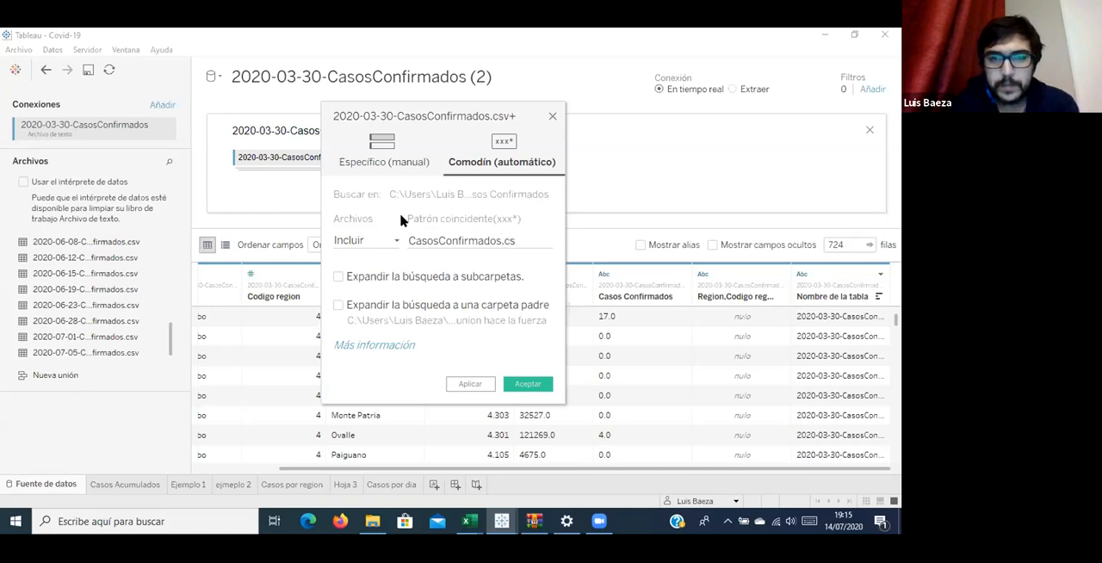
{"action": "type", "text": "v"}
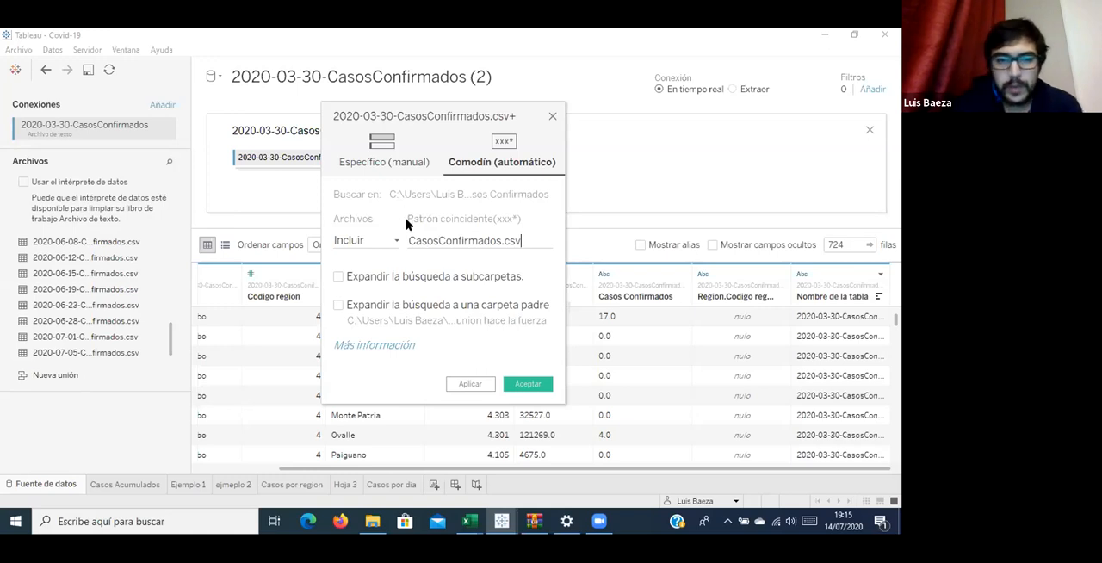
{"action": "left_click", "coordinate": [469, 386]}
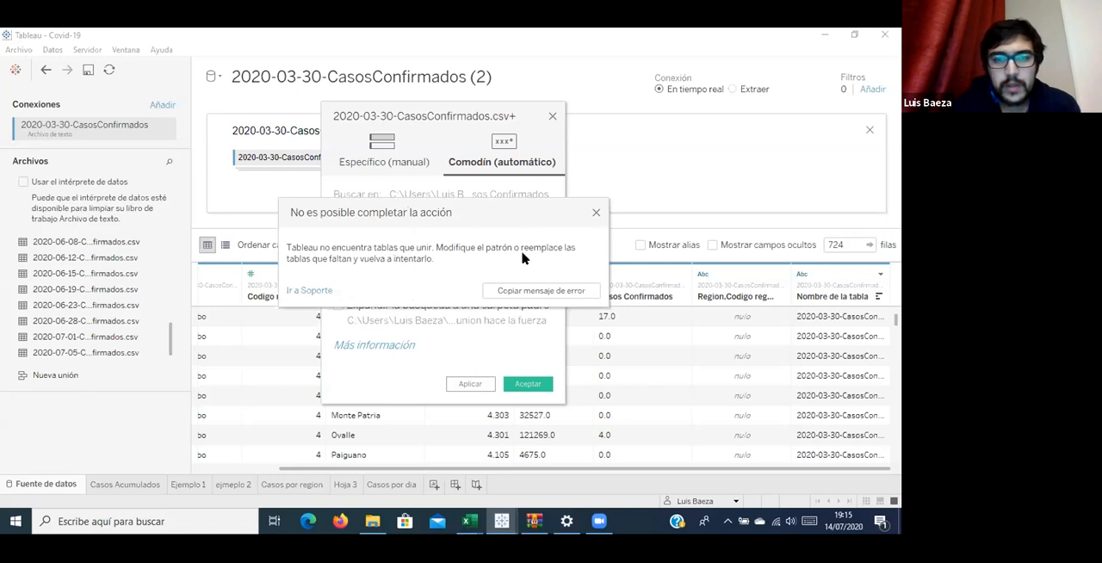
{"action": "left_click", "coordinate": [595, 214]}
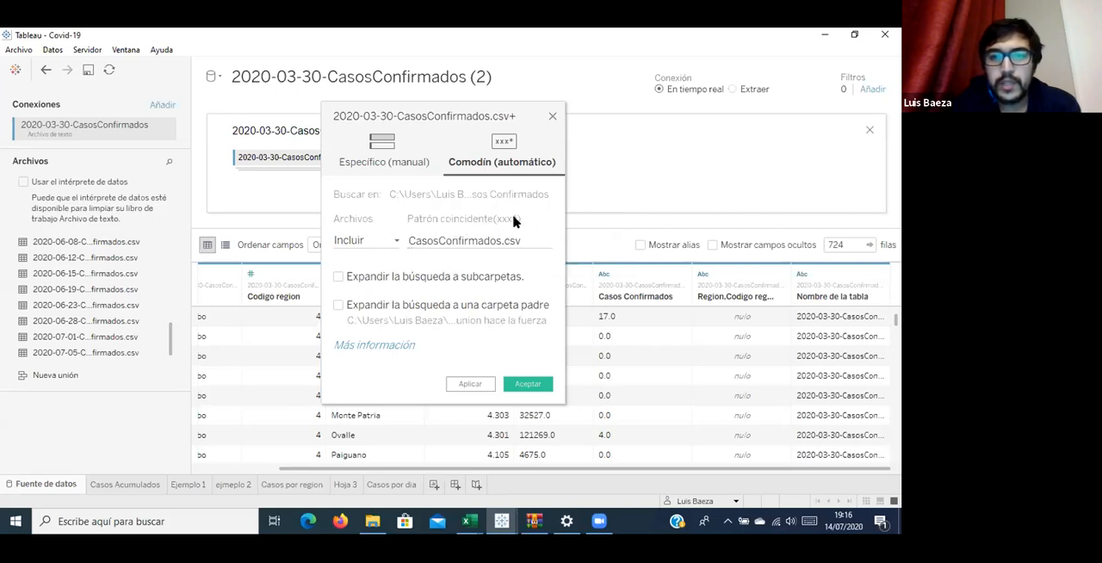
Prefix the wildcard pattern with an asterisk so it reads *CasosConfirmados.csv, and apply it to the union.
{"action": "left_click", "coordinate": [408, 240]}
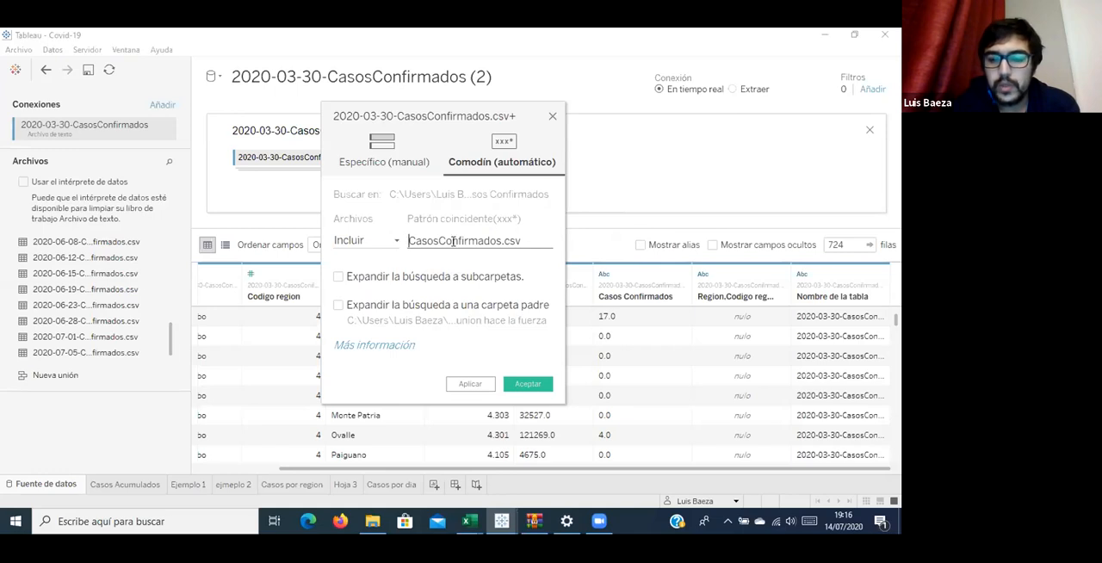
{"action": "mouse_move", "coordinate": [453, 242]}
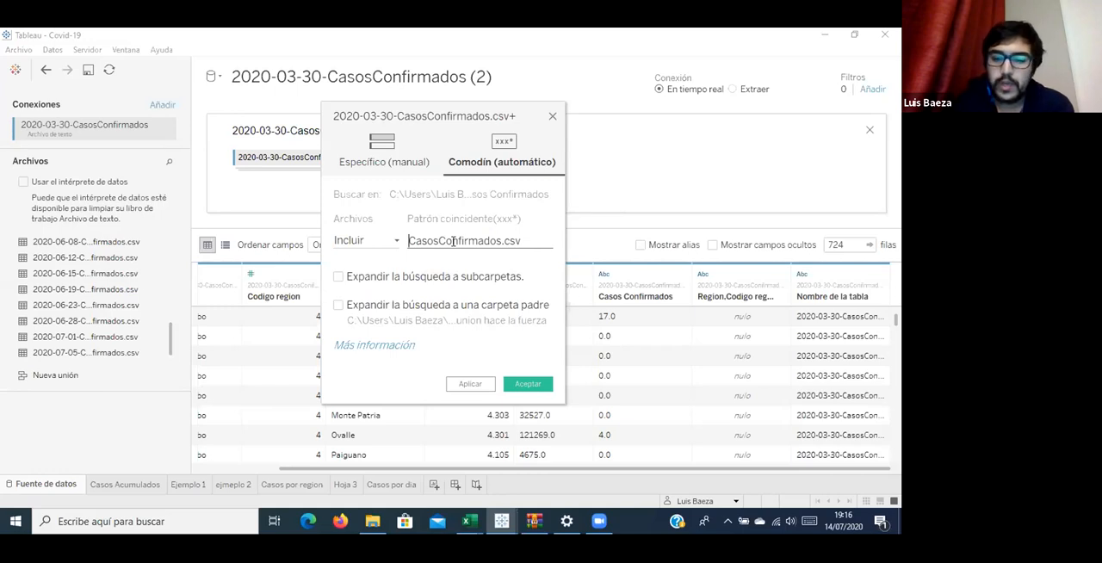
{"action": "type", "text": "*"}
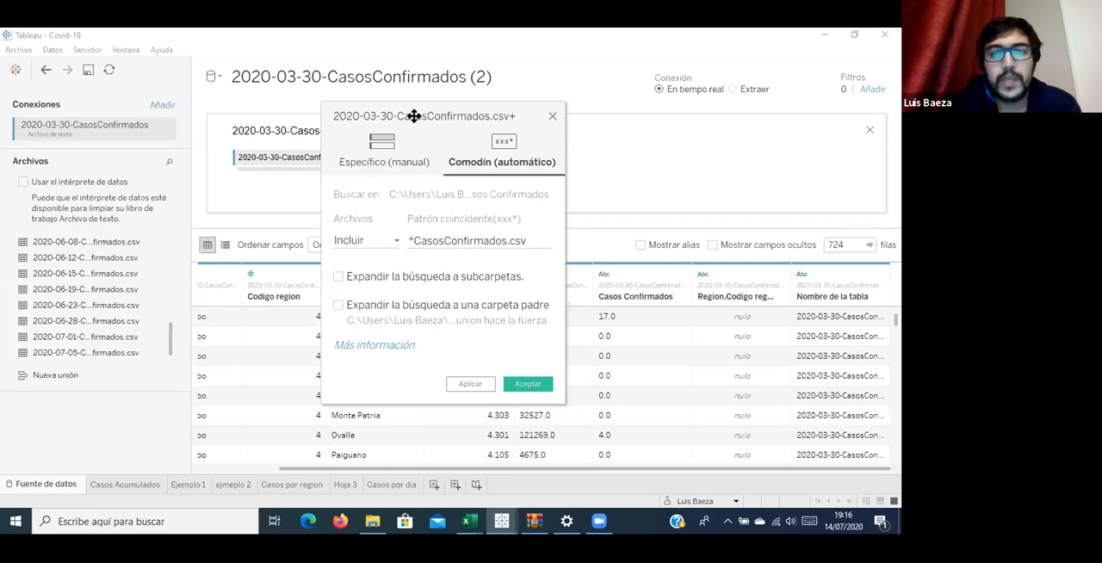
{"action": "left_click", "coordinate": [470, 385]}
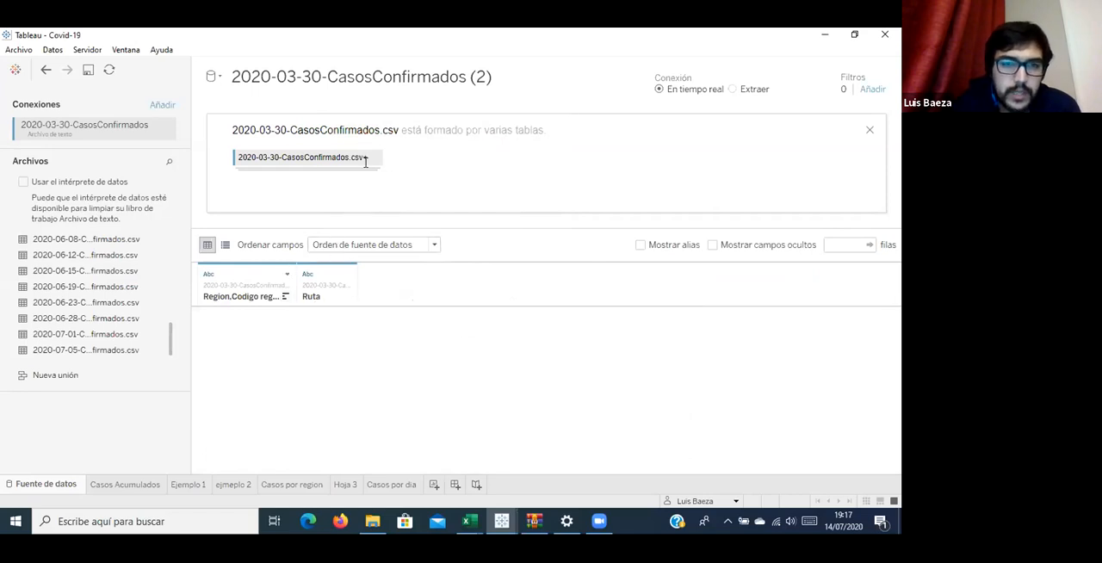
{"action": "left_click", "coordinate": [376, 158]}
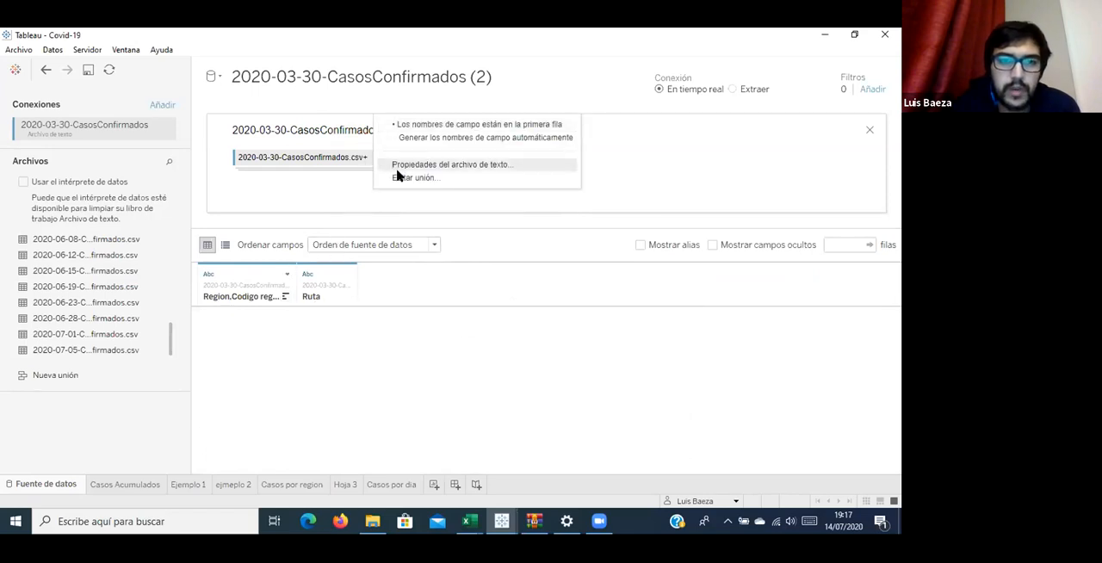
{"action": "left_click", "coordinate": [401, 179]}
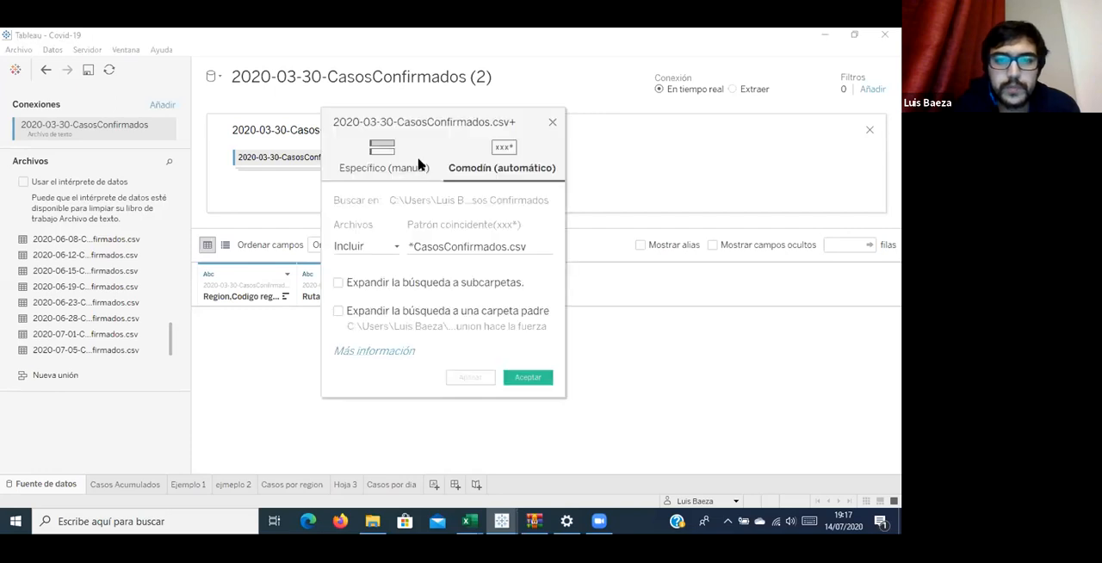
{"action": "left_click", "coordinate": [551, 123]}
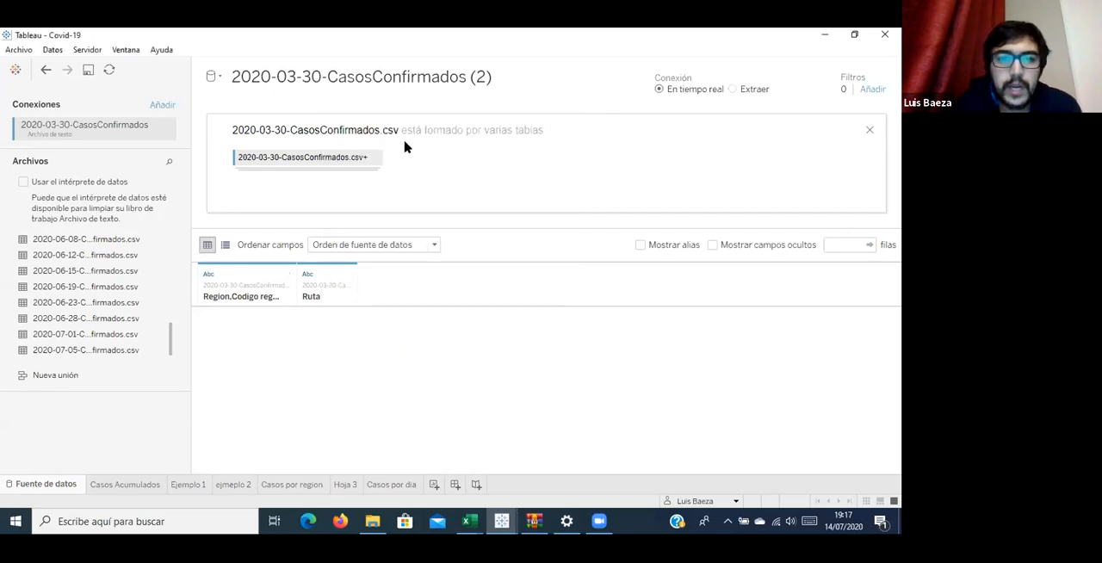
Set the union's field separator to Coma in its text file properties and widen the Ruta column in the data preview.
{"action": "left_click", "coordinate": [375, 158]}
{"action": "left_click", "coordinate": [432, 165]}
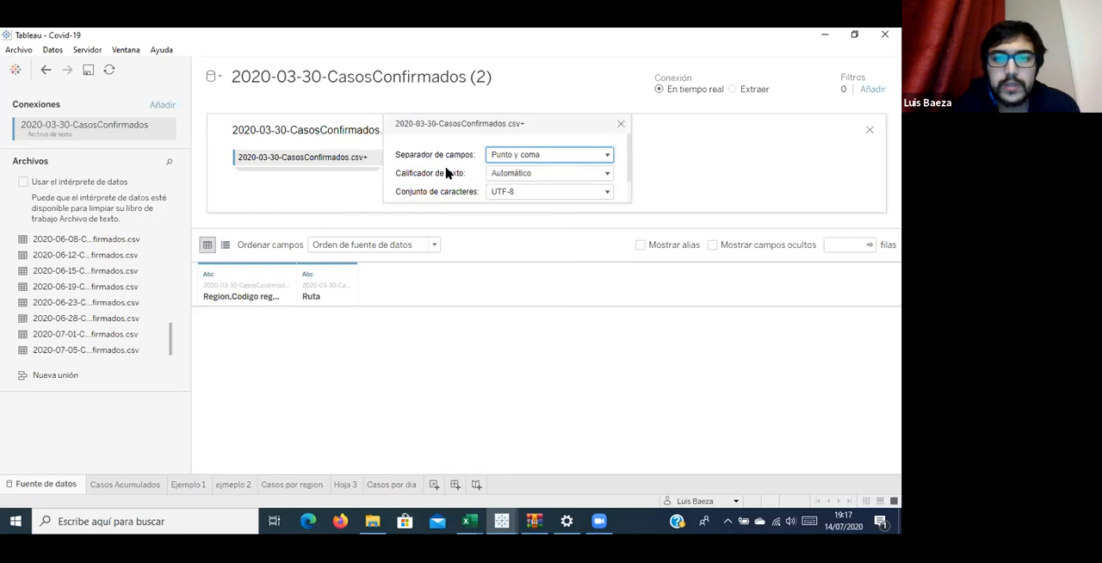
{"action": "left_click", "coordinate": [521, 155]}
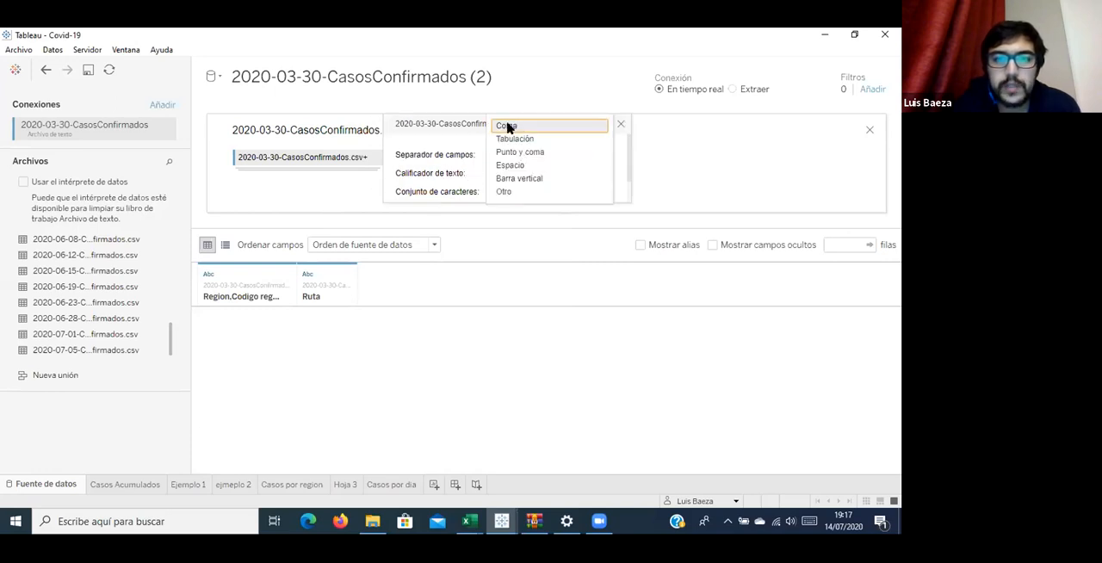
{"action": "left_click", "coordinate": [674, 138]}
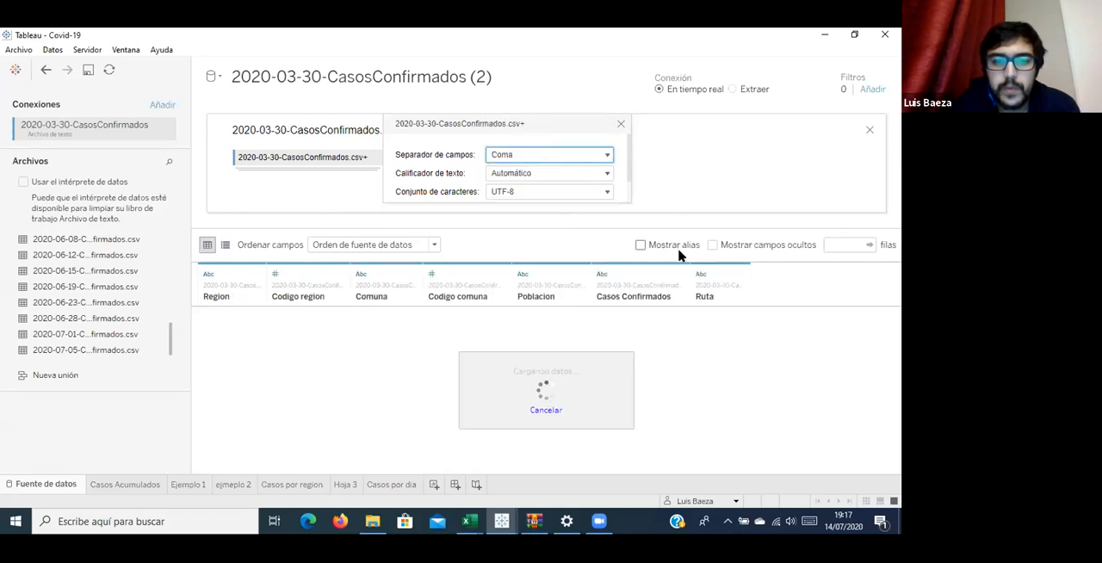
{"action": "left_click", "coordinate": [621, 125]}
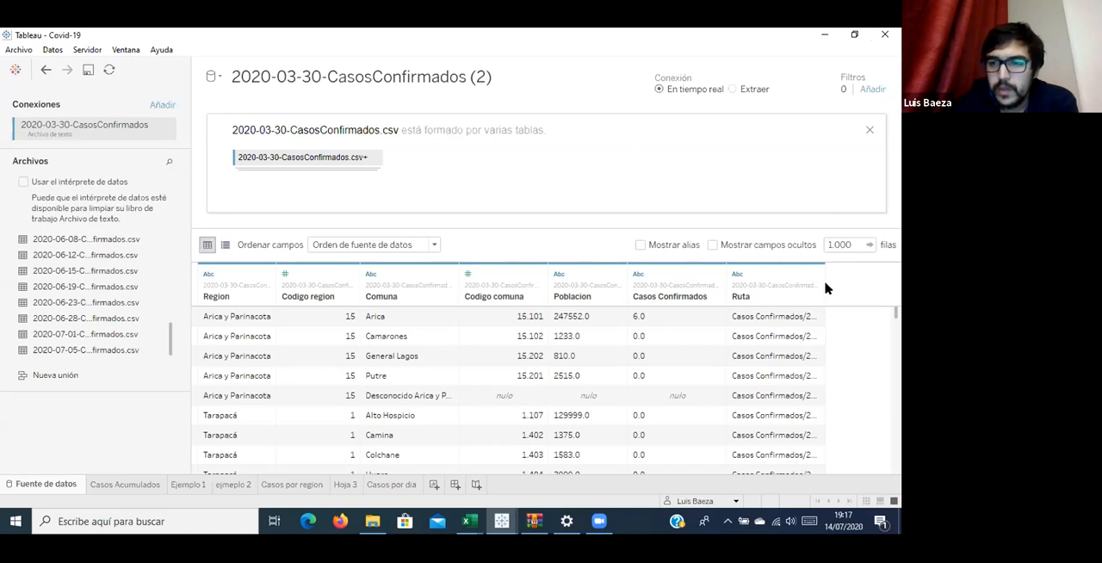
{"action": "left_click_drag", "start_coordinate": [824, 278], "coordinate": [876, 277]}
{"action": "scroll", "coordinate": [844, 401], "scroll_direction": "down", "scroll_amount": 4}
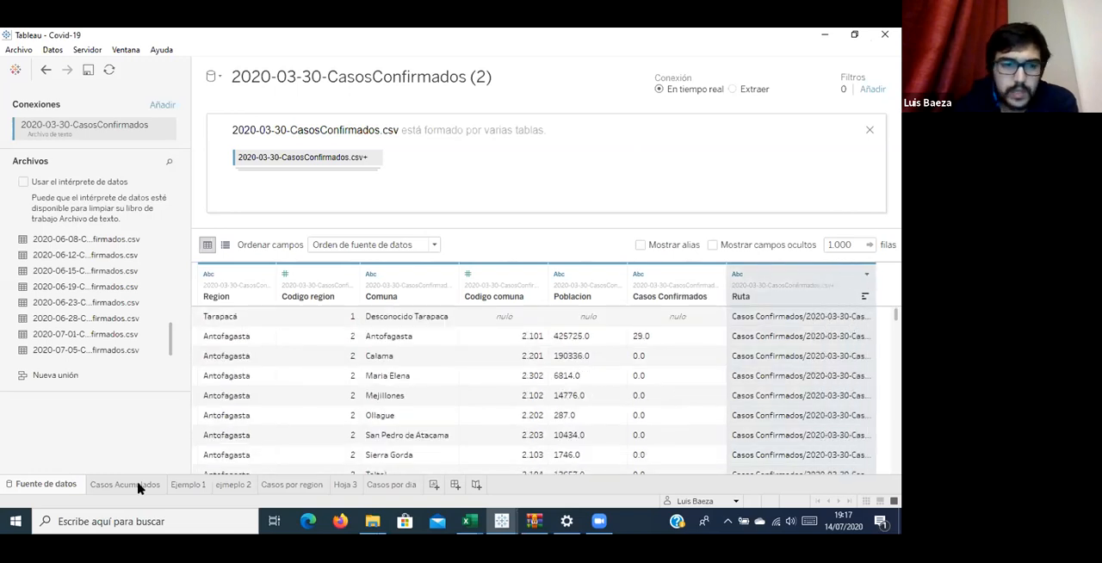
Open the Casos Acumulados sheet and compare the fields of the 2020-03-30-CasosConfirmados and 2020-03-30-CasosConfirmados (2) data sources.
{"action": "mouse_move", "coordinate": [132, 486]}
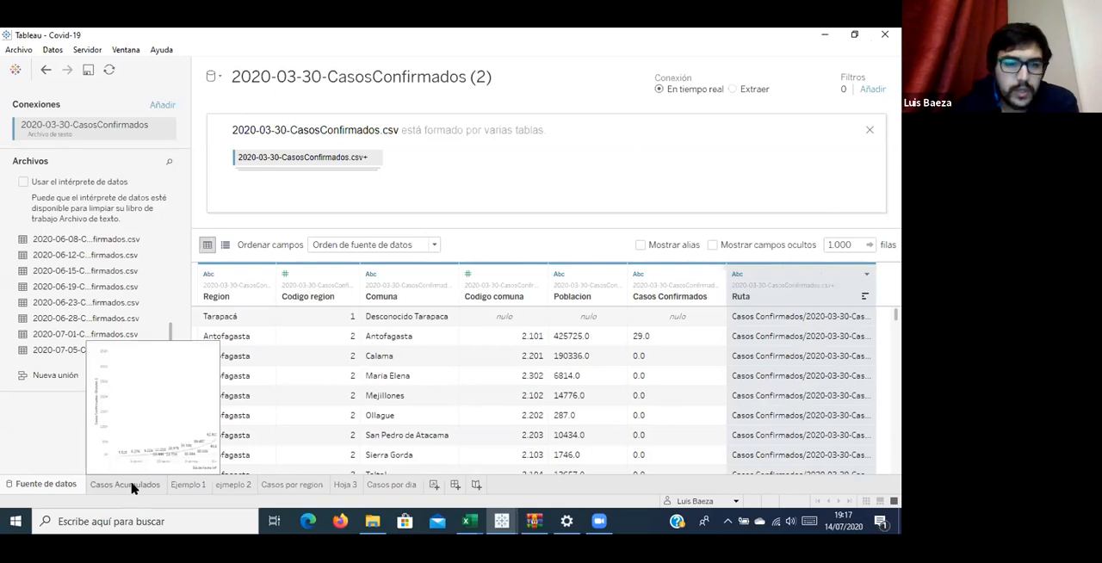
{"action": "left_click", "coordinate": [131, 487]}
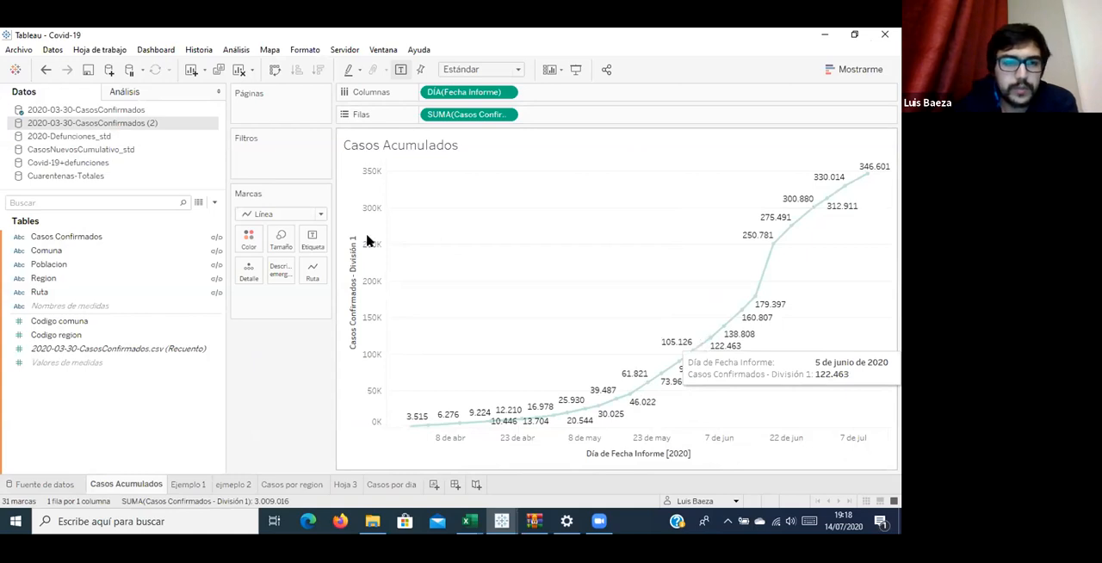
{"action": "left_click", "coordinate": [128, 110]}
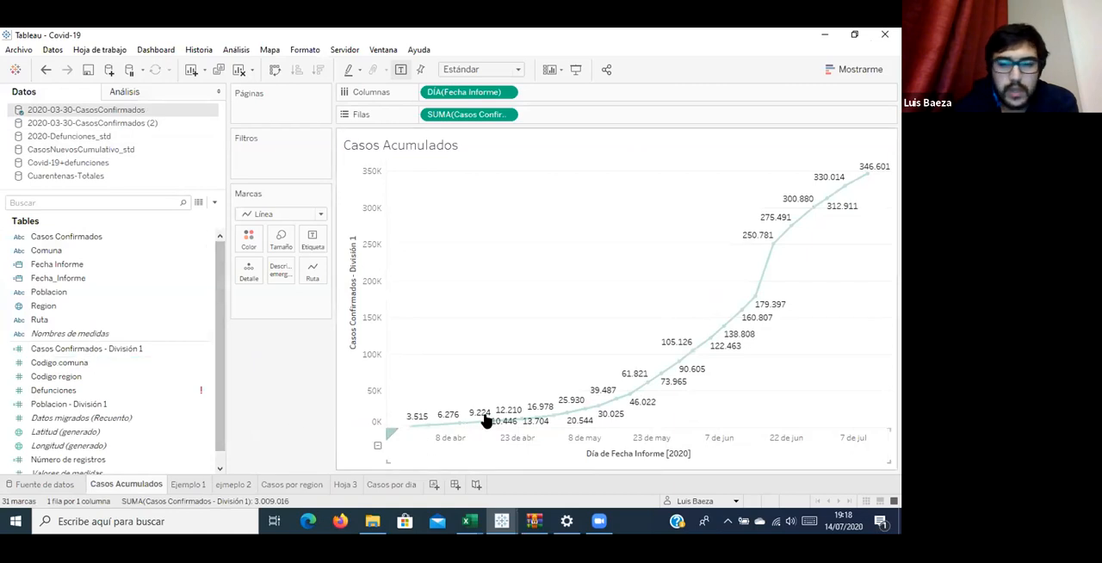
{"action": "left_click", "coordinate": [104, 123]}
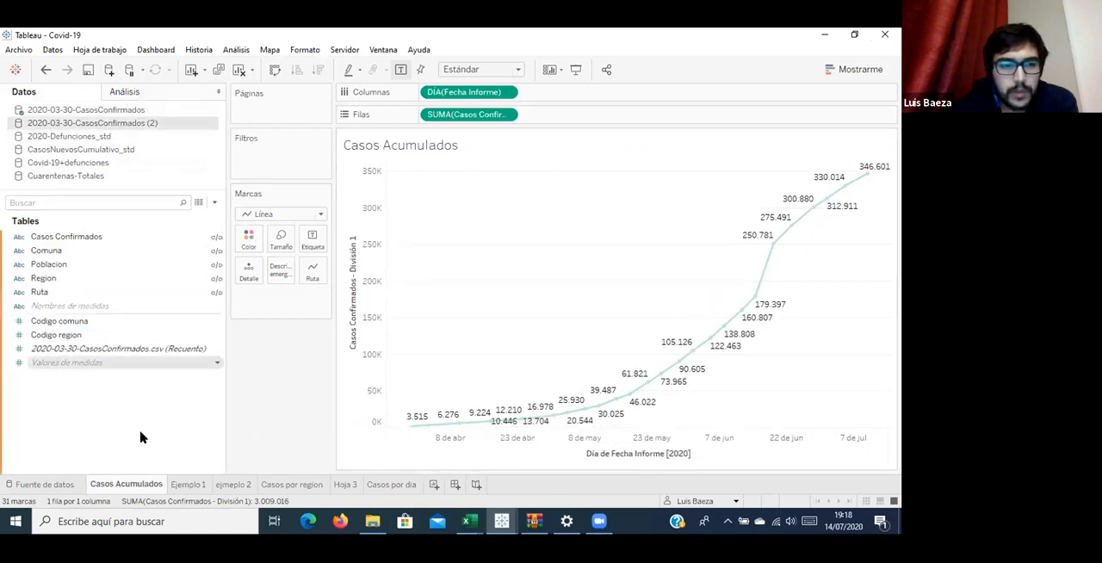
Return to the data source page and examine the file paths in the Ruta column of the union's data preview.
{"action": "left_click", "coordinate": [45, 483]}
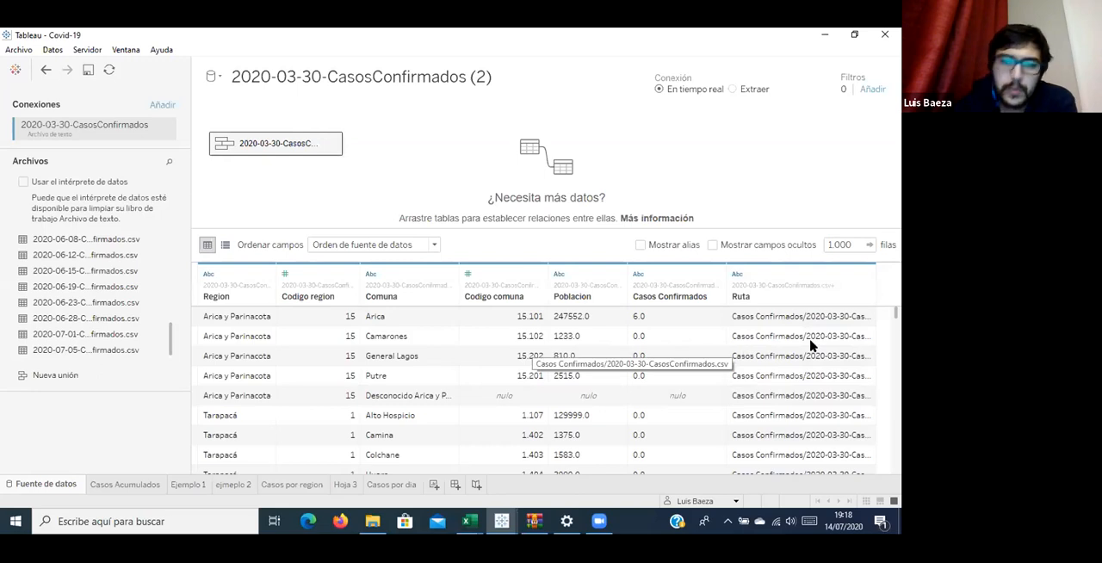
{"action": "scroll", "coordinate": [809, 344], "scroll_direction": "down", "scroll_amount": 8}
{"action": "scroll", "coordinate": [809, 346], "scroll_direction": "down", "scroll_amount": 5}
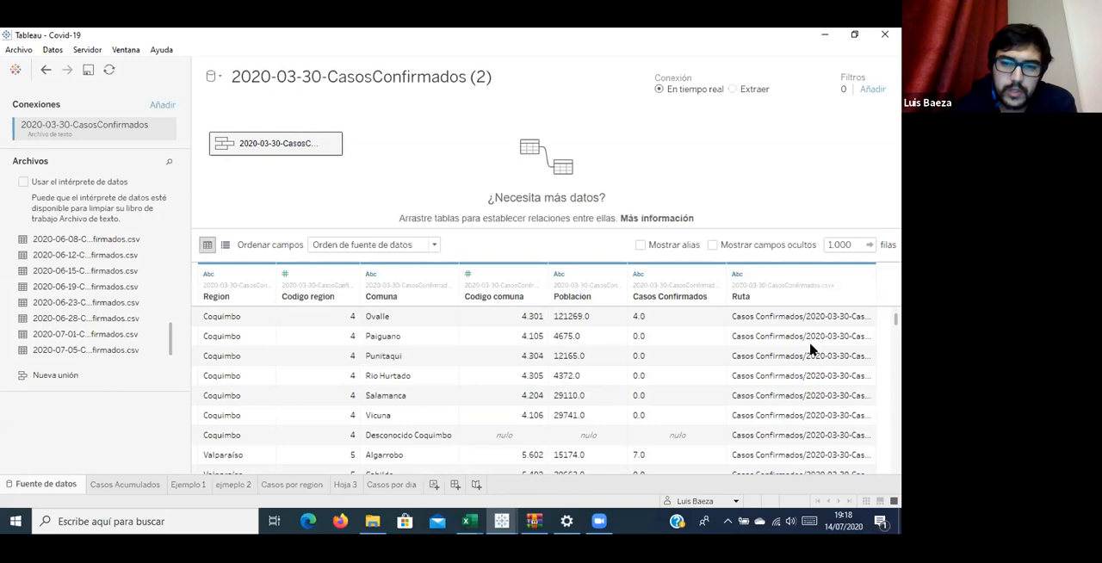
{"action": "scroll", "coordinate": [809, 348], "scroll_direction": "down", "scroll_amount": 3}
{"action": "left_click", "coordinate": [830, 282]}
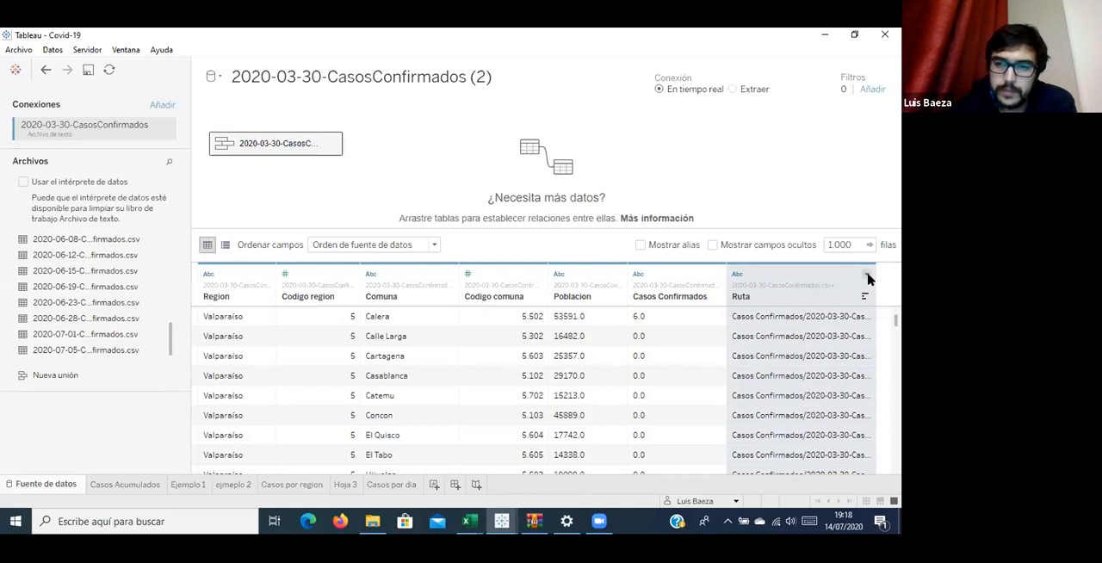
{"action": "left_click", "coordinate": [867, 276]}
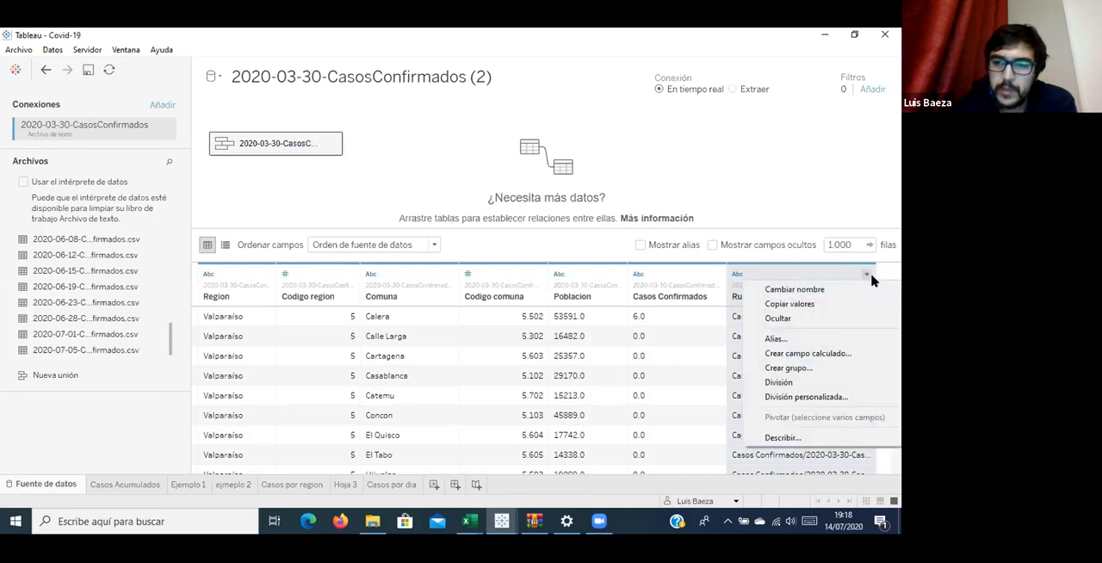
{"action": "left_click", "coordinate": [818, 402]}
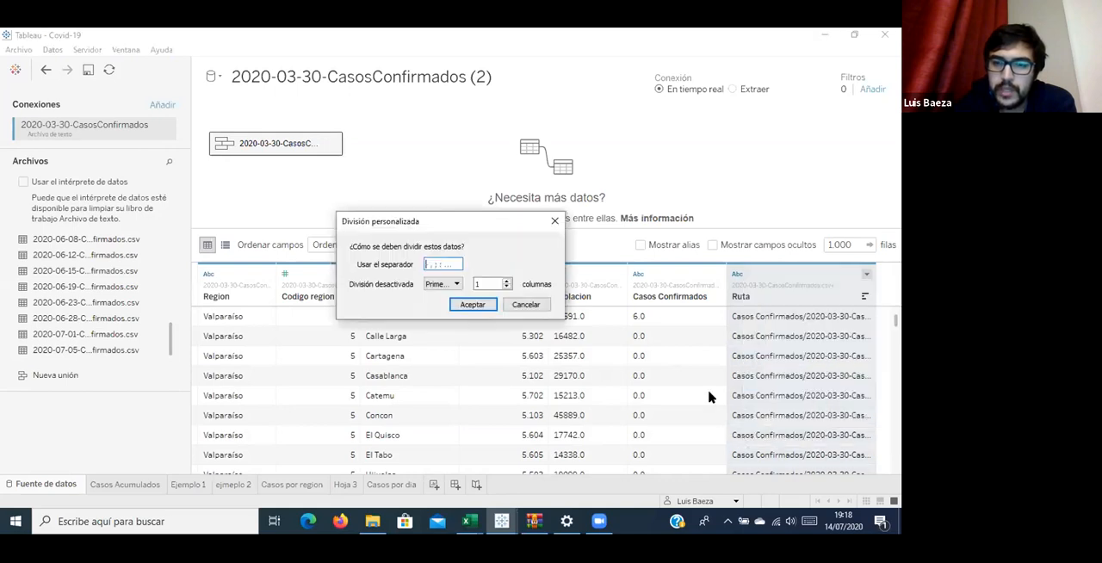
{"action": "left_click", "coordinate": [527, 304]}
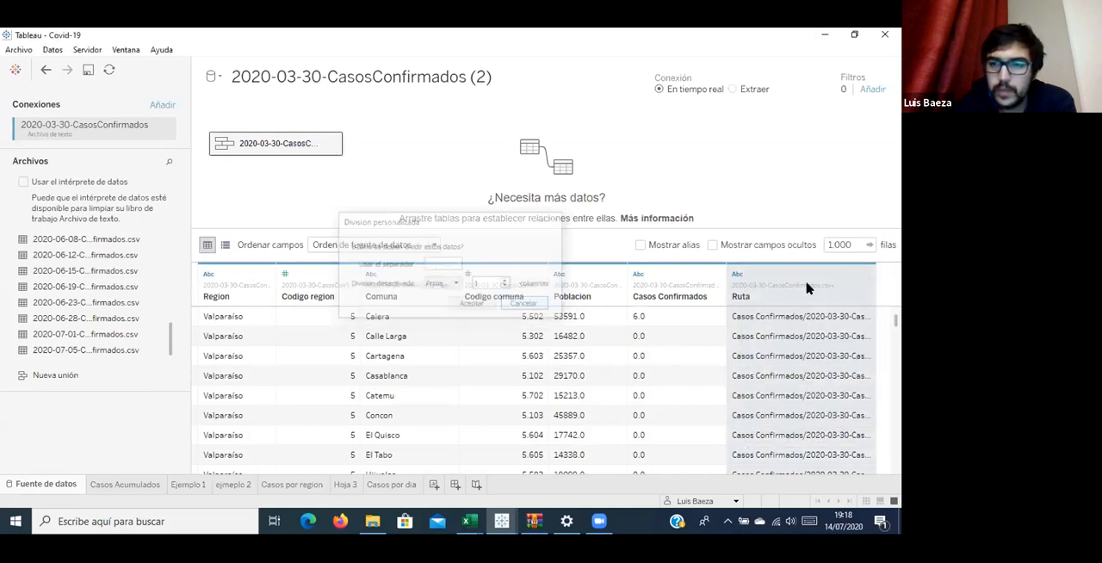
{"action": "left_click", "coordinate": [866, 275]}
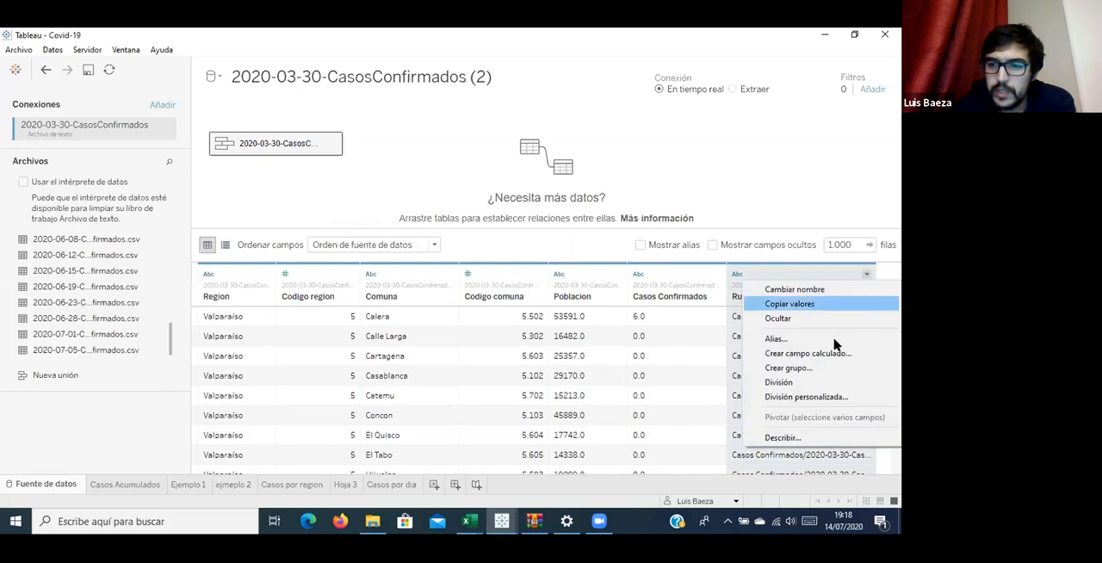
{"action": "left_click", "coordinate": [833, 396]}
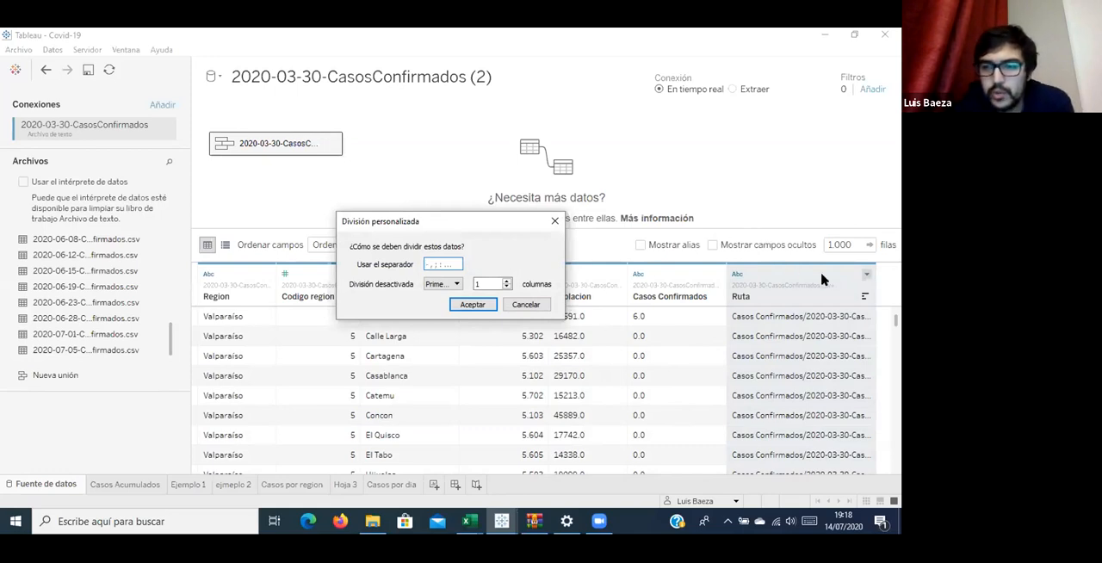
{"action": "key", "text": "Escape"}
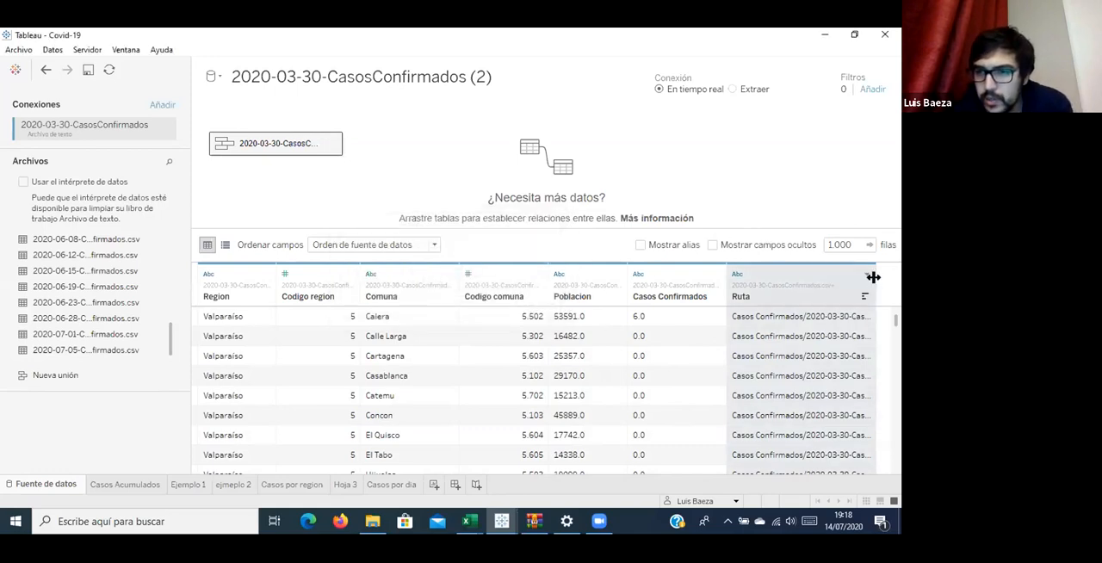
Widen the Ruta column in the data preview to show more of each file path.
{"action": "left_click_drag", "start_coordinate": [875, 274], "coordinate": [895, 272]}
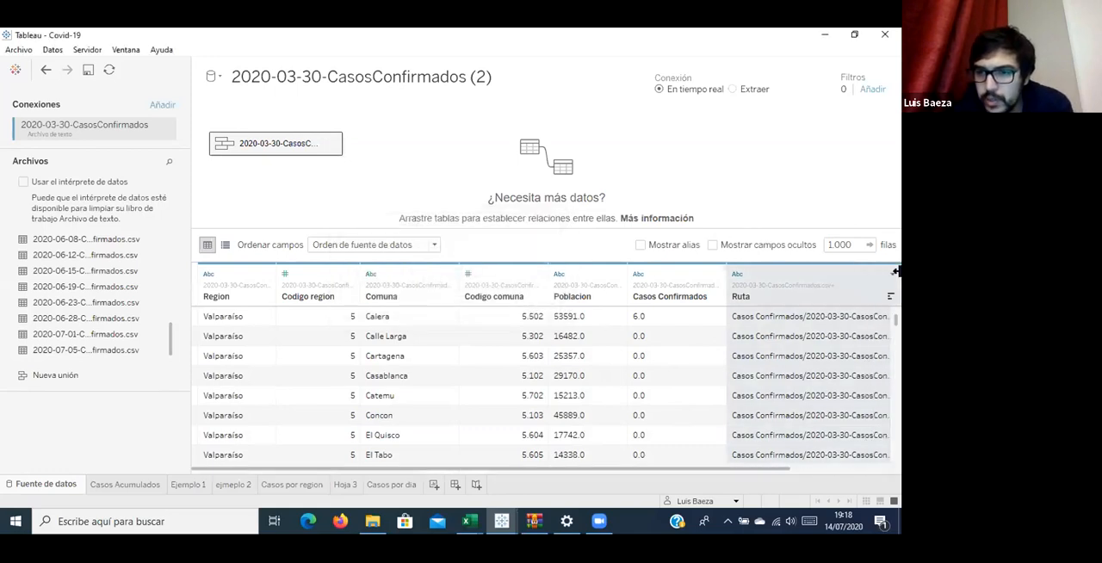
{"action": "left_click", "coordinate": [815, 468]}
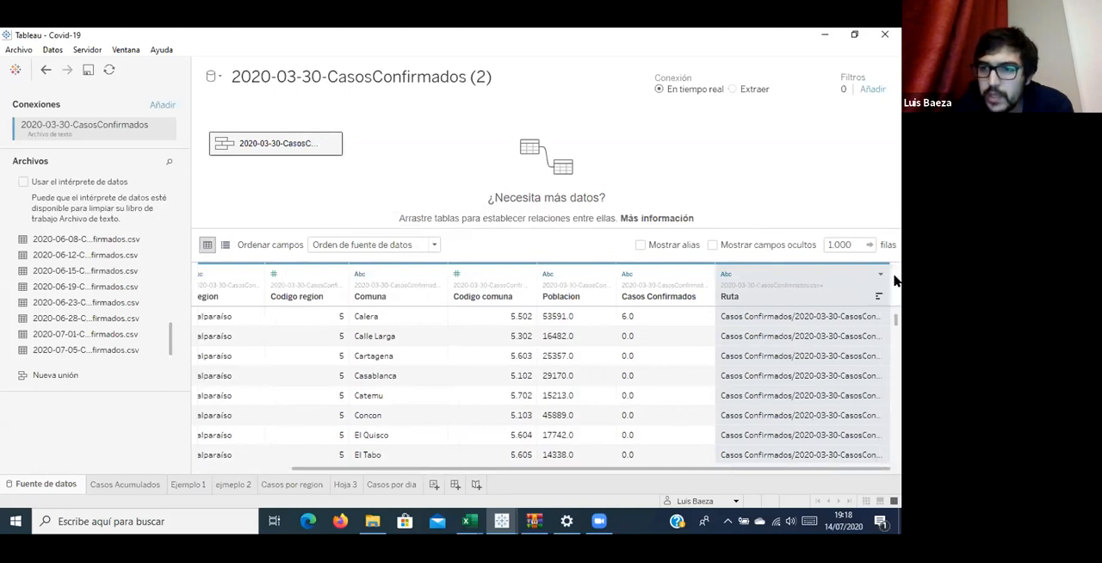
{"action": "left_click_drag", "start_coordinate": [890, 275], "coordinate": [900, 284]}
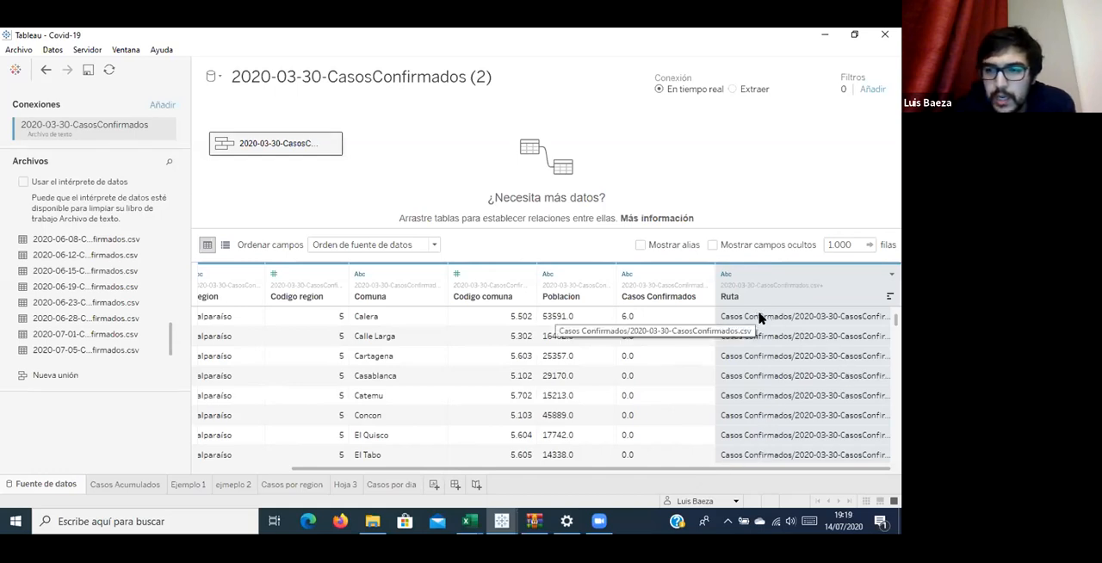
{"action": "scroll", "coordinate": [757, 330], "scroll_direction": "down", "scroll_amount": 5}
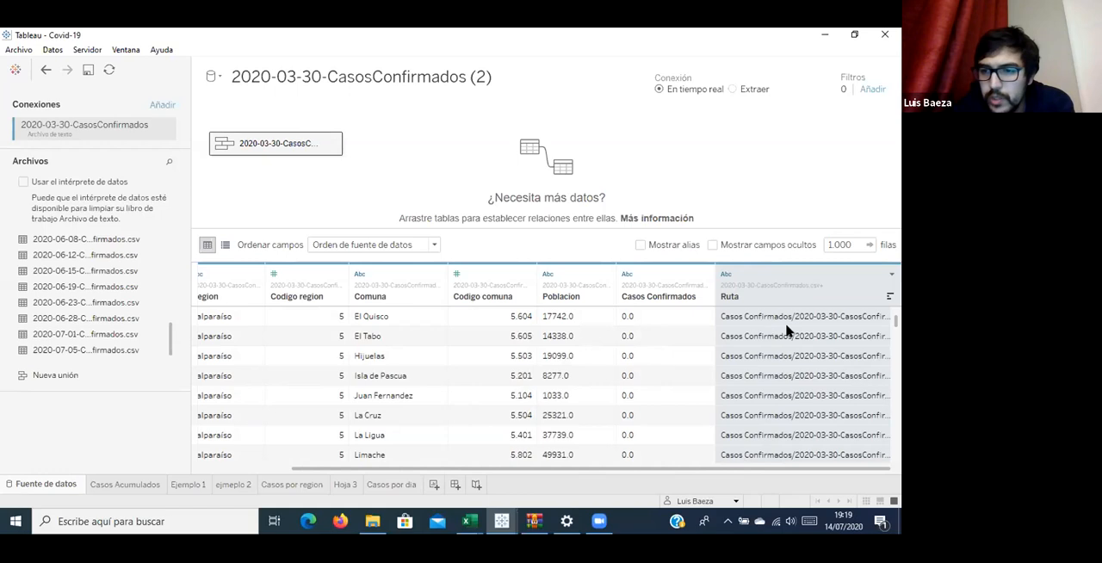
Apply a custom split to the Ruta column using the separator / and keeping the first 1 column (Primeras).
{"action": "left_click", "coordinate": [891, 275]}
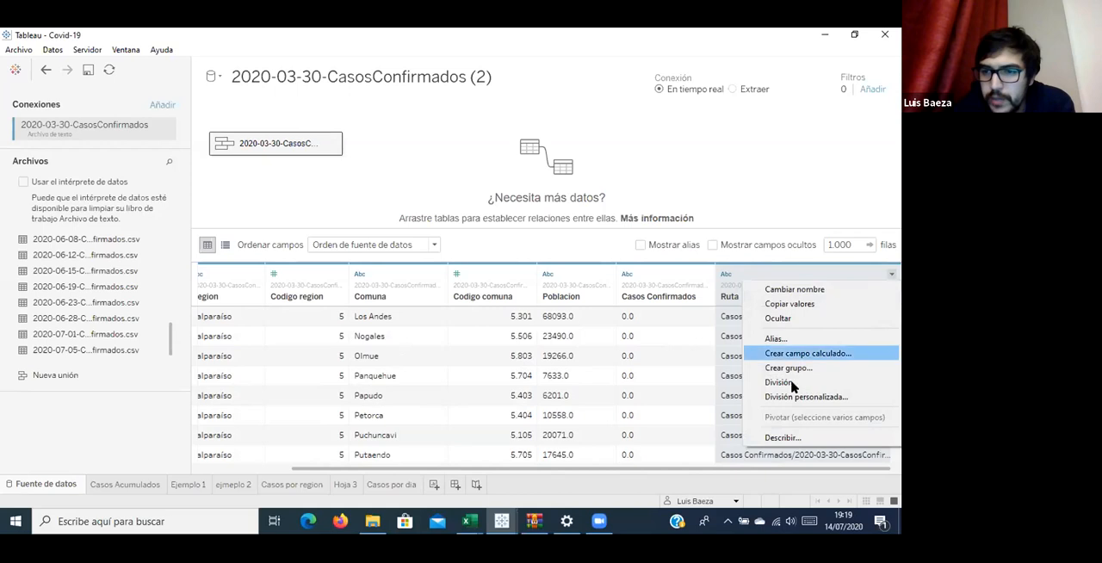
{"action": "left_click", "coordinate": [788, 396]}
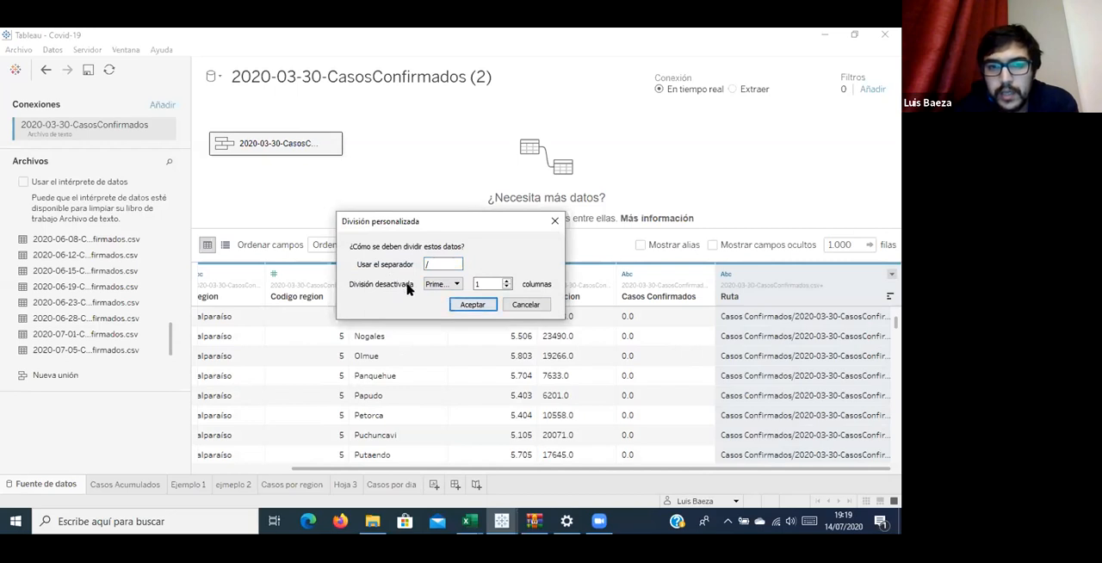
{"action": "left_click", "coordinate": [439, 286]}
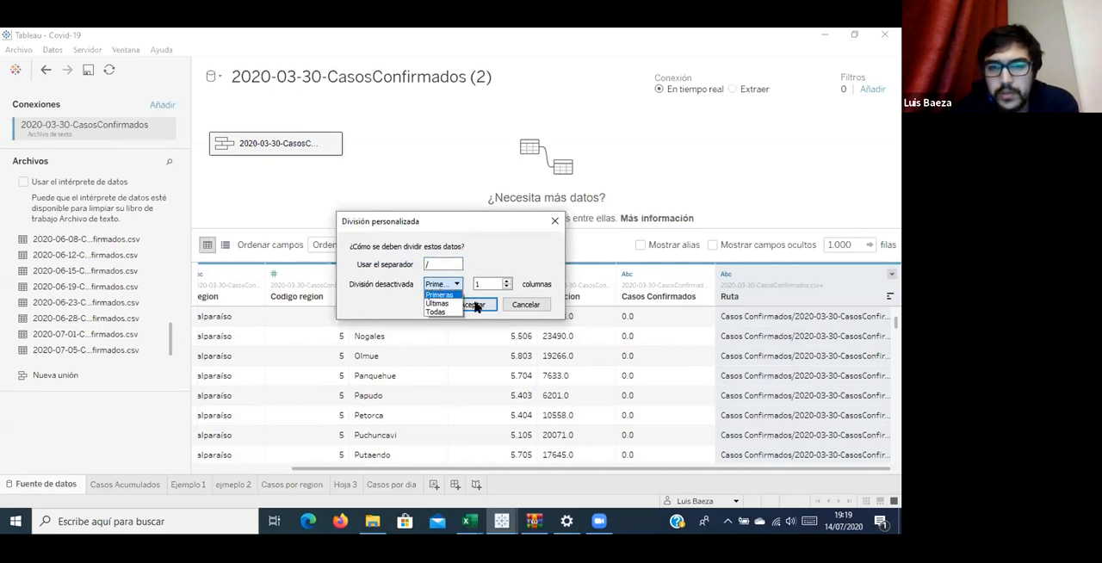
{"action": "left_click", "coordinate": [476, 307]}
{"action": "left_click", "coordinate": [476, 306]}
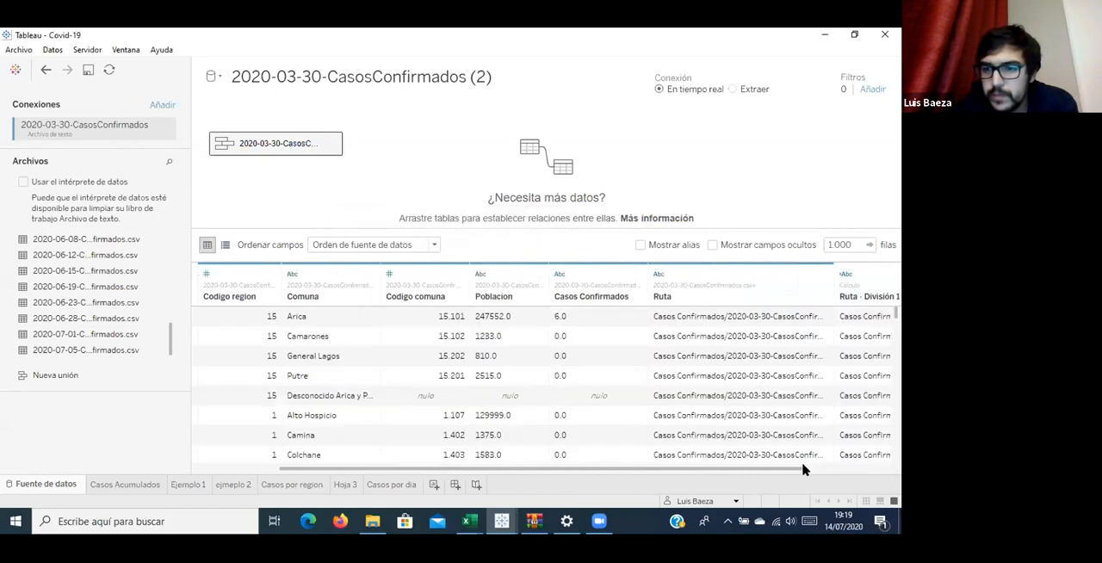
Inspect the values and the calculation formula of the new field split from Ruta, leaving the formula unedited.
{"action": "left_click_drag", "start_coordinate": [803, 470], "coordinate": [841, 460]}
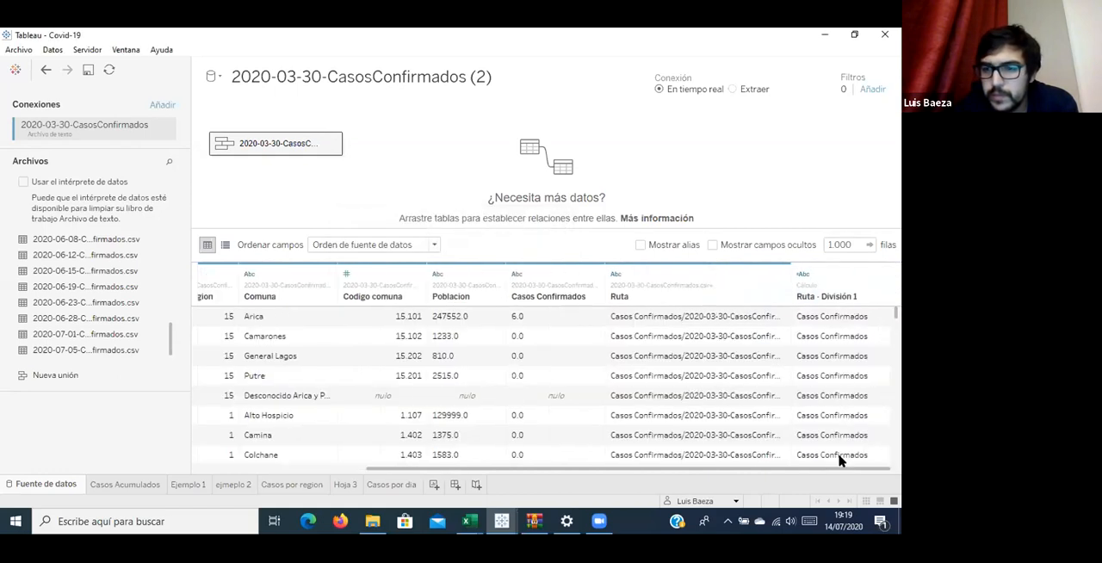
{"action": "left_click", "coordinate": [879, 274]}
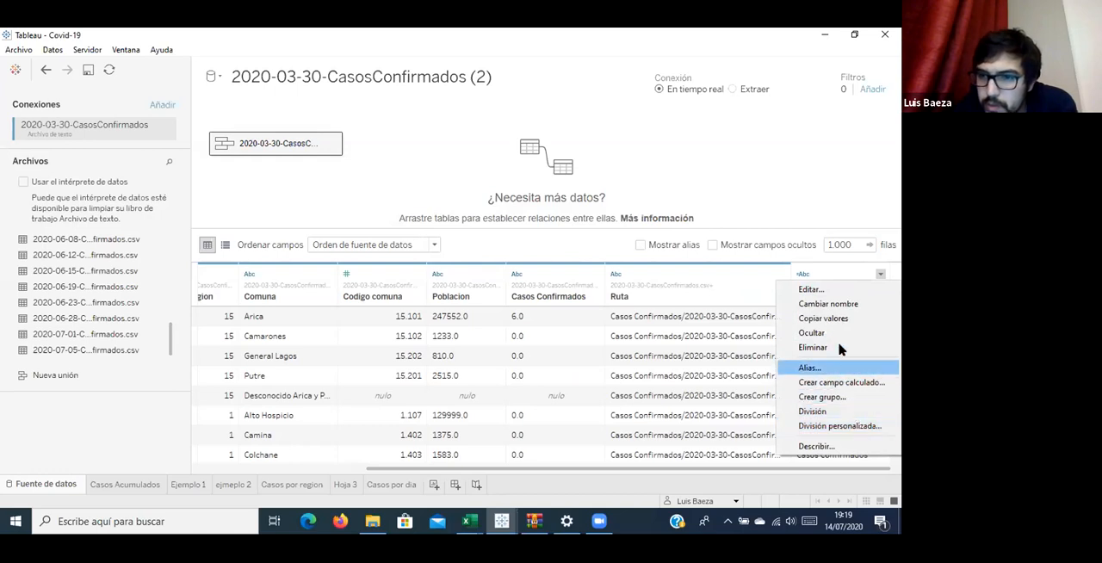
{"action": "left_click", "coordinate": [811, 289]}
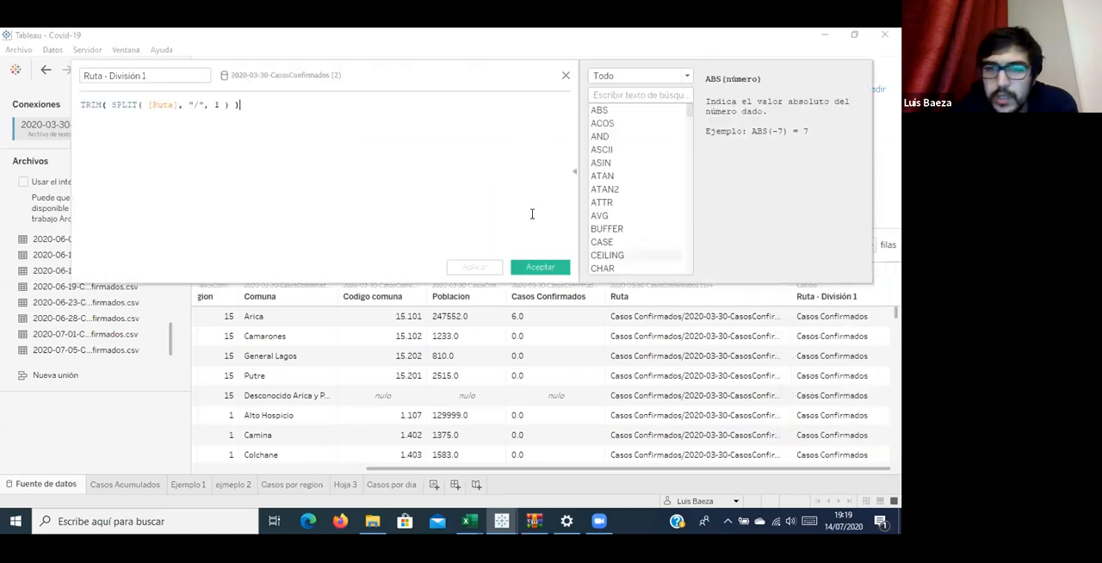
{"action": "left_click", "coordinate": [566, 74]}
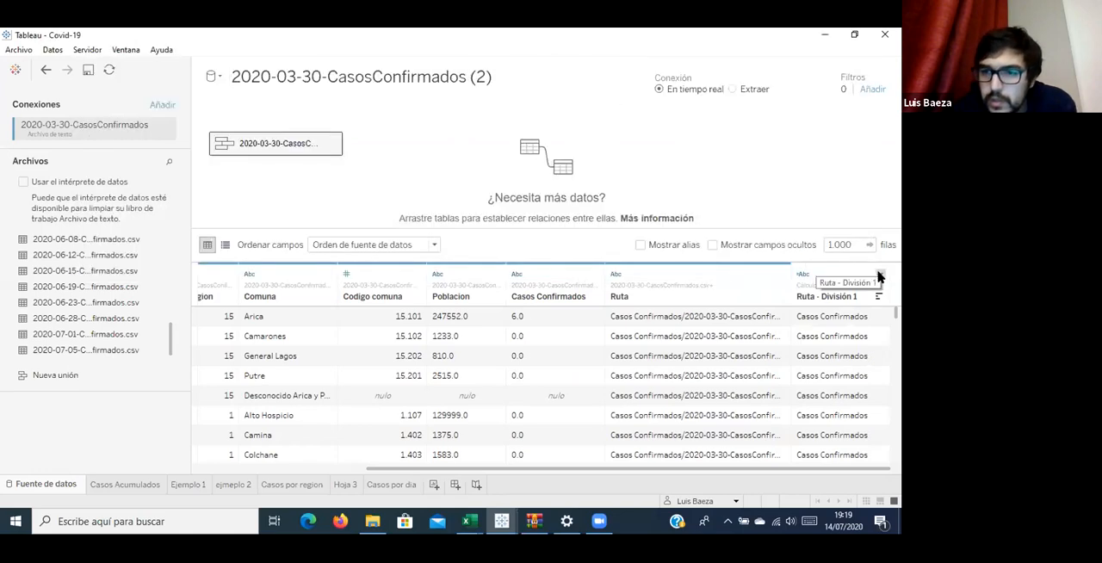
Delete the calculated split field Ruta - División 1 from the data source.
{"action": "left_click", "coordinate": [880, 275]}
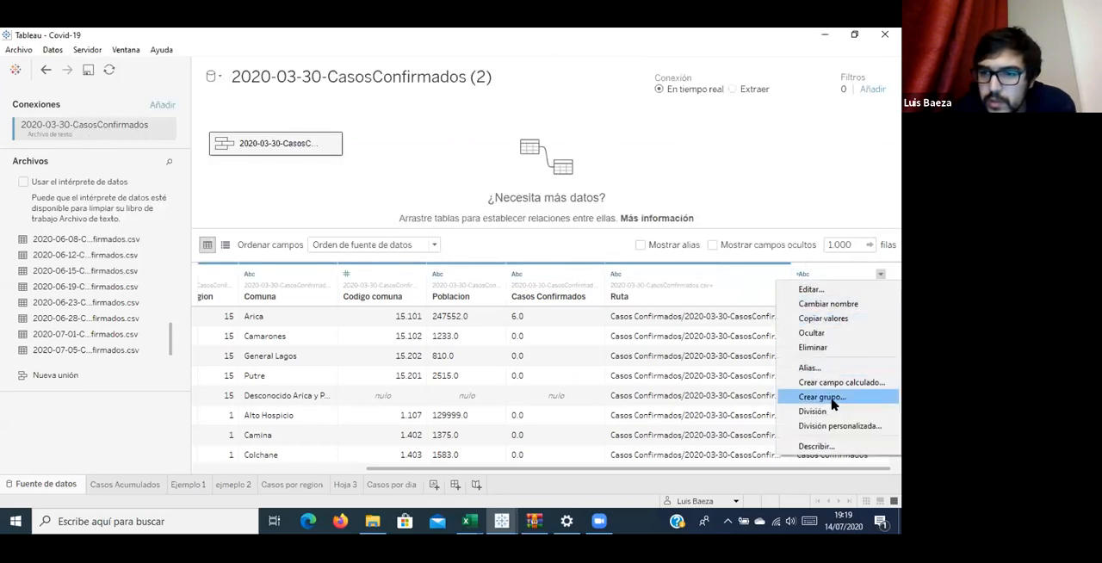
{"action": "left_click", "coordinate": [836, 270]}
{"action": "right_click", "coordinate": [833, 272]}
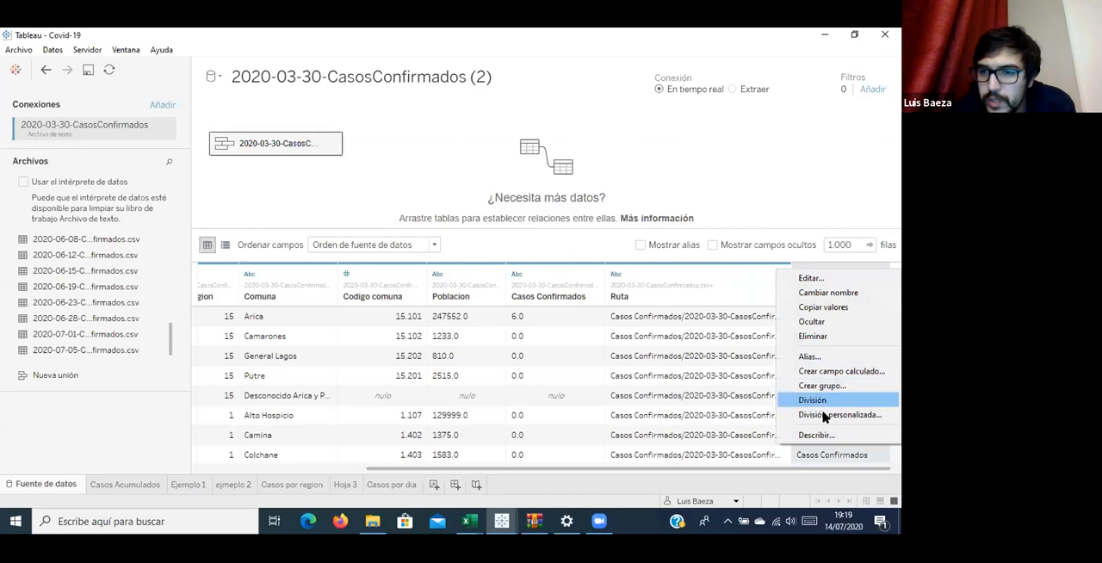
{"action": "left_click", "coordinate": [813, 336]}
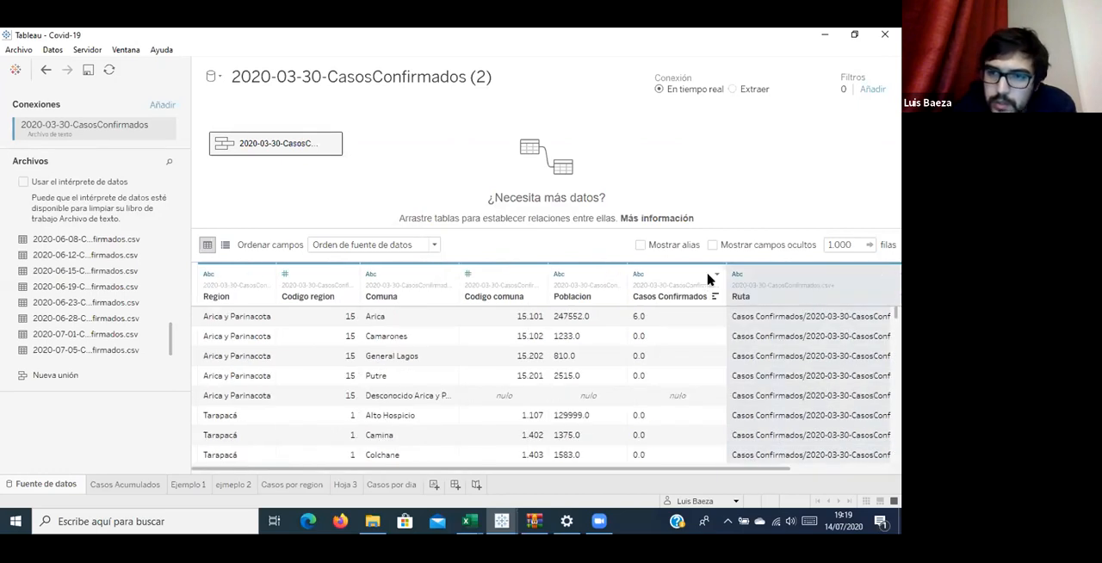
Apply a custom split to the Ruta column using the separator / and keeping the last 1 column (Últimas).
{"action": "left_click", "coordinate": [814, 469]}
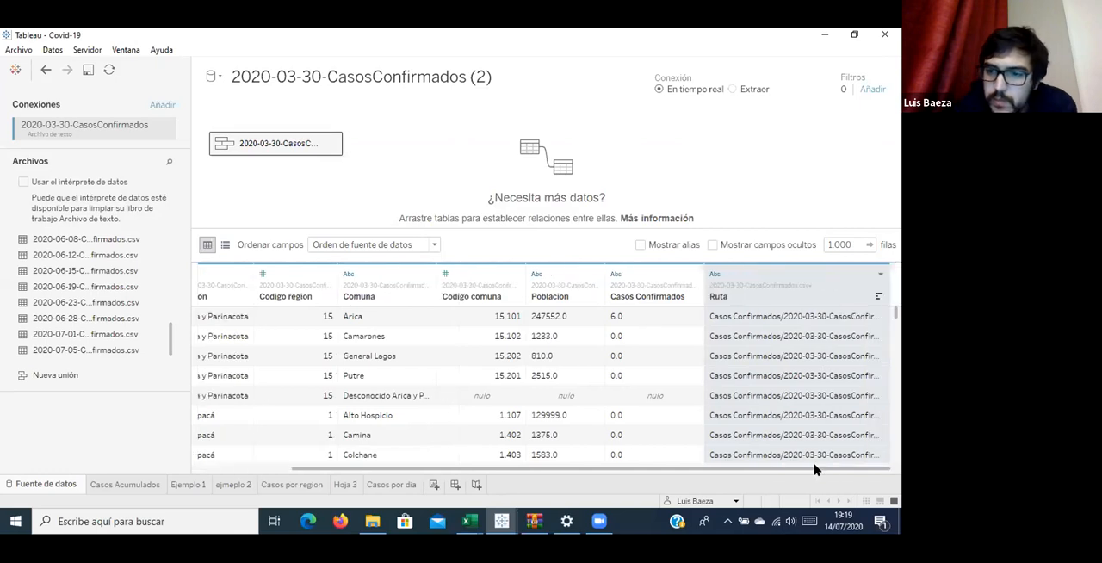
{"action": "left_click", "coordinate": [879, 274]}
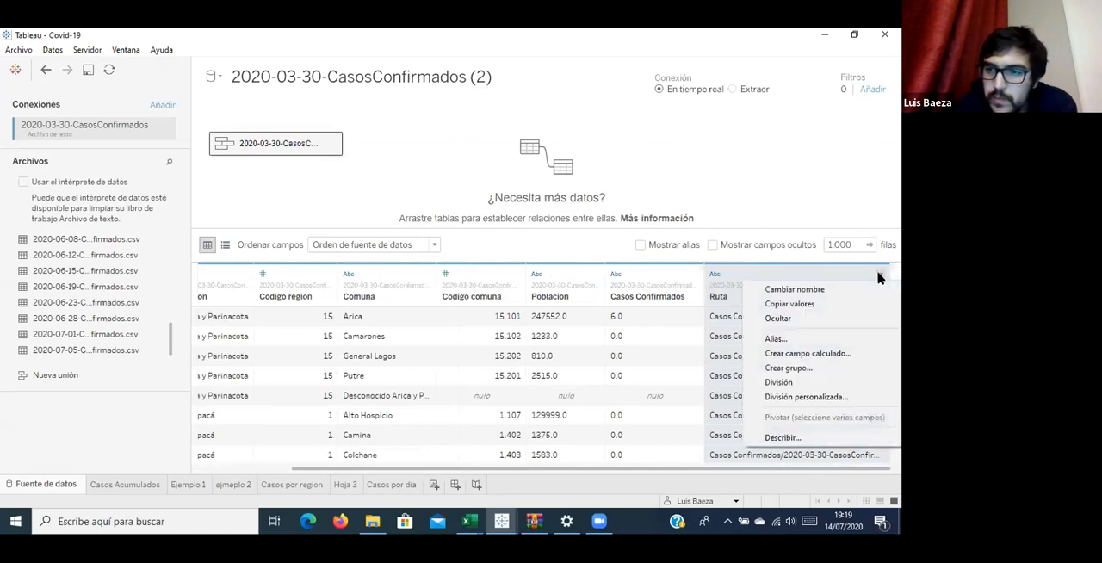
{"action": "left_click", "coordinate": [813, 397]}
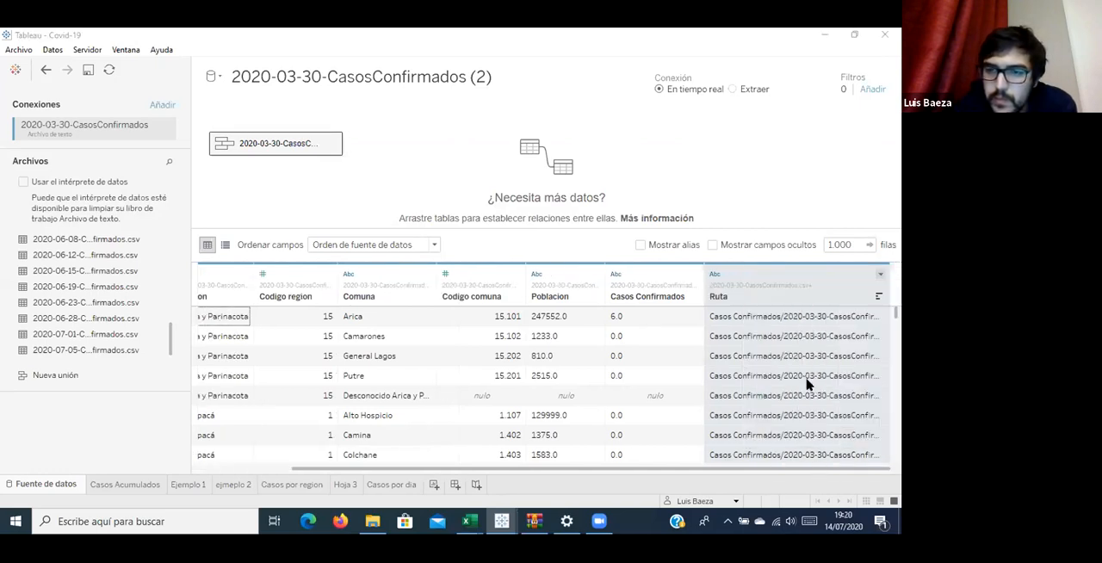
{"action": "type", "text": "/"}
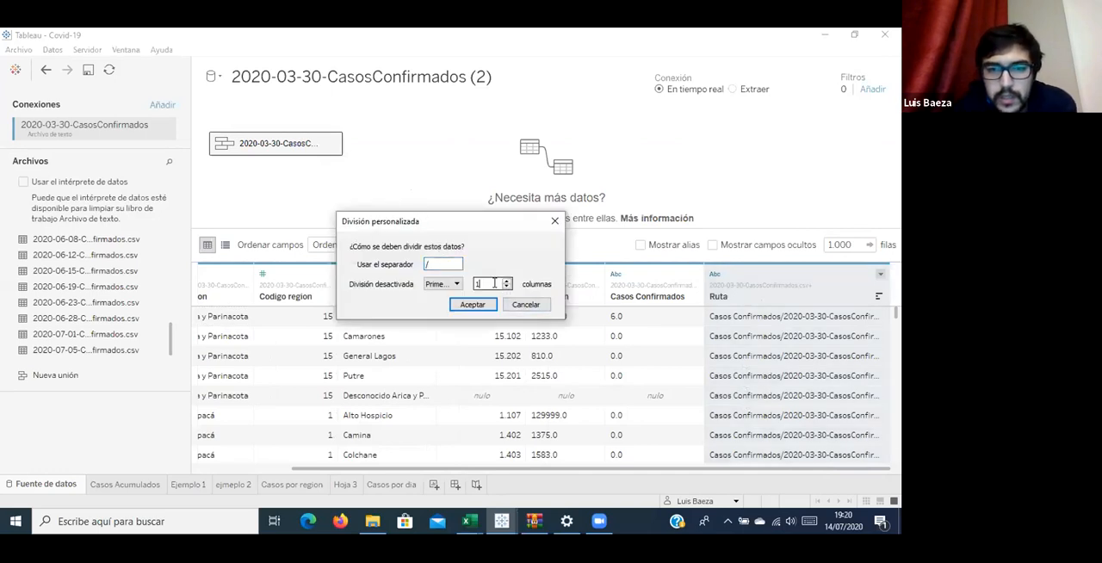
{"action": "left_click", "coordinate": [448, 284]}
{"action": "left_click", "coordinate": [440, 304]}
{"action": "left_click", "coordinate": [487, 306]}
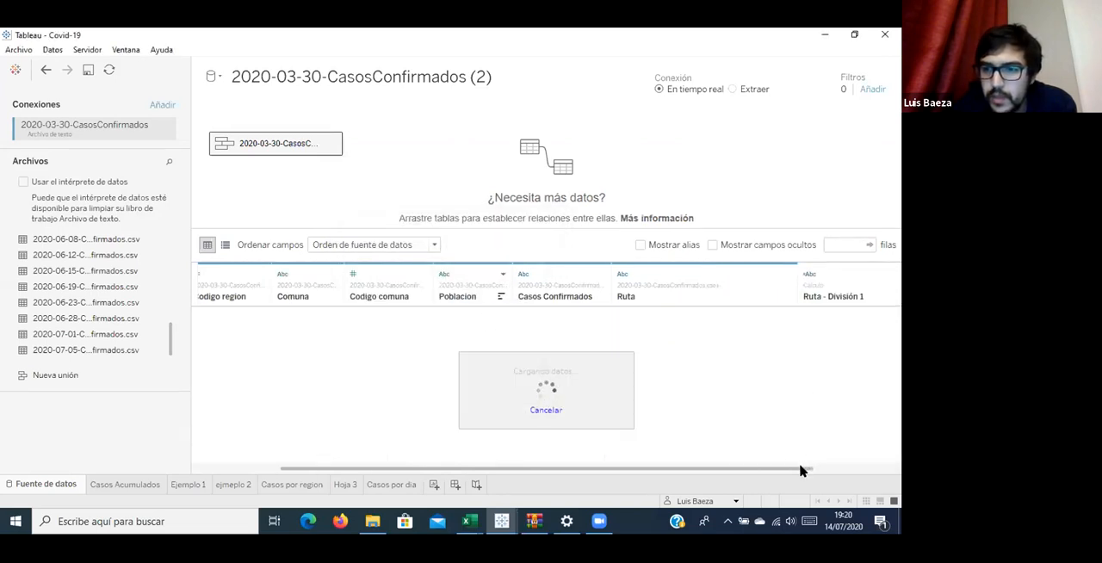
Apply a custom split to the Ruta - División 1 field using the separator - and keeping the last 1 column (Últimas).
{"action": "left_click_drag", "start_coordinate": [799, 470], "coordinate": [871, 467]}
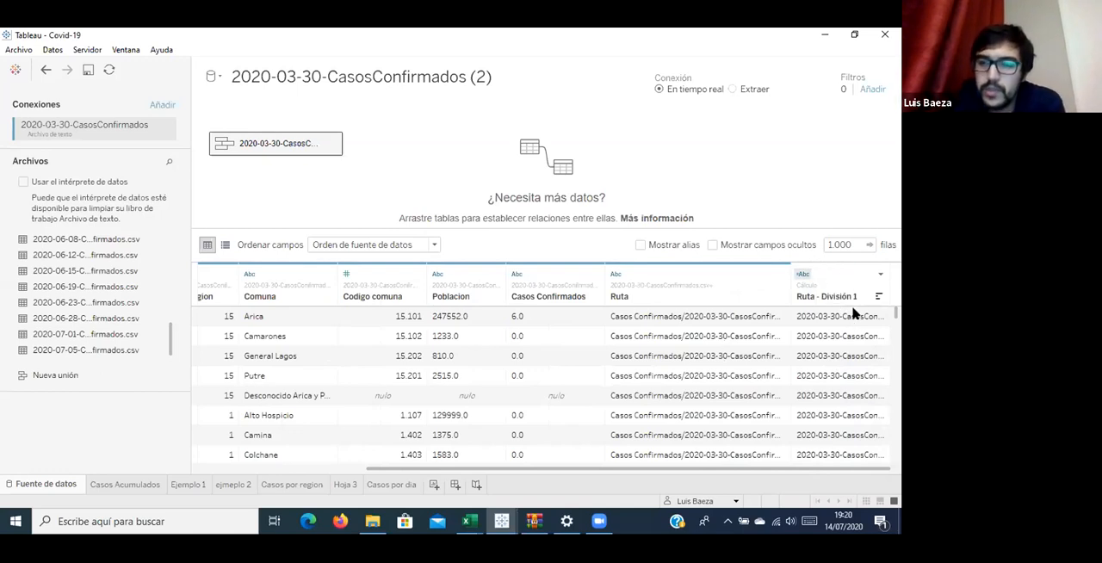
{"action": "scroll", "coordinate": [855, 325], "scroll_direction": "down", "scroll_amount": 2}
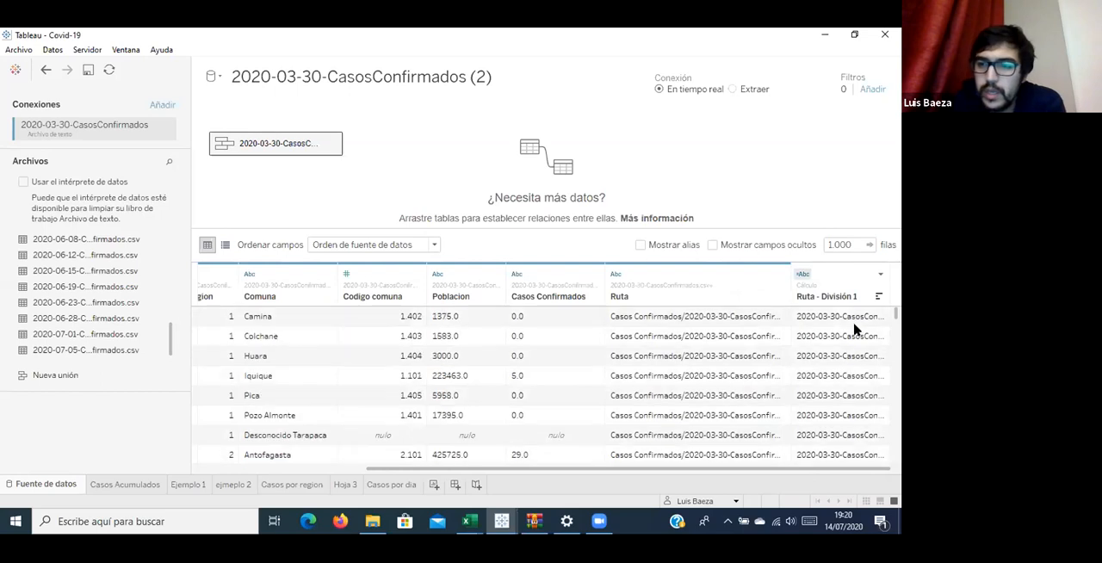
{"action": "left_click", "coordinate": [809, 315]}
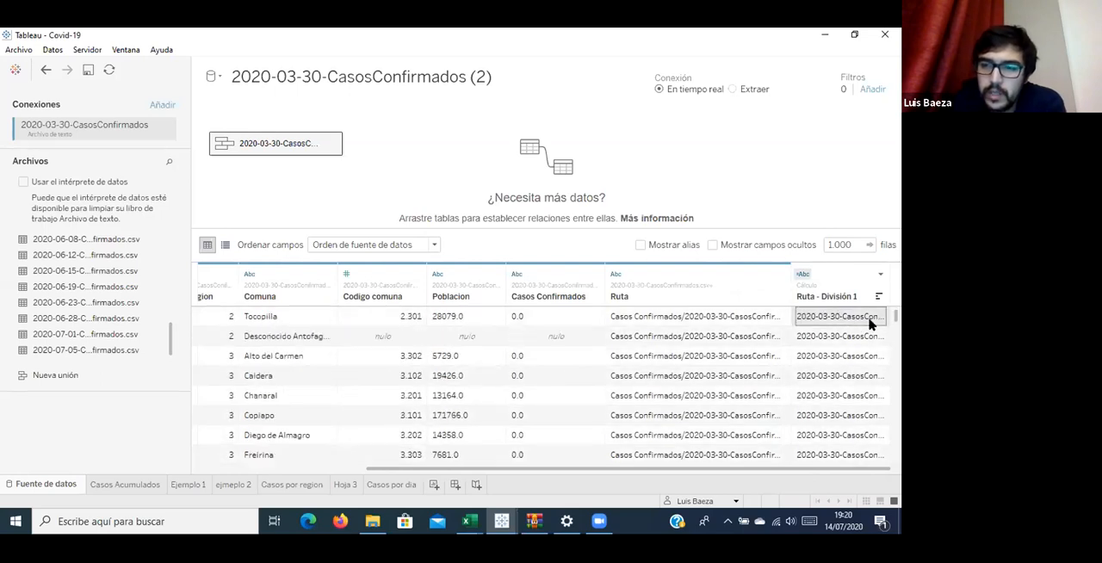
{"action": "left_click", "coordinate": [881, 274]}
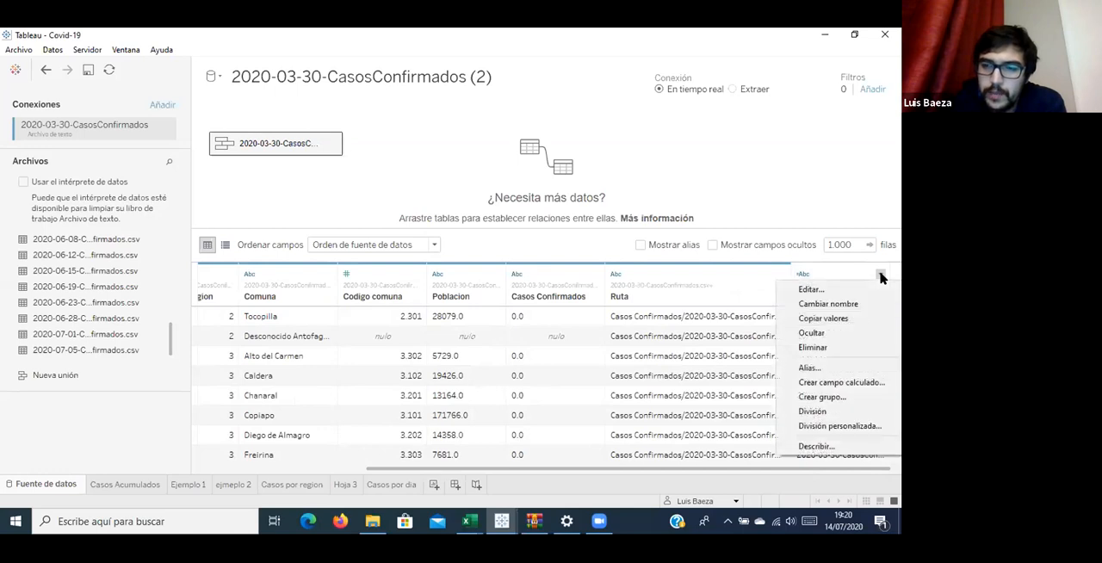
{"action": "left_click", "coordinate": [848, 426]}
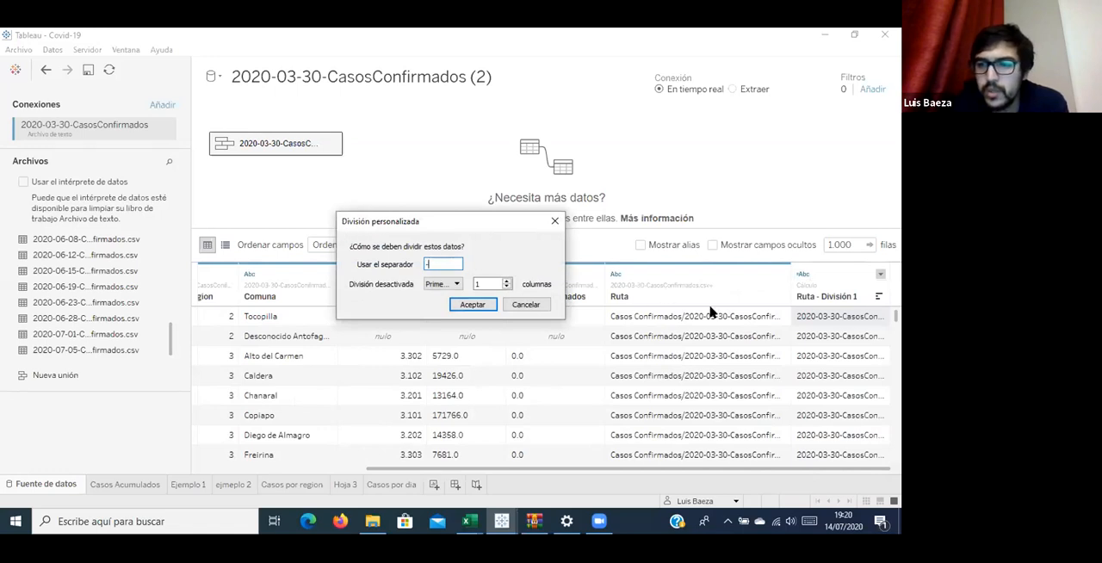
{"action": "left_click", "coordinate": [442, 284]}
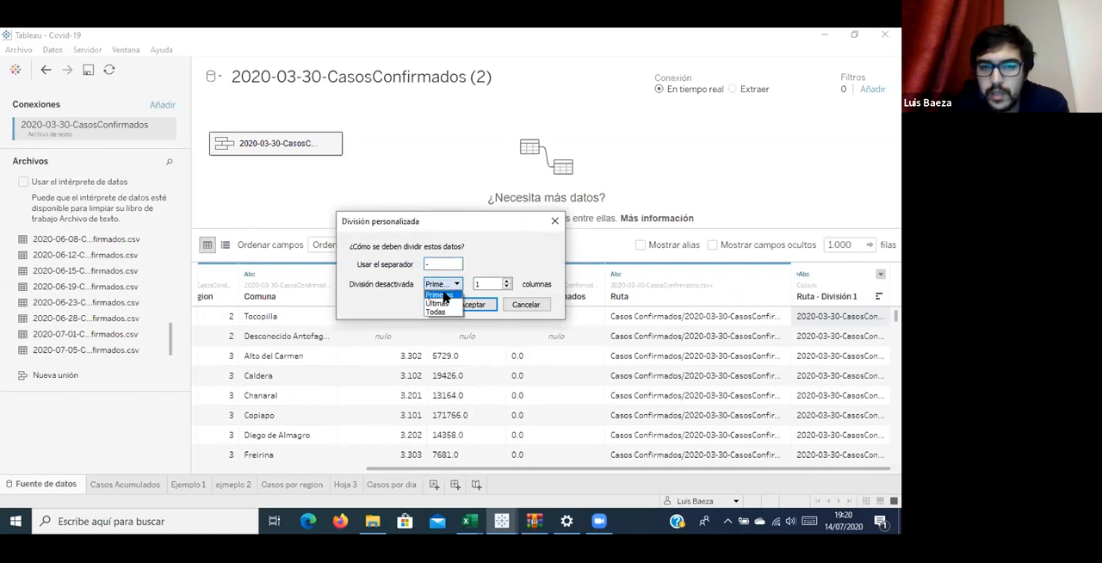
{"action": "left_click", "coordinate": [445, 303]}
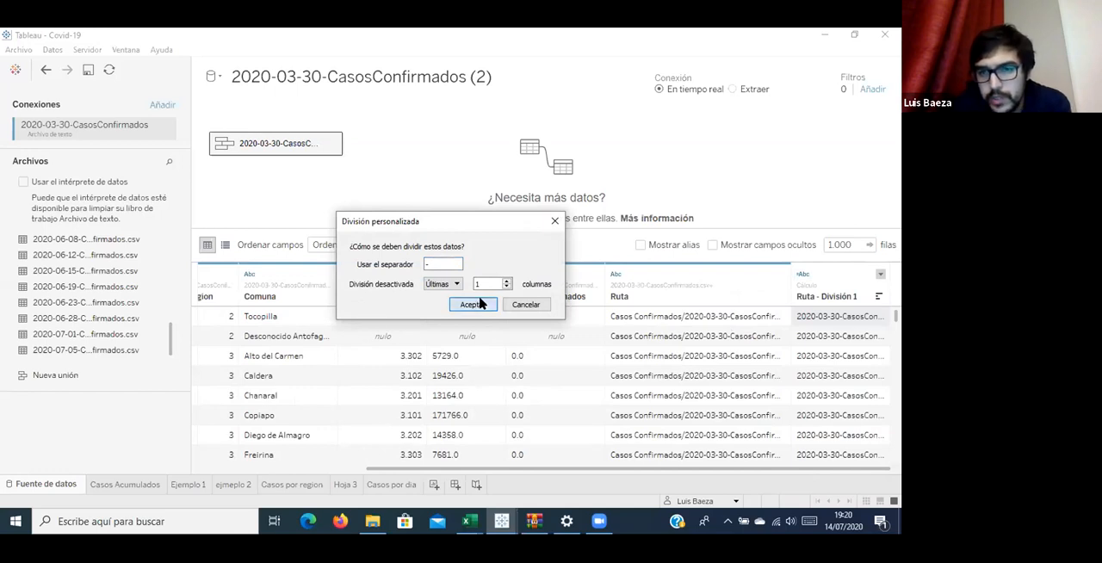
{"action": "left_click", "coordinate": [480, 303]}
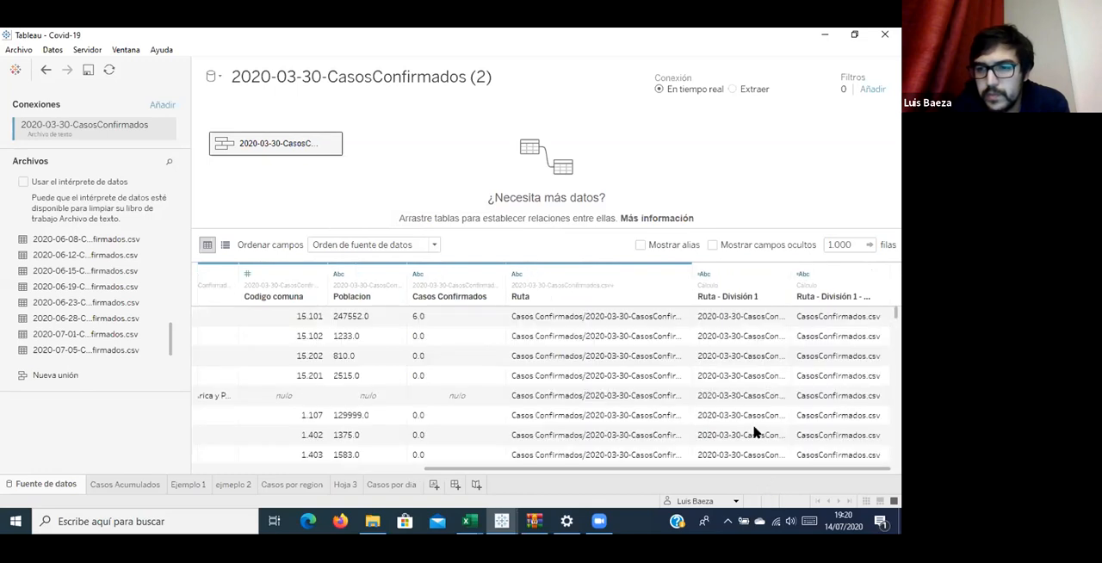
Delete the calculated field split from Ruta - División 1 that holds the CasosConfirmados.csv text.
{"action": "scroll", "coordinate": [755, 432], "scroll_direction": "left", "scroll_amount": 3}
{"action": "scroll", "coordinate": [755, 432], "scroll_direction": "right", "scroll_amount": 3}
{"action": "left_click", "coordinate": [880, 273]}
{"action": "left_click", "coordinate": [841, 349]}
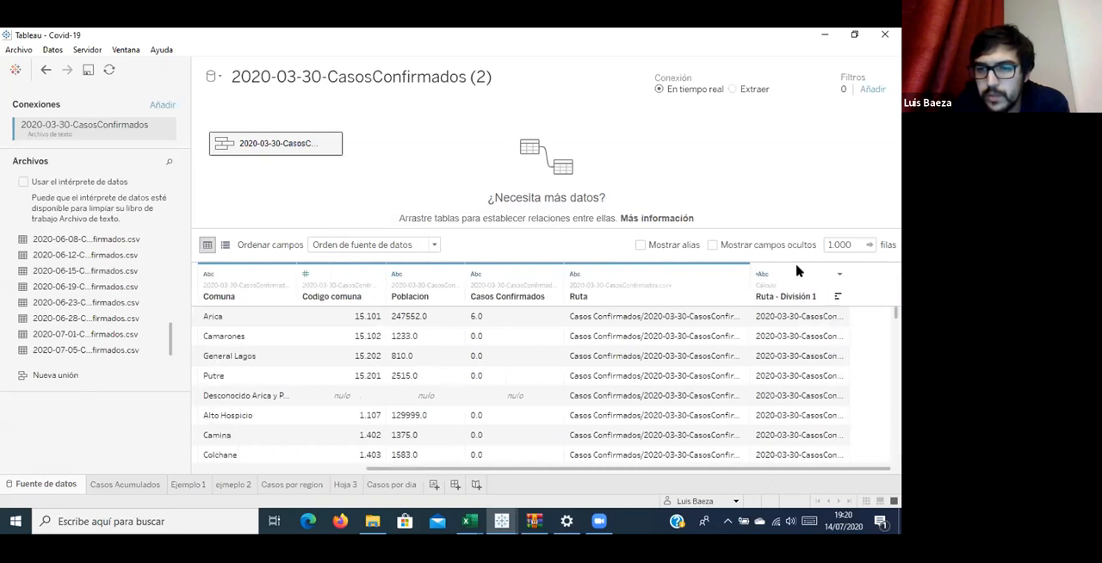
Apply a custom split to Ruta - División 1 using the separator - and keeping the first 3 columns (Primeras).
{"action": "left_click", "coordinate": [839, 274]}
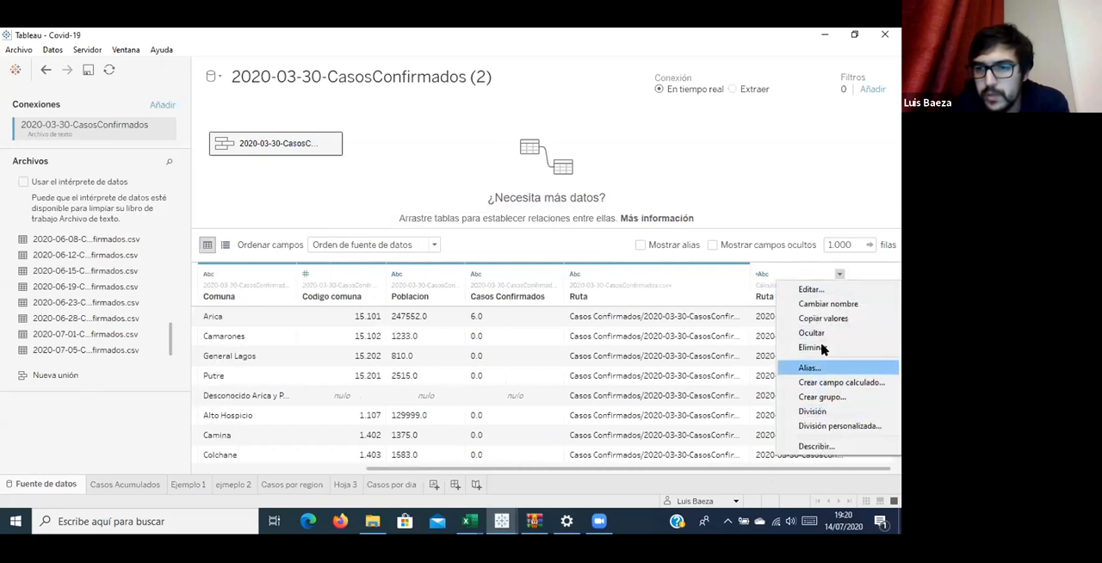
{"action": "left_click", "coordinate": [841, 426]}
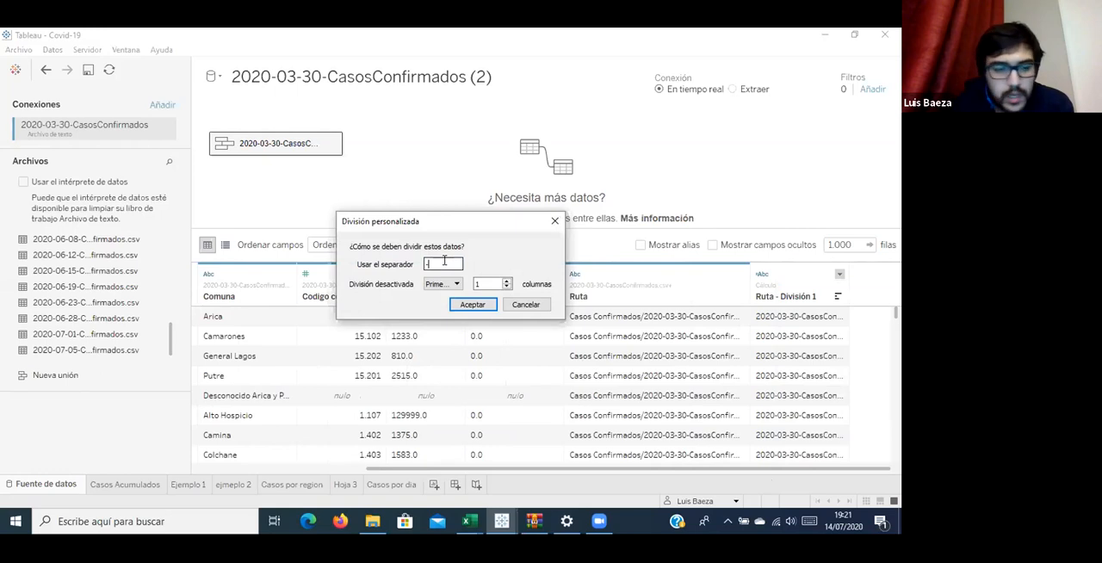
{"action": "left_click", "coordinate": [506, 282]}
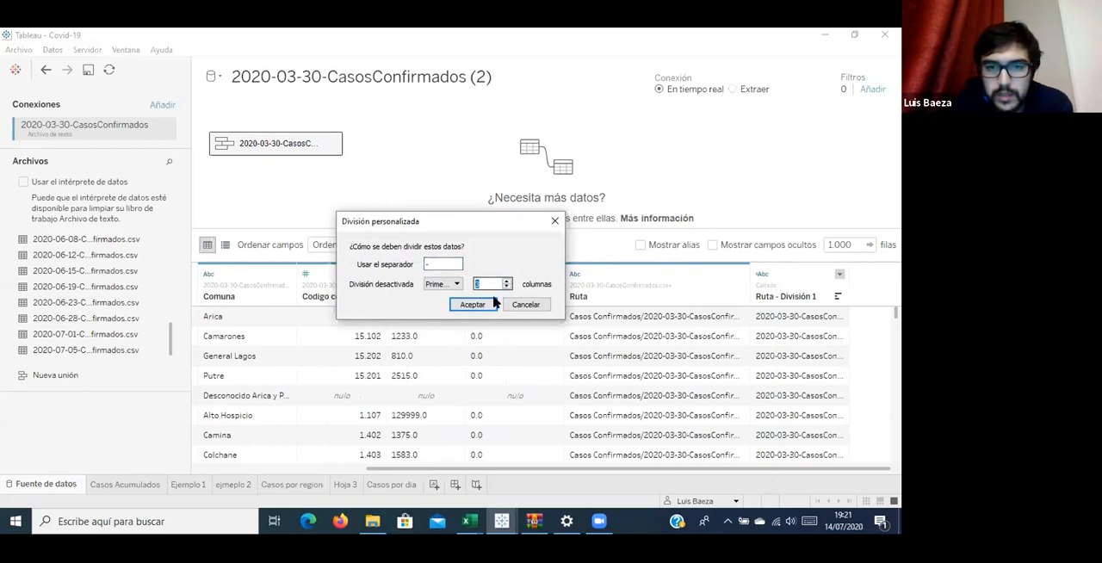
{"action": "left_click", "coordinate": [479, 305]}
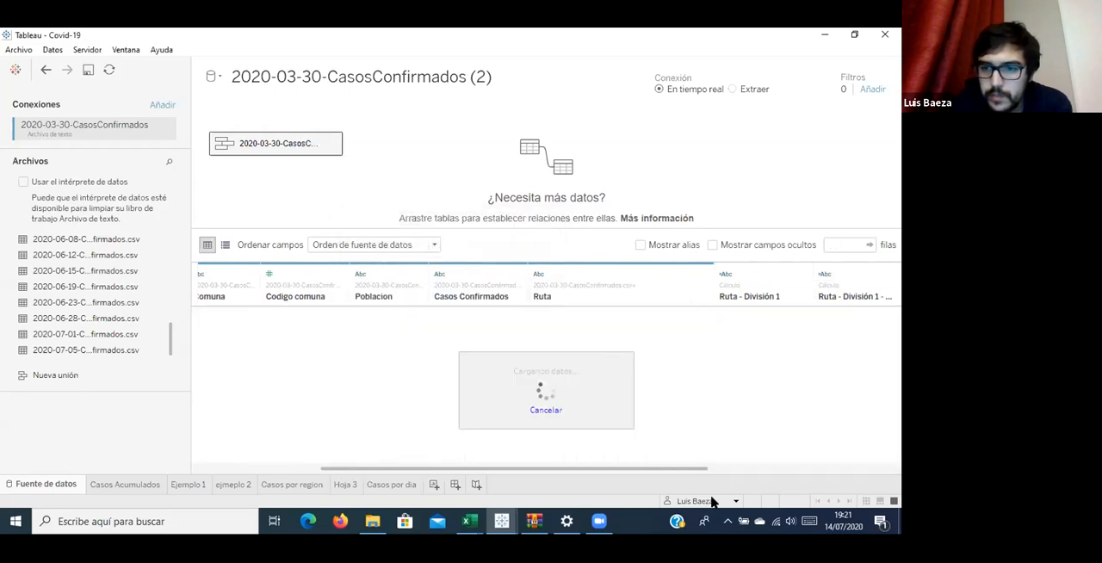
{"action": "left_click_drag", "start_coordinate": [706, 470], "coordinate": [890, 463]}
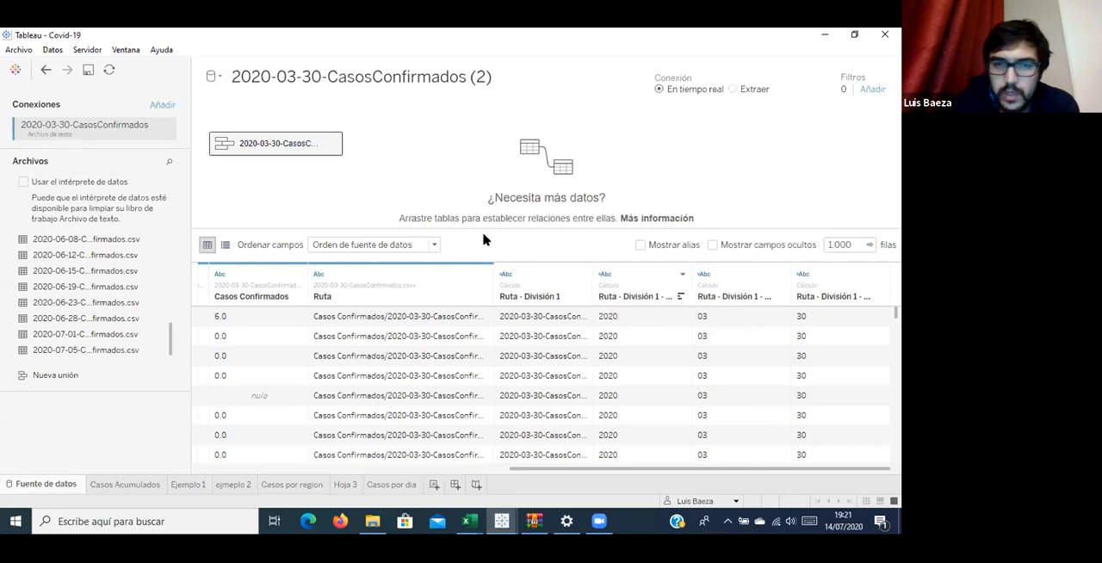
Start a calculated field from the year field Ruta - División 1 - División 1, adding an empty line above its reference in the formula.
{"action": "left_click", "coordinate": [640, 269]}
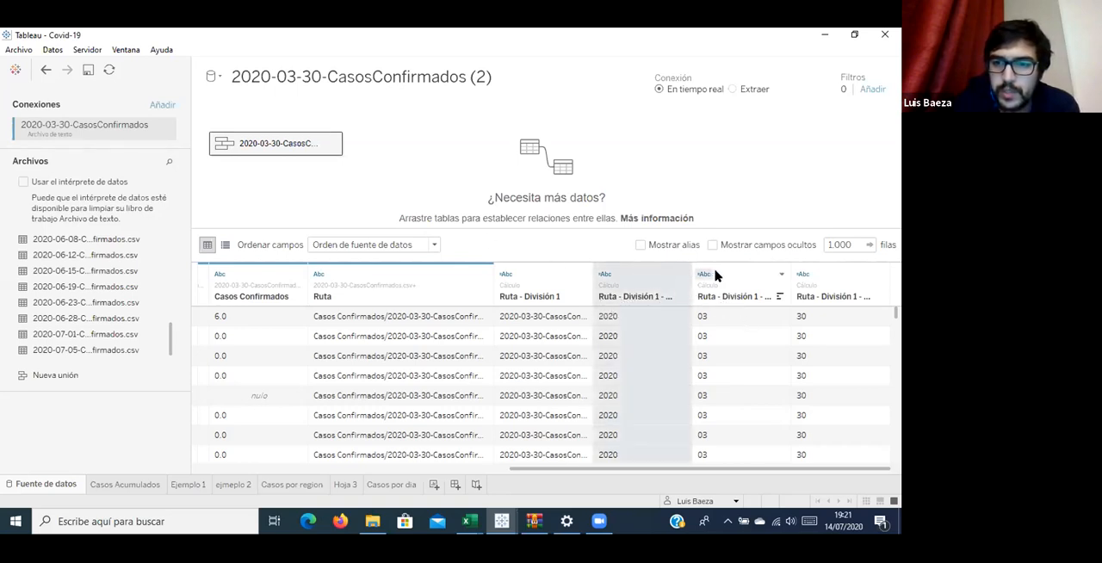
{"action": "left_click", "coordinate": [704, 274]}
{"action": "left_click", "coordinate": [663, 270]}
{"action": "left_click", "coordinate": [651, 275]}
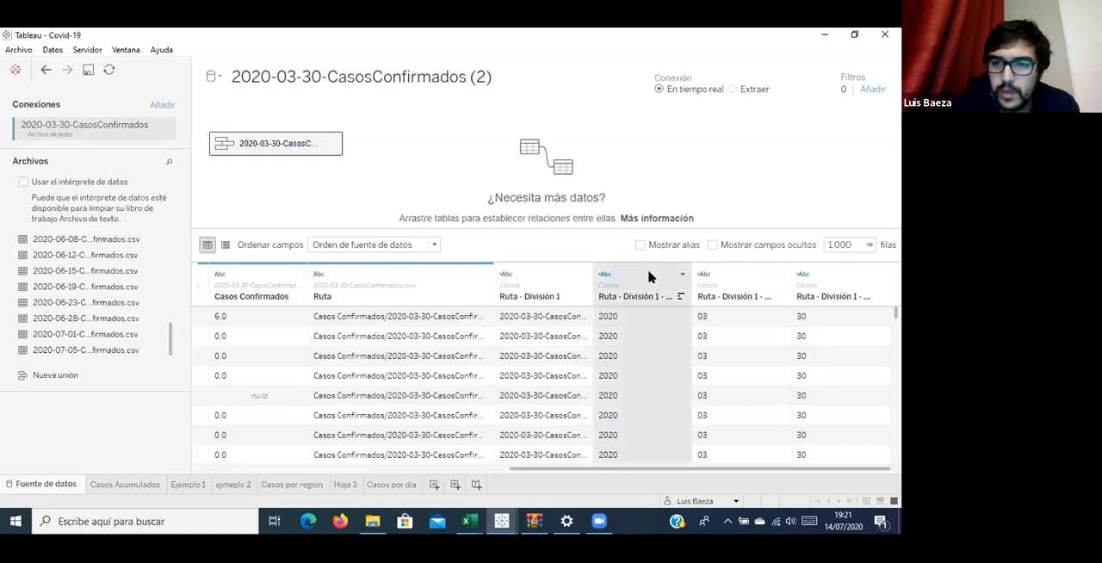
{"action": "right_click", "coordinate": [649, 276]}
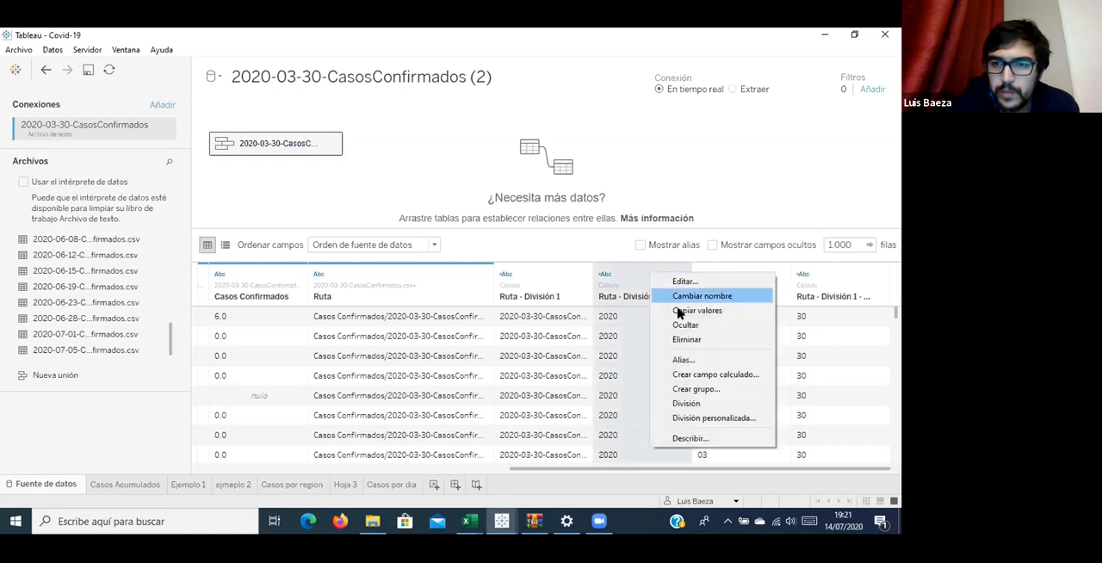
{"action": "left_click", "coordinate": [715, 375]}
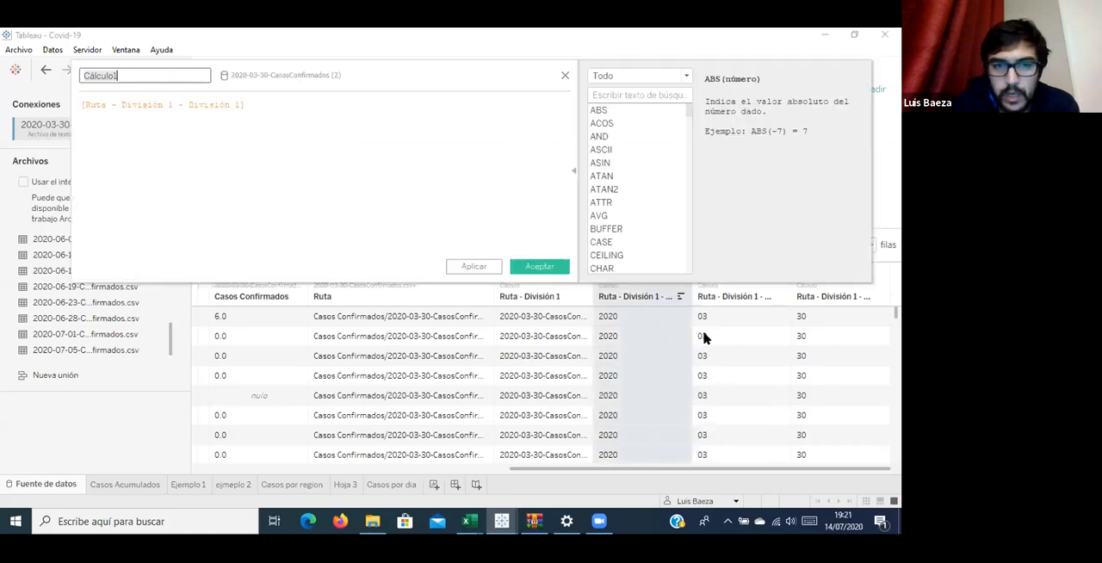
{"action": "left_click", "coordinate": [309, 107]}
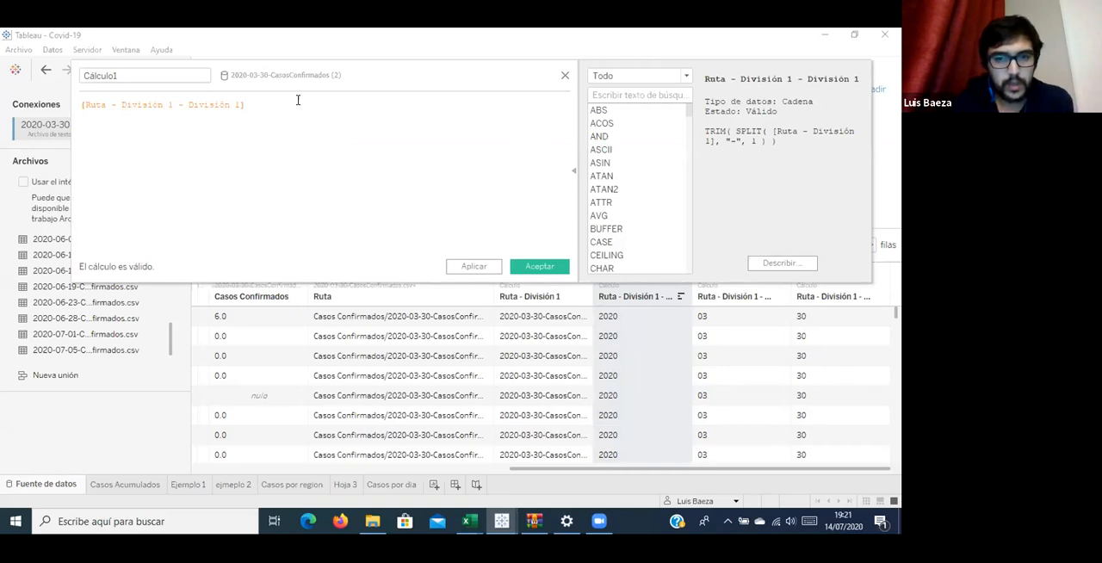
{"action": "key", "text": "Return"}
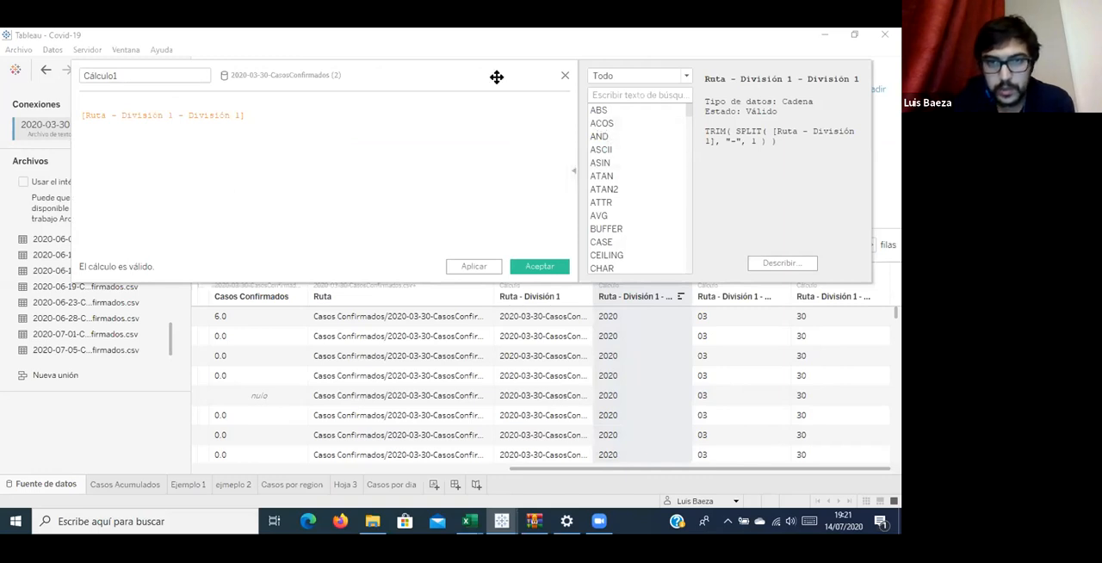
{"action": "left_click_drag", "start_coordinate": [461, 58], "coordinate": [467, 334]}
{"action": "left_click_drag", "start_coordinate": [468, 110], "coordinate": [468, 81]}
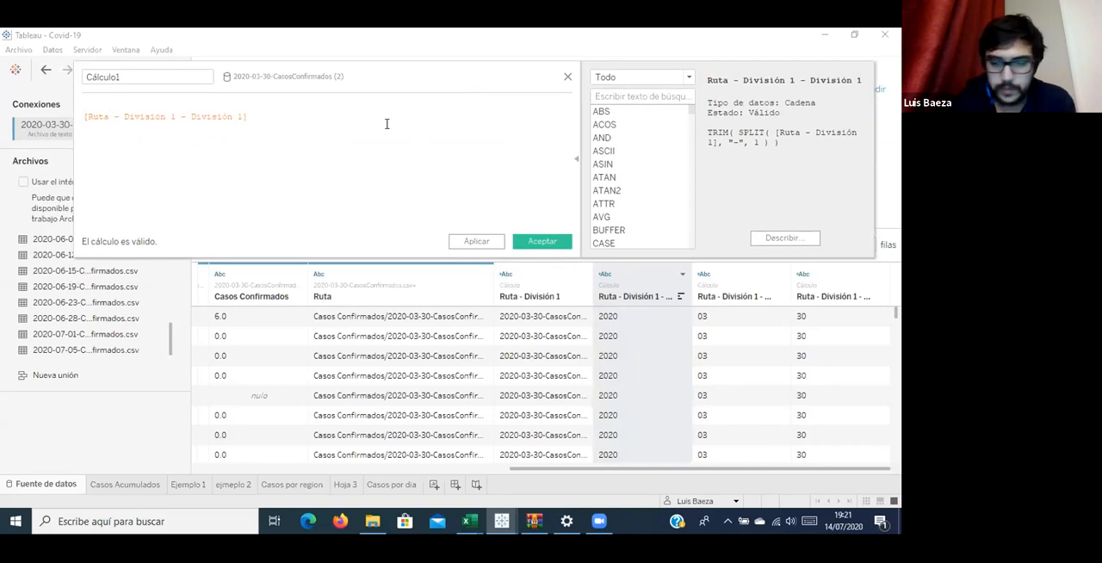
Complete the formula as [Ruta - División 1 - División 3]+[Ruta - División 1 - División 2]+[Ruta - División 1 - División 1].
{"action": "type", "text": "+"}
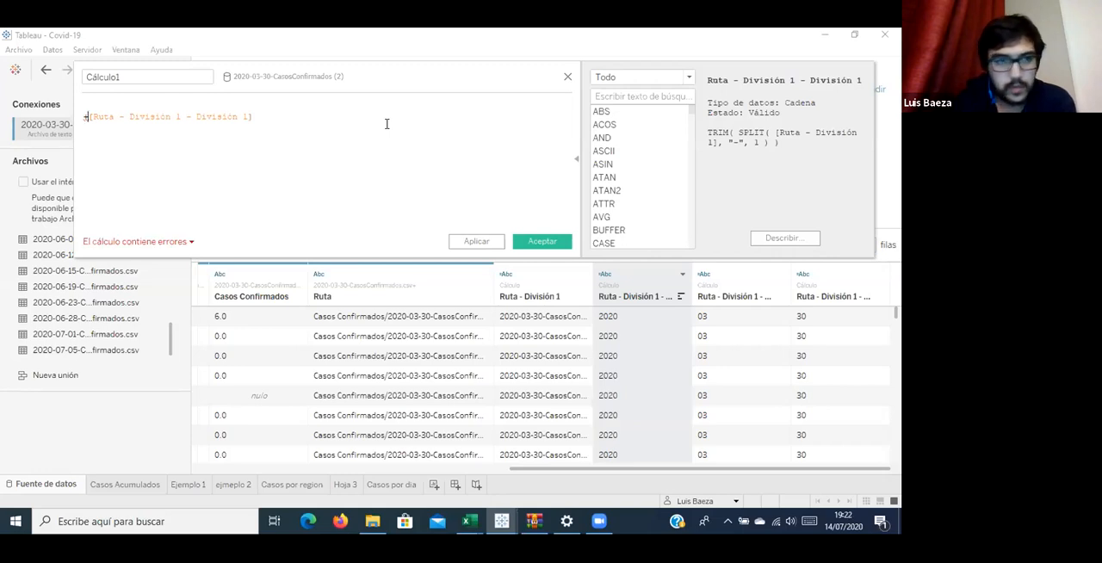
{"action": "key", "text": "Up"}
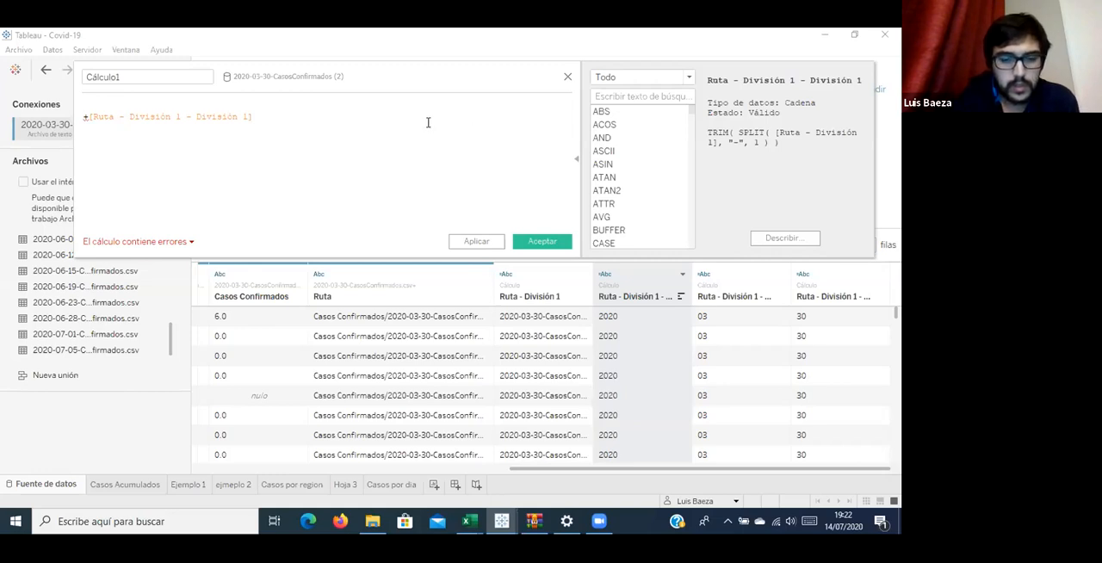
{"action": "type", "text": "ru"}
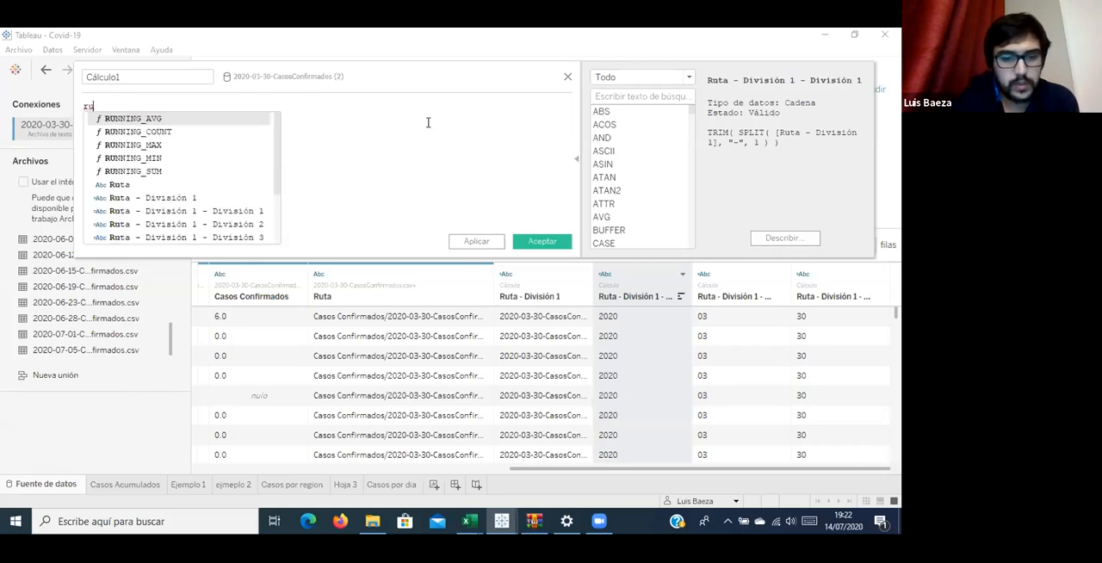
{"action": "type", "text": "ta"}
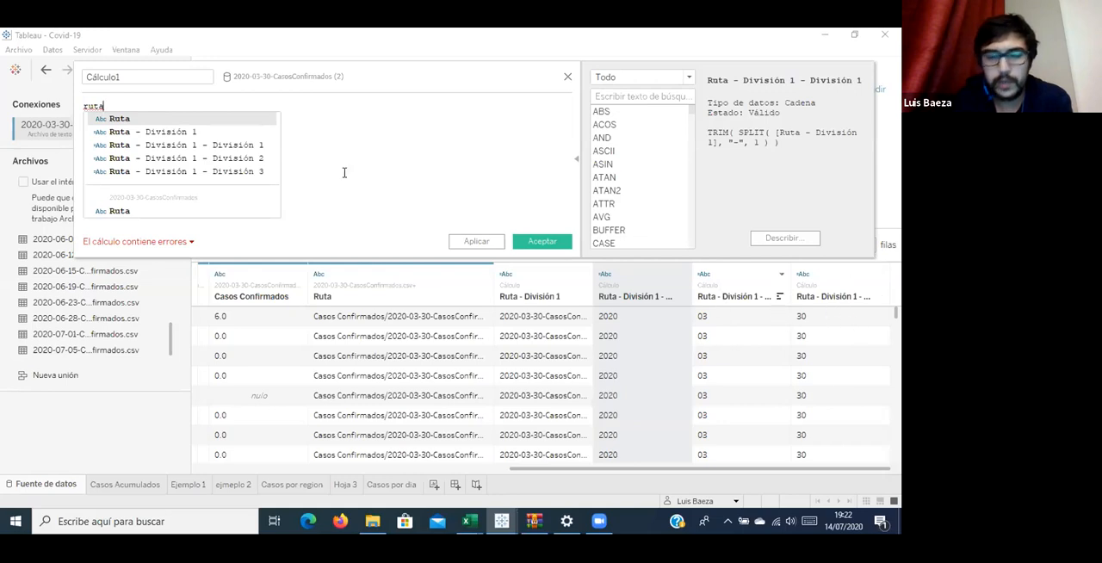
{"action": "left_click", "coordinate": [180, 173]}
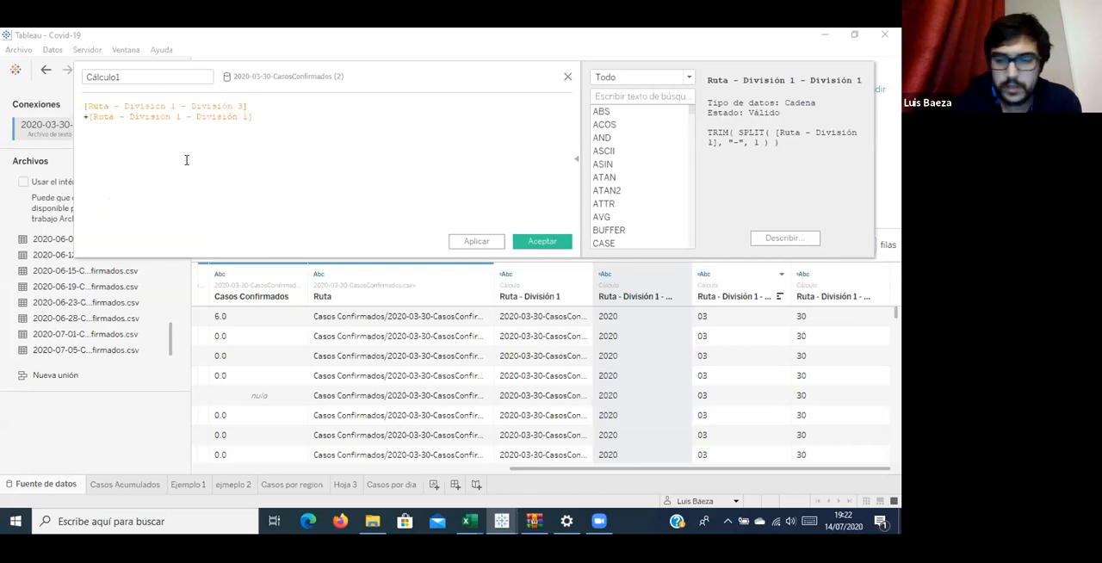
{"action": "key", "text": "Return"}
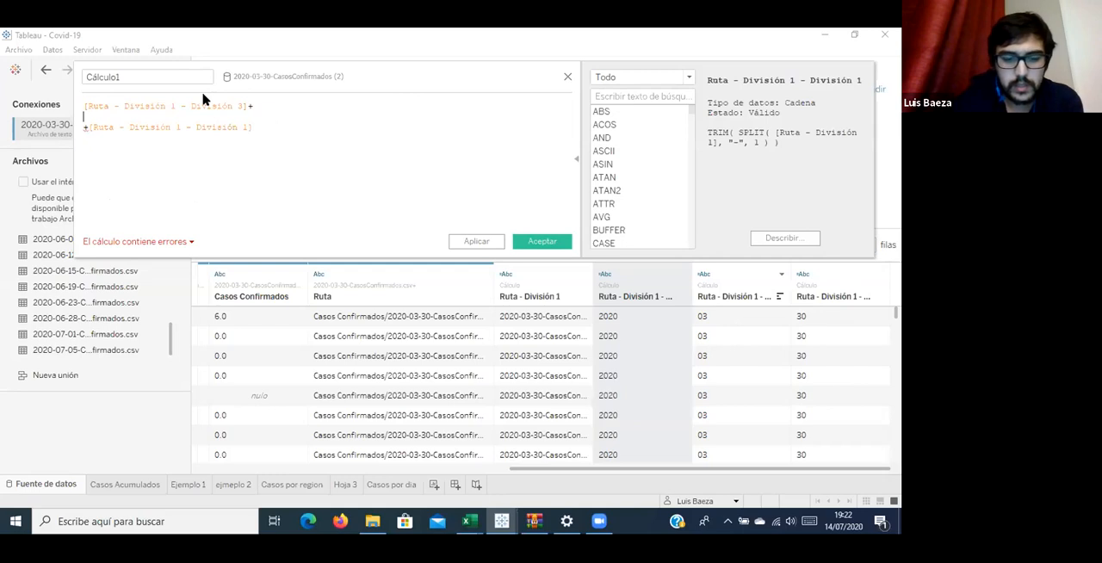
{"action": "type", "text": "rut"}
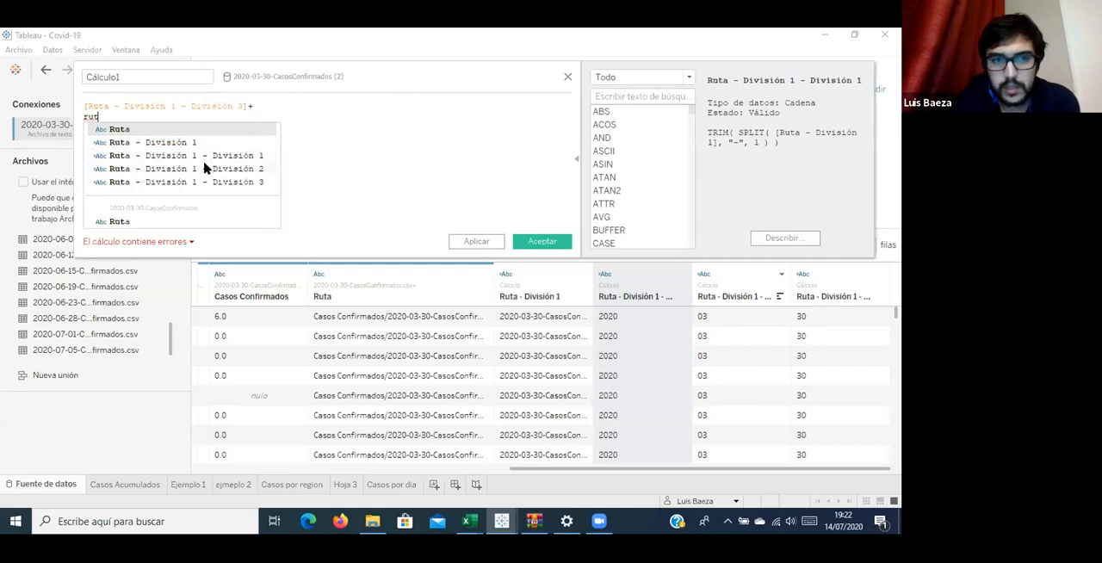
{"action": "left_click", "coordinate": [204, 168]}
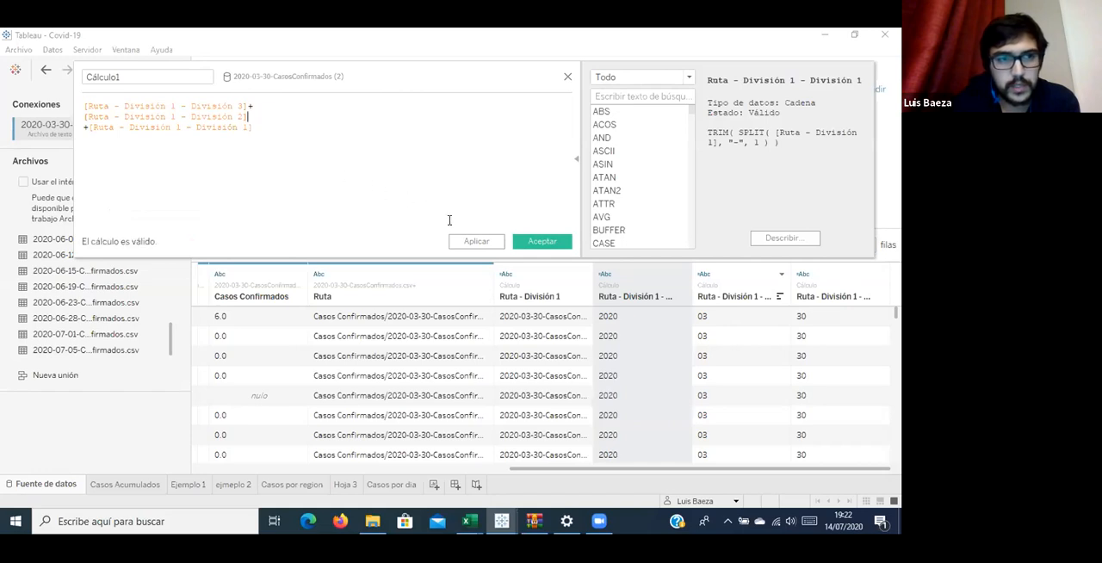
Save the calculated field under the name Fecha and change its data type to date.
{"action": "double_click", "coordinate": [162, 76]}
{"action": "type", "text": "Fec"}
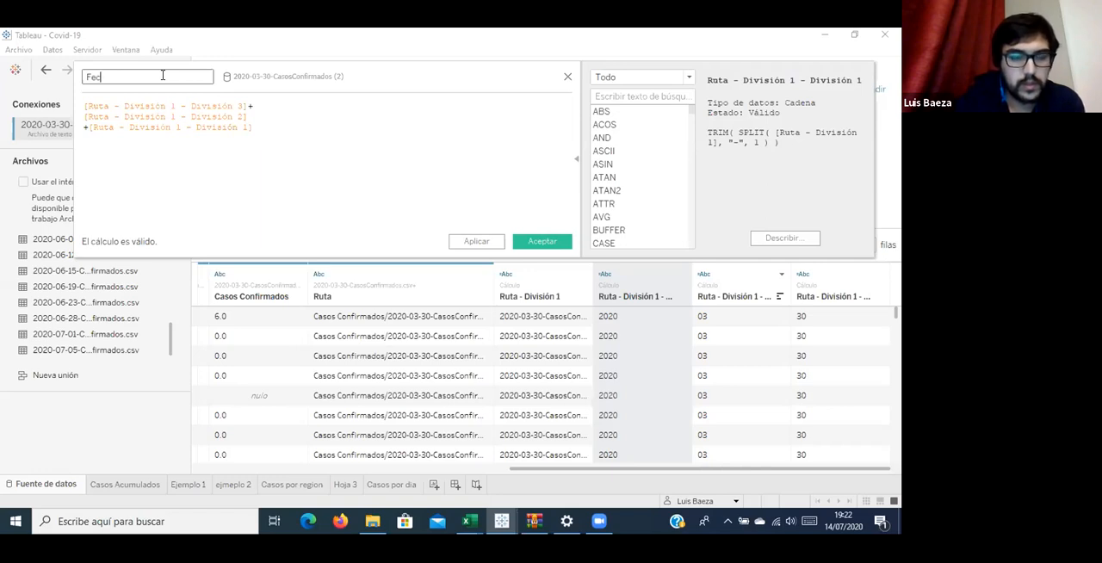
{"action": "type", "text": "ha"}
{"action": "left_click", "coordinate": [543, 243]}
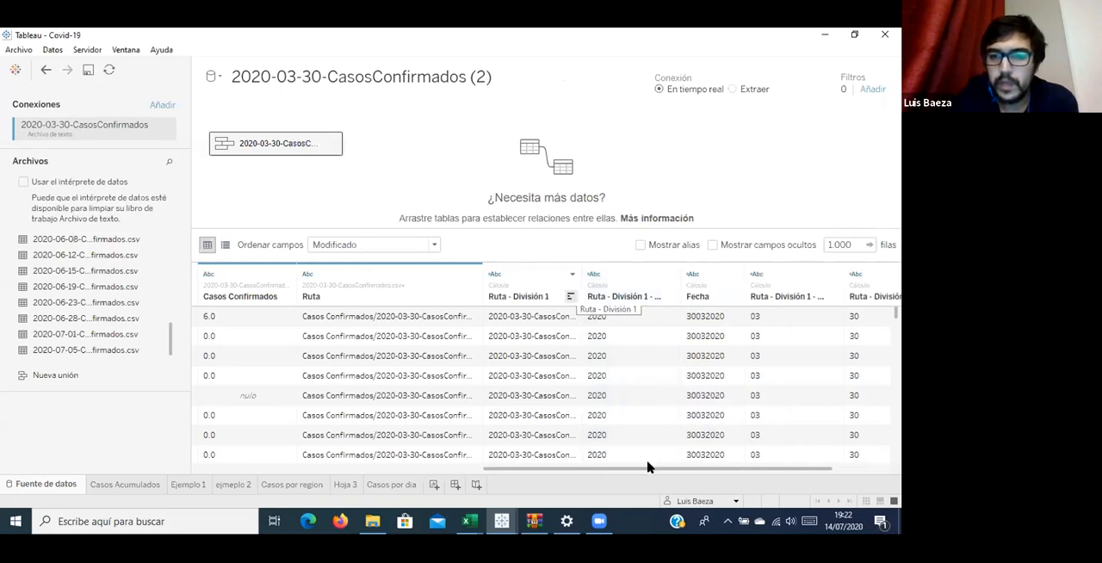
{"action": "left_click", "coordinate": [693, 274]}
{"action": "left_click", "coordinate": [721, 338]}
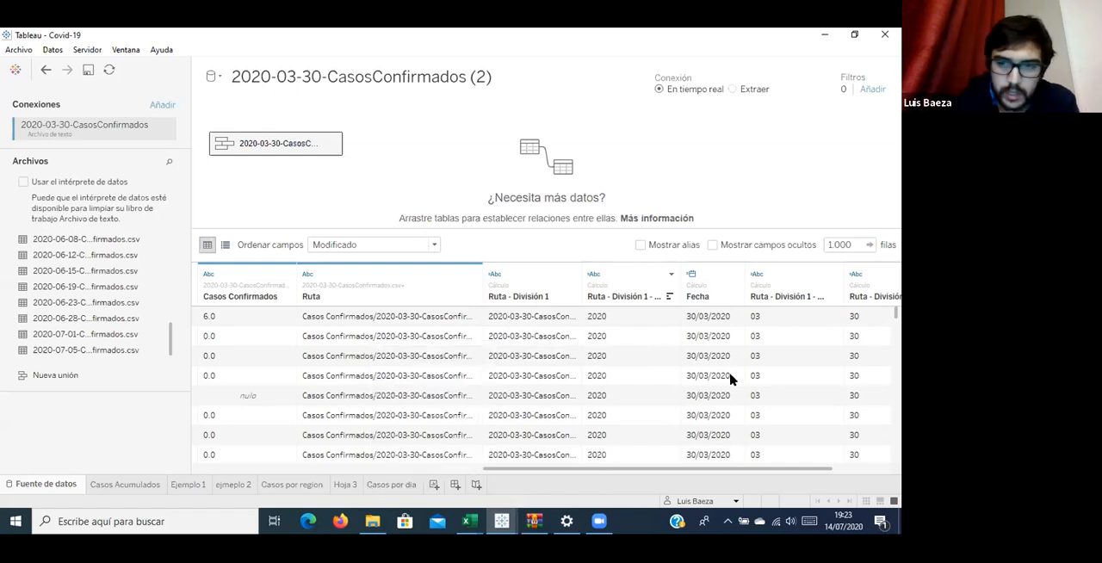
Create a new worksheet, place Fecha by year on Columns, and select the Casos Confirmados field.
{"action": "left_click", "coordinate": [434, 484]}
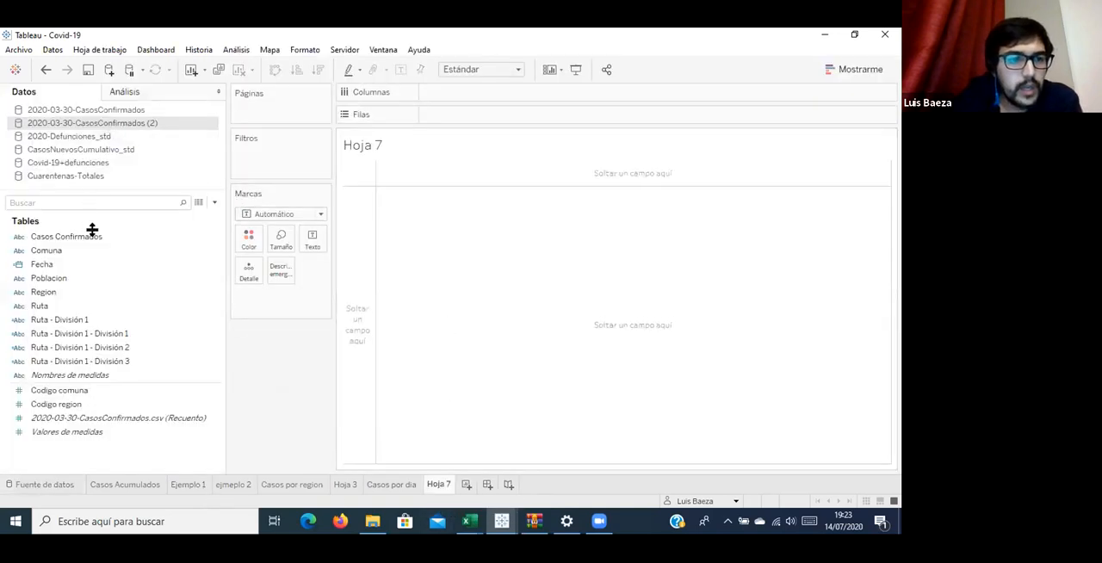
{"action": "left_click_drag", "start_coordinate": [91, 264], "coordinate": [578, 93]}
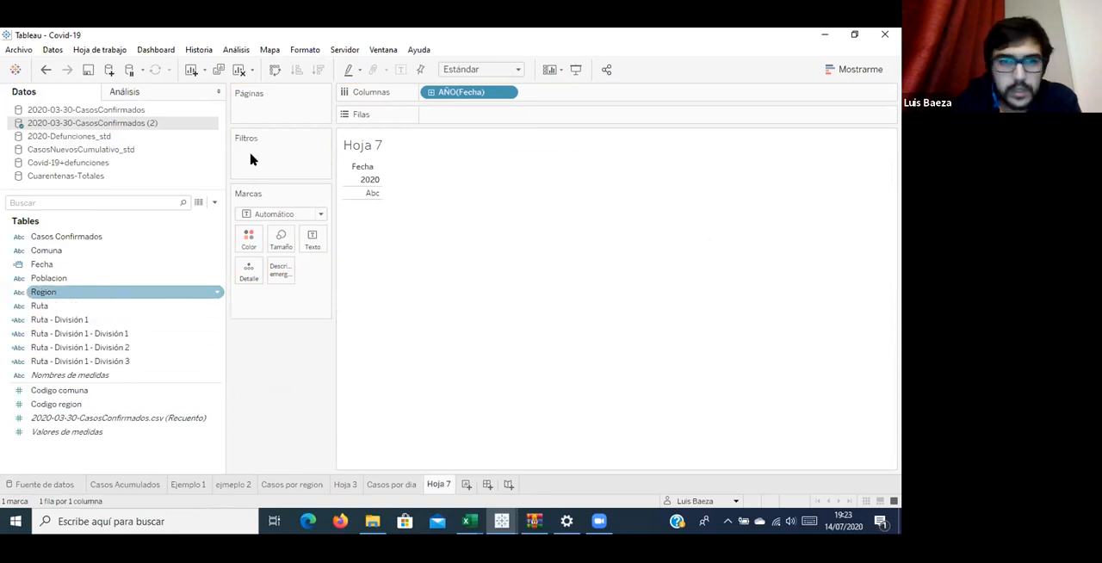
{"action": "left_click", "coordinate": [110, 239]}
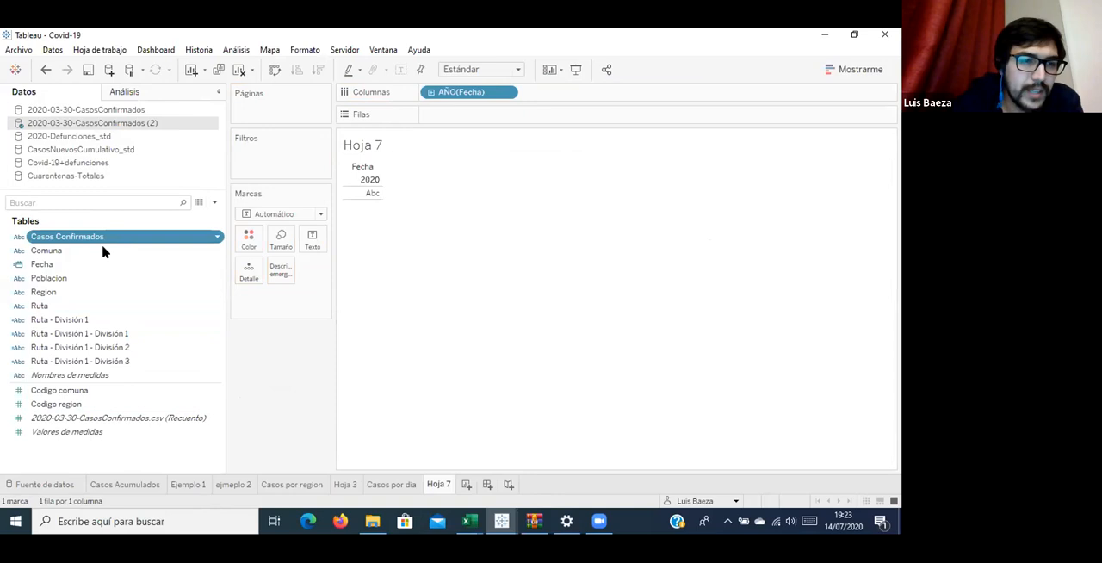
Open the 2020-03-30-CasosConfirmados (2) data source for editing and bring its Casos Confirmados column into view.
{"action": "right_click", "coordinate": [118, 128]}
{"action": "left_click", "coordinate": [142, 136]}
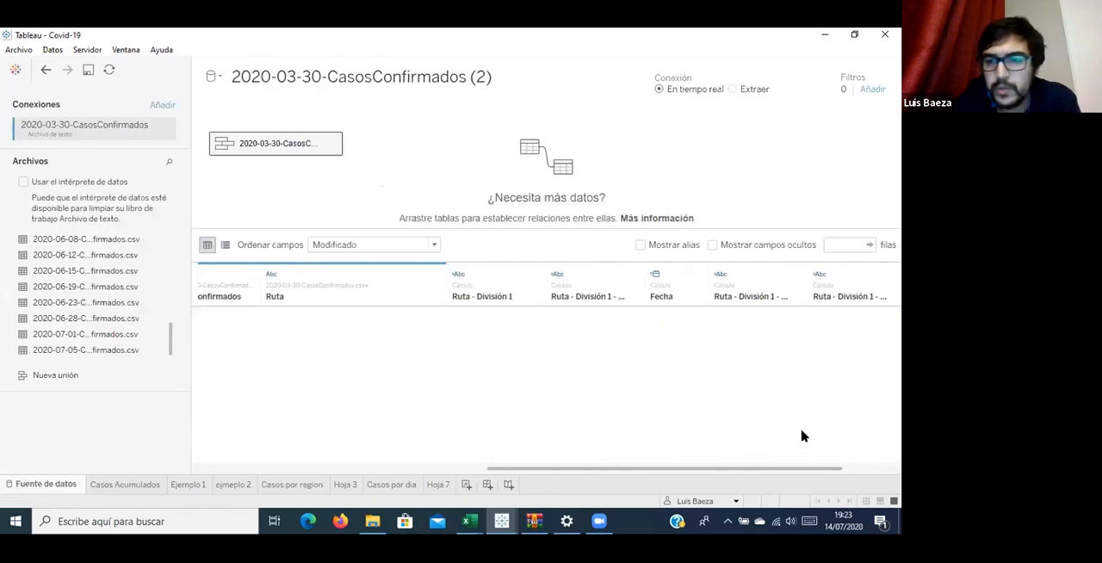
{"action": "left_click_drag", "start_coordinate": [744, 472], "coordinate": [599, 473]}
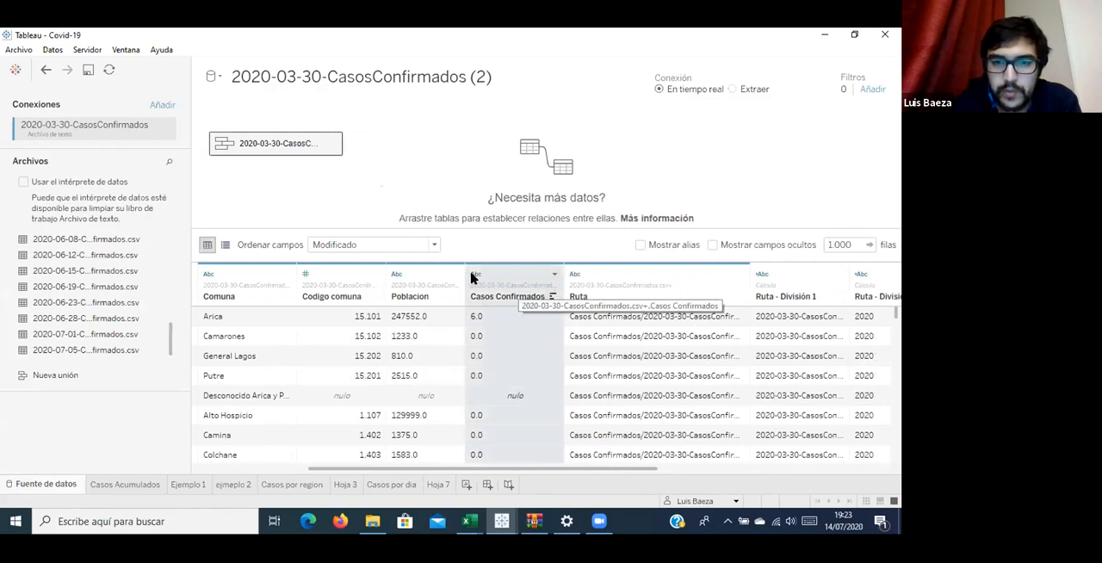
Try to change the data type of the Casos Confirmados column to whole number, and undo it.
{"action": "left_click", "coordinate": [477, 275]}
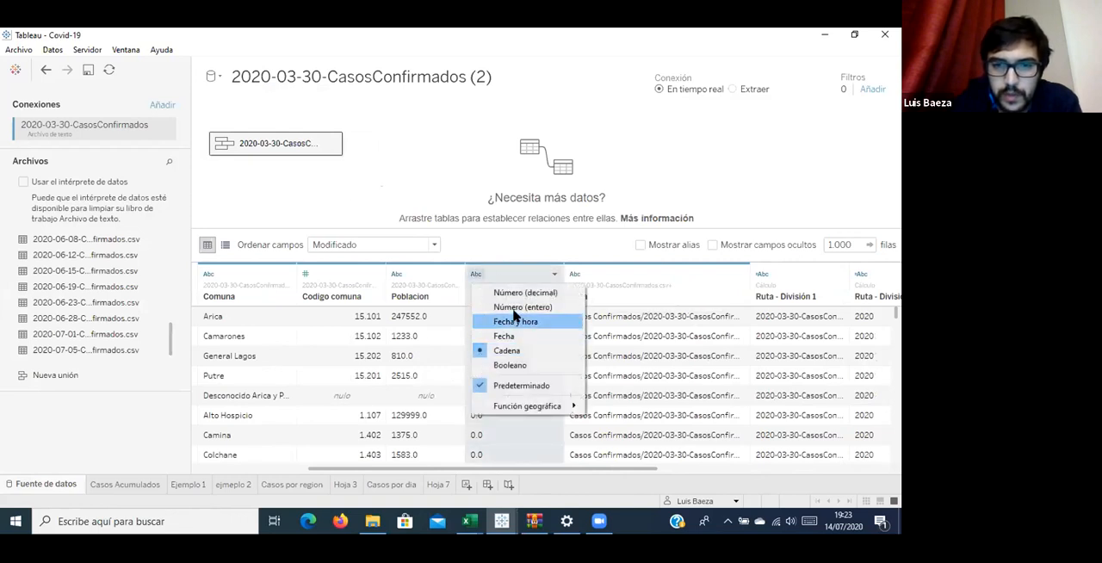
{"action": "left_click", "coordinate": [511, 309]}
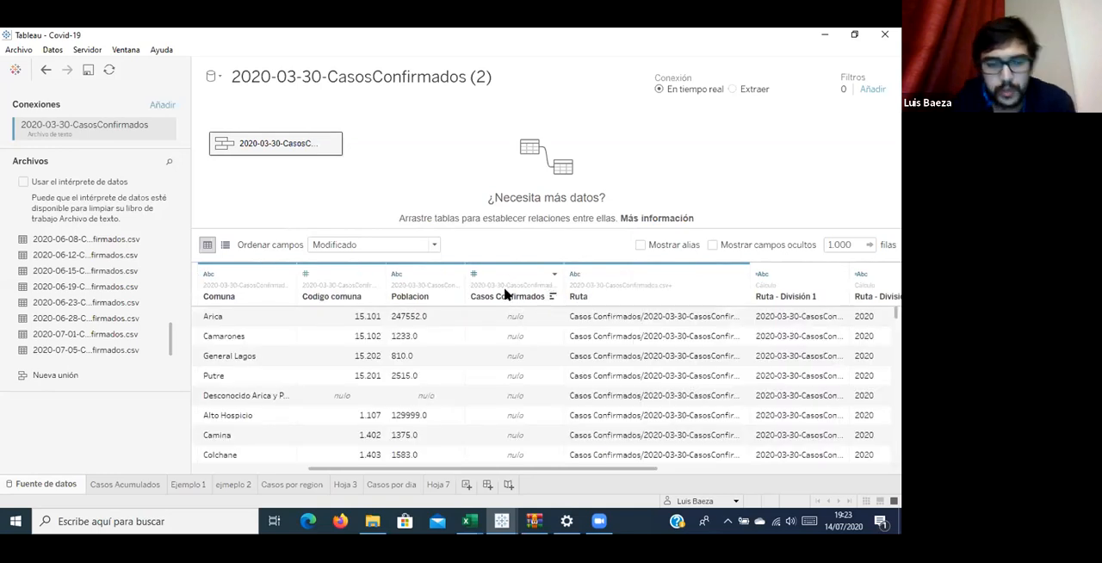
{"action": "key", "text": "ctrl+z"}
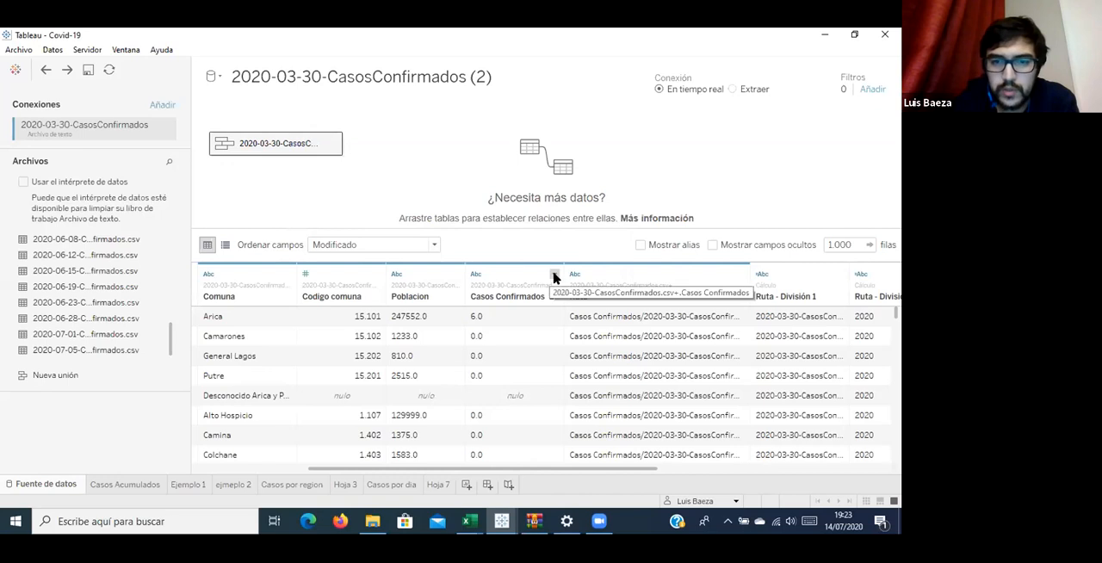
Split the Casos Confirmados column in the data source, check the new column's values, and return to the Hoja 7 worksheet.
{"action": "left_click", "coordinate": [552, 276]}
{"action": "left_click", "coordinate": [631, 390]}
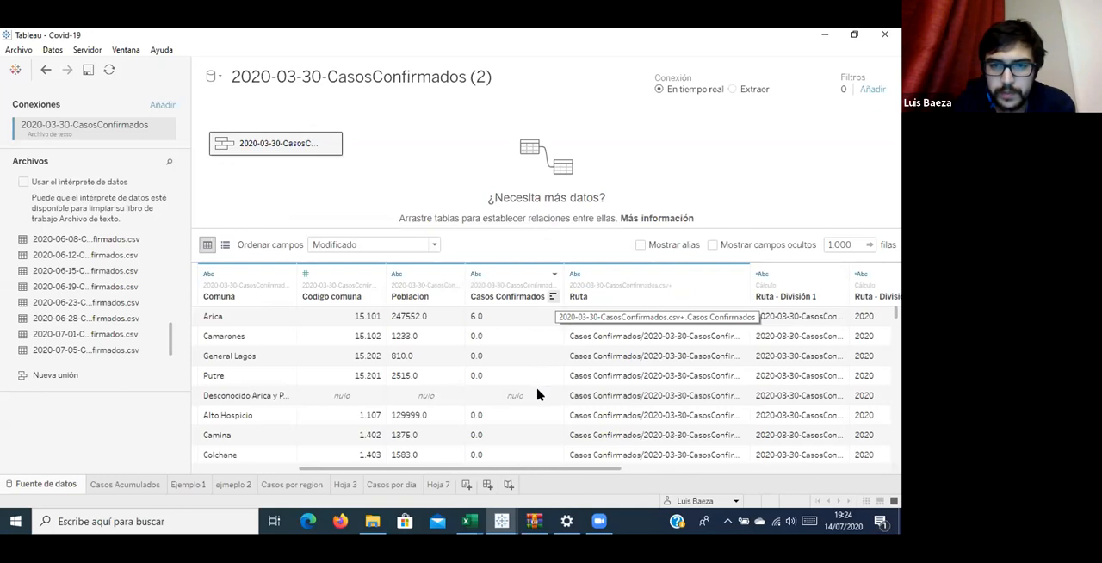
{"action": "left_click_drag", "start_coordinate": [573, 469], "coordinate": [878, 472]}
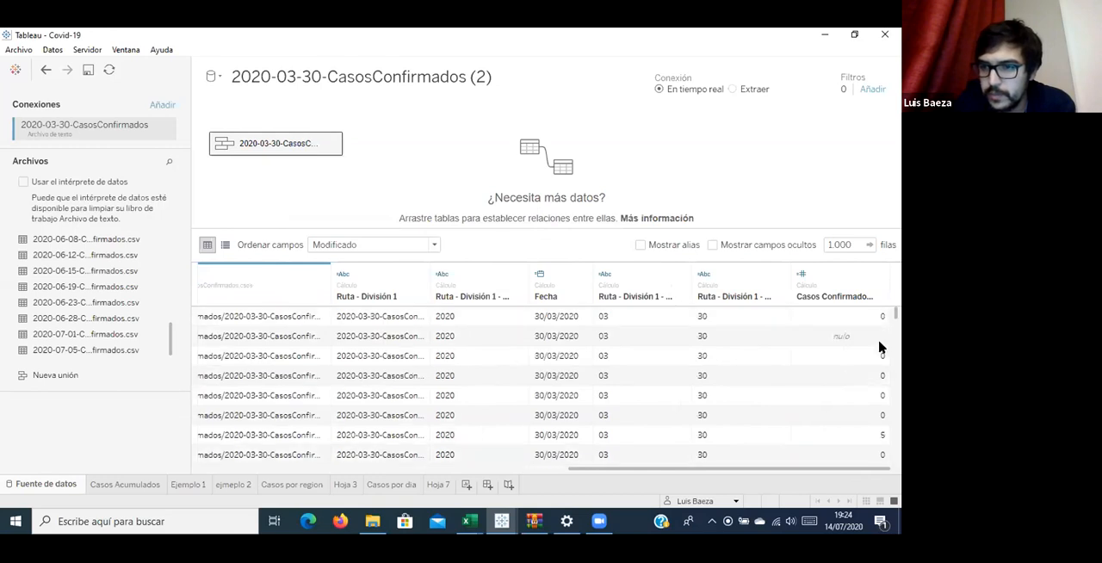
{"action": "left_click", "coordinate": [439, 485]}
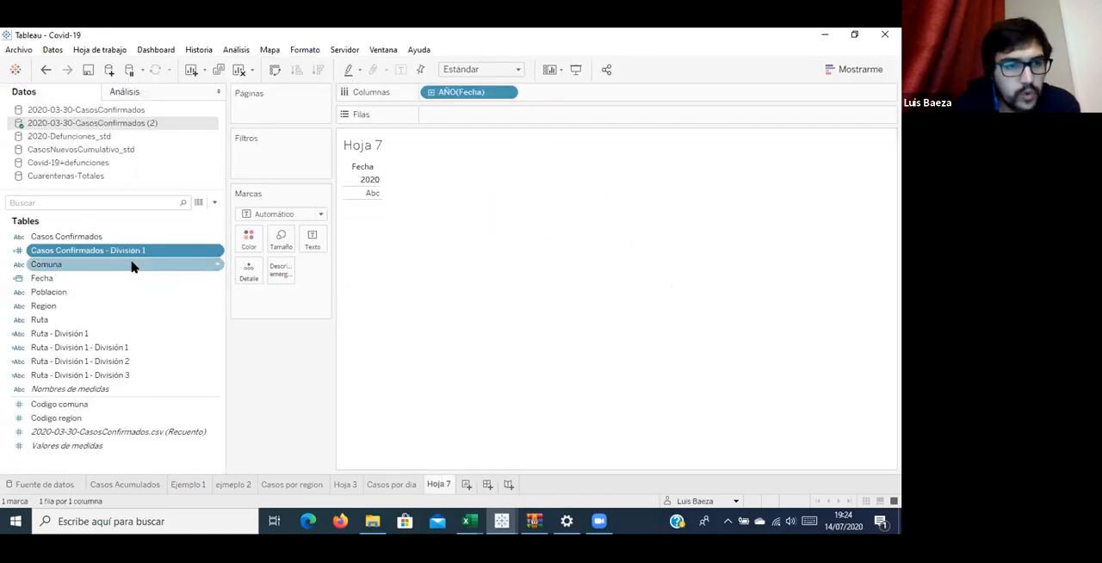
Convert the Casos Confirmados - División 1 field from a dimension to a measure and place its sum on Rows.
{"action": "left_click_drag", "start_coordinate": [109, 250], "coordinate": [497, 116]}
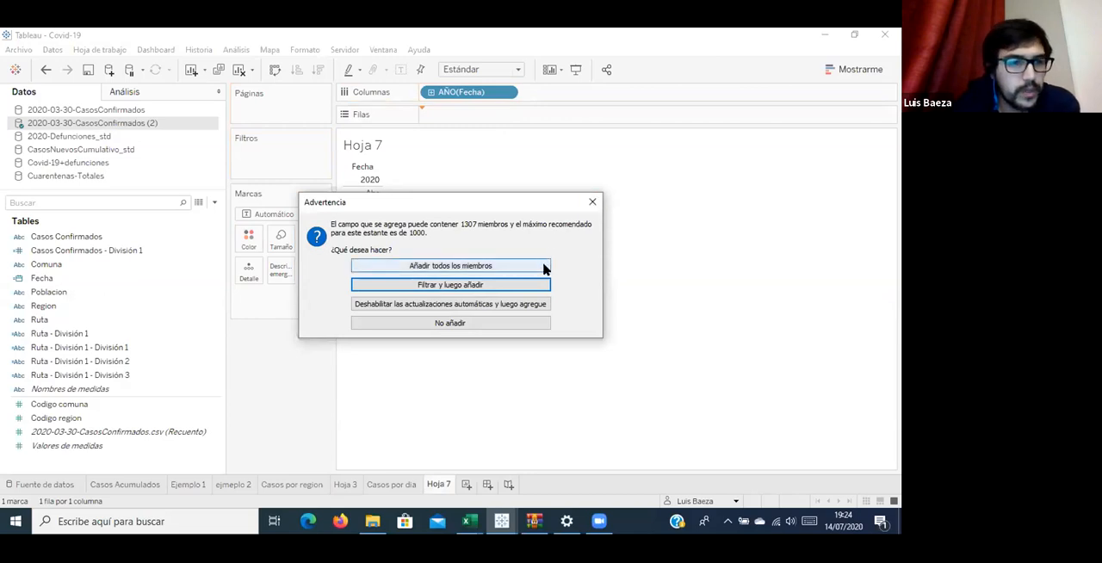
{"action": "left_click", "coordinate": [592, 204]}
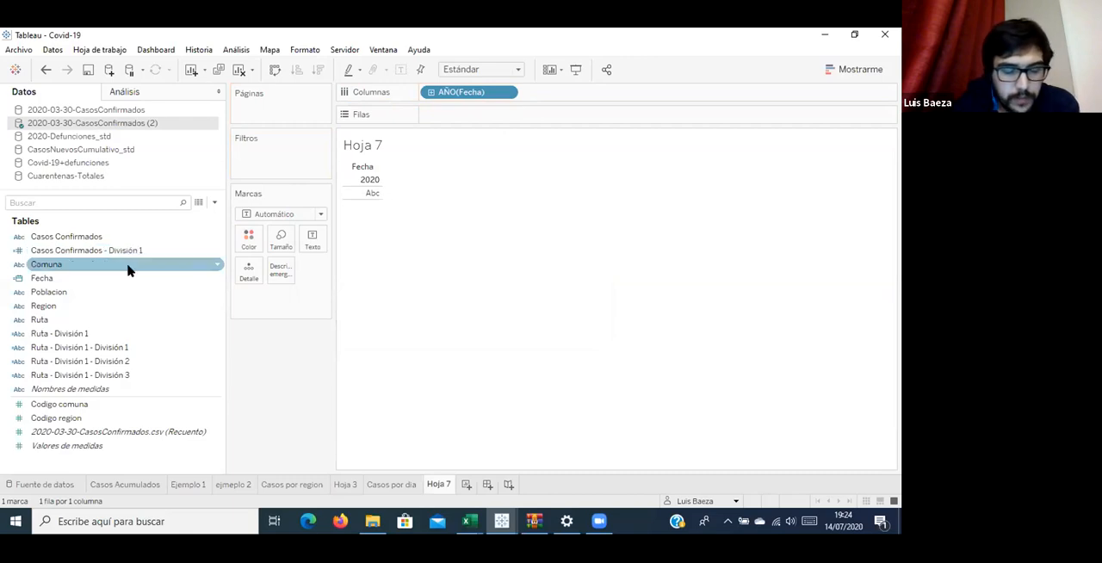
{"action": "left_click_drag", "start_coordinate": [143, 256], "coordinate": [95, 210]}
{"action": "left_click_drag", "start_coordinate": [82, 250], "coordinate": [95, 433]}
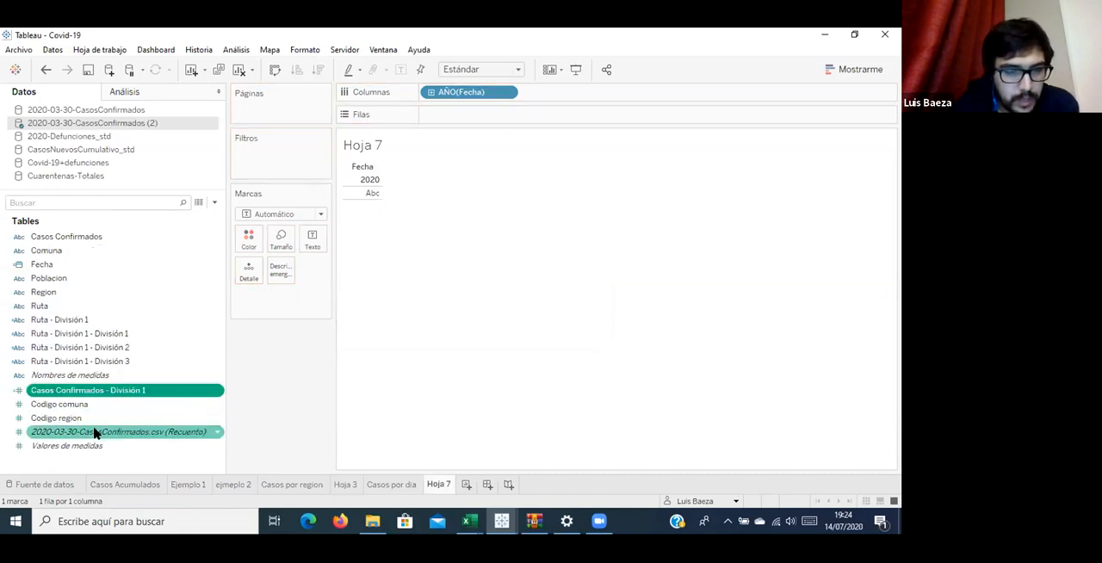
{"action": "left_click_drag", "start_coordinate": [113, 390], "coordinate": [557, 115]}
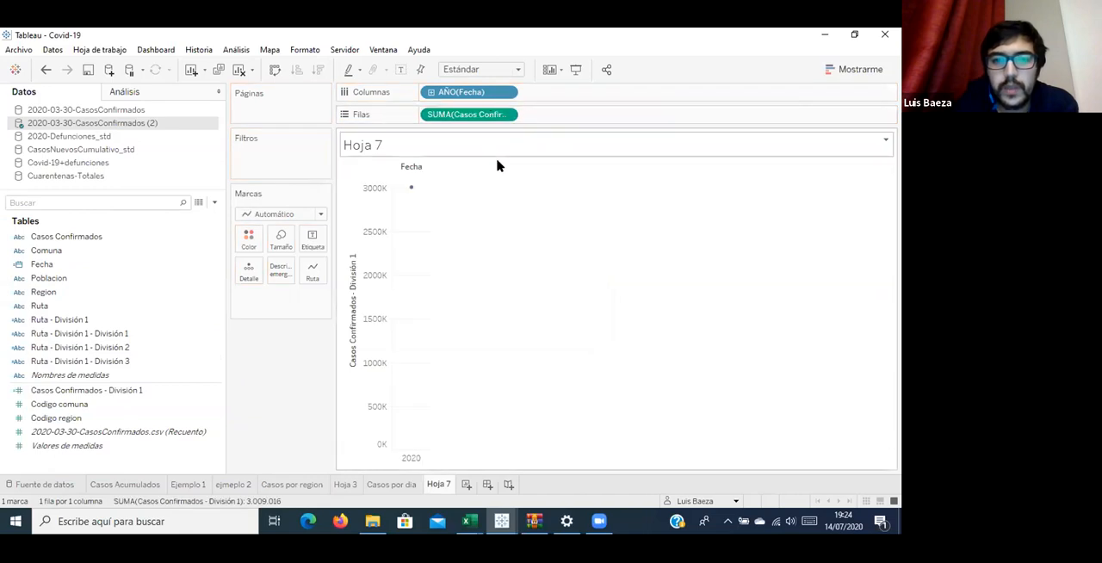
Plot Fecha by continuous day on Columns and show mark labels along the line.
{"action": "mouse_move", "coordinate": [411, 190]}
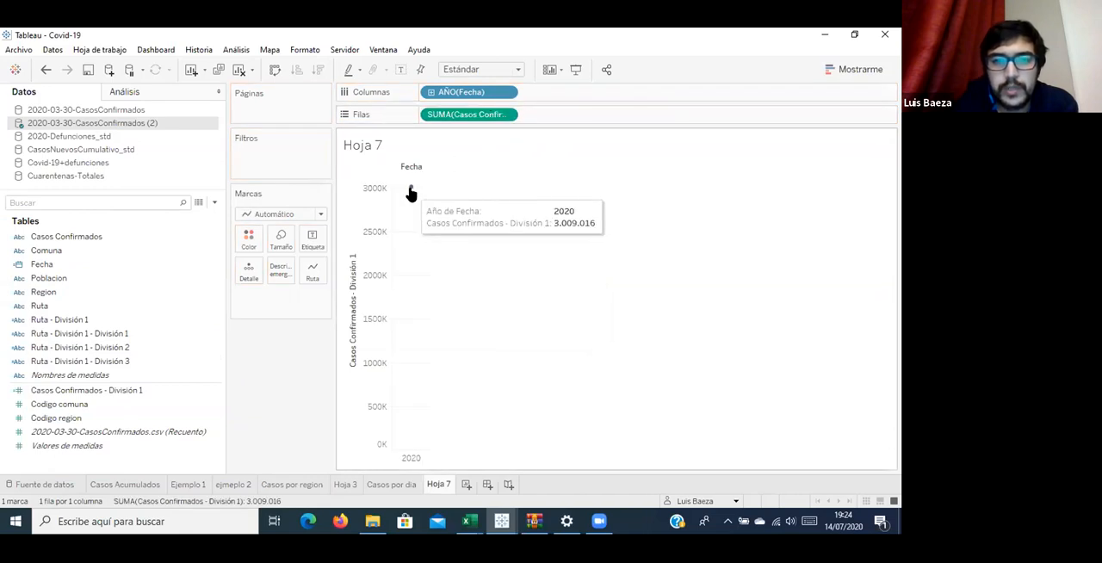
{"action": "left_click", "coordinate": [507, 93]}
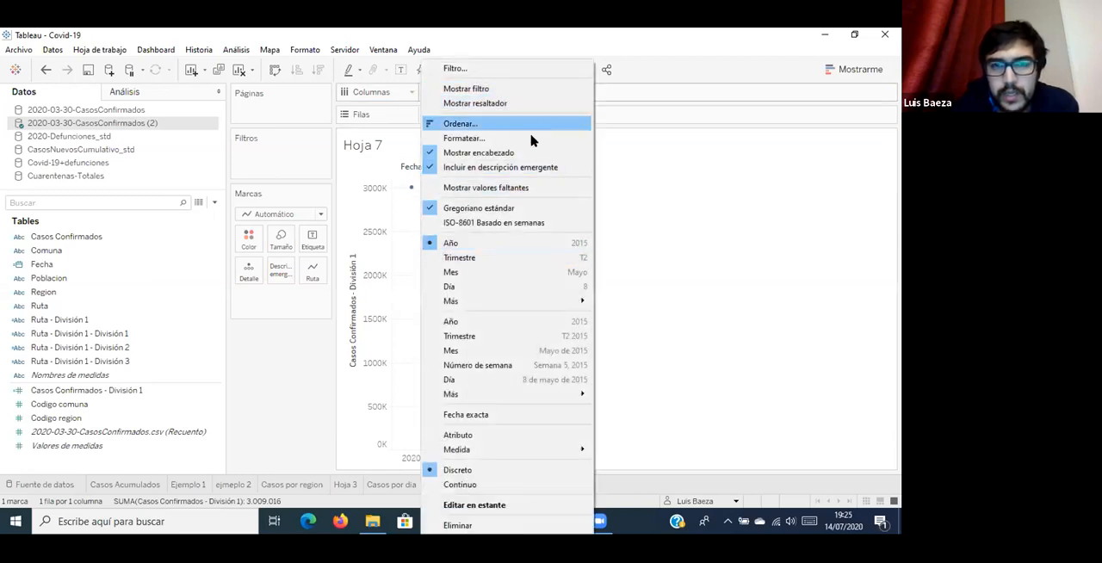
{"action": "left_click", "coordinate": [556, 379]}
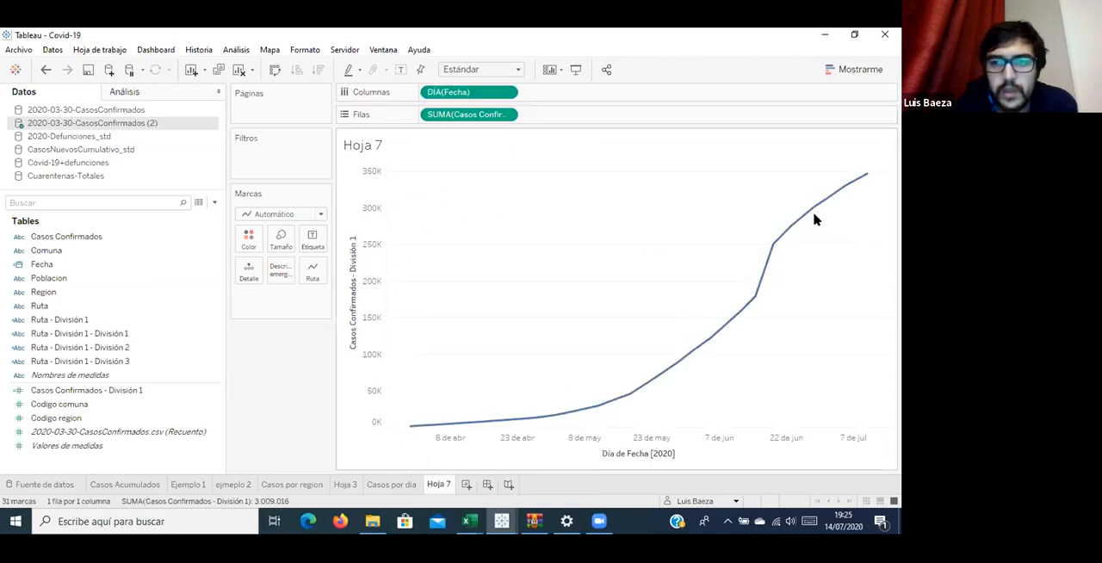
{"action": "mouse_move", "coordinate": [864, 182]}
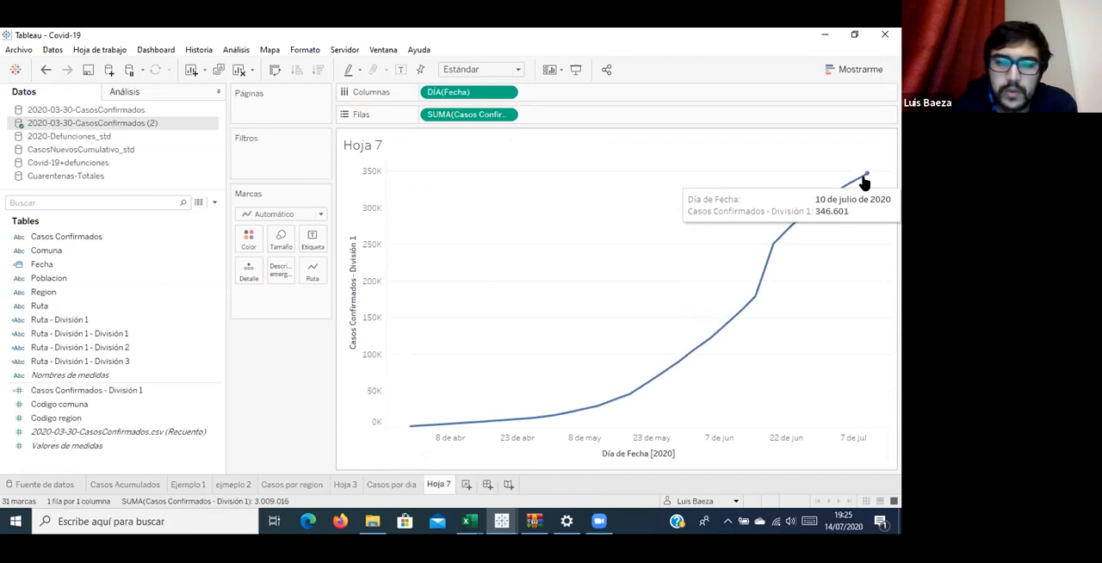
{"action": "left_click", "coordinate": [312, 242]}
{"action": "left_click", "coordinate": [415, 272]}
{"action": "left_click", "coordinate": [676, 242]}
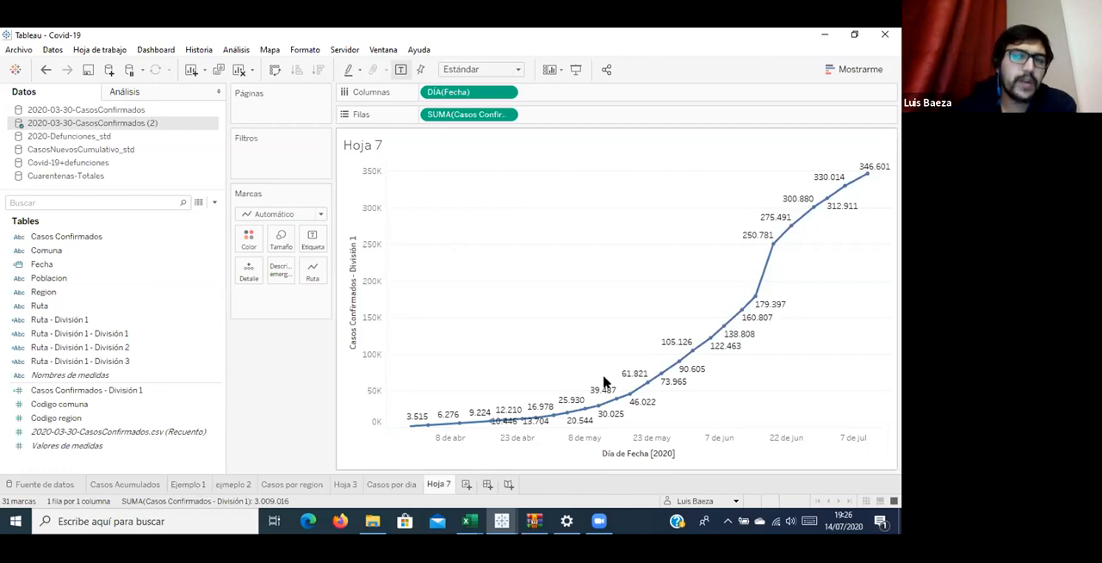
Examine the Ejemplo 1 worksheet and compare the fields of its confirmed-case and 2020-Defunciones_std data sources.
{"action": "left_click", "coordinate": [187, 485]}
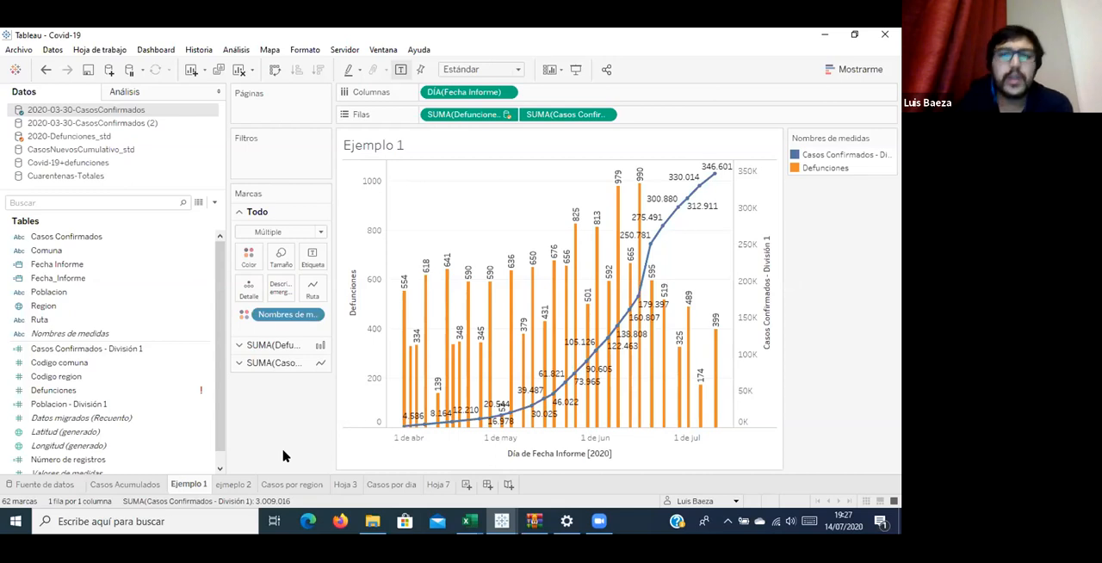
{"action": "left_click", "coordinate": [136, 140]}
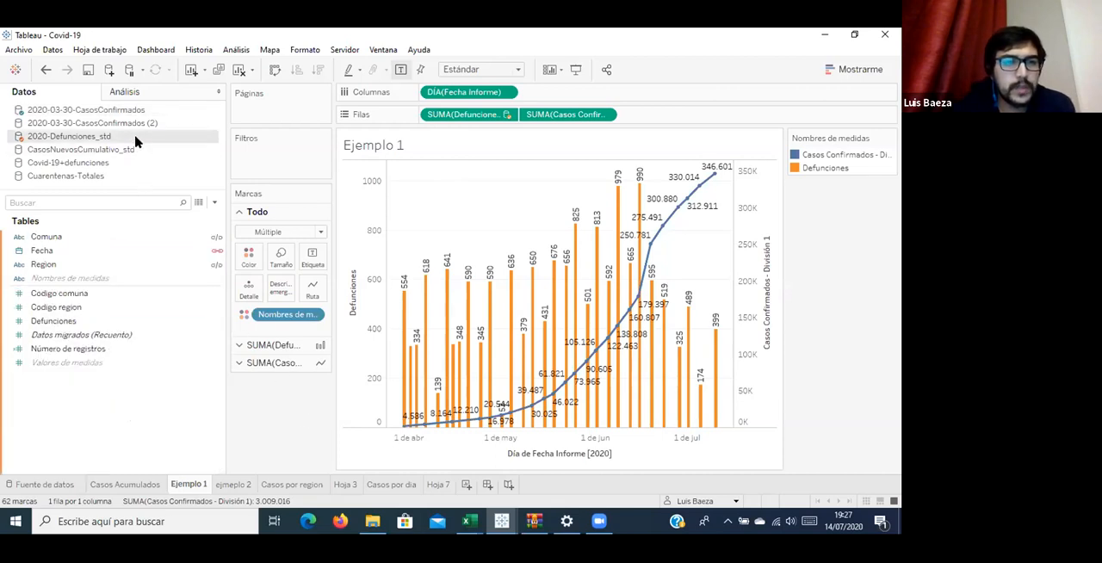
{"action": "left_click", "coordinate": [135, 112]}
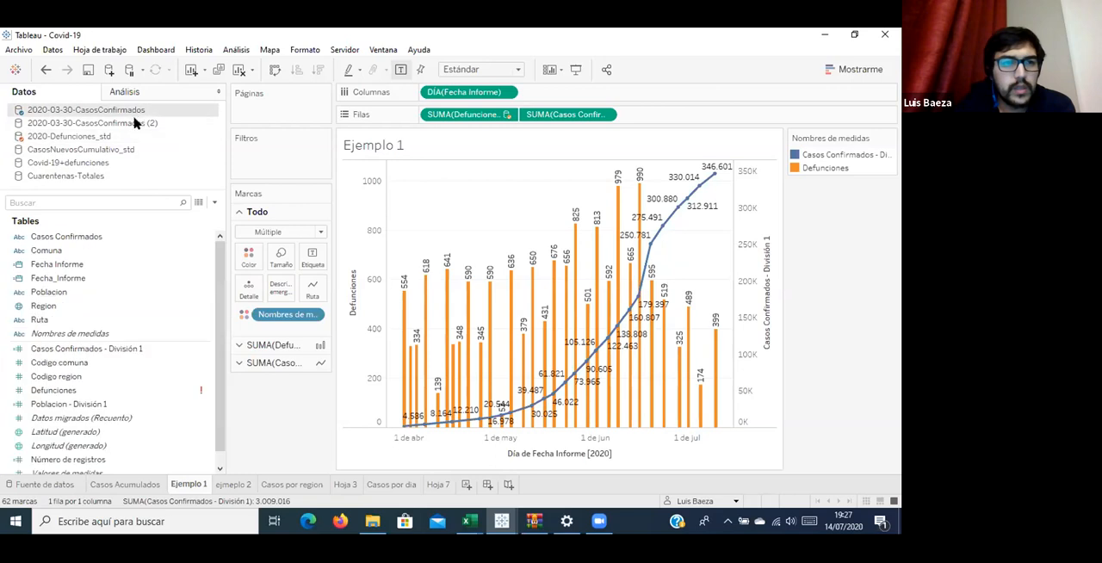
{"action": "left_click", "coordinate": [141, 138]}
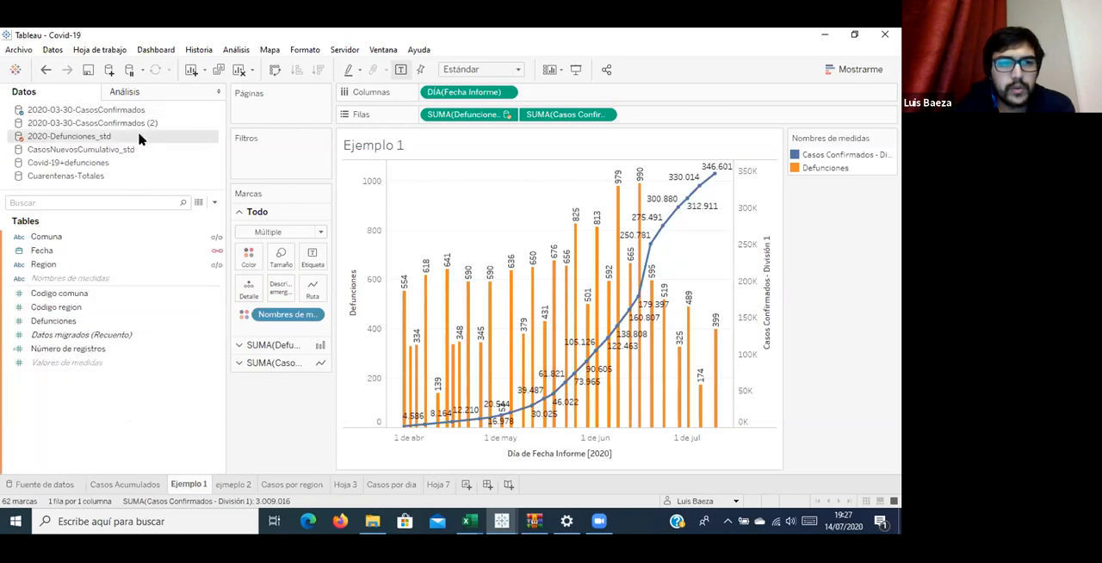
{"action": "left_click", "coordinate": [143, 110]}
{"action": "left_click", "coordinate": [143, 138]}
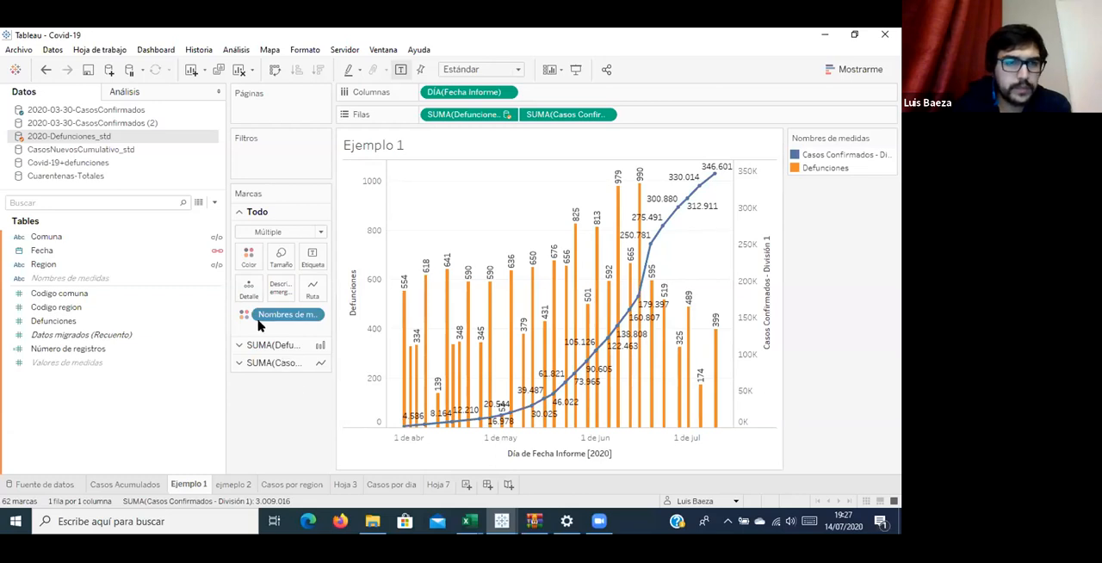
{"action": "left_click", "coordinate": [110, 112]}
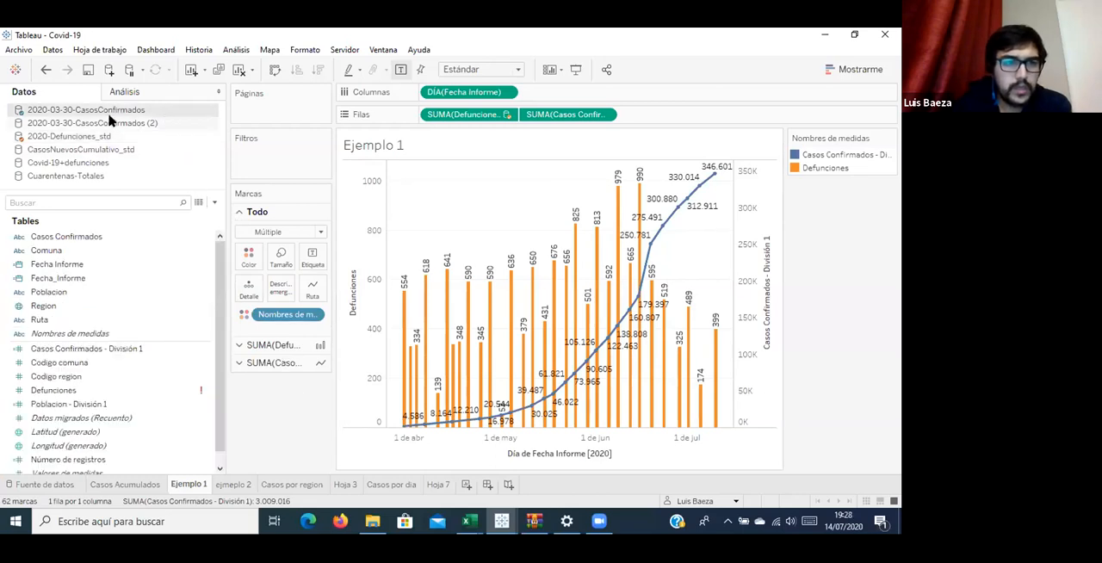
{"action": "left_click", "coordinate": [116, 121]}
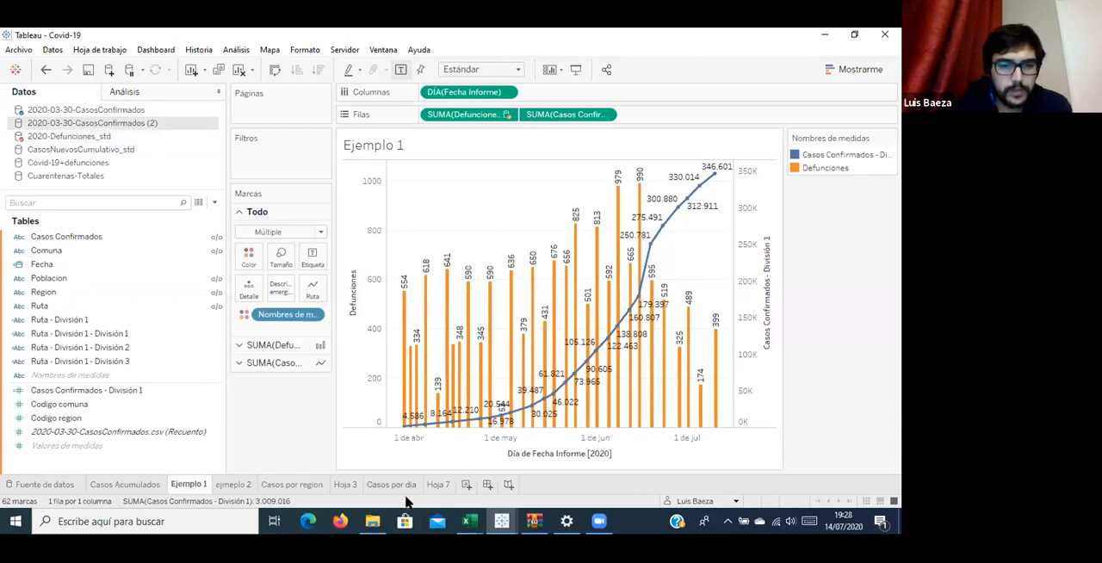
Add the Defunciones_hist file from the La union hace la fuerza folder as a new data source.
{"action": "left_click", "coordinate": [112, 74]}
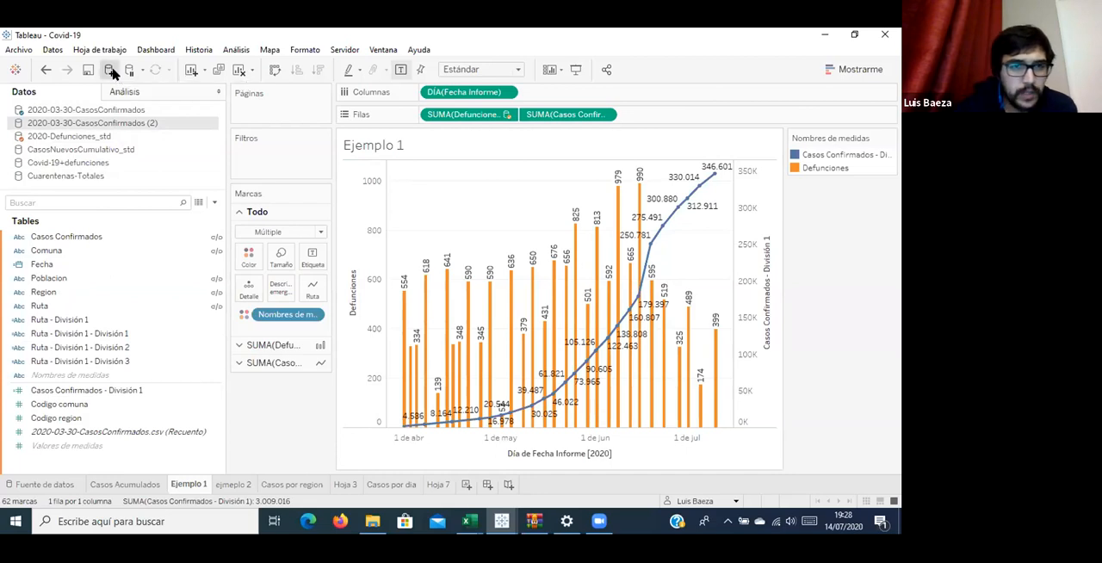
{"action": "left_click", "coordinate": [161, 276]}
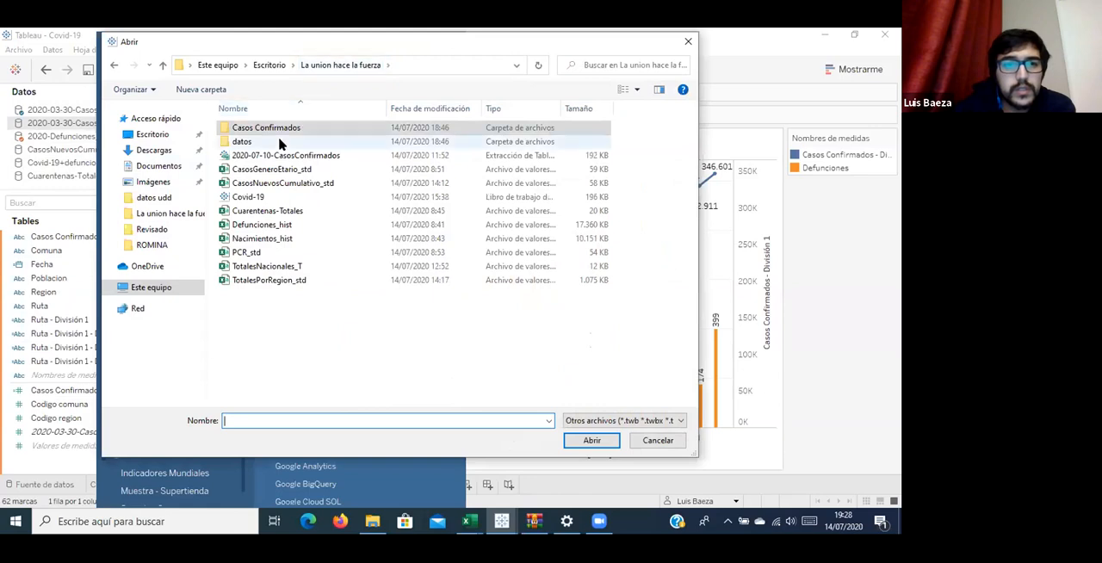
{"action": "double_click", "coordinate": [279, 142]}
{"action": "double_click", "coordinate": [278, 132]}
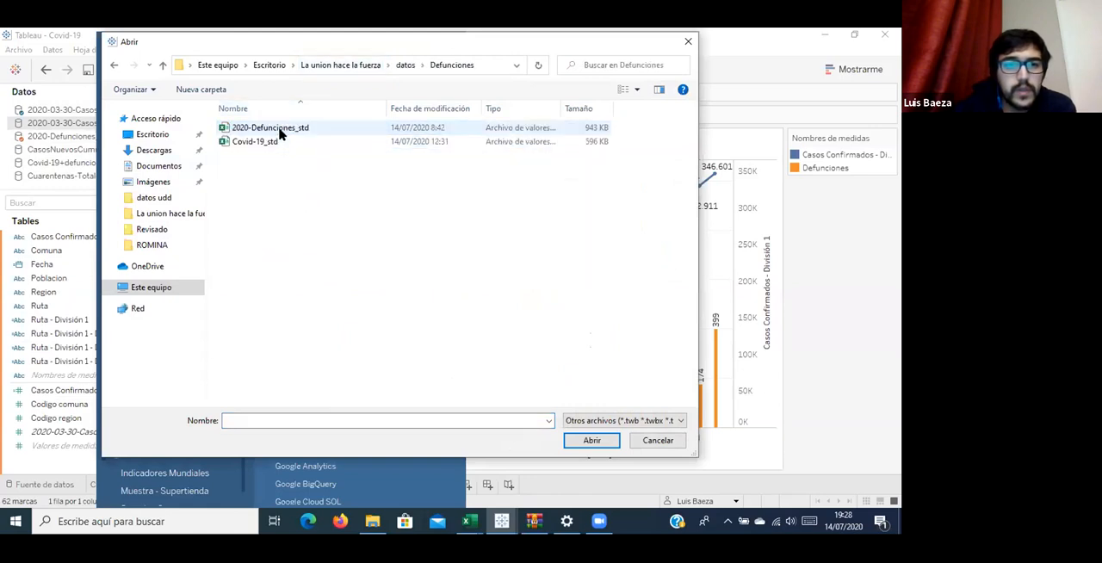
{"action": "left_click", "coordinate": [279, 129]}
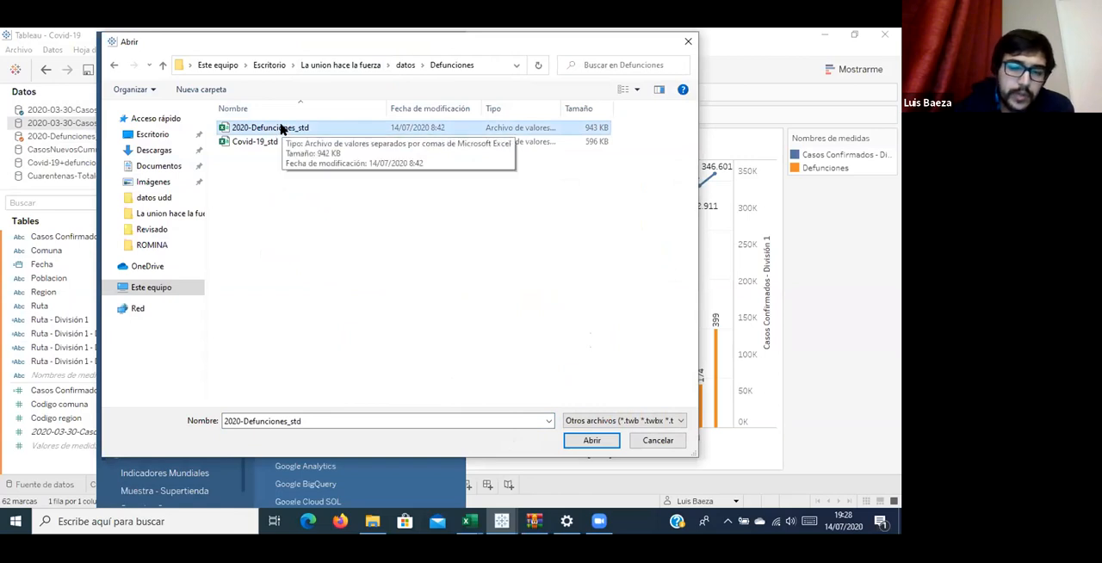
{"action": "left_click", "coordinate": [364, 69]}
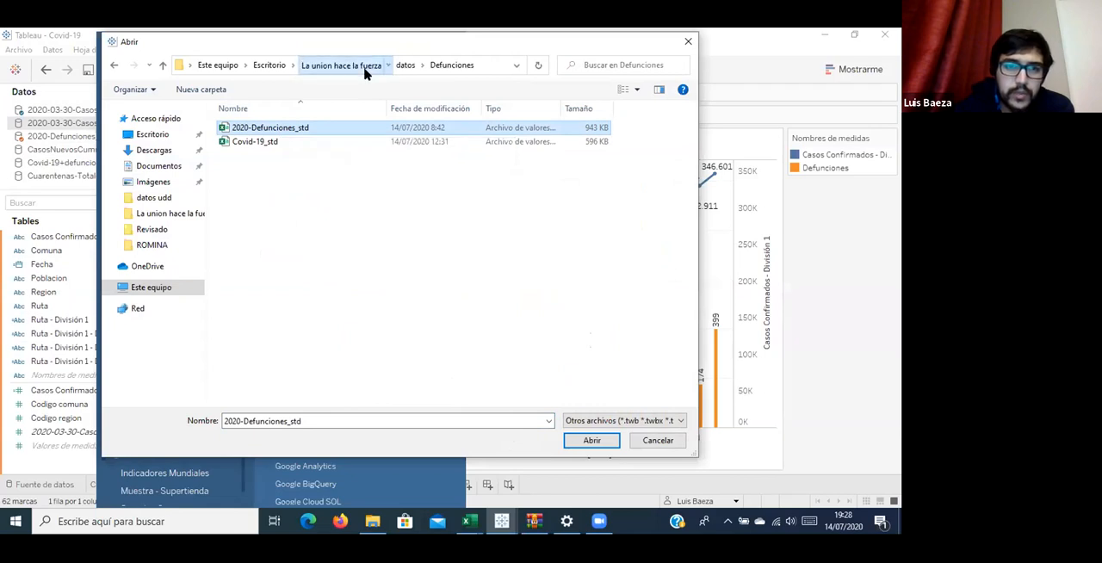
{"action": "left_click", "coordinate": [313, 223]}
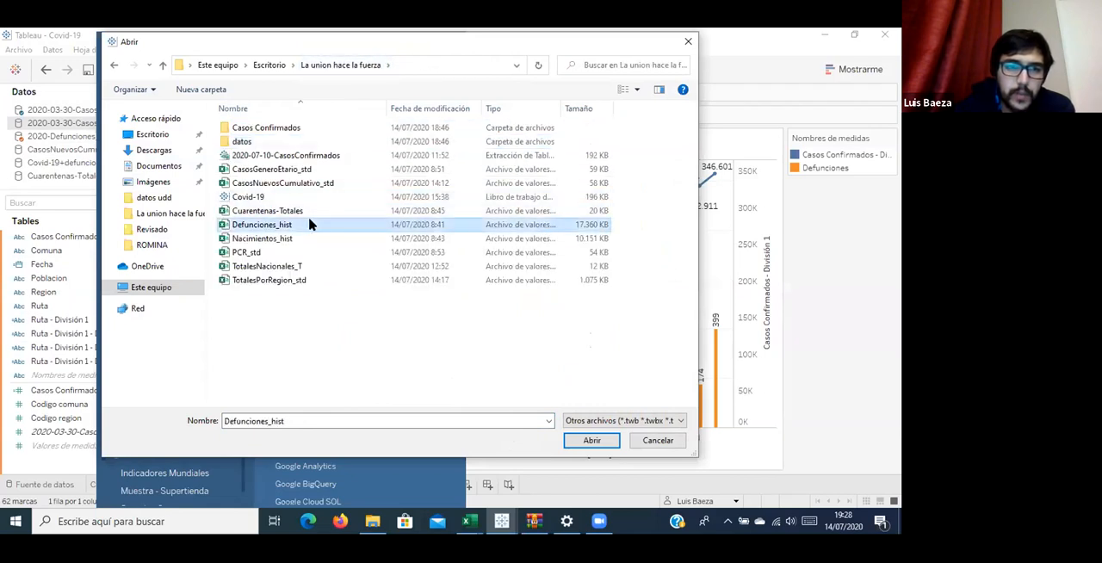
{"action": "double_click", "coordinate": [311, 224]}
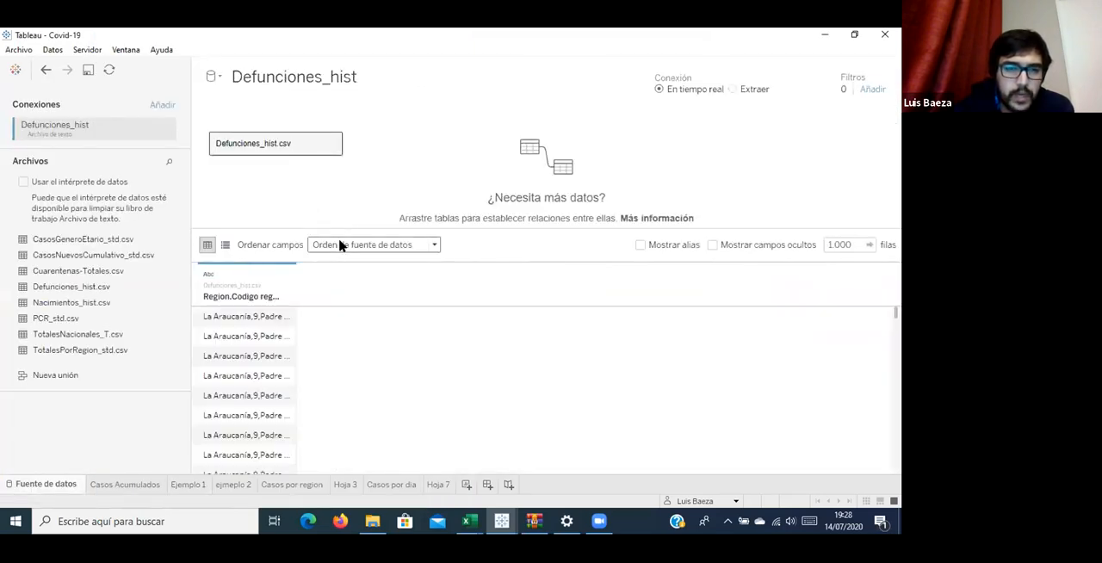
Set the field separator of Defunciones_hist.csv to Coma in its text file properties.
{"action": "left_click", "coordinate": [332, 143]}
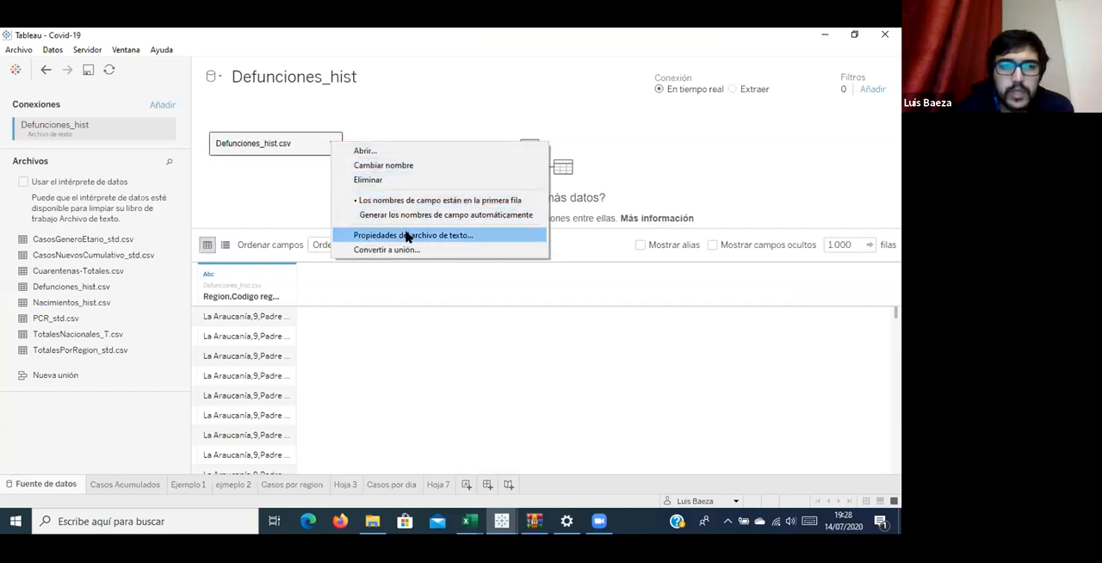
{"action": "left_click", "coordinate": [408, 235]}
{"action": "left_click", "coordinate": [479, 156]}
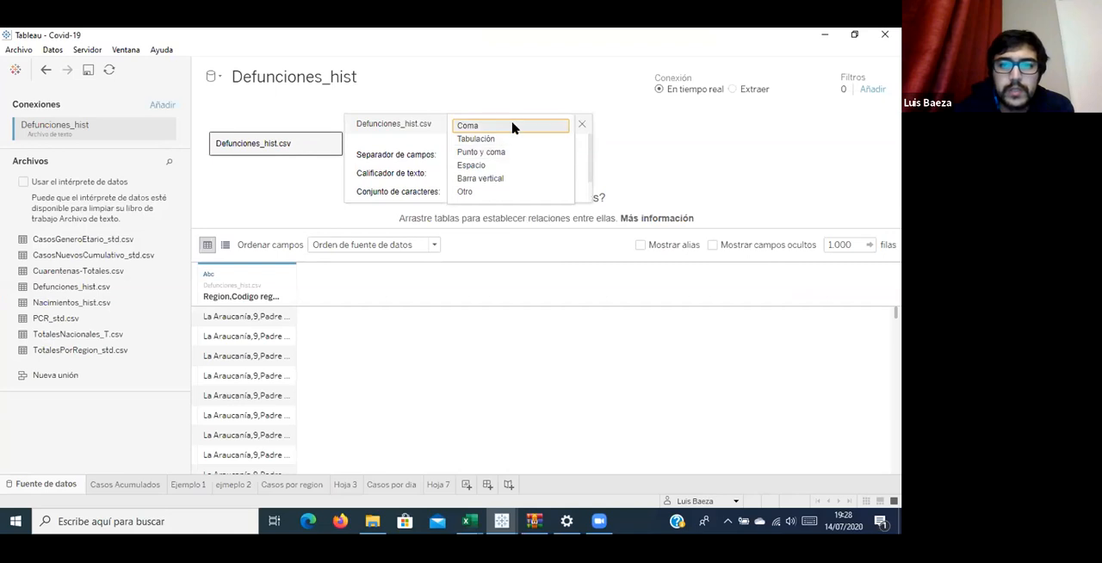
{"action": "left_click", "coordinate": [511, 126]}
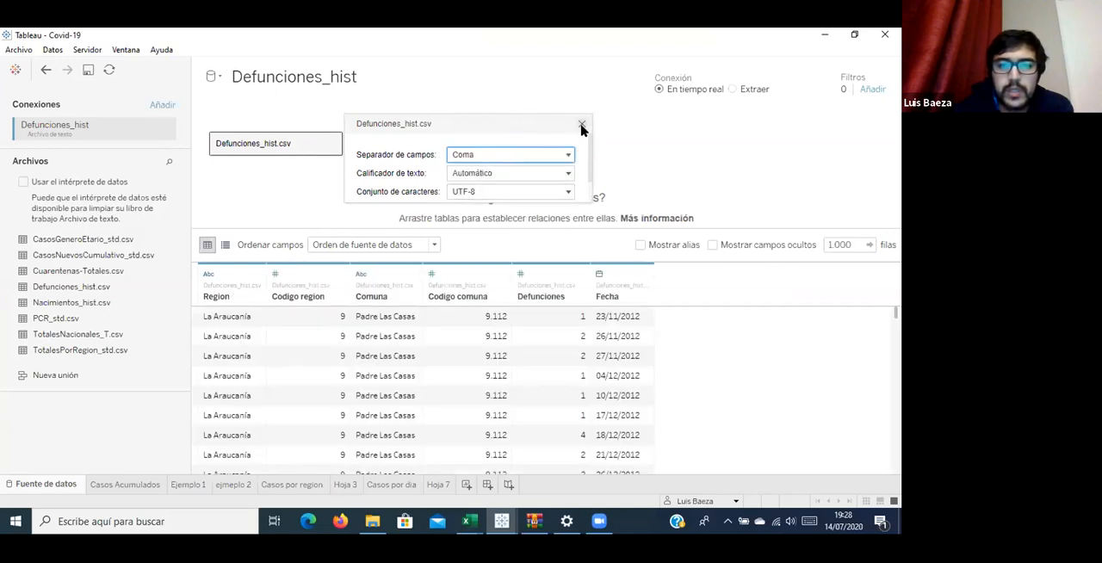
{"action": "left_click", "coordinate": [581, 125]}
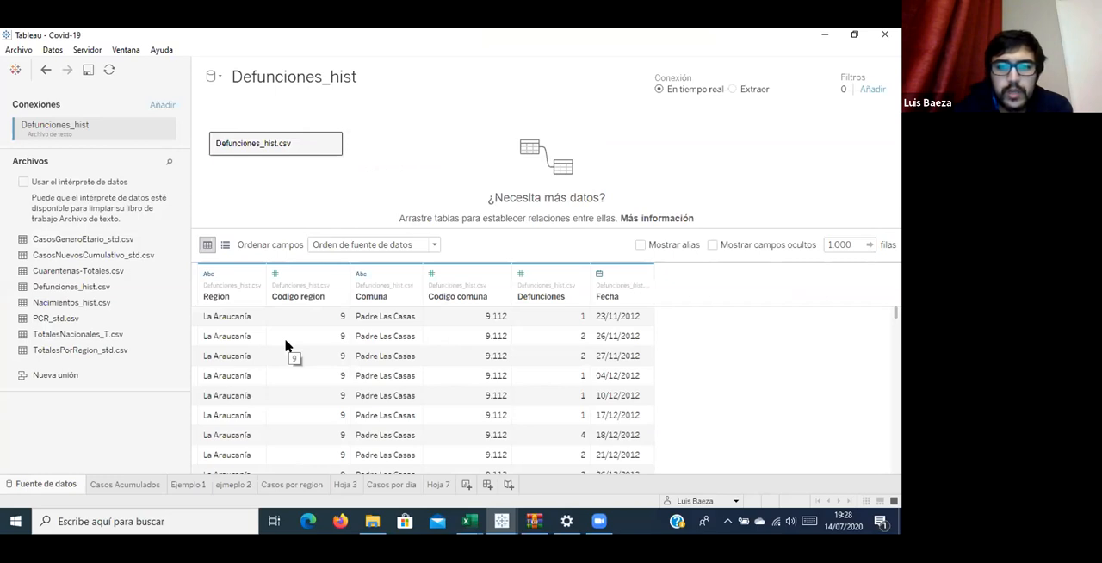
Examine the rows of the Defunciones_hist data preview, including the Comuna, Codigo comuna, Defunciones and Fecha columns.
{"action": "scroll", "coordinate": [460, 340], "scroll_direction": "down", "scroll_amount": 10}
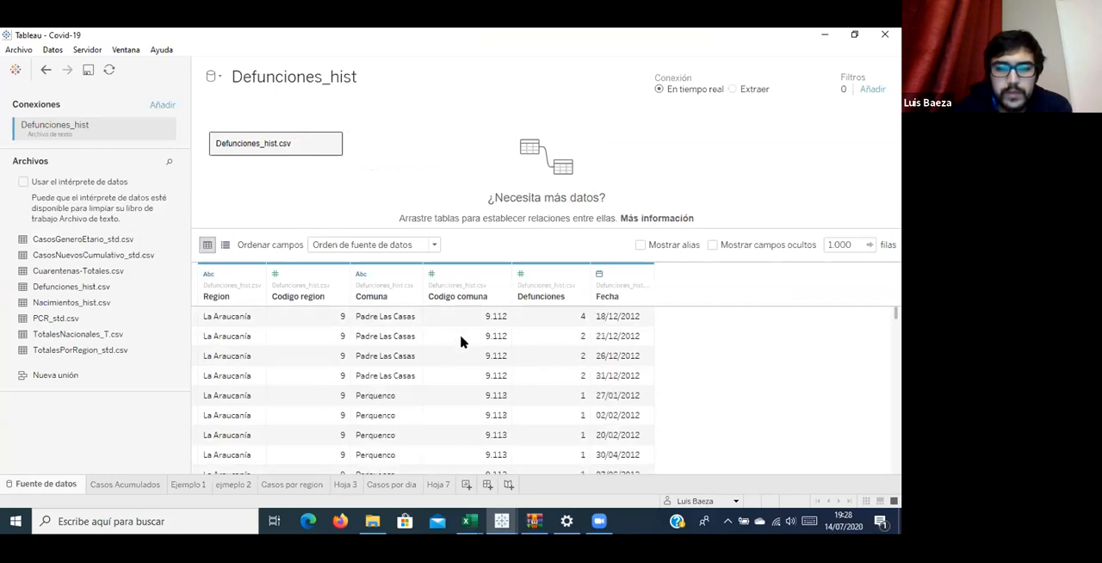
{"action": "scroll", "coordinate": [459, 342], "scroll_direction": "up", "scroll_amount": 3}
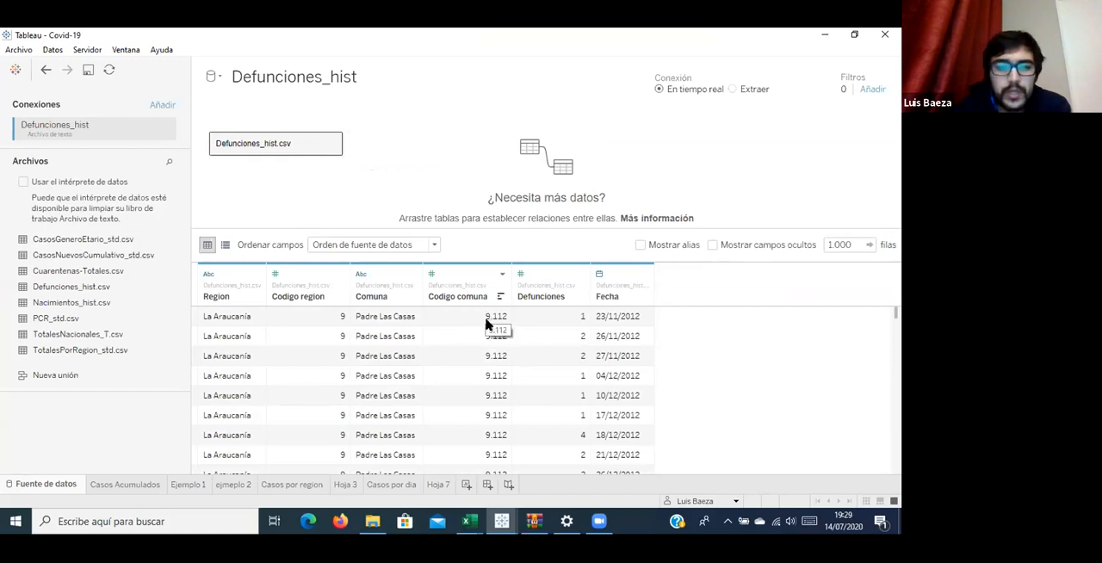
{"action": "scroll", "coordinate": [484, 332], "scroll_direction": "down", "scroll_amount": 10}
{"action": "scroll", "coordinate": [487, 334], "scroll_direction": "down", "scroll_amount": 5}
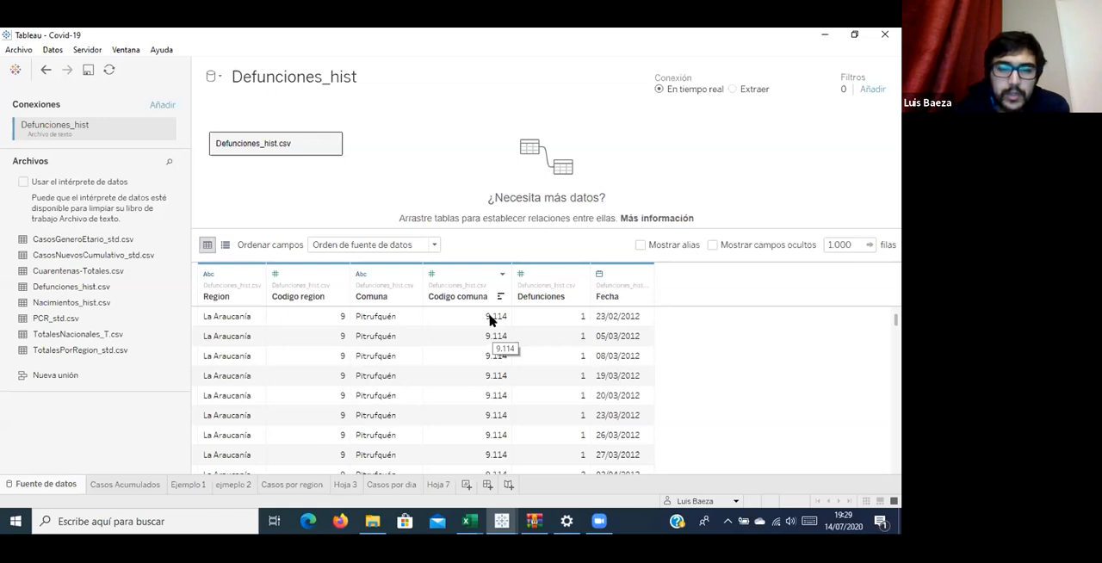
{"action": "scroll", "coordinate": [490, 320], "scroll_direction": "down", "scroll_amount": 5}
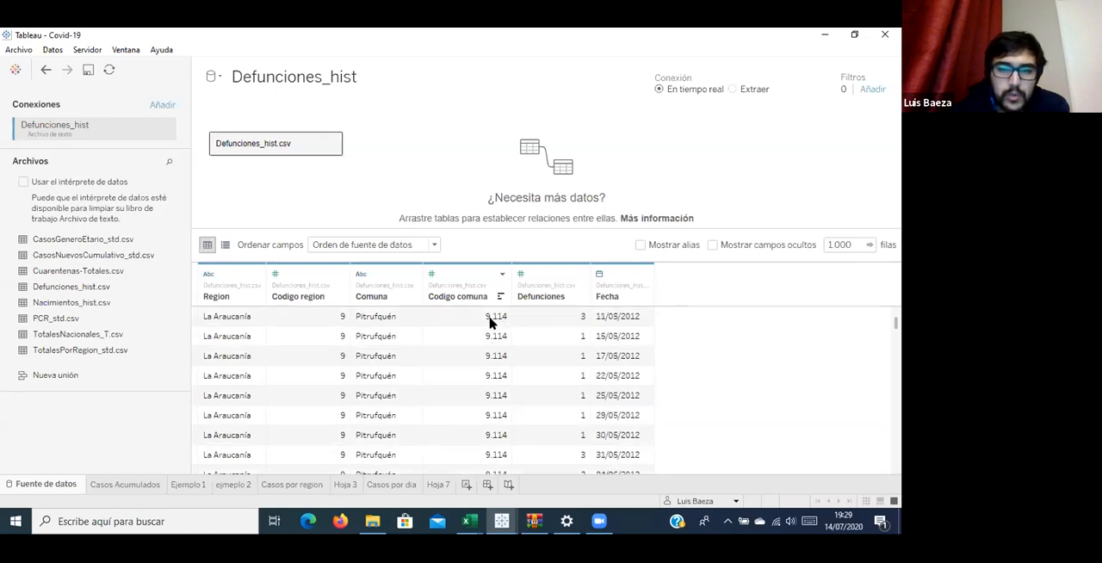
{"action": "scroll", "coordinate": [490, 321], "scroll_direction": "down", "scroll_amount": 15}
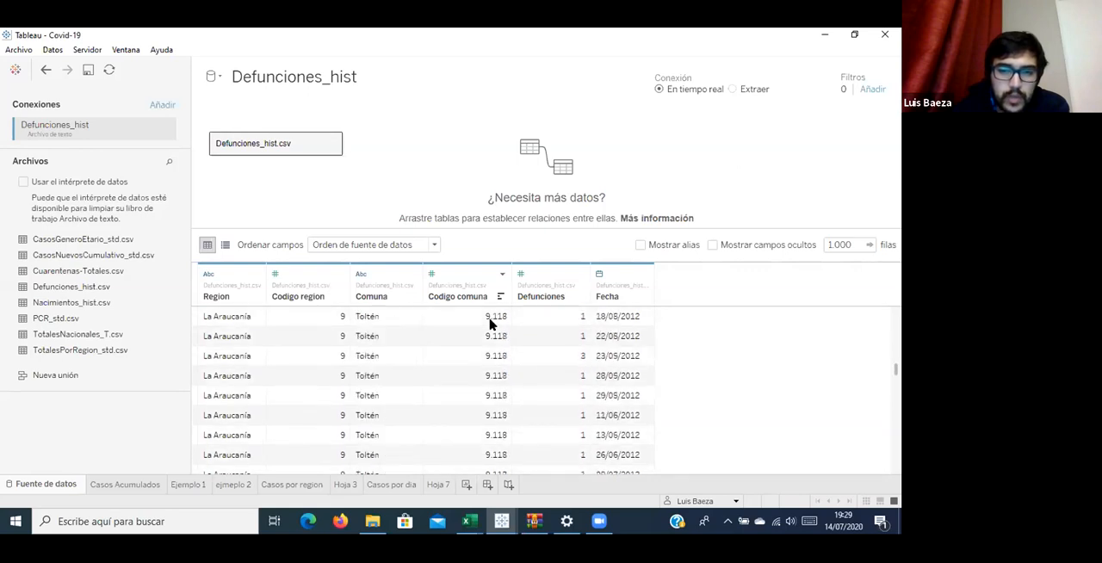
{"action": "scroll", "coordinate": [490, 325], "scroll_direction": "down", "scroll_amount": 15}
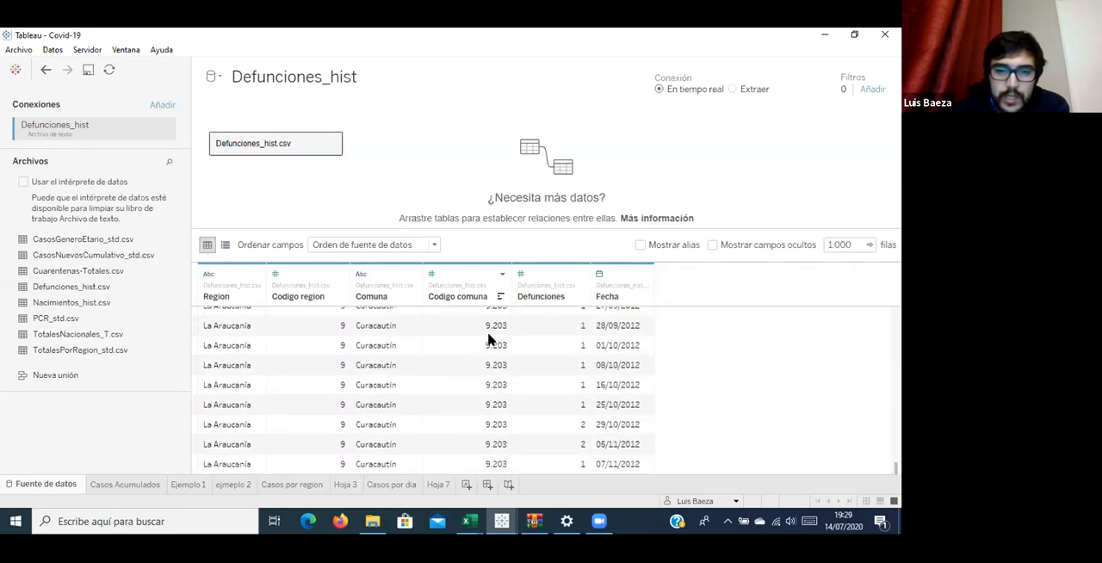
{"action": "scroll", "coordinate": [492, 338], "scroll_direction": "down", "scroll_amount": 15}
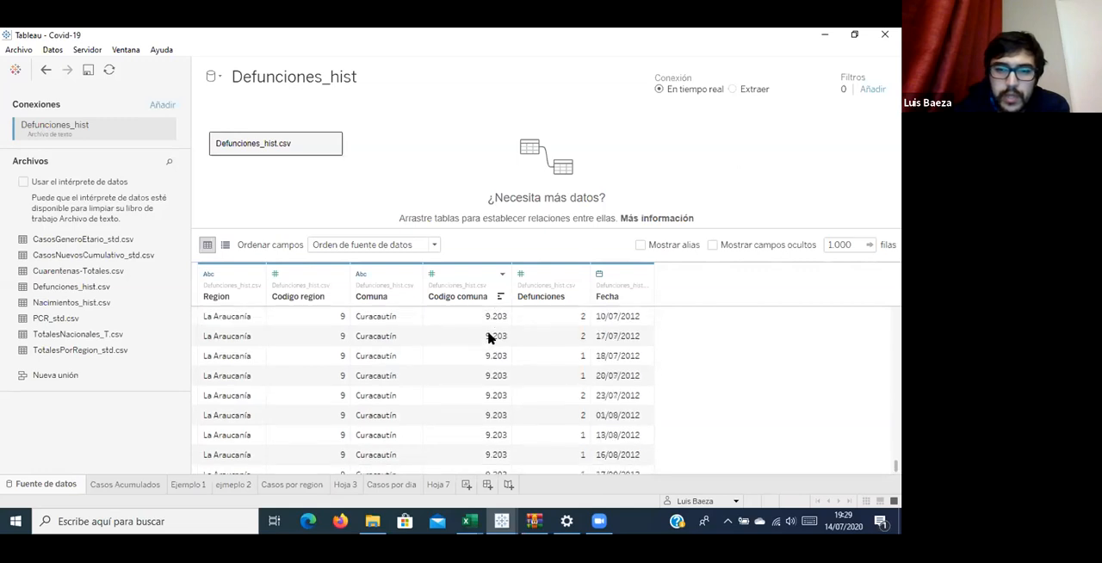
{"action": "scroll", "coordinate": [490, 338], "scroll_direction": "down", "scroll_amount": 12}
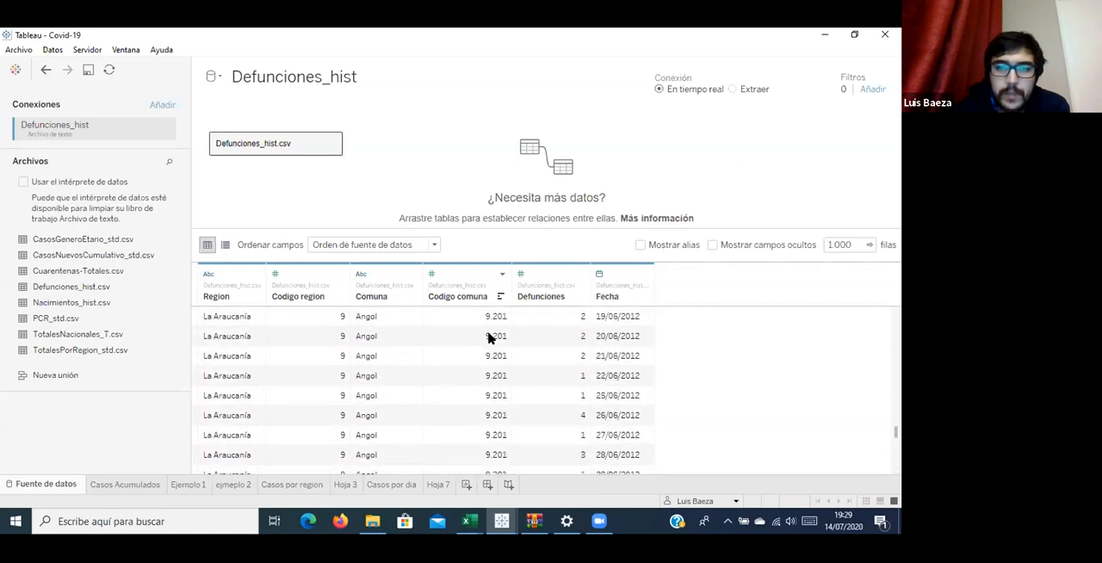
{"action": "scroll", "coordinate": [488, 338], "scroll_direction": "up", "scroll_amount": 2}
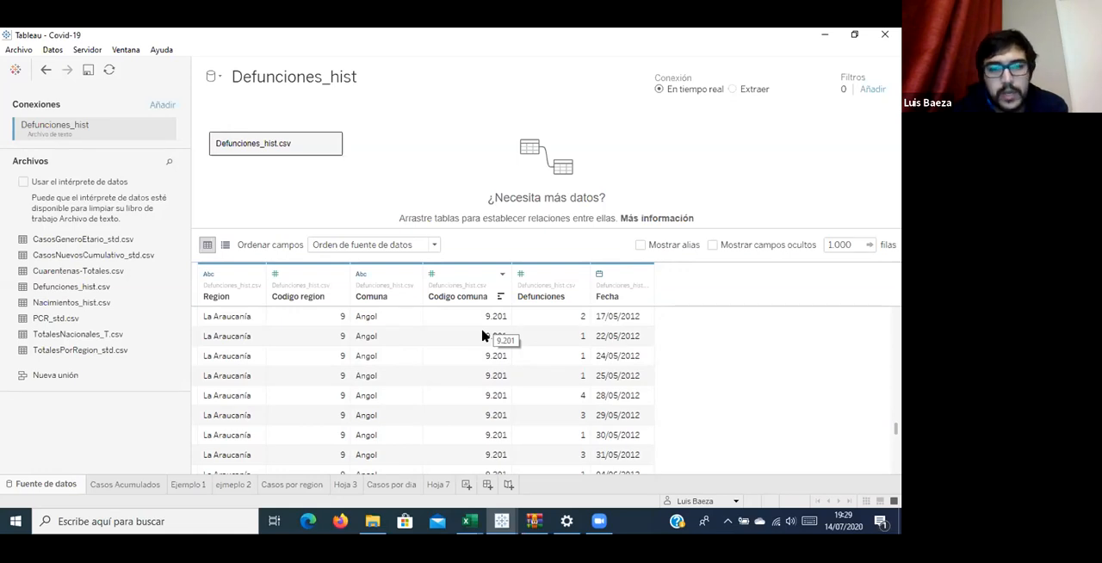
Go to the Hoja 7 worksheet and inspect the fields of the Defunciones_hist data source.
{"action": "left_click", "coordinate": [441, 485]}
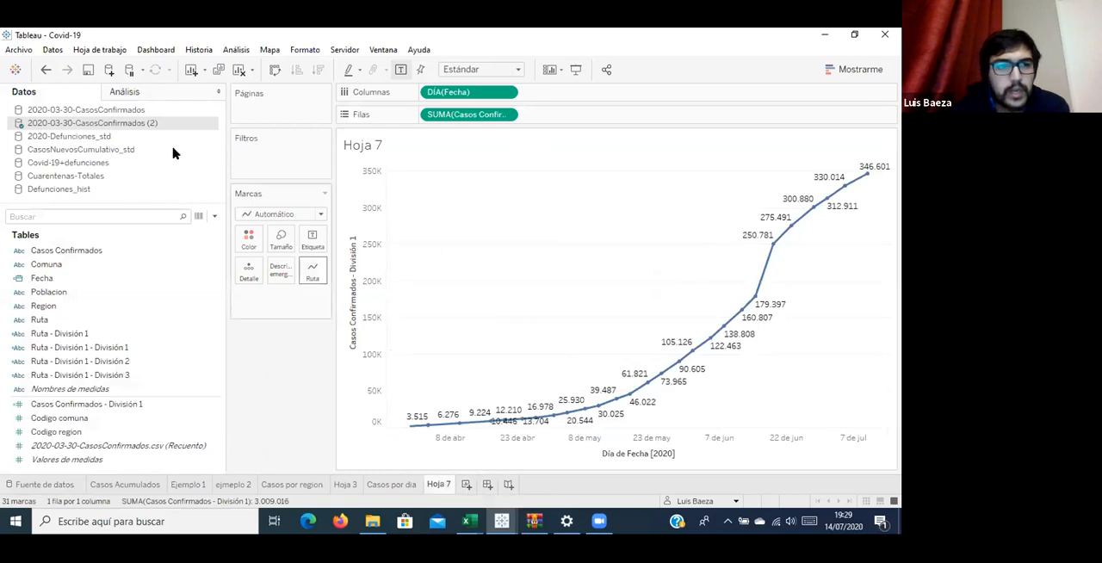
{"action": "left_click", "coordinate": [135, 189]}
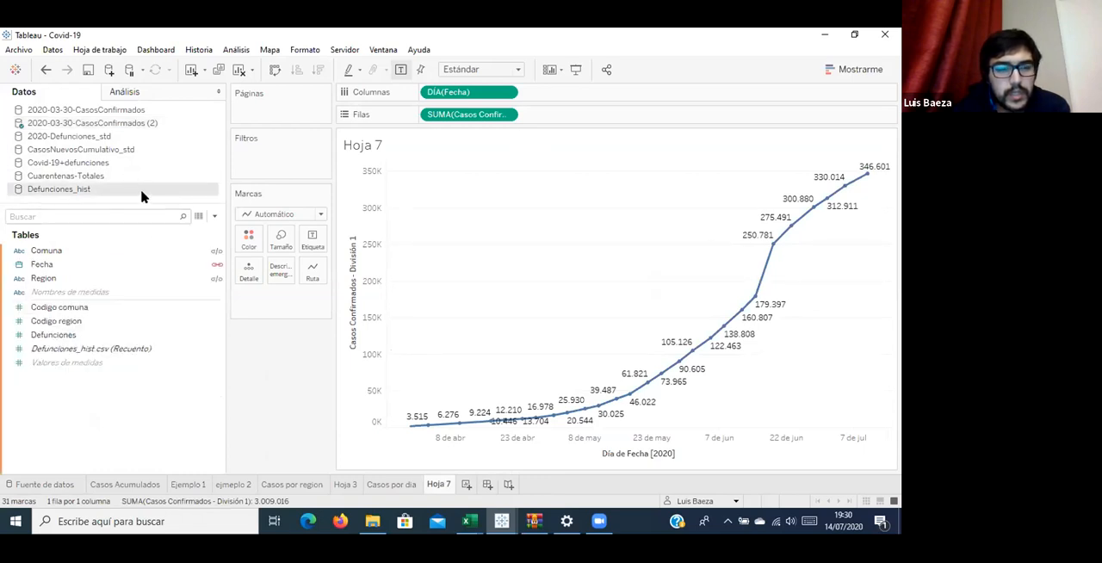
{"action": "left_click", "coordinate": [148, 251]}
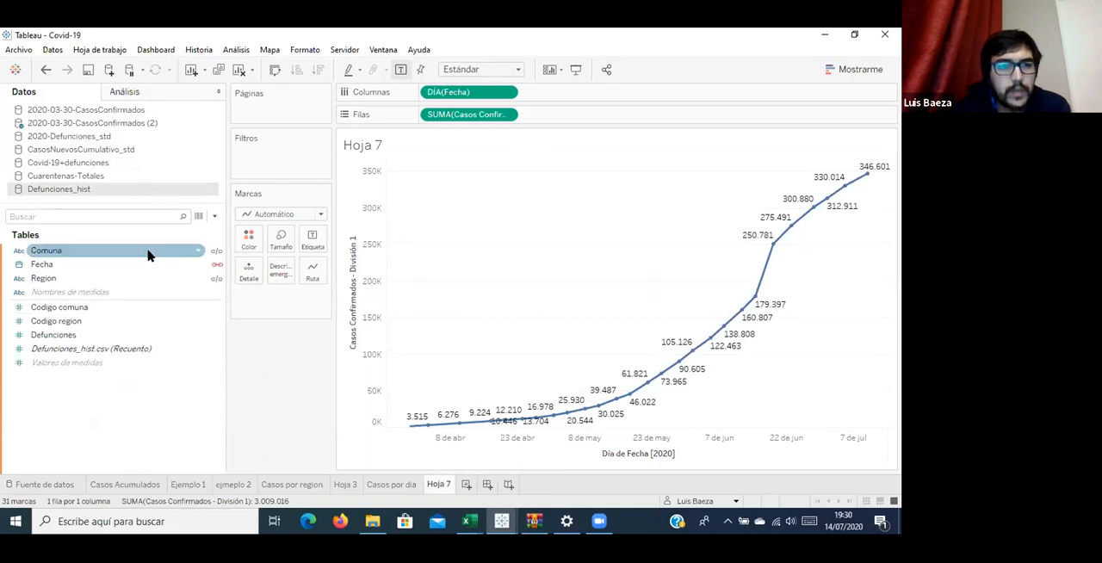
{"action": "left_click", "coordinate": [149, 262]}
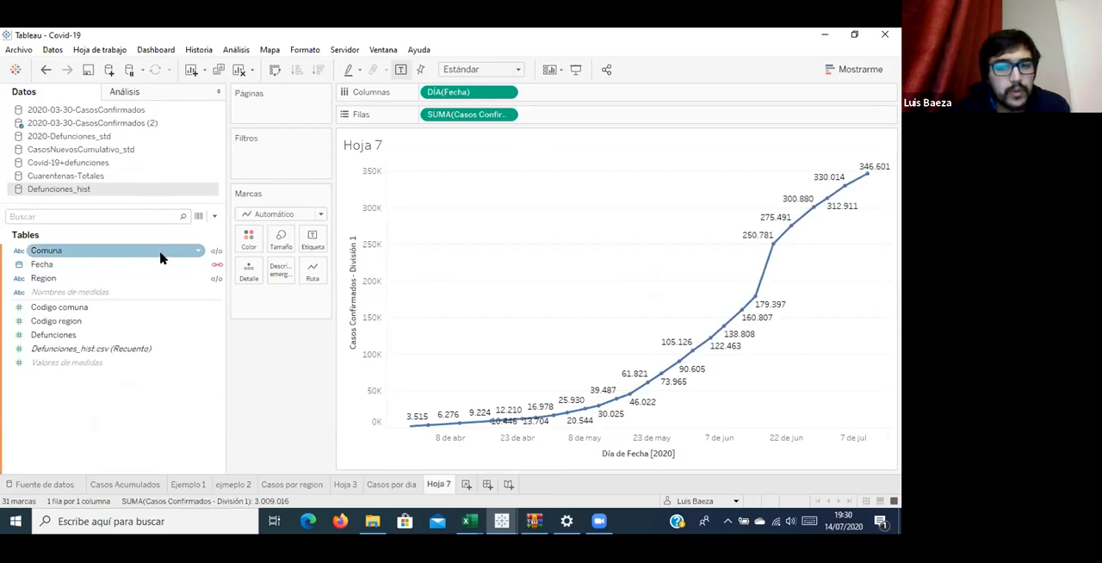
Review the automatic blend relationships of 2020-03-30-CasosConfirmados (2) with Defunciones_hist and 2020-Defunciones_std, leaving them as they are.
{"action": "left_click", "coordinate": [62, 50]}
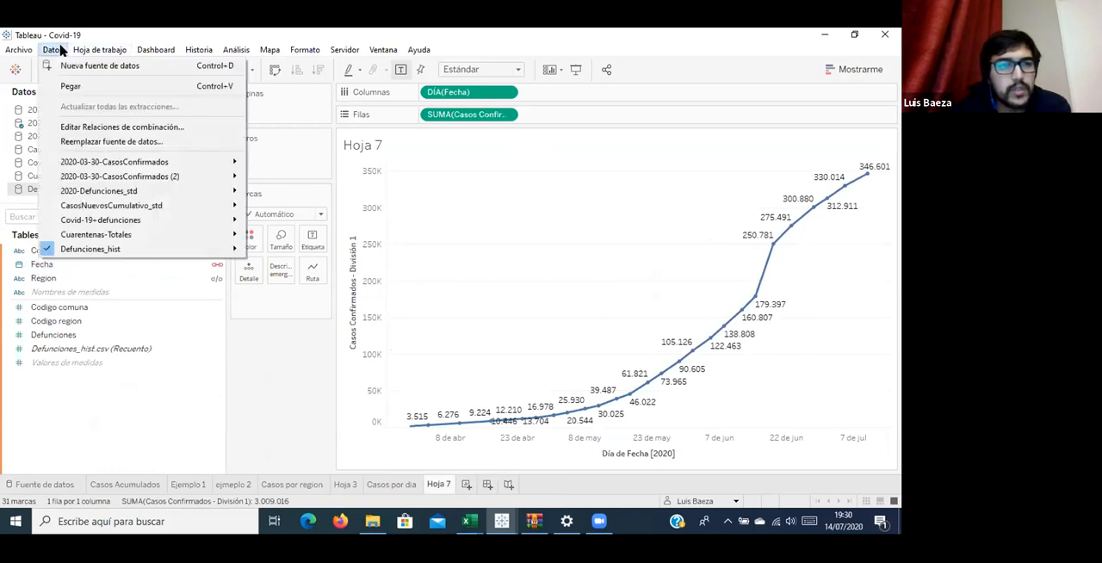
{"action": "left_click", "coordinate": [62, 50]}
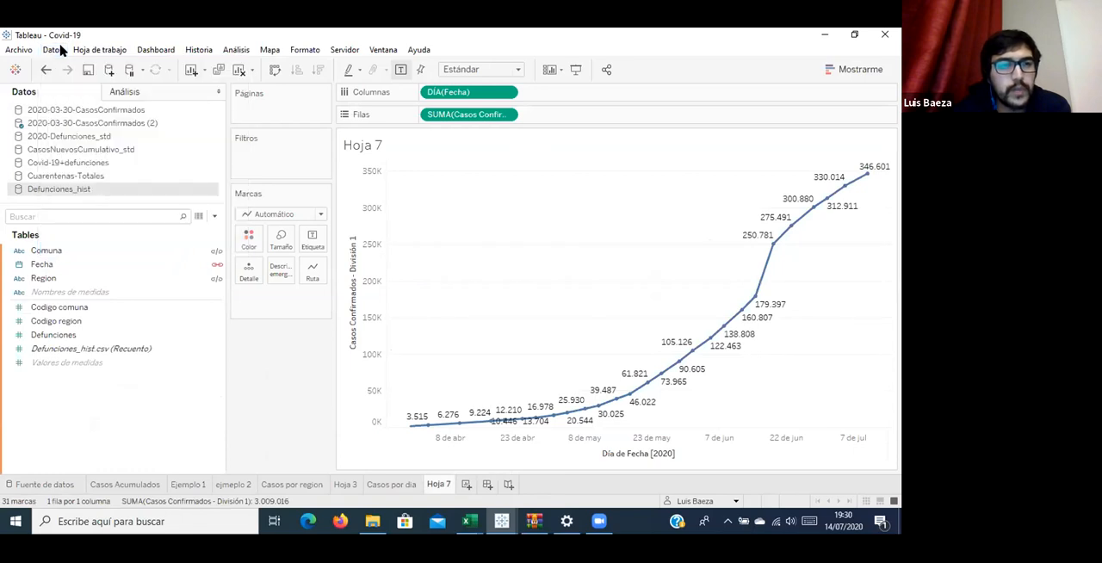
{"action": "left_click", "coordinate": [62, 50]}
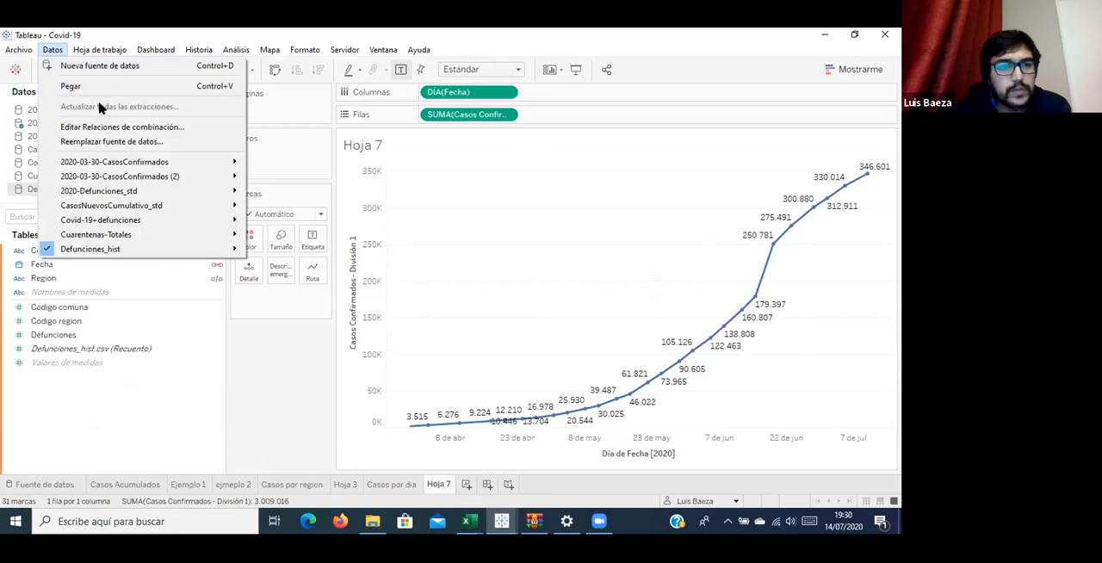
{"action": "left_click", "coordinate": [110, 131]}
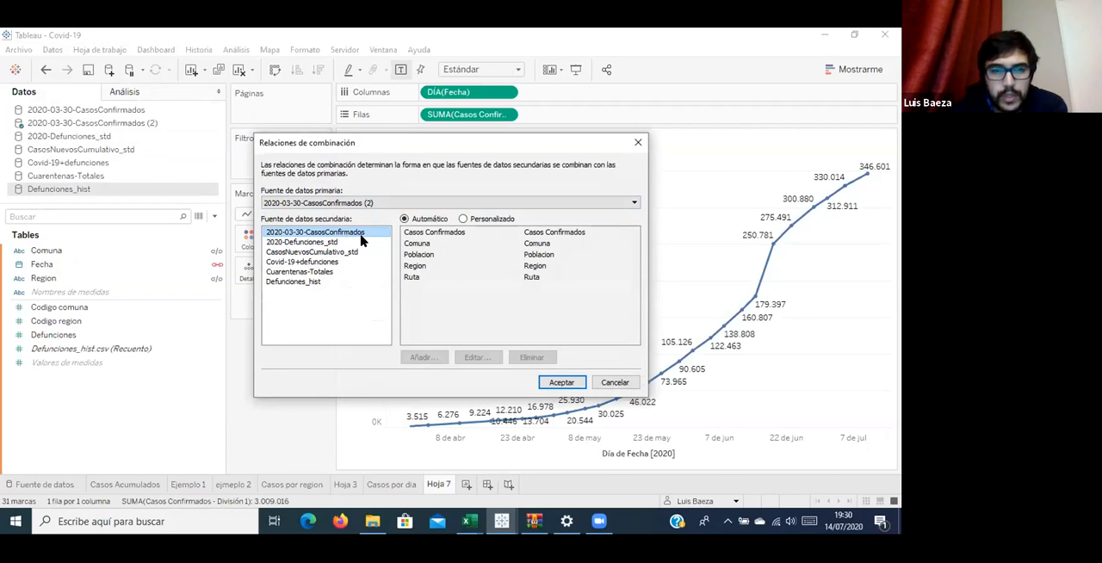
{"action": "left_click", "coordinate": [343, 283]}
{"action": "scroll", "coordinate": [534, 292], "scroll_direction": "down", "scroll_amount": 3}
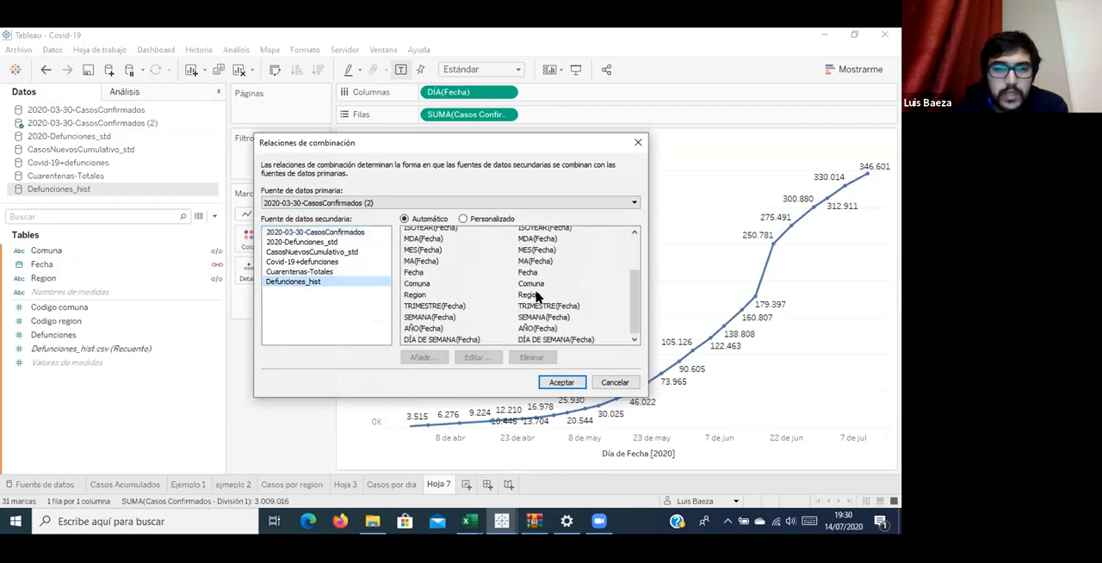
{"action": "scroll", "coordinate": [509, 326], "scroll_direction": "up", "scroll_amount": 3}
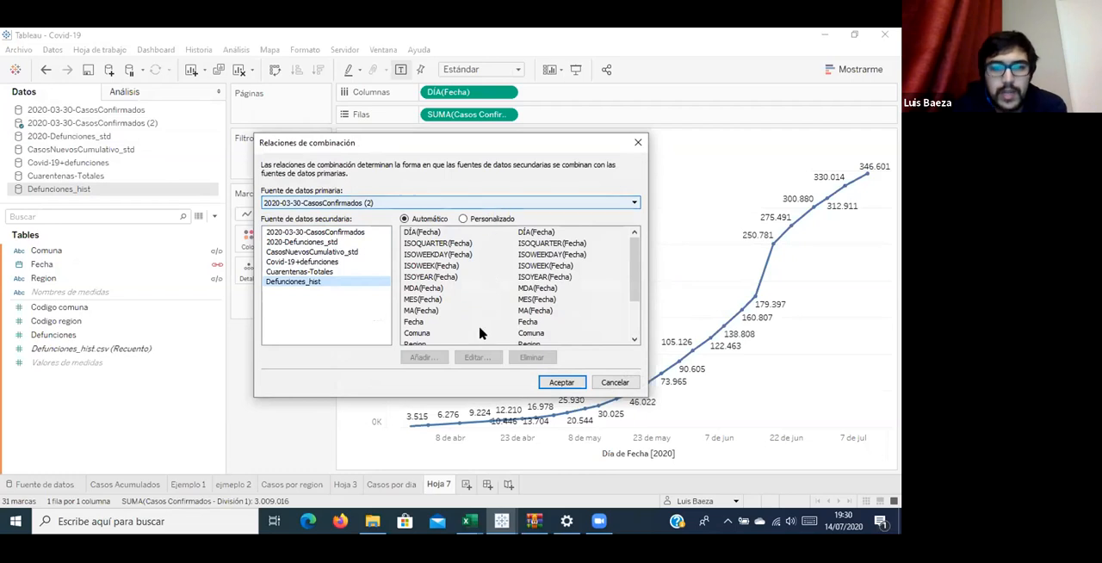
{"action": "scroll", "coordinate": [471, 305], "scroll_direction": "down", "scroll_amount": 3}
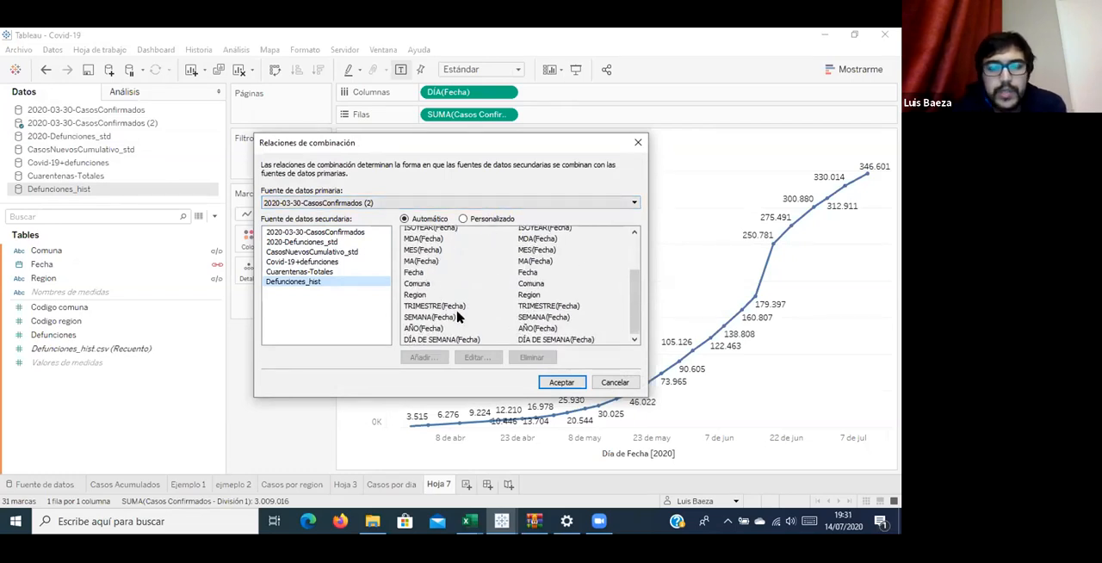
{"action": "left_click", "coordinate": [319, 244]}
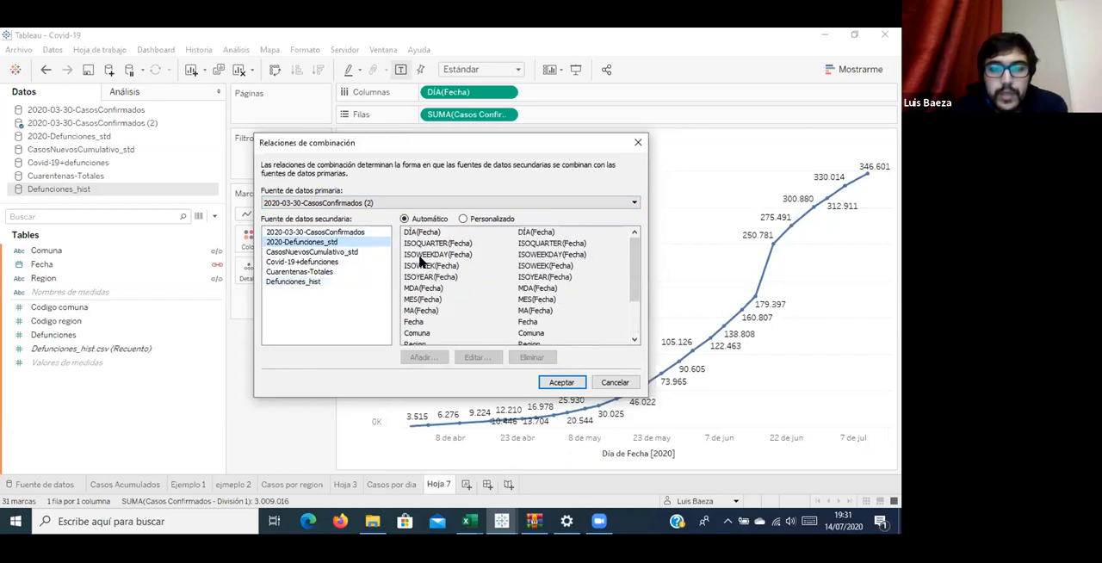
{"action": "left_click", "coordinate": [334, 283]}
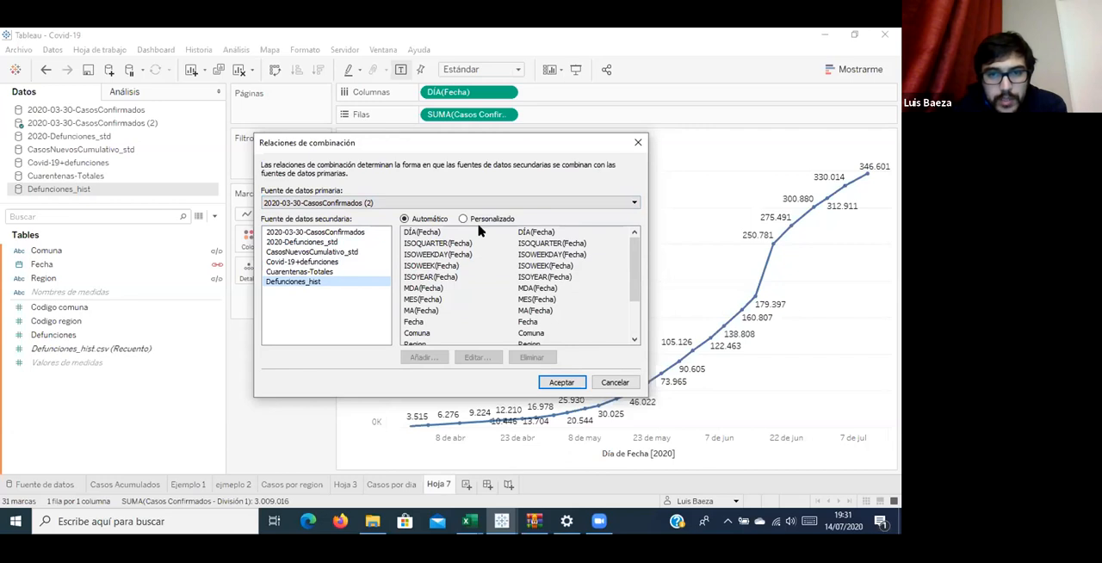
{"action": "left_click", "coordinate": [627, 383]}
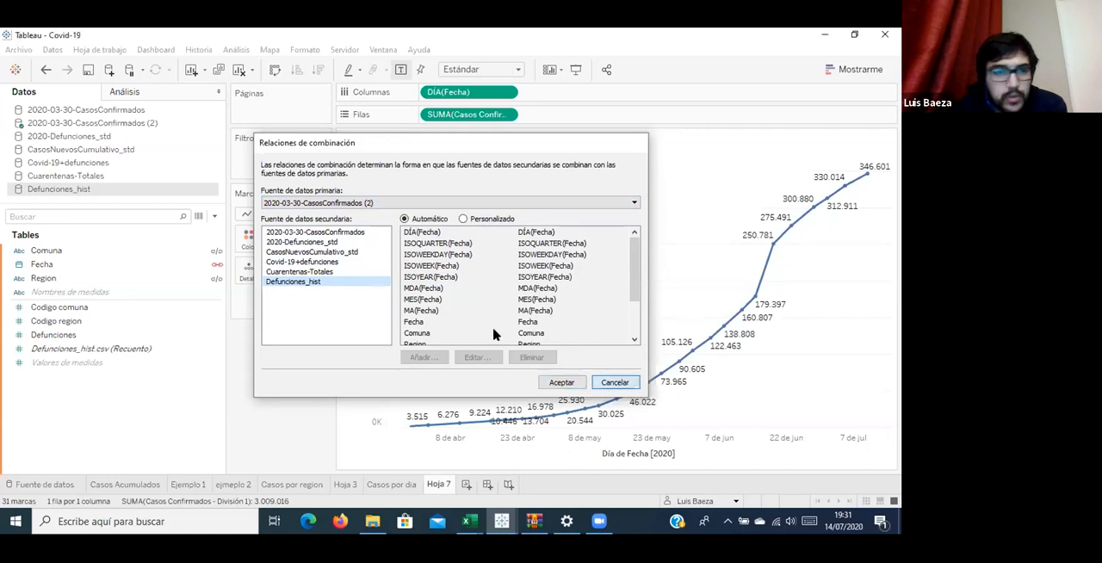
Reopen the blend relationships with 2020-03-30-CasosConfirmados as the primary source and 2020-Defunciones_std as the secondary source.
{"action": "left_click", "coordinate": [138, 112]}
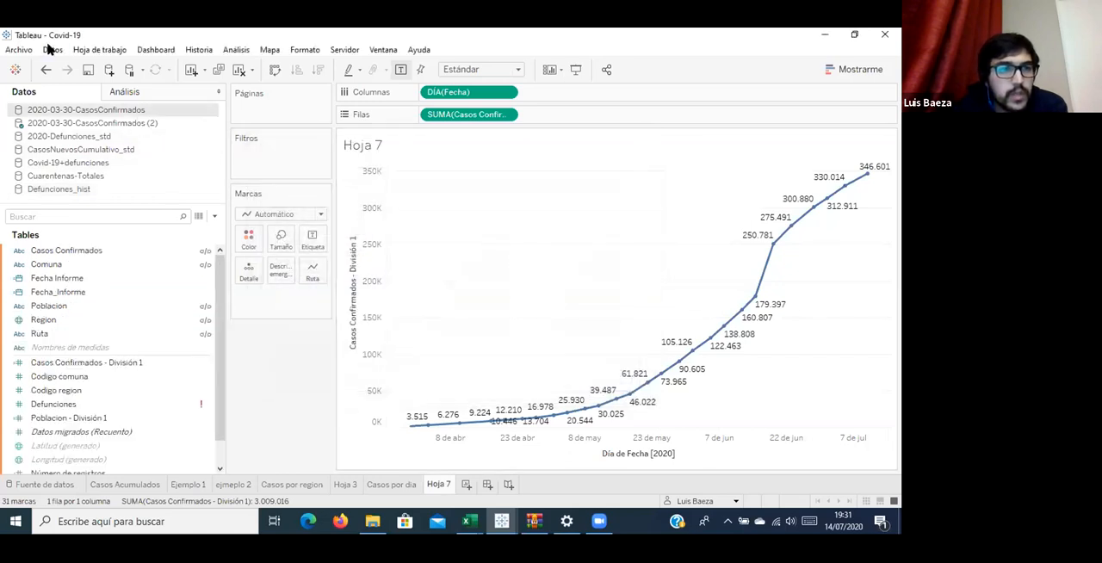
{"action": "left_click", "coordinate": [52, 49]}
{"action": "mouse_move", "coordinate": [99, 49]}
{"action": "mouse_move", "coordinate": [52, 49]}
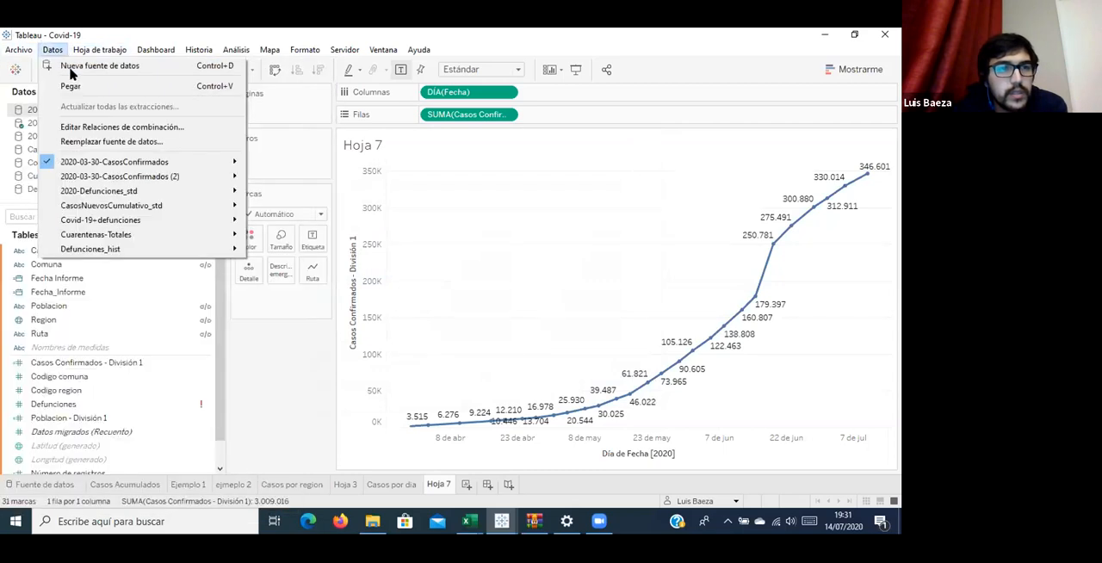
{"action": "left_click", "coordinate": [108, 126]}
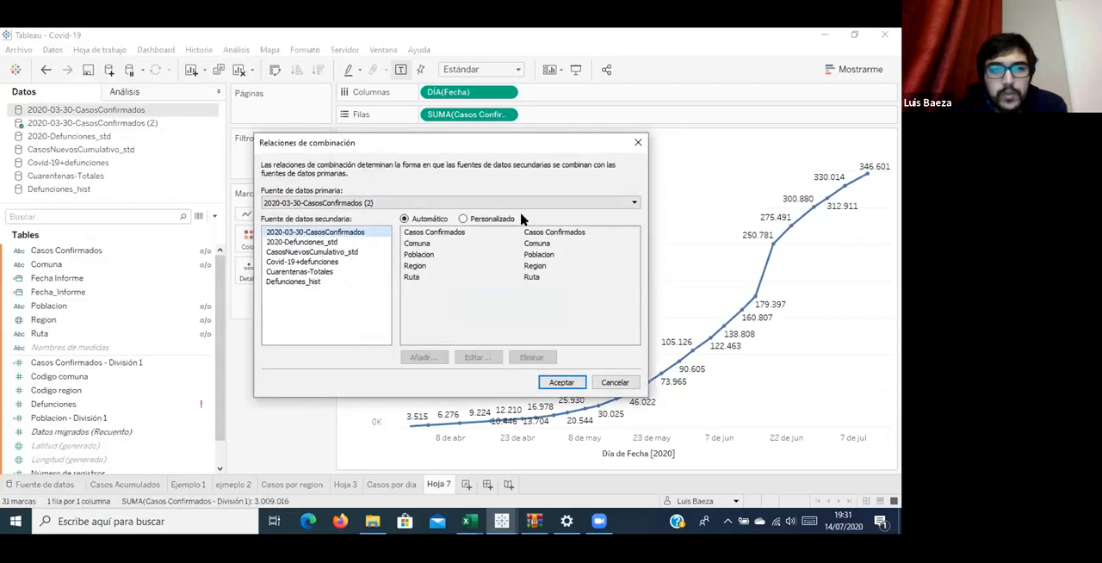
{"action": "left_click", "coordinate": [355, 242]}
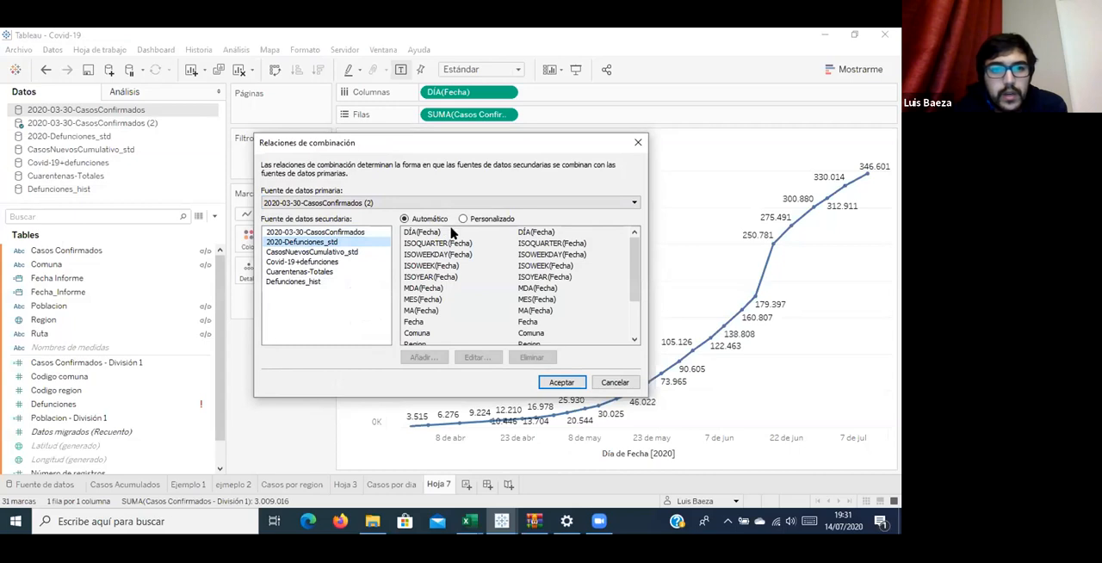
{"action": "left_click", "coordinate": [409, 205]}
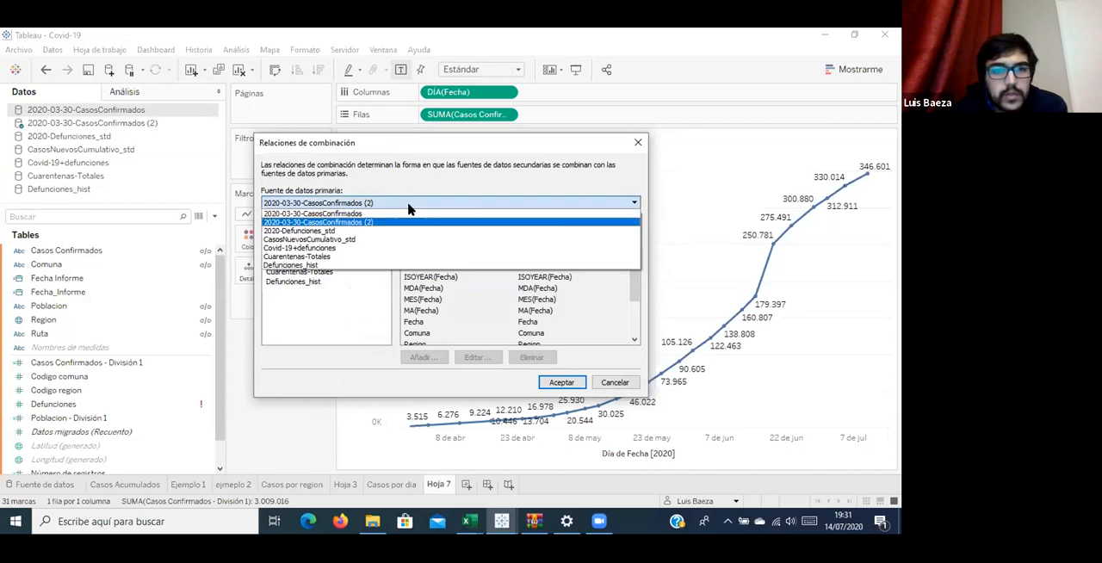
{"action": "left_click", "coordinate": [398, 214]}
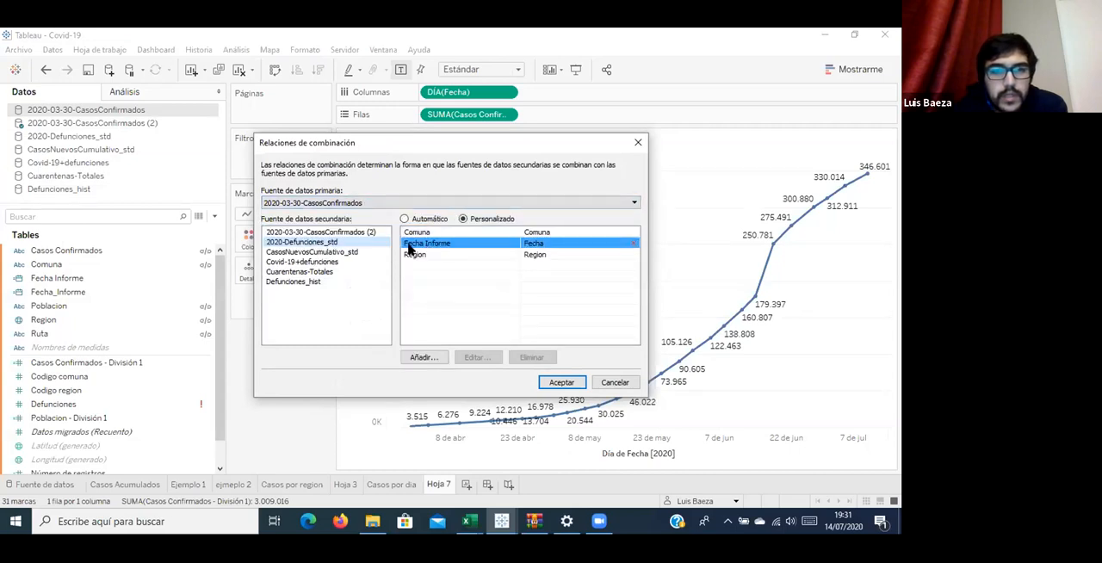
Compare the automatic and custom relationships, and remove the custom mapping between Fecha Informe and Fecha.
{"action": "left_click", "coordinate": [431, 221]}
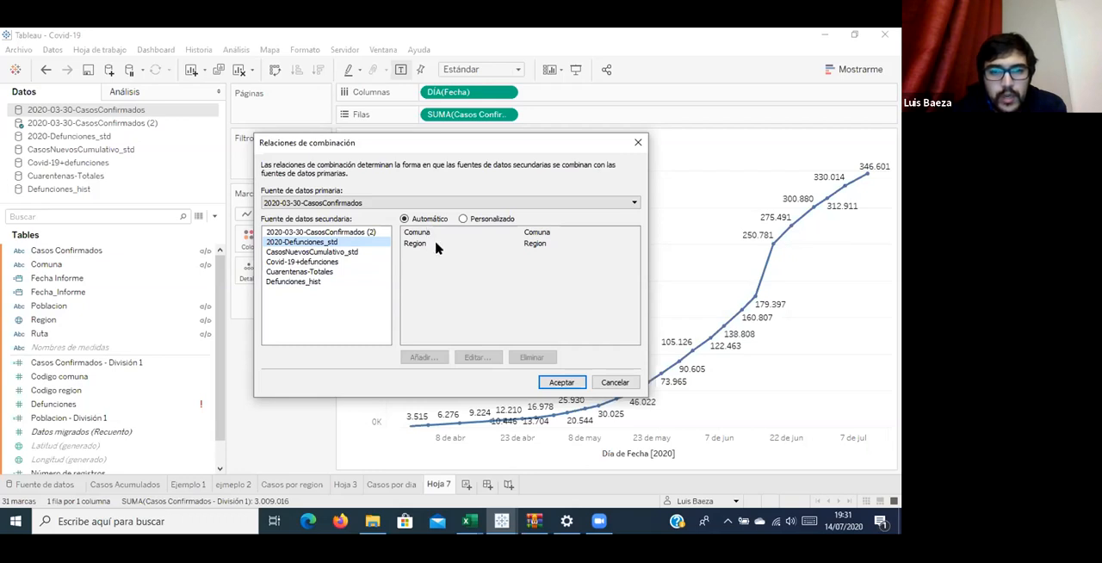
{"action": "left_click", "coordinate": [464, 220]}
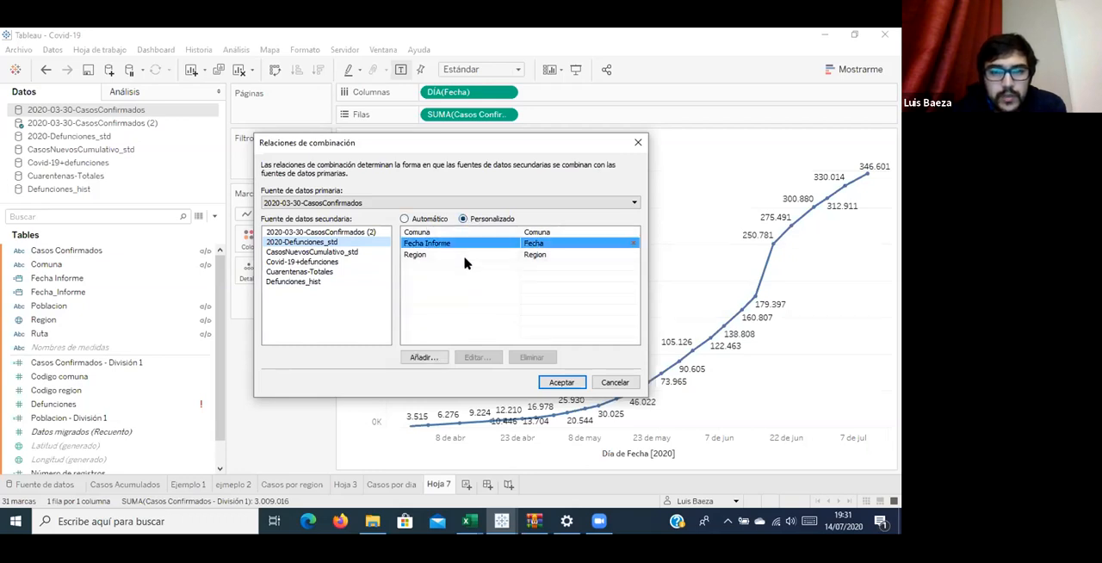
{"action": "left_click", "coordinate": [465, 257]}
{"action": "left_click", "coordinate": [467, 245]}
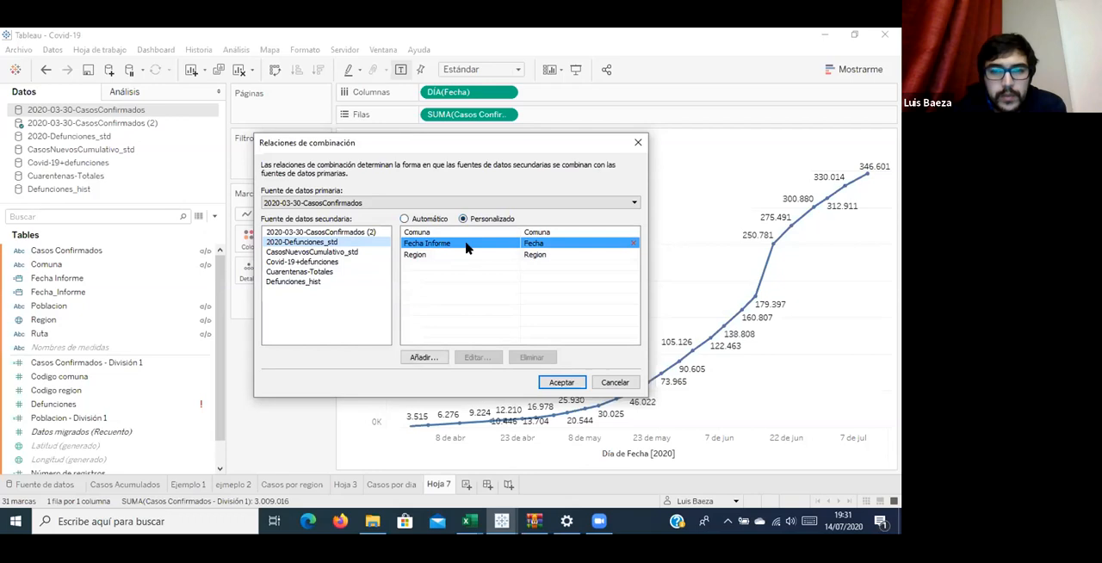
{"action": "left_click", "coordinate": [635, 244]}
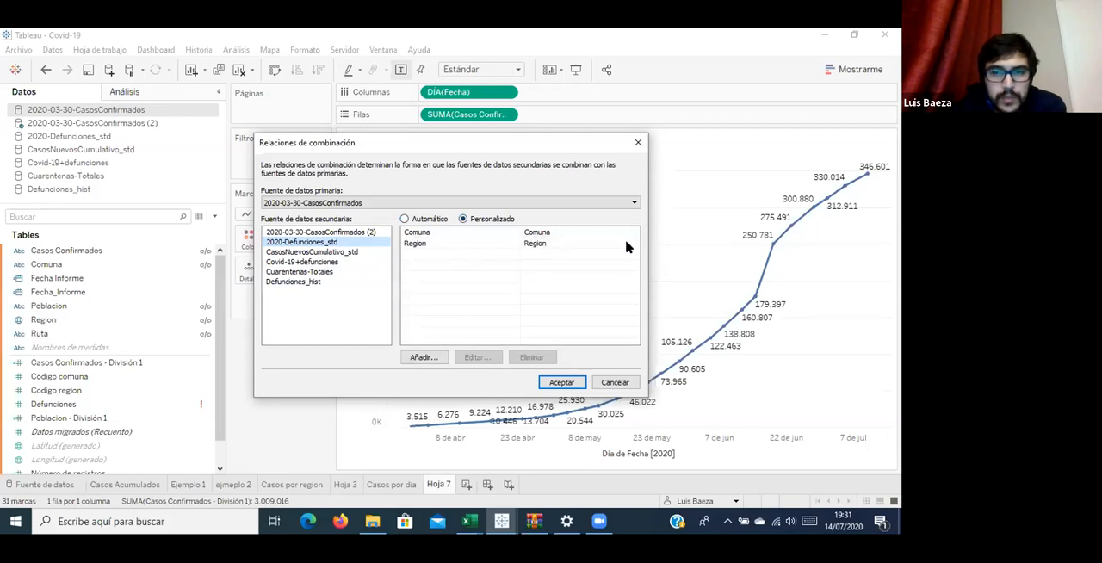
Add a custom mapping from Fecha_Informe to Fecha for the 2020-Defunciones_std secondary source and accept the blend relationships.
{"action": "left_click", "coordinate": [422, 357]}
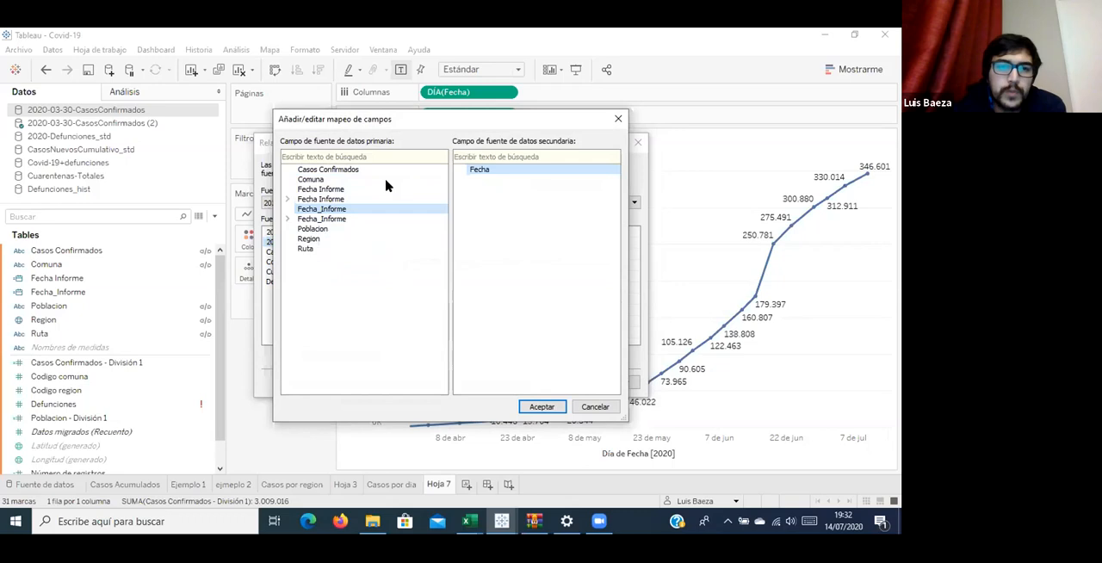
{"action": "left_click", "coordinate": [356, 172]}
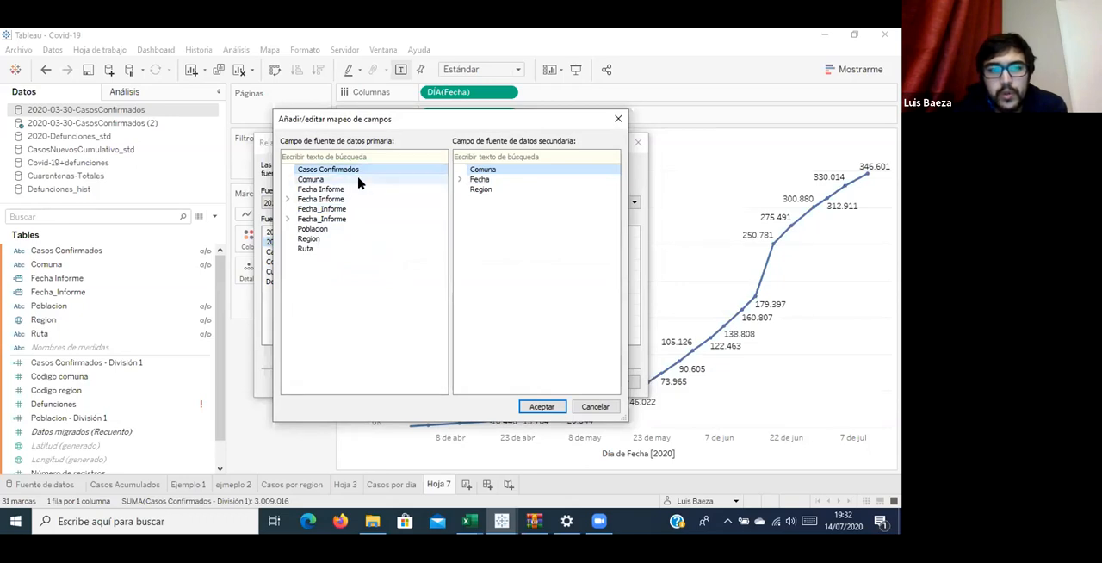
{"action": "left_click", "coordinate": [362, 180]}
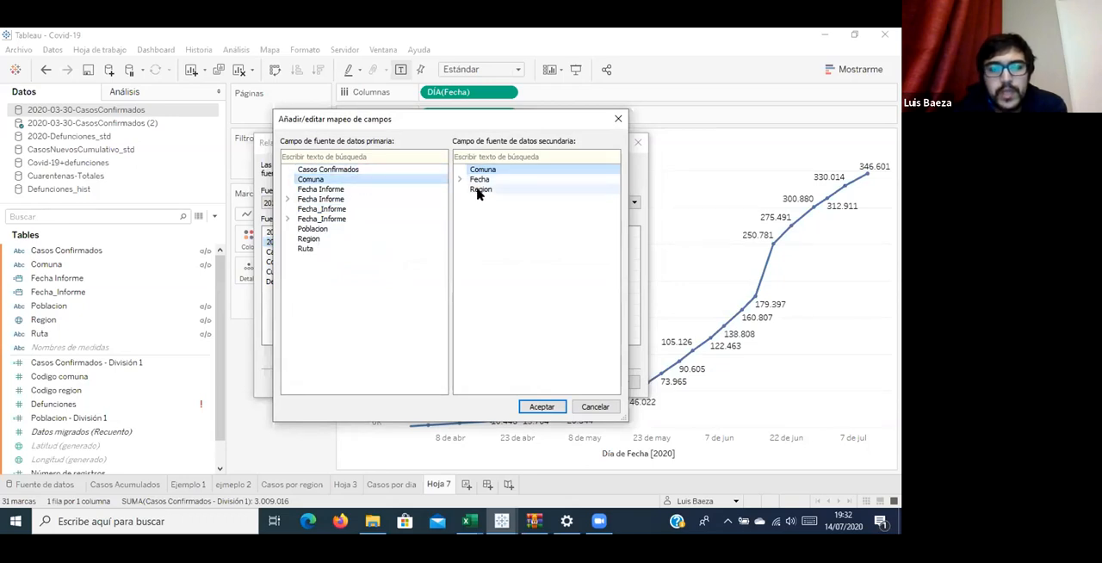
{"action": "left_click", "coordinate": [411, 211]}
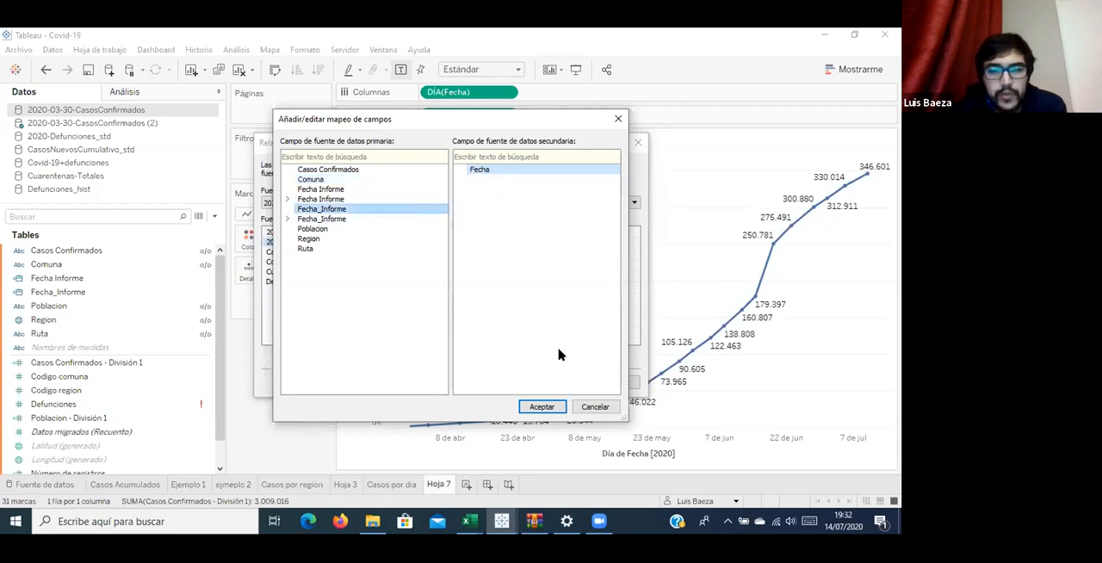
{"action": "left_click", "coordinate": [541, 405]}
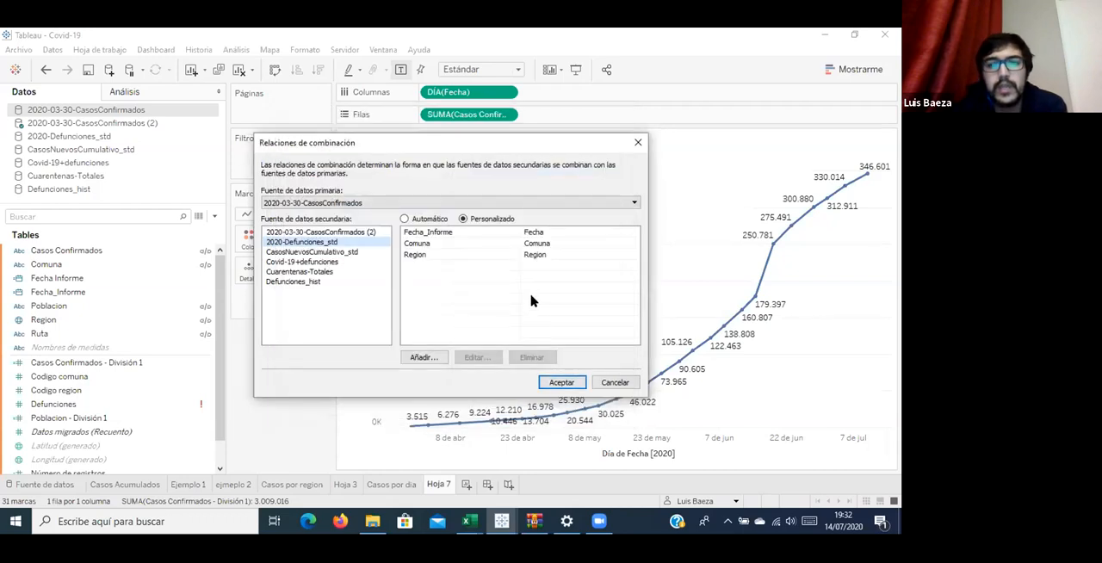
{"action": "left_click", "coordinate": [561, 383]}
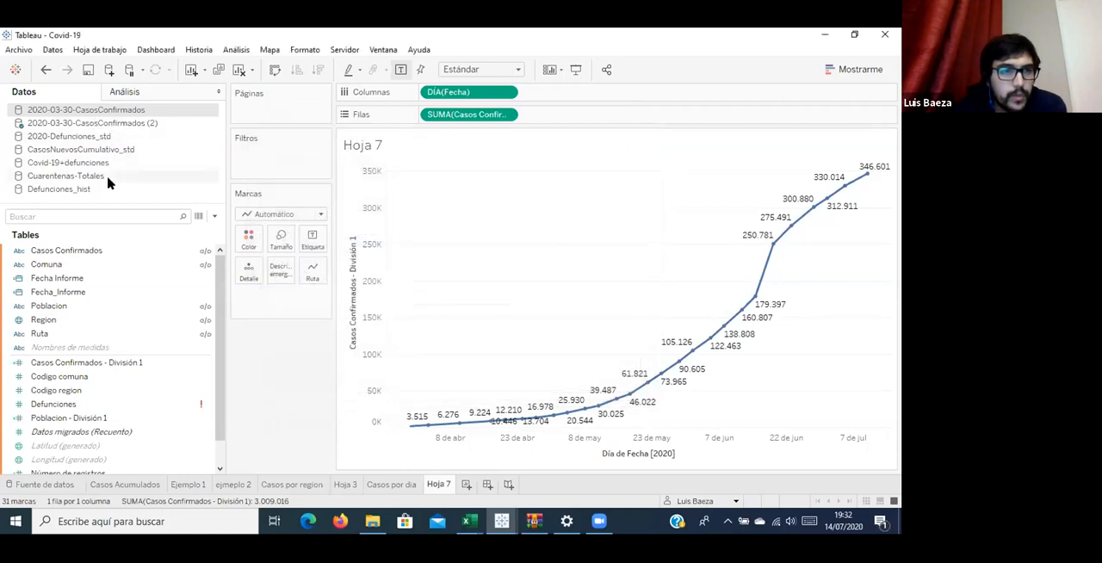
Add Defunciones from the Defunciones_hist data source to the rows of Hoja 7, after the confirmed-cases measure.
{"action": "left_click", "coordinate": [112, 123]}
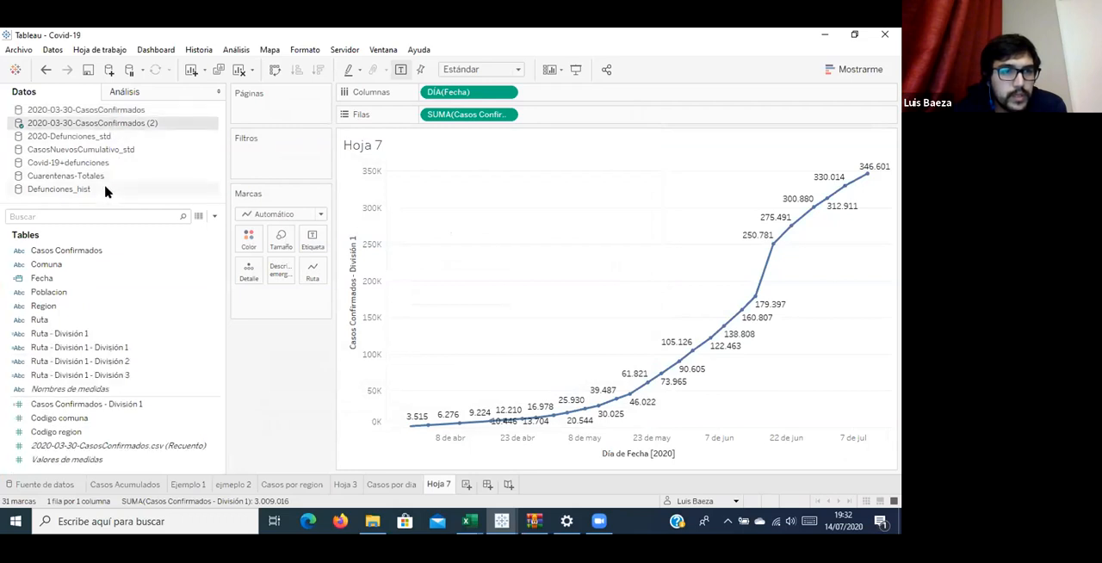
{"action": "left_click", "coordinate": [112, 189]}
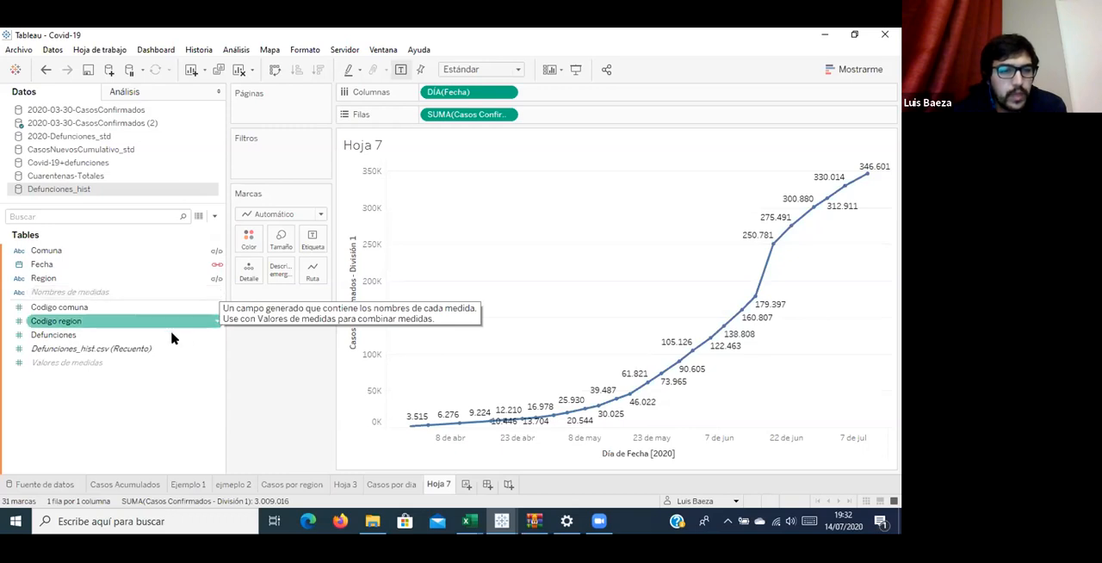
{"action": "mouse_move", "coordinate": [79, 339]}
{"action": "left_mouse_down"}
{"action": "mouse_move", "coordinate": [160, 333]}
{"action": "mouse_move", "coordinate": [561, 194]}
{"action": "mouse_move", "coordinate": [593, 114]}
{"action": "left_mouse_up"}
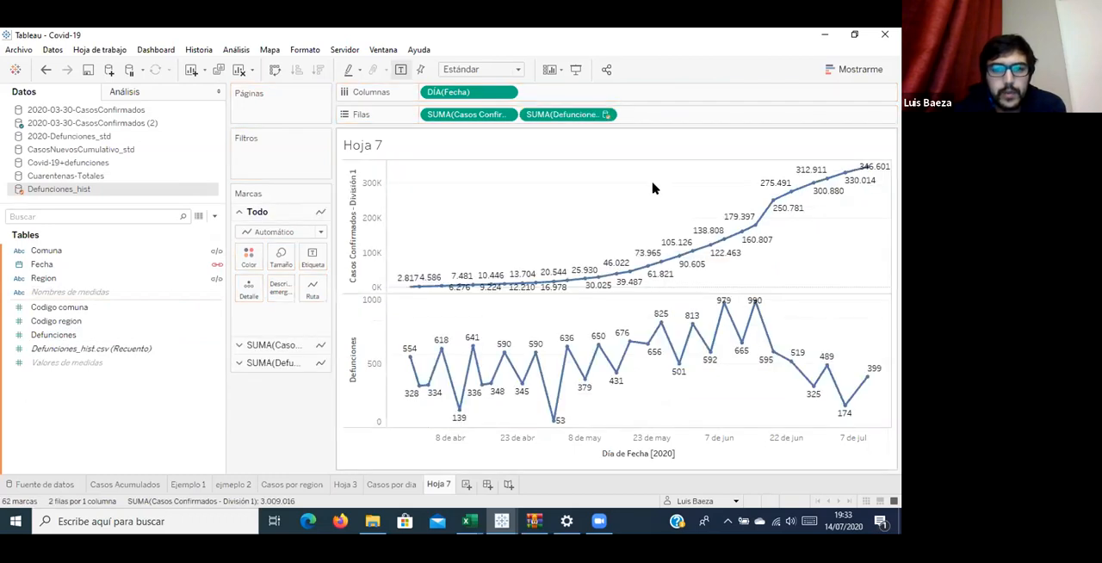
Stop using Fecha as the linking field of Defunciones_hist to compare the deaths chart, and restore the link.
{"action": "mouse_move", "coordinate": [531, 369]}
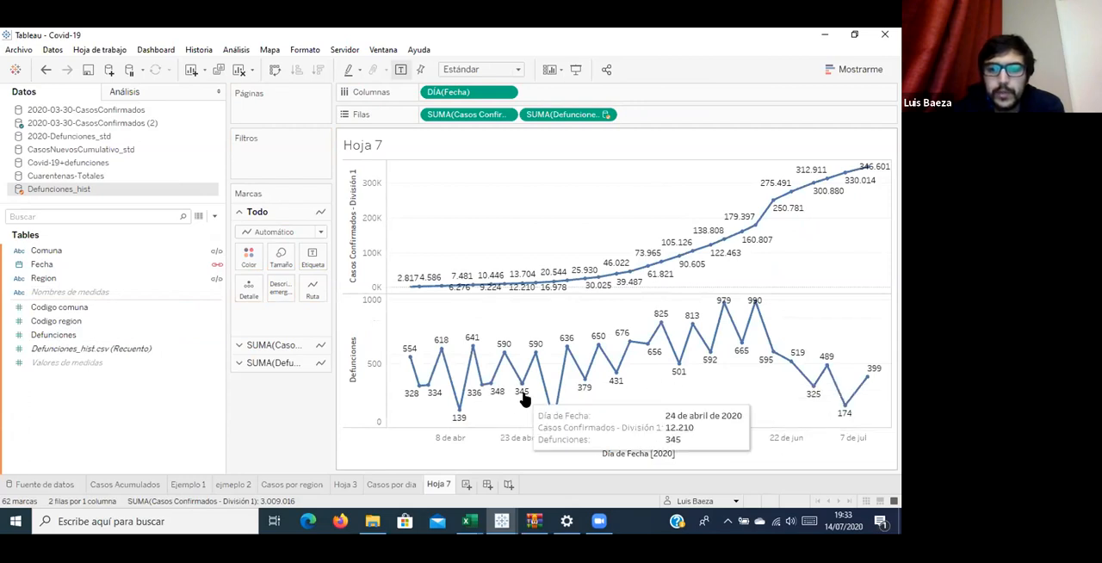
{"action": "left_click", "coordinate": [217, 268]}
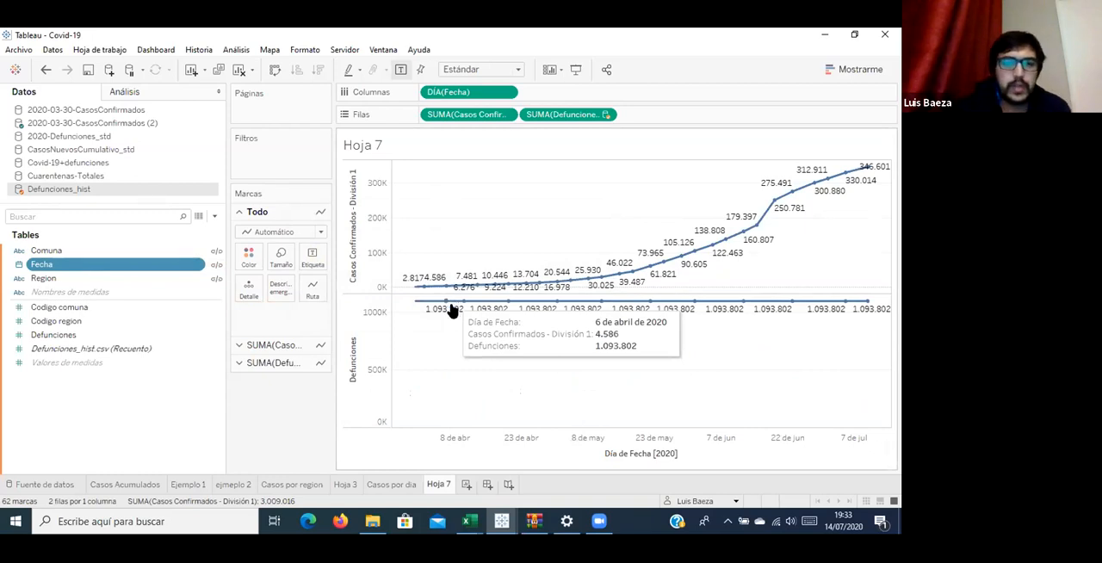
{"action": "left_click", "coordinate": [215, 265]}
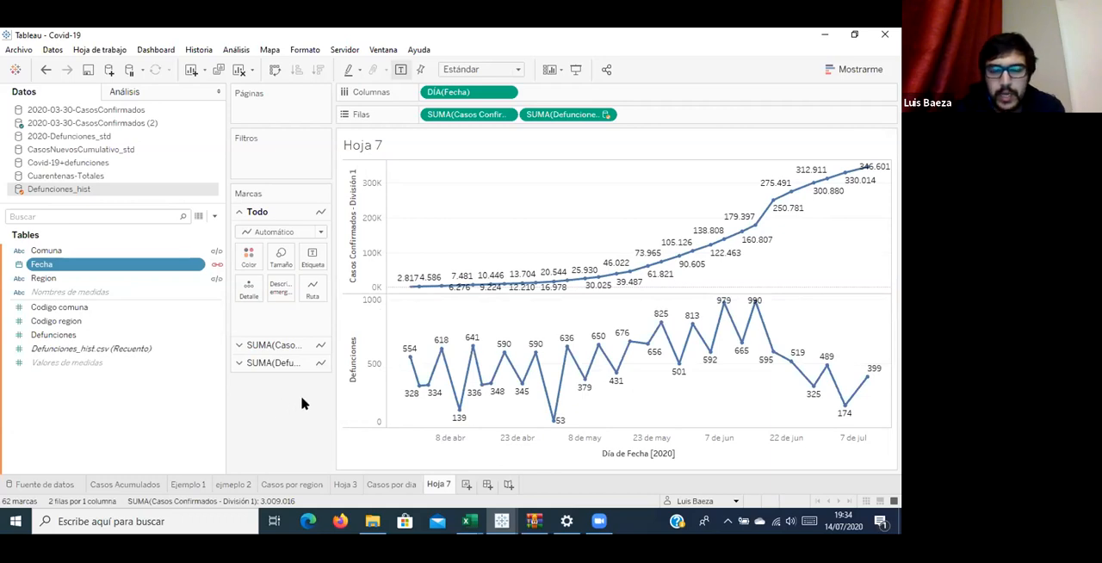
Change the Defunciones marks to bars and combine them with the confirmed-cases line on a dual axis.
{"action": "left_click", "coordinate": [359, 360]}
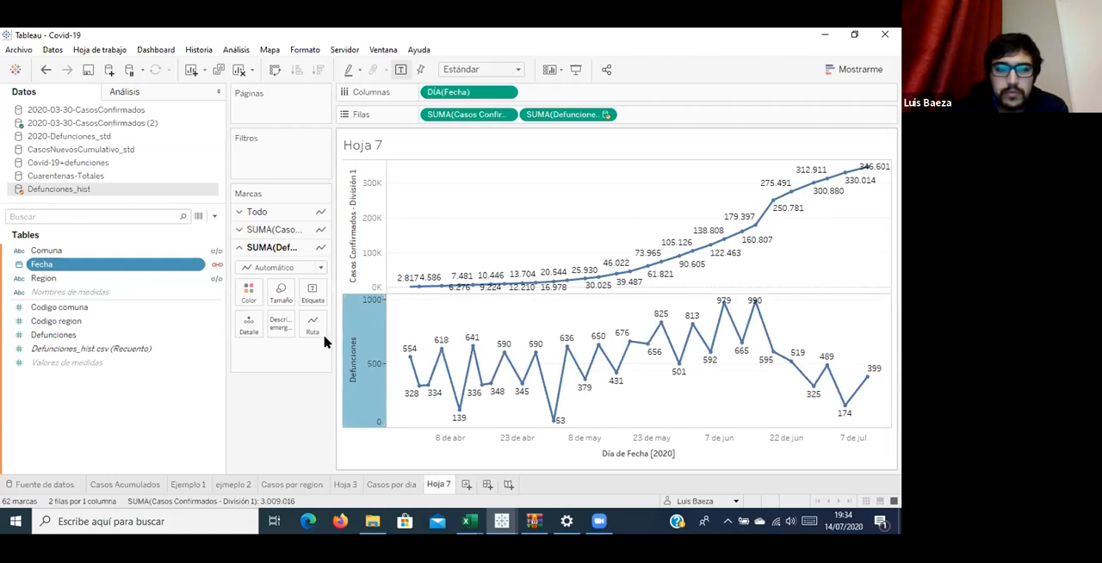
{"action": "left_click", "coordinate": [273, 266]}
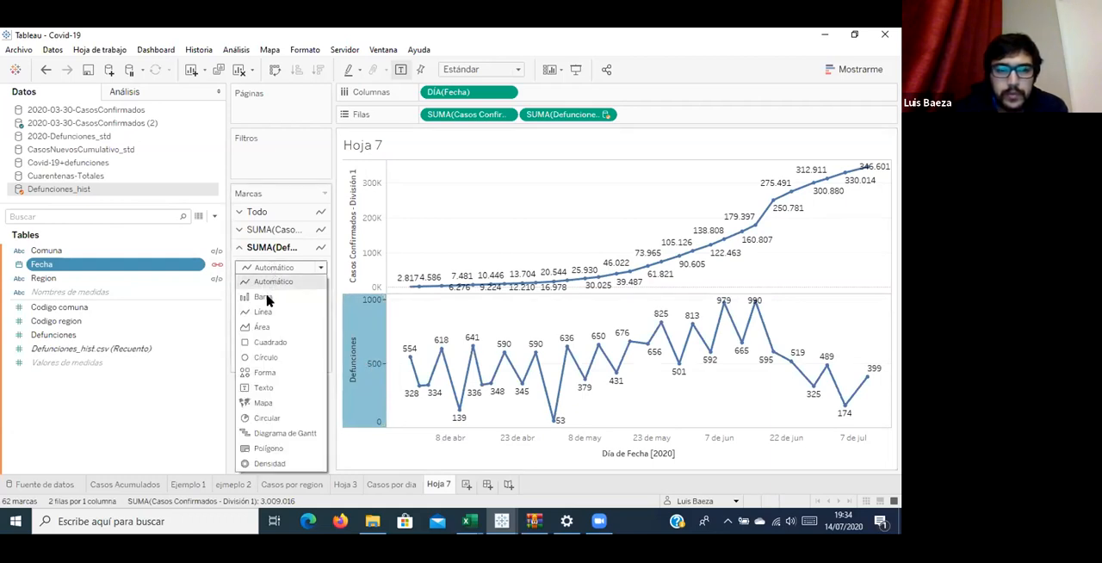
{"action": "left_click", "coordinate": [268, 297]}
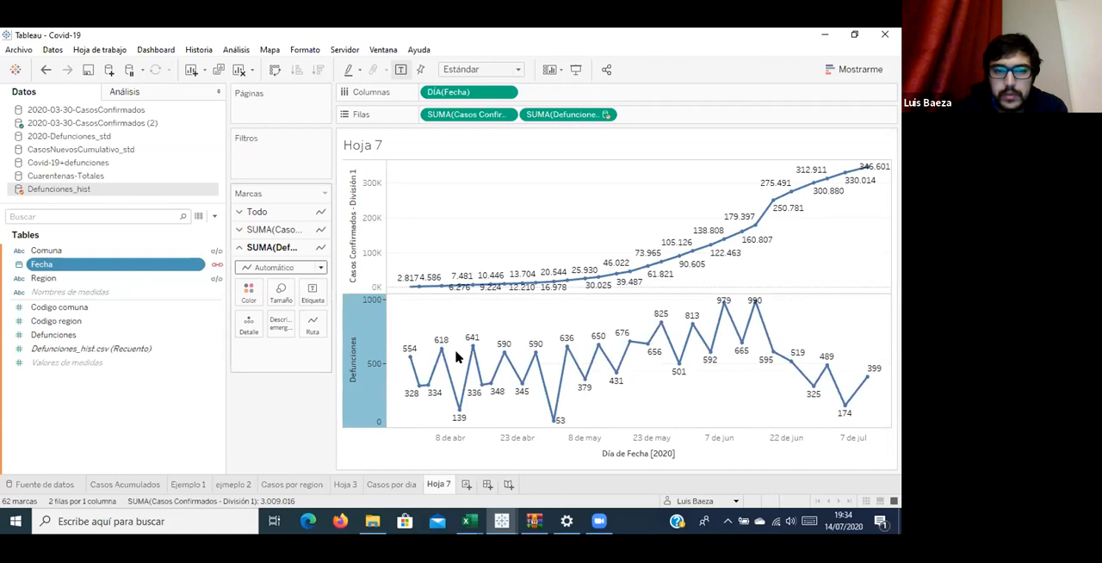
{"action": "right_click", "coordinate": [374, 372]}
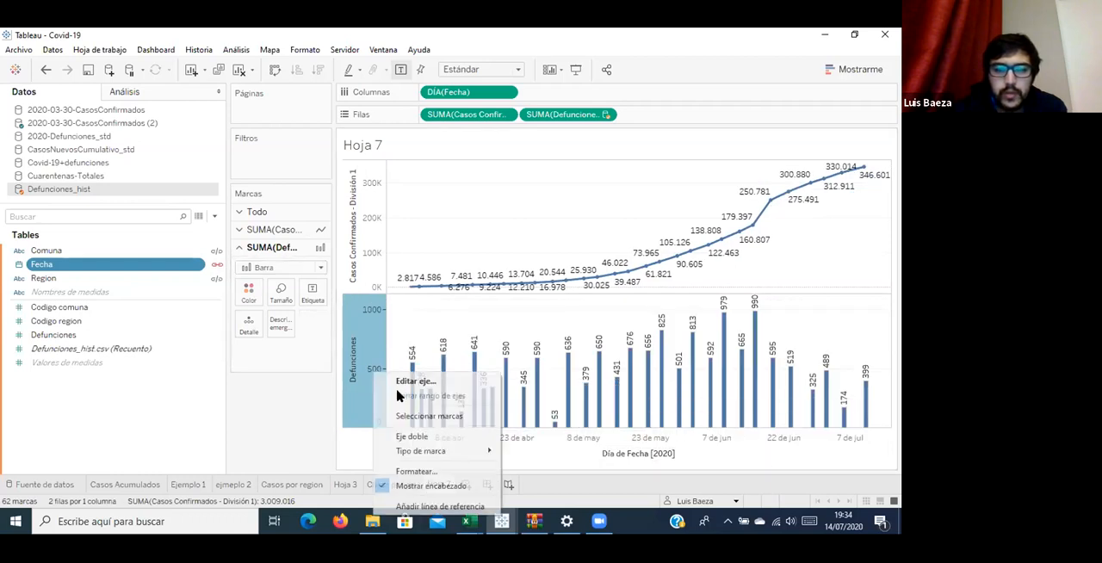
{"action": "left_click", "coordinate": [420, 437]}
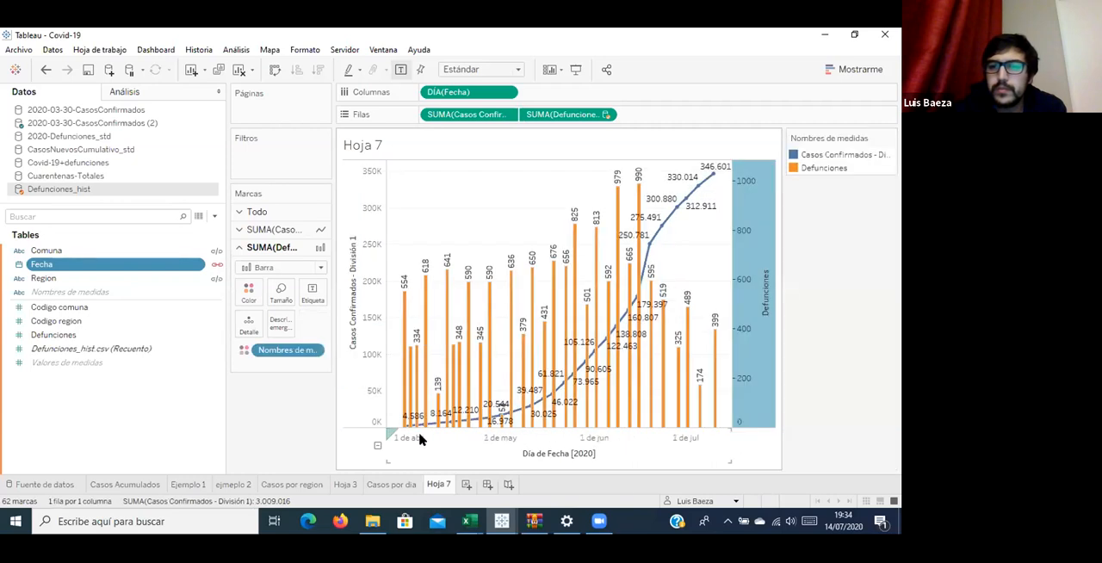
Put Defunciones ahead of Casos Confirmados in both the measure-names legend and the row order.
{"action": "left_click_drag", "start_coordinate": [854, 158], "coordinate": [862, 238]}
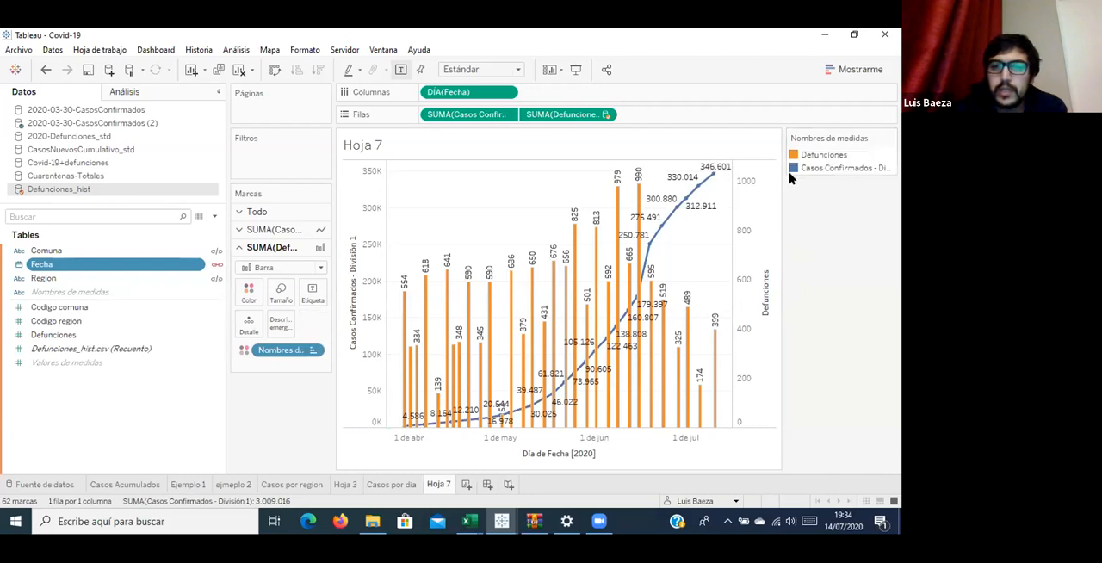
{"action": "left_click_drag", "start_coordinate": [472, 122], "coordinate": [859, 308]}
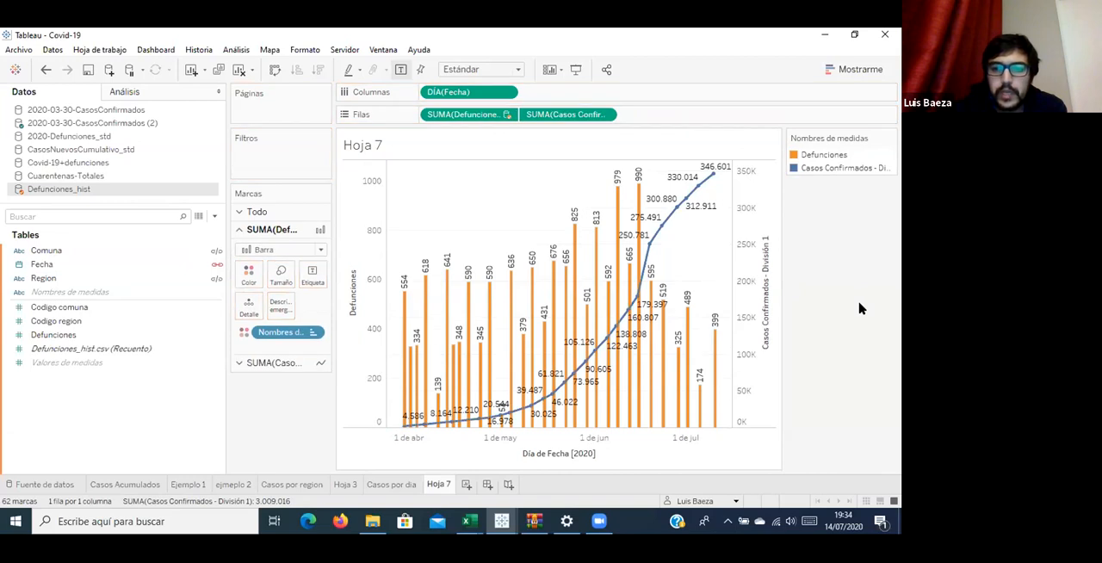
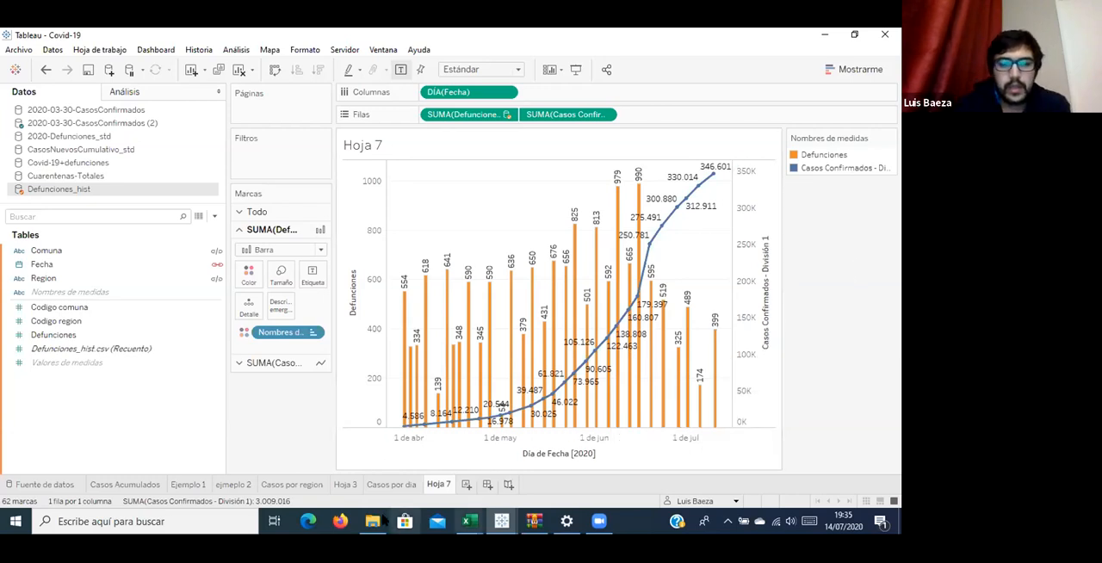
Rename the Hoja 7 sheet as "Casos confirmados/defunciones".
{"action": "double_click", "coordinate": [439, 485]}
{"action": "type", "text": "CAso"}
{"action": "key", "text": "BackSpace"}
{"action": "key", "text": "BackSpace"}
{"action": "key", "text": "BackSpace"}
{"action": "key", "text": "BackSpace"}
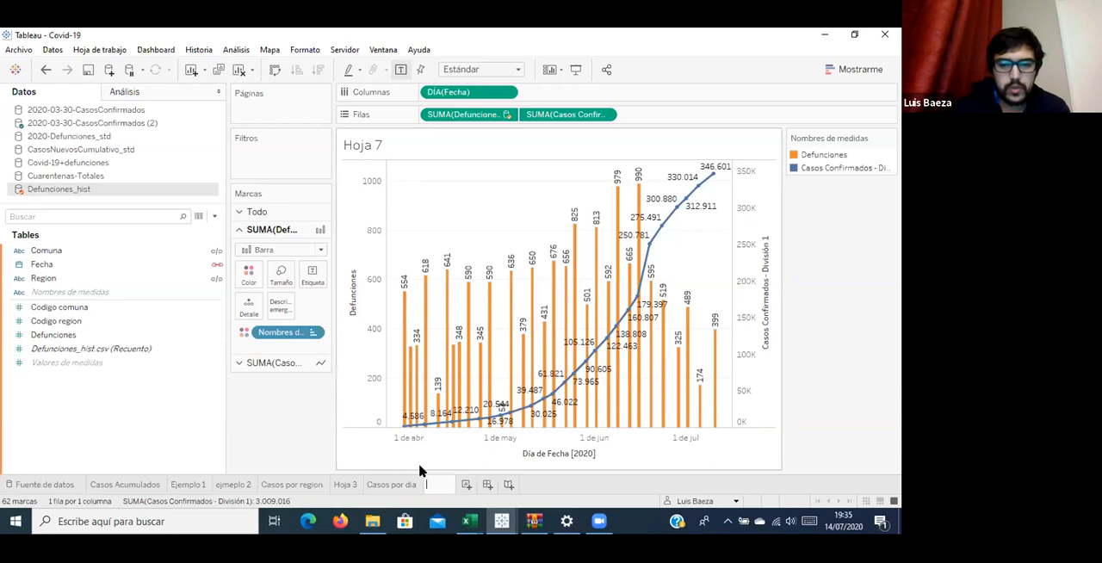
{"action": "type", "text": "Casos confior"}
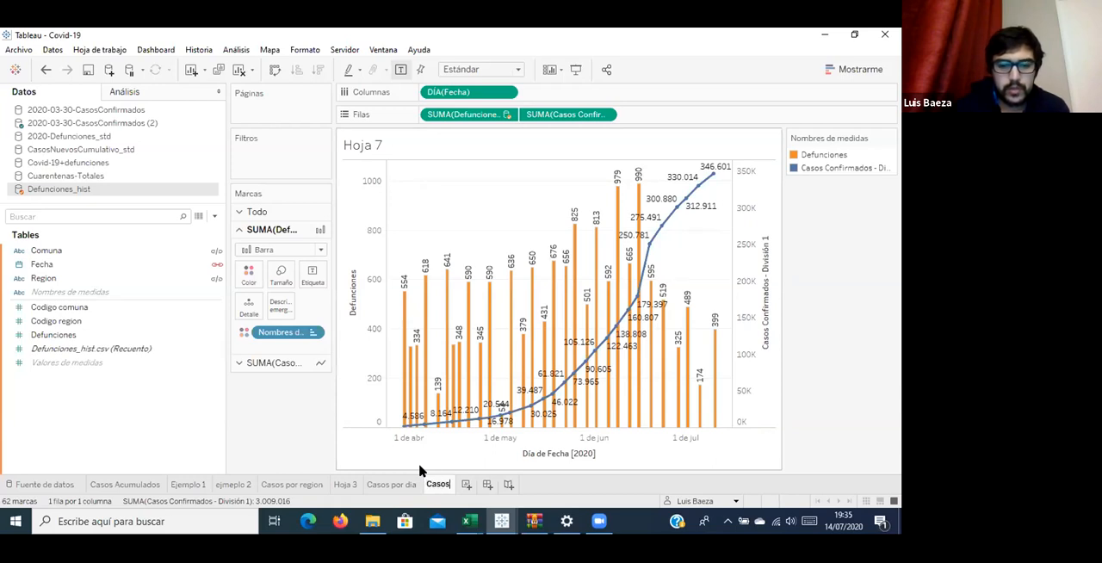
{"action": "key", "text": "BackSpace"}
{"action": "key", "text": "BackSpace"}
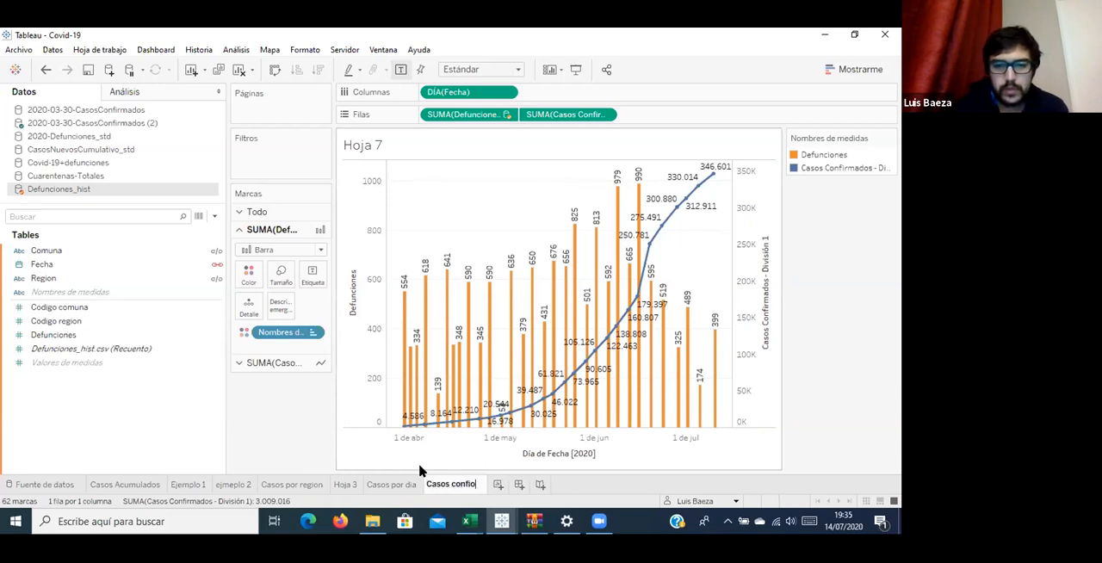
{"action": "type", "text": "rmados"}
{"action": "key", "text": "Return"}
{"action": "type", "text": "/defuci"}
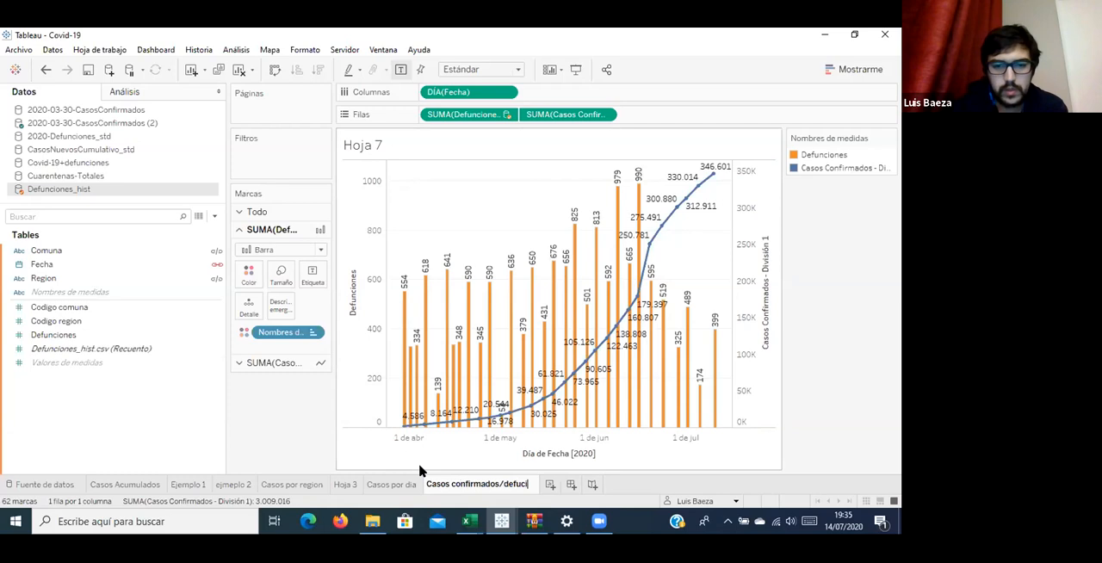
{"action": "key", "text": "BackSpace"}
{"action": "key", "text": "BackSpace"}
{"action": "type", "text": "nciones"}
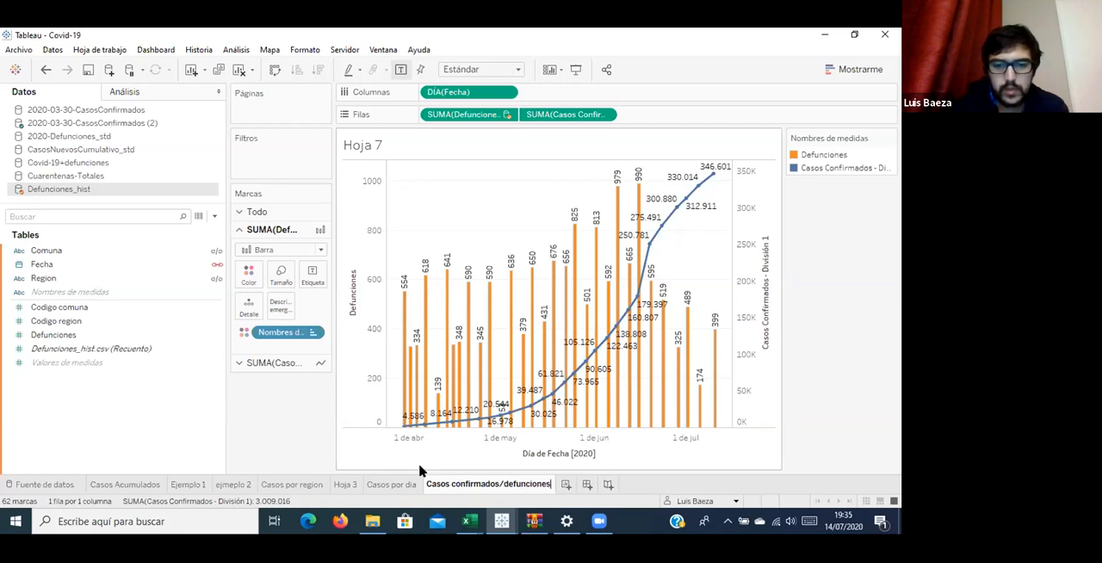
{"action": "key", "text": "Return"}
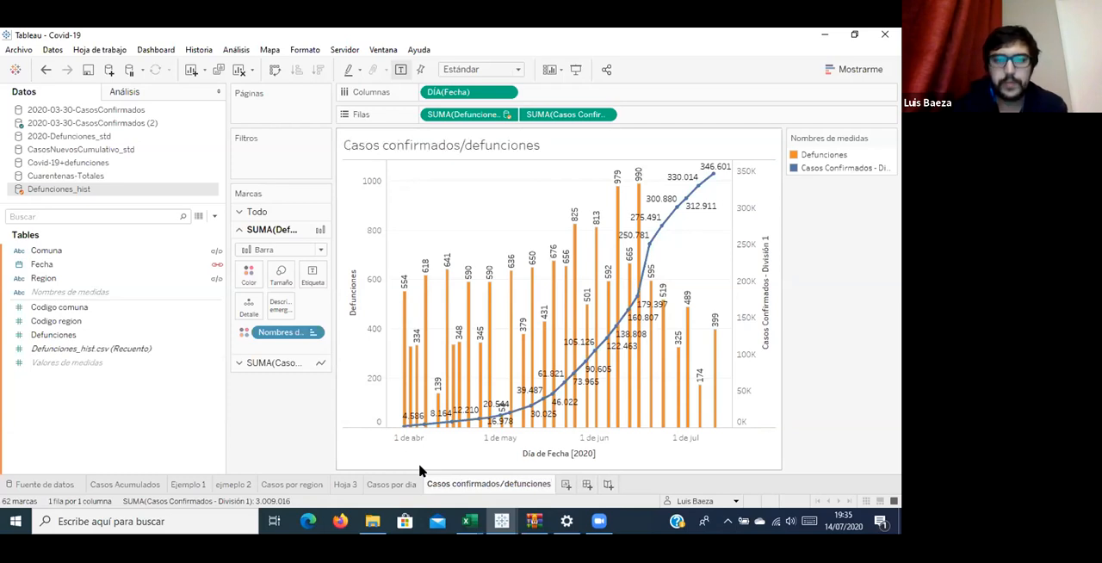
Create a new worksheet charting the sum of Defunciones from Defunciones_hist by continuous month of Fecha.
{"action": "left_click", "coordinate": [566, 485]}
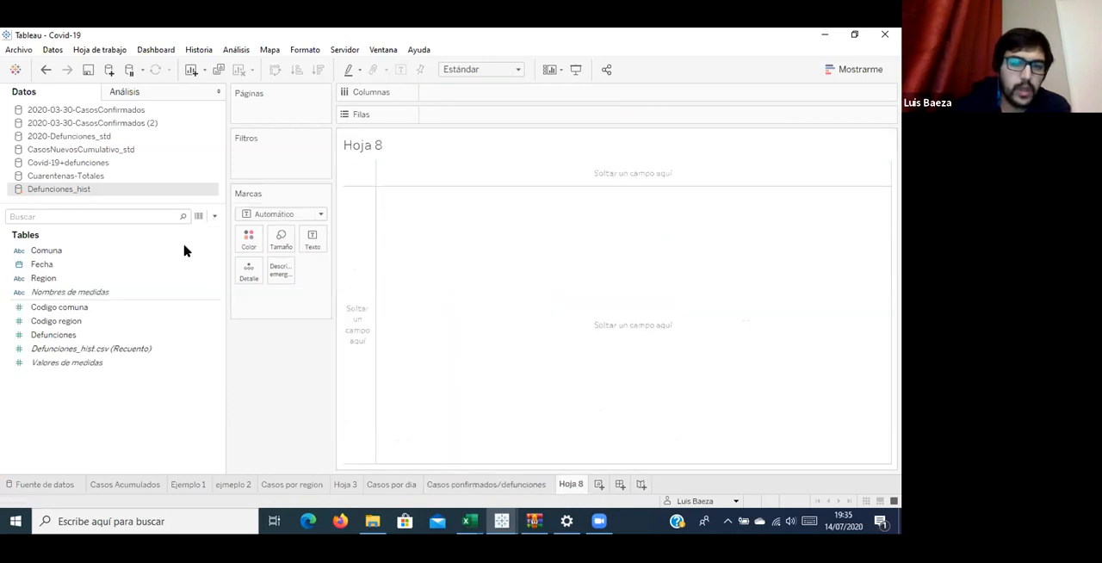
{"action": "left_click_drag", "start_coordinate": [84, 266], "coordinate": [513, 101]}
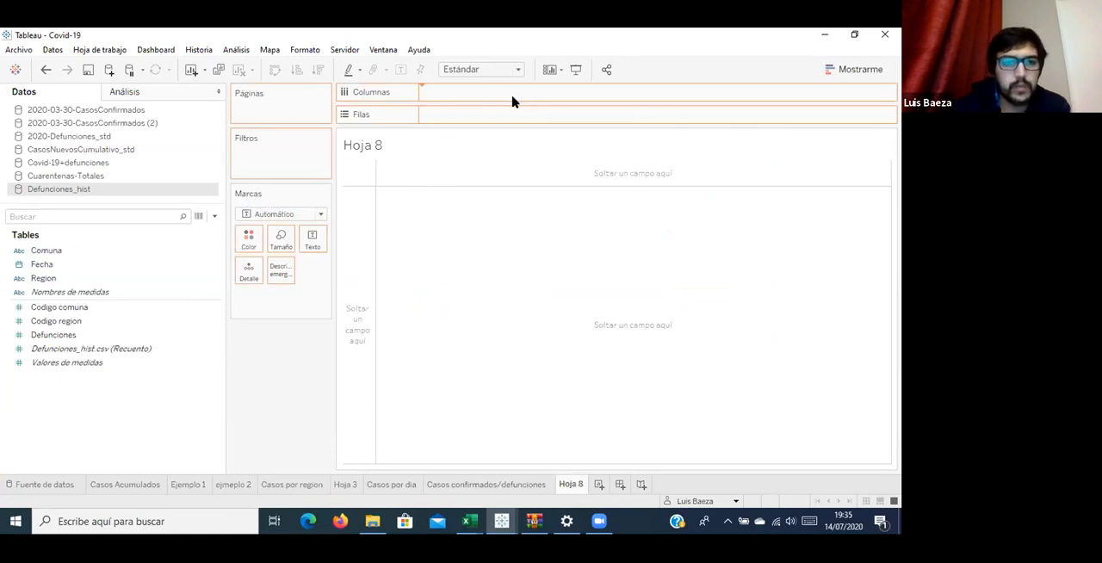
{"action": "left_click_drag", "start_coordinate": [60, 337], "coordinate": [515, 118]}
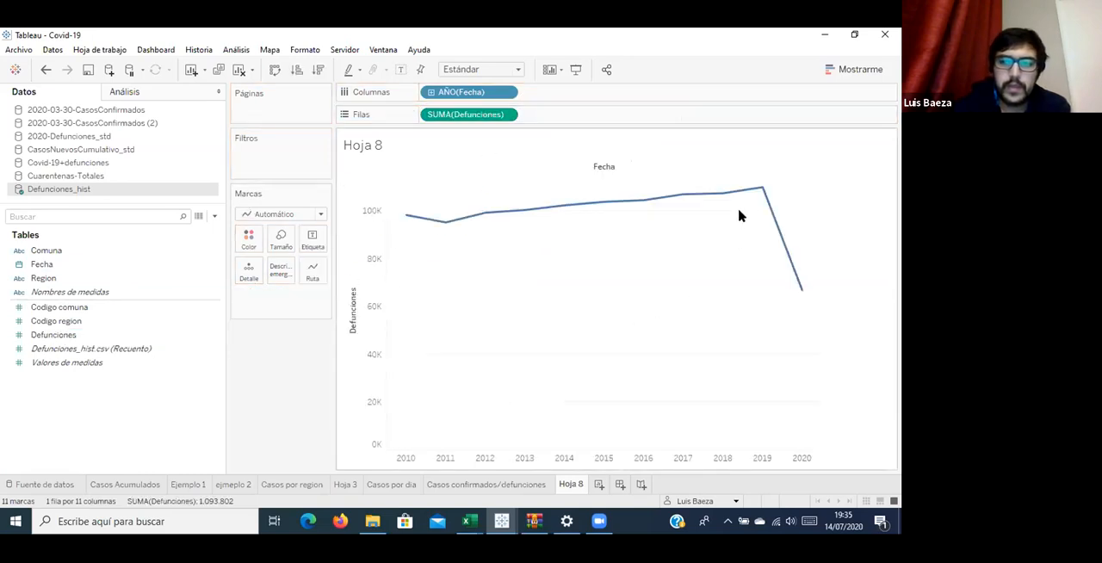
{"action": "left_click", "coordinate": [511, 93]}
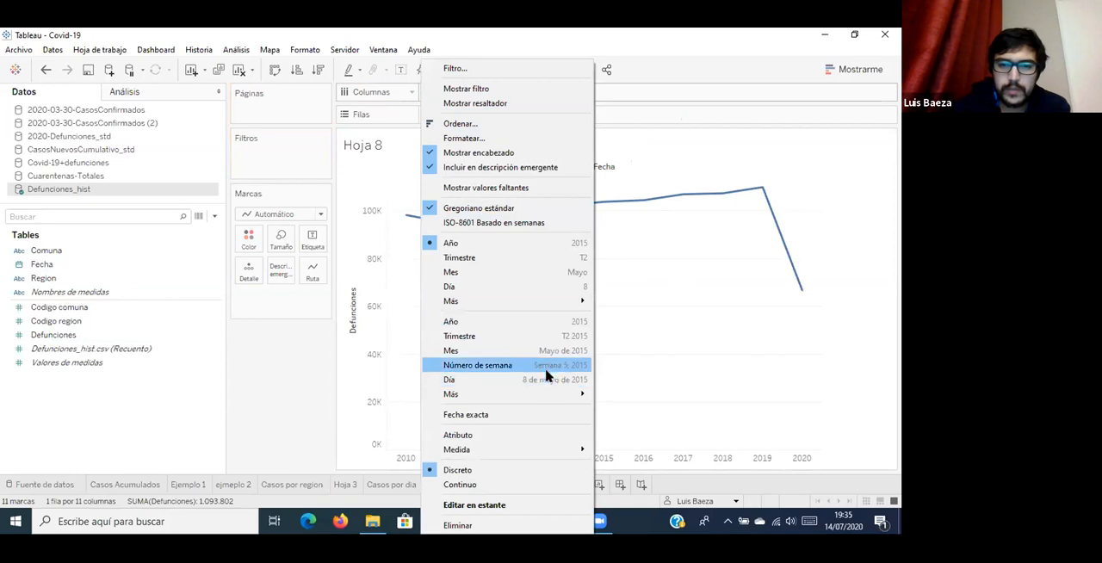
{"action": "left_click", "coordinate": [545, 357]}
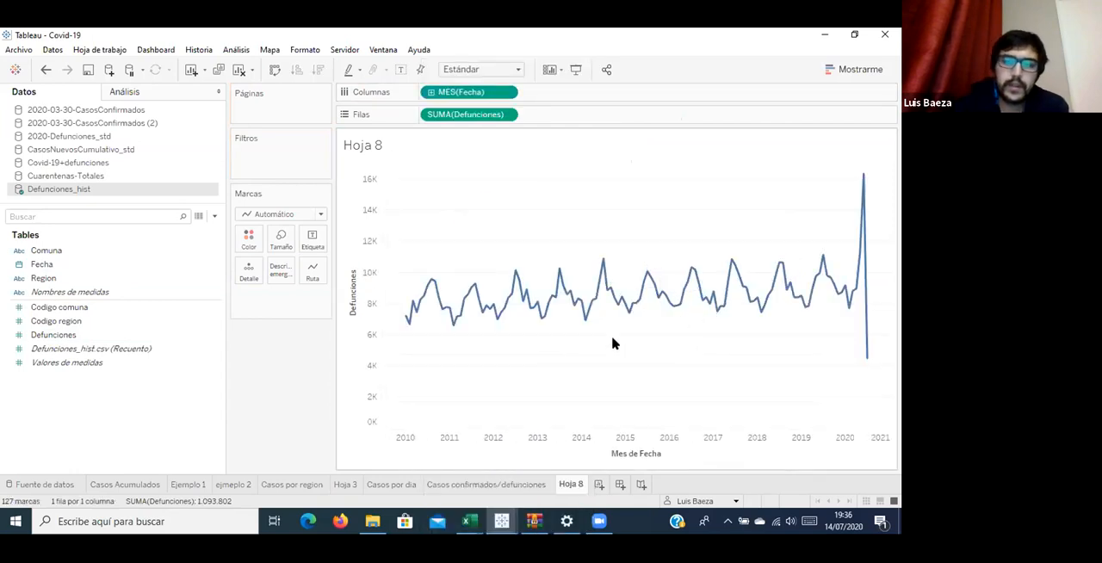
Examine the monthly deaths line from 2010 to 2020, comparing the winter peaks of earlier years with the 2020 peak and its last point.
{"action": "mouse_move", "coordinate": [449, 298]}
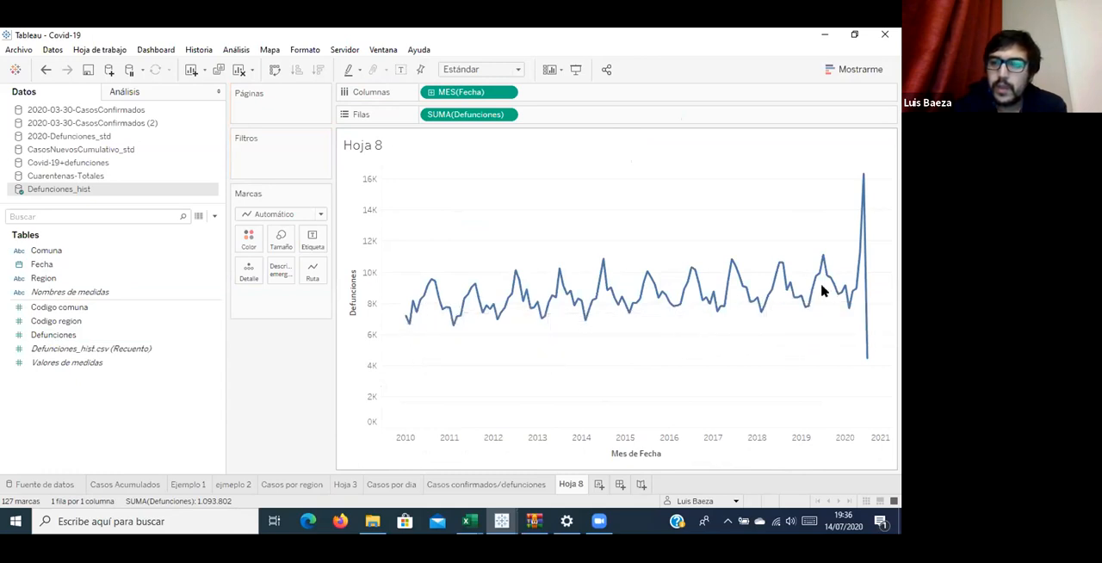
{"action": "mouse_move", "coordinate": [864, 176]}
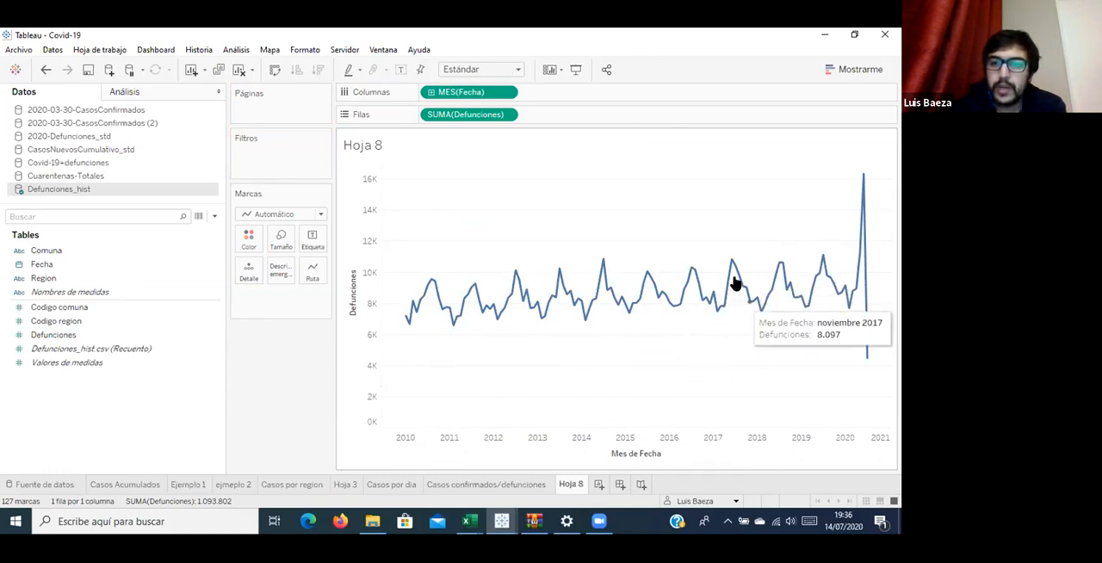
{"action": "mouse_move", "coordinate": [731, 267]}
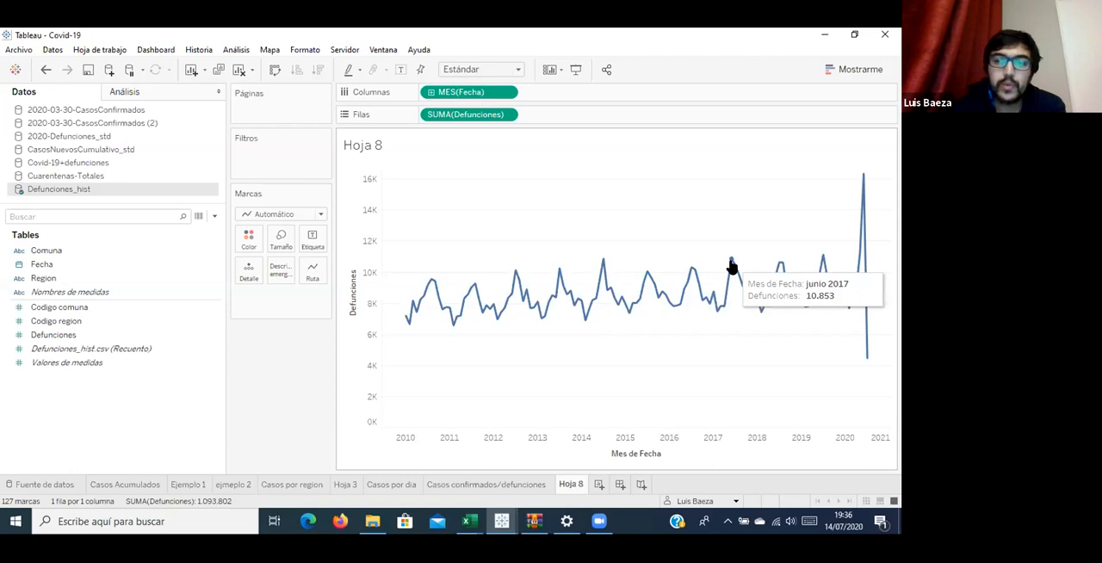
{"action": "mouse_move", "coordinate": [690, 273]}
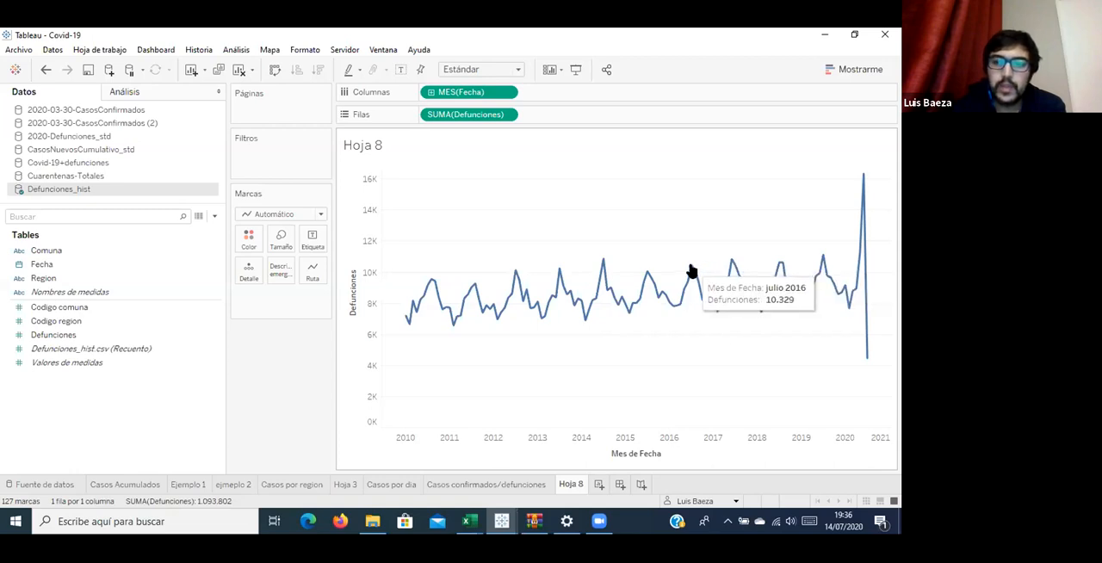
{"action": "mouse_move", "coordinate": [603, 264]}
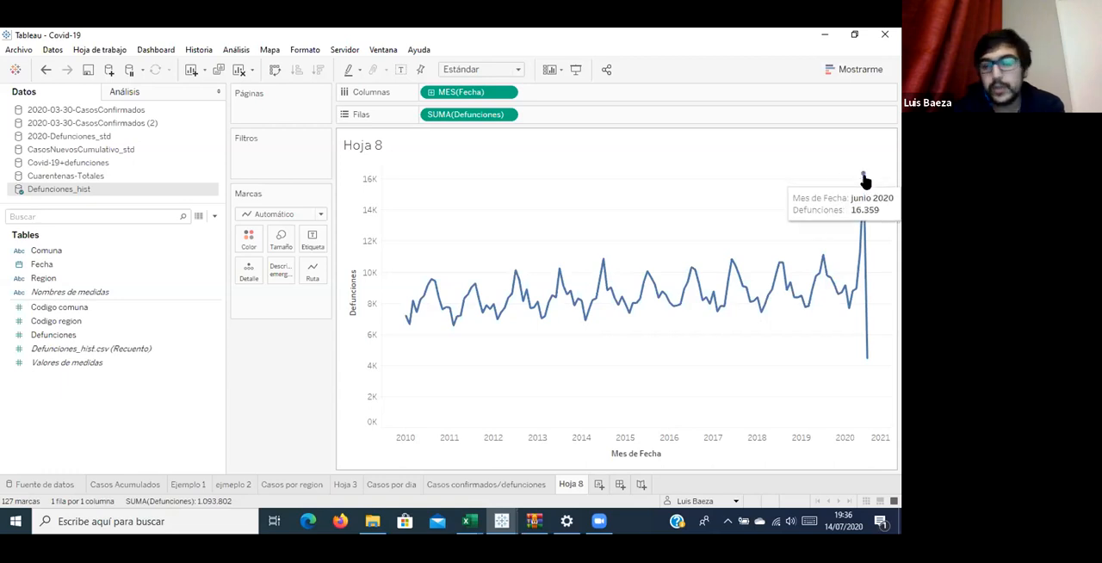
{"action": "mouse_move", "coordinate": [867, 351]}
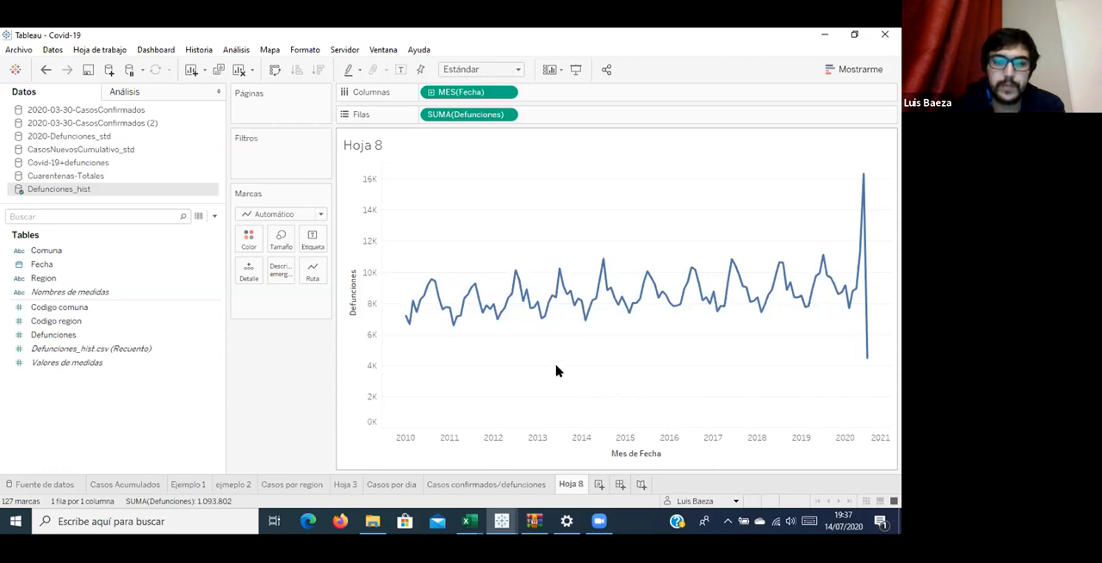
{"action": "mouse_move", "coordinate": [524, 301]}
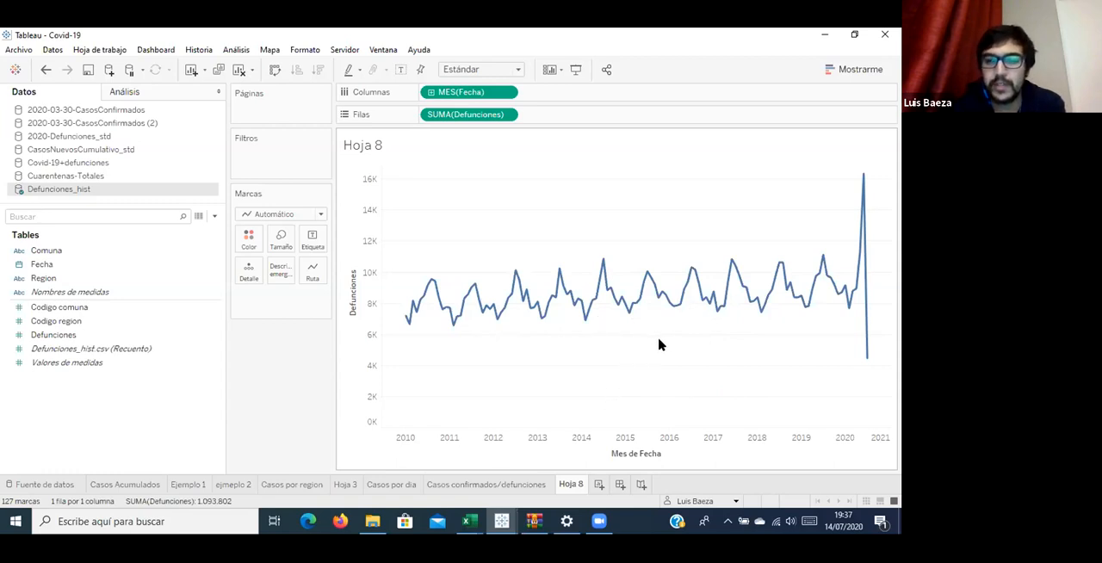
{"action": "mouse_move", "coordinate": [733, 286]}
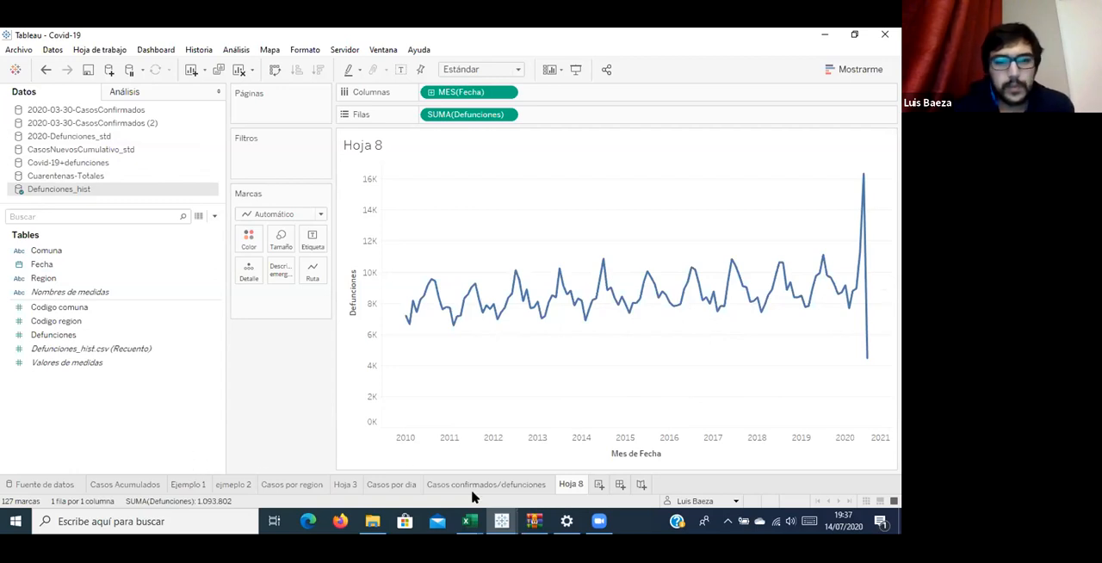
Review the Casos confirmados/defunciones chart and open its 2020-03-30-CasosConfirmados (2) data source for editing to inspect the columns.
{"action": "left_click", "coordinate": [524, 486]}
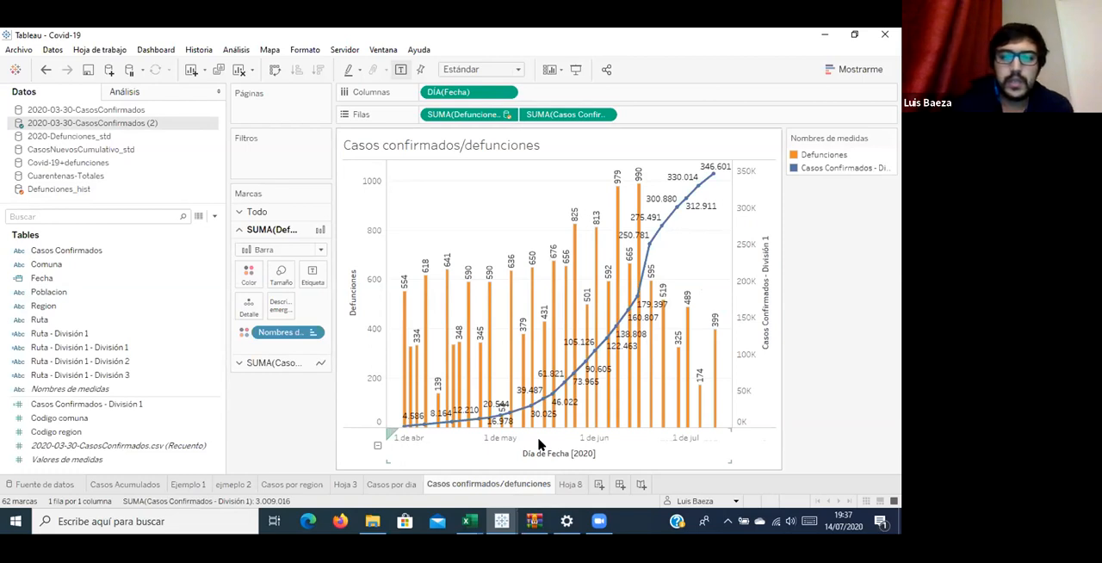
{"action": "mouse_move", "coordinate": [475, 409]}
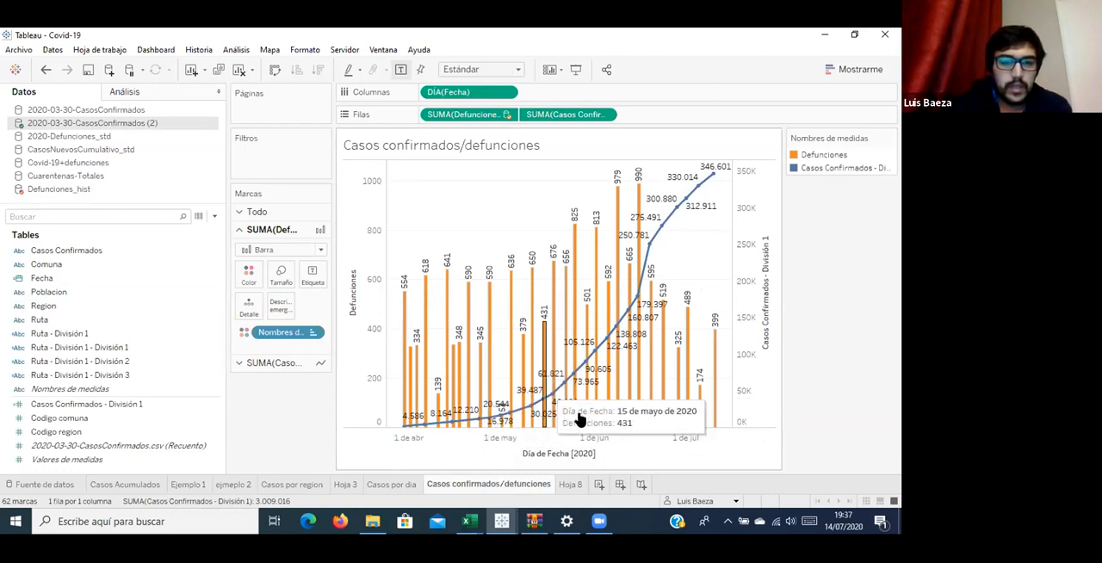
{"action": "right_click", "coordinate": [78, 125]}
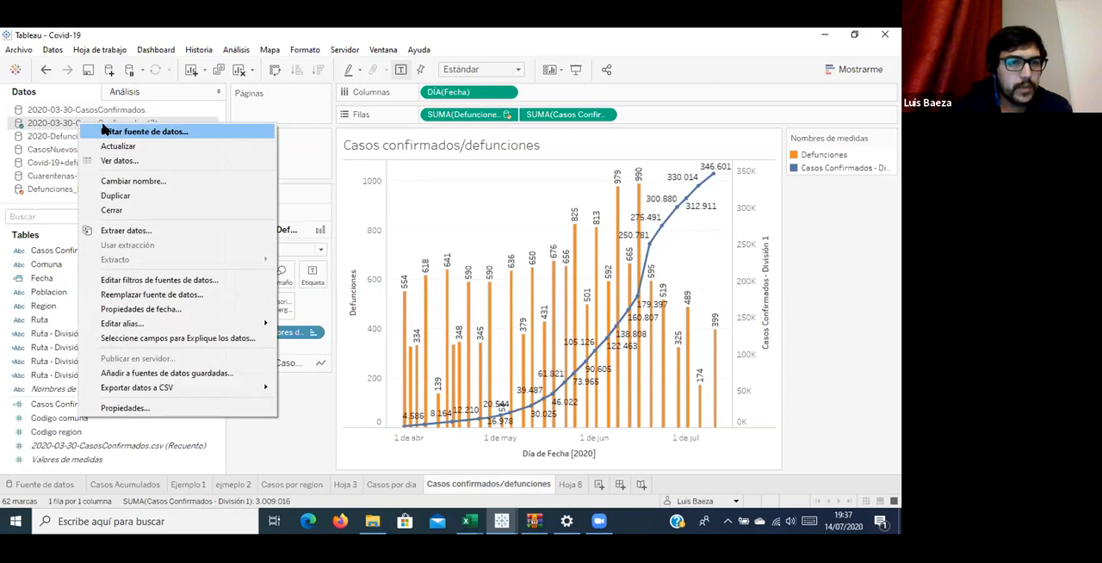
{"action": "left_click", "coordinate": [105, 130]}
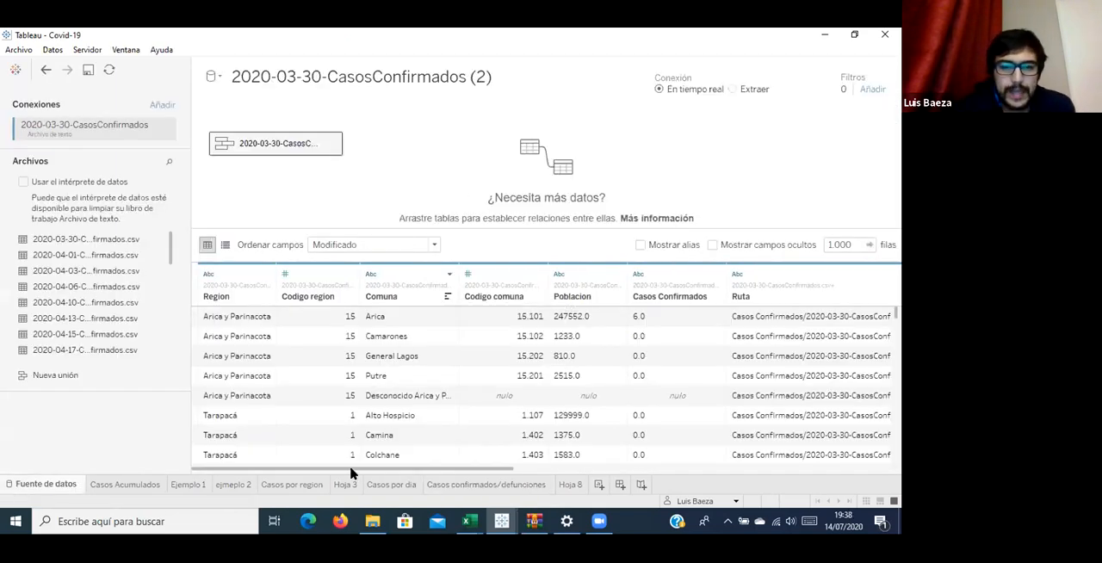
{"action": "left_click_drag", "start_coordinate": [397, 467], "coordinate": [181, 457]}
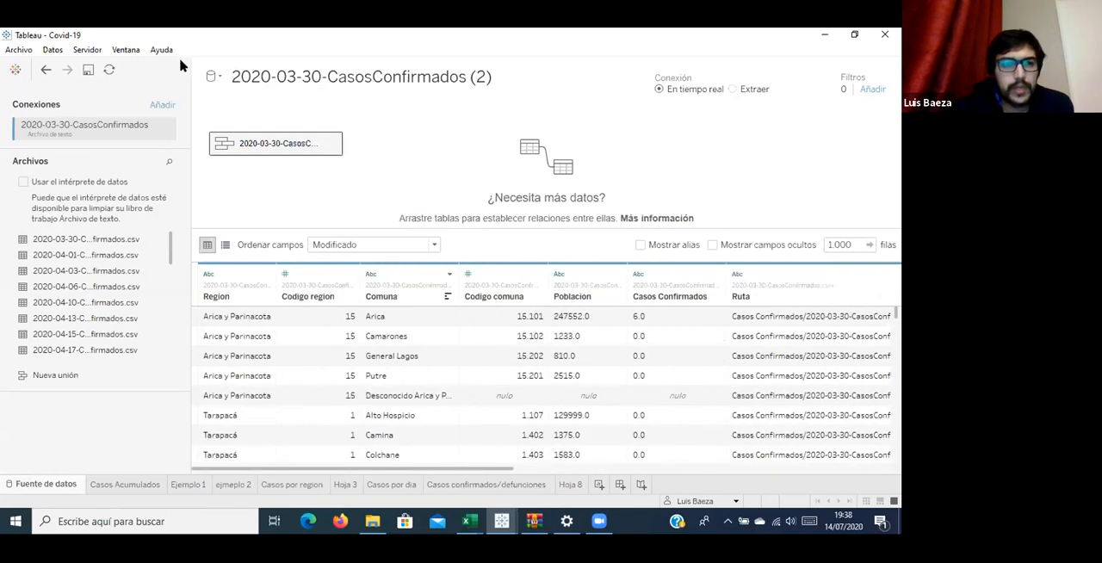
{"action": "left_click", "coordinate": [162, 105]}
{"action": "left_click", "coordinate": [262, 332]}
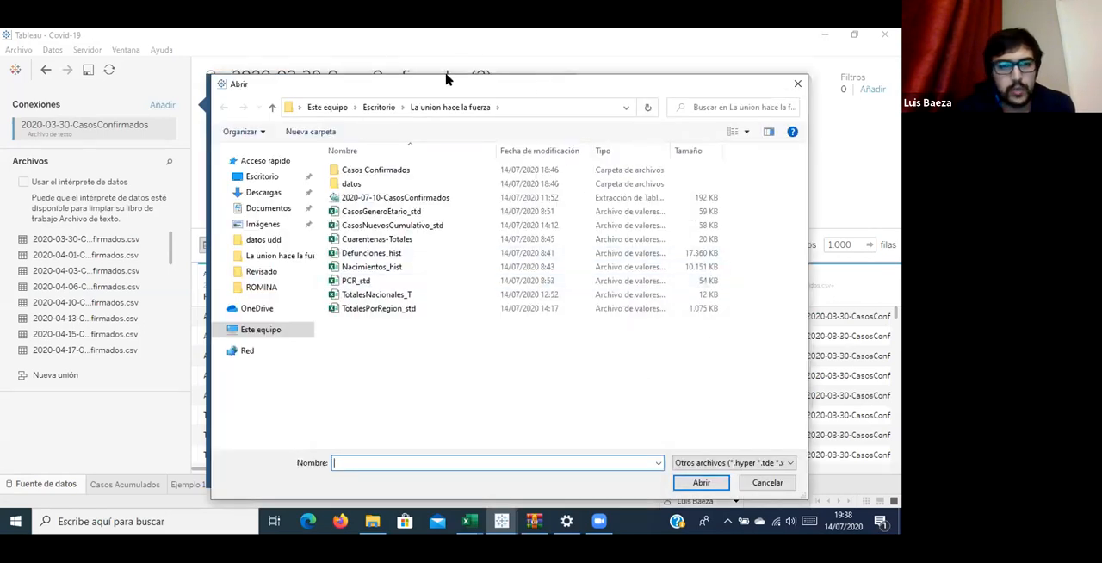
{"action": "left_click_drag", "start_coordinate": [446, 75], "coordinate": [360, 56]}
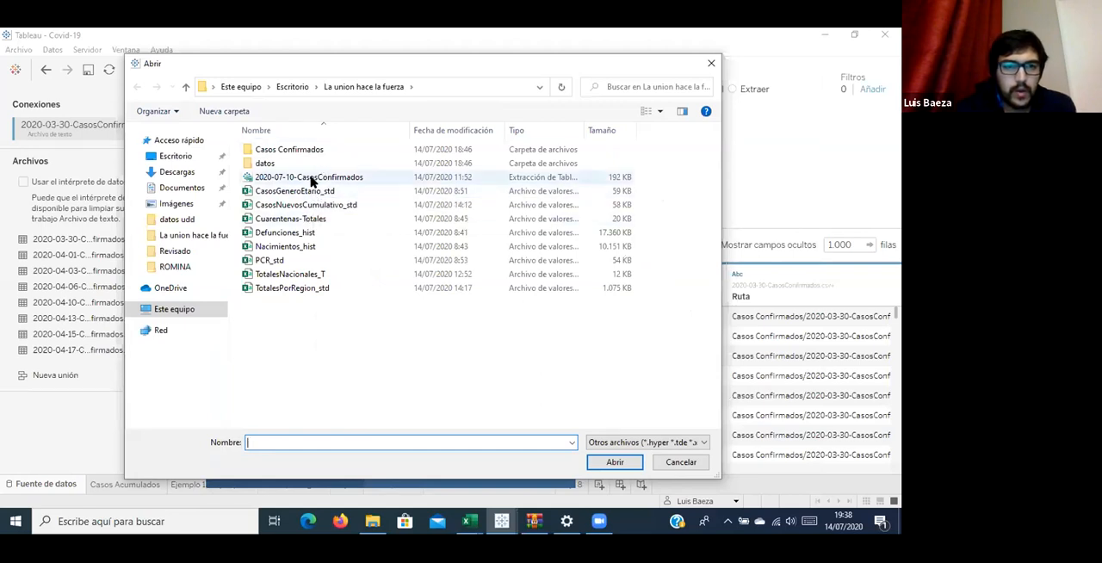
{"action": "left_click", "coordinate": [711, 63]}
{"action": "left_click", "coordinate": [643, 123]}
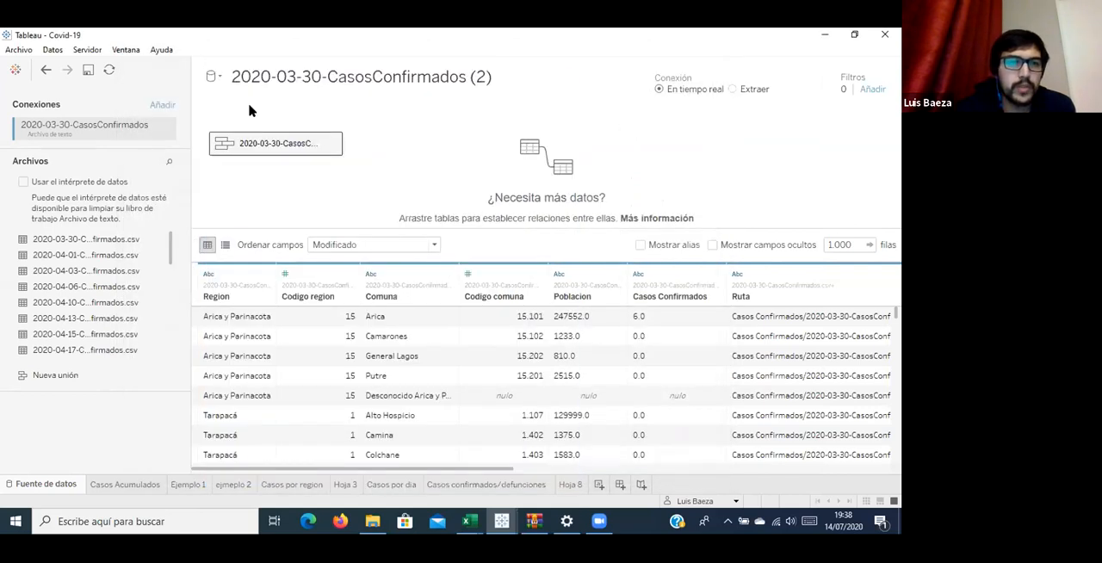
Add the Covid-19_std file from the Defunciones folder inside datos as a new data source.
{"action": "left_click", "coordinate": [53, 49]}
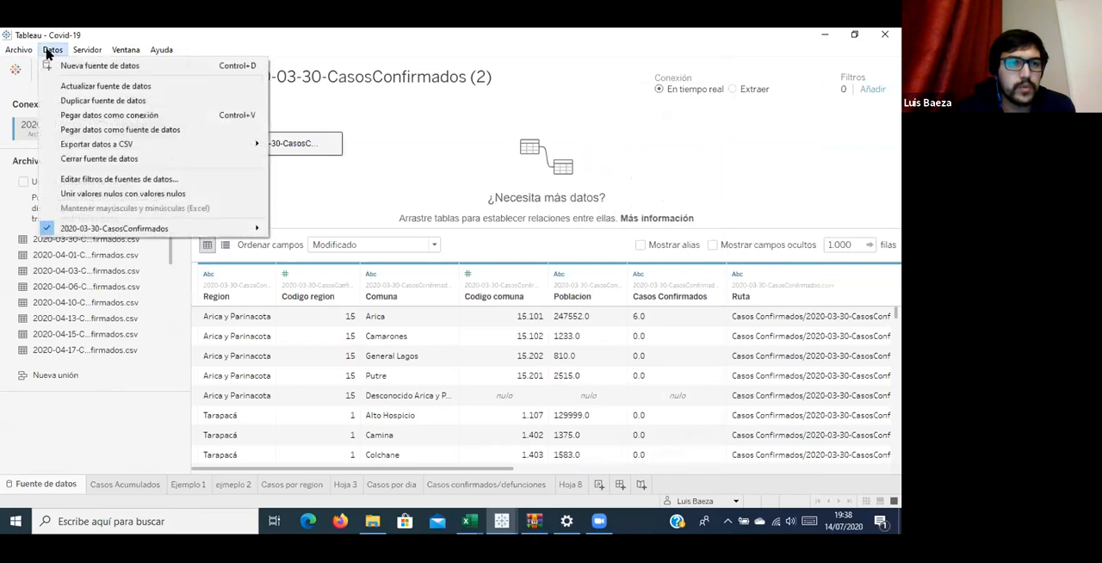
{"action": "left_click", "coordinate": [91, 67]}
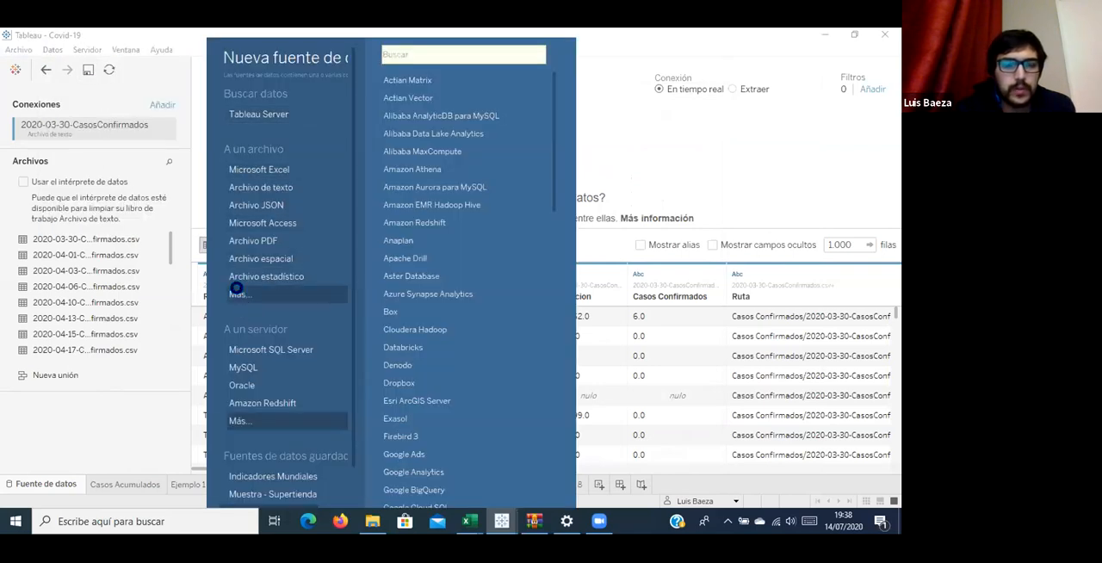
{"action": "left_click", "coordinate": [238, 293]}
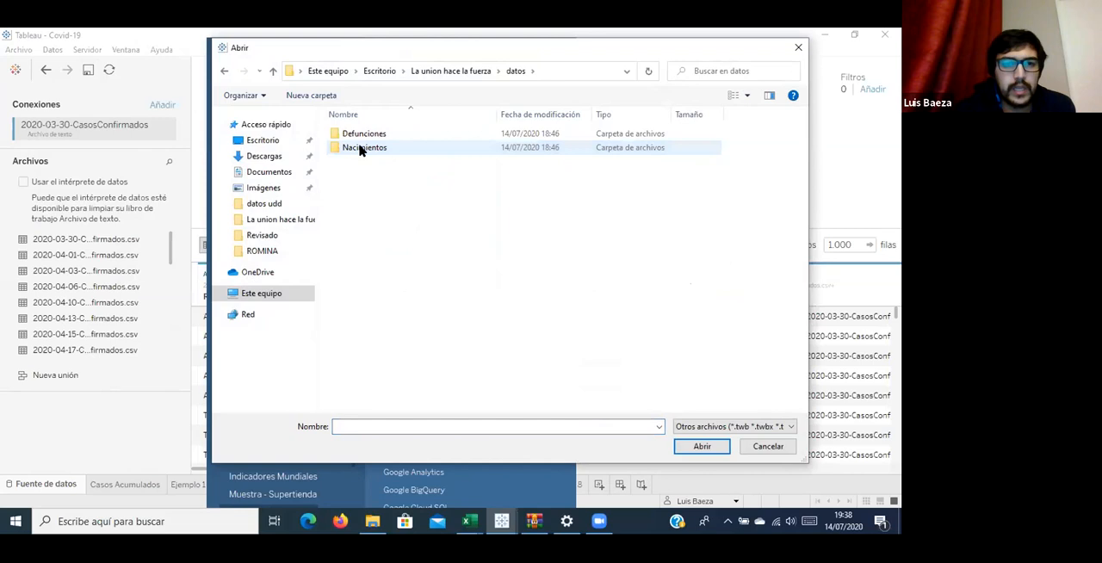
{"action": "double_click", "coordinate": [363, 135]}
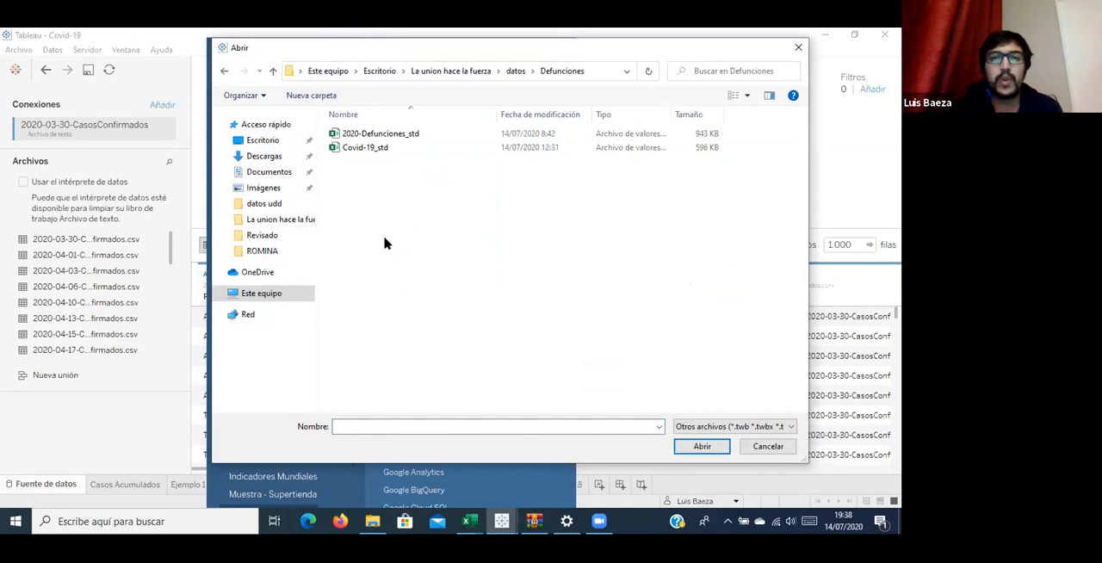
{"action": "left_click", "coordinate": [345, 148]}
{"action": "left_click", "coordinate": [696, 447]}
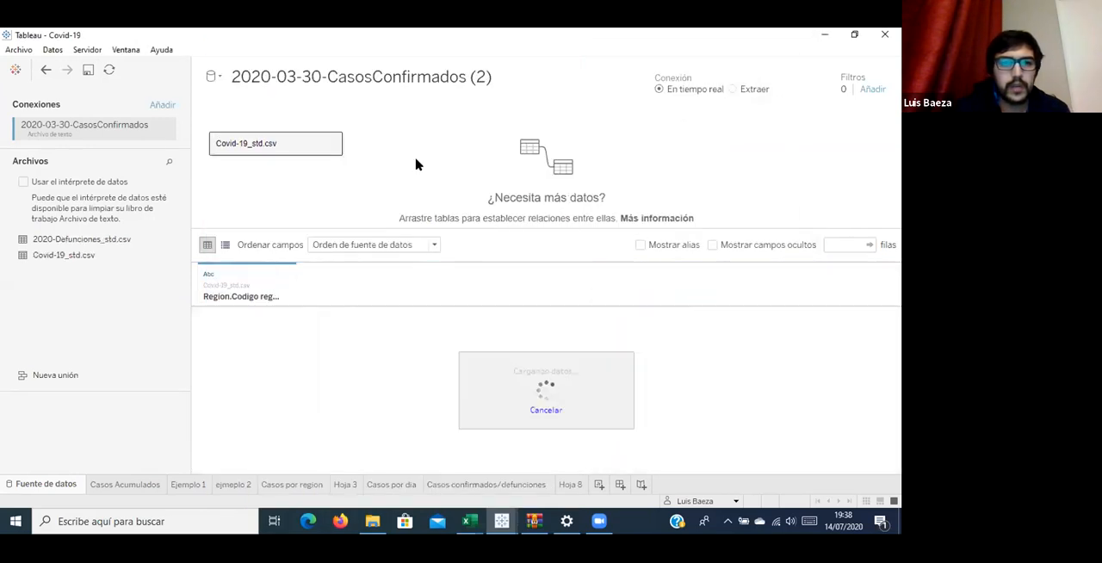
Set the field separator of the Covid-19_std.csv text file to Coma.
{"action": "left_click", "coordinate": [334, 144]}
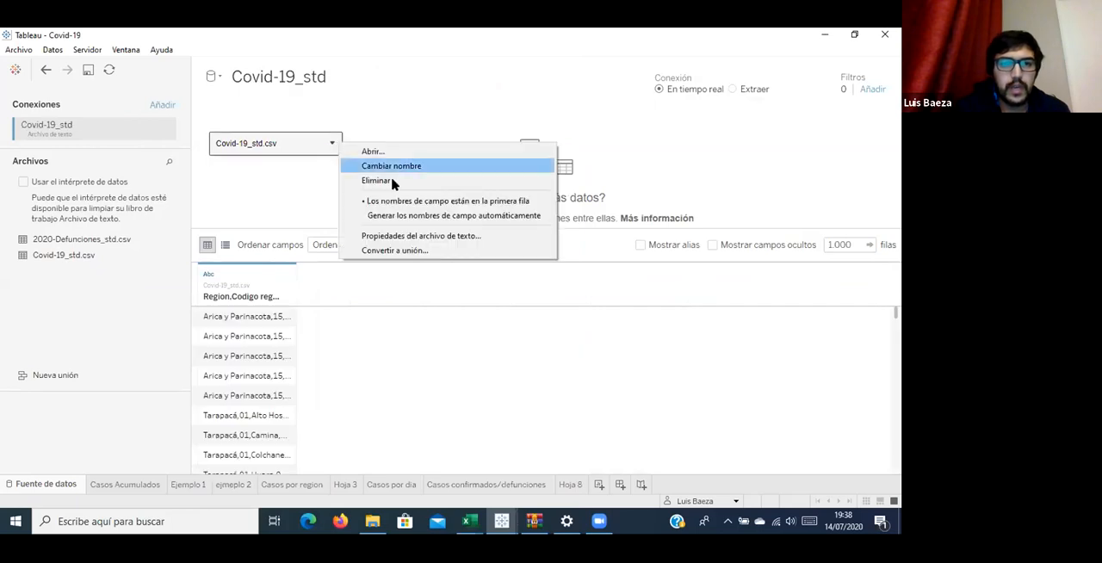
{"action": "left_click", "coordinate": [439, 235]}
{"action": "left_click", "coordinate": [510, 158]}
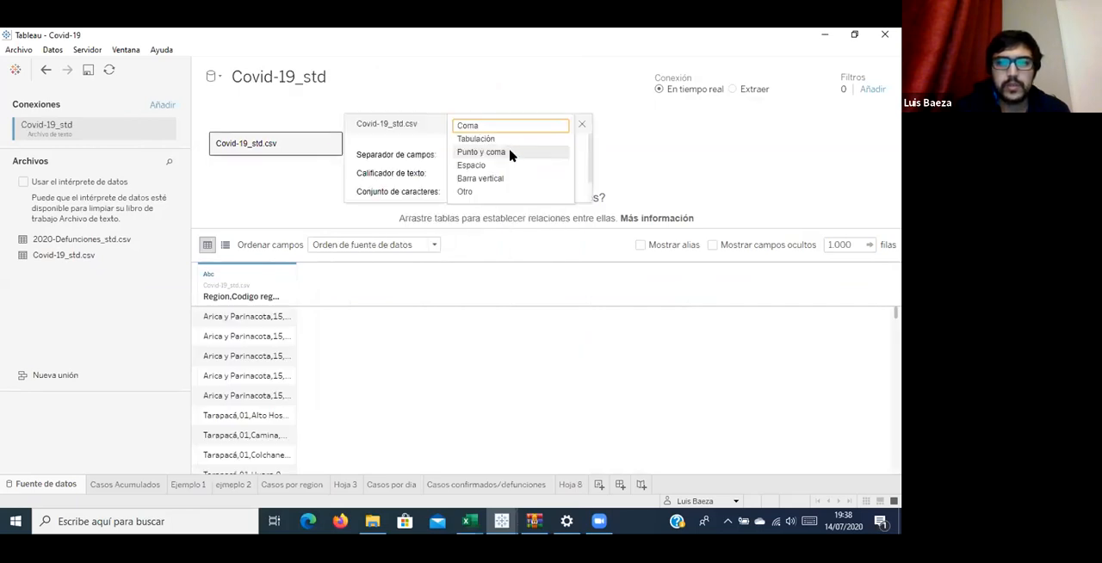
{"action": "left_click", "coordinate": [510, 125]}
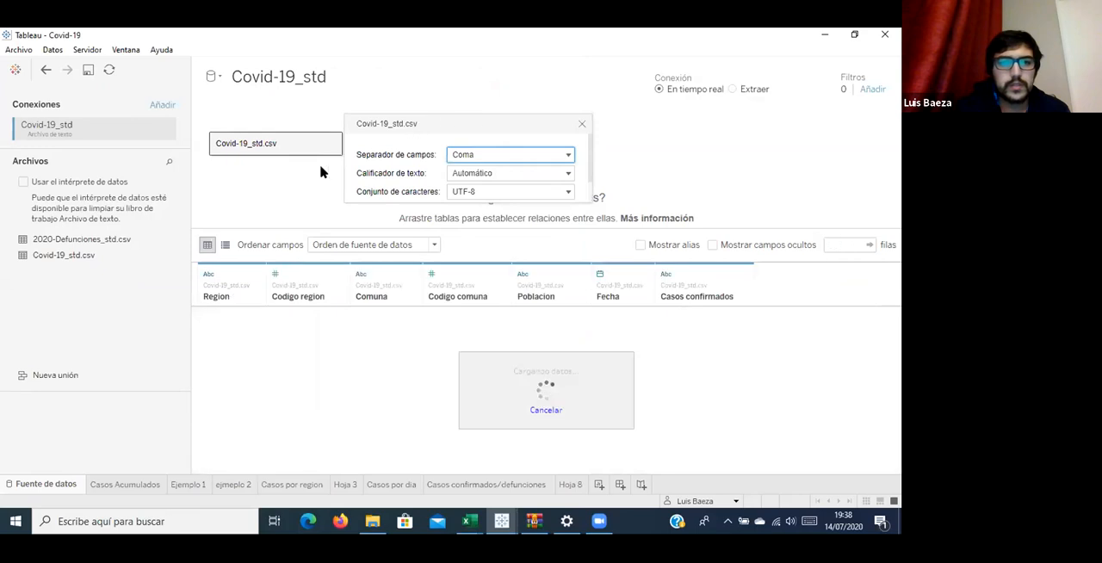
Add the 2020-Defunciones_std text file as a second connection in the Covid-19_std data source.
{"action": "left_click", "coordinate": [582, 125]}
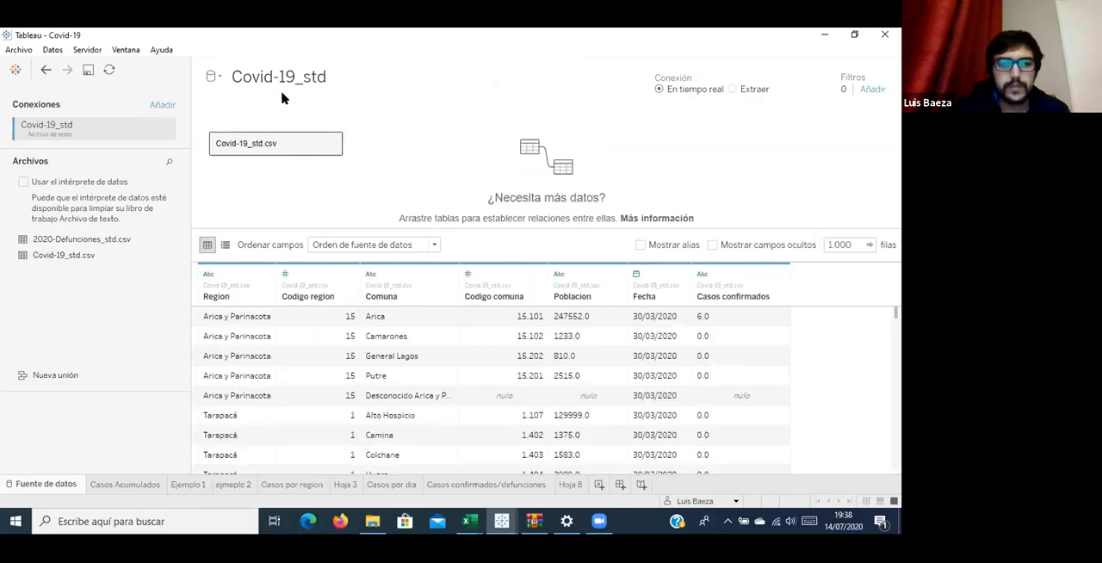
{"action": "left_click", "coordinate": [164, 105]}
{"action": "left_click", "coordinate": [274, 338]}
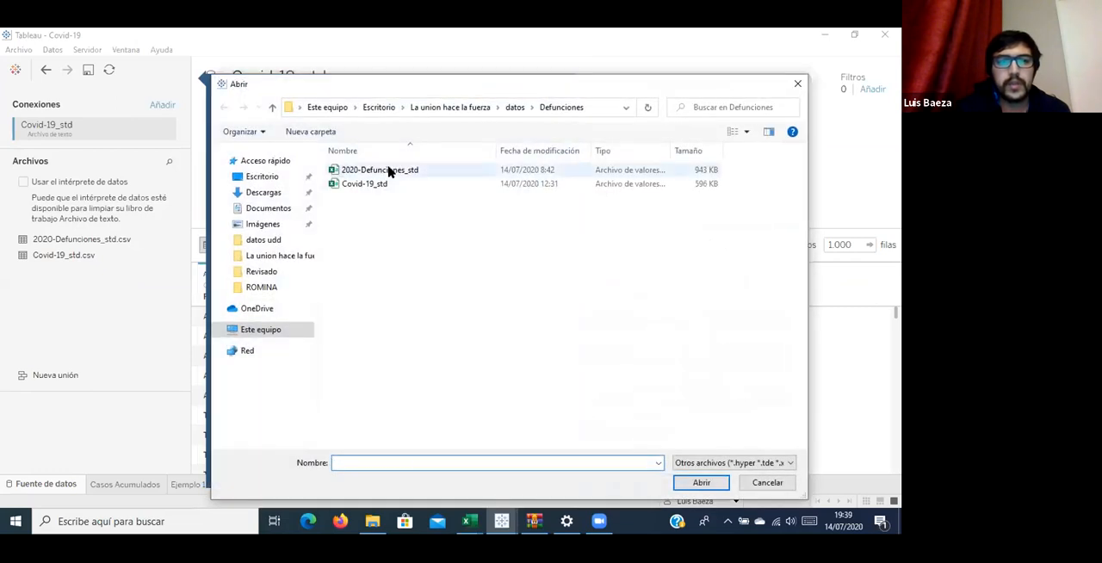
{"action": "double_click", "coordinate": [388, 170]}
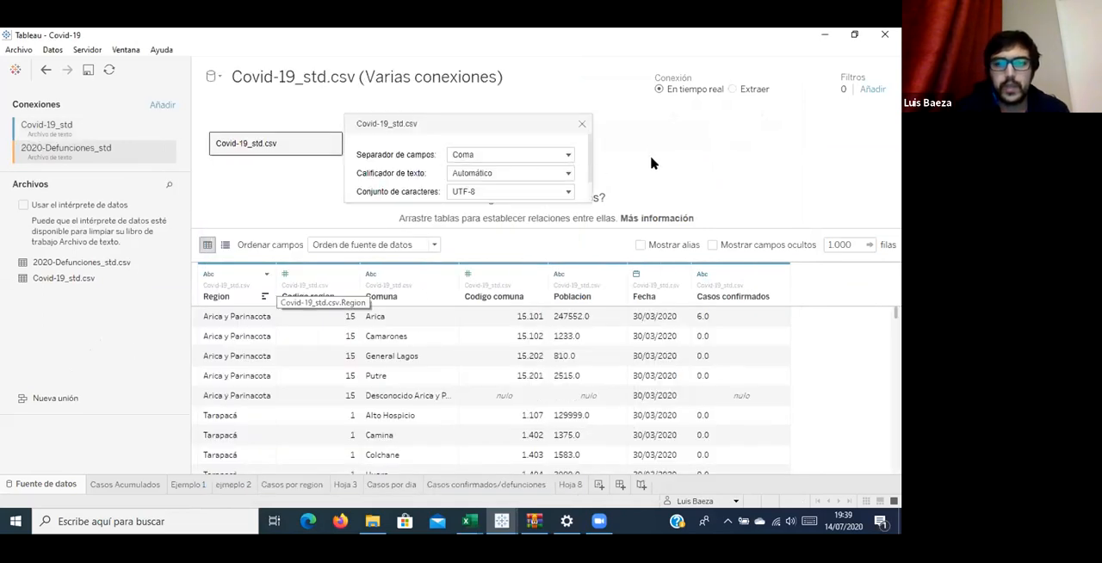
{"action": "left_click", "coordinate": [580, 125]}
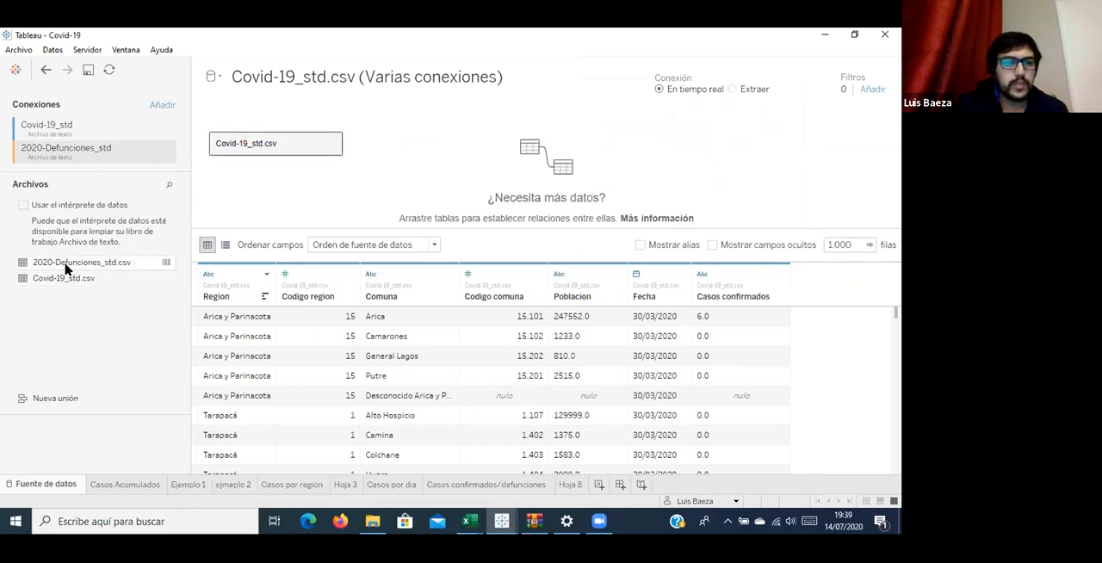
Bring 2020-Defunciones_std.csv into the data model beside Covid-19_std.csv and set its field separator to Coma.
{"action": "left_click_drag", "start_coordinate": [75, 268], "coordinate": [429, 190]}
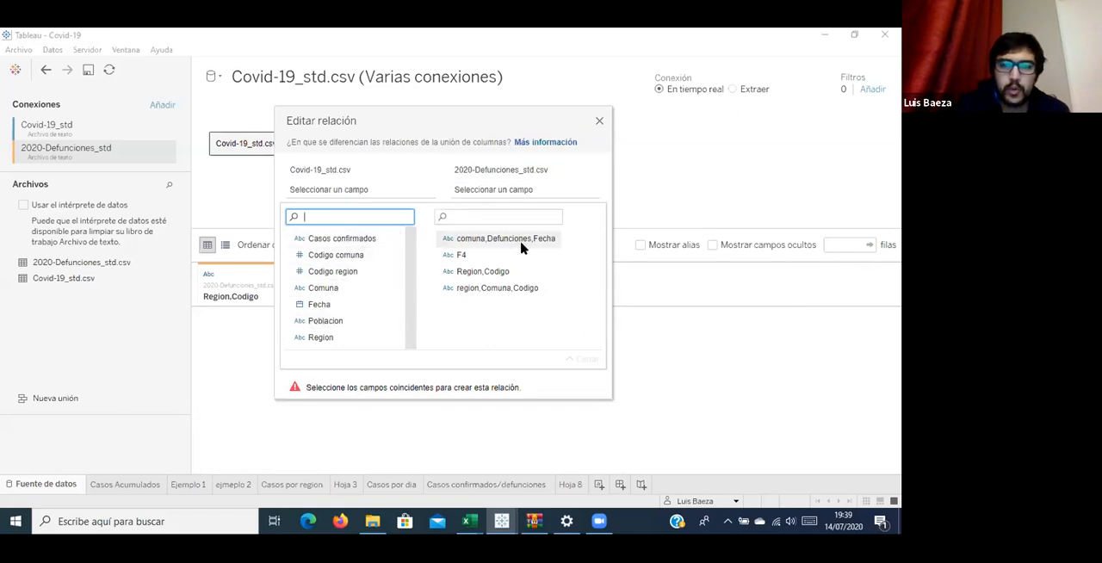
{"action": "left_click", "coordinate": [600, 122]}
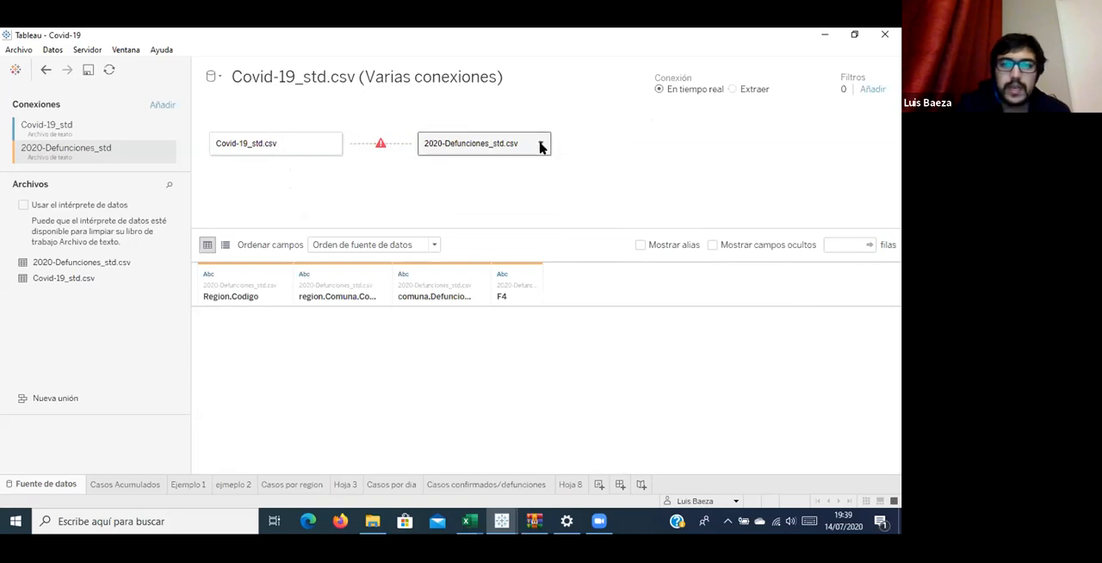
{"action": "left_click", "coordinate": [540, 145]}
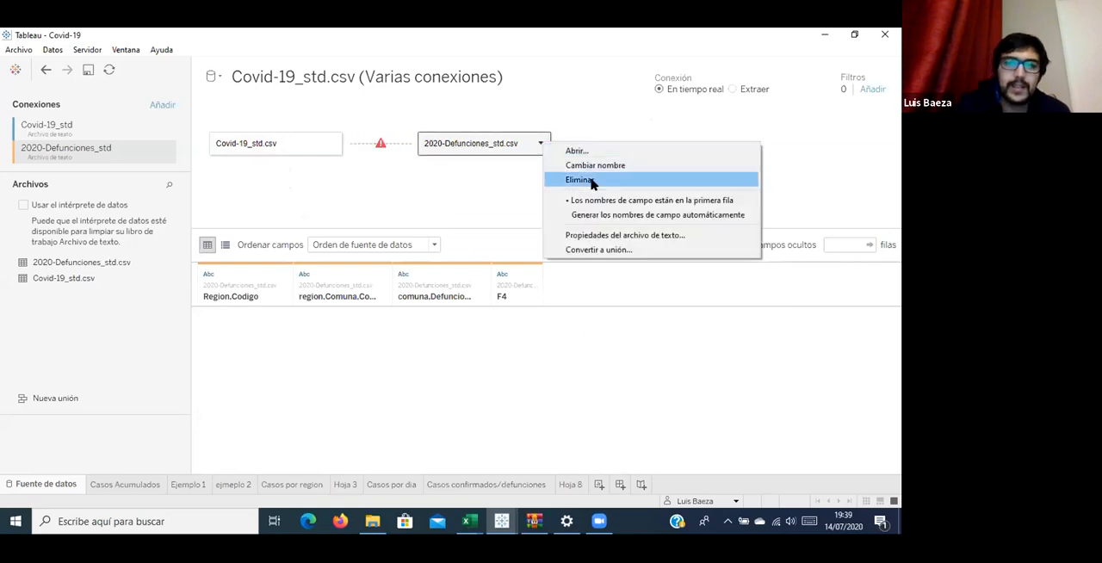
{"action": "left_click", "coordinate": [595, 235]}
{"action": "left_click", "coordinate": [672, 157]}
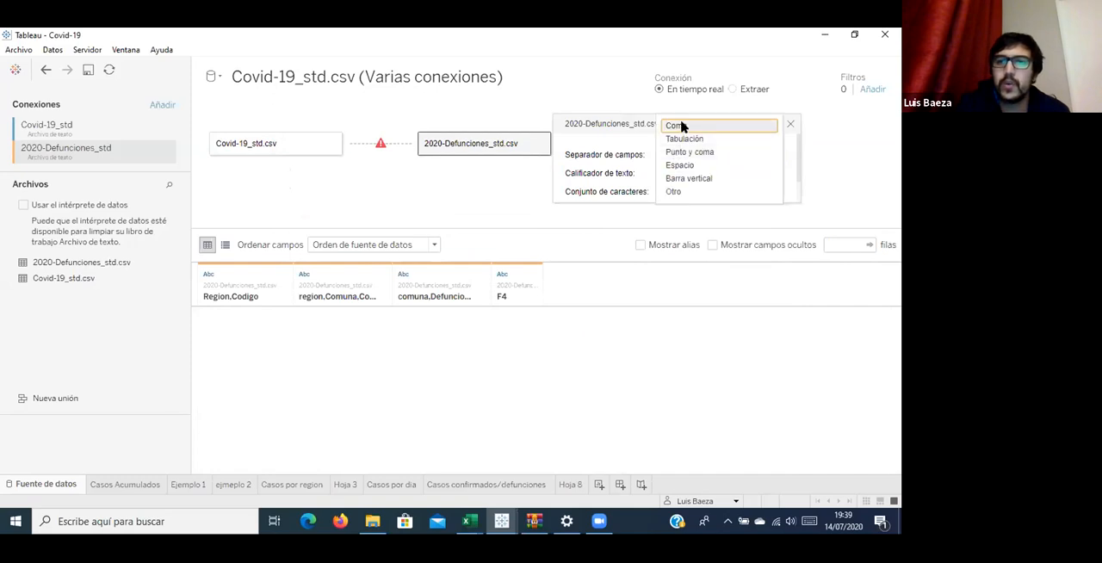
{"action": "left_click", "coordinate": [790, 125]}
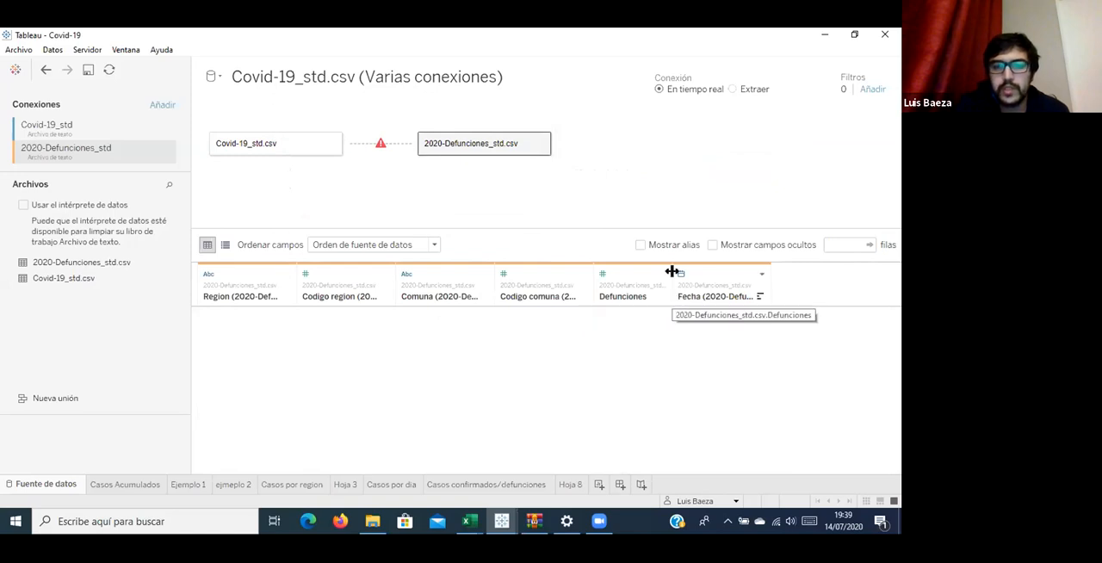
Relate Covid-19_std.csv to 2020-Defunciones_std.csv by matching Fecha with Fecha (2020-Defunciones_std.csv).
{"action": "left_click", "coordinate": [389, 146]}
{"action": "left_click", "coordinate": [315, 303]}
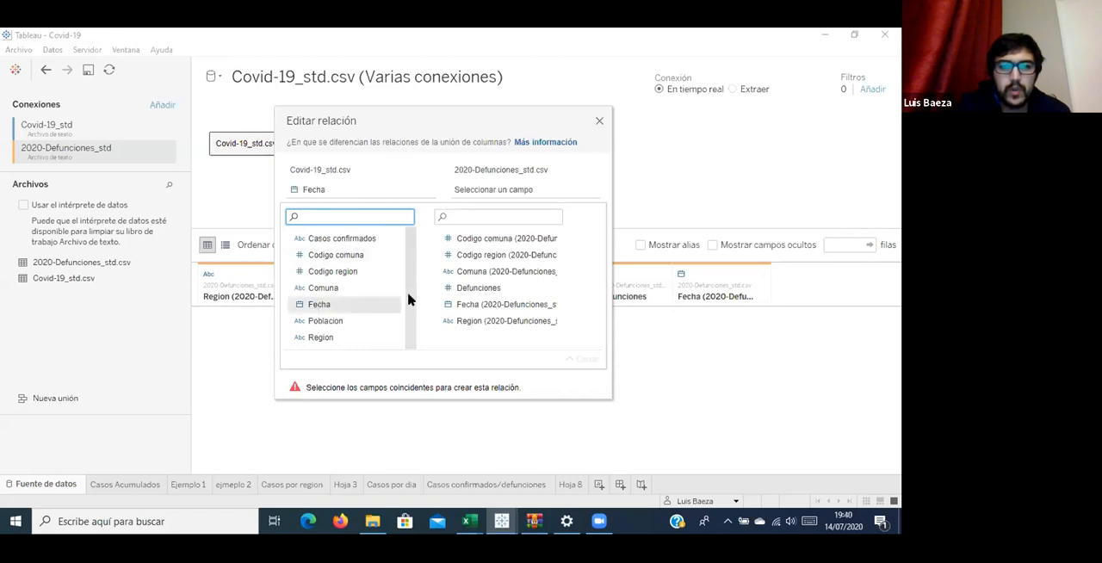
{"action": "left_click", "coordinate": [492, 304]}
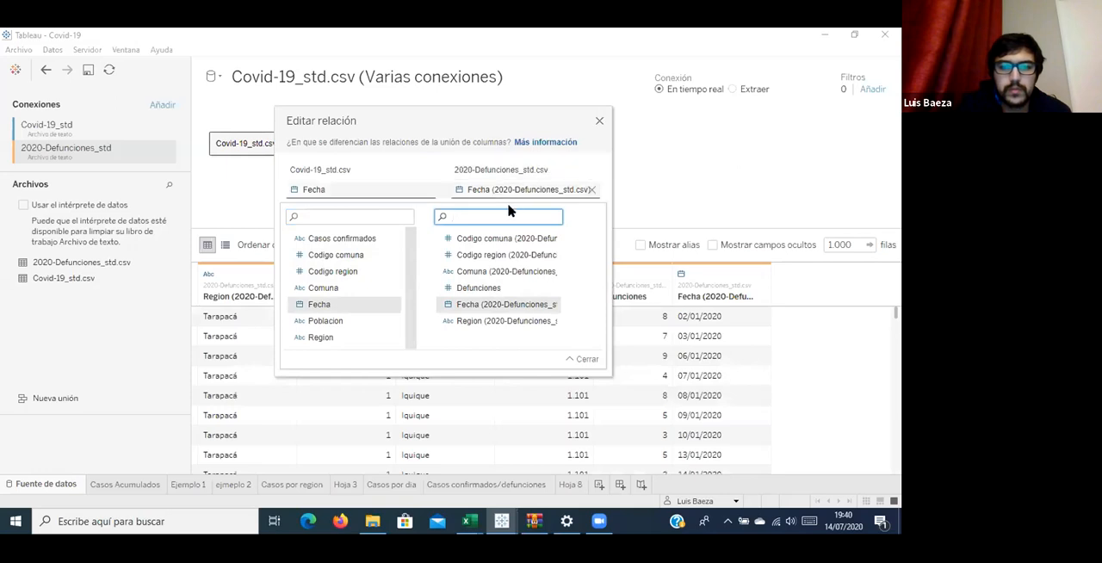
{"action": "left_click", "coordinate": [584, 359]}
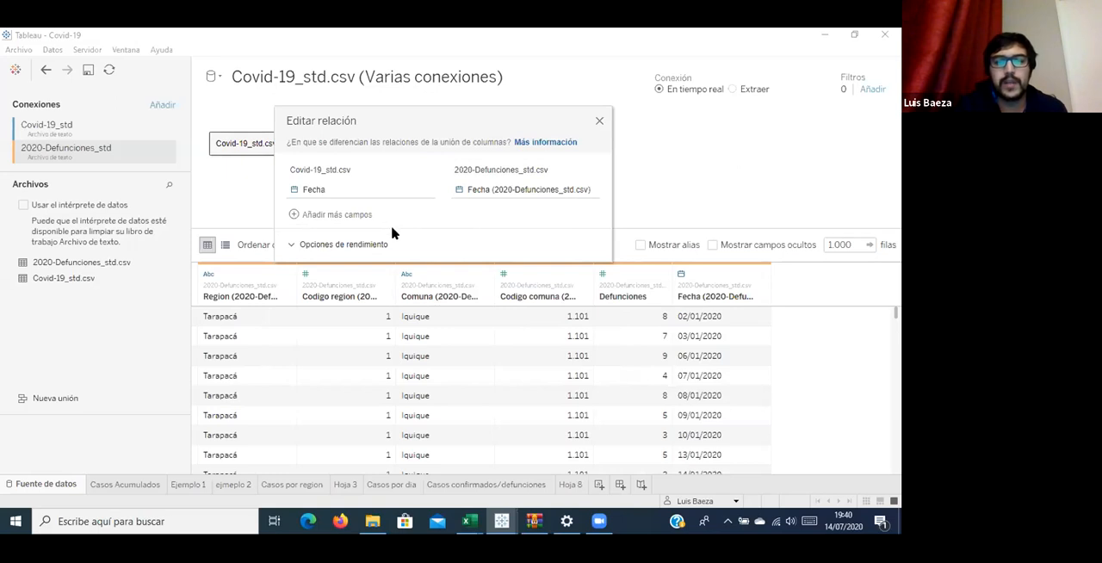
Set the relationship's cardinality to Uno on the Covid-19_std.csv side and review the referential integrity options for both tables.
{"action": "left_click", "coordinate": [365, 245]}
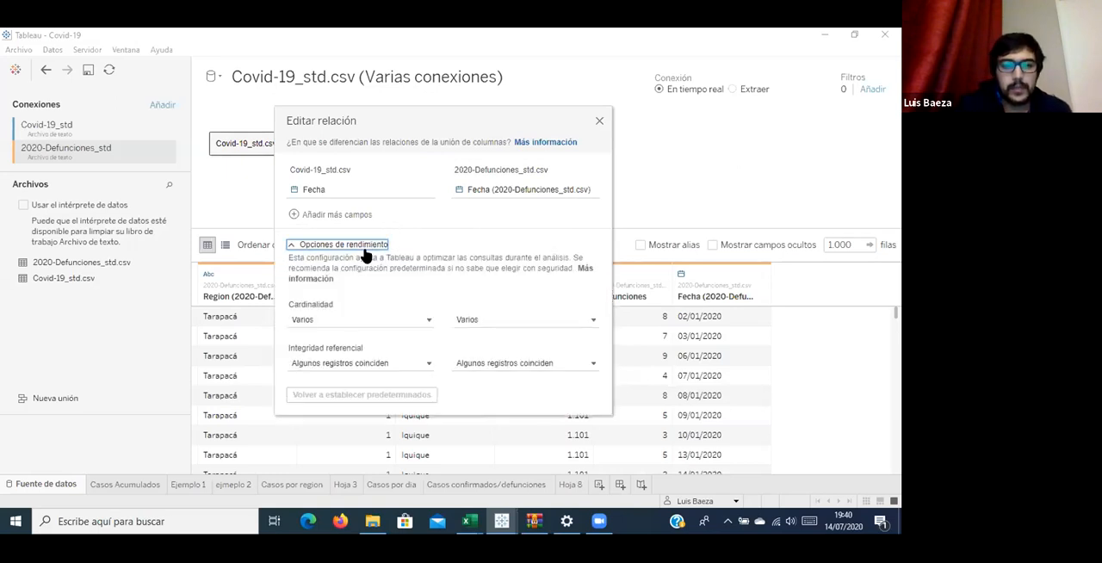
{"action": "left_click", "coordinate": [353, 320]}
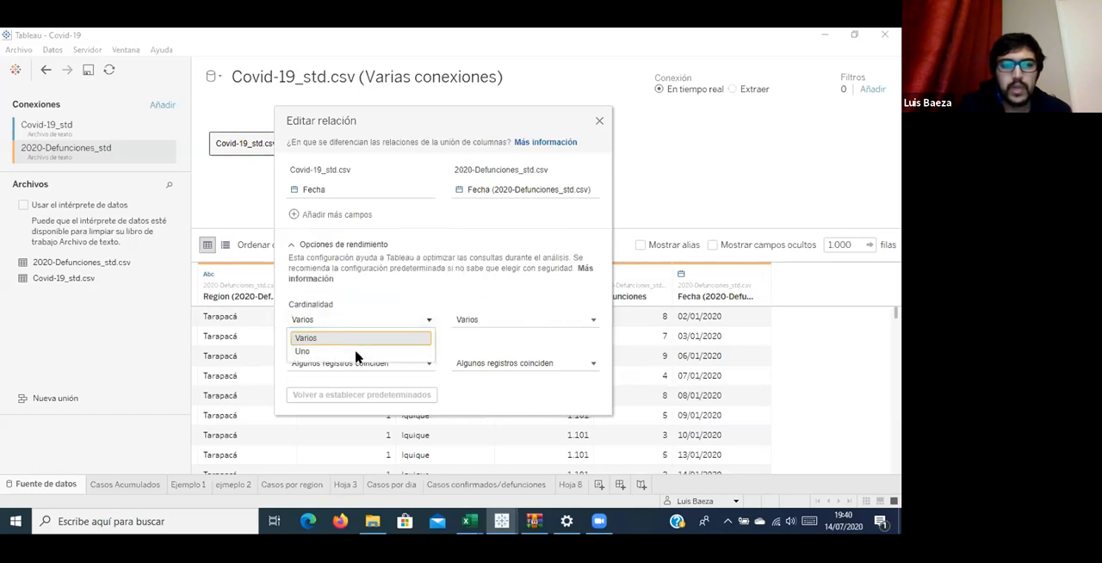
{"action": "key", "text": "Return"}
{"action": "left_click", "coordinate": [579, 322]}
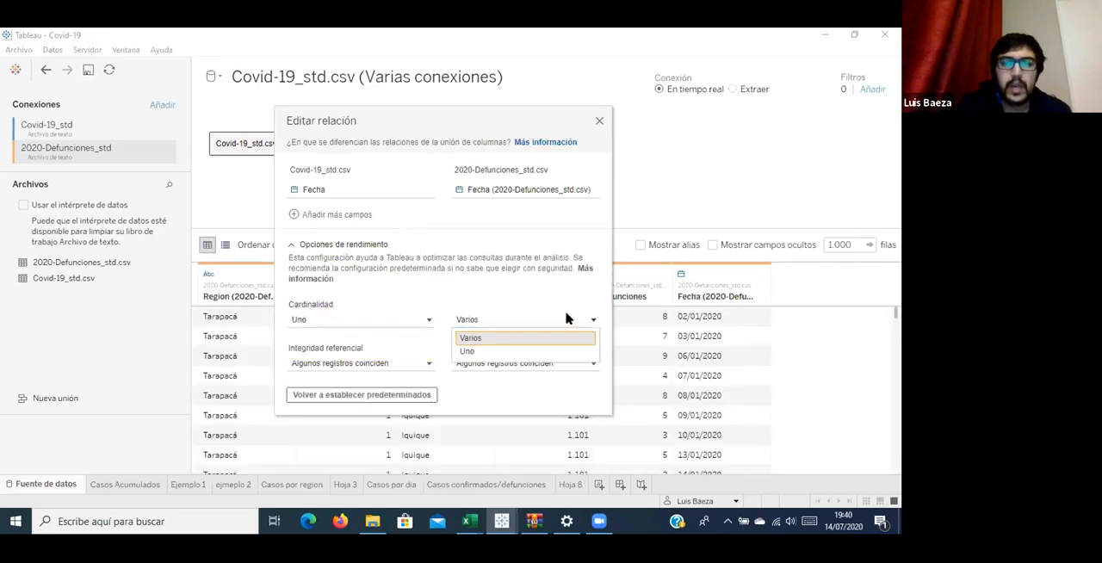
{"action": "left_click", "coordinate": [525, 285]}
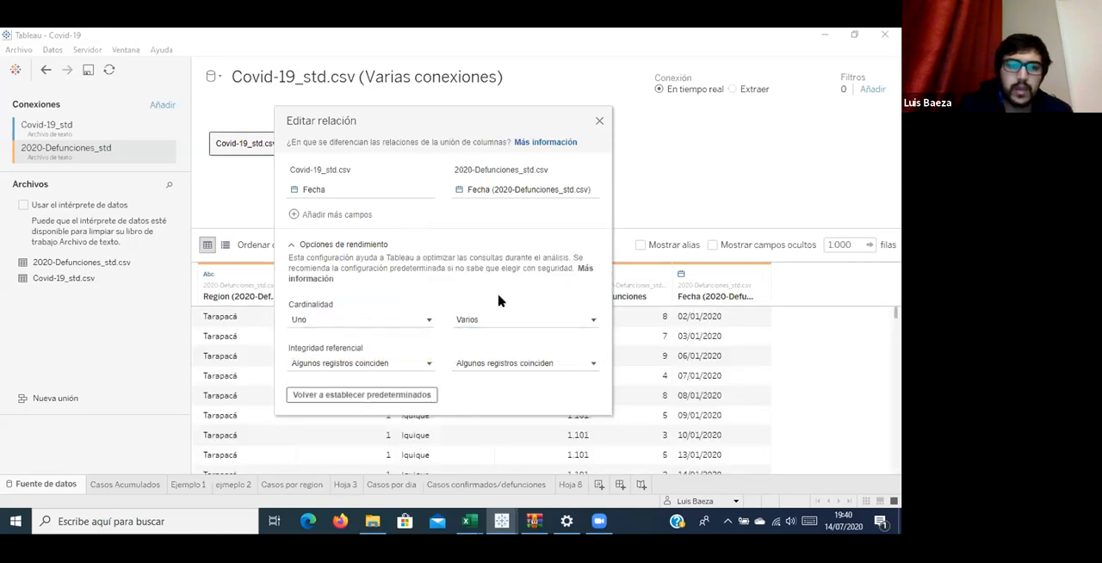
{"action": "left_click", "coordinate": [408, 363]}
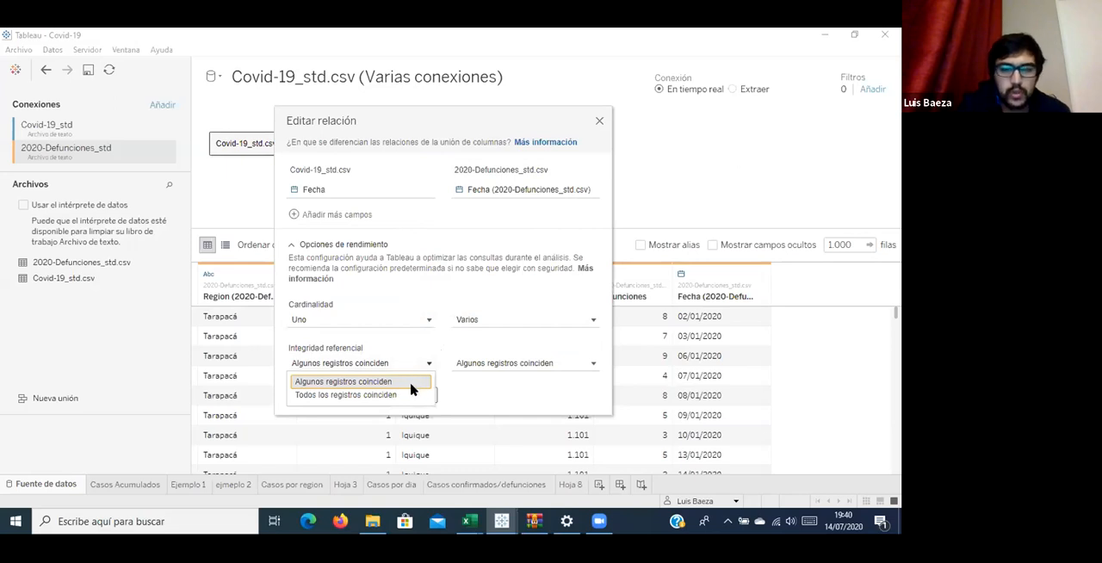
{"action": "mouse_move", "coordinate": [542, 363]}
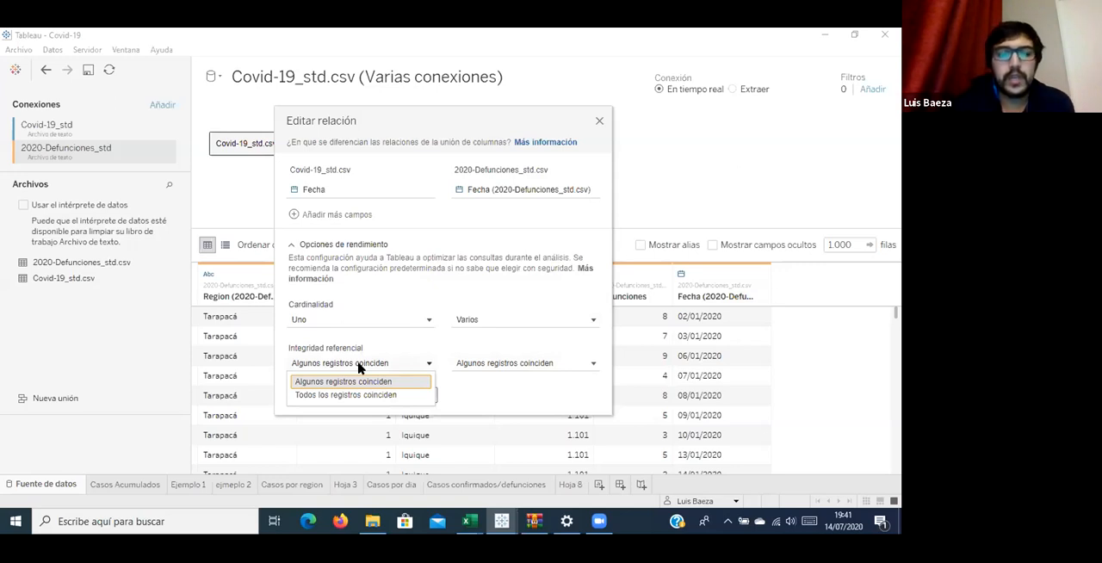
{"action": "left_click", "coordinate": [512, 363]}
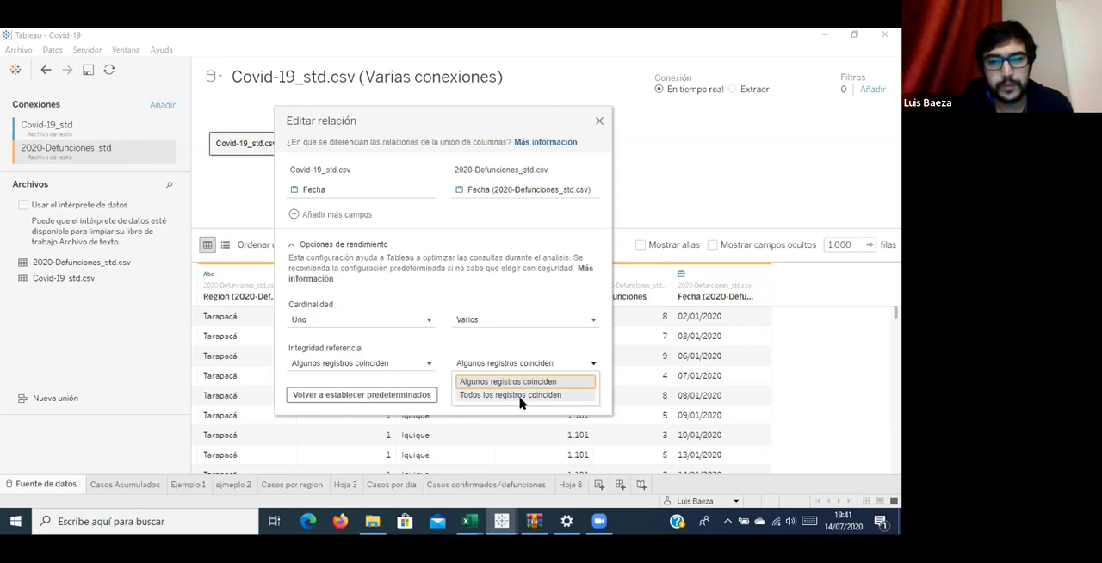
{"action": "left_click", "coordinate": [510, 293]}
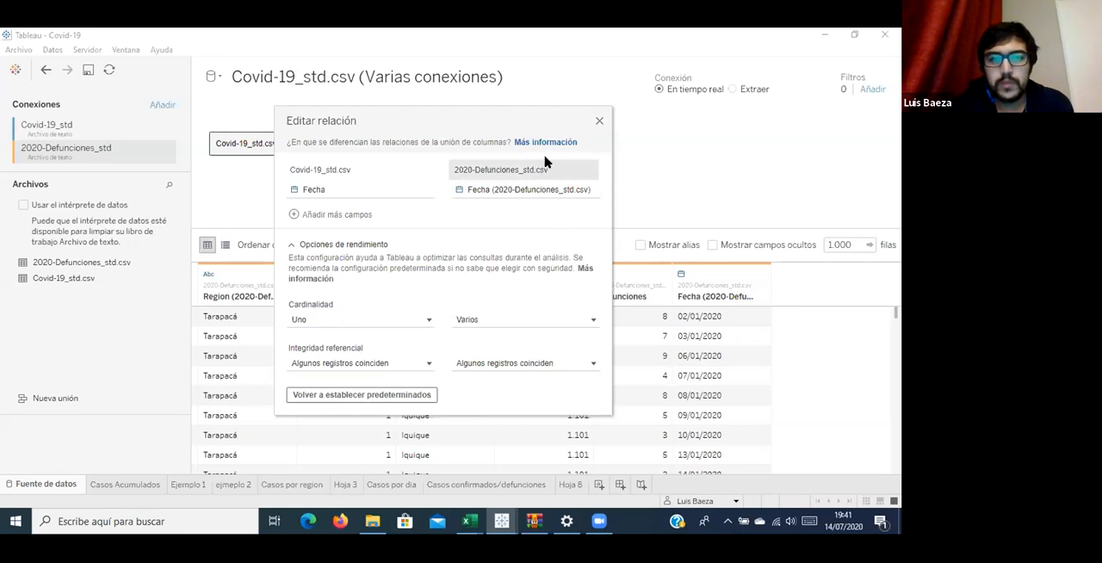
{"action": "left_click", "coordinate": [599, 123]}
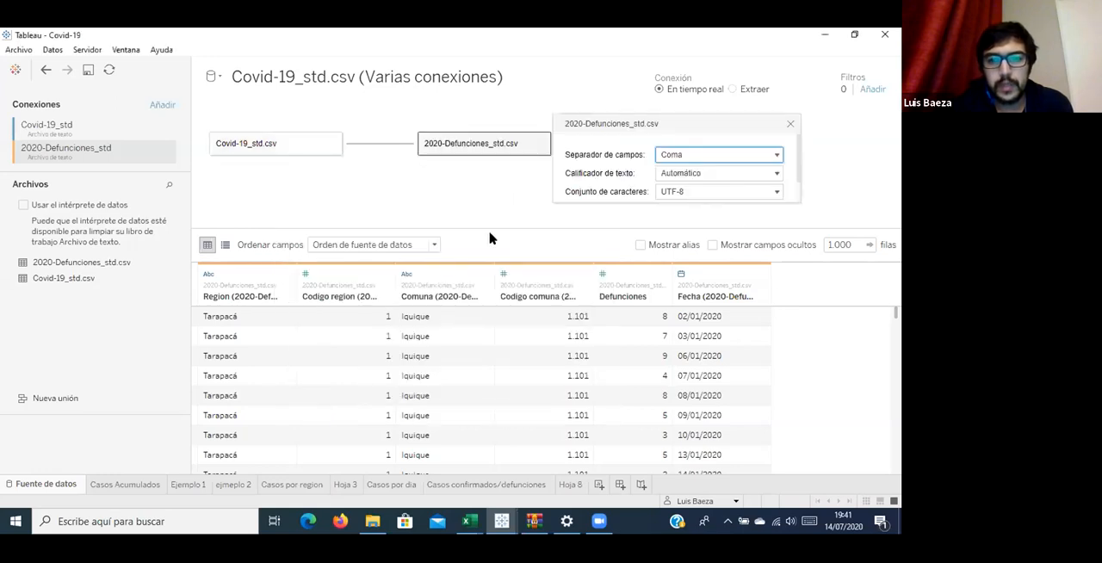
{"action": "left_click", "coordinate": [790, 127]}
Preview both related tables, then create a new worksheet and select the Covid-19_std.csv (Varias conexiones) data source.
{"action": "left_click", "coordinate": [335, 152]}
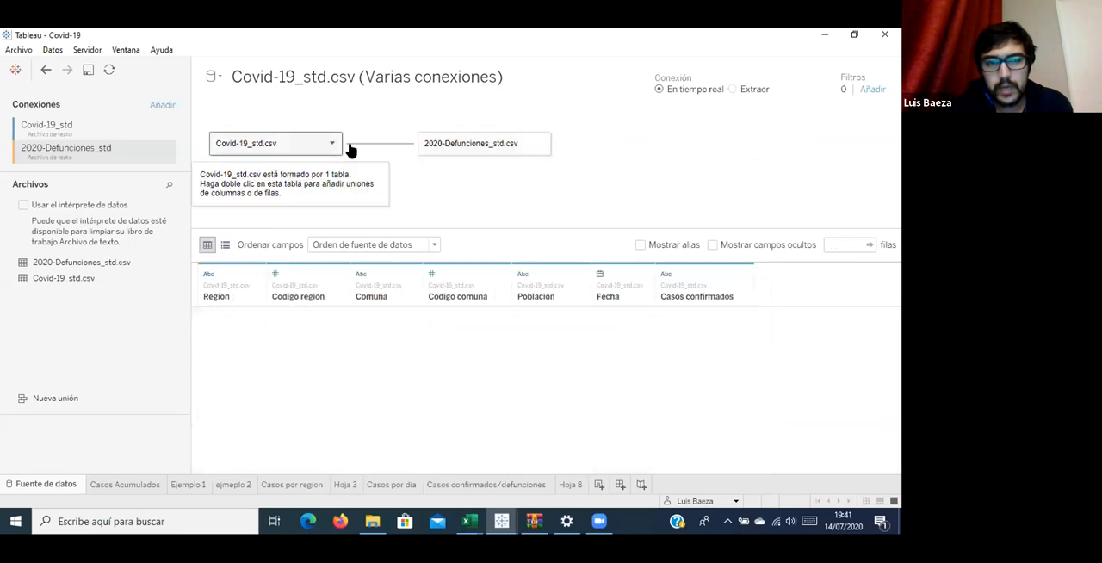
{"action": "left_click", "coordinate": [443, 148]}
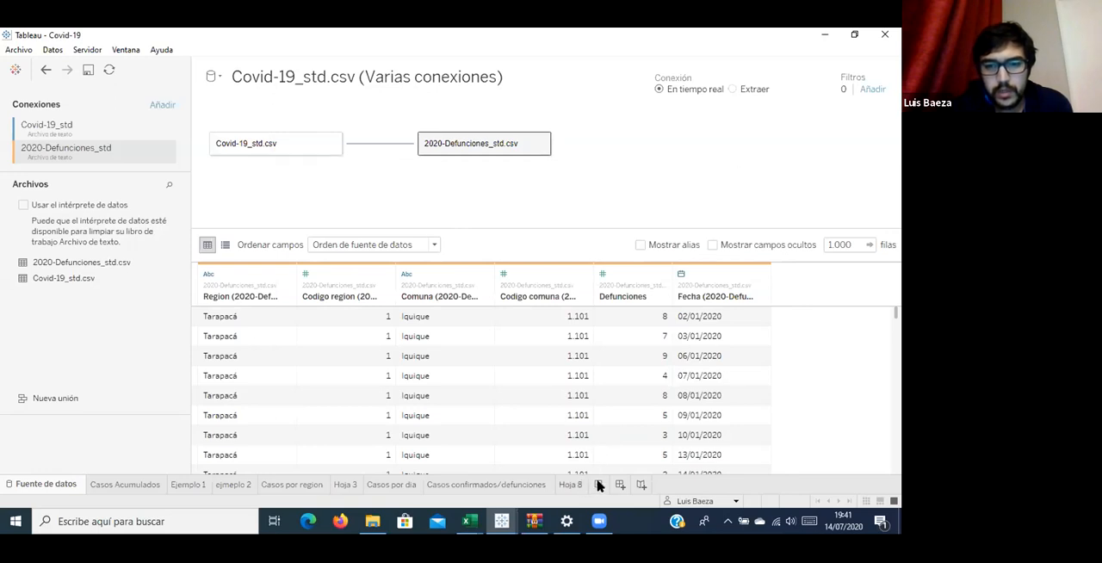
{"action": "left_click", "coordinate": [600, 486]}
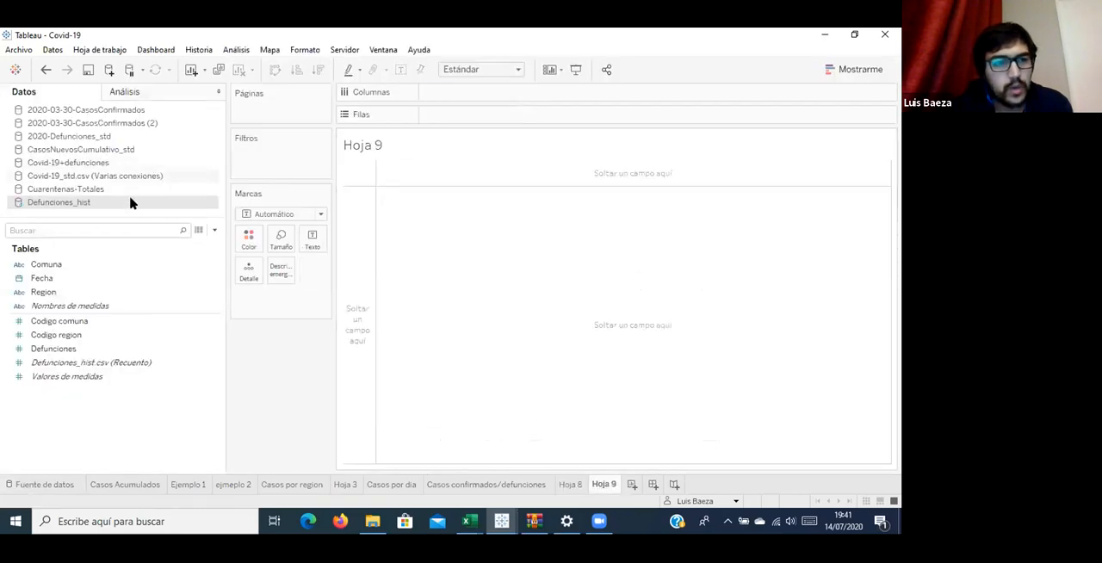
{"action": "left_click", "coordinate": [98, 125]}
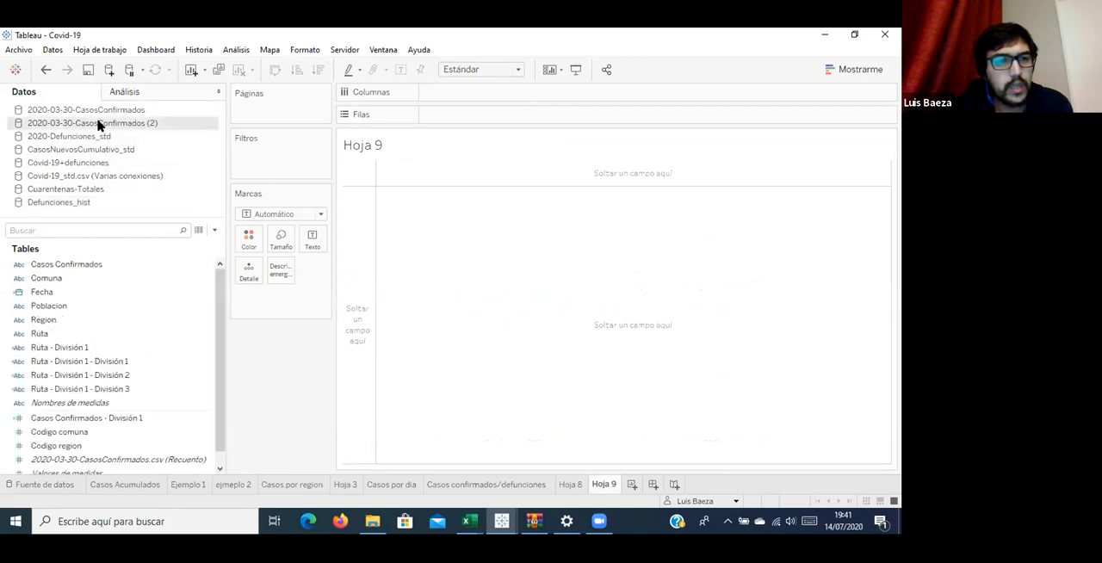
{"action": "left_click", "coordinate": [102, 210]}
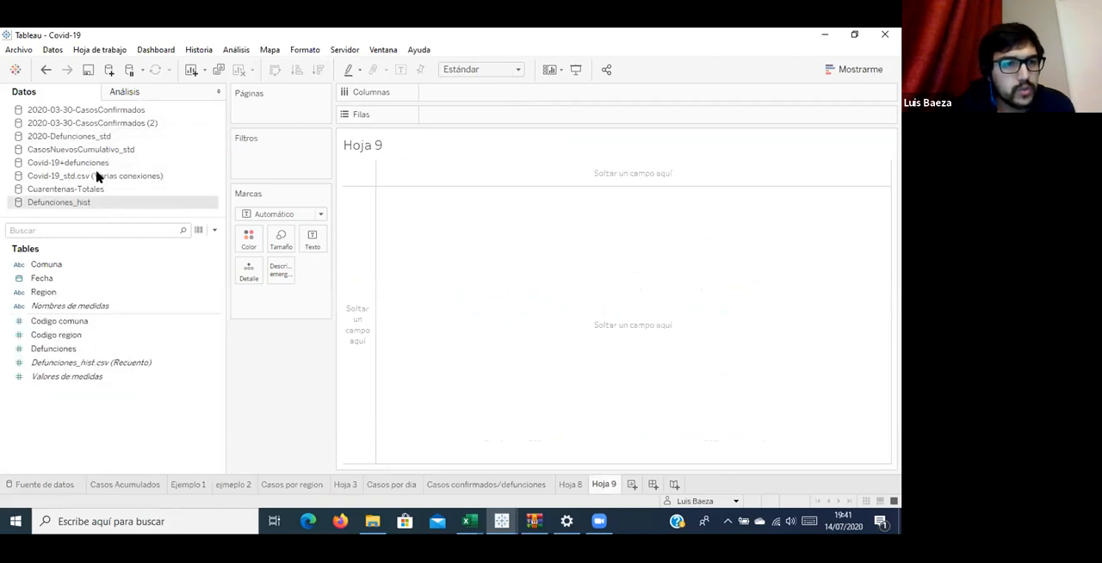
{"action": "left_click", "coordinate": [97, 163]}
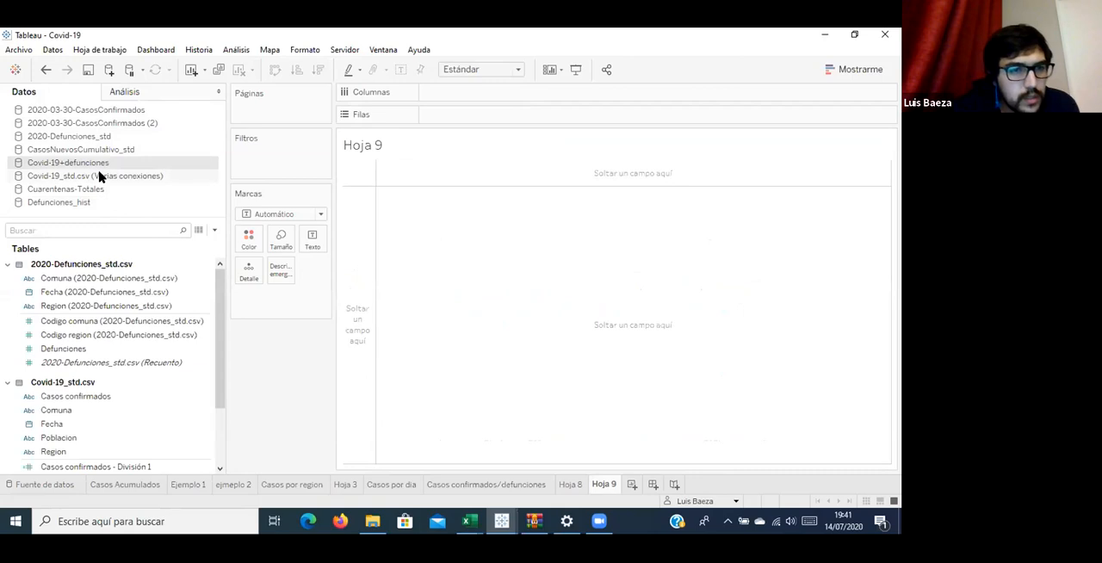
{"action": "left_click", "coordinate": [98, 176]}
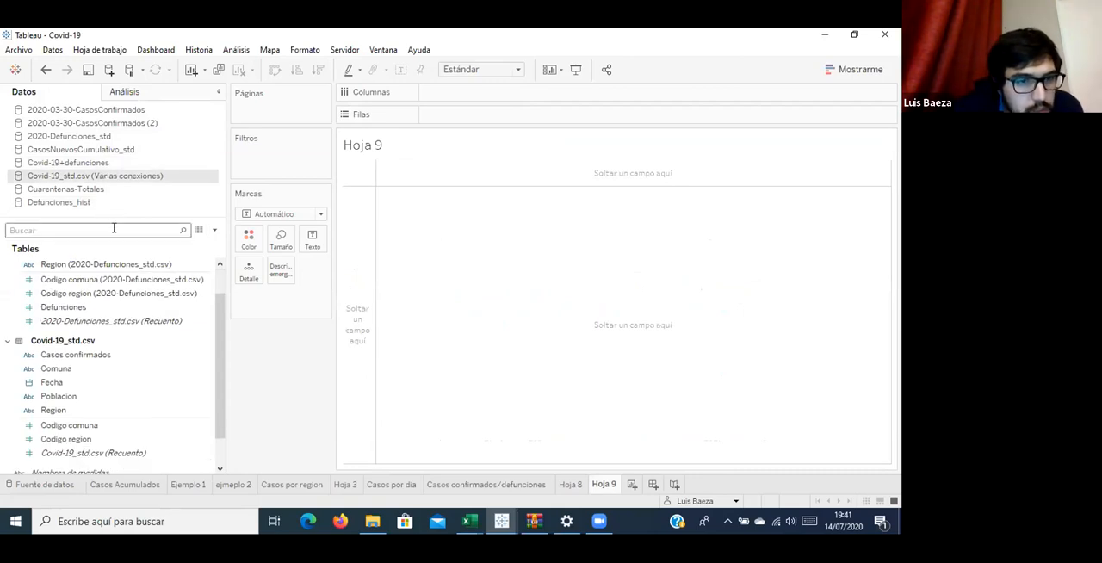
Compare the fields of Covid-19+defunciones with Covid-19_std.csv (Varias conexiones), and check the latter's table relationship in its data source page.
{"action": "left_click", "coordinate": [73, 162]}
{"action": "left_click", "coordinate": [67, 177]}
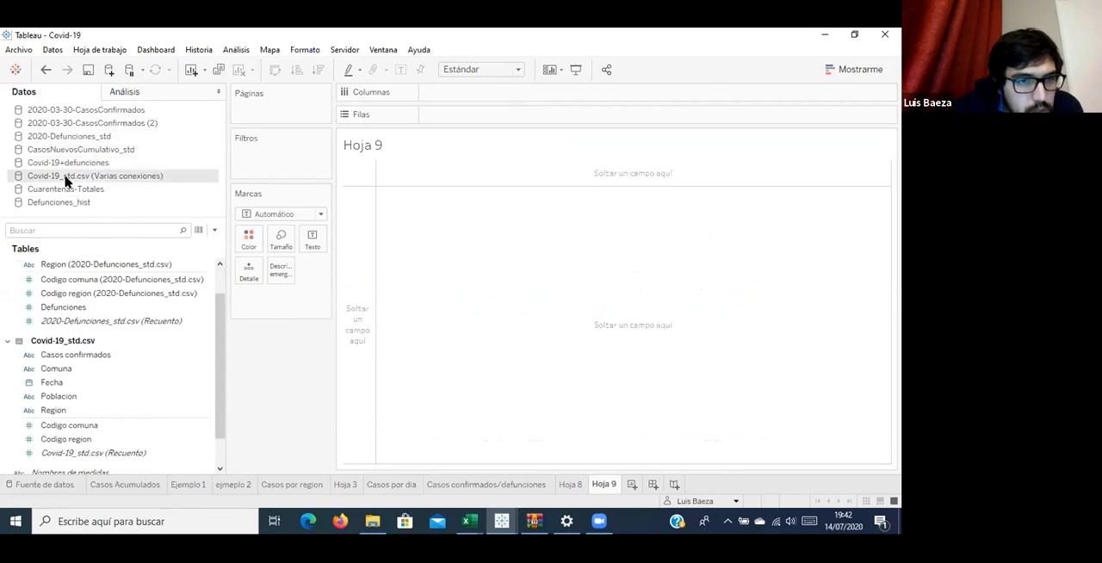
{"action": "right_click", "coordinate": [113, 179]}
{"action": "left_click", "coordinate": [117, 187]}
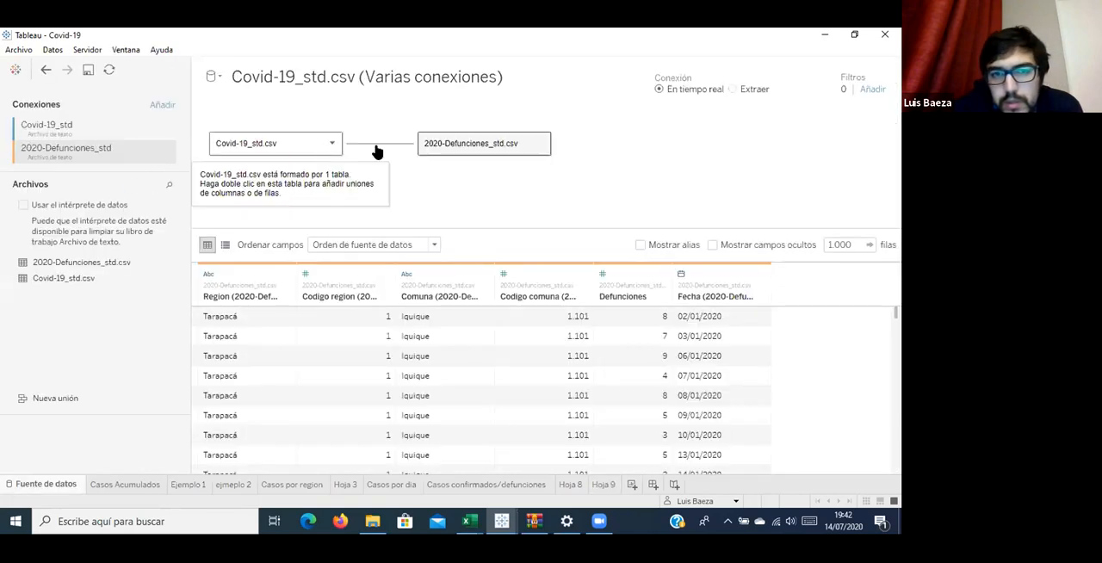
{"action": "left_click", "coordinate": [469, 148]}
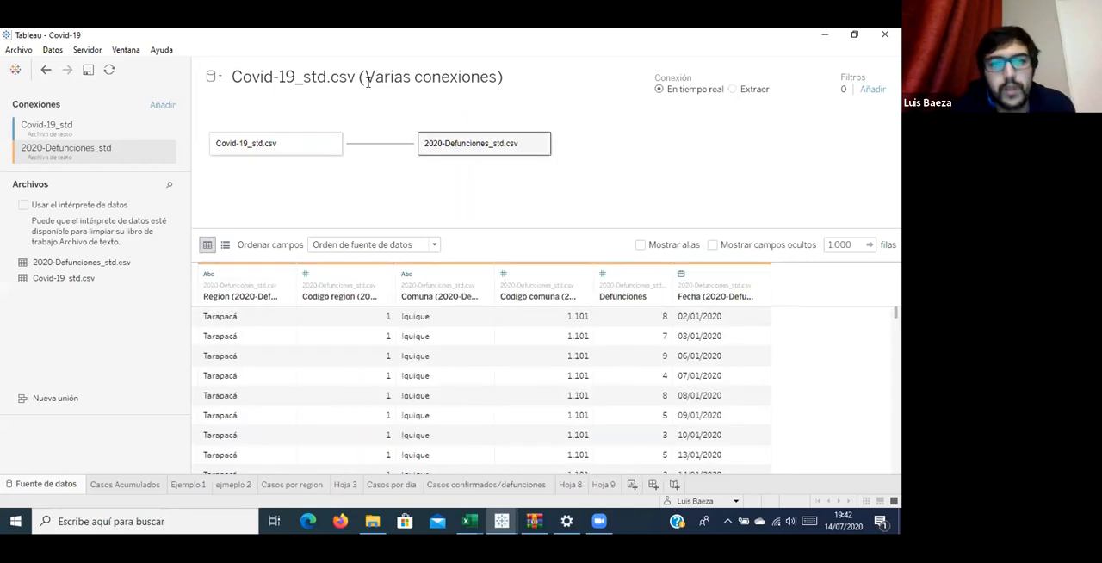
{"action": "left_click", "coordinate": [613, 485]}
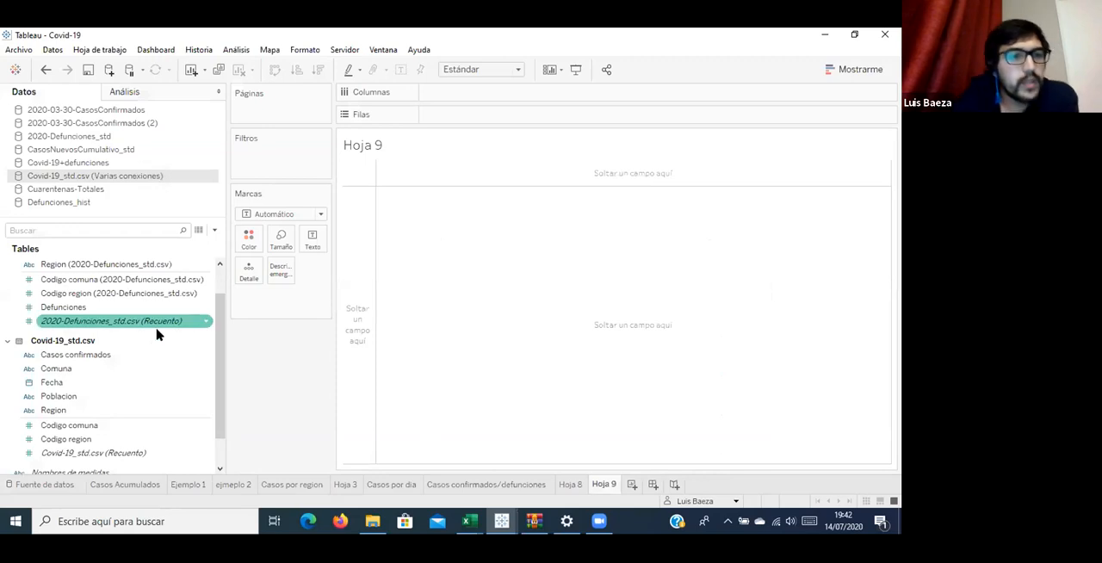
Place the Covid-19_std.csv Fecha field on the columns of Hoja 9 and show it as an exact date.
{"action": "scroll", "coordinate": [160, 323], "scroll_direction": "up", "scroll_amount": 1}
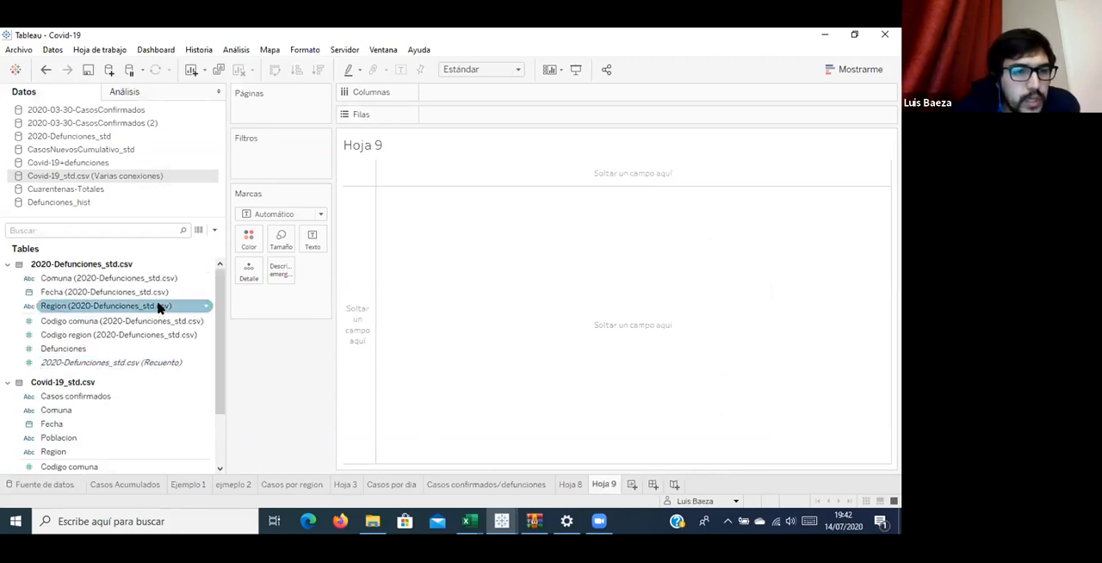
{"action": "left_click_drag", "start_coordinate": [72, 430], "coordinate": [499, 98]}
{"action": "left_click", "coordinate": [512, 92]}
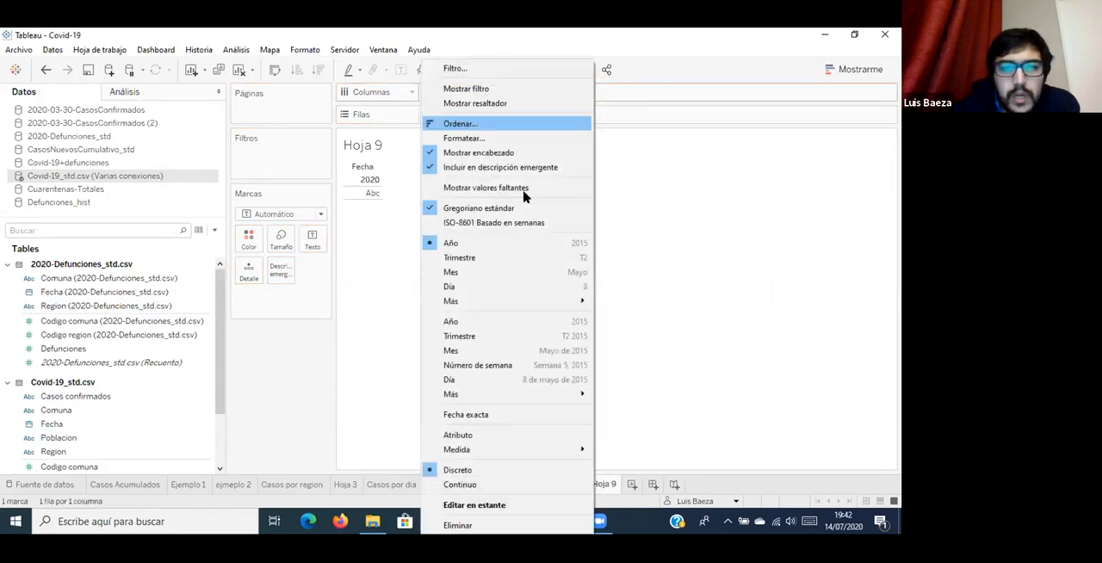
{"action": "left_click", "coordinate": [508, 416]}
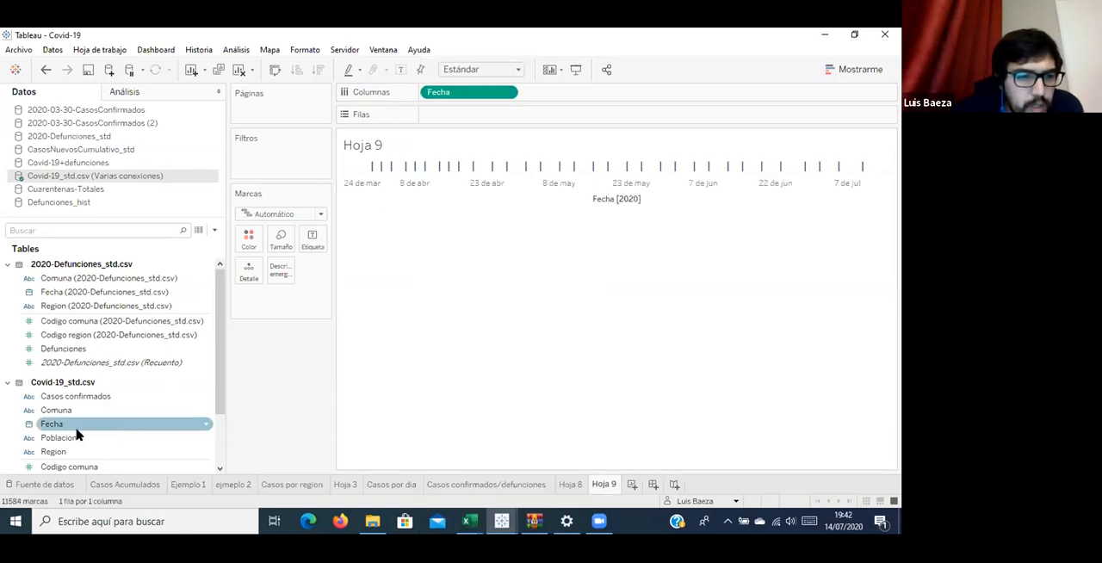
{"action": "scroll", "coordinate": [69, 430], "scroll_direction": "down", "scroll_amount": 2}
{"action": "scroll", "coordinate": [94, 385], "scroll_direction": "up", "scroll_amount": 1}
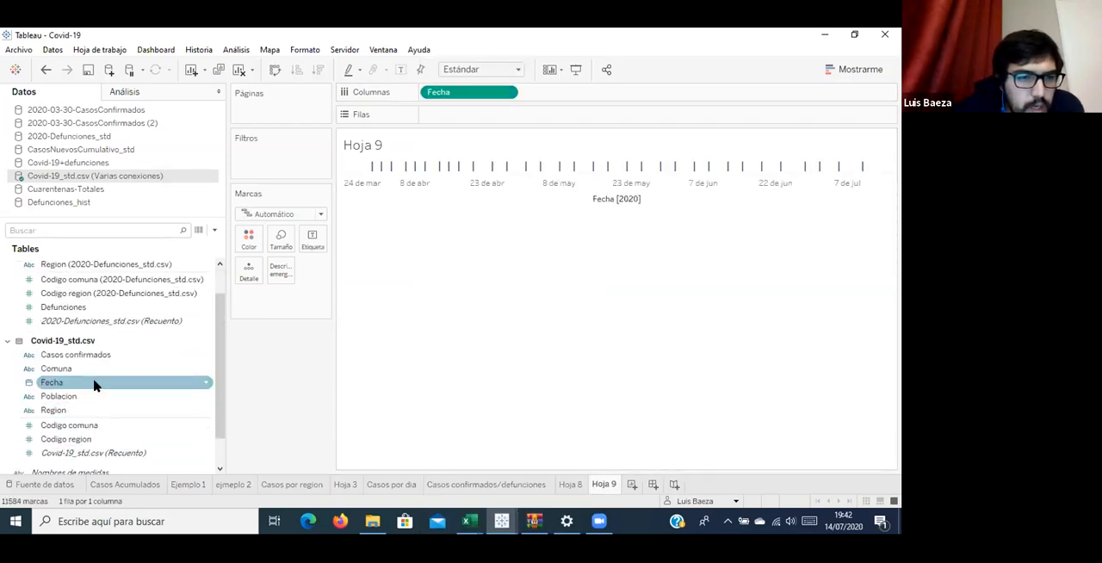
Split the Casos confirmados text field of Covid-19_std.csv automatically to produce a numeric field.
{"action": "left_click", "coordinate": [98, 360]}
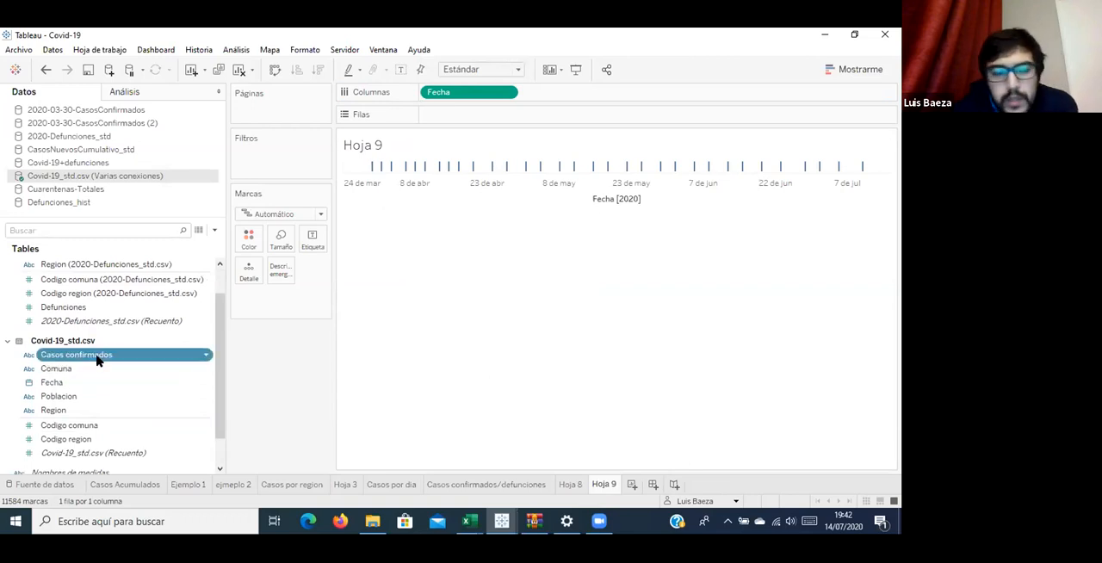
{"action": "right_click", "coordinate": [97, 360]}
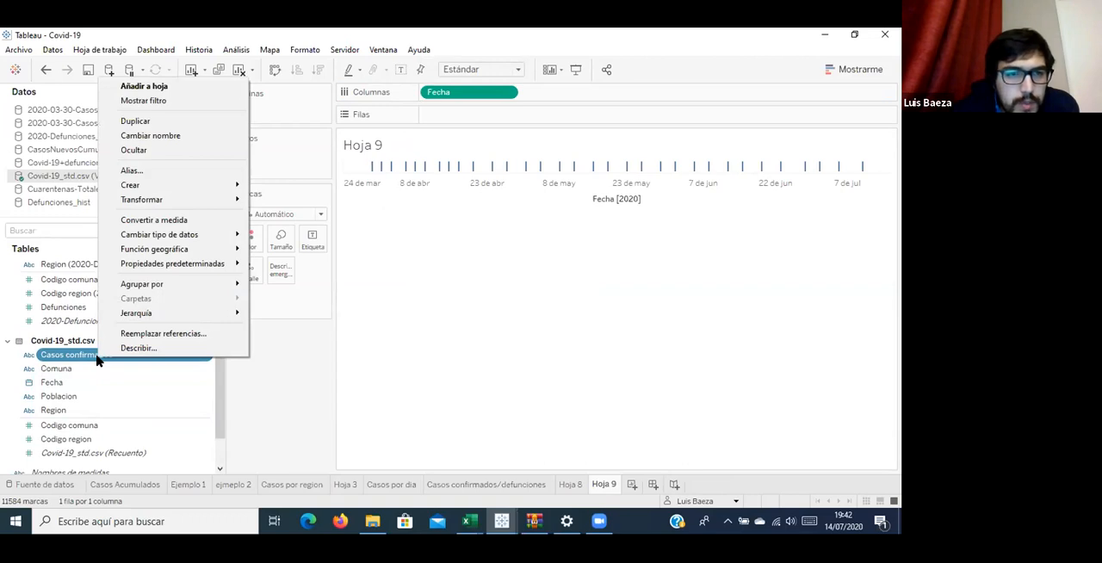
{"action": "mouse_move", "coordinate": [226, 199]}
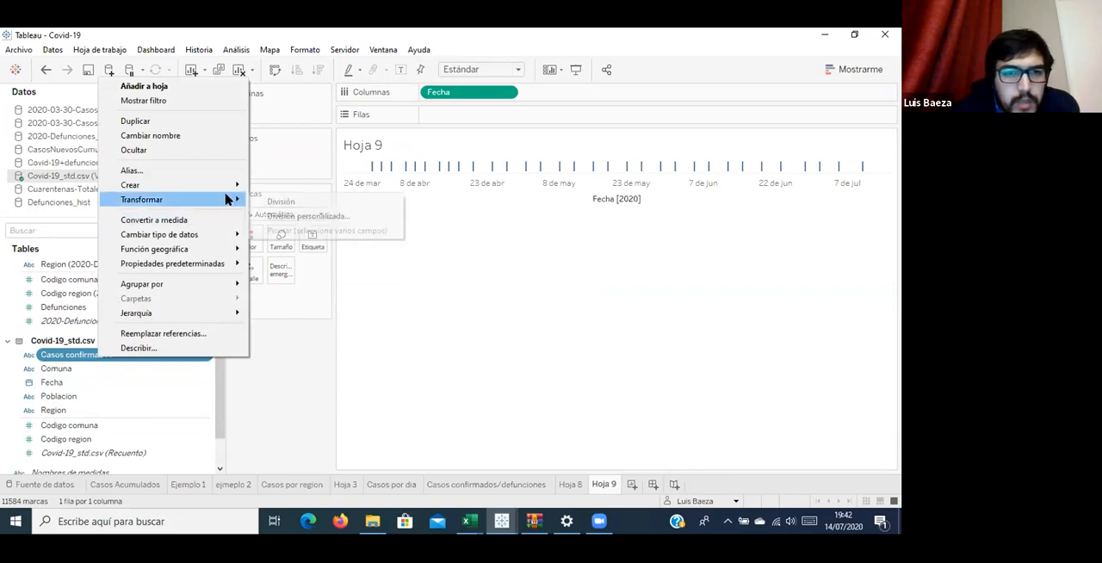
{"action": "left_click", "coordinate": [303, 204]}
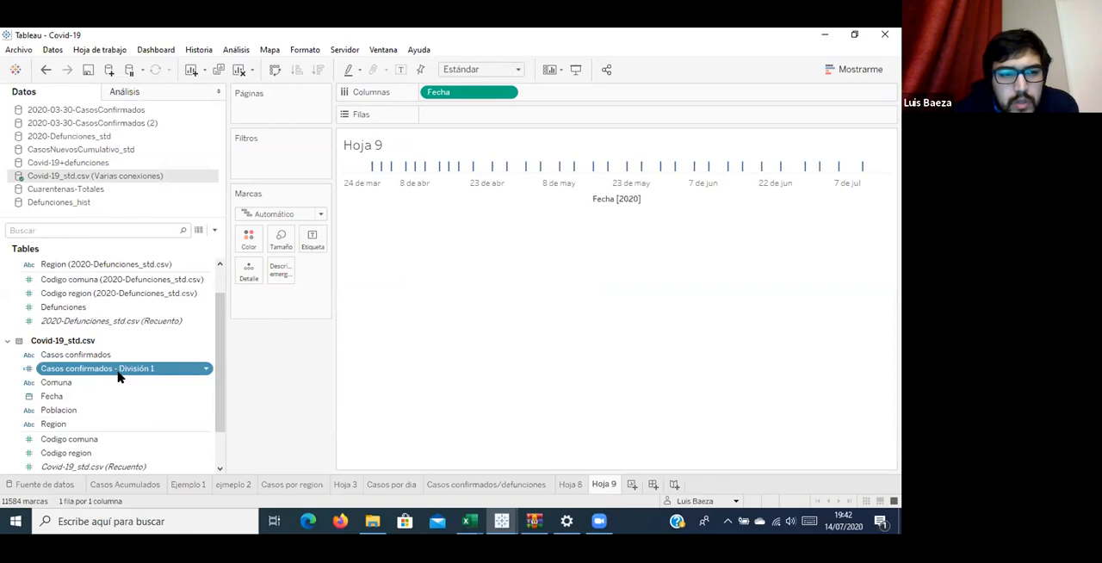
Review the description of Casos confirmados - División 1, including its formula and domain values.
{"action": "left_click", "coordinate": [204, 370]}
{"action": "left_click", "coordinate": [241, 363]}
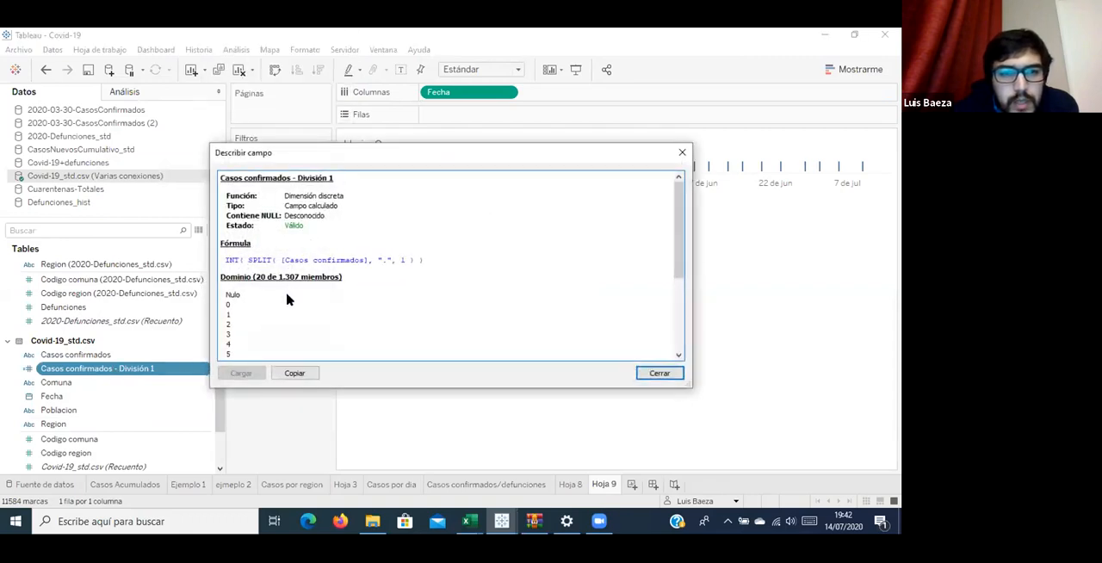
{"action": "scroll", "coordinate": [250, 328], "scroll_direction": "down", "scroll_amount": 2}
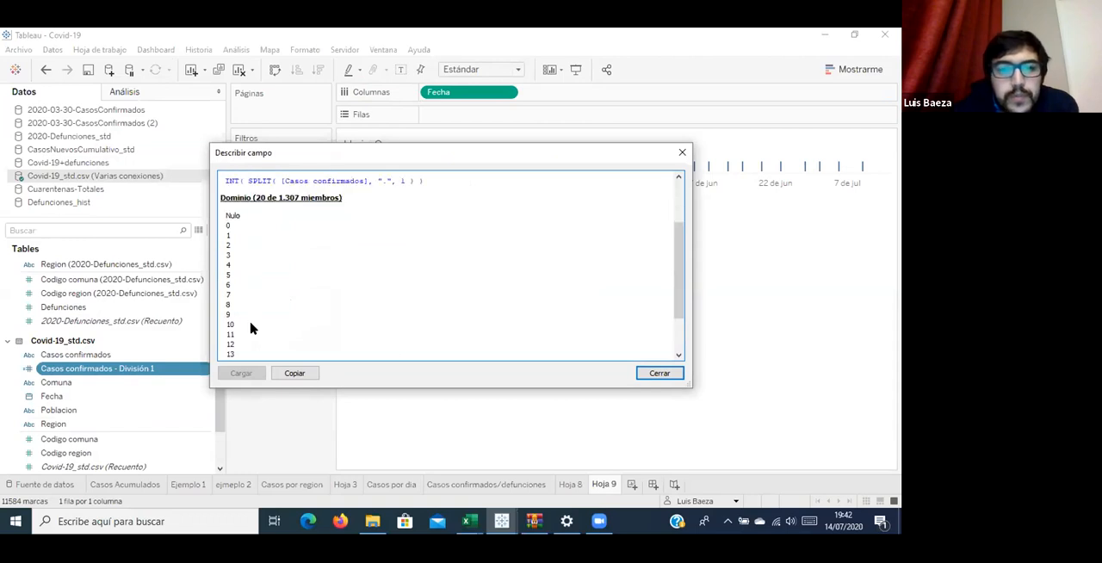
{"action": "scroll", "coordinate": [250, 328], "scroll_direction": "up", "scroll_amount": 1}
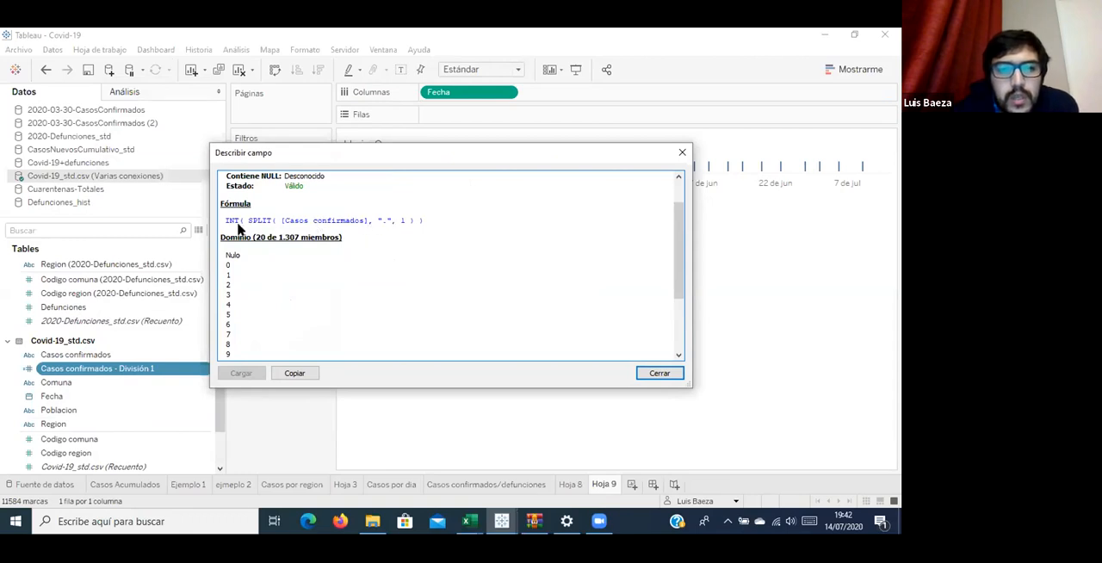
{"action": "scroll", "coordinate": [389, 310], "scroll_direction": "down", "scroll_amount": 1}
{"action": "scroll", "coordinate": [418, 319], "scroll_direction": "down", "scroll_amount": 2}
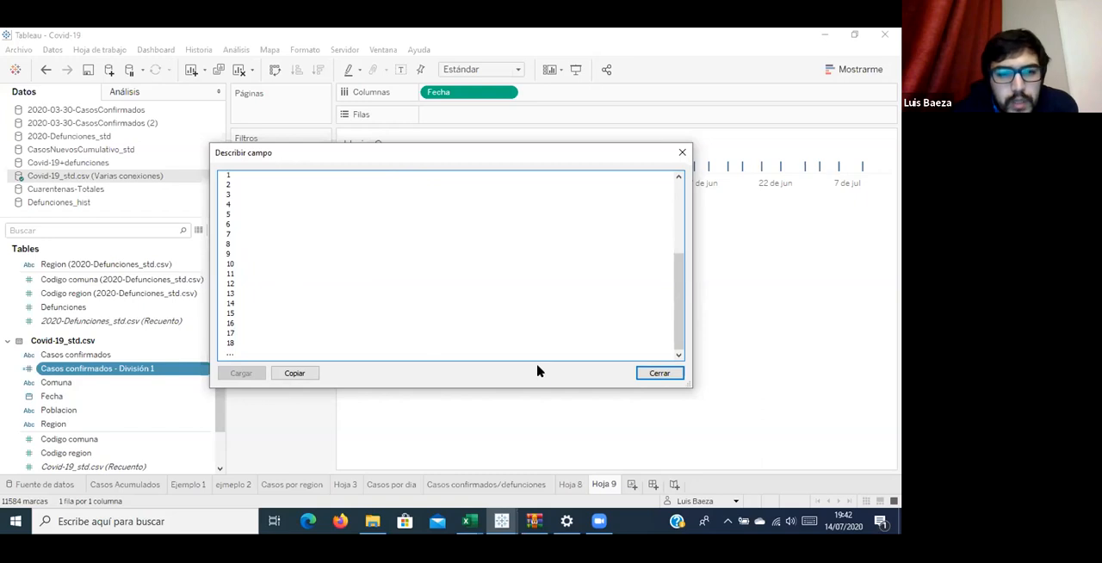
{"action": "left_click", "coordinate": [660, 373]}
Place Casos confirmados - División 1 on the rows and show Fecha on the columns as a continuous day.
{"action": "mouse_move", "coordinate": [63, 370]}
{"action": "left_mouse_down"}
{"action": "mouse_move", "coordinate": [86, 450]}
{"action": "mouse_move", "coordinate": [482, 113]}
{"action": "mouse_move", "coordinate": [471, 122]}
{"action": "left_mouse_up"}
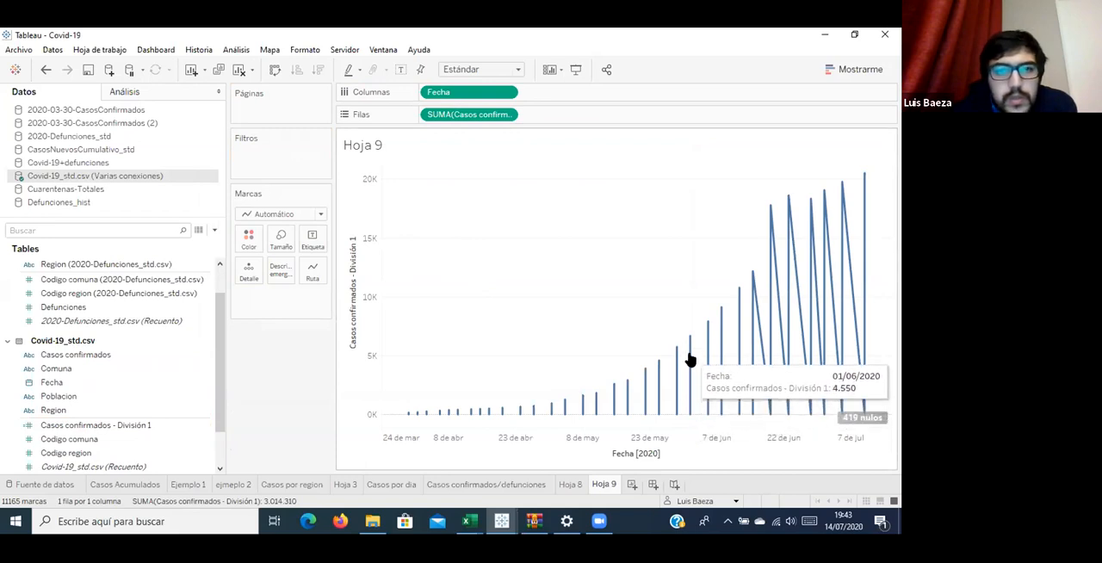
{"action": "left_click_drag", "start_coordinate": [487, 91], "coordinate": [538, 91]}
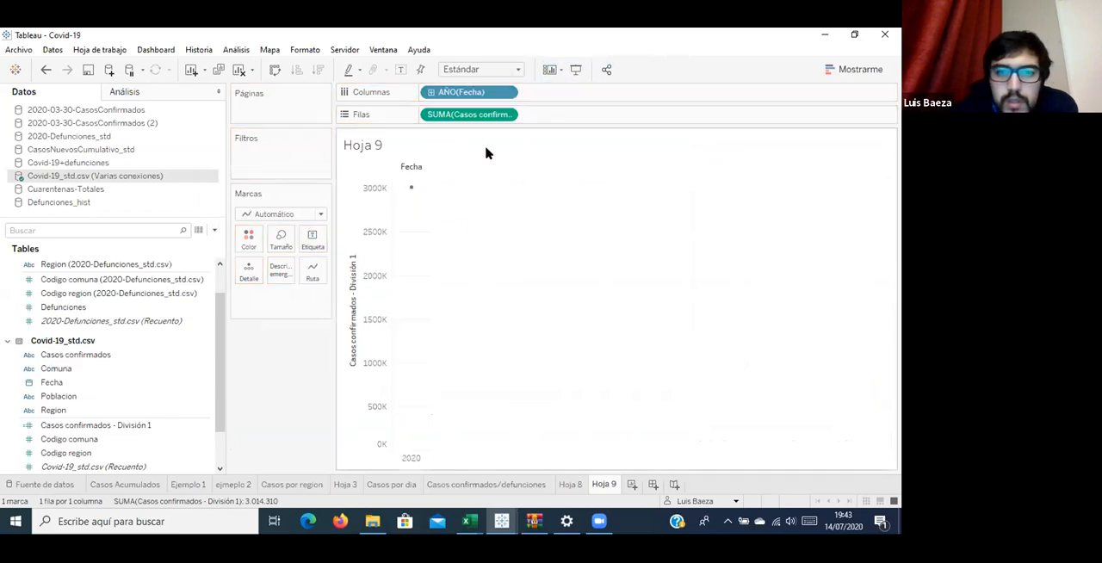
{"action": "left_click", "coordinate": [510, 92]}
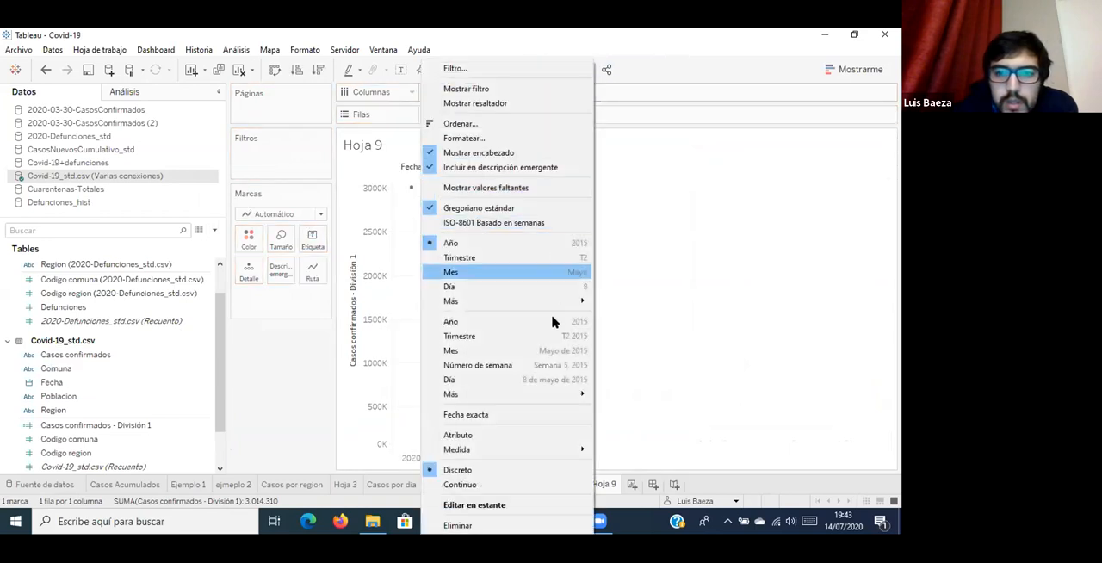
{"action": "left_click", "coordinate": [551, 380]}
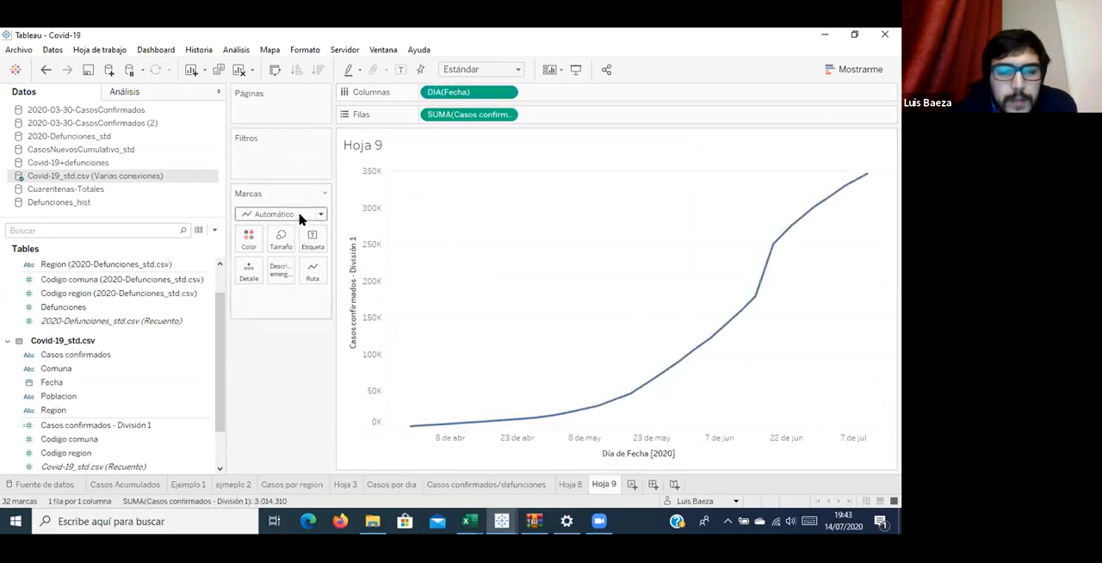
Show mark labels on the confirmed cases line.
{"action": "left_click", "coordinate": [312, 239]}
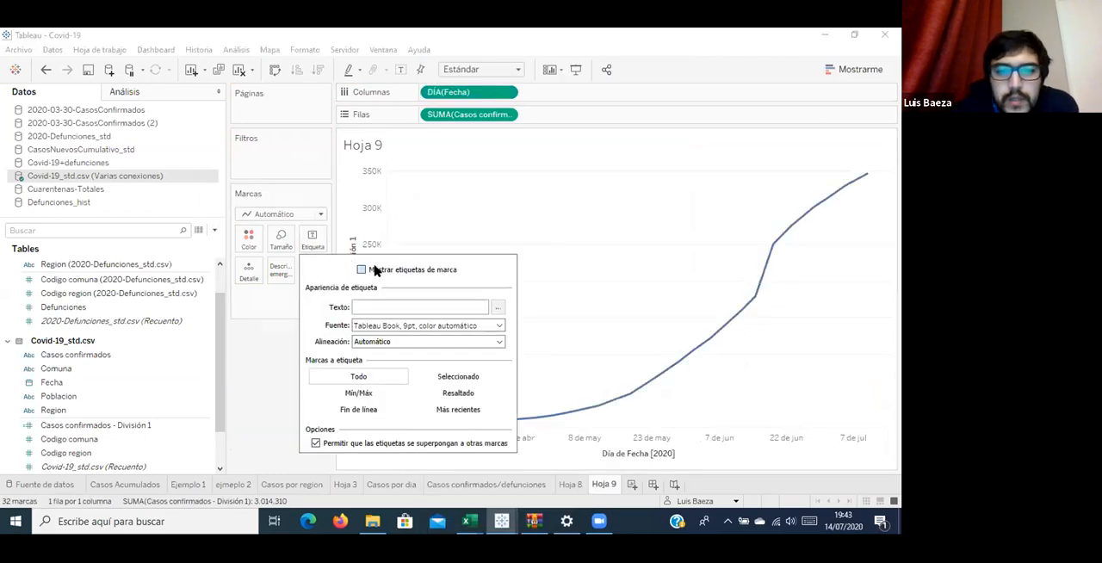
{"action": "left_click", "coordinate": [362, 270]}
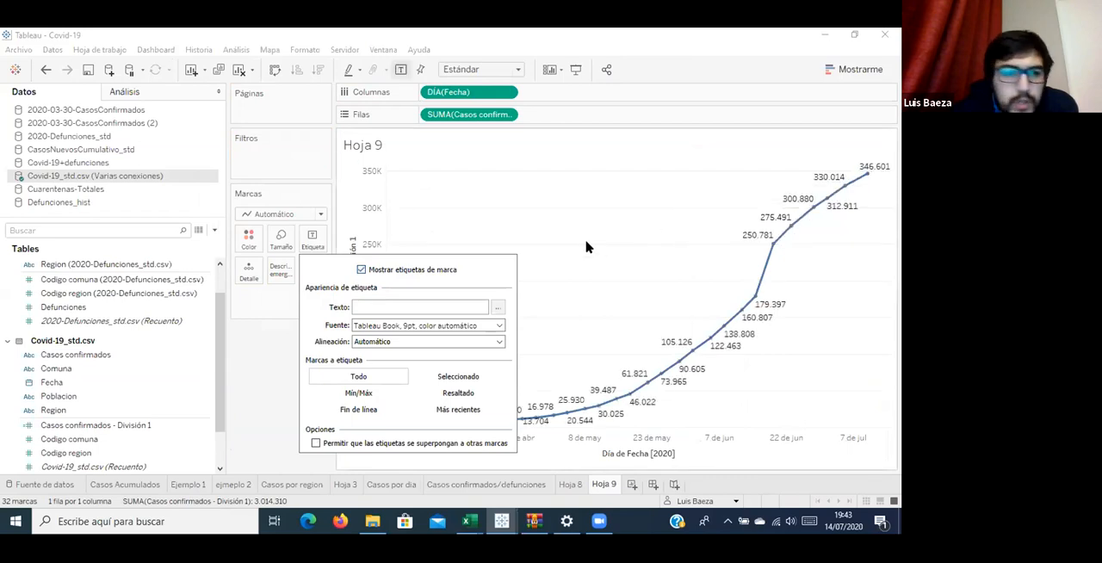
{"action": "left_click_drag", "start_coordinate": [137, 409], "coordinate": [318, 171]}
{"action": "scroll", "coordinate": [341, 237], "scroll_direction": "down", "scroll_amount": 3}
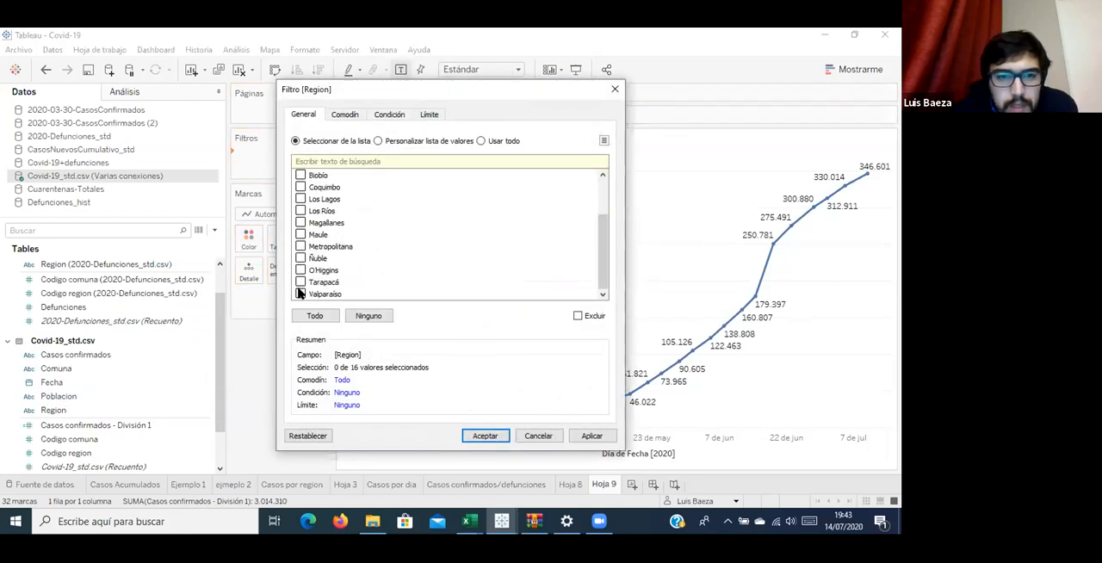
{"action": "left_click", "coordinate": [352, 161]}
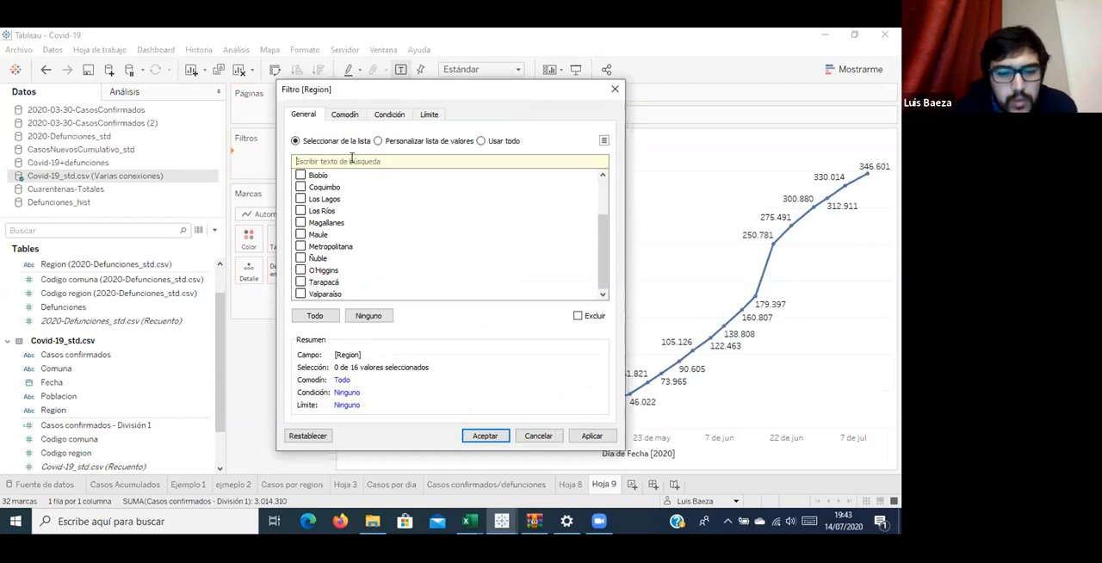
{"action": "type", "text": "to"}
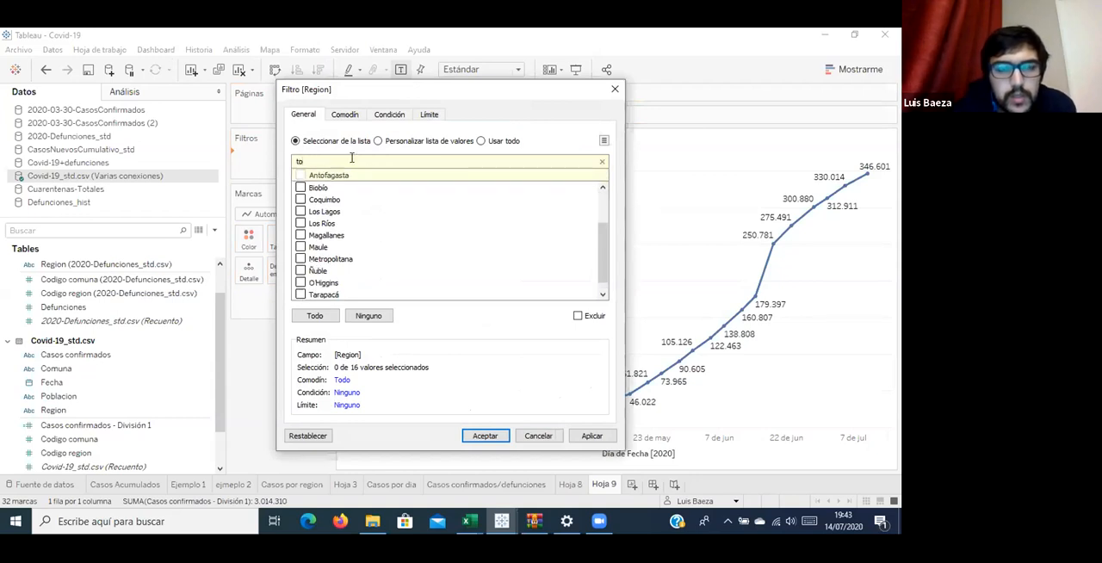
{"action": "key", "text": "BackSpace"}
{"action": "key", "text": "BackSpace"}
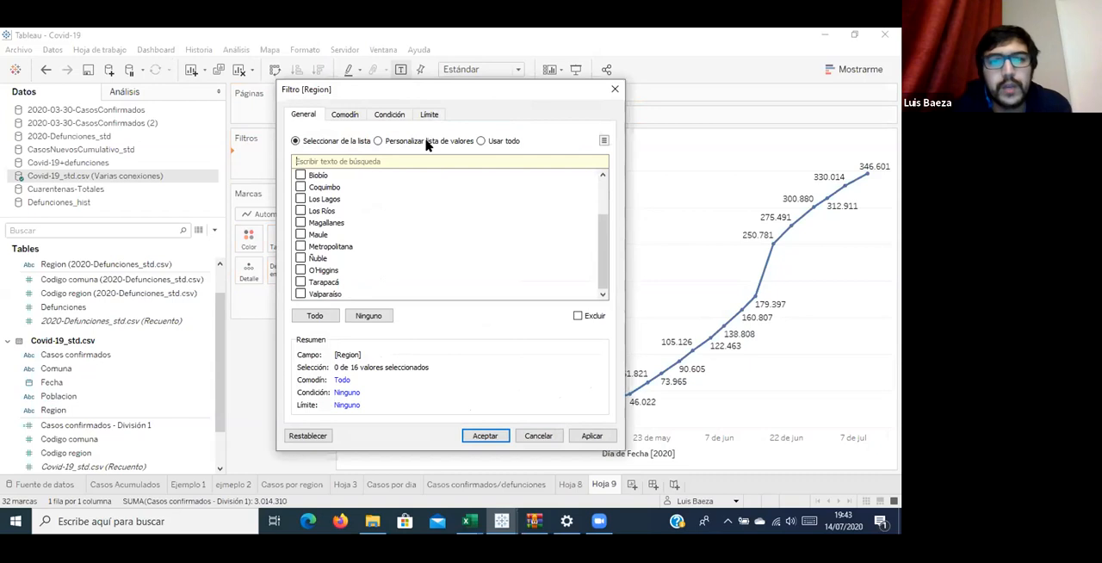
{"action": "left_click", "coordinate": [615, 89]}
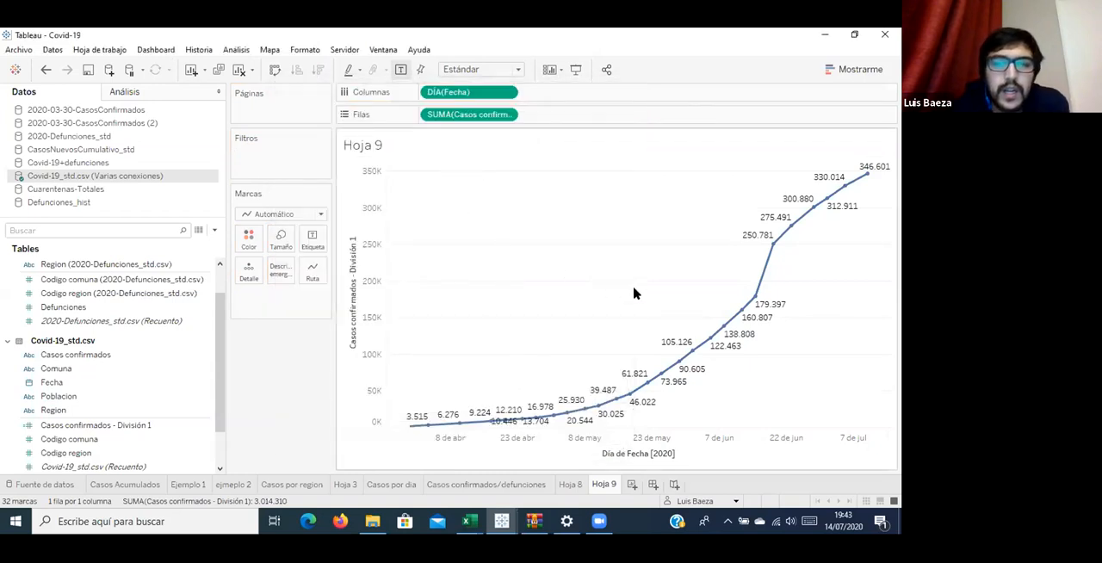
Add the Defunciones measure from 2020-Defunciones_std.csv to the rows, after the confirmed cases measure.
{"action": "mouse_move", "coordinate": [857, 184]}
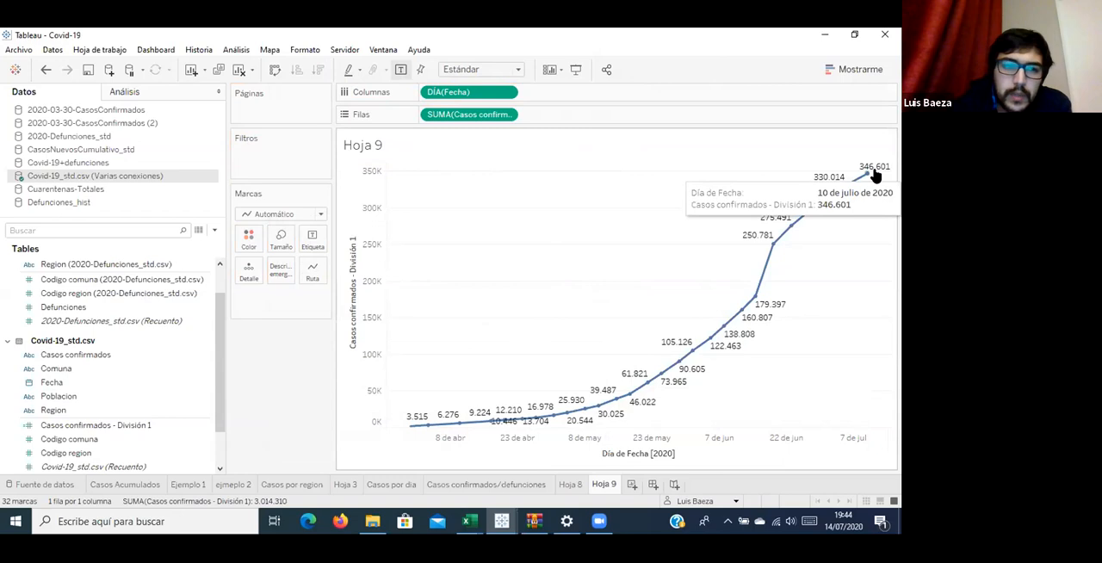
{"action": "left_click", "coordinate": [125, 383]}
{"action": "scroll", "coordinate": [124, 338], "scroll_direction": "up", "scroll_amount": 1}
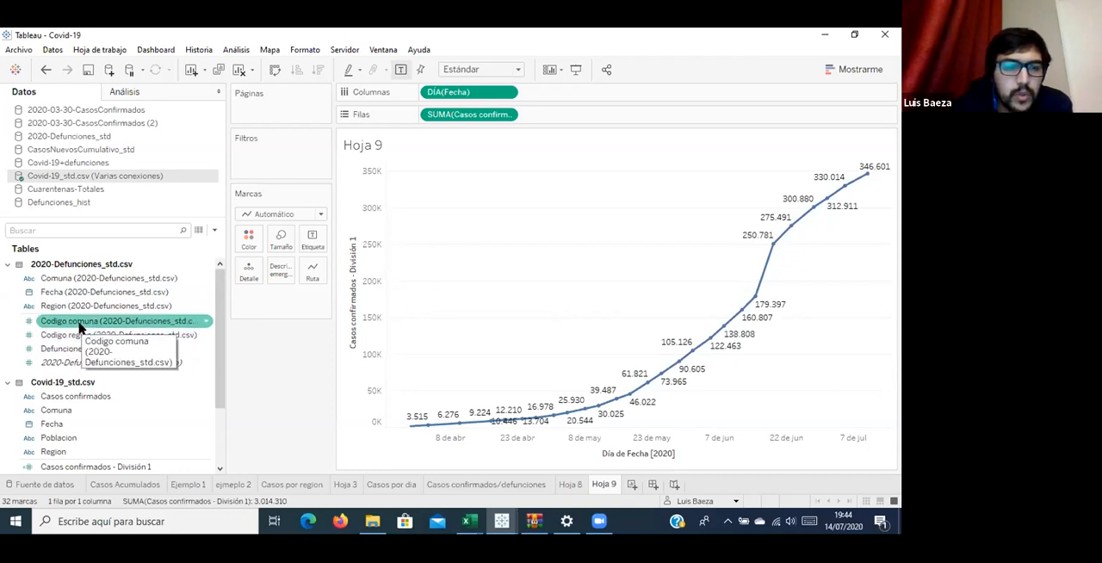
{"action": "left_click_drag", "start_coordinate": [64, 353], "coordinate": [583, 112]}
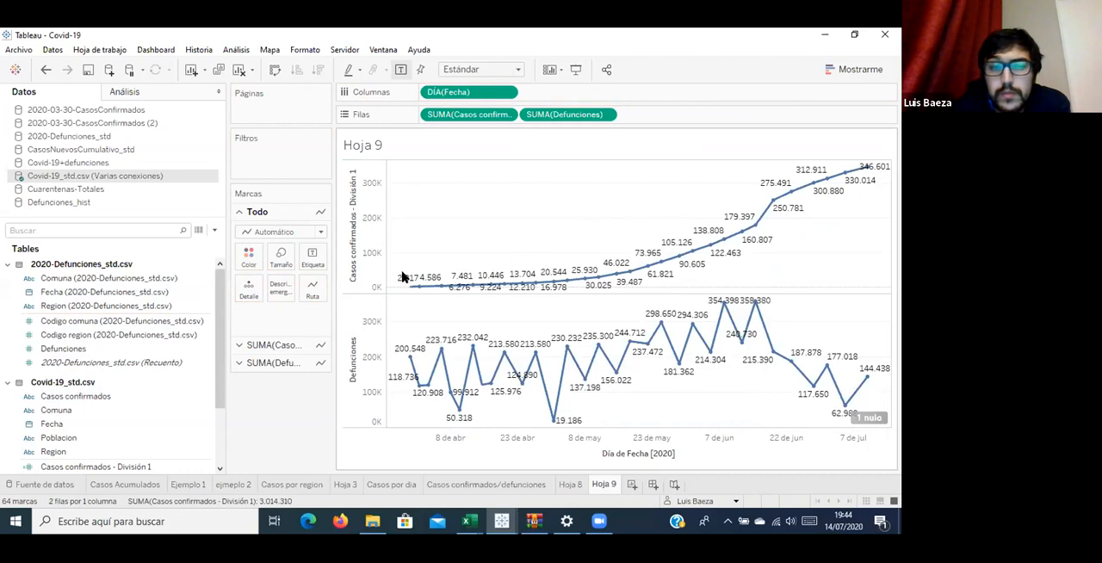
Compare the deaths per day in Hoja 9 with those in the Casos confirmados/defunciones worksheet.
{"action": "left_click", "coordinate": [176, 307]}
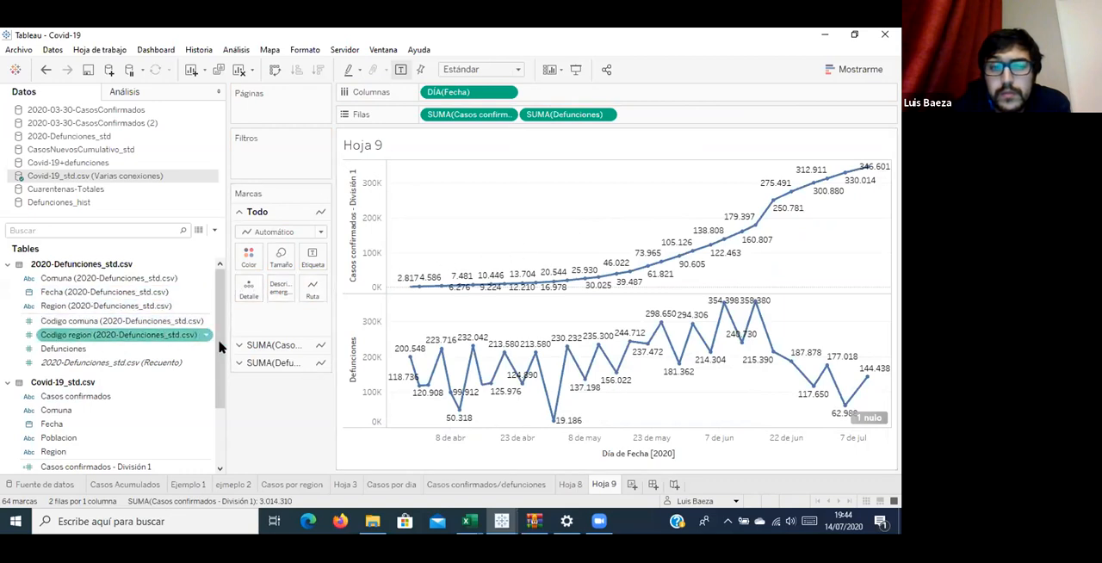
{"action": "mouse_move", "coordinate": [783, 366]}
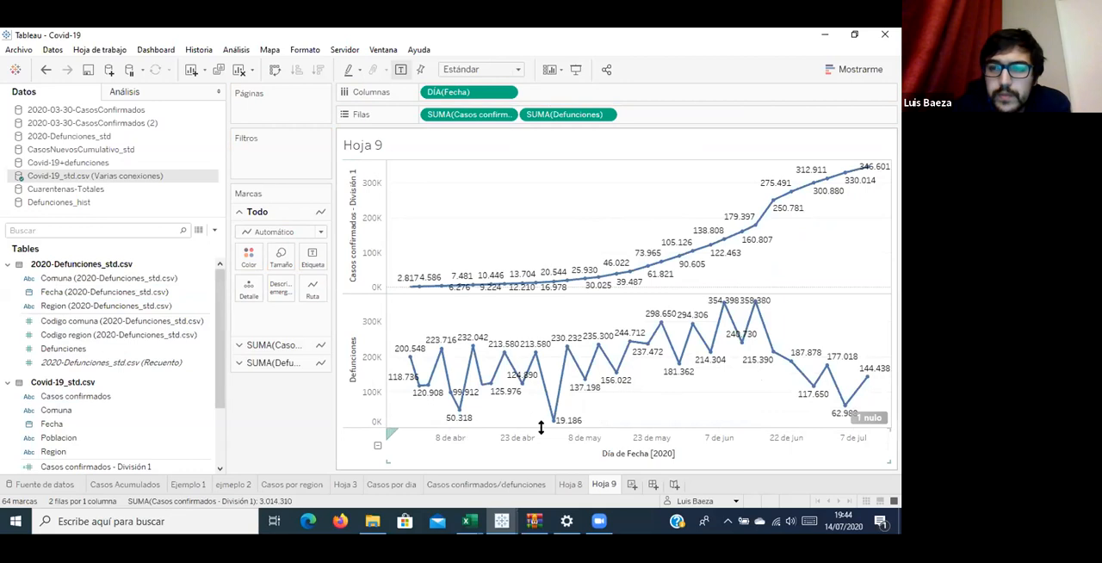
{"action": "left_click", "coordinate": [575, 485]}
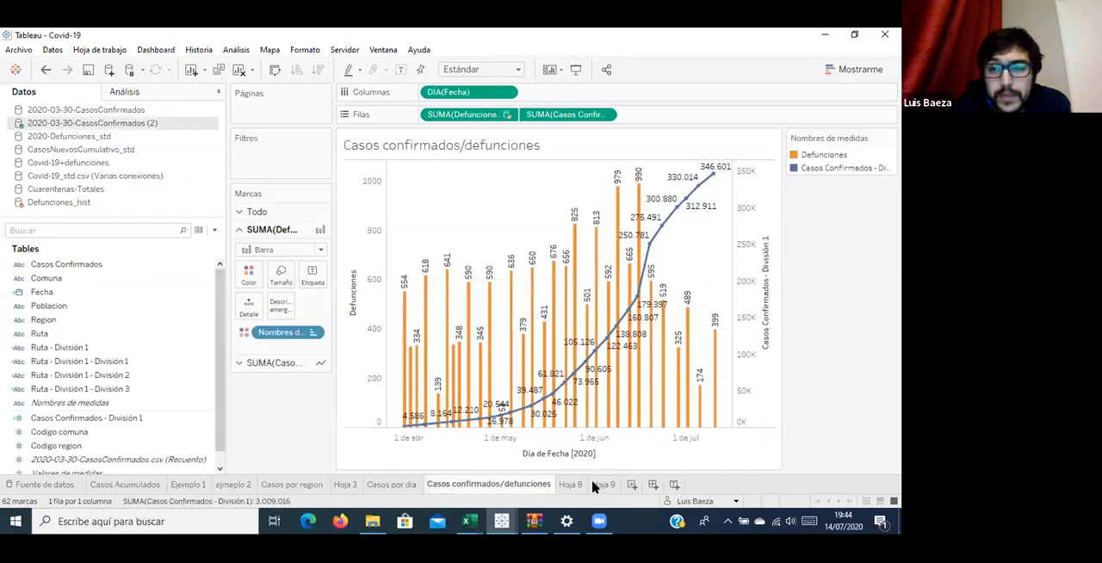
{"action": "mouse_move", "coordinate": [713, 370]}
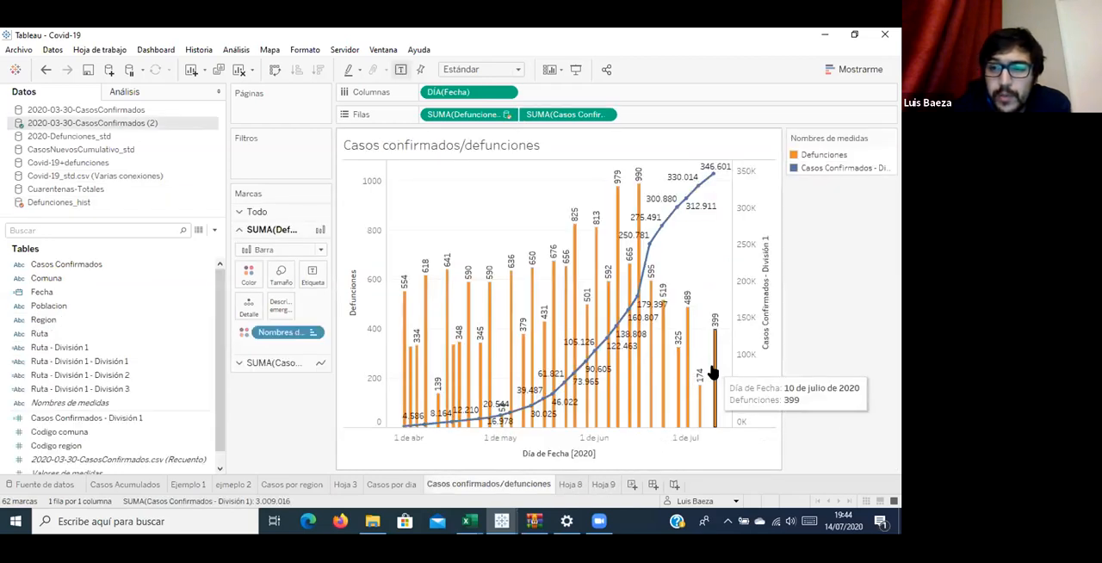
{"action": "left_click", "coordinate": [603, 484]}
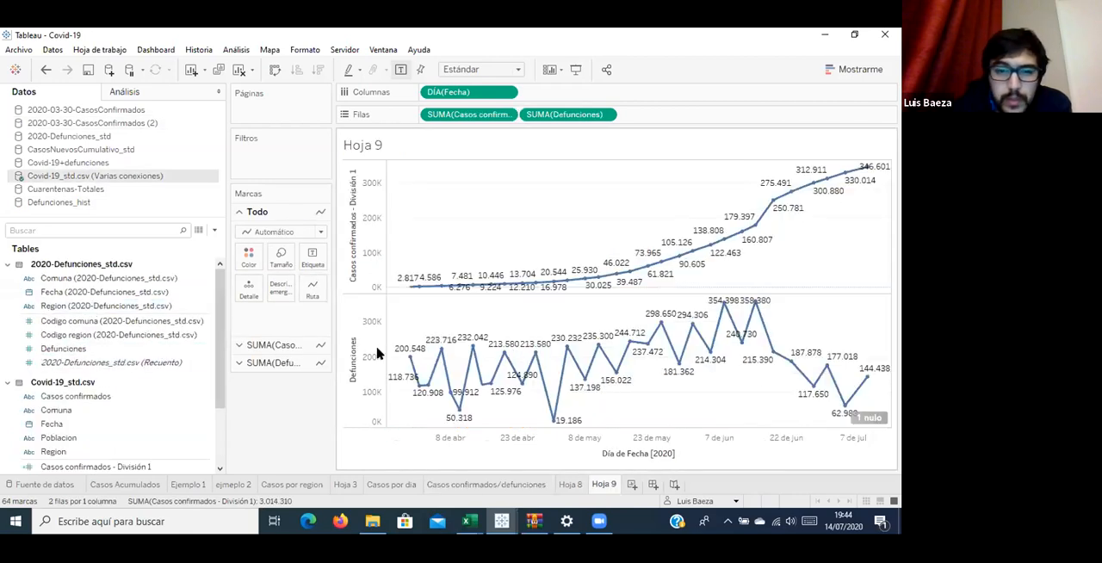
Change the mark type of the Defunciones chart in Hoja 9 to Barra.
{"action": "left_click", "coordinate": [286, 365]}
{"action": "left_click", "coordinate": [365, 351]}
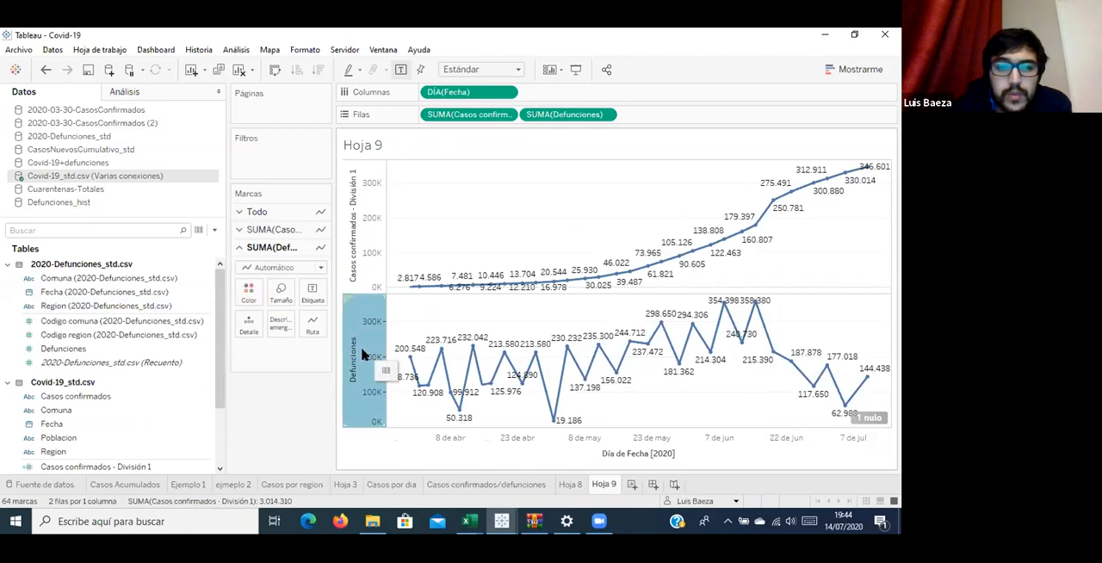
{"action": "left_click", "coordinate": [293, 268]}
{"action": "left_click", "coordinate": [262, 293]}
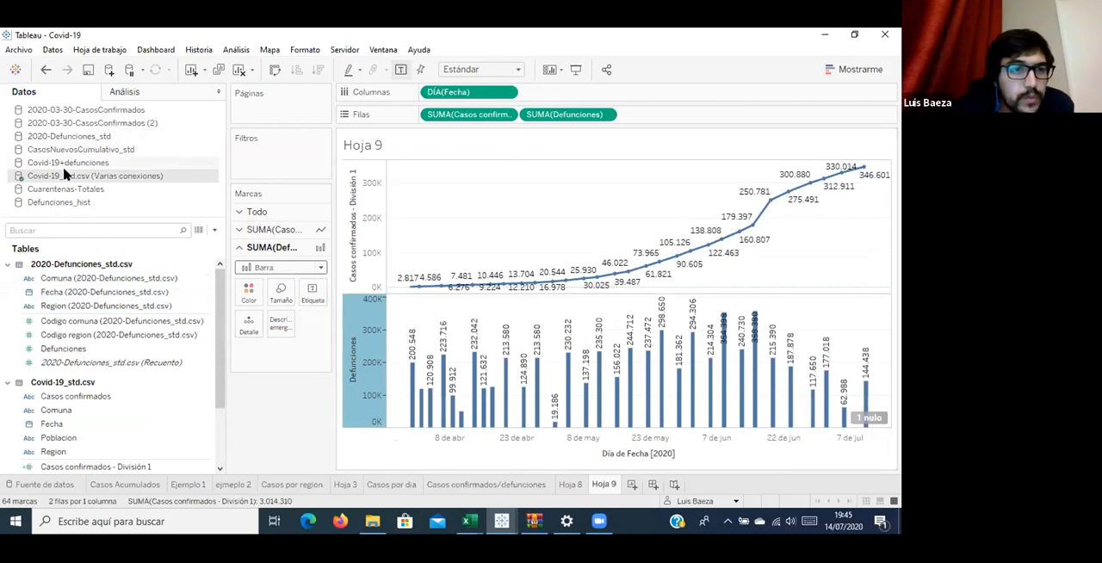
Set the relationship's cardinality to Uno on the 2020-Defunciones_std.csv side in the Covid-19_std.csv (Varias conexiones) data source.
{"action": "left_click", "coordinate": [217, 188]}
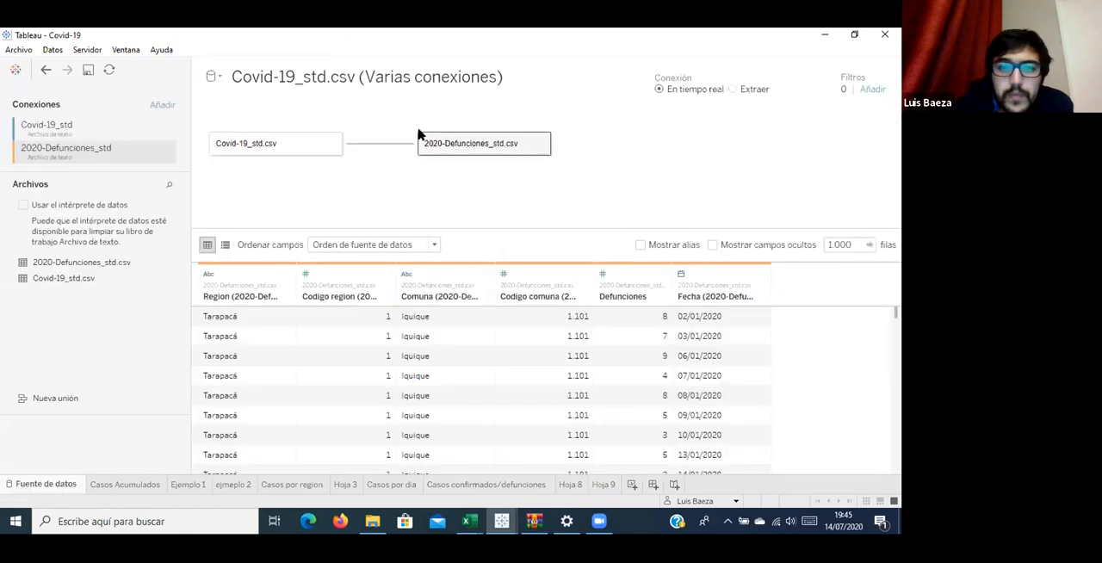
{"action": "left_click", "coordinate": [385, 150]}
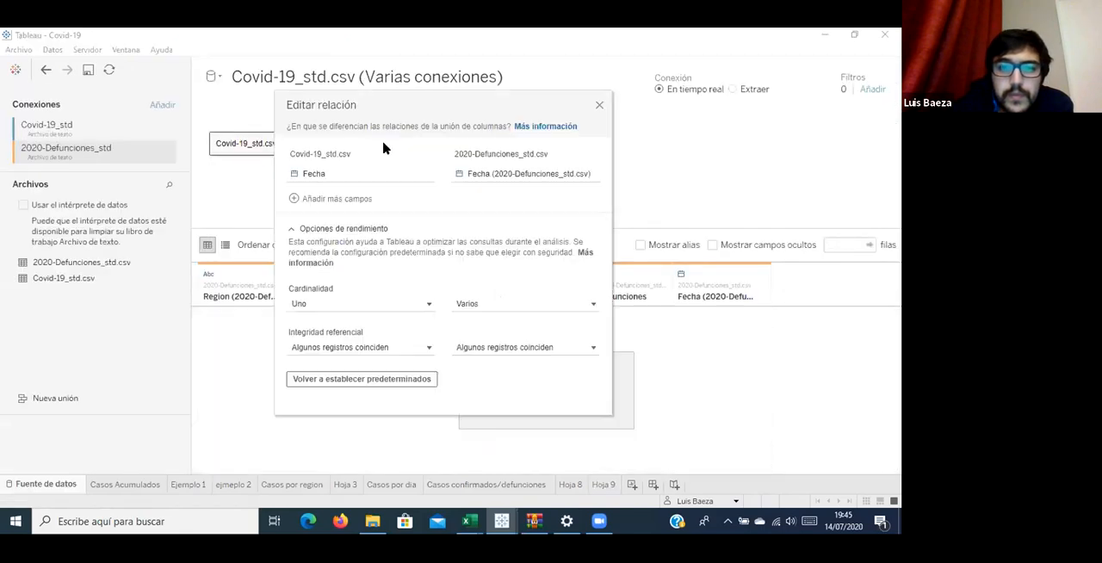
{"action": "left_click", "coordinate": [494, 303]}
{"action": "left_click", "coordinate": [484, 336]}
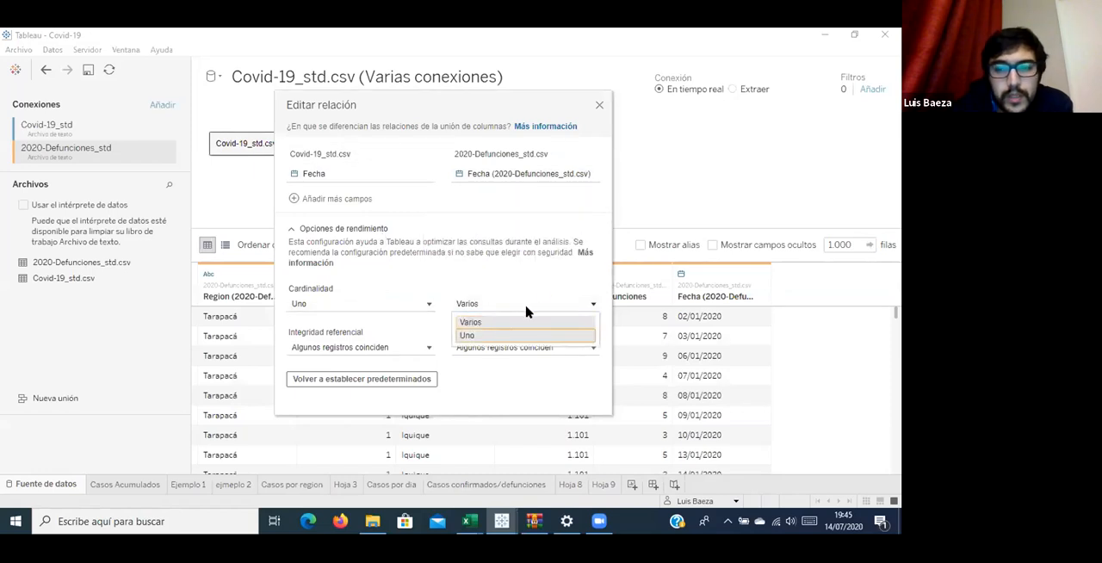
{"action": "left_click", "coordinate": [600, 106]}
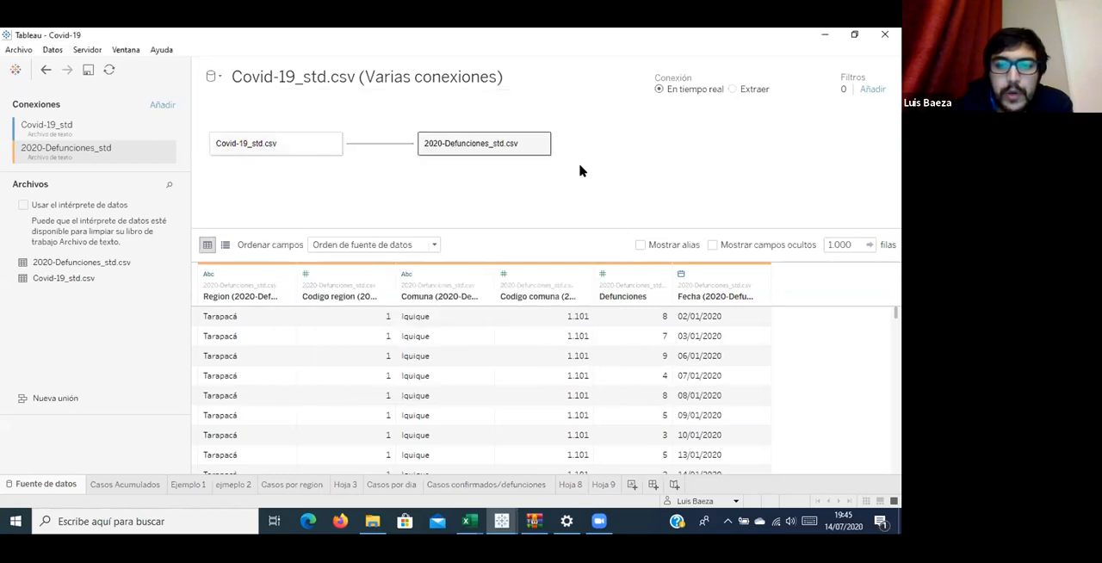
Recheck the charts in Hoja 9, then open the data source page of Covid-19+defunciones.
{"action": "left_click", "coordinate": [605, 485]}
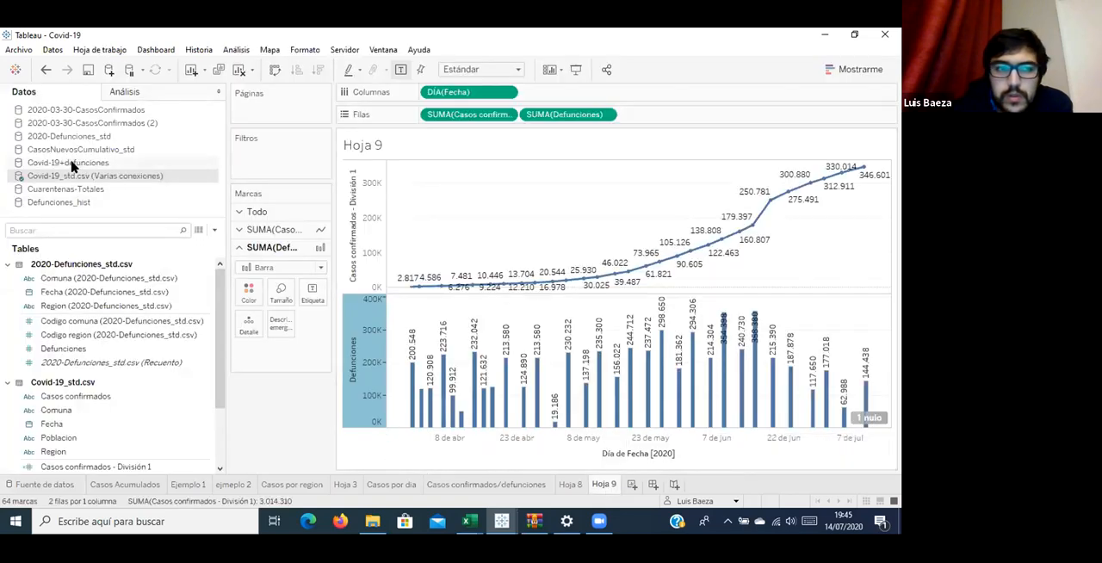
{"action": "left_click", "coordinate": [74, 164]}
{"action": "right_click", "coordinate": [73, 164]}
{"action": "key", "text": "Escape"}
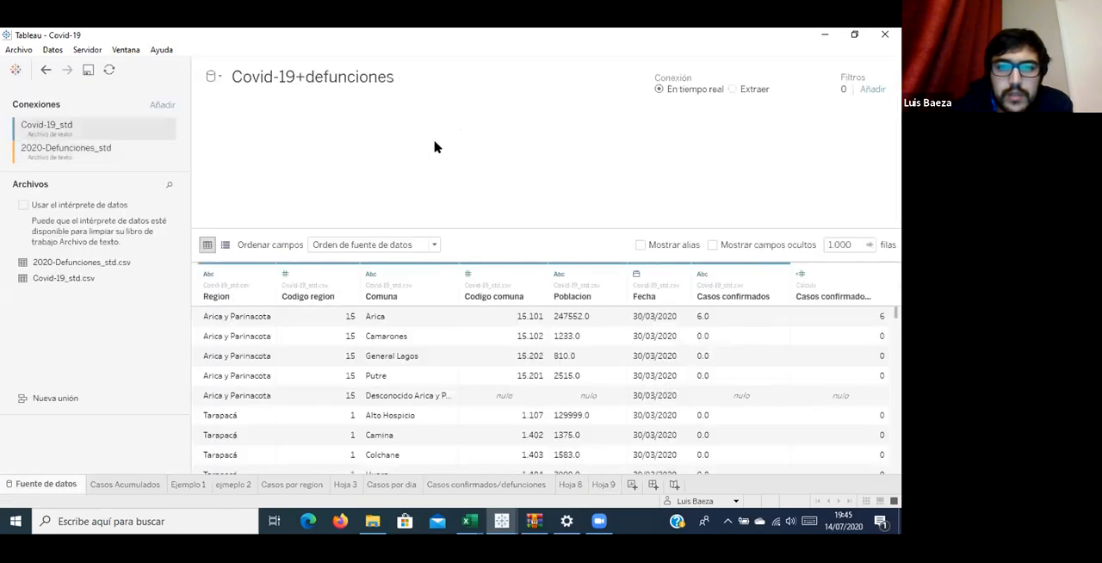
Inspect the performance options of the relationship between Covid-19_std.csv and 2020-Defunciones_std.csv in the Covid-19+defunciones data source.
{"action": "left_click", "coordinate": [430, 147]}
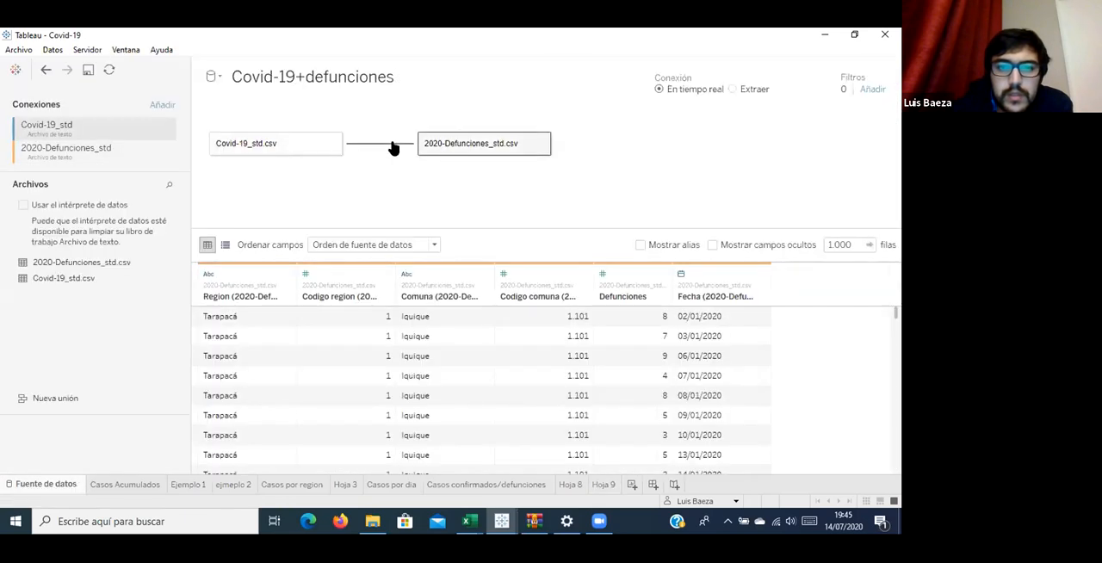
{"action": "left_click", "coordinate": [393, 145]}
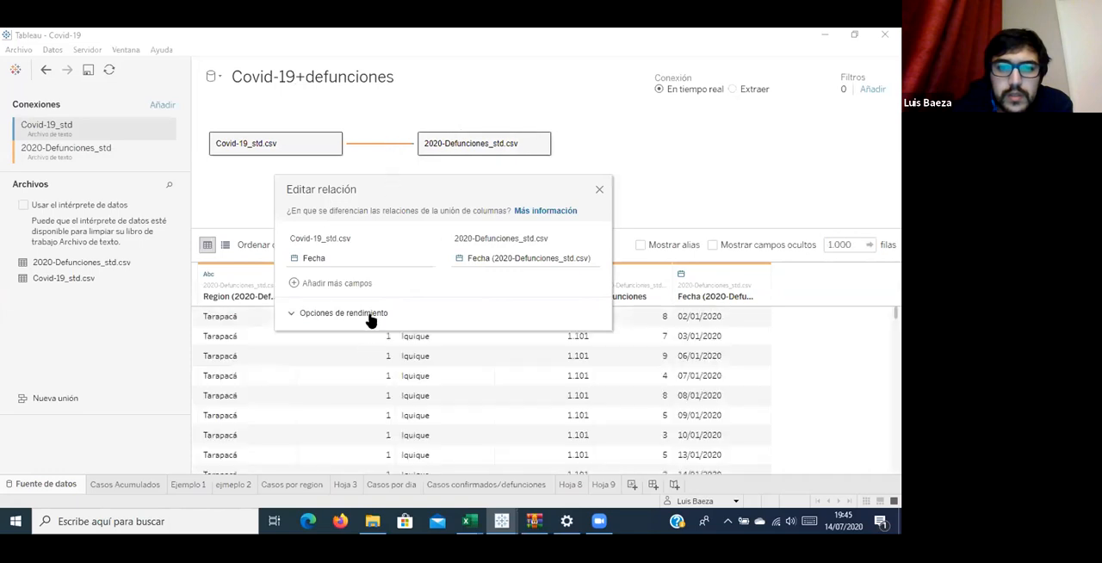
{"action": "left_click", "coordinate": [368, 319]}
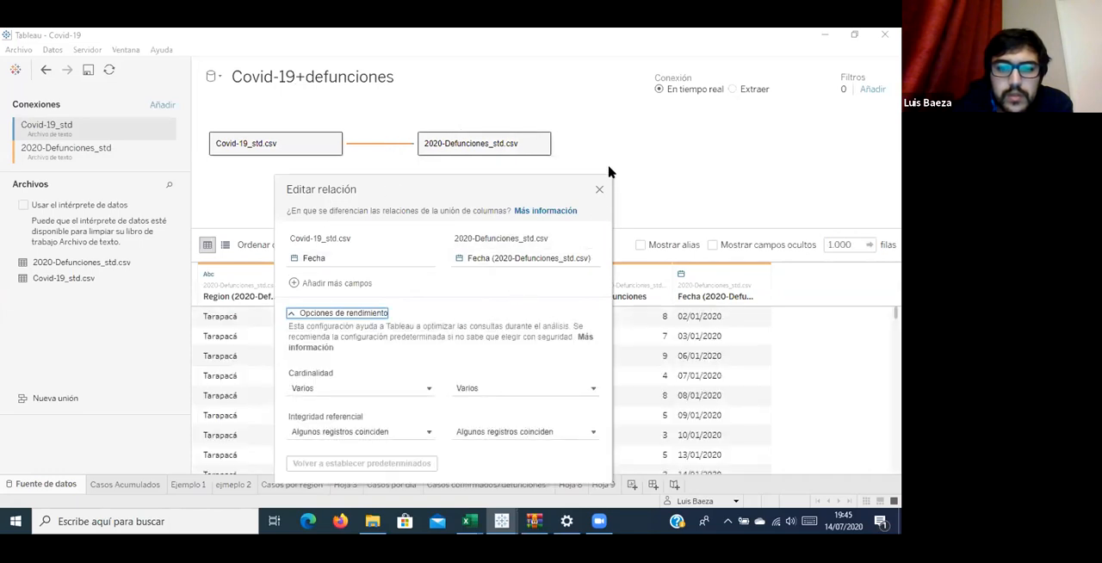
{"action": "left_click", "coordinate": [599, 189]}
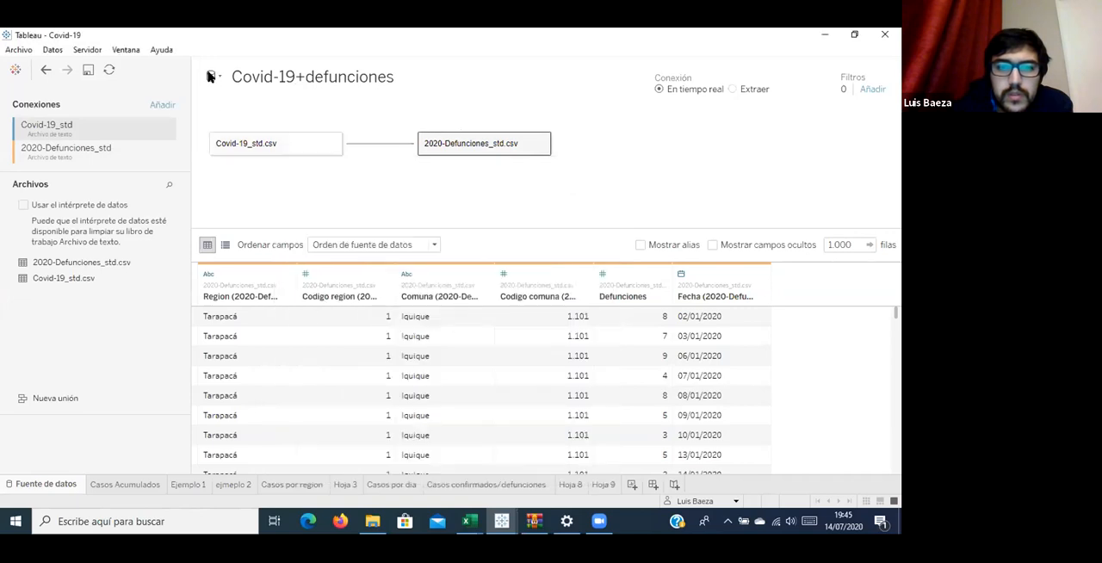
Set the relationship's cardinality to Varios on both sides in the Covid-19_std.csv (Varias conexiones) data source.
{"action": "left_click", "coordinate": [210, 77]}
{"action": "left_click", "coordinate": [266, 164]}
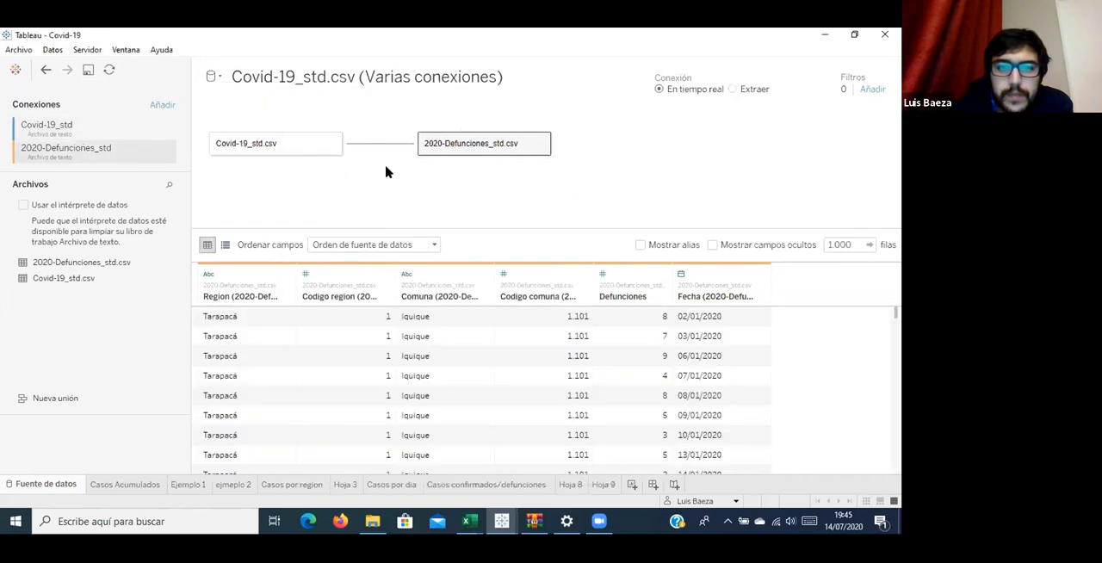
{"action": "left_click", "coordinate": [382, 144]}
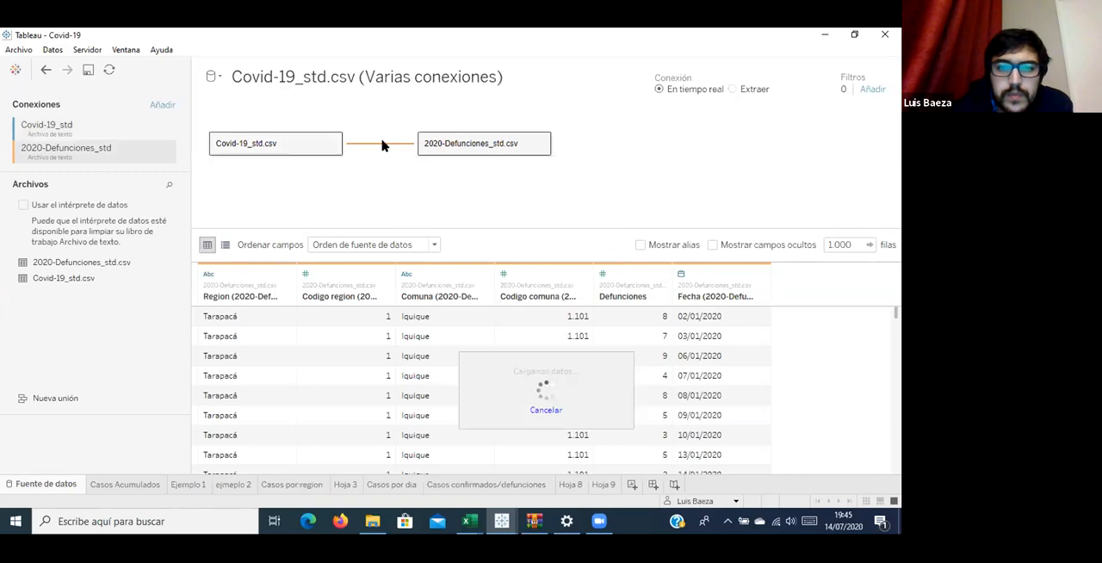
{"action": "left_click", "coordinate": [413, 304]}
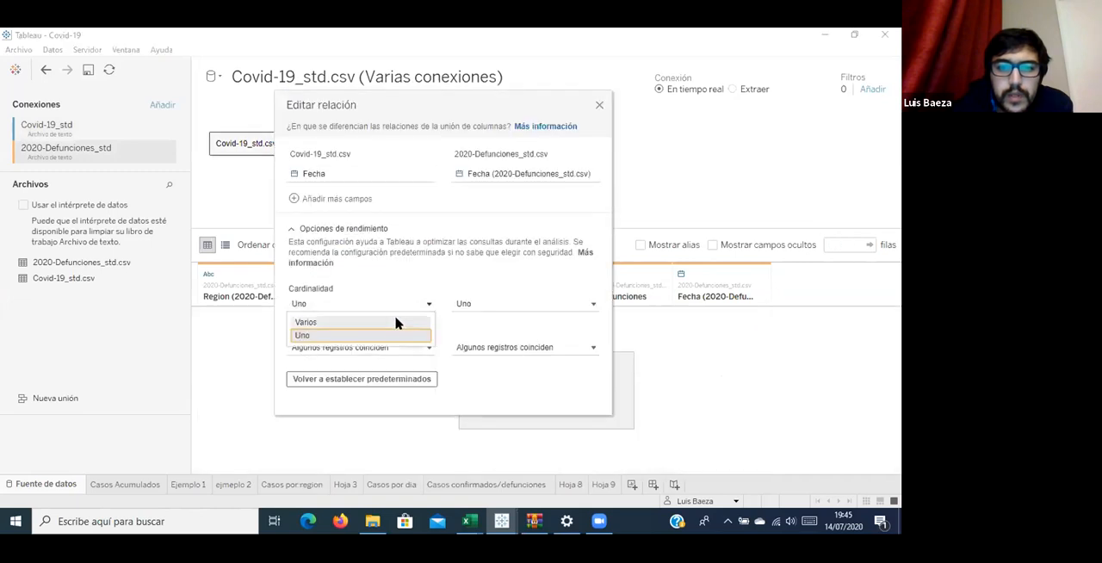
{"action": "left_click", "coordinate": [496, 309]}
{"action": "left_click", "coordinate": [500, 307]}
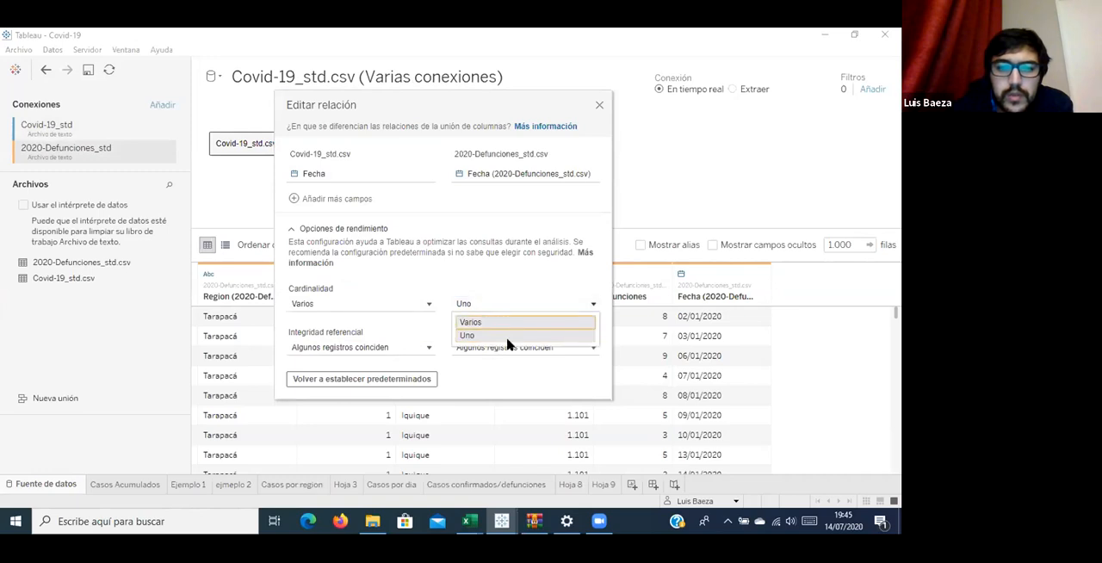
{"action": "left_click", "coordinate": [646, 175]}
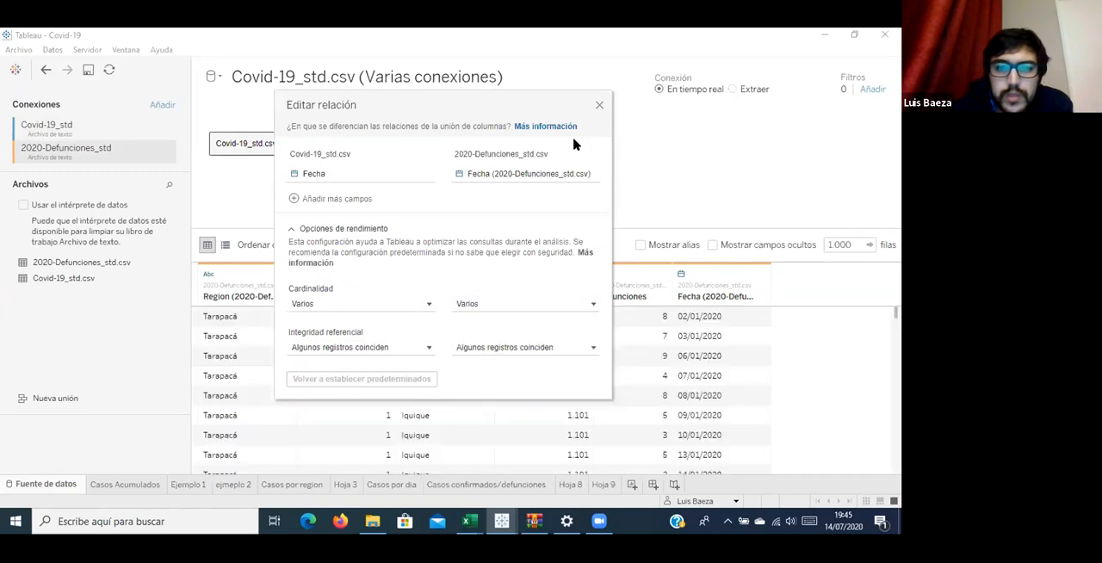
{"action": "left_click", "coordinate": [600, 106]}
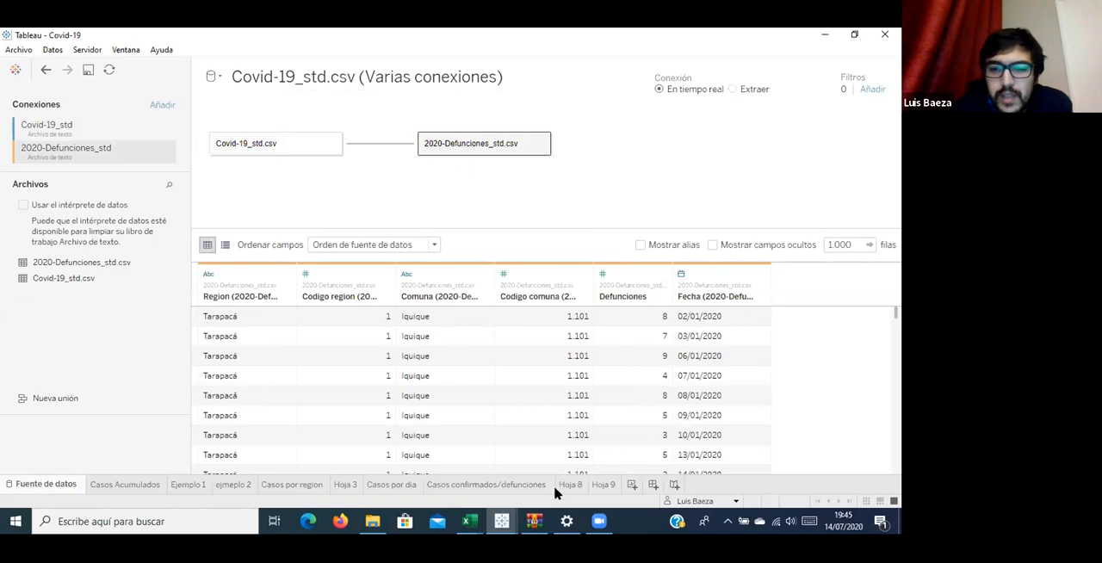
Combine the Defunciones bars and the confirmed cases line in Hoja 9 into one dual-axis chart, with Defunciones as the first measure.
{"action": "left_click", "coordinate": [602, 484]}
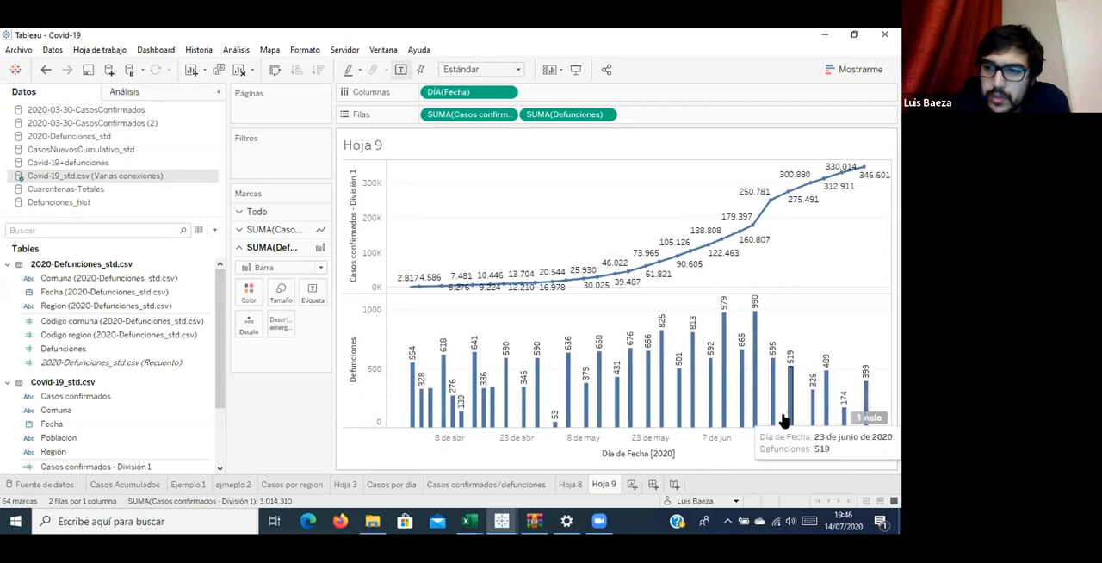
{"action": "right_click", "coordinate": [384, 382]}
{"action": "left_click", "coordinate": [403, 309]}
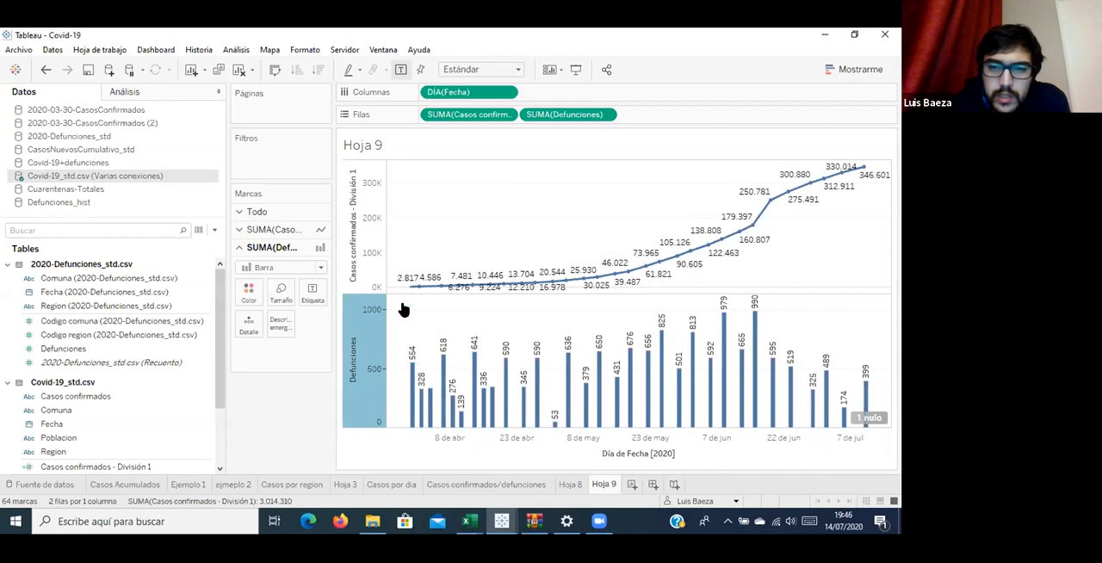
{"action": "left_click_drag", "start_coordinate": [746, 112], "coordinate": [750, 115]}
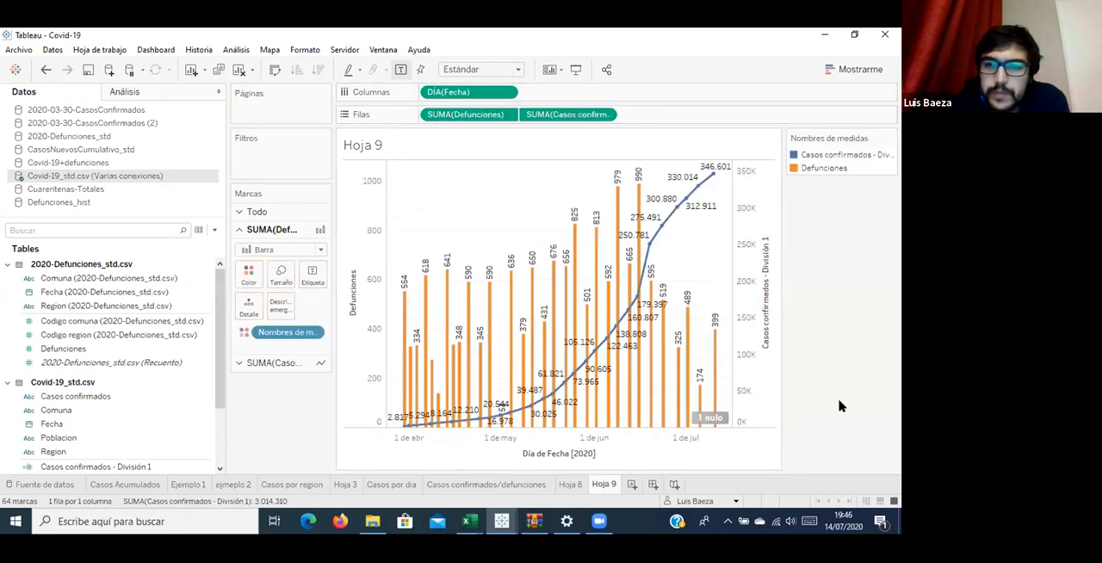
Move the Casos confirmados/defunciones worksheet directly before Hoja 9 in the workbook's sheet order.
{"action": "left_click", "coordinate": [565, 485]}
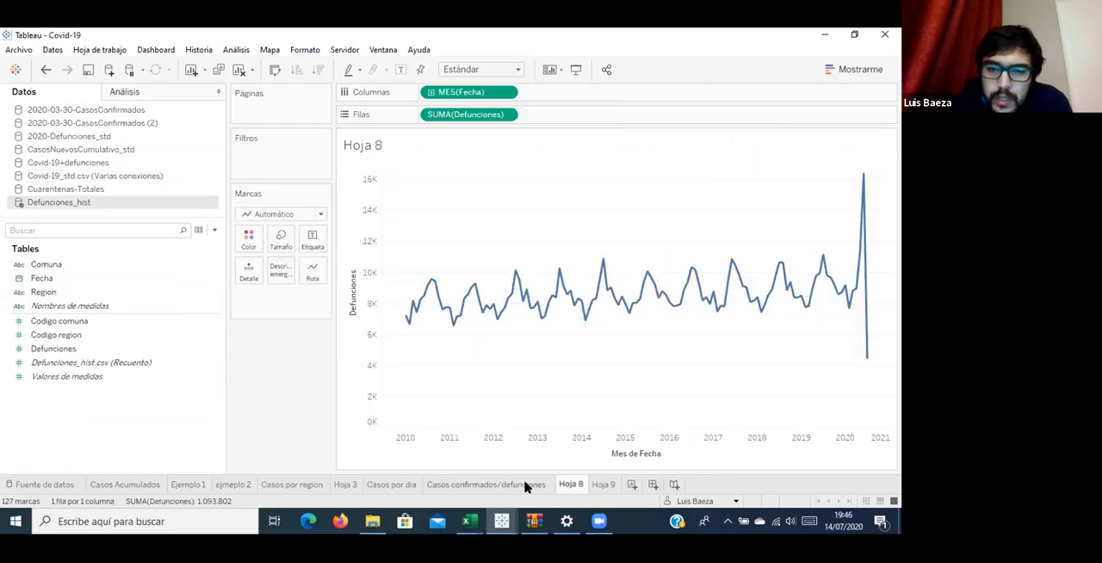
{"action": "left_click_drag", "start_coordinate": [523, 487], "coordinate": [587, 487]}
{"action": "left_click", "coordinate": [601, 489]}
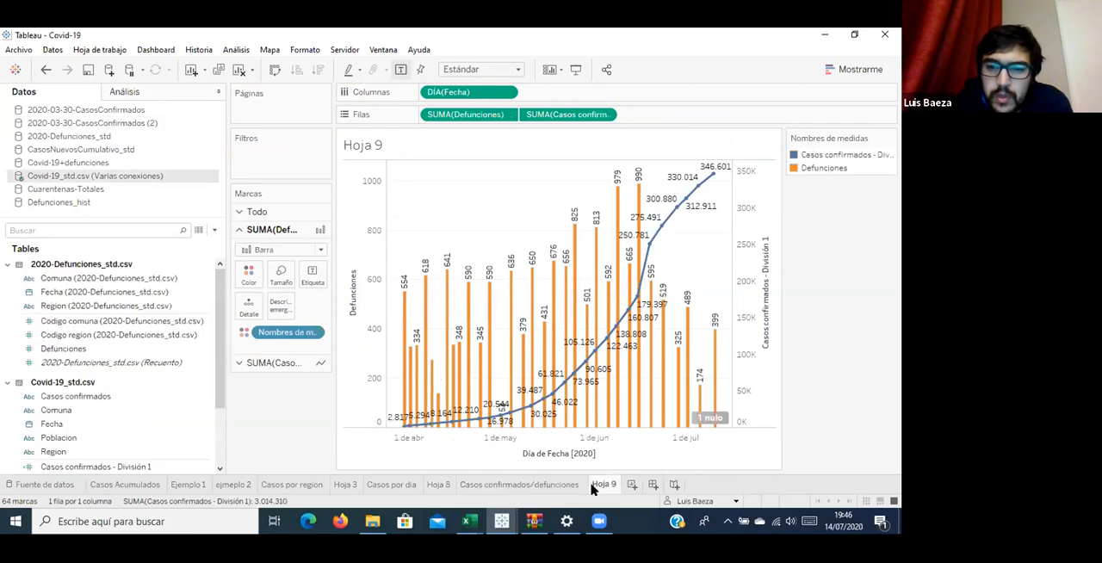
Compare the dual-axis chart in Hoja 9 with the one in the Casos confirmados/defunciones worksheet.
{"action": "left_click", "coordinate": [577, 488]}
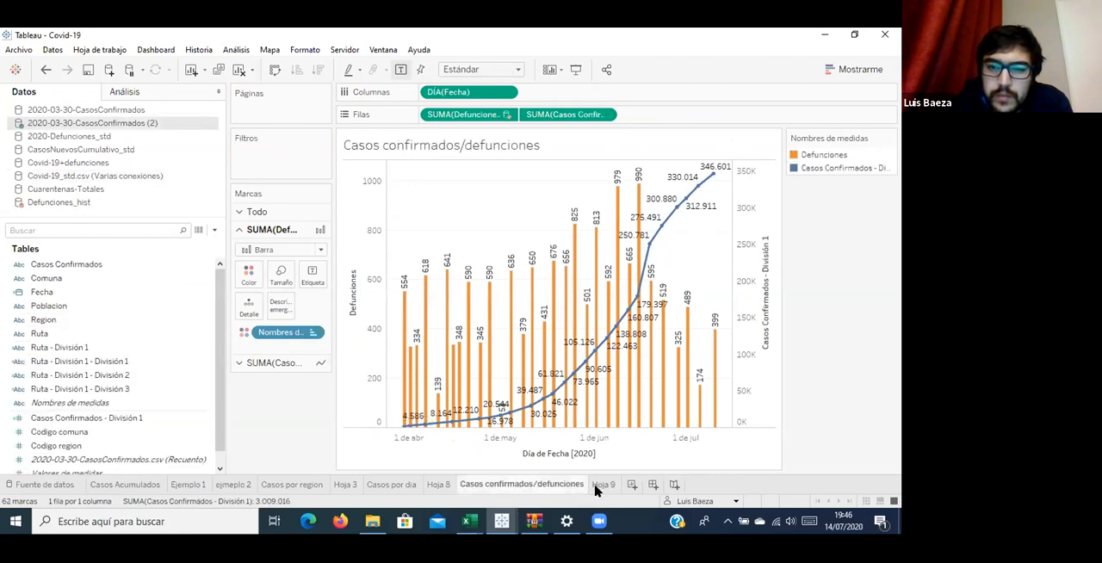
{"action": "left_click", "coordinate": [601, 488]}
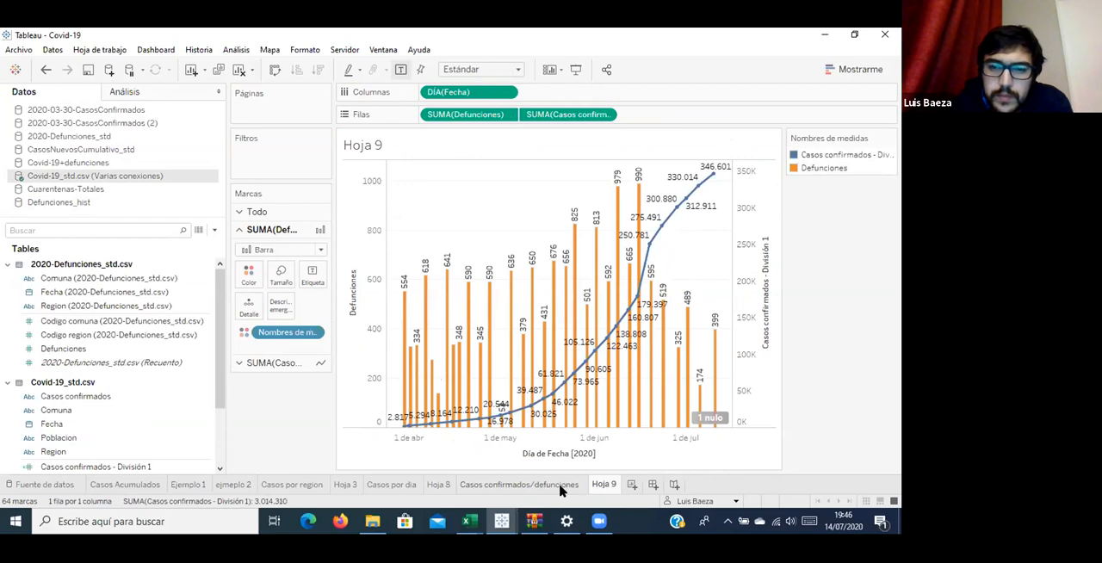
{"action": "left_click", "coordinate": [568, 488]}
{"action": "left_click", "coordinate": [601, 485]}
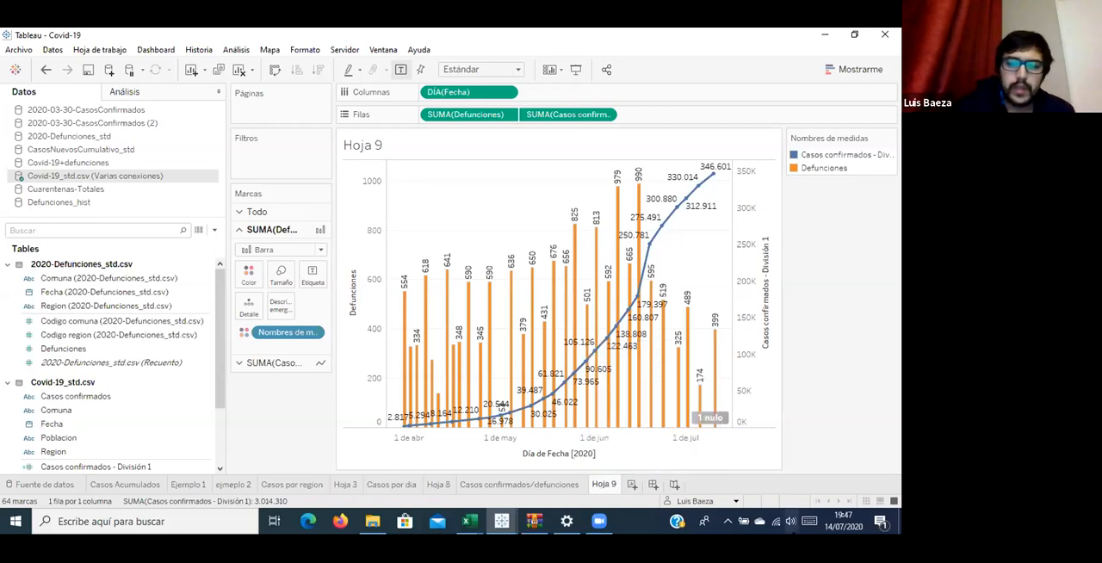
Create a new worksheet and select the Cuarentenas-Totales data source for it.
{"action": "left_click", "coordinate": [634, 485]}
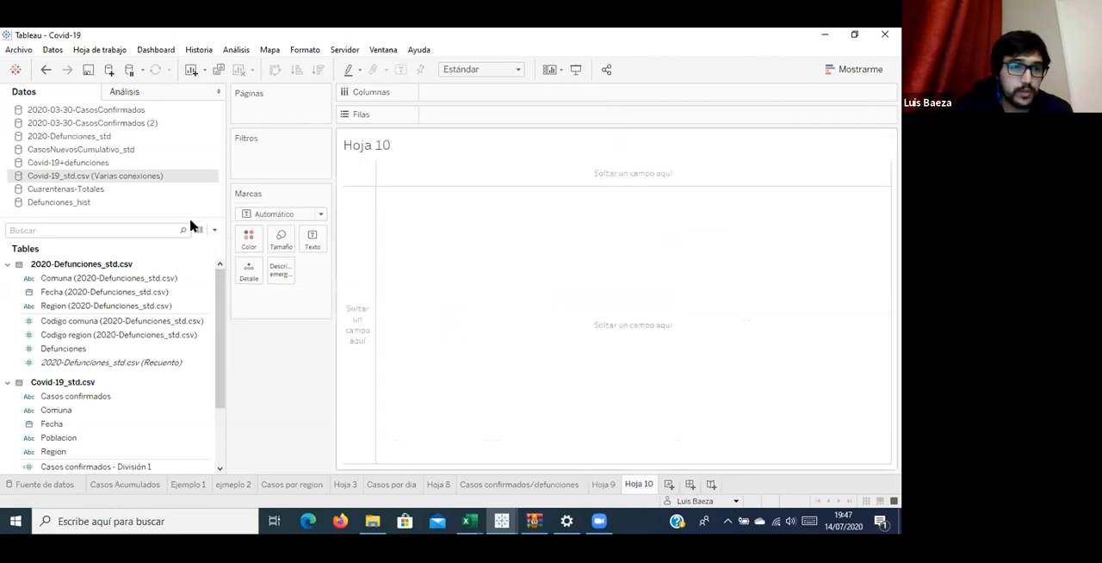
{"action": "left_click", "coordinate": [71, 191]}
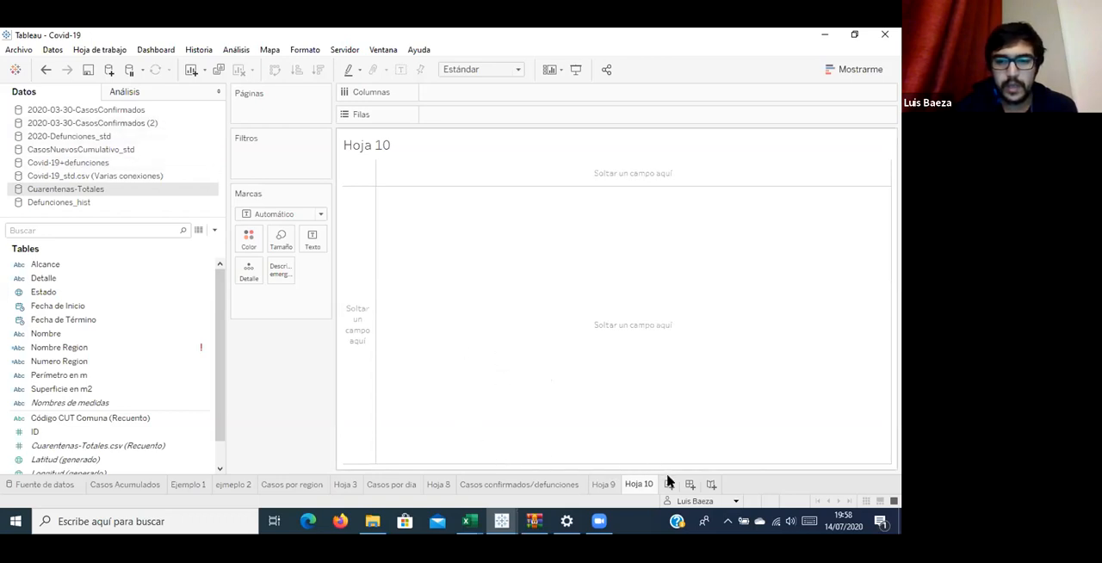
Open the CasosNuevosCumulativo_std data source from the Casos por dia worksheet and inspect its columns and the contents of the Datos migrados table.
{"action": "left_click", "coordinate": [392, 485]}
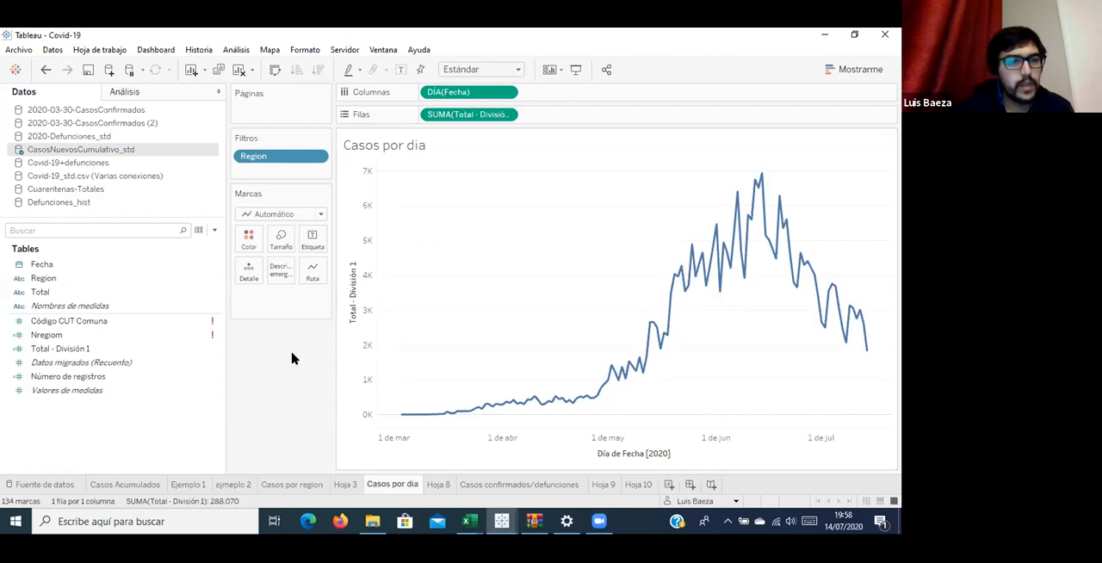
{"action": "right_click", "coordinate": [156, 152]}
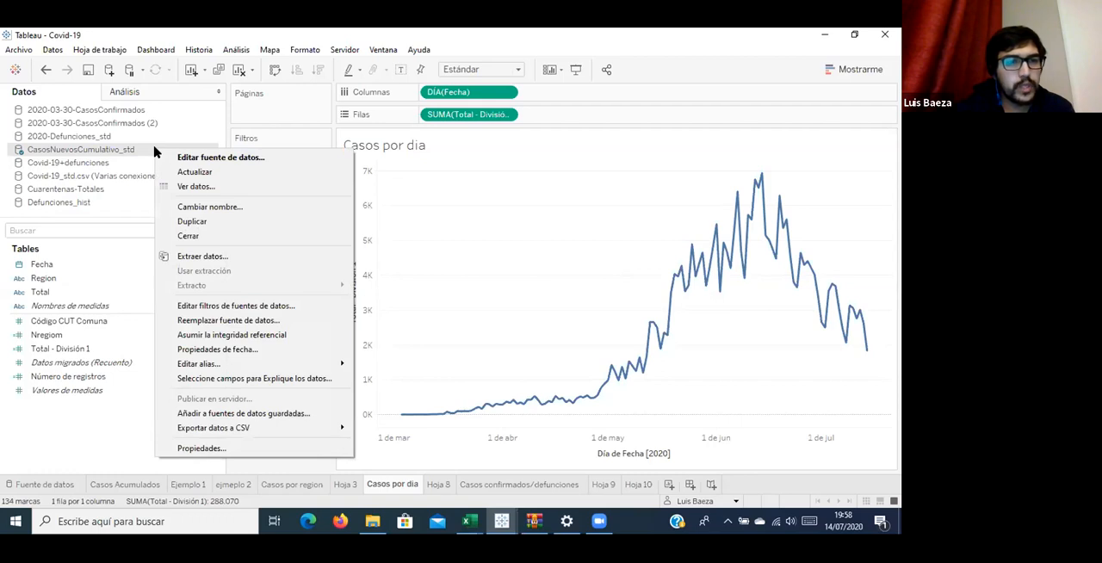
{"action": "left_click", "coordinate": [182, 162]}
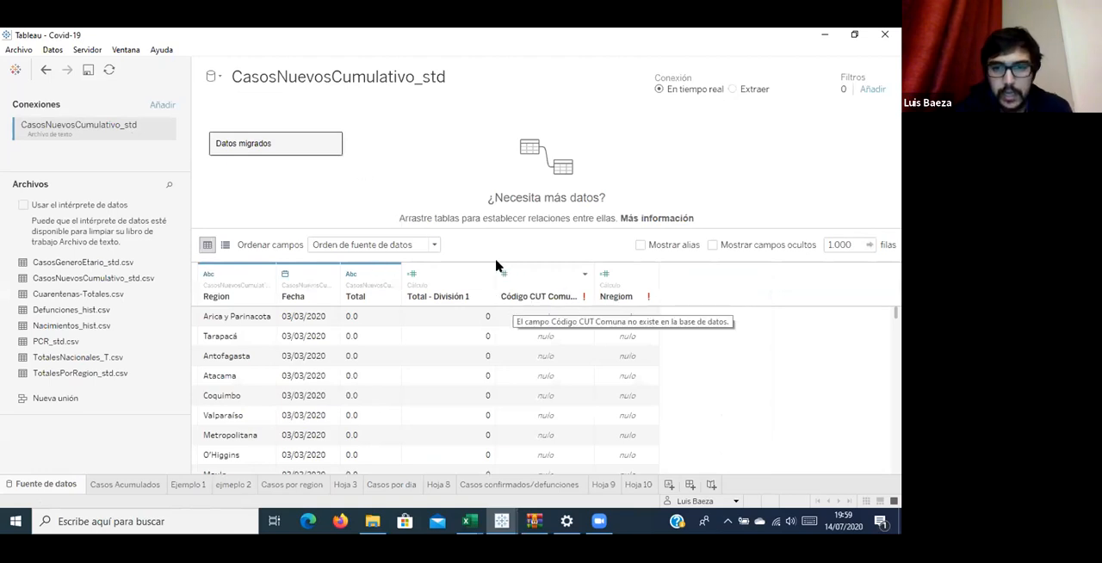
{"action": "left_click", "coordinate": [584, 274]}
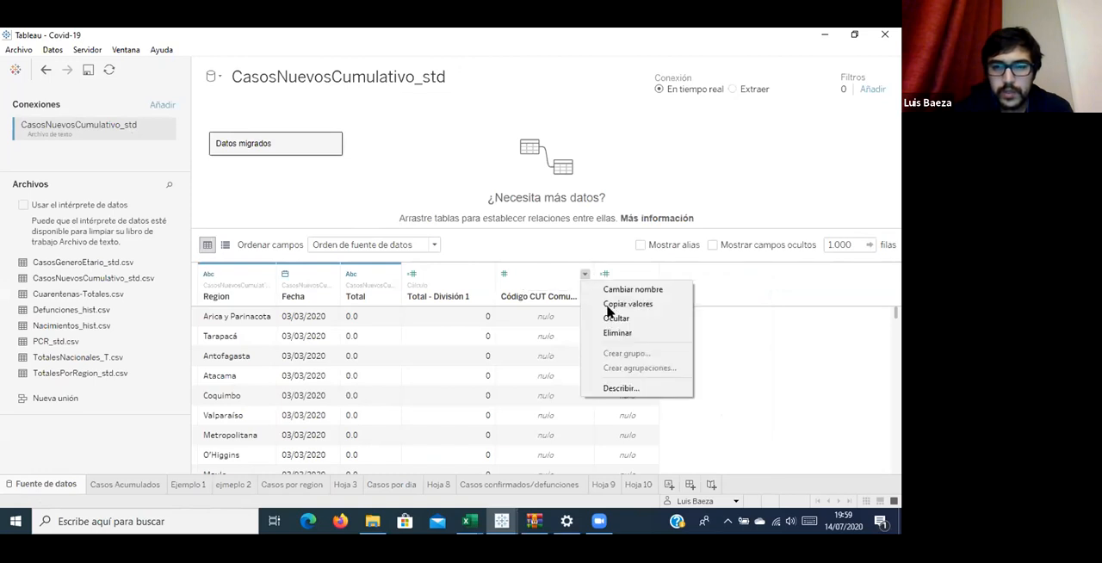
{"action": "left_click", "coordinate": [503, 277]}
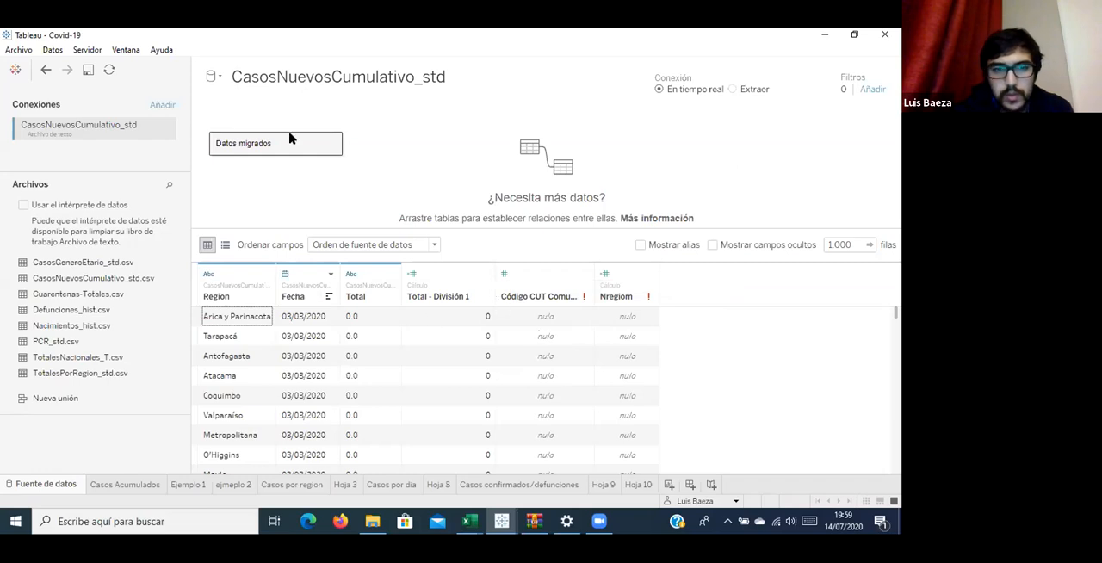
{"action": "left_click", "coordinate": [332, 143]}
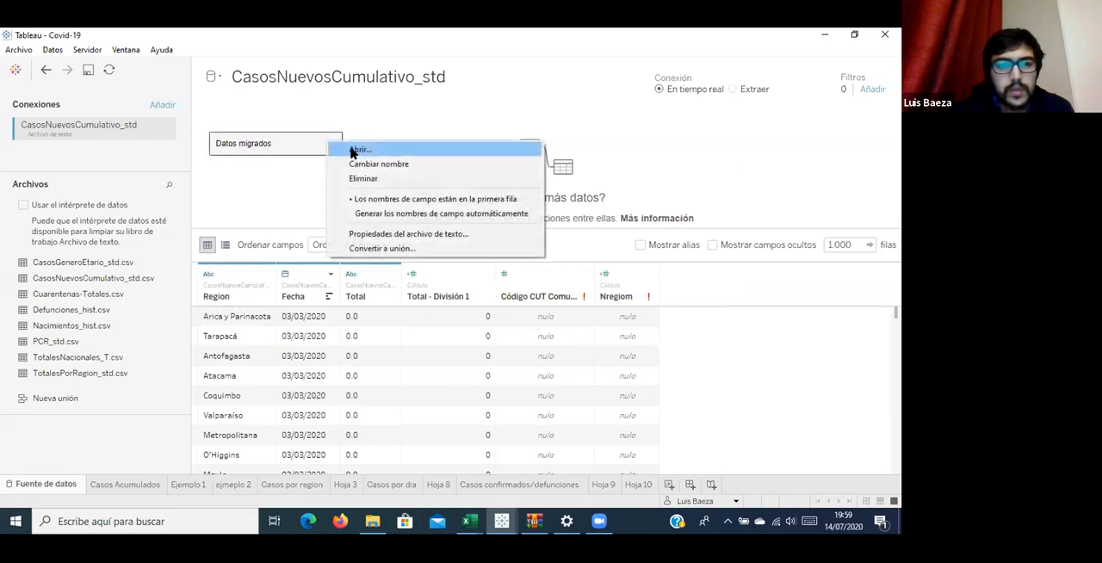
{"action": "left_click", "coordinate": [354, 150]}
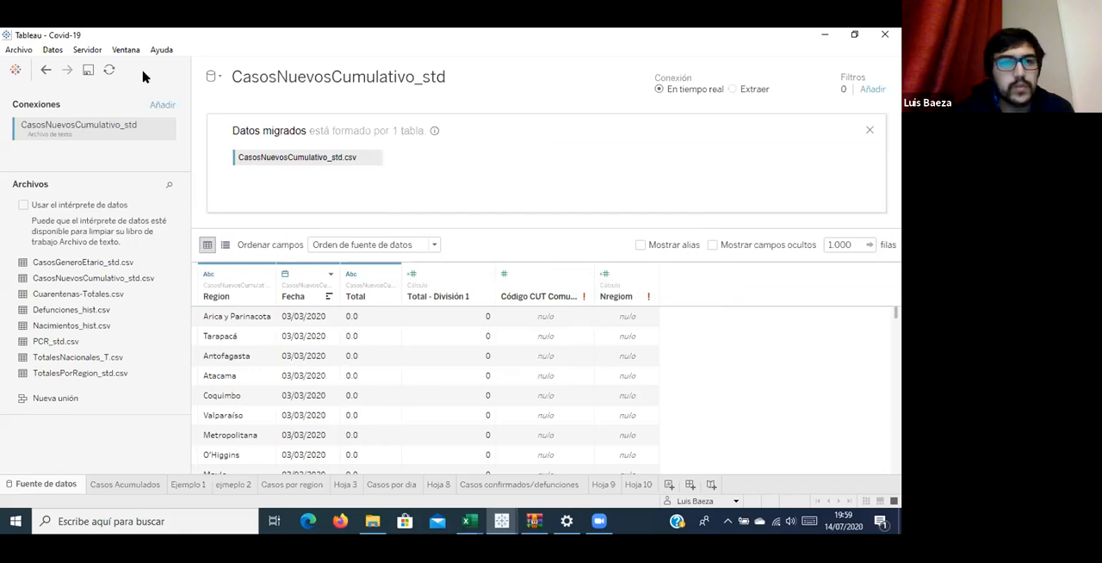
Add the CasosNuevosCumulativo_std text file from the La union hace la fuerza folder as a new data source.
{"action": "left_click", "coordinate": [52, 50]}
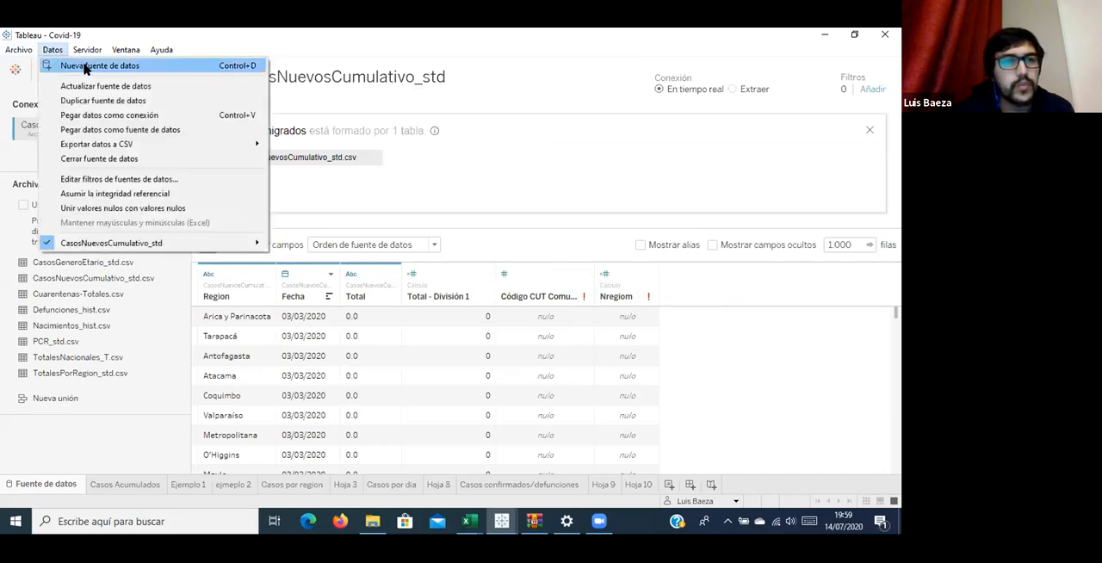
{"action": "left_click", "coordinate": [86, 66]}
{"action": "left_click", "coordinate": [263, 294]}
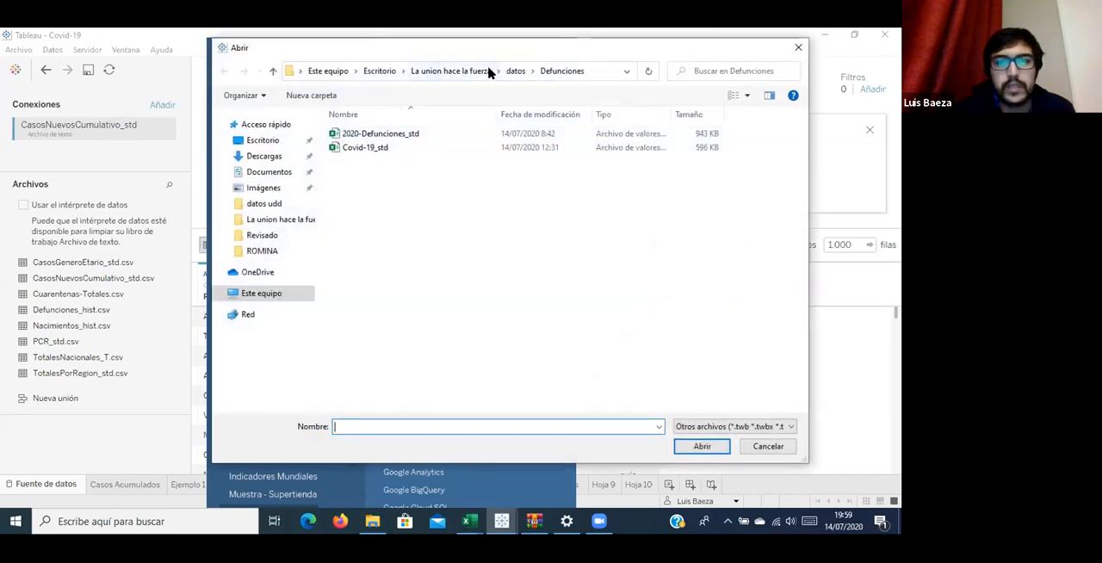
{"action": "left_click", "coordinate": [460, 74]}
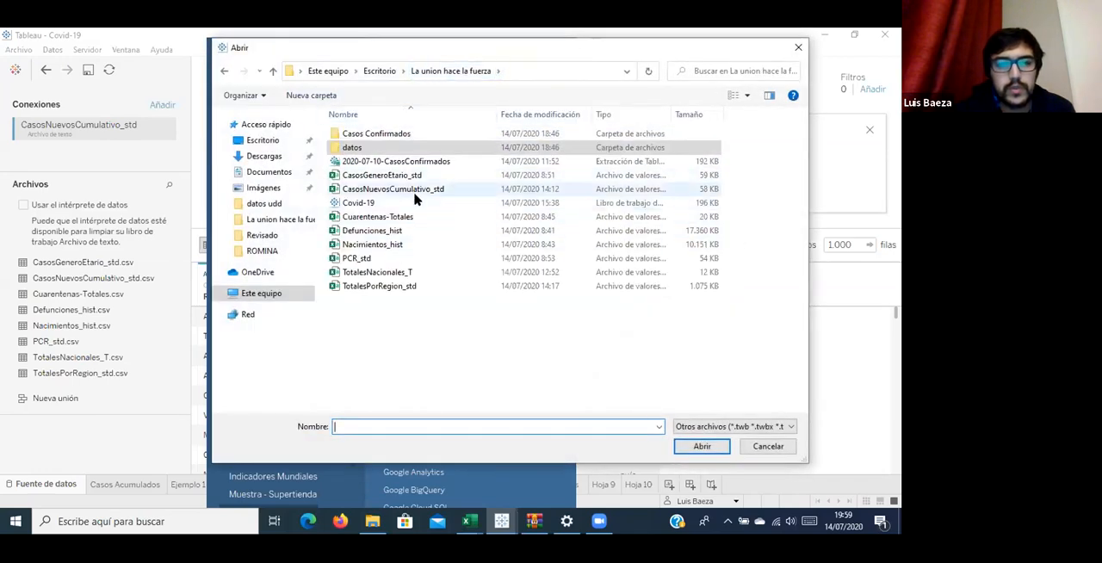
{"action": "left_click", "coordinate": [414, 193]}
{"action": "double_click", "coordinate": [414, 193]}
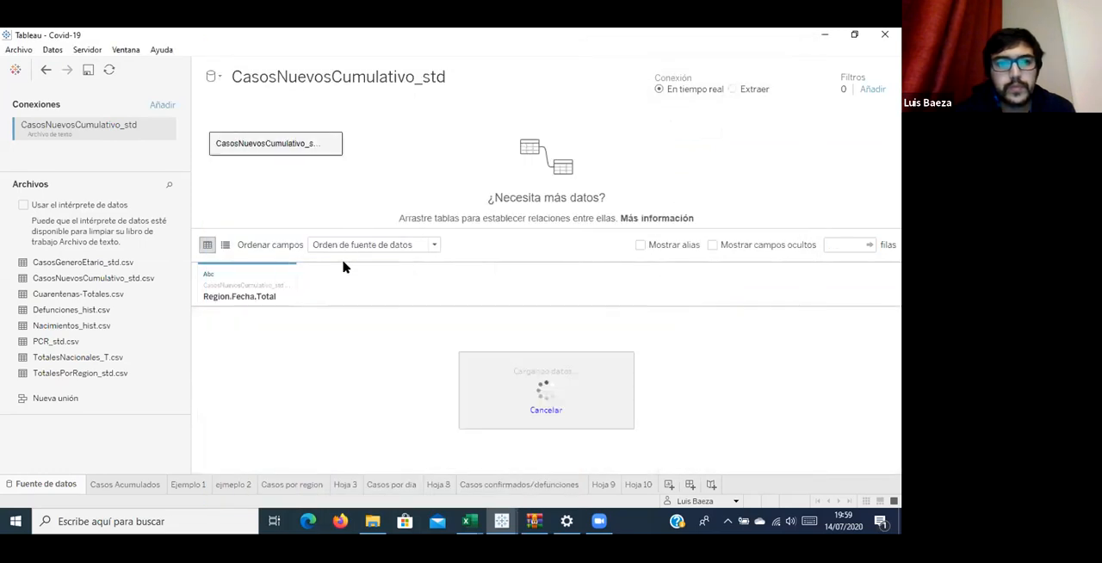
Set the field separator of the CasosNuevosCumulativo_std.csv table to Coma and check the resulting rows.
{"action": "left_click", "coordinate": [333, 144]}
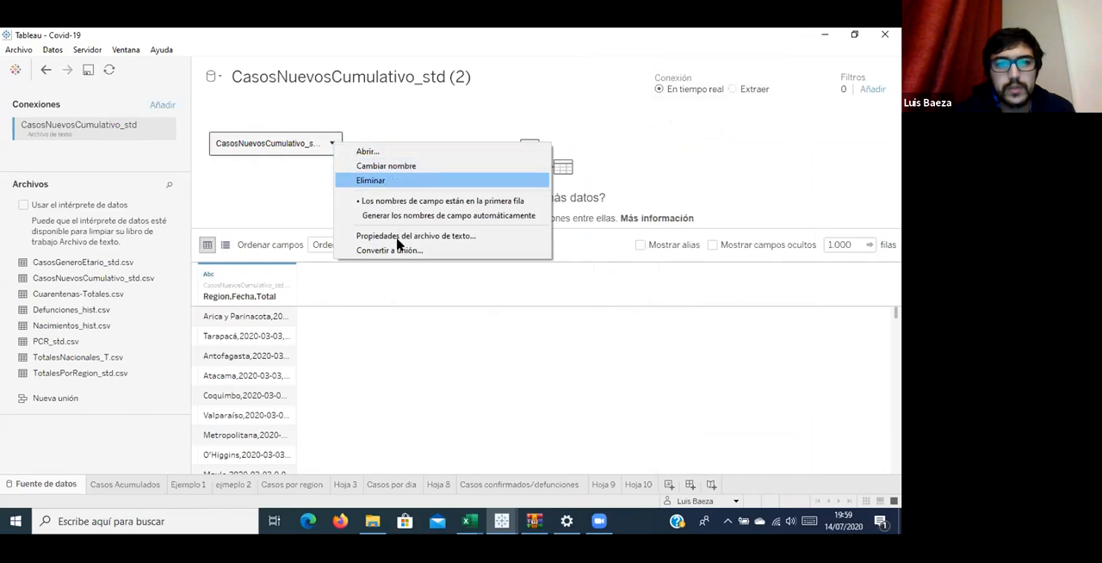
{"action": "left_click", "coordinate": [398, 236]}
{"action": "left_click", "coordinate": [527, 156]}
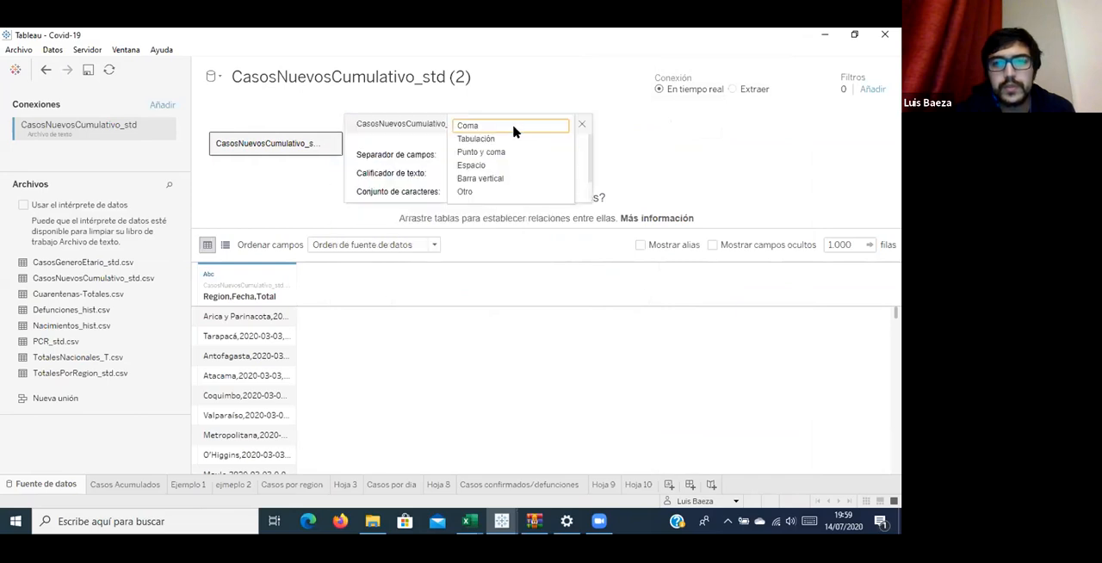
{"action": "left_click", "coordinate": [575, 141]}
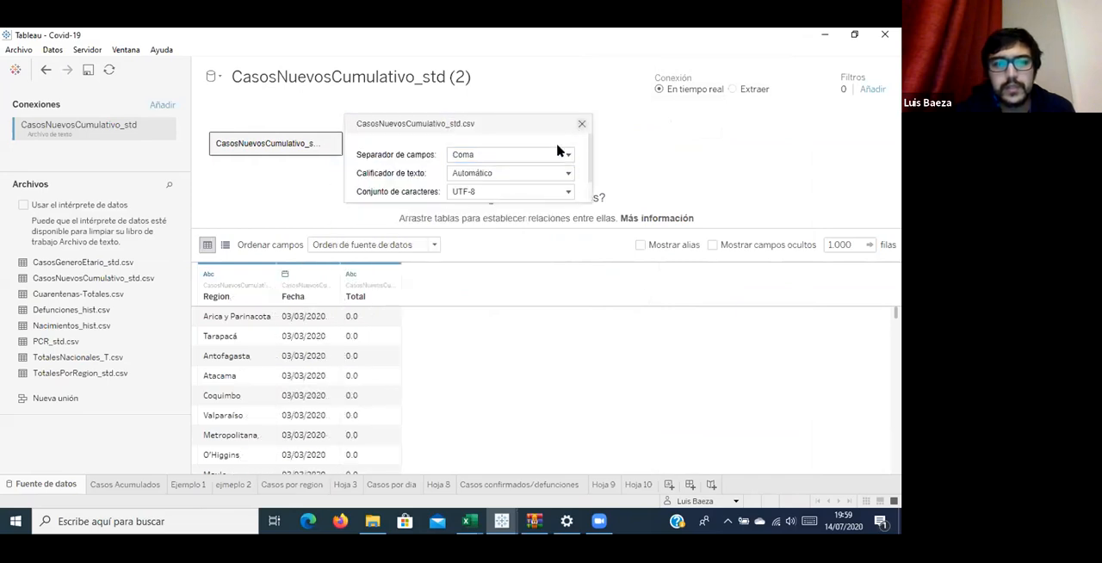
{"action": "left_click", "coordinate": [429, 292]}
{"action": "scroll", "coordinate": [303, 328], "scroll_direction": "down", "scroll_amount": 5}
{"action": "scroll", "coordinate": [303, 328], "scroll_direction": "down", "scroll_amount": 5}
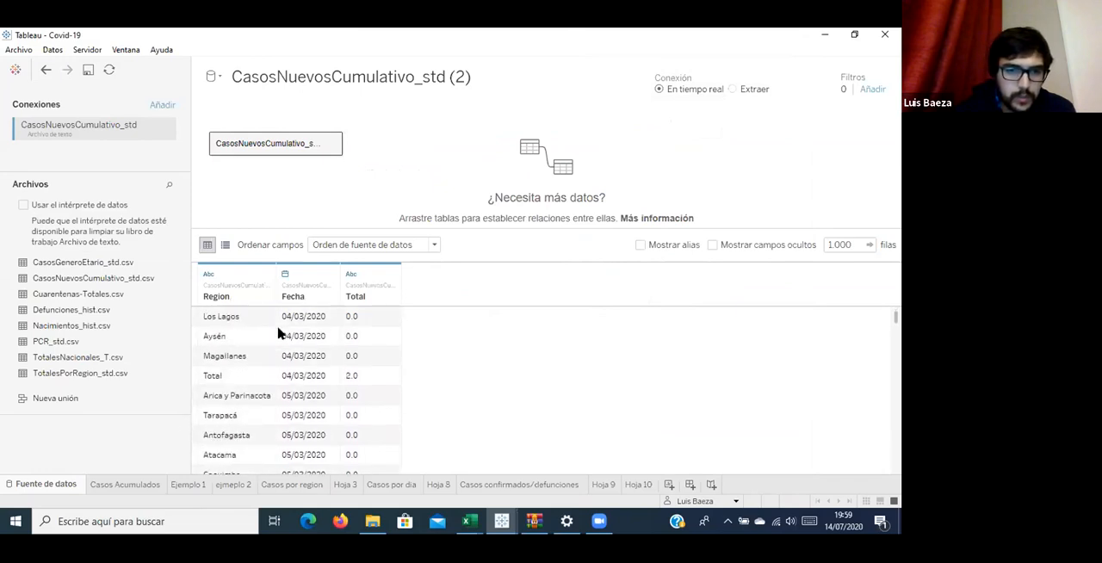
Check the first rows of CasosNuevosCumulativo_std.csv and preview the data of the Cuarentenas-Totales.csv file.
{"action": "scroll", "coordinate": [278, 334], "scroll_direction": "up", "scroll_amount": 3}
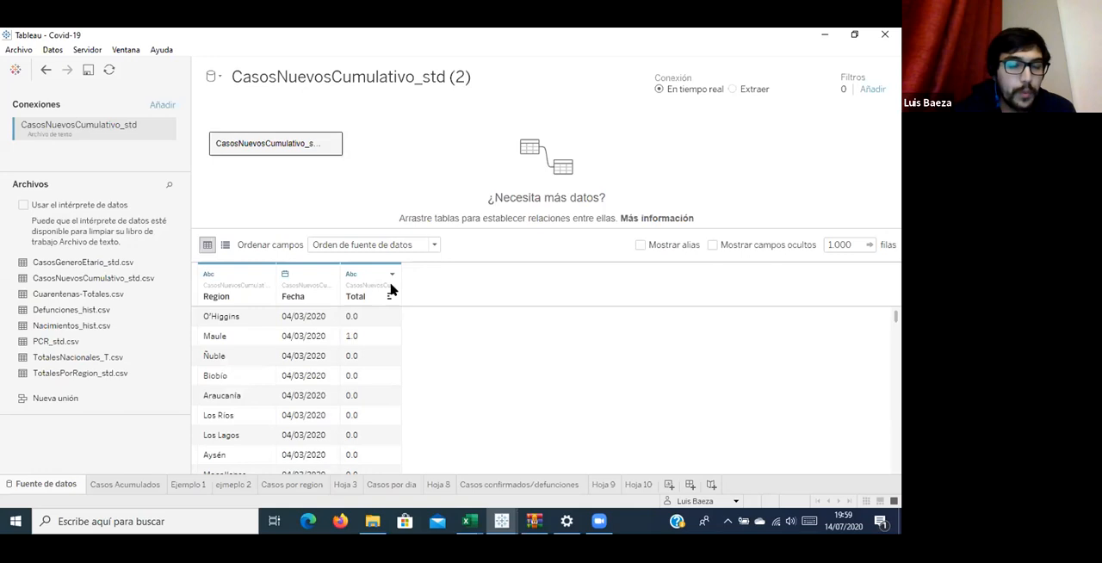
{"action": "scroll", "coordinate": [268, 318], "scroll_direction": "up", "scroll_amount": 6}
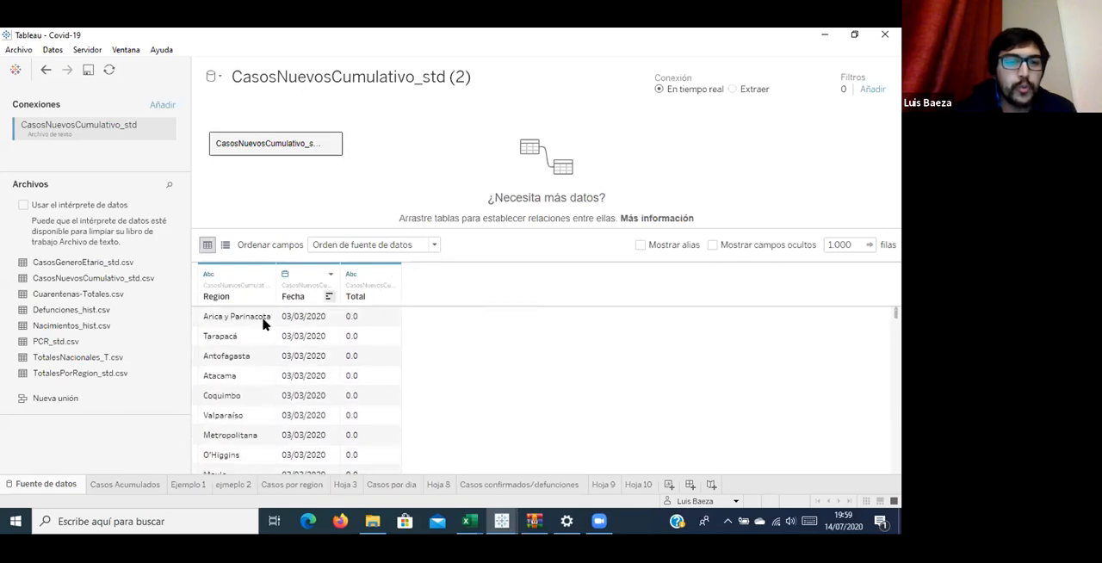
{"action": "left_click", "coordinate": [263, 319]}
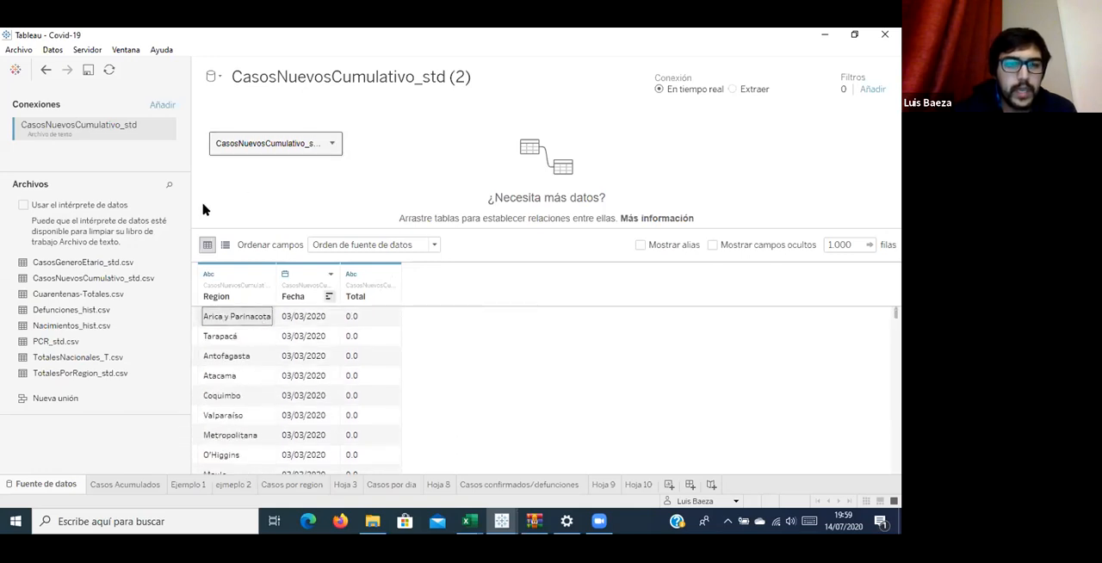
{"action": "left_click", "coordinate": [165, 296]}
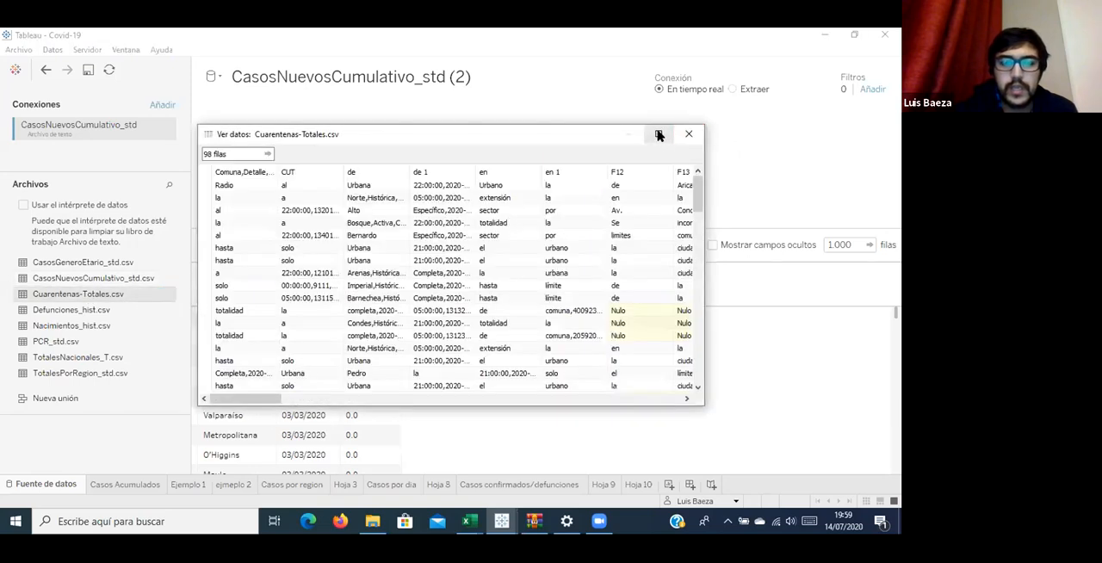
{"action": "left_click", "coordinate": [689, 133]}
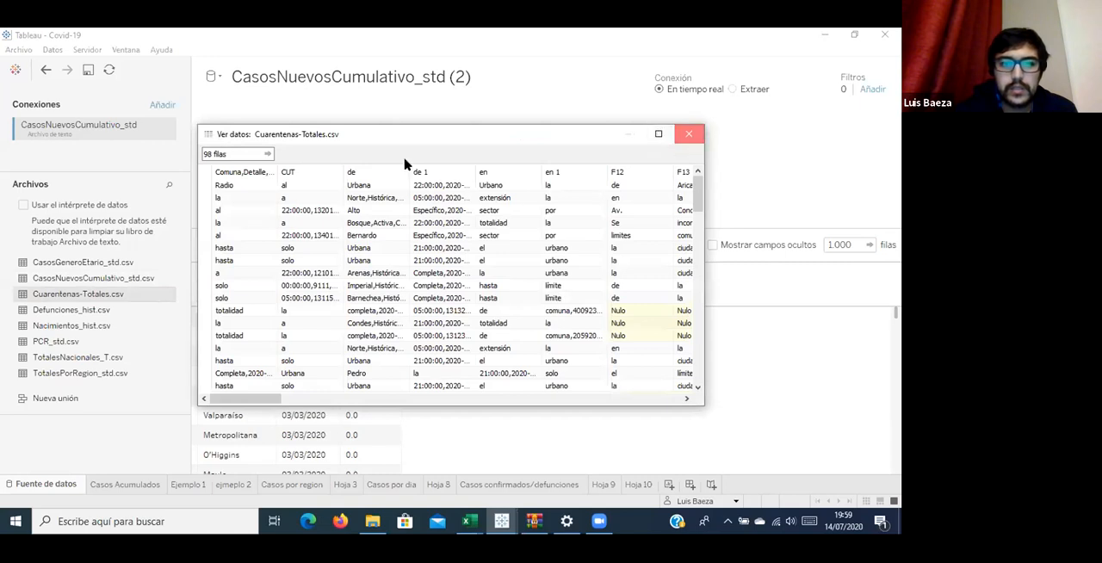
Add Cuarentenas-Totales.csv as a second table without matching fields and set its field separator to Coma.
{"action": "left_click_drag", "start_coordinate": [116, 296], "coordinate": [604, 162]}
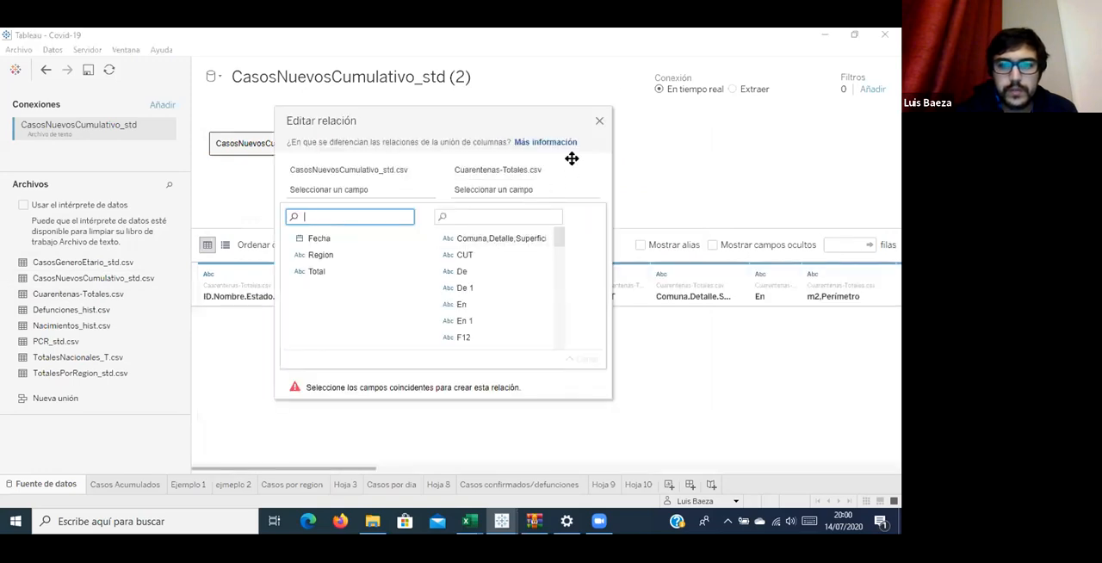
{"action": "left_click", "coordinate": [600, 121]}
{"action": "left_click", "coordinate": [541, 145]}
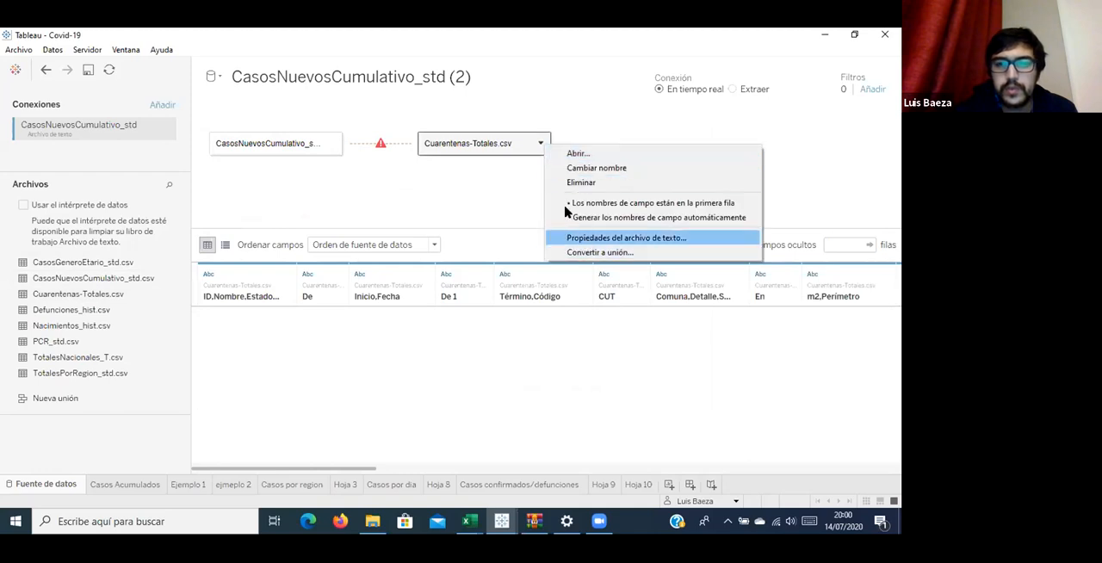
{"action": "left_click", "coordinate": [587, 238]}
{"action": "left_click", "coordinate": [698, 155]}
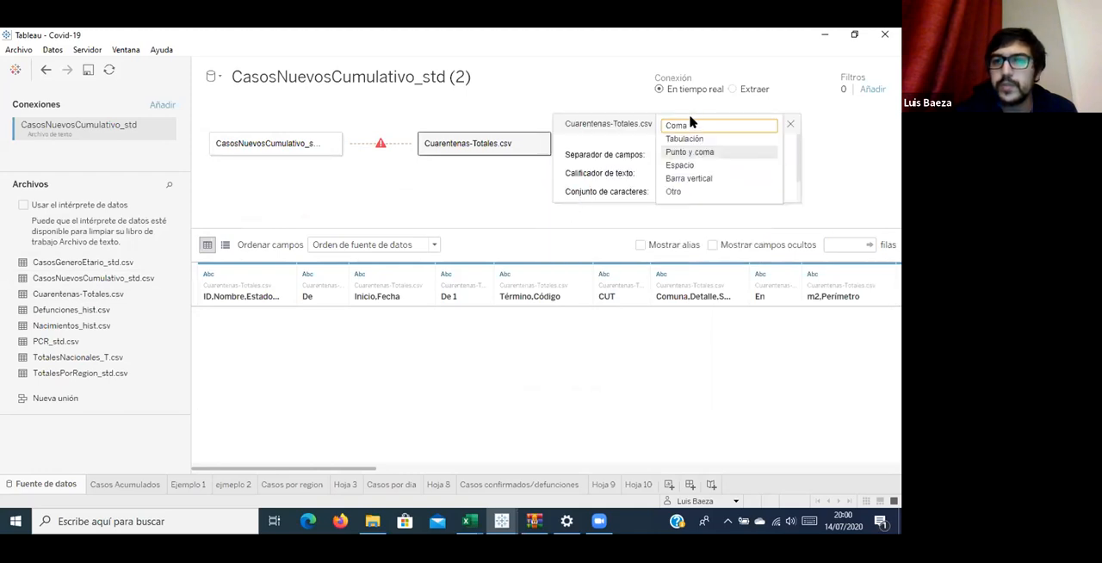
{"action": "left_click", "coordinate": [689, 127]}
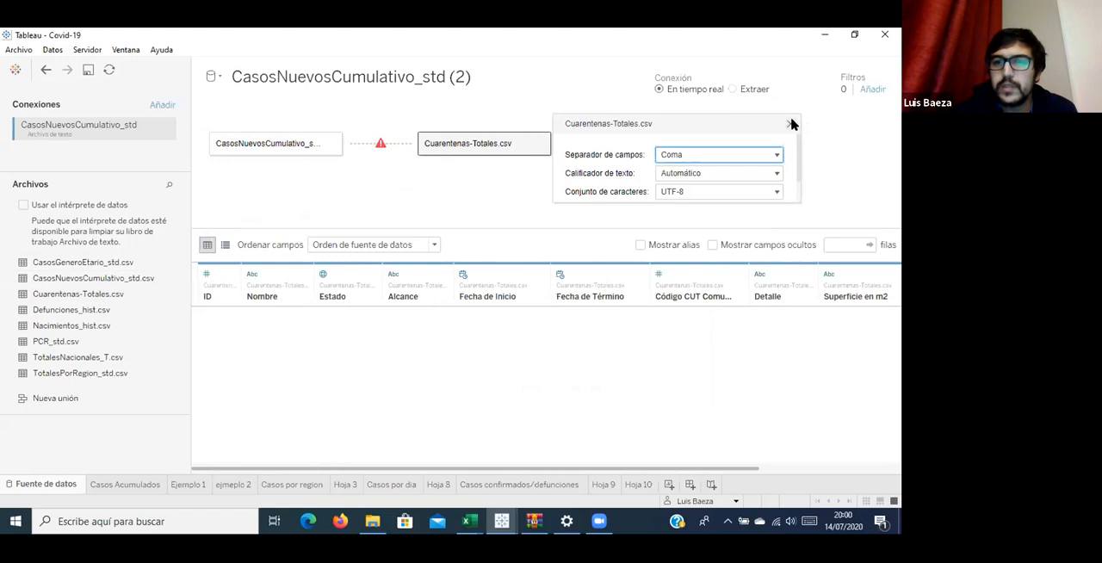
{"action": "left_click", "coordinate": [790, 124]}
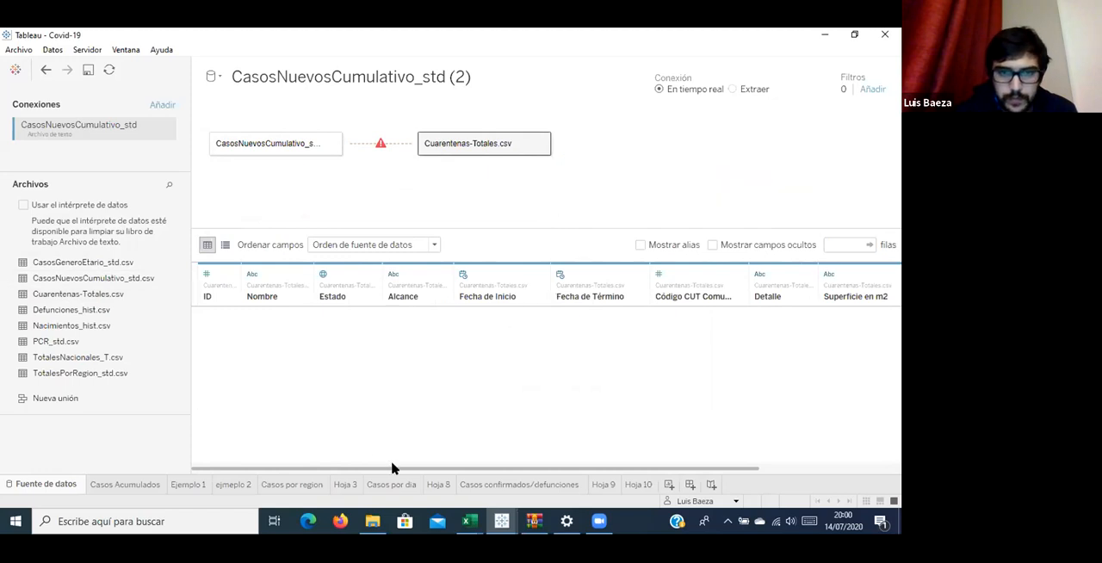
Examine the columns of Cuarentenas-Totales.csv and remove that table from the data source.
{"action": "scroll", "coordinate": [492, 459], "scroll_direction": "right", "scroll_amount": 3}
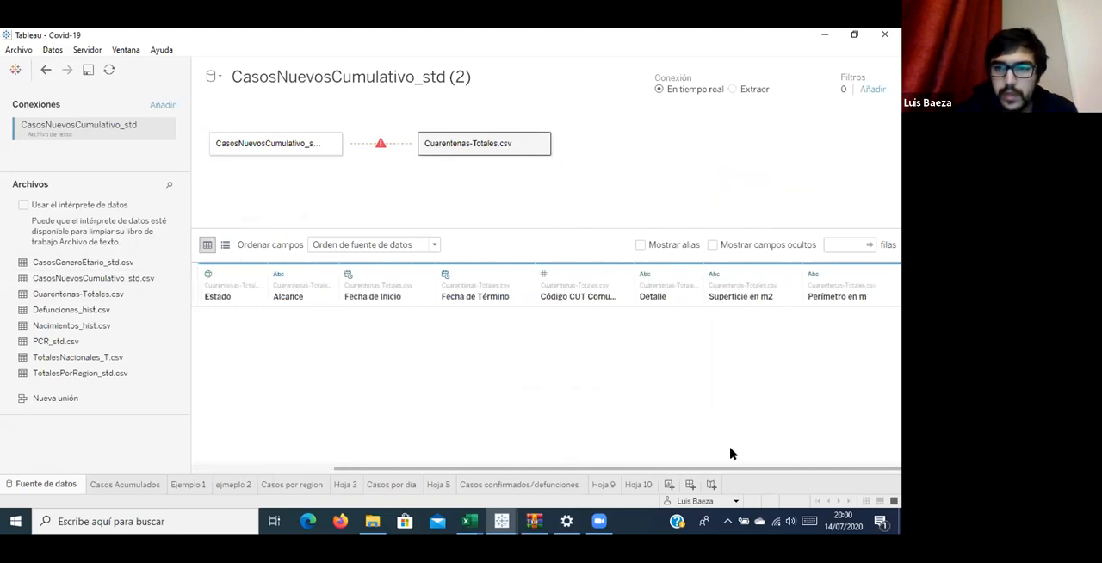
{"action": "scroll", "coordinate": [411, 450], "scroll_direction": "left", "scroll_amount": 3}
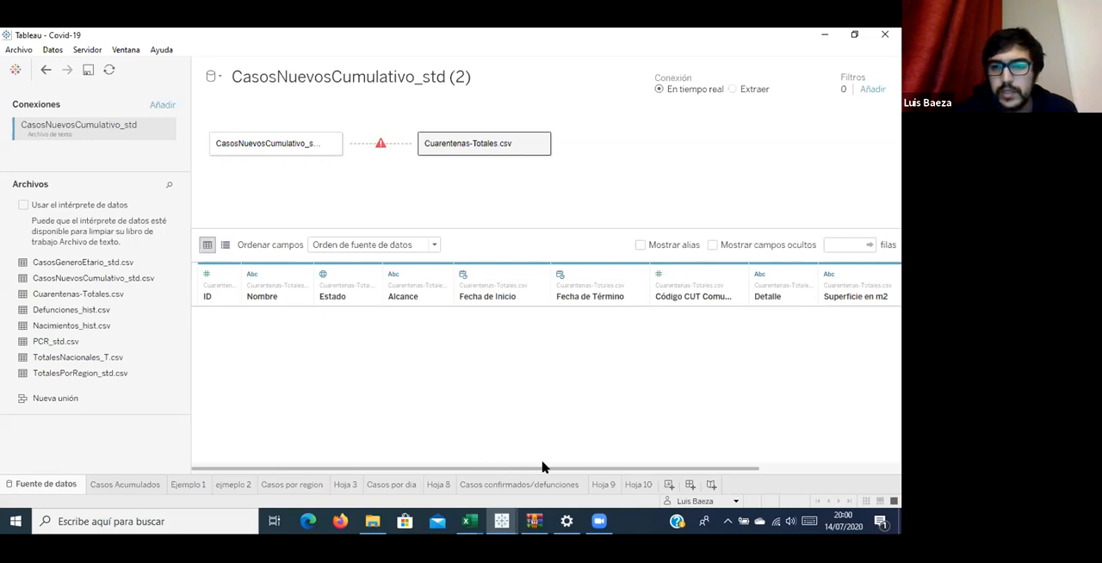
{"action": "left_click_drag", "start_coordinate": [543, 466], "coordinate": [588, 465]}
{"action": "left_click_drag", "start_coordinate": [663, 465], "coordinate": [663, 465]}
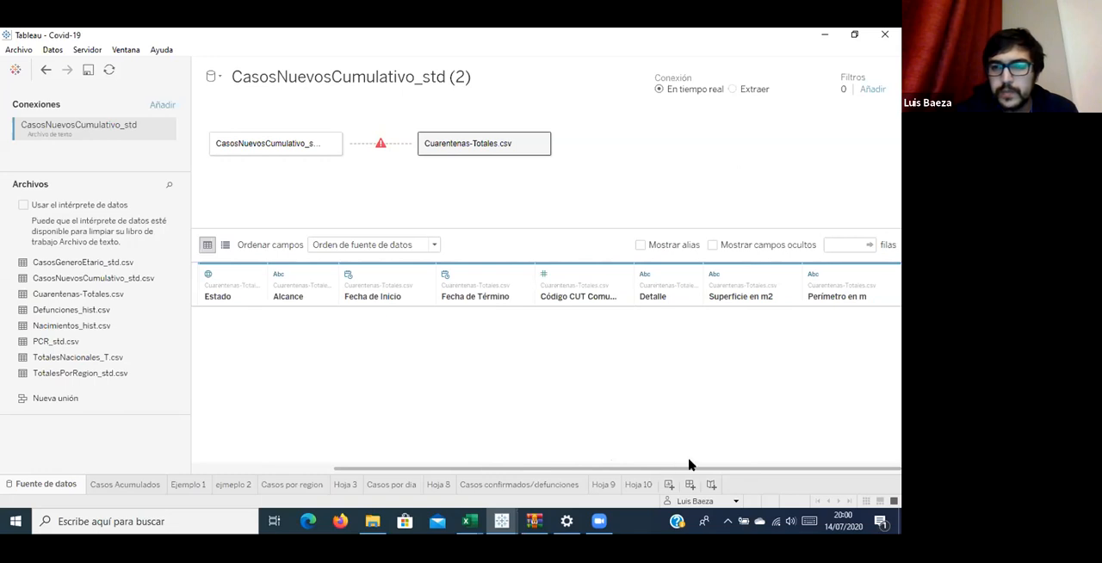
{"action": "left_click_drag", "start_coordinate": [600, 465], "coordinate": [460, 457]}
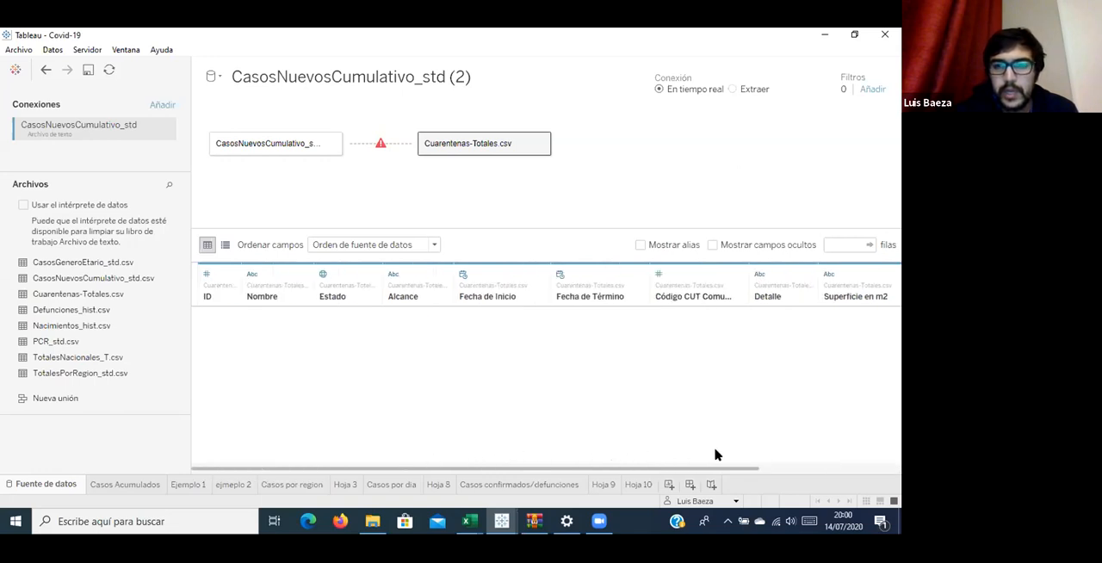
{"action": "left_click_drag", "start_coordinate": [717, 454], "coordinate": [731, 459]}
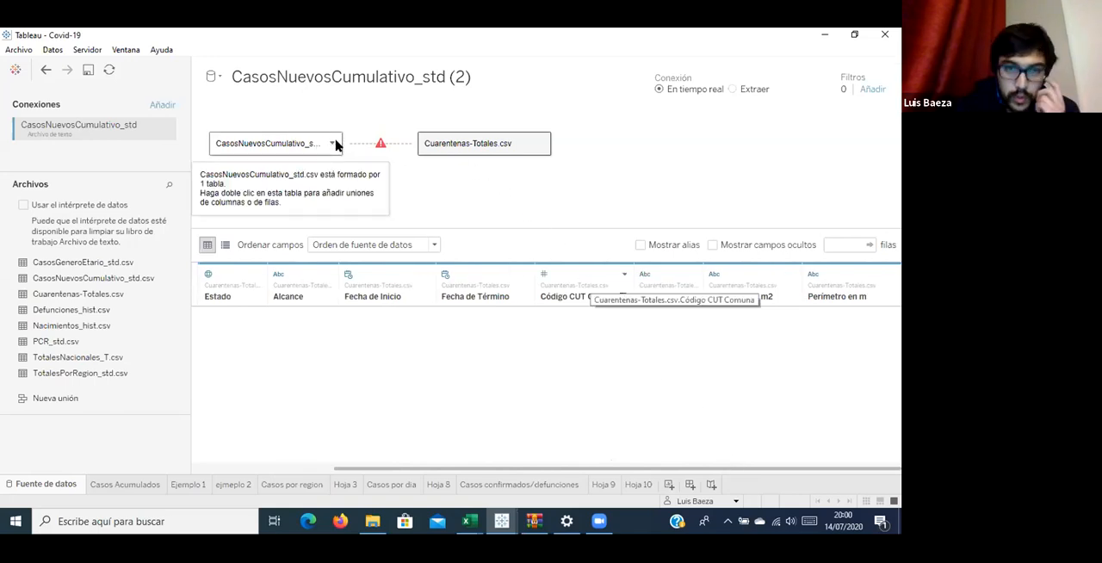
{"action": "left_click", "coordinate": [540, 144]}
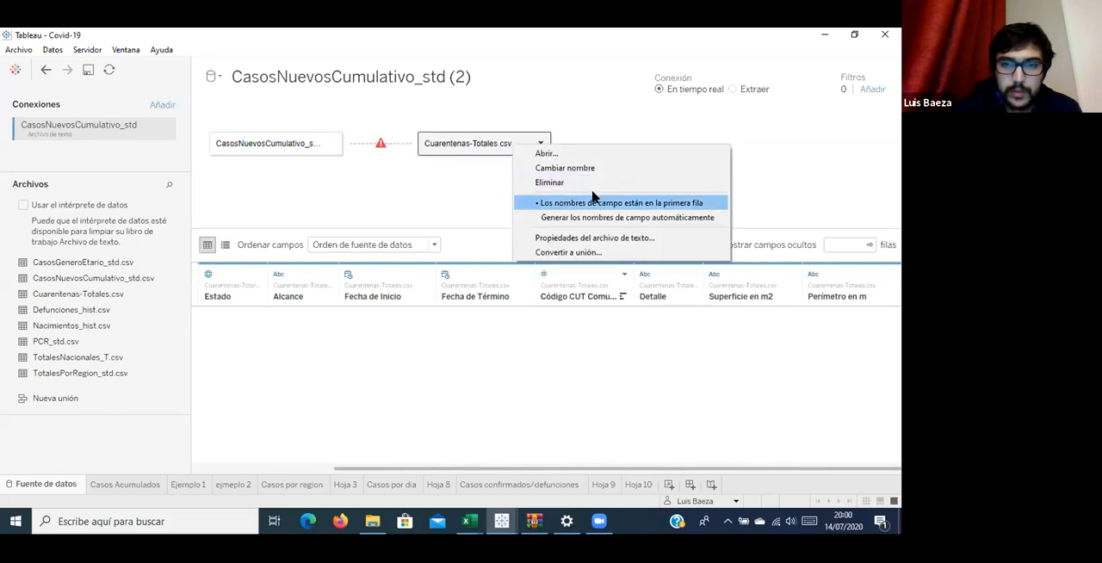
{"action": "left_click", "coordinate": [568, 183]}
Open the CasosNuevosCumulativo_std.csv table and add Cuarentenas-Totales.csv inside it as an Interior join, checking the available join fields.
{"action": "left_click", "coordinate": [334, 145]}
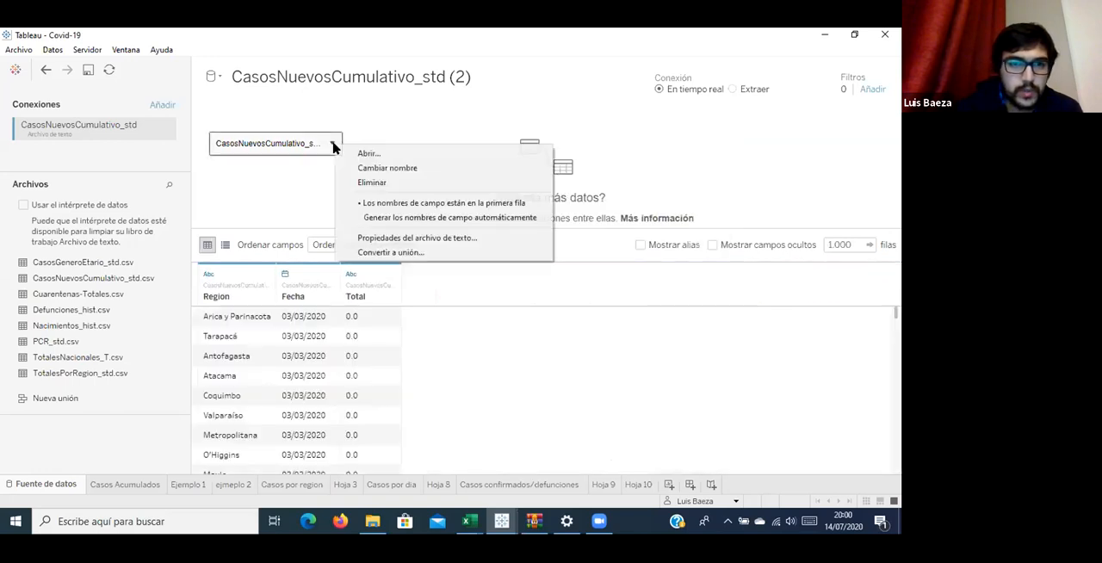
{"action": "left_click", "coordinate": [368, 153]}
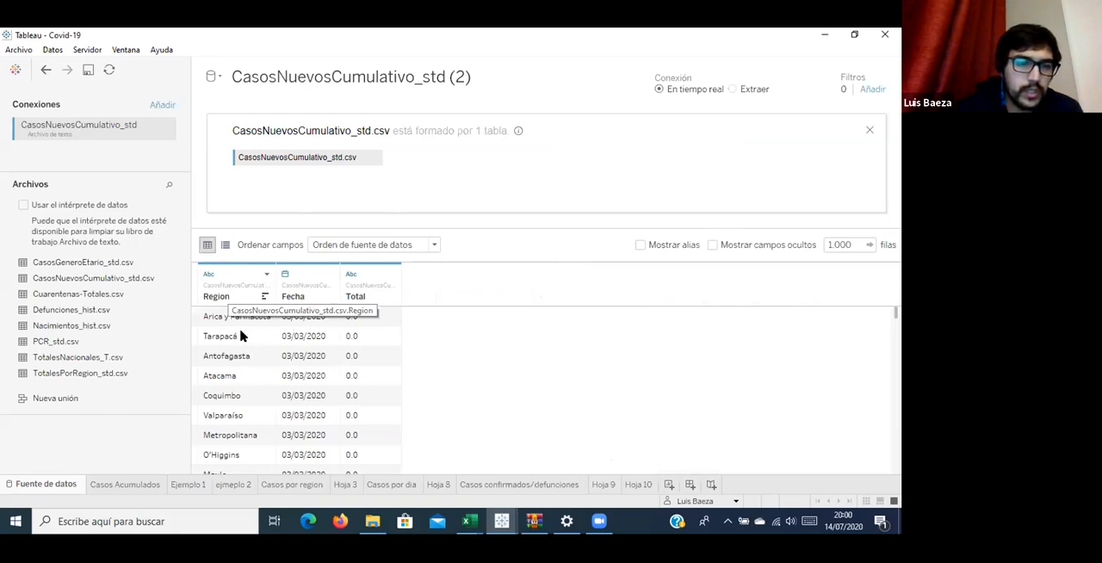
{"action": "left_click_drag", "start_coordinate": [93, 299], "coordinate": [508, 168]}
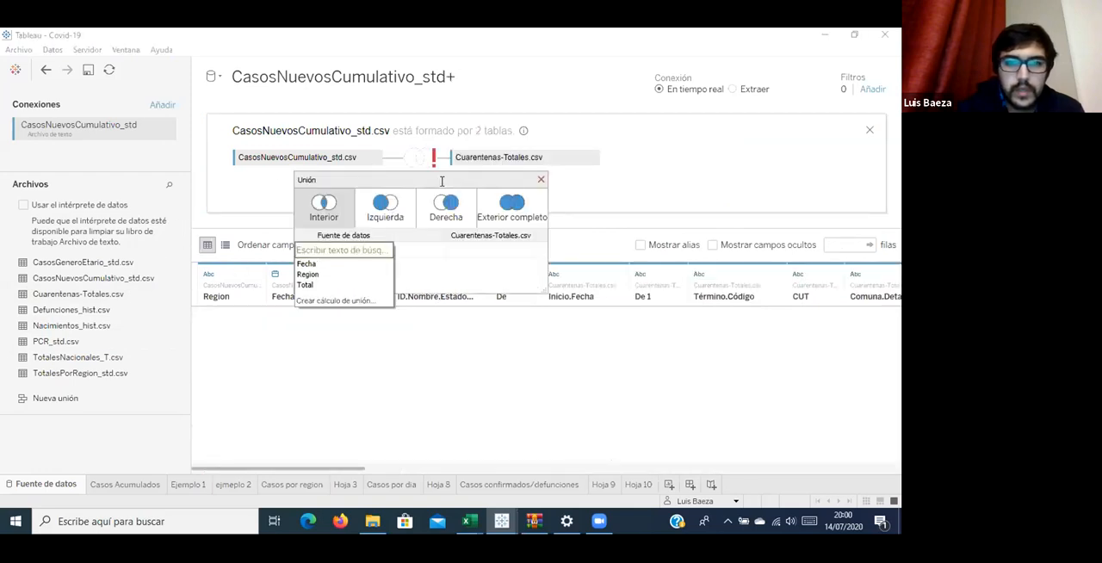
{"action": "left_click", "coordinate": [594, 159]}
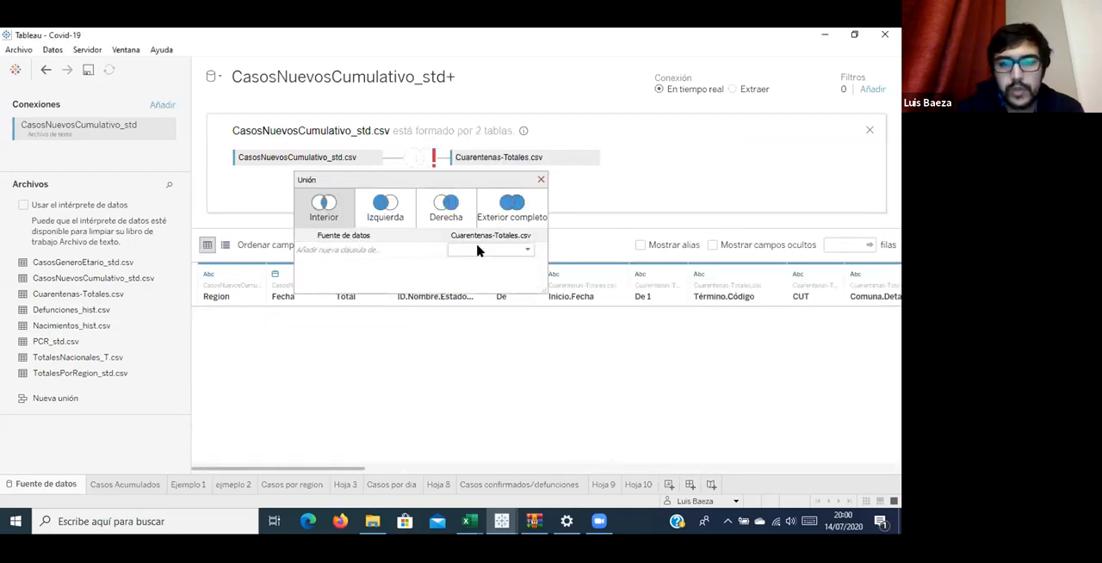
{"action": "left_click", "coordinate": [506, 250]}
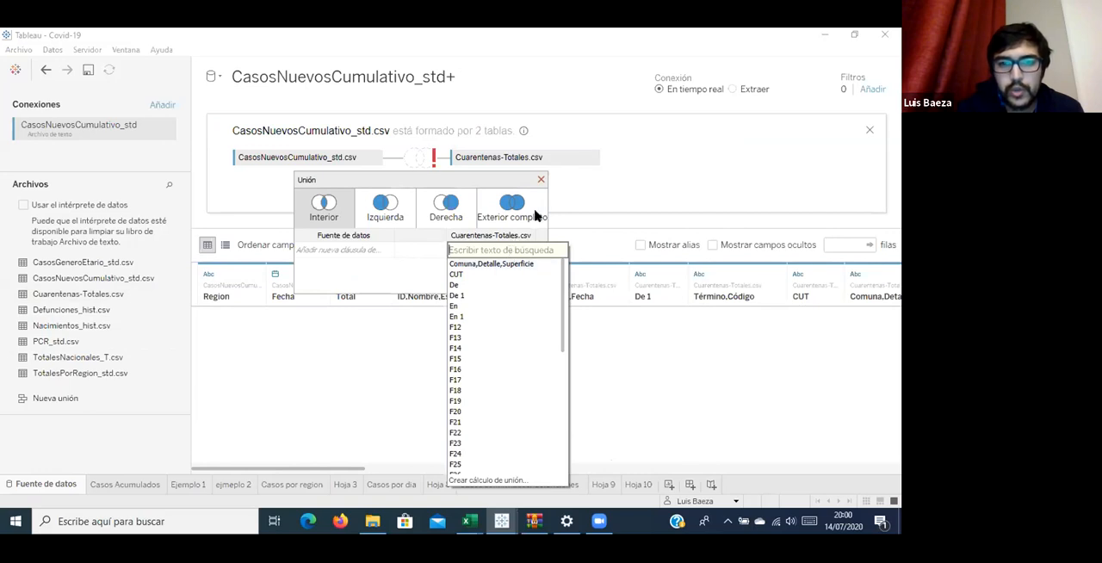
Set the field separator of the joined Cuarentenas-Totales.csv table to Coma.
{"action": "left_click", "coordinate": [597, 161]}
{"action": "left_click", "coordinate": [593, 161]}
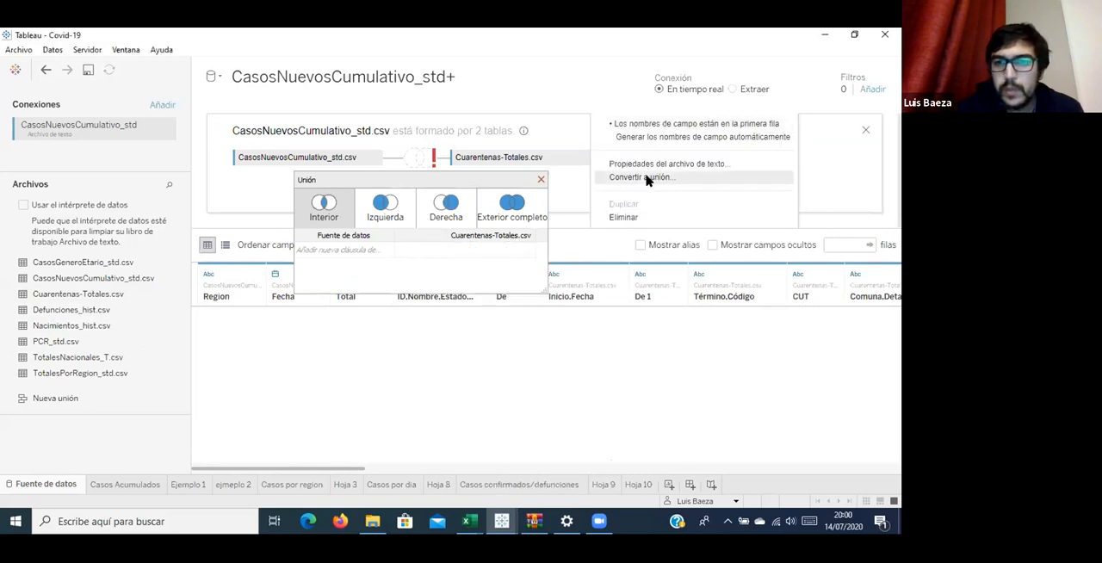
{"action": "left_click", "coordinate": [649, 164]}
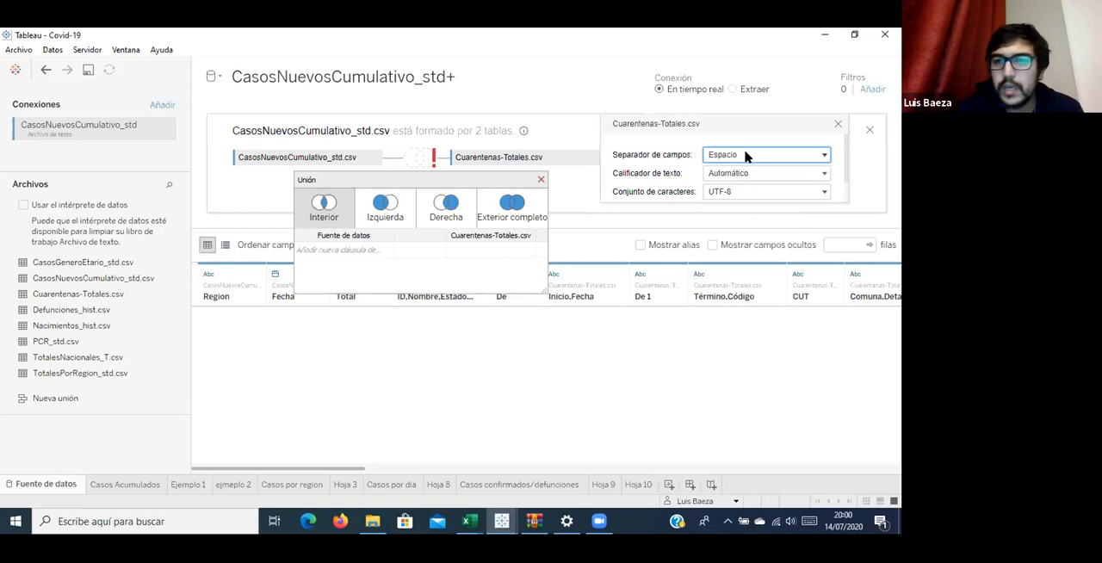
{"action": "left_click", "coordinate": [746, 155]}
{"action": "left_click", "coordinate": [748, 127]}
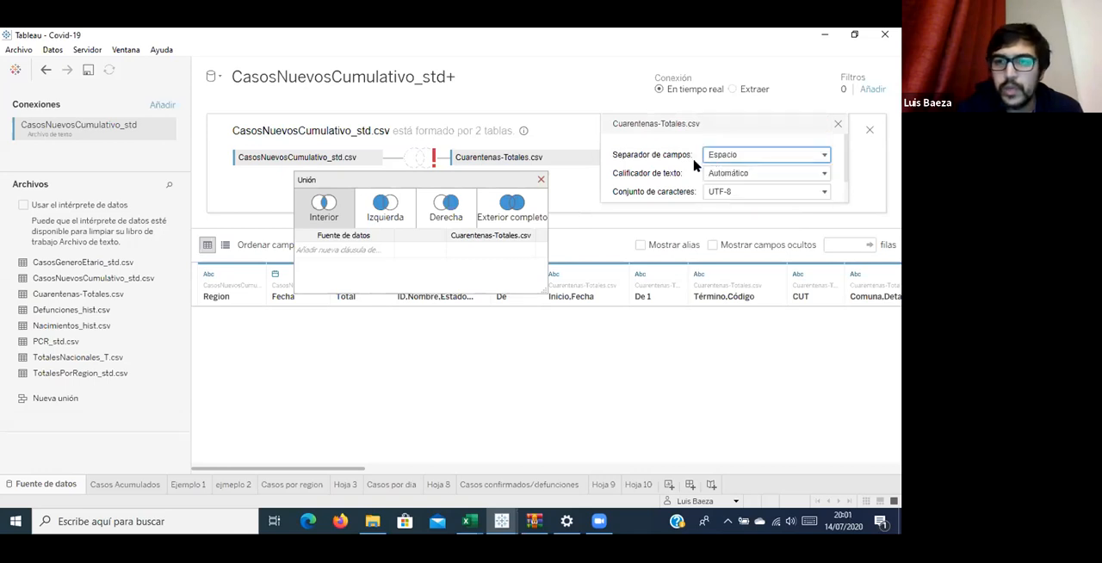
{"action": "left_click", "coordinate": [454, 284]}
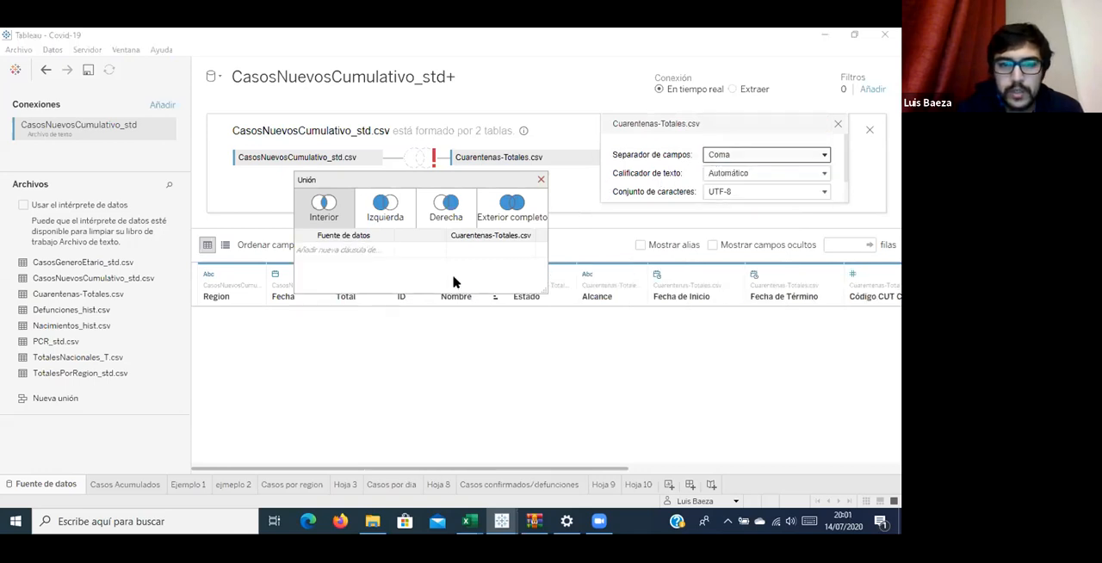
Create a join calculation on the data source side and paste in the region-to-code CASE expression copied from the Libro1 workbook in Excel.
{"action": "left_click", "coordinate": [386, 251]}
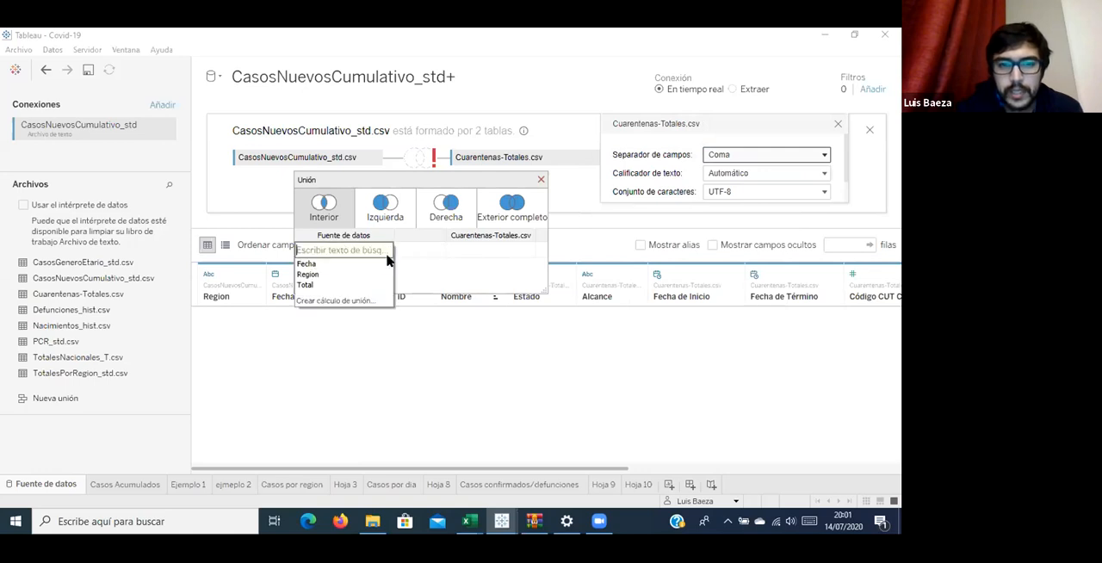
{"action": "left_click", "coordinate": [362, 301]}
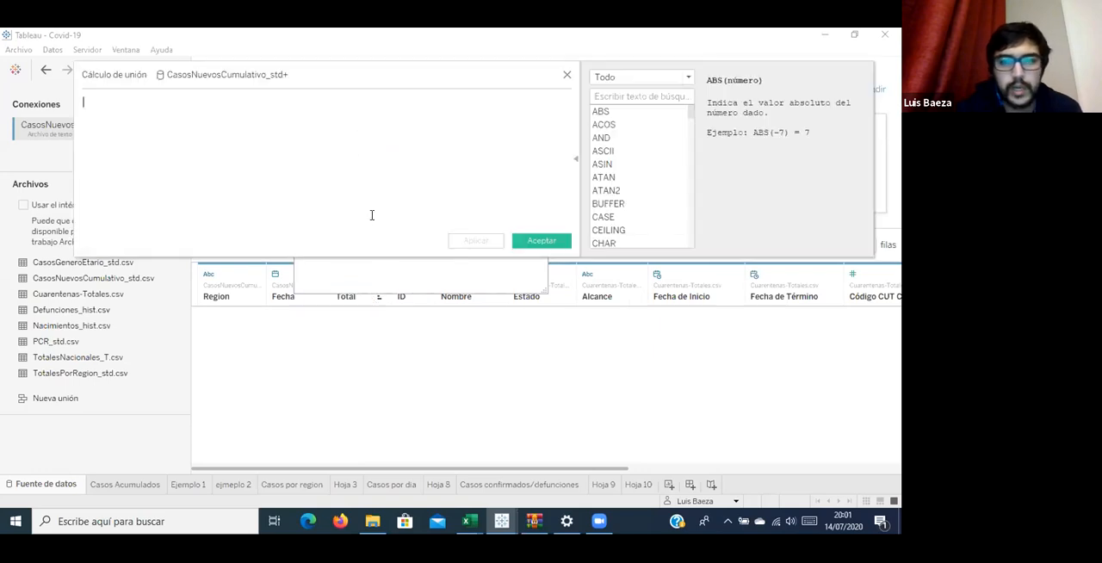
{"action": "mouse_move", "coordinate": [469, 521]}
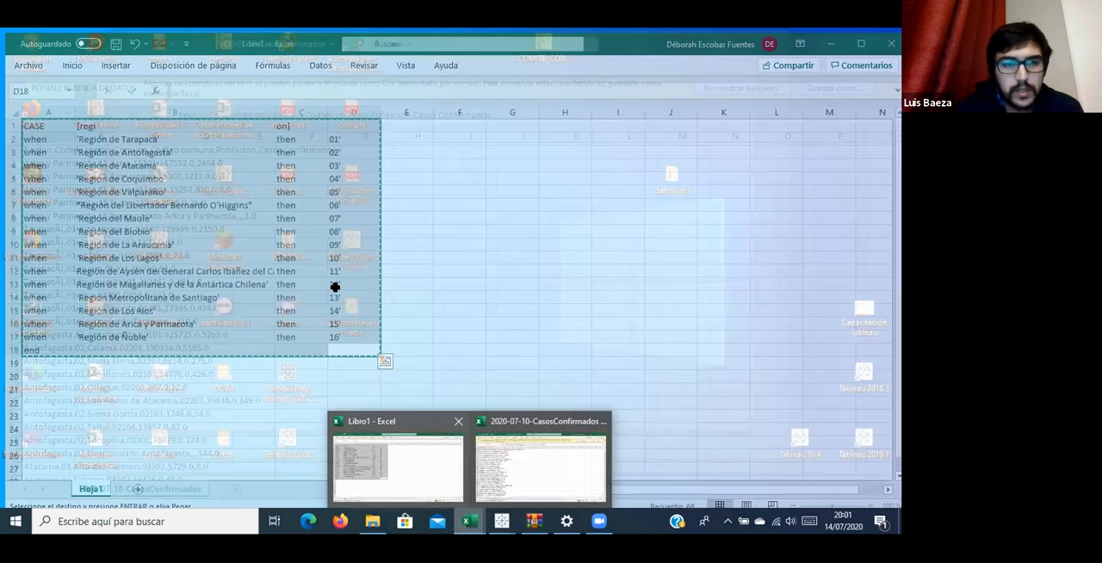
{"action": "left_click", "coordinate": [398, 465]}
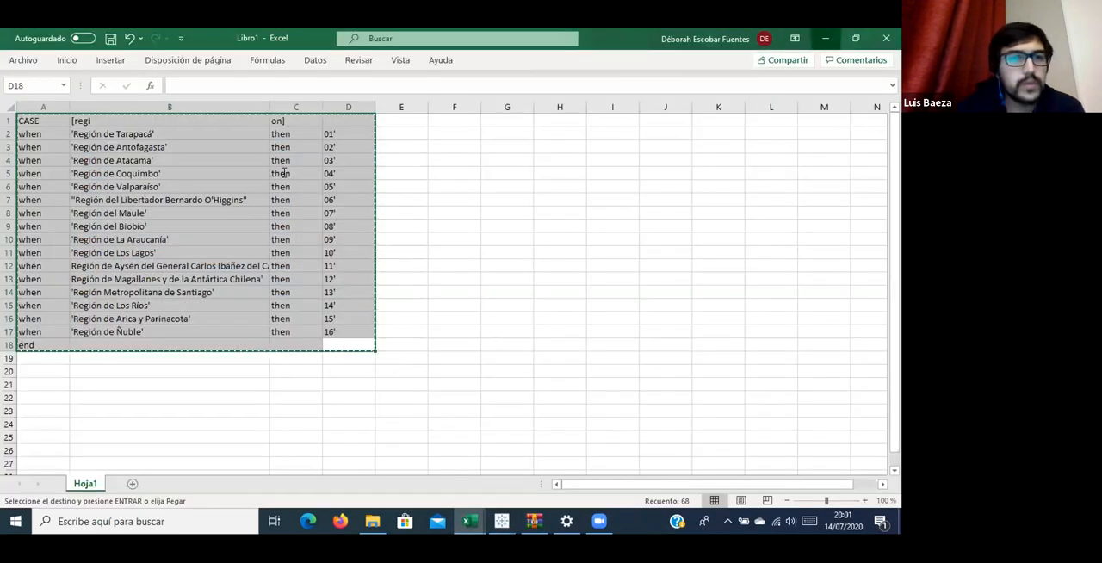
{"action": "key", "text": "alt+Tab"}
{"action": "right_click", "coordinate": [180, 128]}
{"action": "left_click", "coordinate": [241, 204]}
{"action": "scroll", "coordinate": [129, 129], "scroll_direction": "up", "scroll_amount": 3}
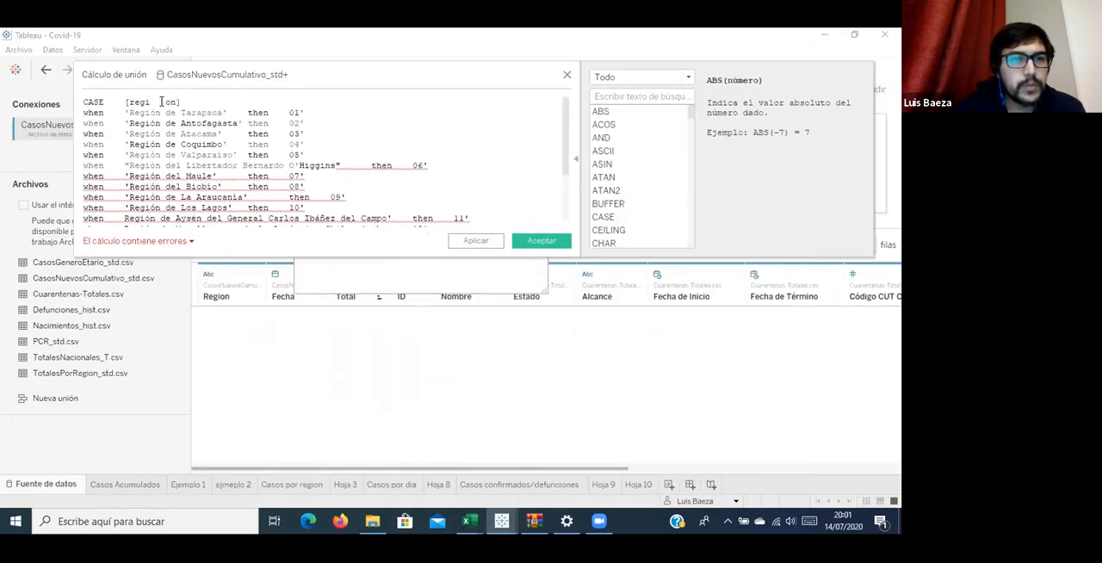
Correct the broken field reference in the CASE line of the join calculation to [Region].
{"action": "key", "text": "BackSpace"}
{"action": "key", "text": "BackSpace"}
{"action": "key", "text": "BackSpace"}
{"action": "key", "text": "BackSpace"}
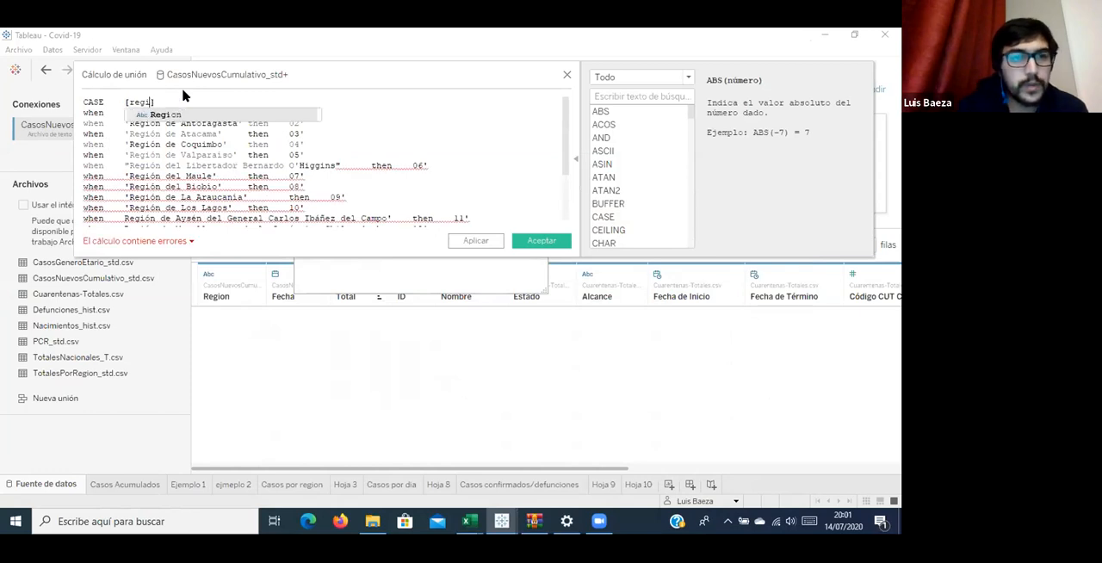
{"action": "key", "text": "Return"}
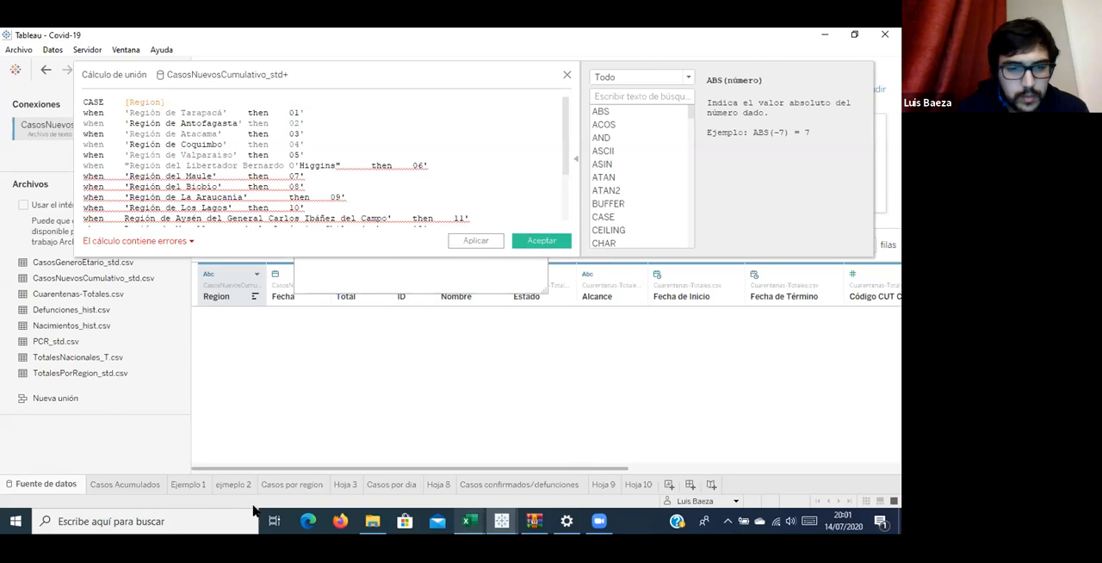
Open the CasosNuevosCumulativo_std file from the La union hace la fuerza folder on the desktop in Excel and dismiss the data-loss notice.
{"action": "left_click", "coordinate": [372, 521]}
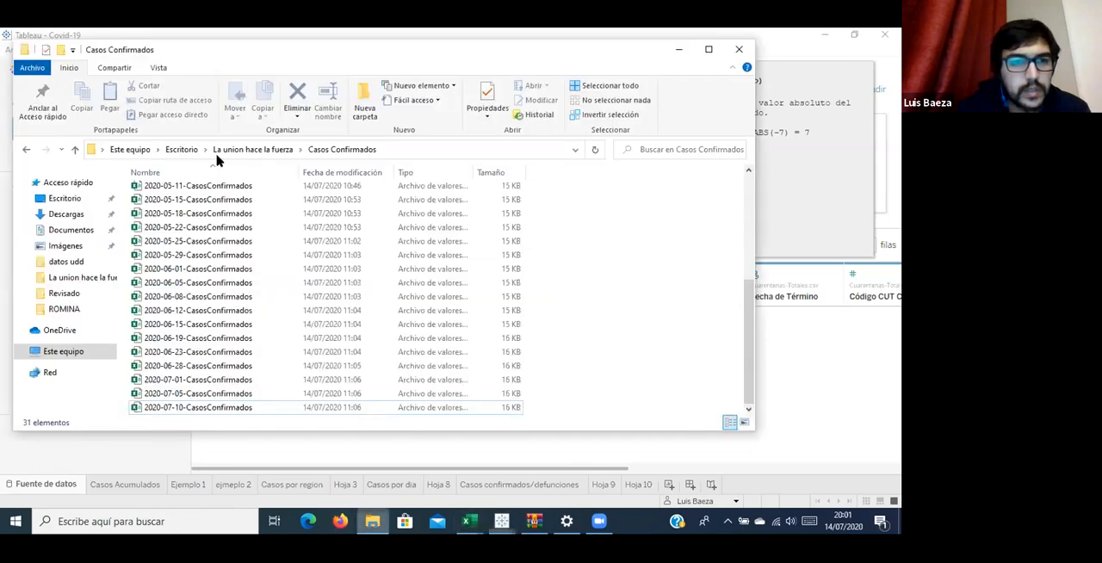
{"action": "left_click", "coordinate": [194, 149]}
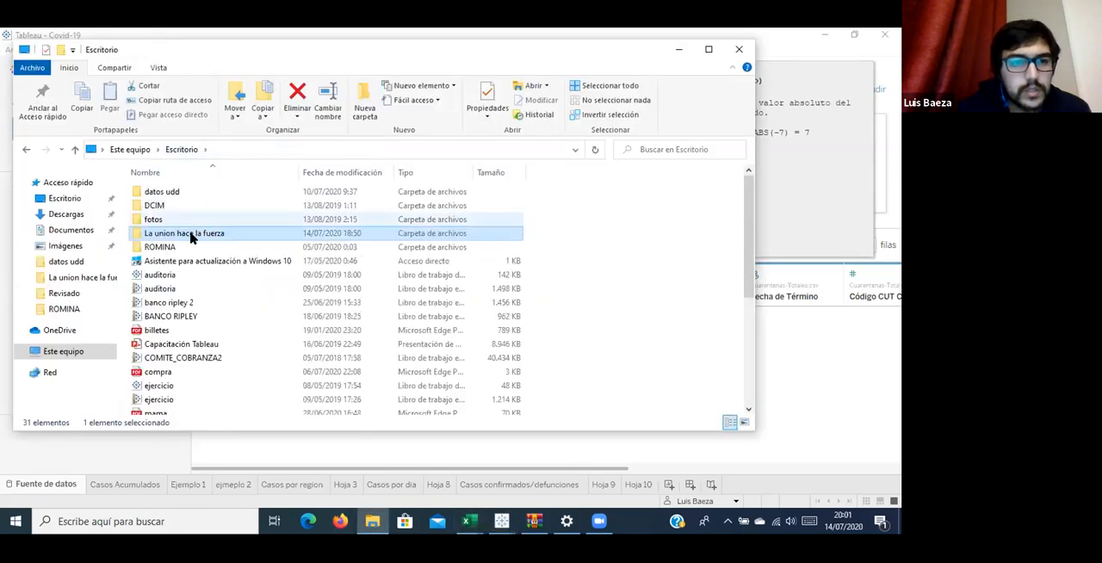
{"action": "double_click", "coordinate": [204, 221]}
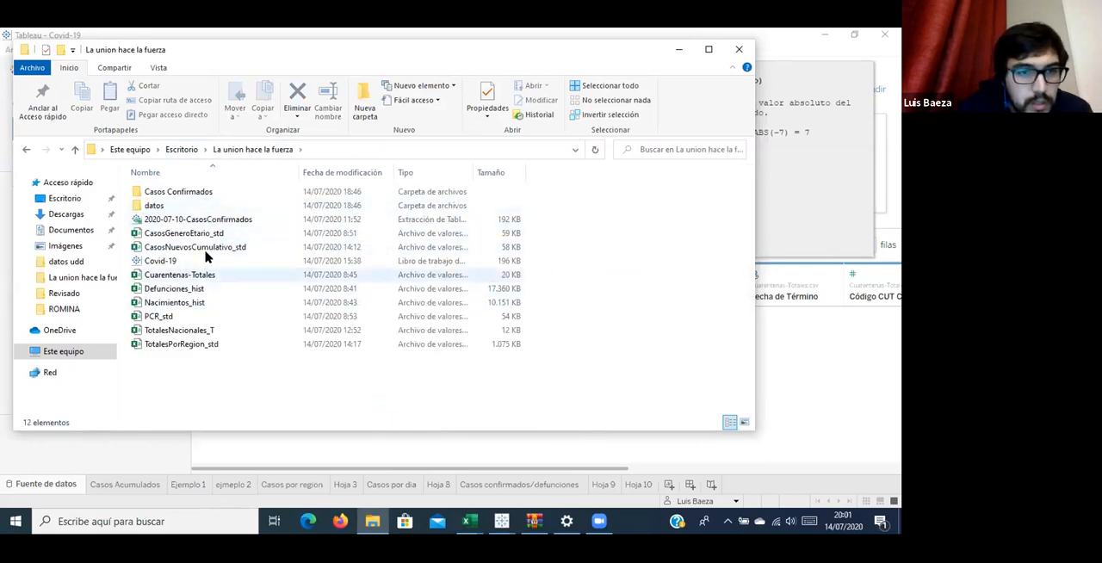
{"action": "double_click", "coordinate": [207, 248]}
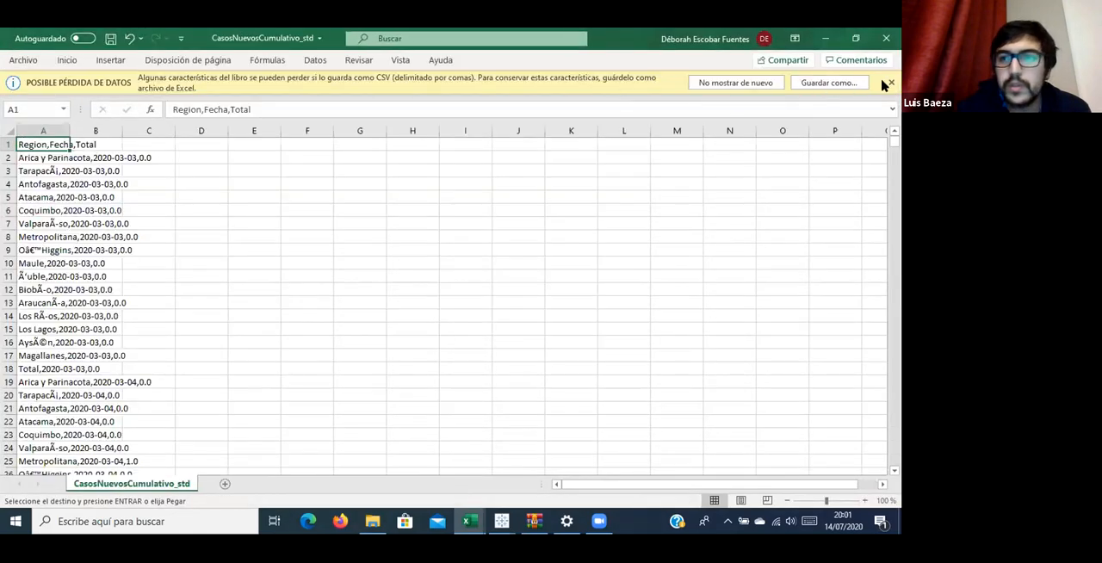
{"action": "left_click", "coordinate": [892, 83]}
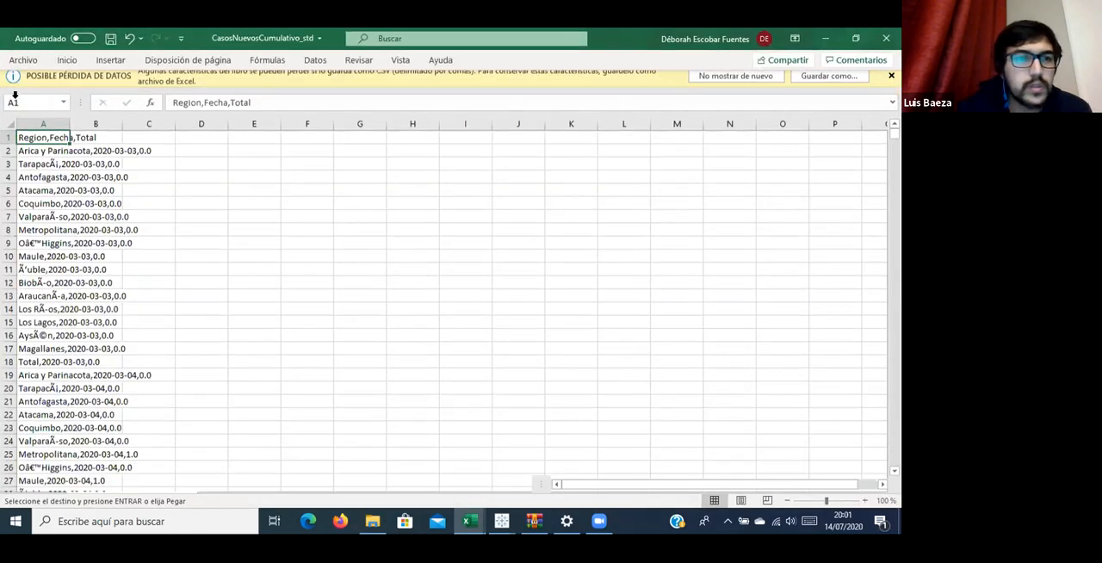
Split the comma-delimited text in column A into separate columns, using Coma as the only separator.
{"action": "left_click", "coordinate": [22, 106]}
{"action": "left_click", "coordinate": [315, 60]}
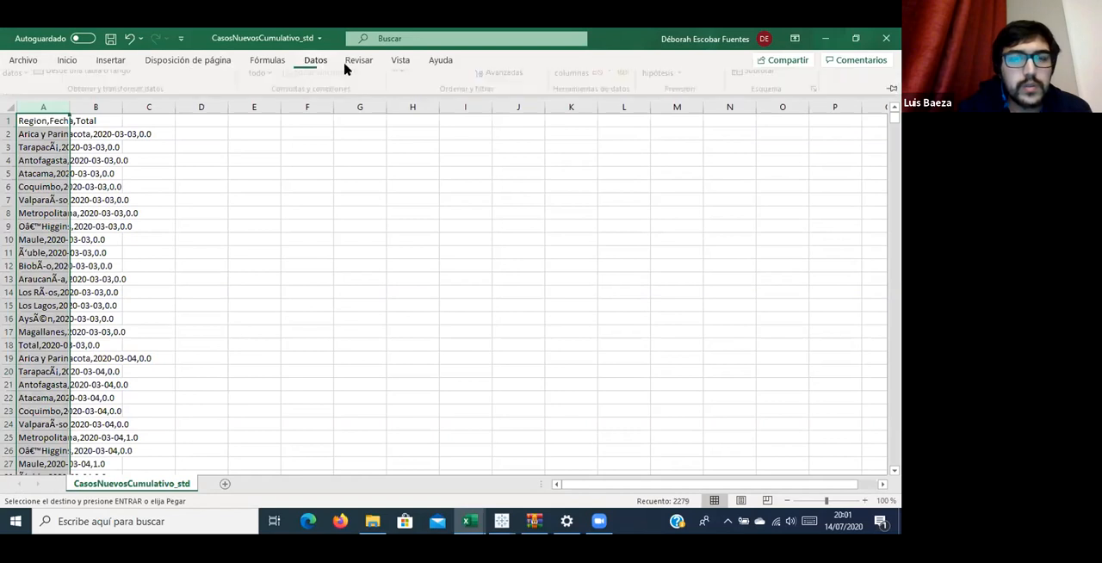
{"action": "left_click", "coordinate": [584, 102]}
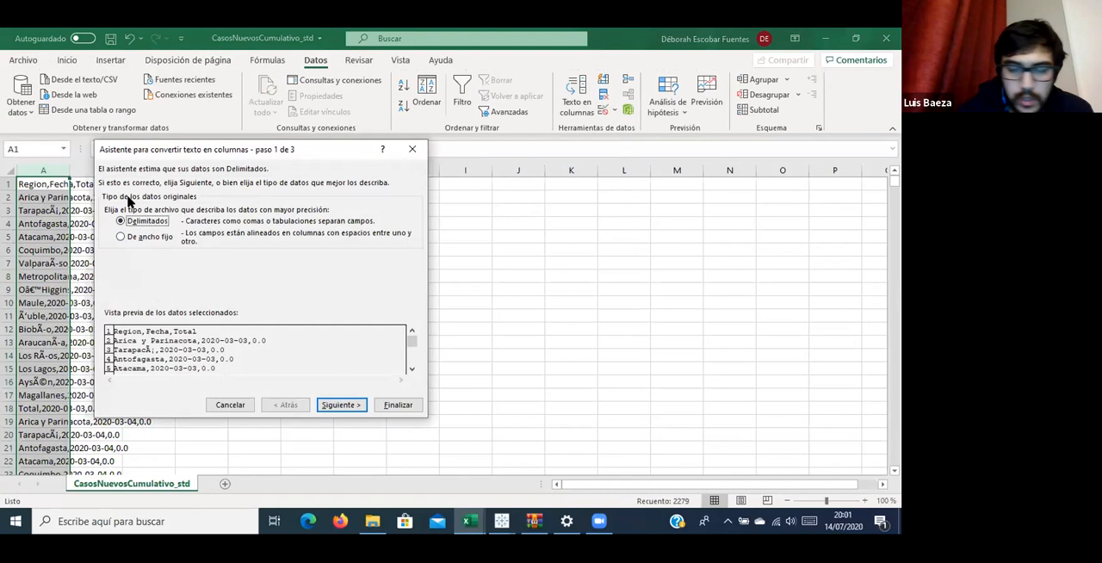
{"action": "key", "text": "Return"}
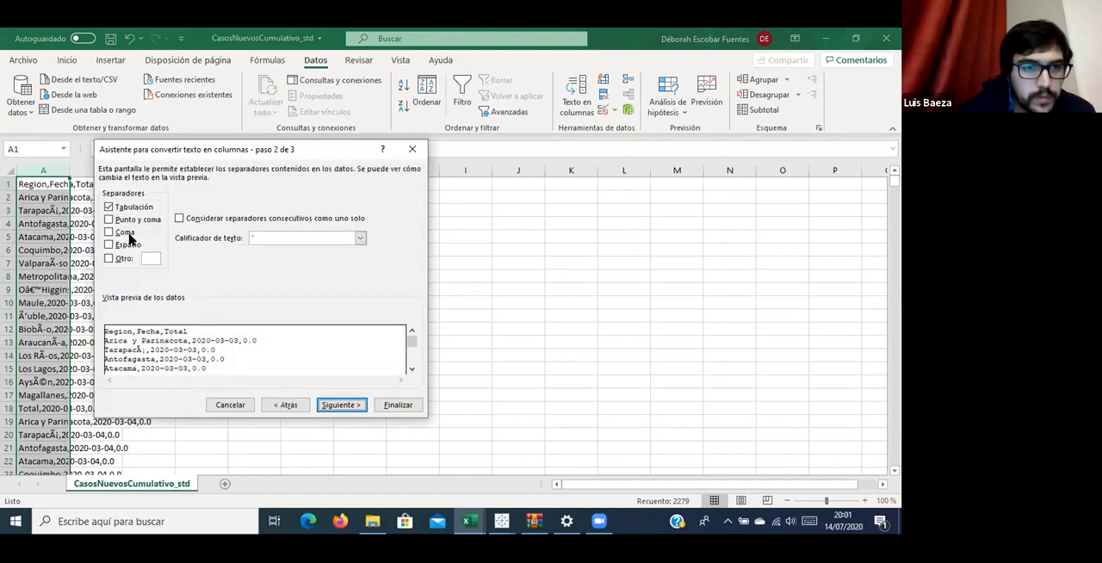
{"action": "left_click", "coordinate": [123, 233]}
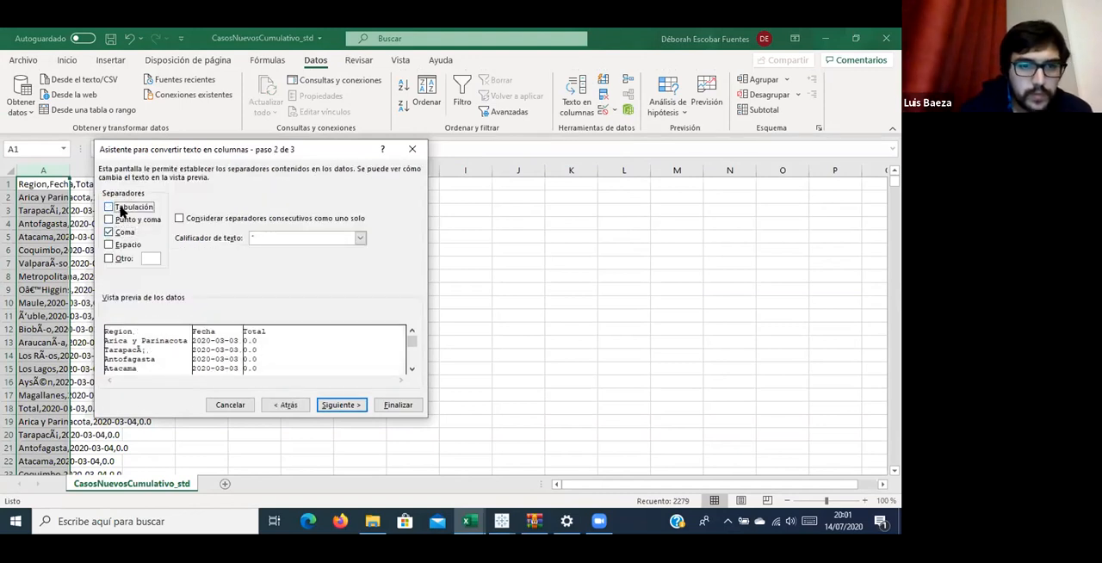
{"action": "key", "text": "Return"}
{"action": "key", "text": "Return"}
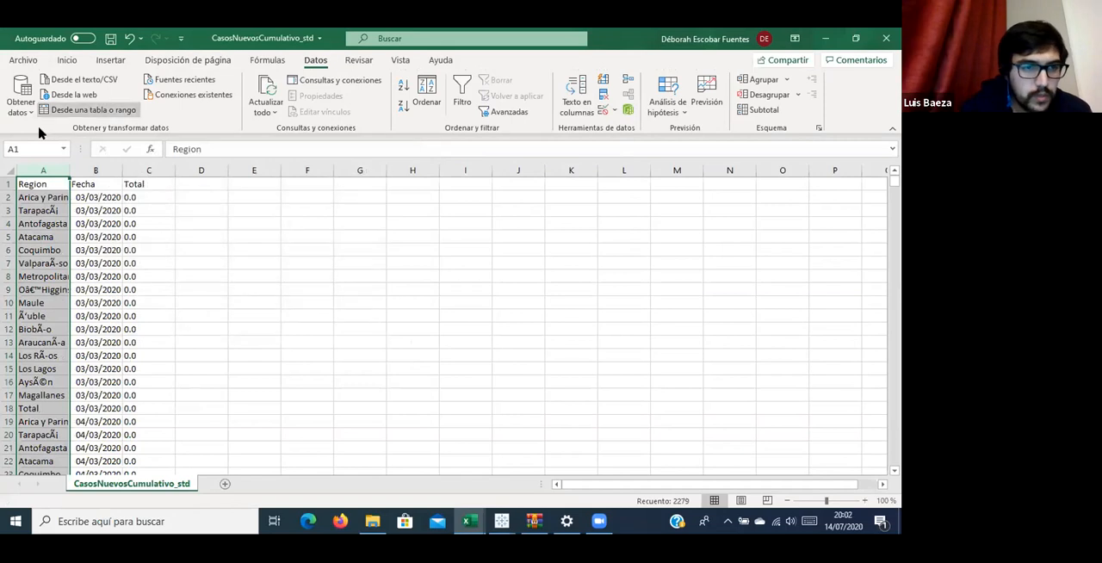
Examine the region names in column A, close the file without saving, and return to the join calculation in Tableau.
{"action": "scroll", "coordinate": [63, 333], "scroll_direction": "down", "scroll_amount": 4}
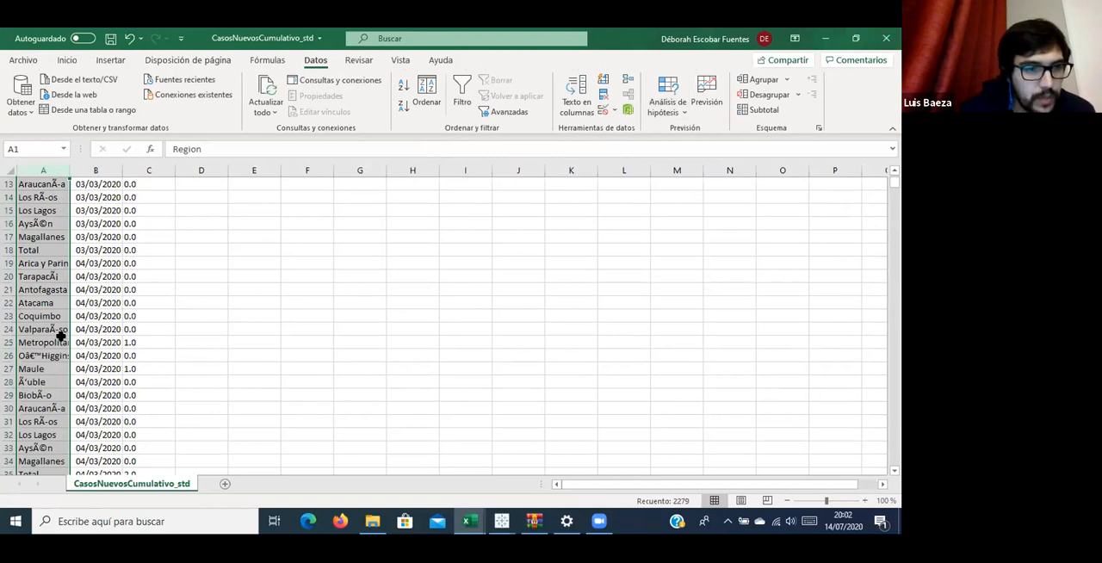
{"action": "scroll", "coordinate": [61, 331], "scroll_direction": "down", "scroll_amount": 1}
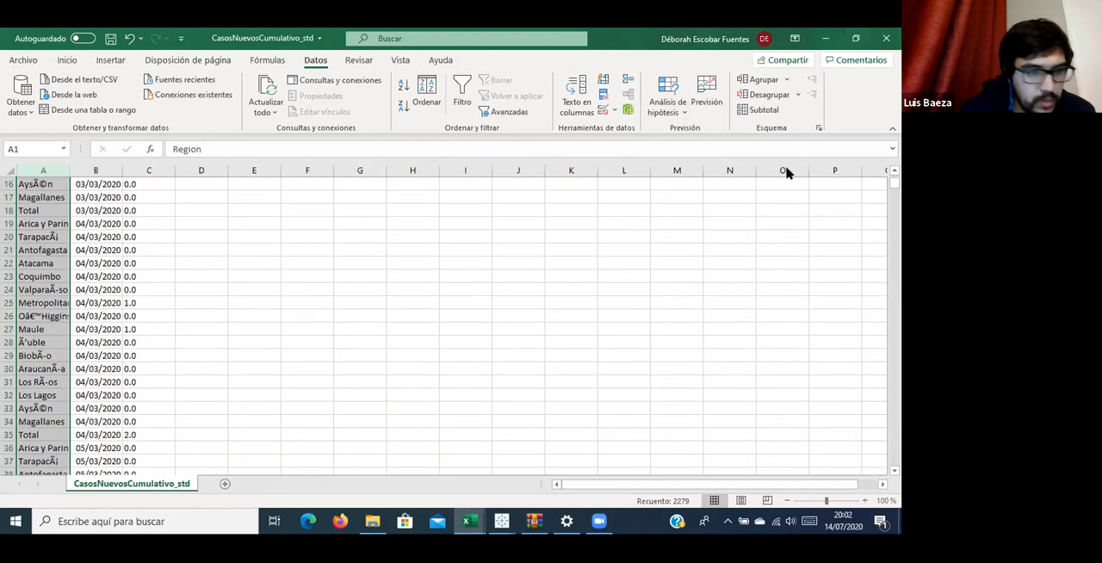
{"action": "left_click", "coordinate": [887, 39]}
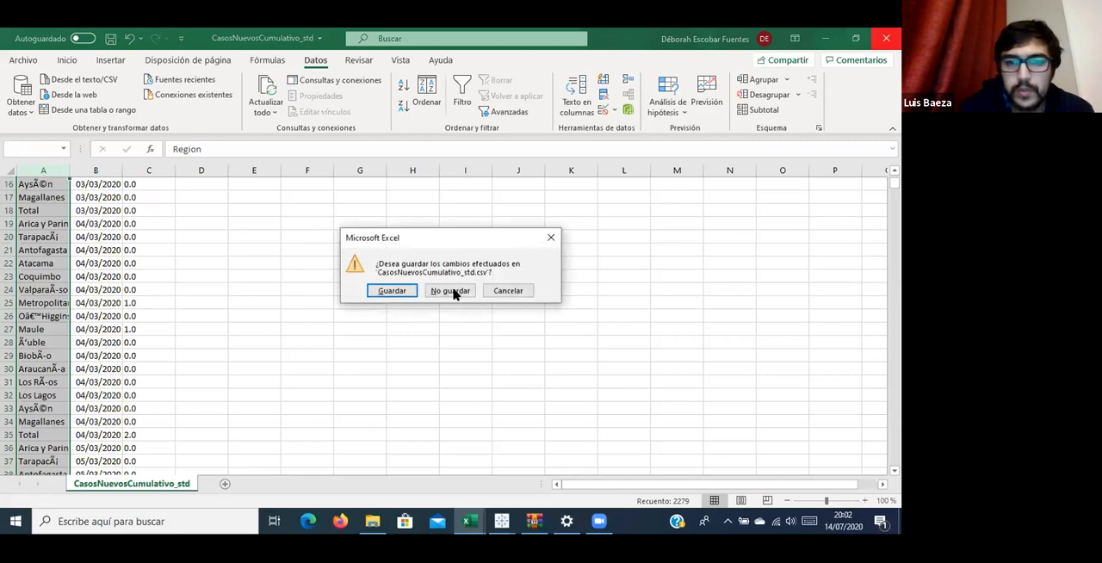
{"action": "left_click", "coordinate": [455, 291]}
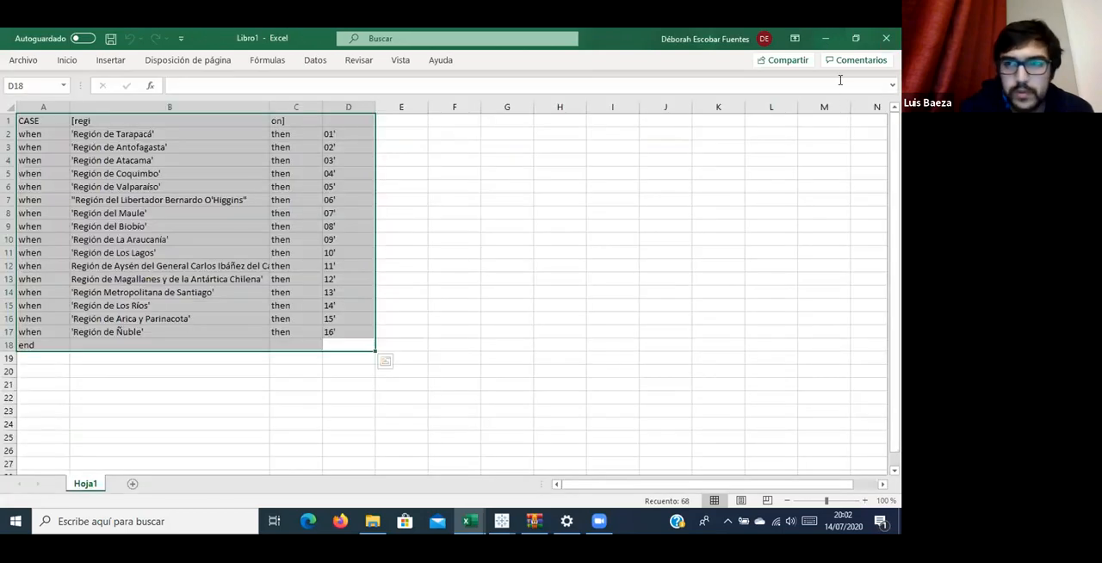
{"action": "left_click", "coordinate": [824, 39]}
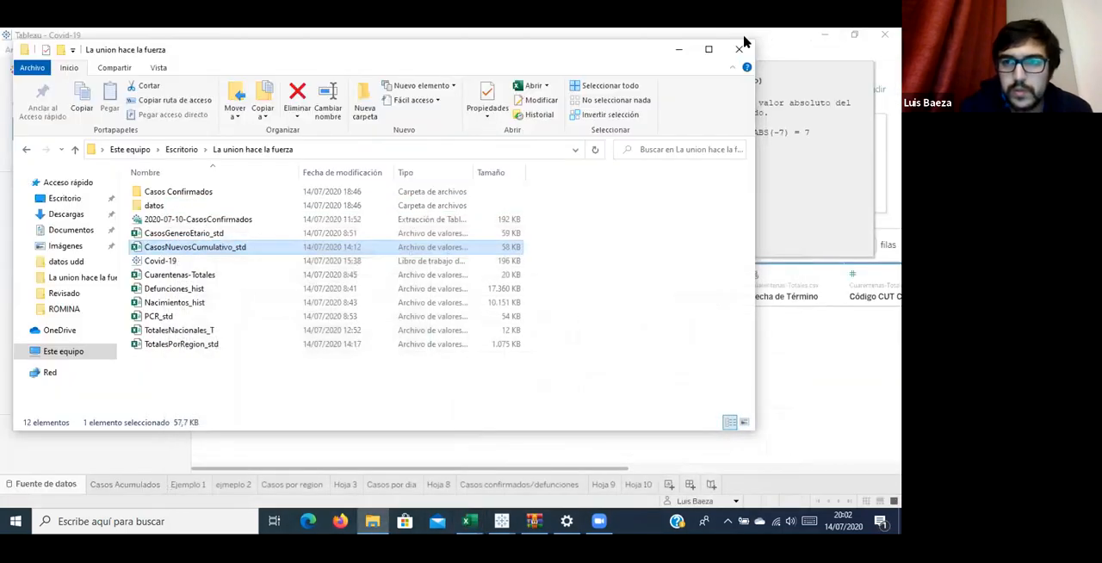
{"action": "left_click", "coordinate": [739, 48]}
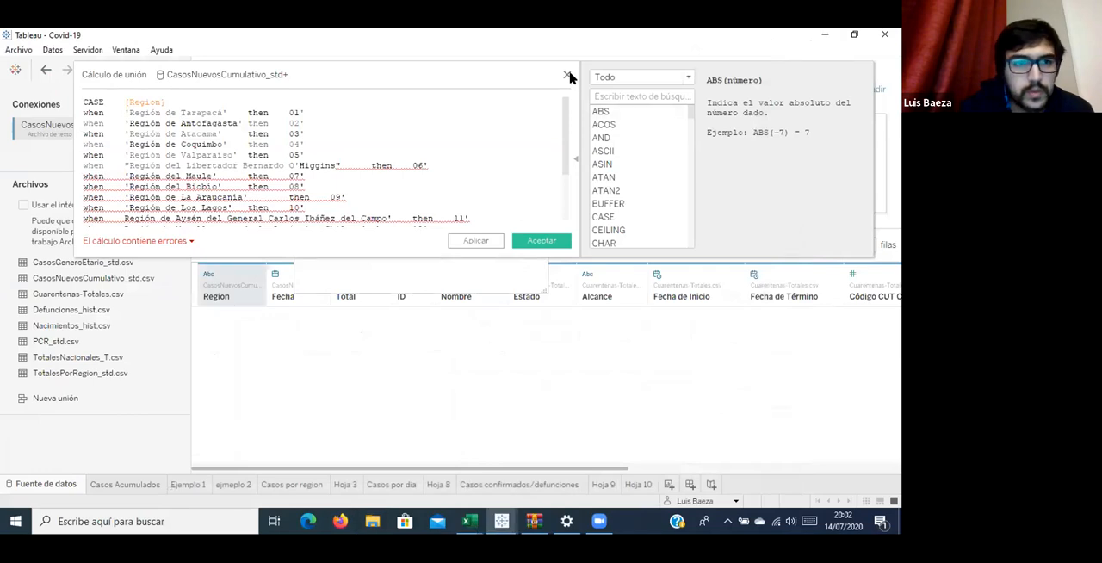
Discard the join calculation and remove the Cuarentenas-Totales.csv table from the join.
{"action": "left_click", "coordinate": [567, 74]}
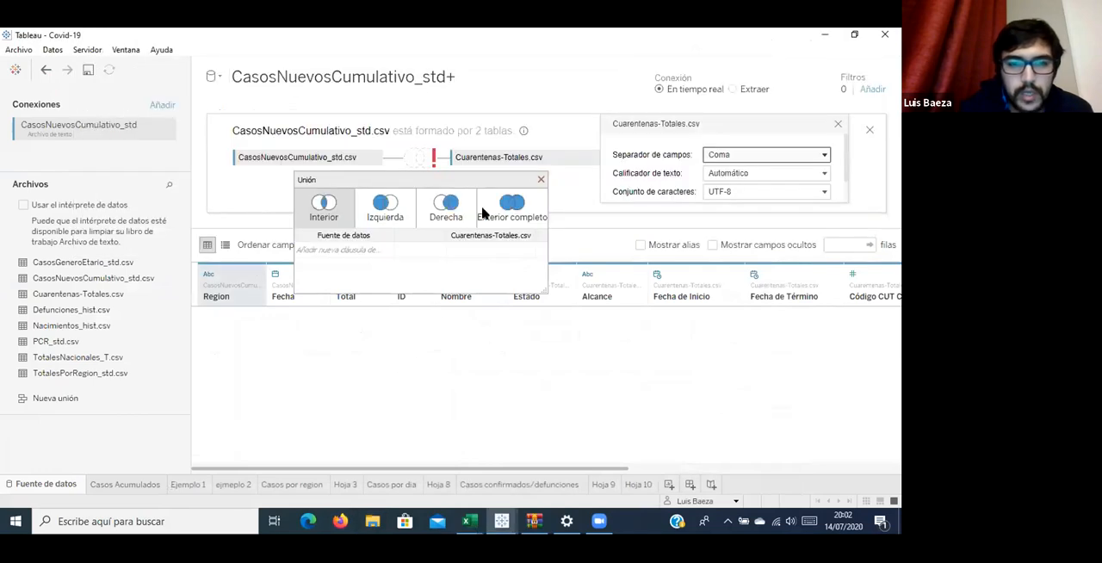
{"action": "left_click", "coordinate": [556, 153]}
{"action": "right_click", "coordinate": [558, 163]}
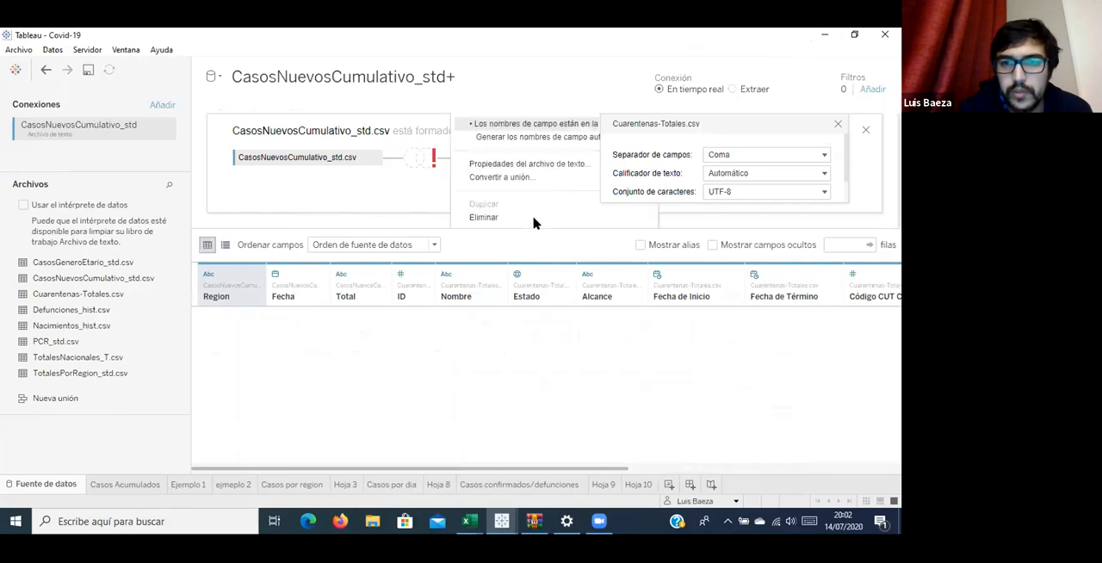
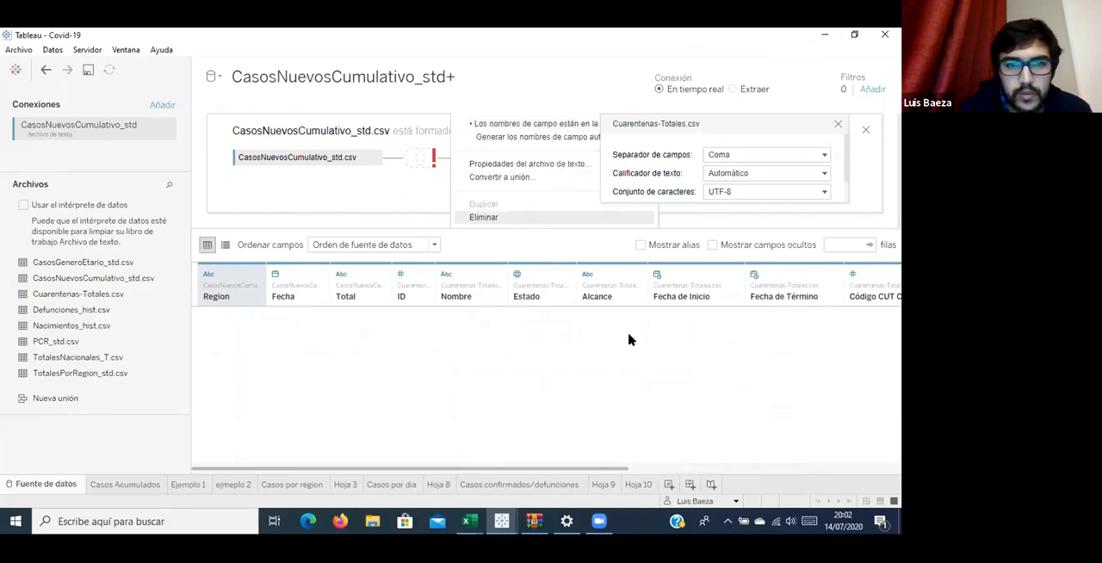
Create a new worksheet from the new cases source with Region on the rows and as the text label.
{"action": "left_click", "coordinate": [670, 485]}
{"action": "left_click_drag", "start_coordinate": [105, 291], "coordinate": [575, 109]}
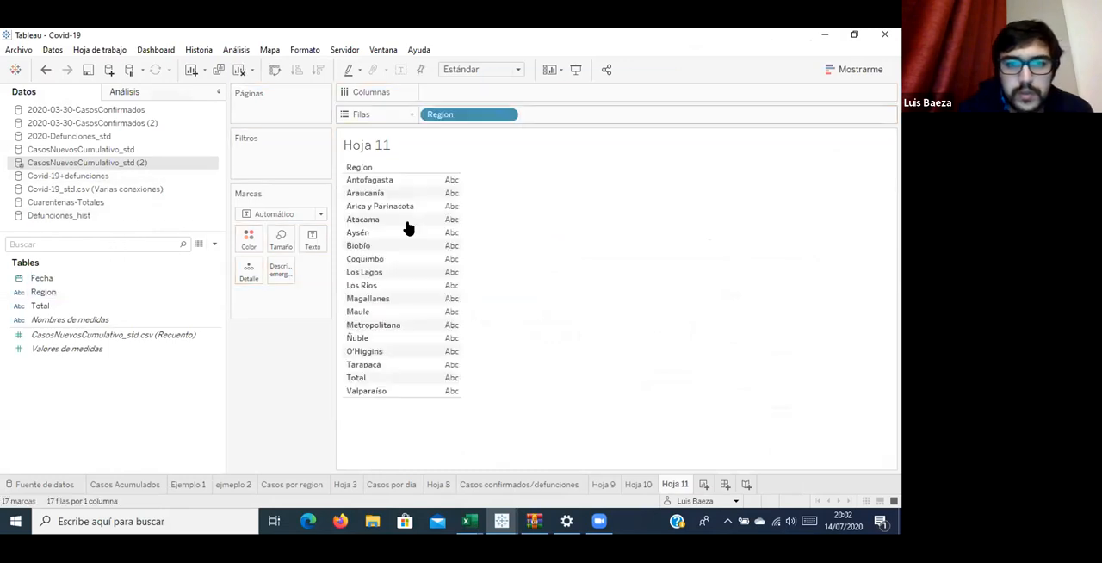
{"action": "left_click", "coordinate": [387, 180]}
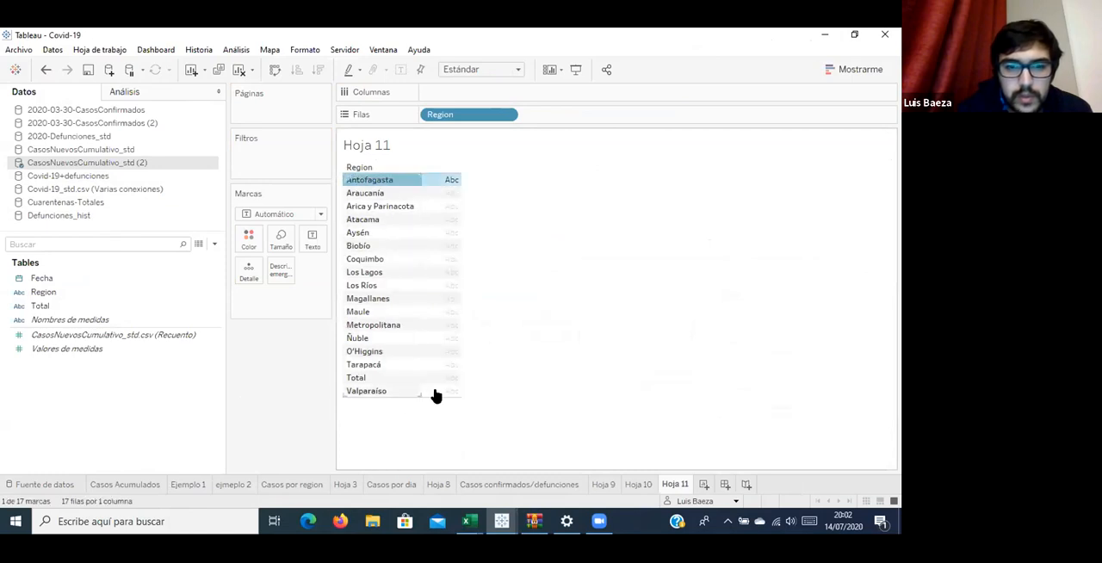
{"action": "left_click_drag", "start_coordinate": [463, 221], "coordinate": [455, 239]}
{"action": "left_click_drag", "start_coordinate": [356, 257], "coordinate": [318, 241]}
{"action": "left_click_drag", "start_coordinate": [463, 120], "coordinate": [463, 117]}
Copy the data of all the region labels and paste it into a new sheet of the Libro1 workbook in Excel.
{"action": "left_click_drag", "start_coordinate": [439, 183], "coordinate": [447, 427]}
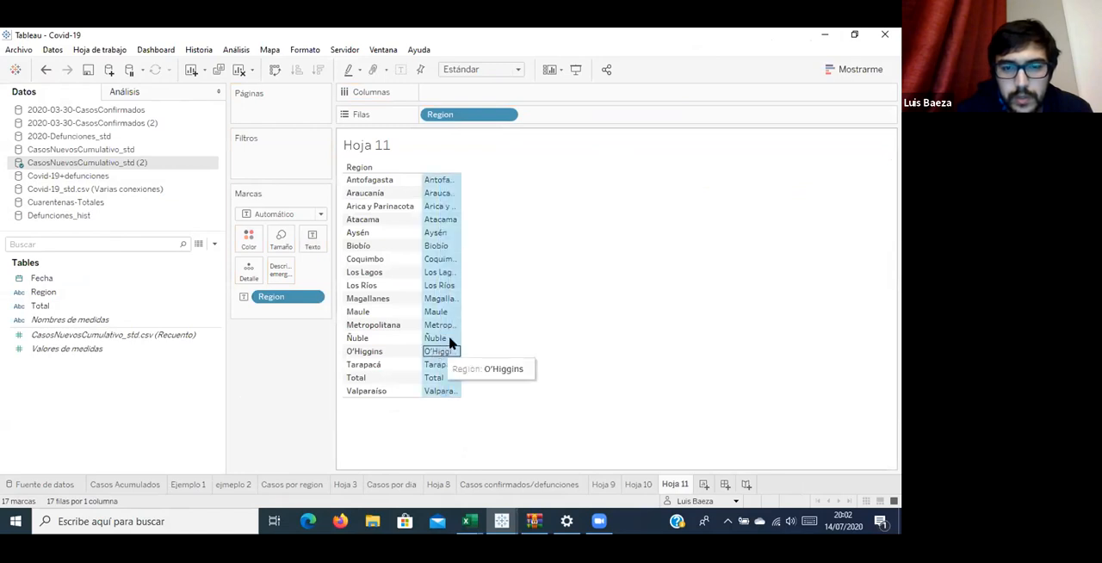
{"action": "right_click", "coordinate": [449, 343]}
{"action": "mouse_move", "coordinate": [479, 181]}
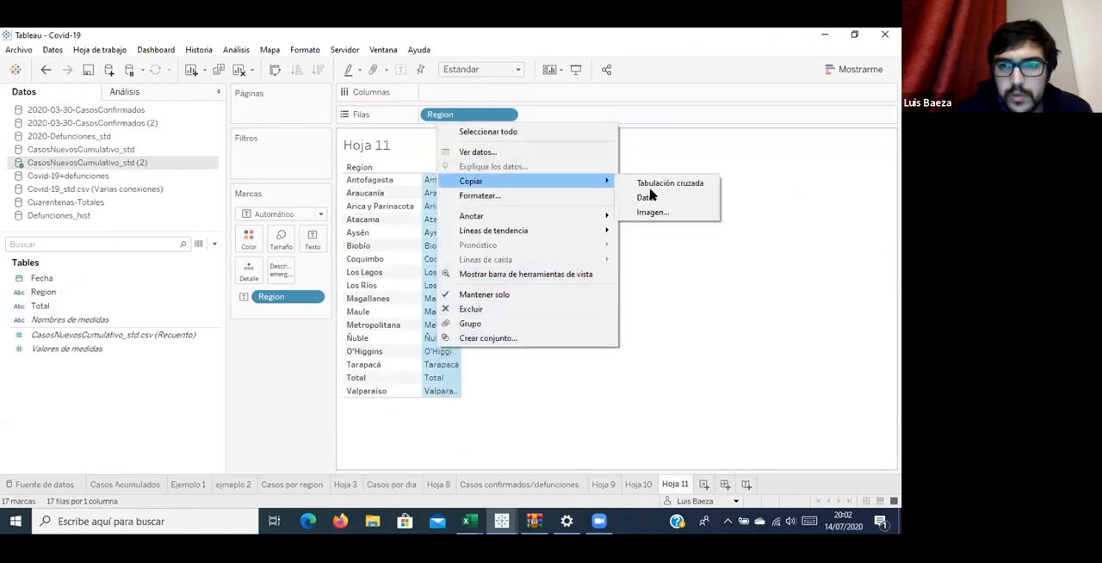
{"action": "left_click", "coordinate": [656, 198]}
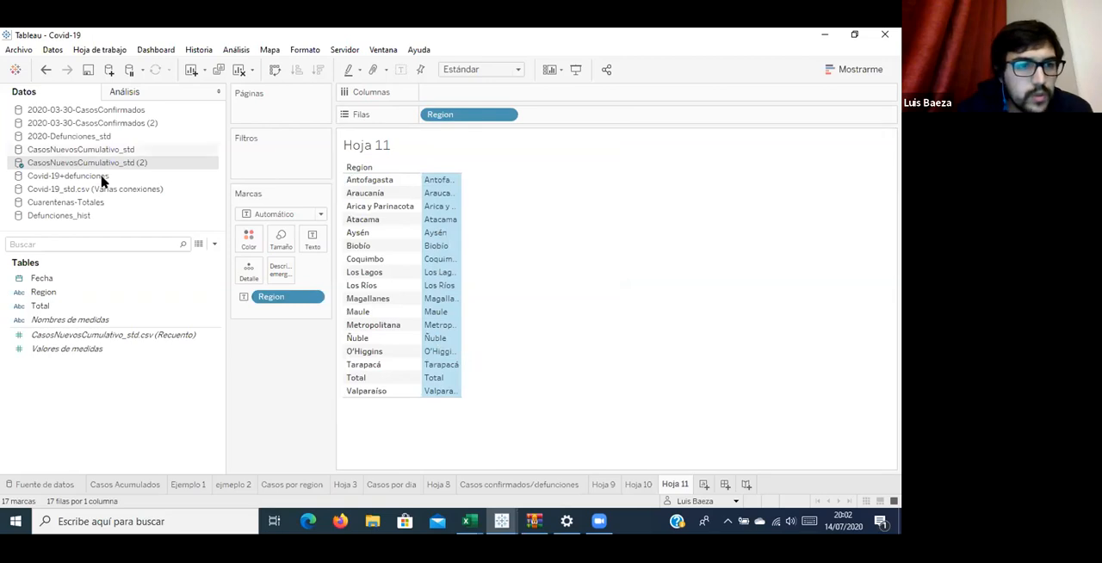
{"action": "left_click", "coordinate": [470, 521]}
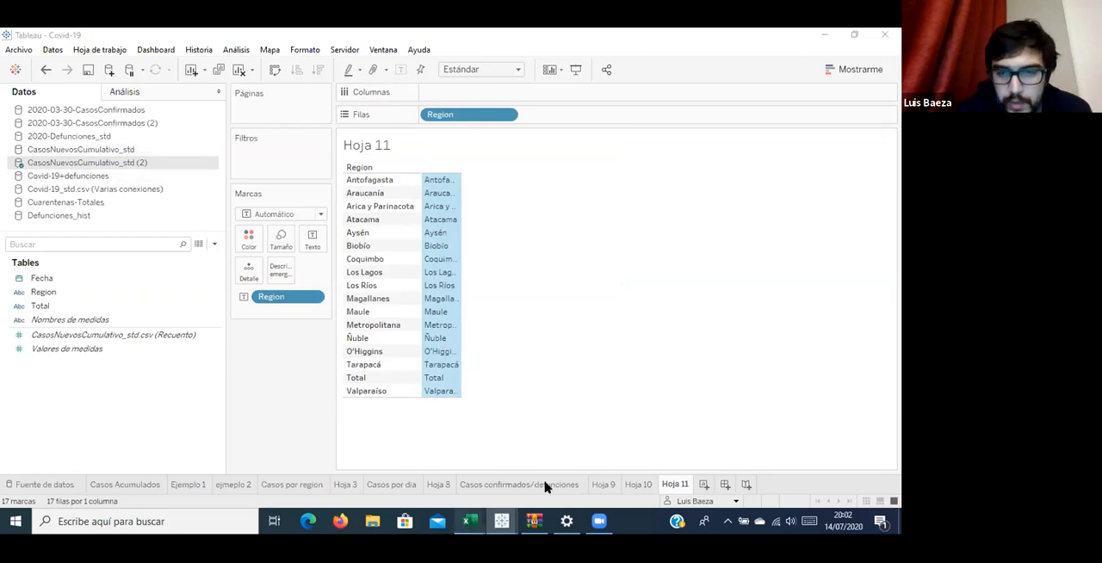
{"action": "left_click", "coordinate": [439, 479]}
{"action": "left_click", "coordinate": [128, 487]}
{"action": "type", "text": "Region Antofagasta Araucanía Arica y Parinacota Atacama Aysén Biobío Coquimbo Los Lagos Los Ríos Magallanes Maule Metropolitana Ñuble O’Higgins Tarapacá Total Valparaíso"}
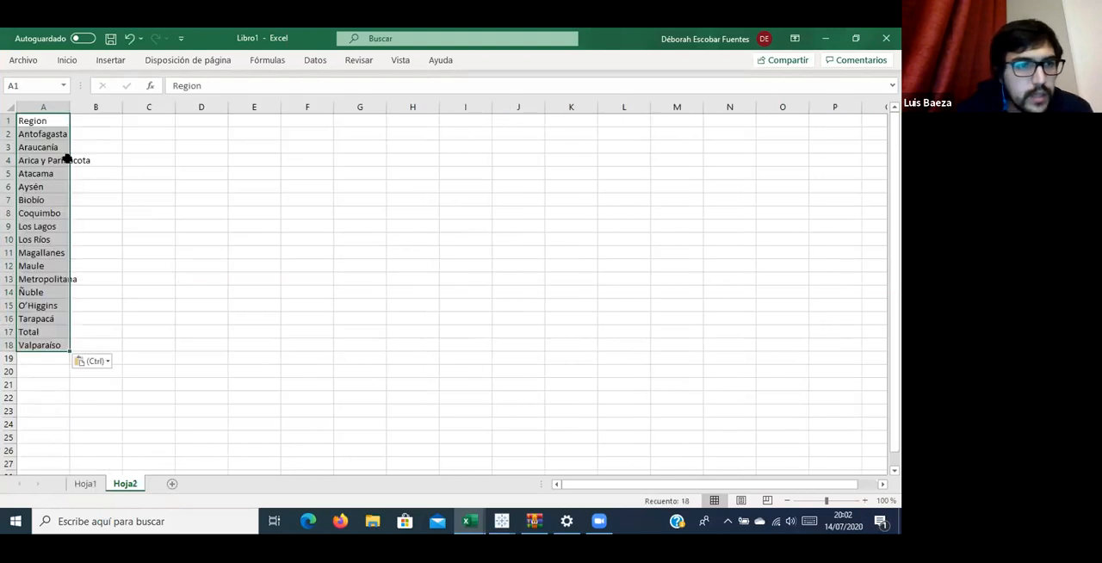
Copy the region list with its header from Hoja2 (A1:A18) and go to Hoja1.
{"action": "left_click", "coordinate": [137, 173]}
{"action": "left_click", "coordinate": [66, 132]}
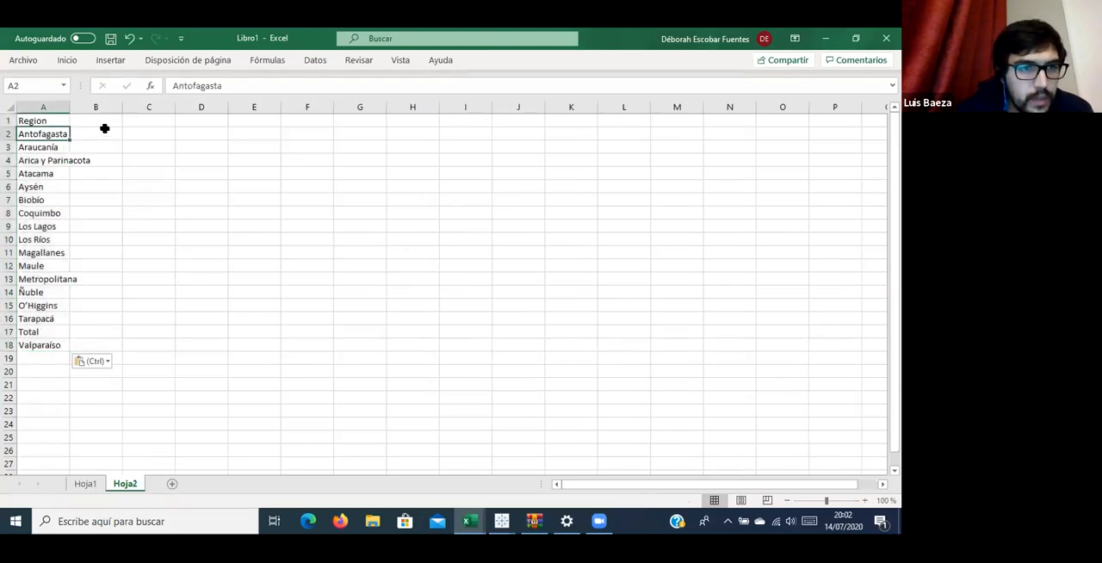
{"action": "left_click_drag", "start_coordinate": [39, 345], "coordinate": [61, 116]}
{"action": "key", "text": "ctrl+c"}
{"action": "left_click", "coordinate": [91, 489]}
{"action": "left_click", "coordinate": [458, 131]}
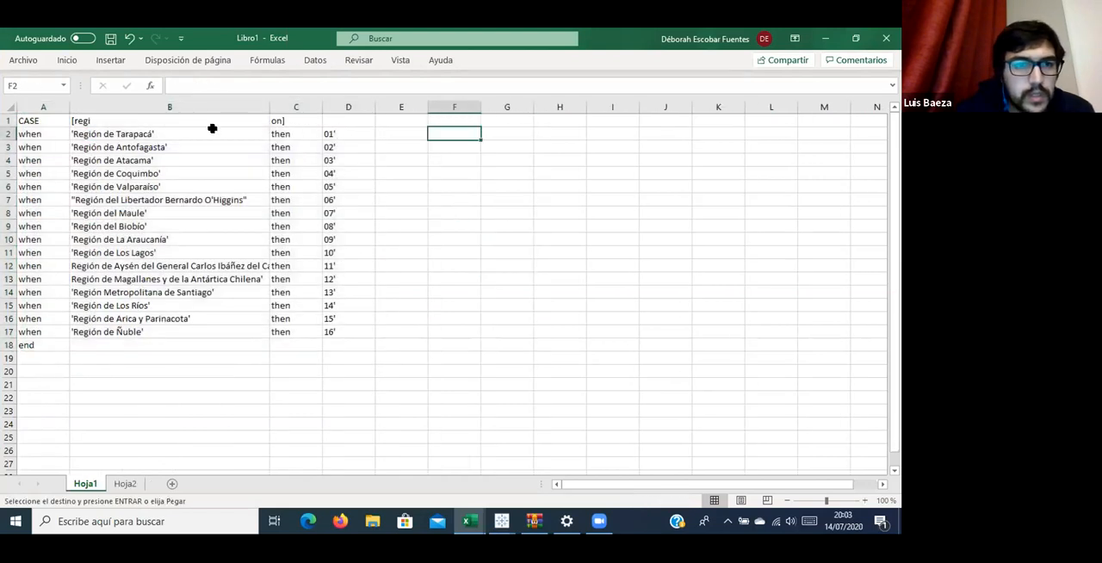
{"action": "left_click", "coordinate": [192, 130]}
{"action": "key", "text": "ctrl+v"}
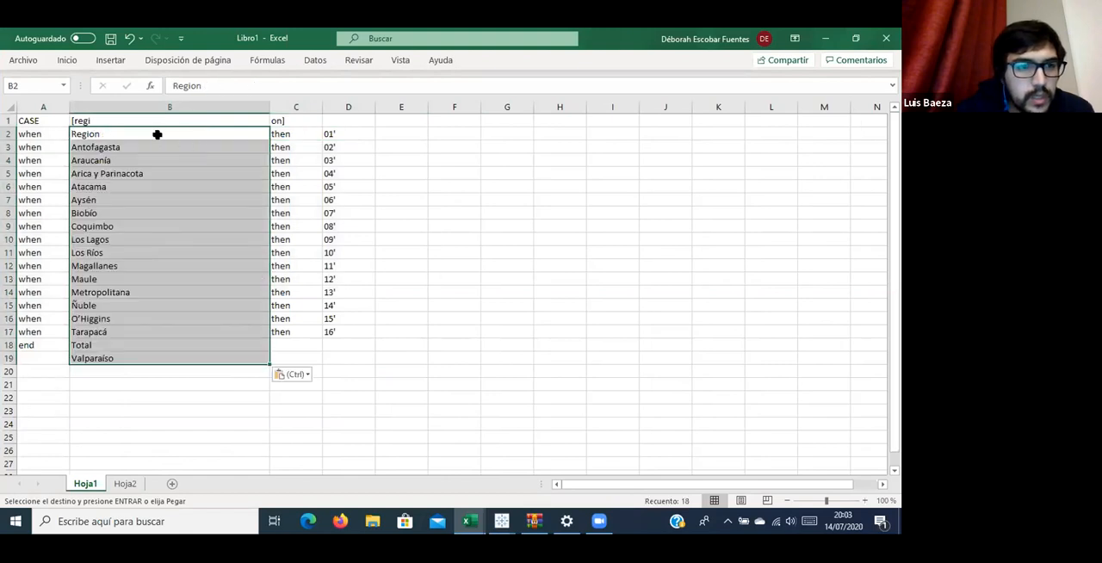
{"action": "key", "text": "ctrl"}
{"action": "left_click", "coordinate": [152, 133]}
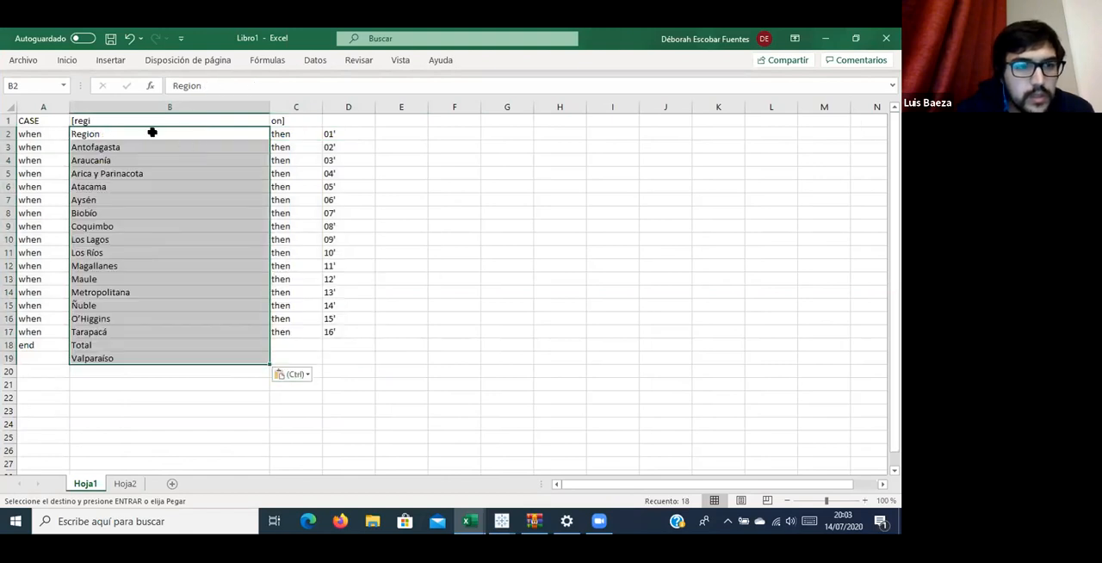
{"action": "left_click", "coordinate": [152, 132]}
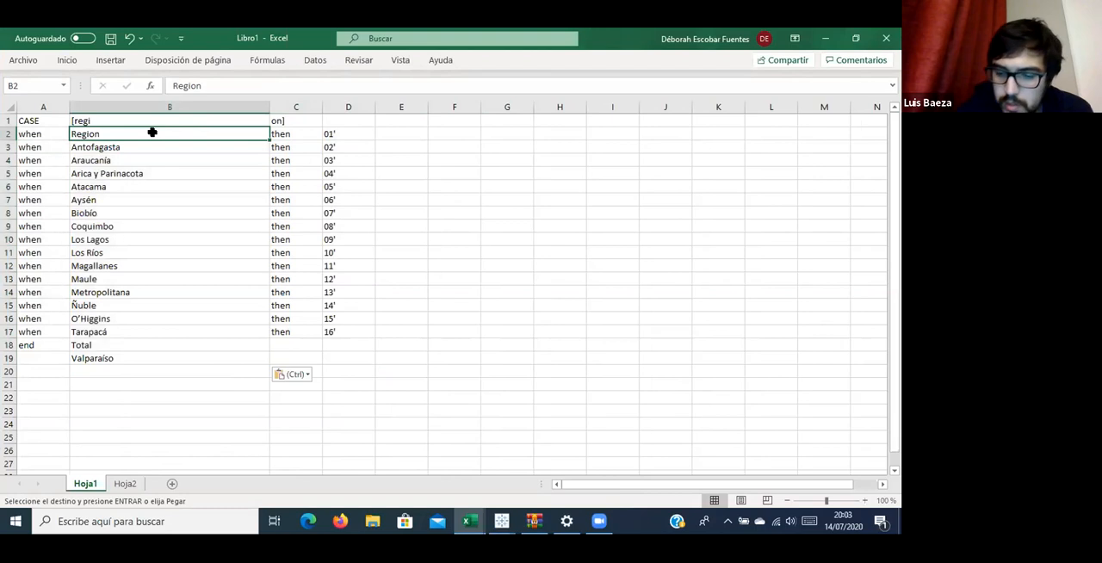
{"action": "key", "text": "ctrl+minus"}
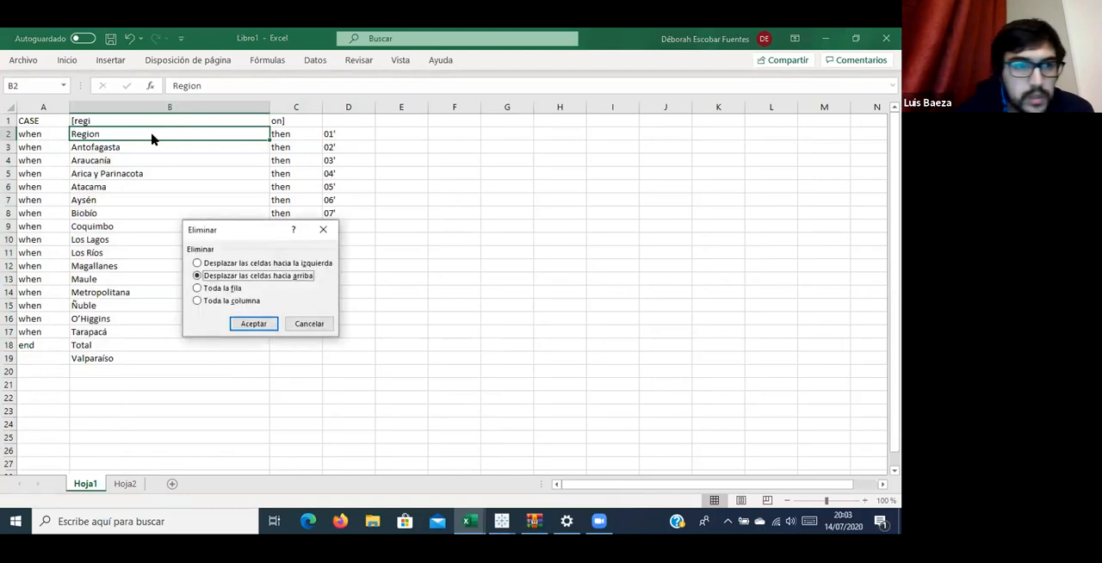
{"action": "left_click", "coordinate": [252, 324]}
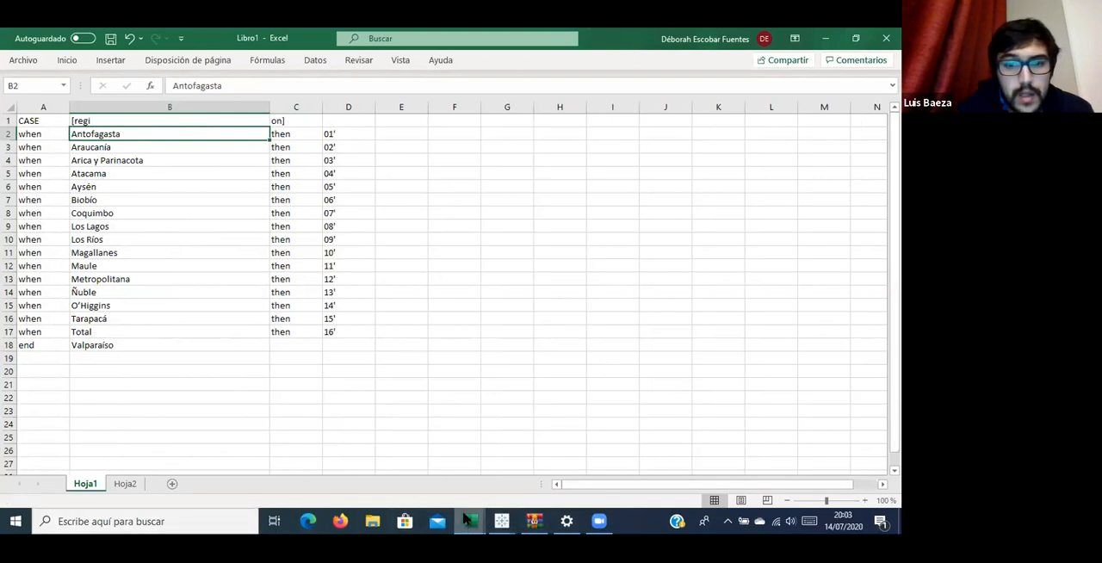
{"action": "left_click", "coordinate": [502, 345]}
{"action": "key", "text": "ctrl+z"}
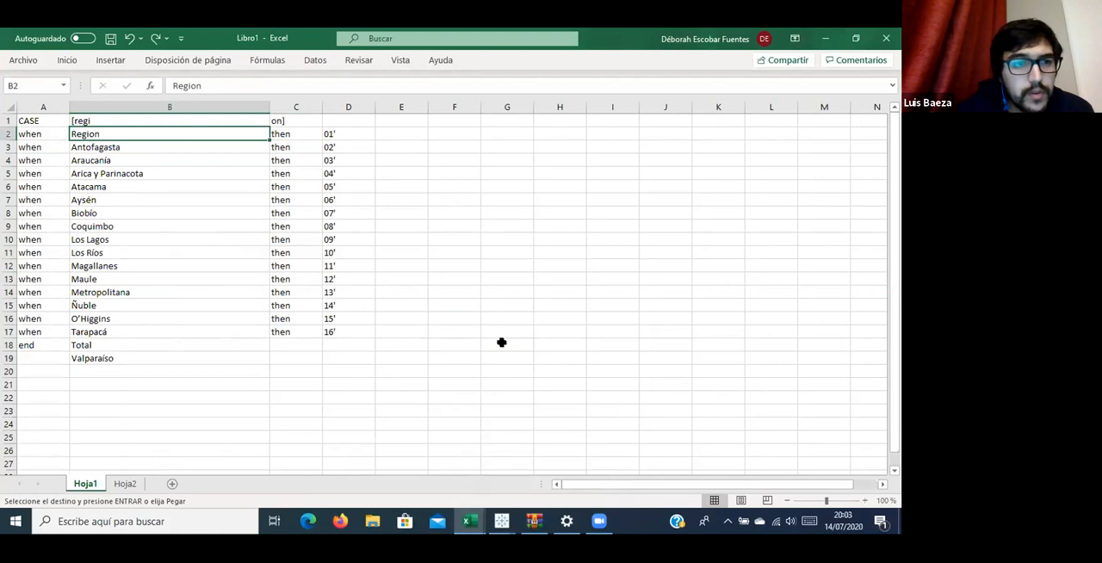
{"action": "key", "text": "ctrl+v"}
Paste the copied region list into Hoja1 starting at cell F2, beside the CASE table.
{"action": "left_click", "coordinate": [447, 144]}
{"action": "left_click", "coordinate": [447, 131]}
{"action": "key", "text": "ctrl+v"}
{"action": "left_click", "coordinate": [527, 131]}
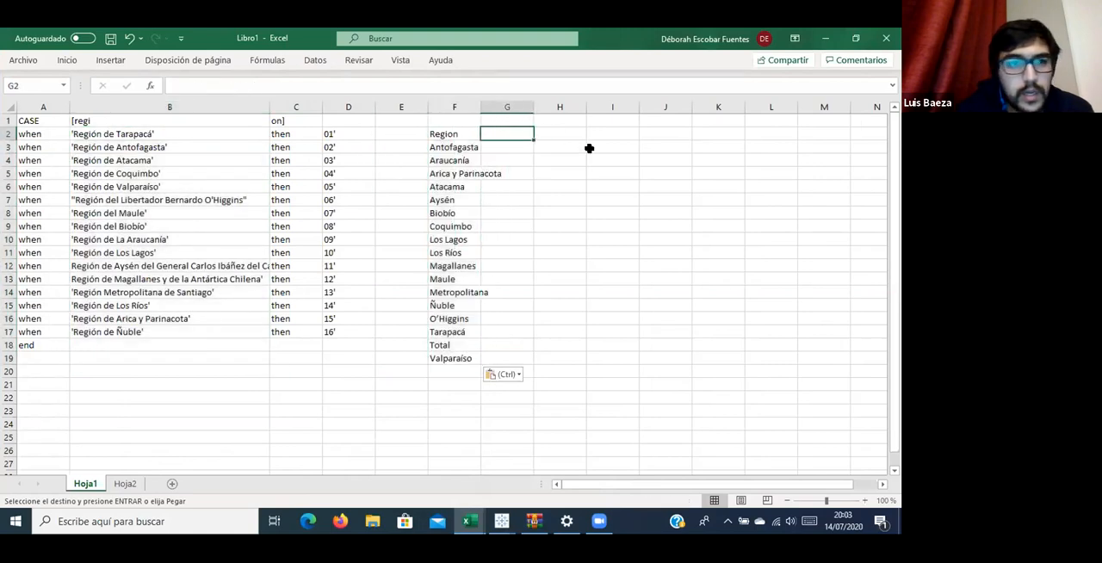
Enter the region codes in column H for Antofagasta (2), Araucanía (9) and Arica y Parinacota (15).
{"action": "left_click", "coordinate": [592, 144]}
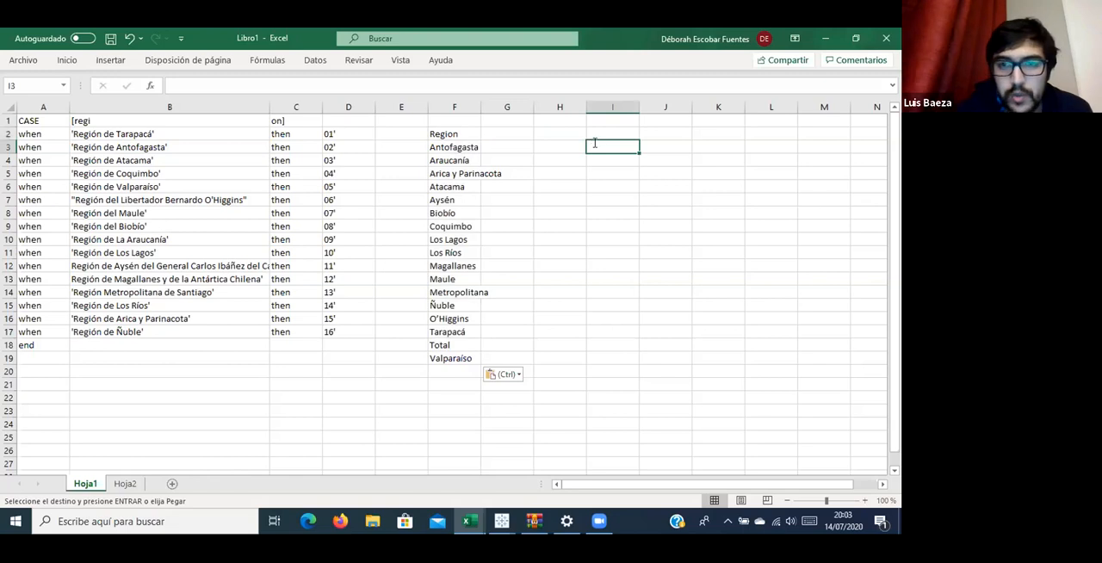
{"action": "type", "text": "2"}
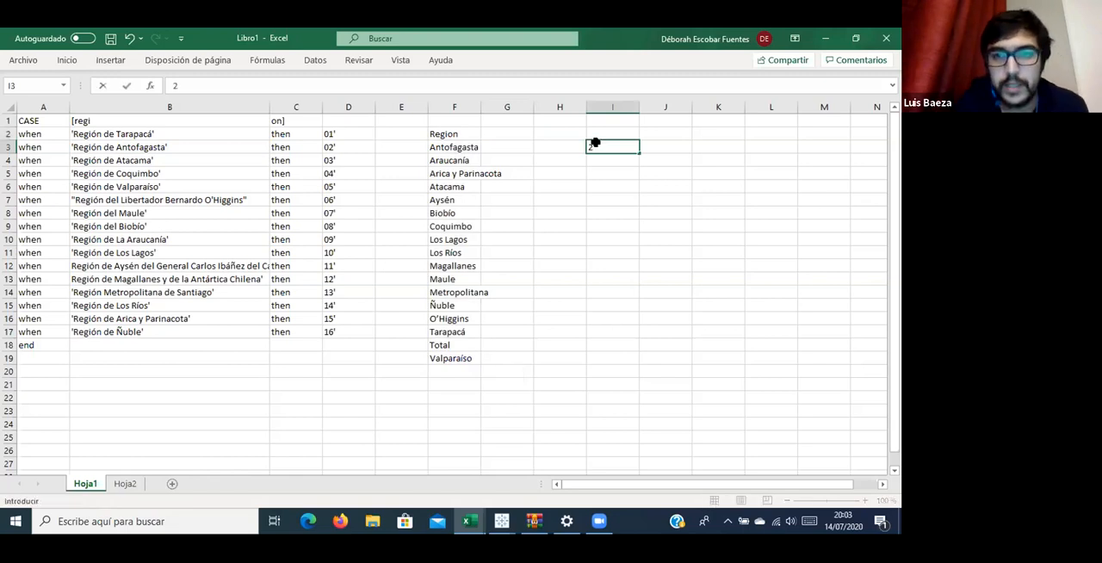
{"action": "key", "text": "Escape"}
{"action": "key", "text": "Left"}
{"action": "key", "text": "Left"}
{"action": "key", "text": "Right"}
{"action": "type", "text": "2"}
{"action": "key", "text": "Return"}
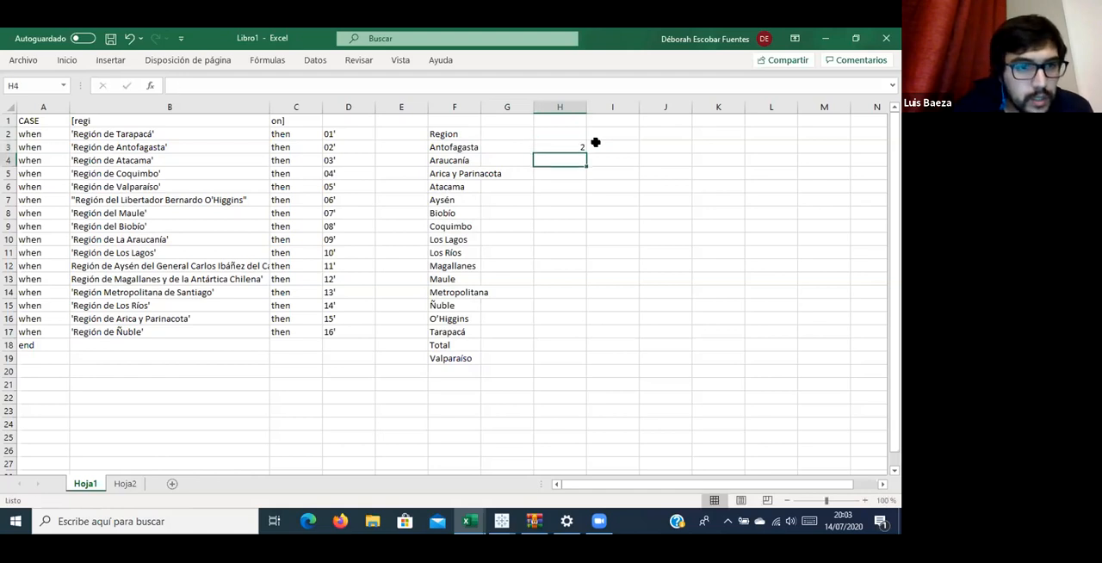
{"action": "type", "text": "9"}
{"action": "key", "text": "Return"}
{"action": "type", "text": "15"}
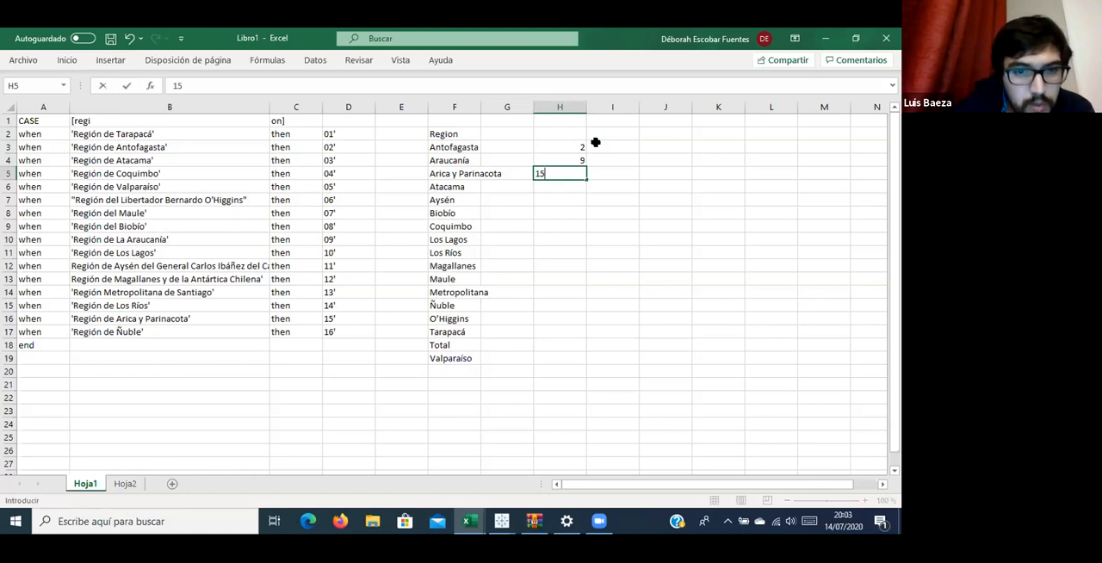
{"action": "key", "text": "Return"}
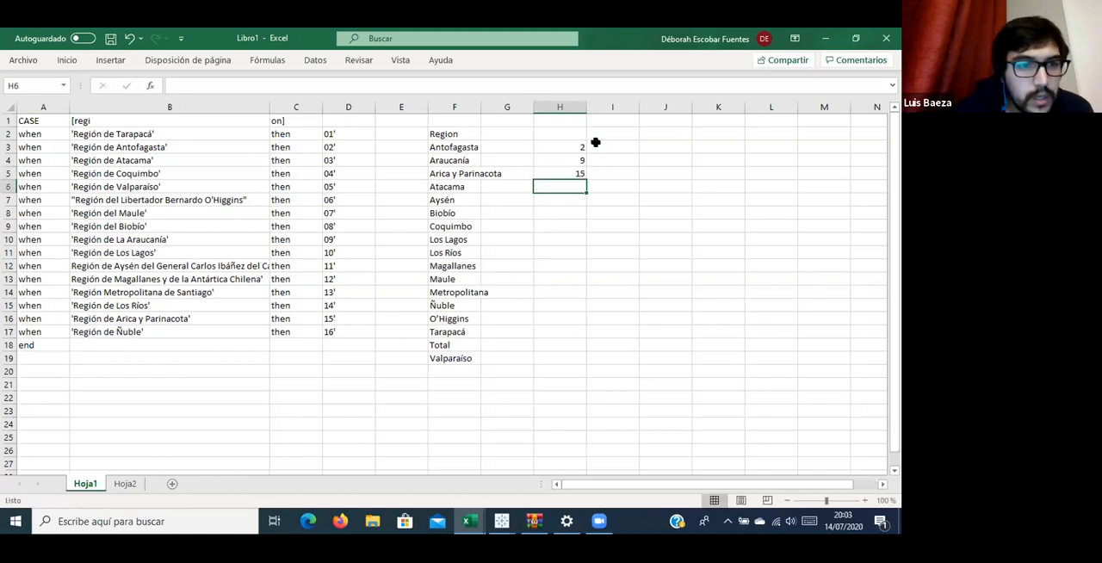
Enter the region codes in column H for Atacama (3), Aysén (11) and Biobío (8).
{"action": "type", "text": "3"}
{"action": "key", "text": "Return"}
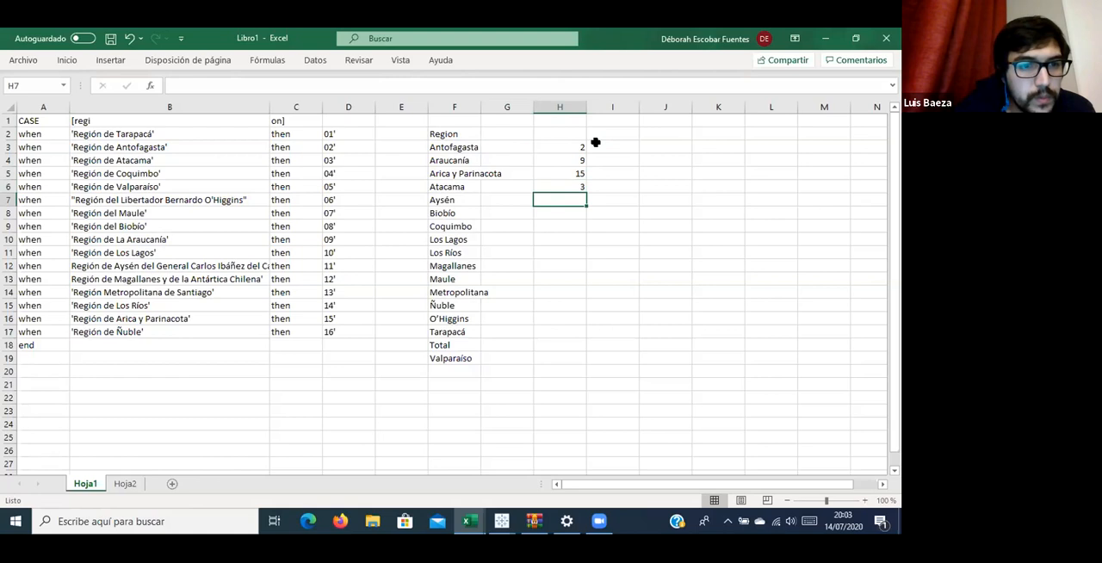
{"action": "type", "text": "00"}
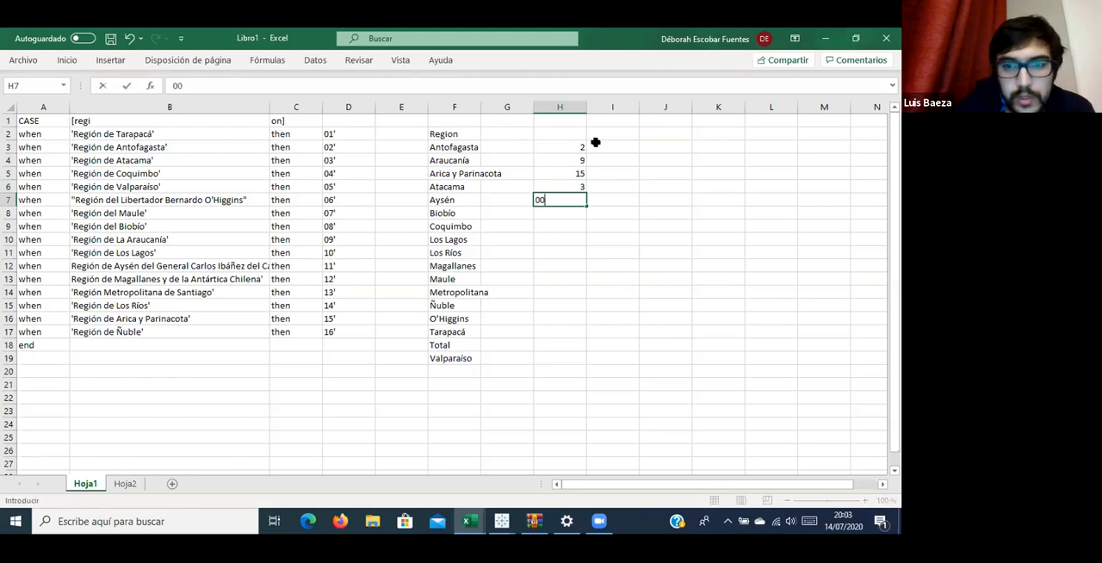
{"action": "key", "text": "BackSpace"}
{"action": "key", "text": "BackSpace"}
{"action": "type", "text": "11"}
{"action": "key", "text": "Return"}
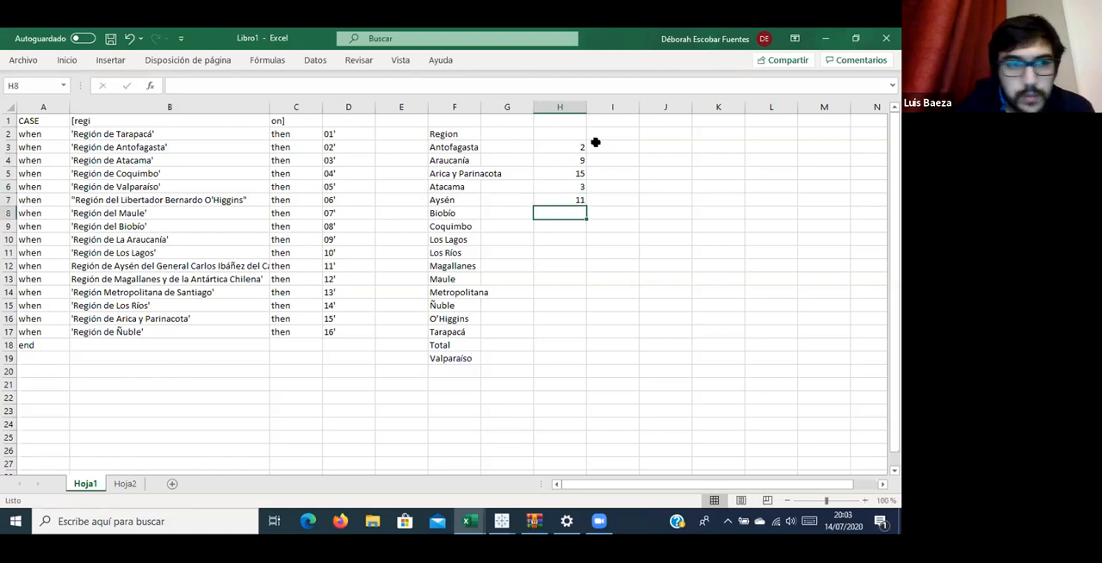
{"action": "type", "text": "8"}
{"action": "key", "text": "Return"}
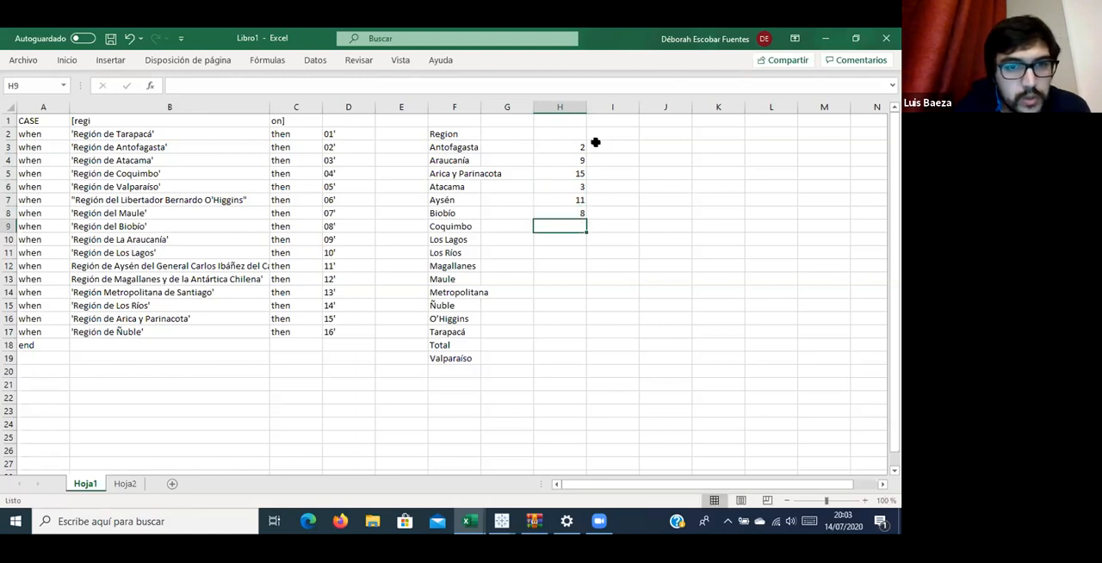
Enter the region codes in column H for Coquimbo (4), Los Lagos (10) and Los Ríos (14).
{"action": "type", "text": "4"}
{"action": "key", "text": "Return"}
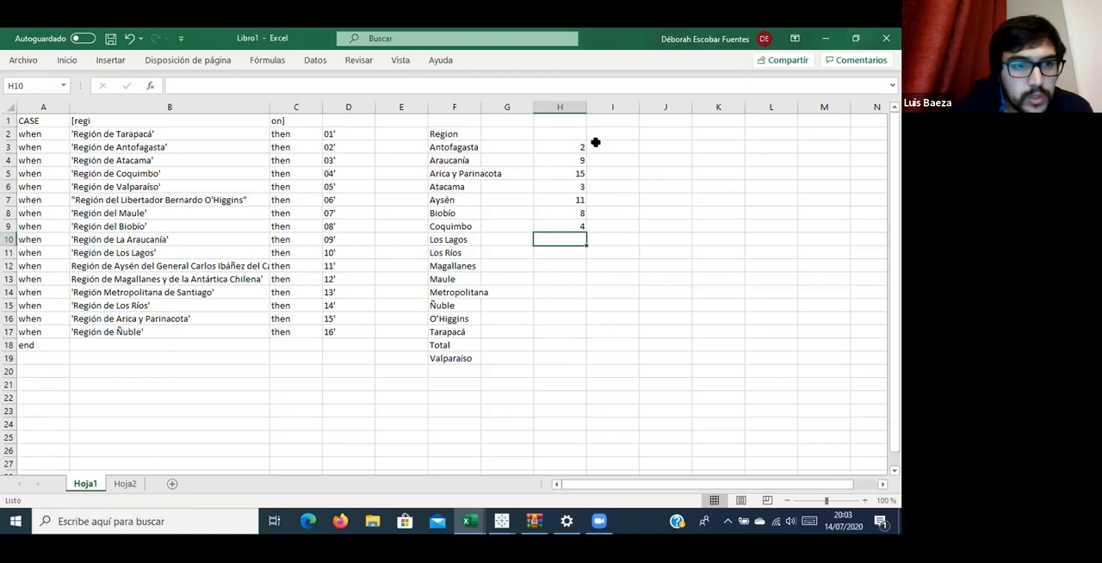
{"action": "type", "text": "10"}
{"action": "key", "text": "Return"}
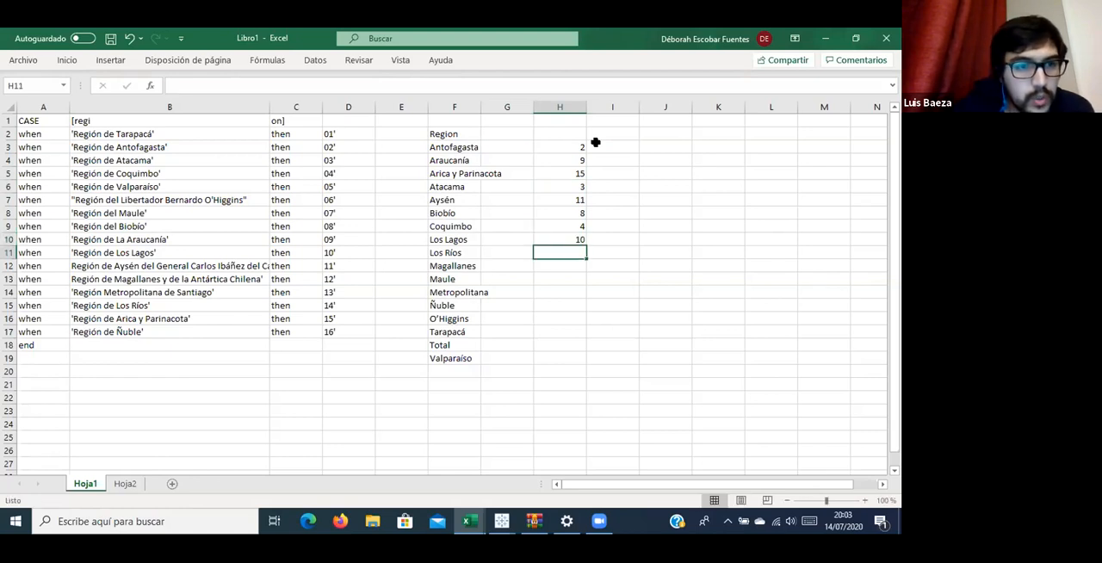
{"action": "type", "text": "14"}
{"action": "key", "text": "Return"}
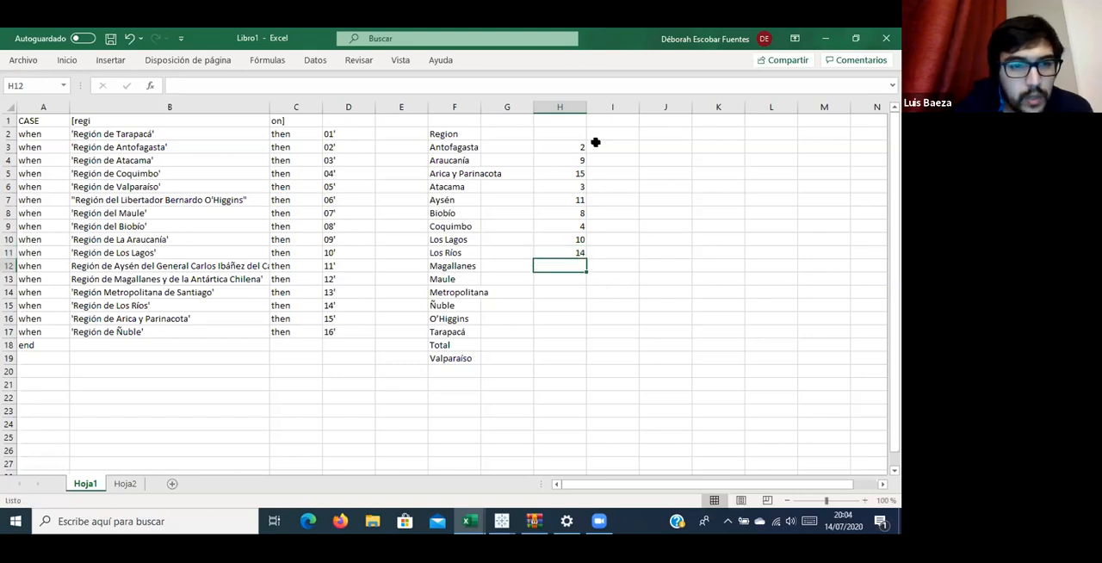
Enter the region codes in column H for Magallanes (12), Maule (7) and Metropolitana (13).
{"action": "type", "text": "12"}
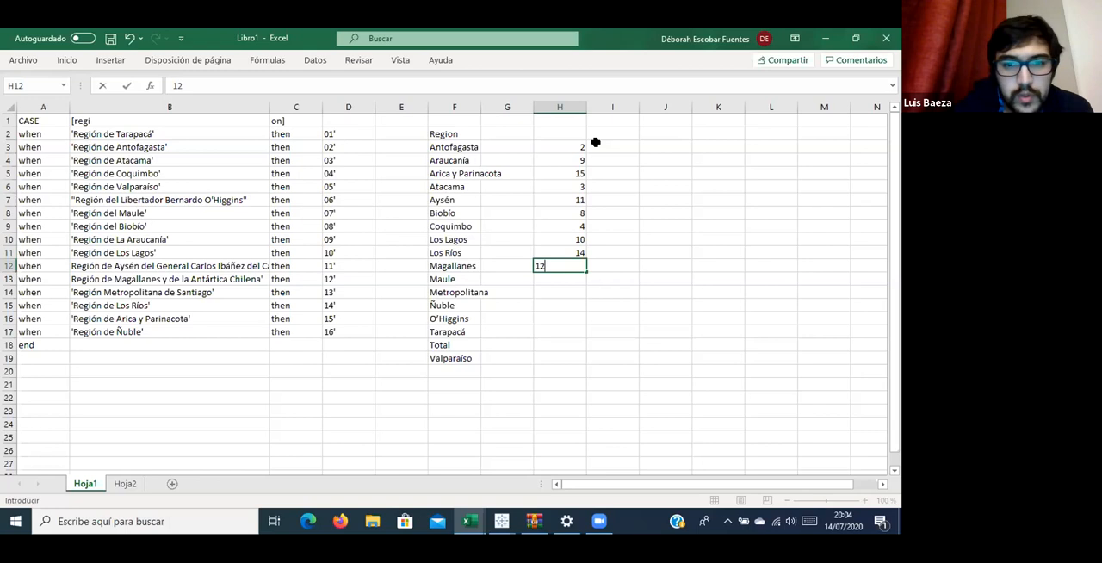
{"action": "key", "text": "Return"}
{"action": "type", "text": "7"}
{"action": "key", "text": "Return"}
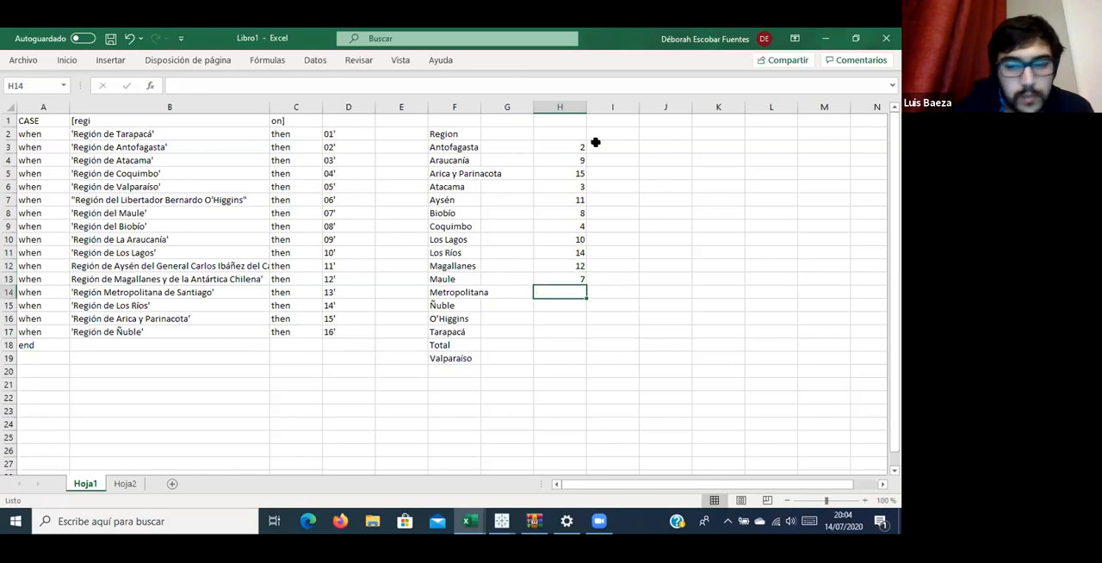
{"action": "type", "text": "13"}
{"action": "key", "text": "Return"}
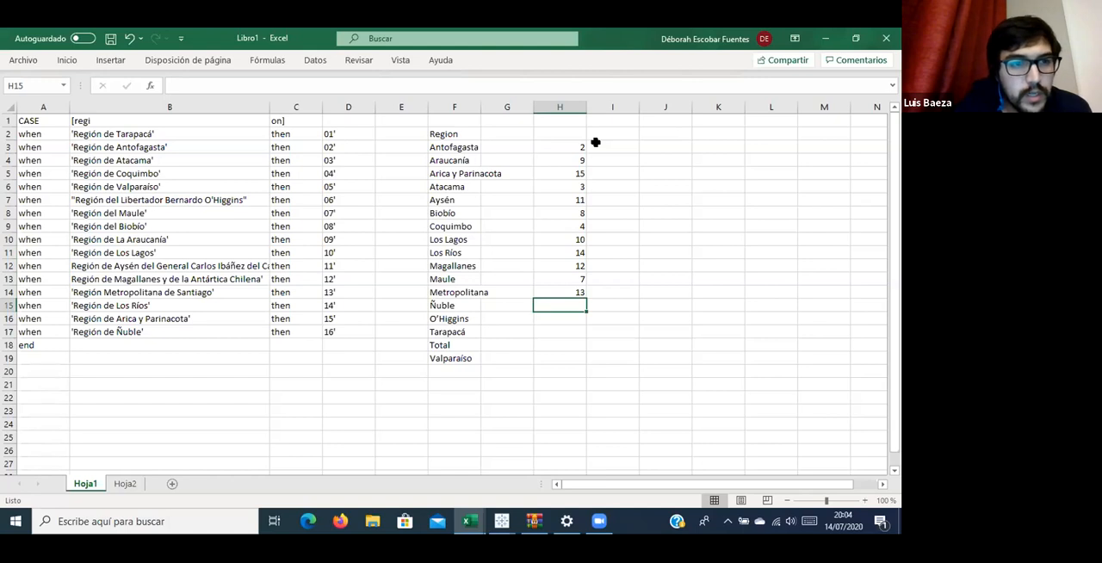
Enter the region codes in column H for Ñuble (16), O'Higgins (6), Tarapacá (1) and Valparaíso (5).
{"action": "type", "text": "16"}
{"action": "key", "text": "Return"}
{"action": "type", "text": "6"}
{"action": "key", "text": "Return"}
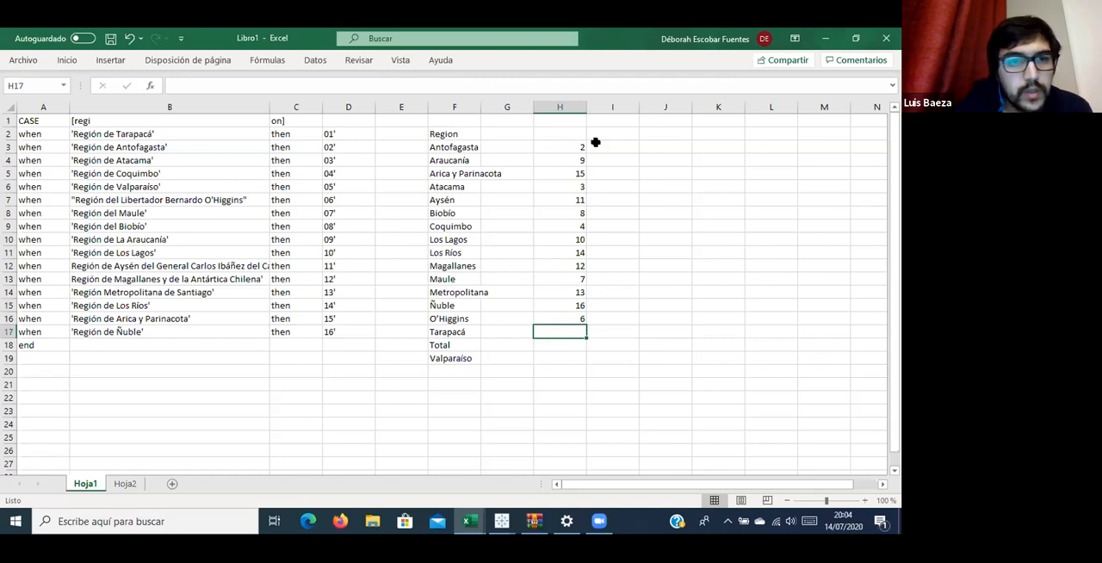
{"action": "type", "text": "1"}
{"action": "key", "text": "Return"}
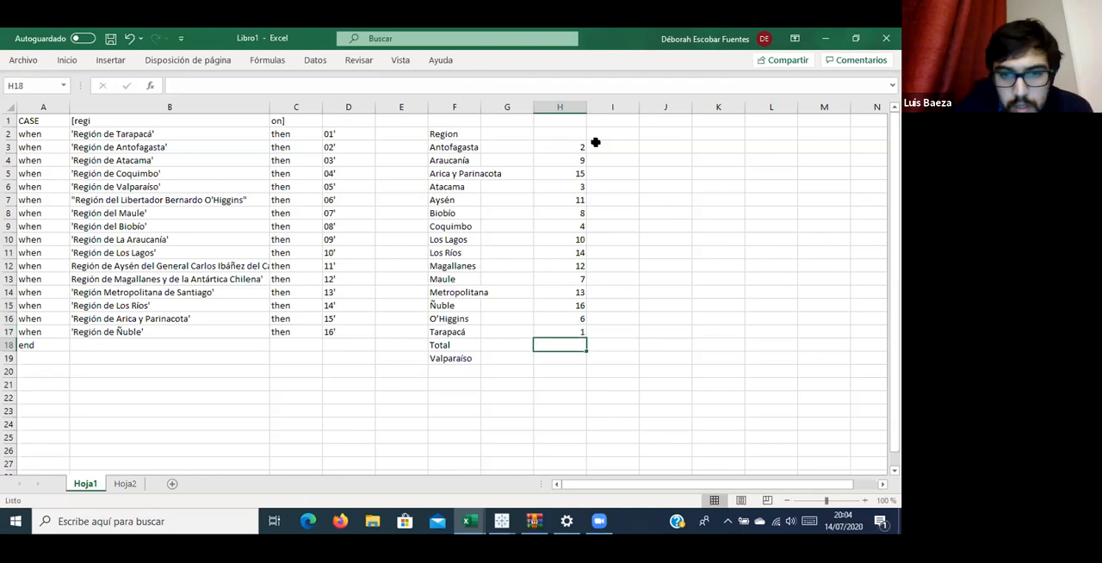
{"action": "key", "text": "Down"}
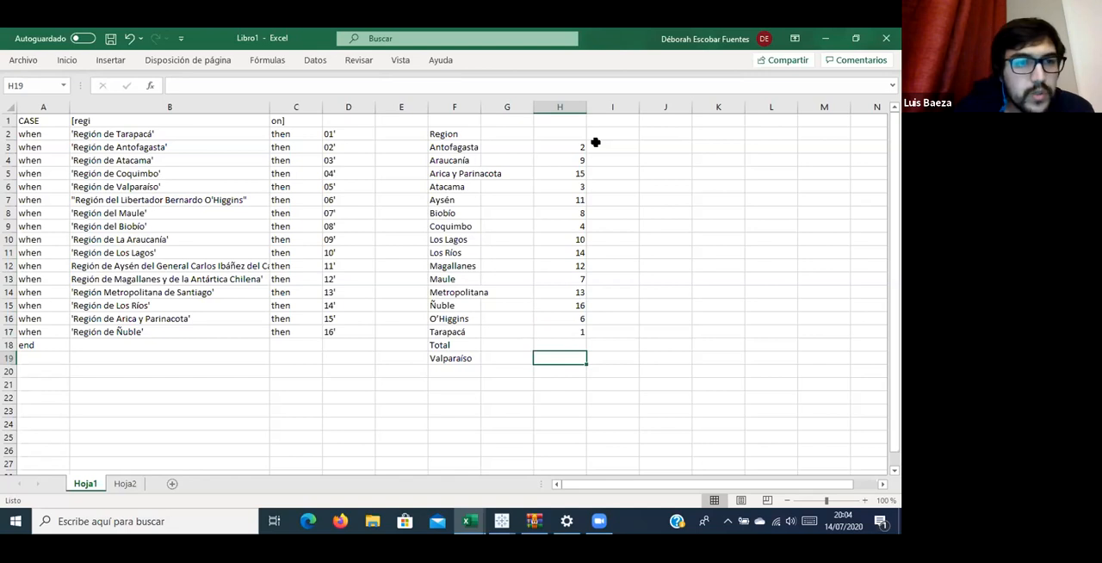
{"action": "type", "text": "5"}
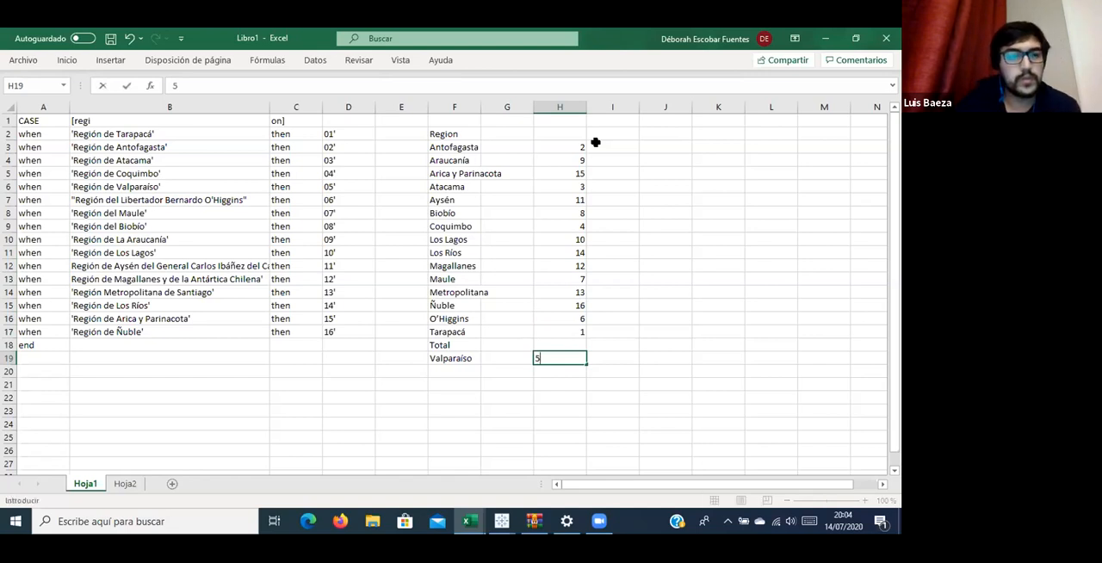
{"action": "key", "text": "Return"}
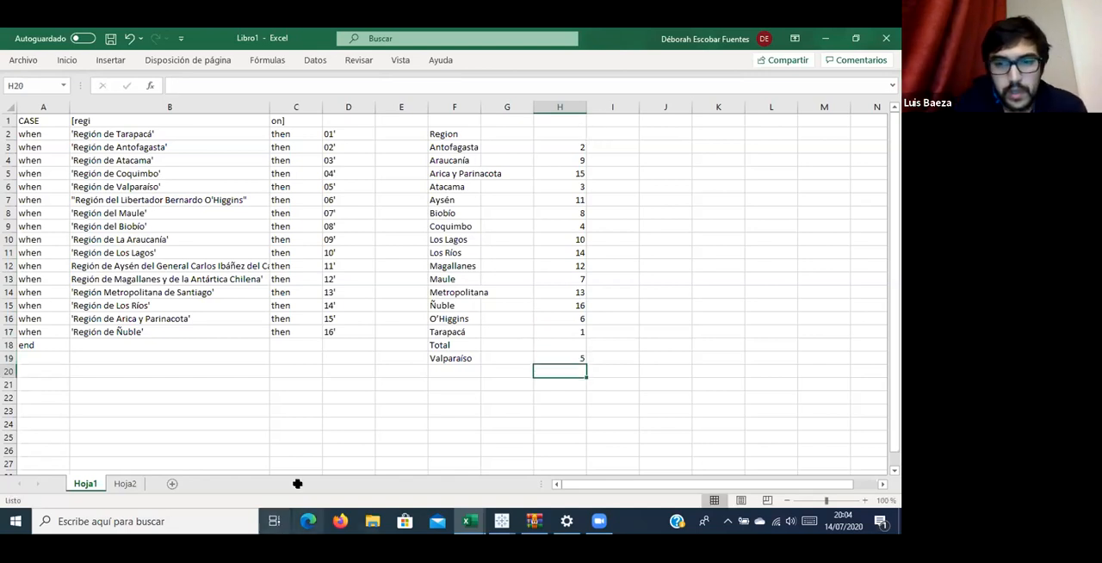
Delete the Total row's cells from F18 to H18, shifting the cells below up.
{"action": "left_click_drag", "start_coordinate": [438, 344], "coordinate": [570, 344]}
{"action": "key", "text": "ctrl+minus"}
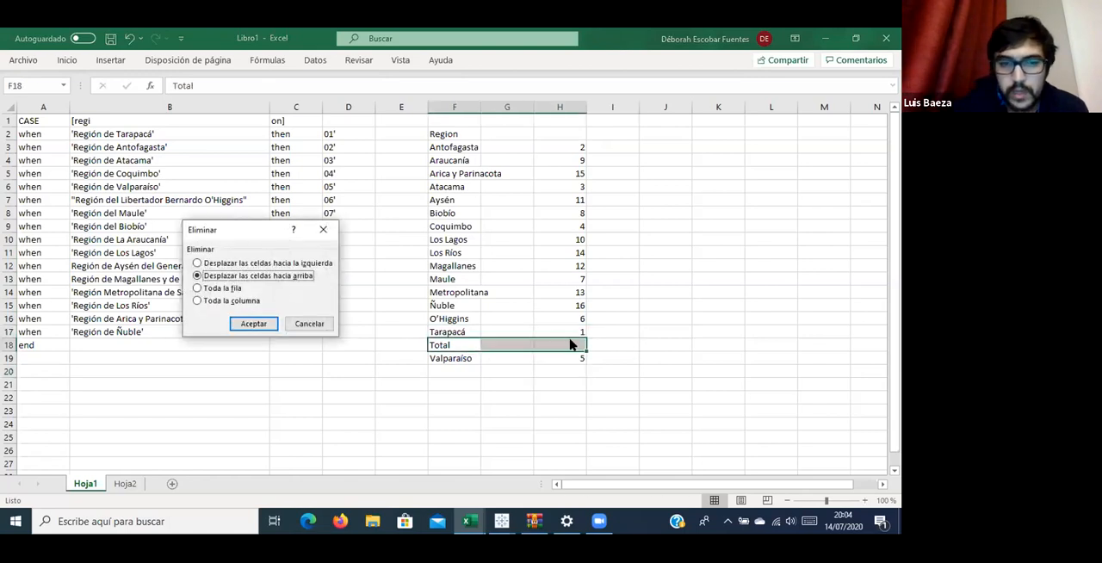
{"action": "key", "text": "Return"}
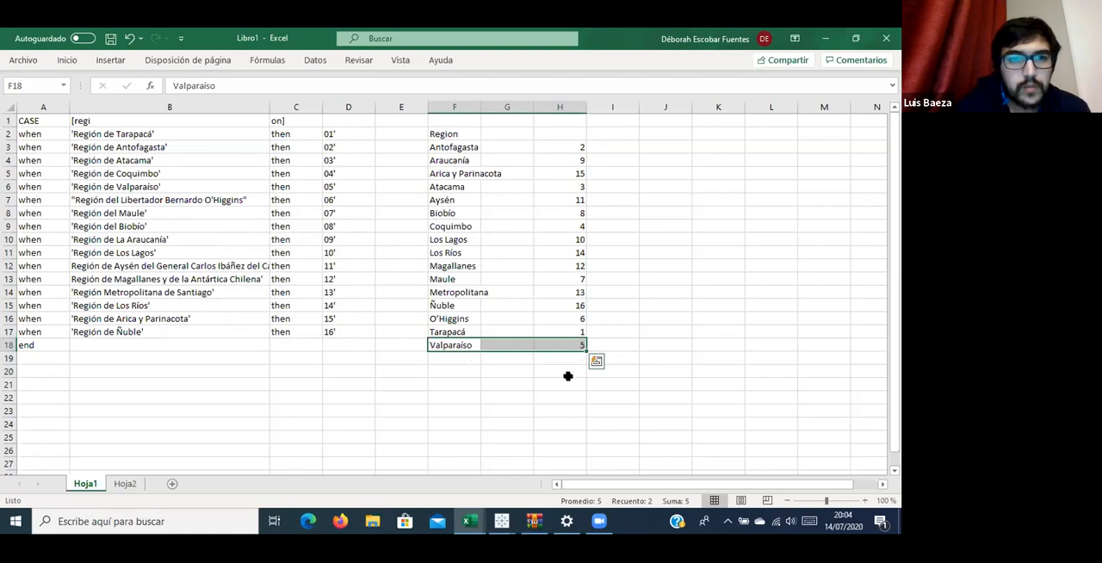
Copy the region names from Antofagasta to Valparaíso in column F over the old names in column B, starting at B2.
{"action": "left_click_drag", "start_coordinate": [443, 147], "coordinate": [439, 346]}
{"action": "key", "text": "ctrl+c"}
{"action": "left_click", "coordinate": [91, 133]}
{"action": "key", "text": "ctrl+v"}
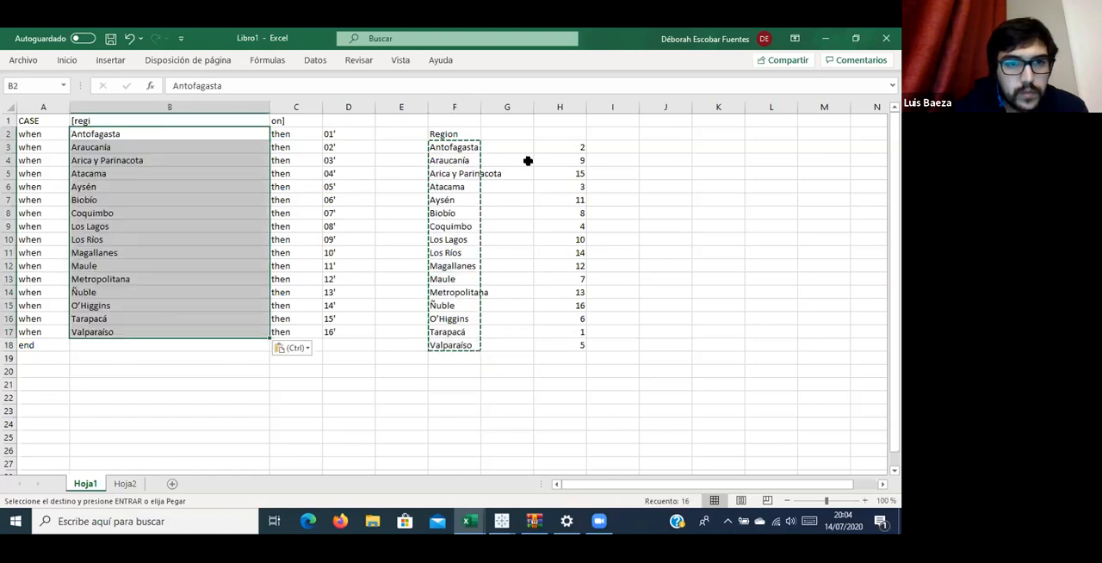
Copy the region codes from column H over the old codes starting at D2, and clear columns F through J.
{"action": "left_click_drag", "start_coordinate": [563, 142], "coordinate": [578, 340]}
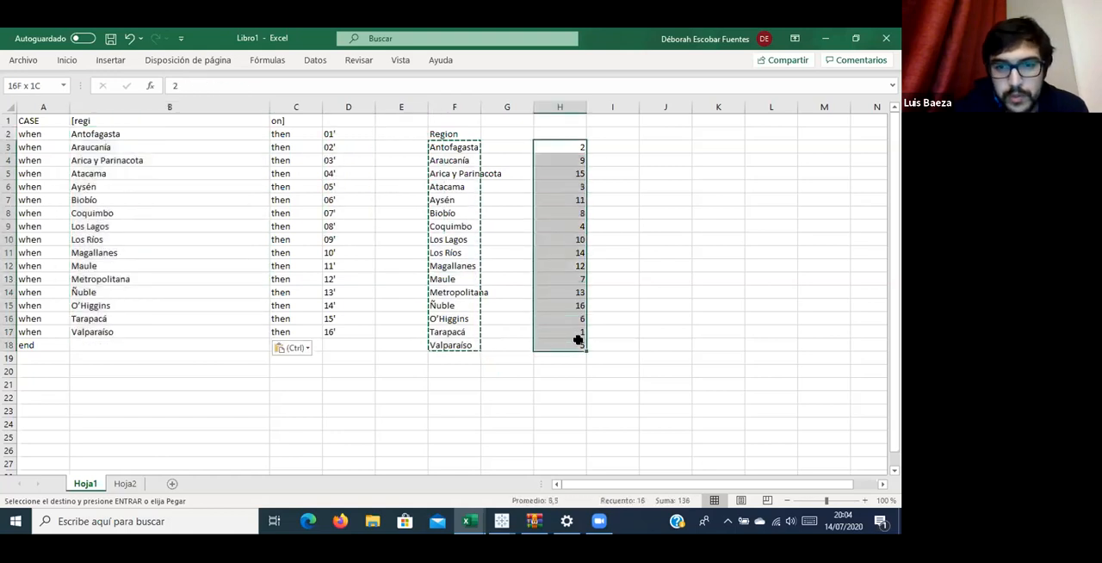
{"action": "key", "text": "ctrl+c"}
{"action": "left_click", "coordinate": [336, 133]}
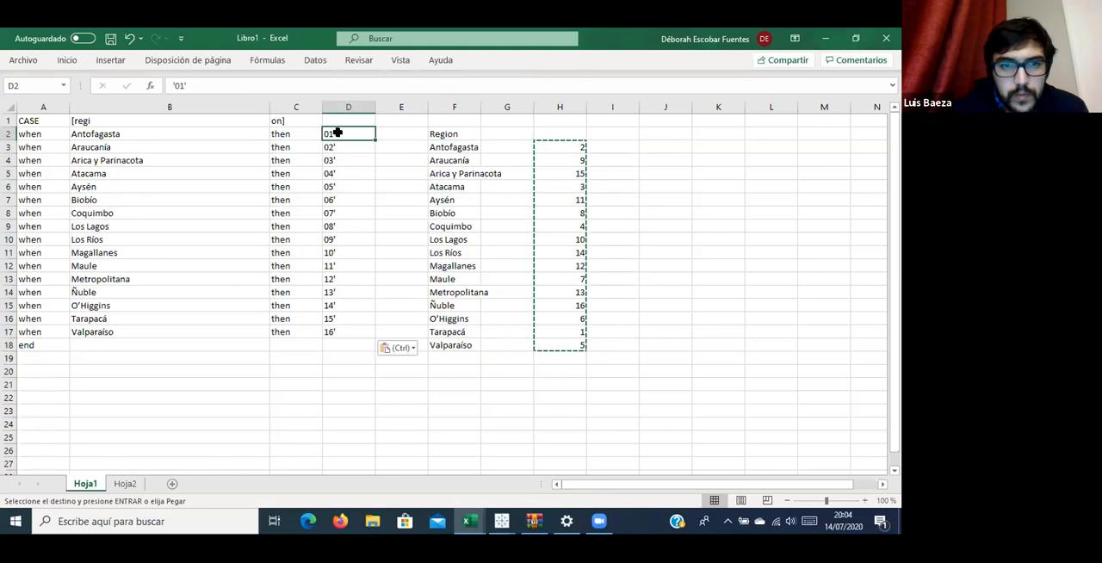
{"action": "key", "text": "ctrl+v"}
{"action": "left_click_drag", "start_coordinate": [455, 106], "coordinate": [680, 103]}
{"action": "key", "text": "Delete"}
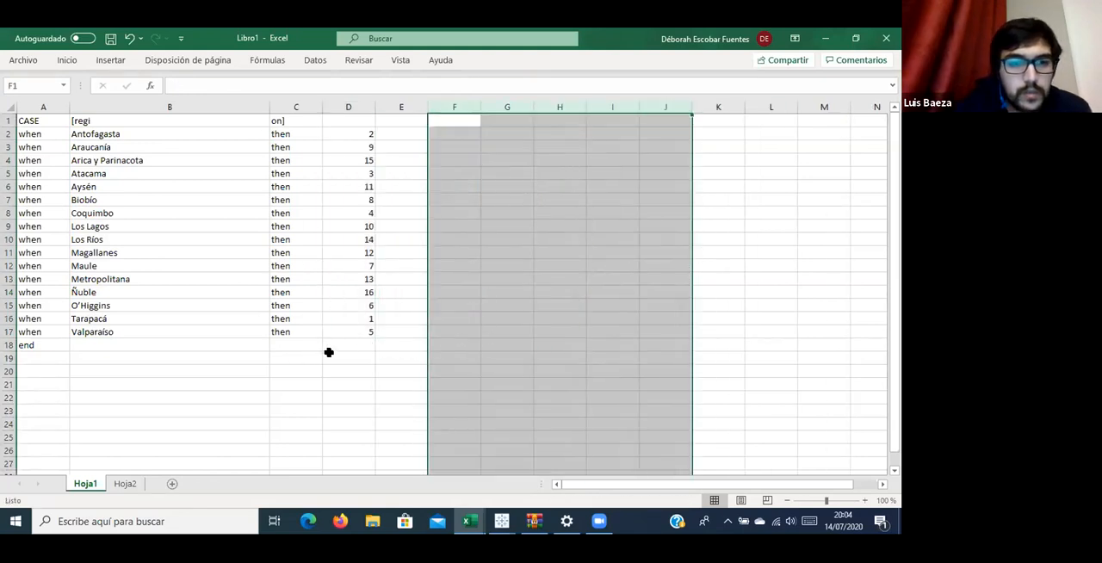
Copy the CASE block A1:D18, switch to the Covid-19 workbook in Tableau, and open the CasosNuevosCumulativo_std.csv table for joining.
{"action": "left_click_drag", "start_coordinate": [359, 347], "coordinate": [2, 74]}
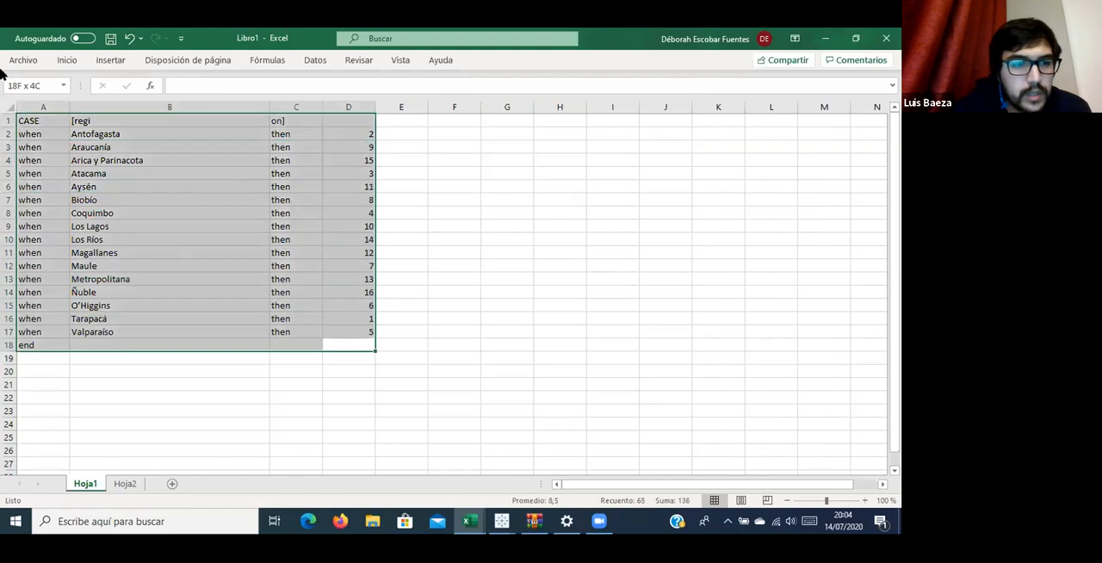
{"action": "key", "text": "ctrl+c"}
{"action": "mouse_move", "coordinate": [501, 521]}
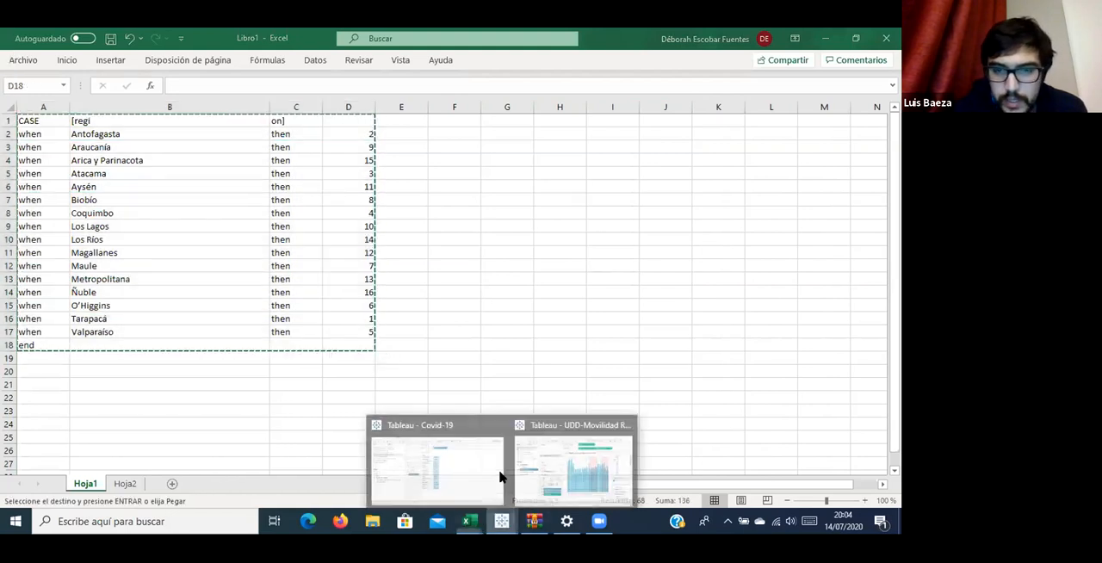
{"action": "left_click", "coordinate": [477, 460]}
{"action": "right_click", "coordinate": [135, 164]}
{"action": "left_click", "coordinate": [159, 178]}
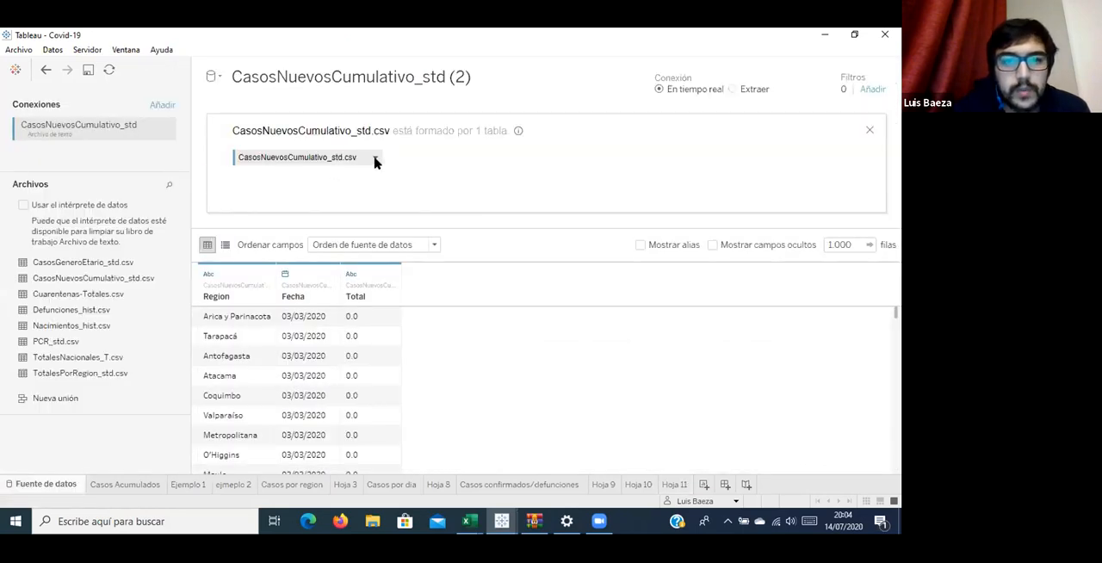
Join Cuarentenas-Totales.csv to CasosNuevosCumulativo_std.csv and paste the copied CASE block into a new join calculation for the data source side.
{"action": "left_click_drag", "start_coordinate": [89, 297], "coordinate": [429, 161]}
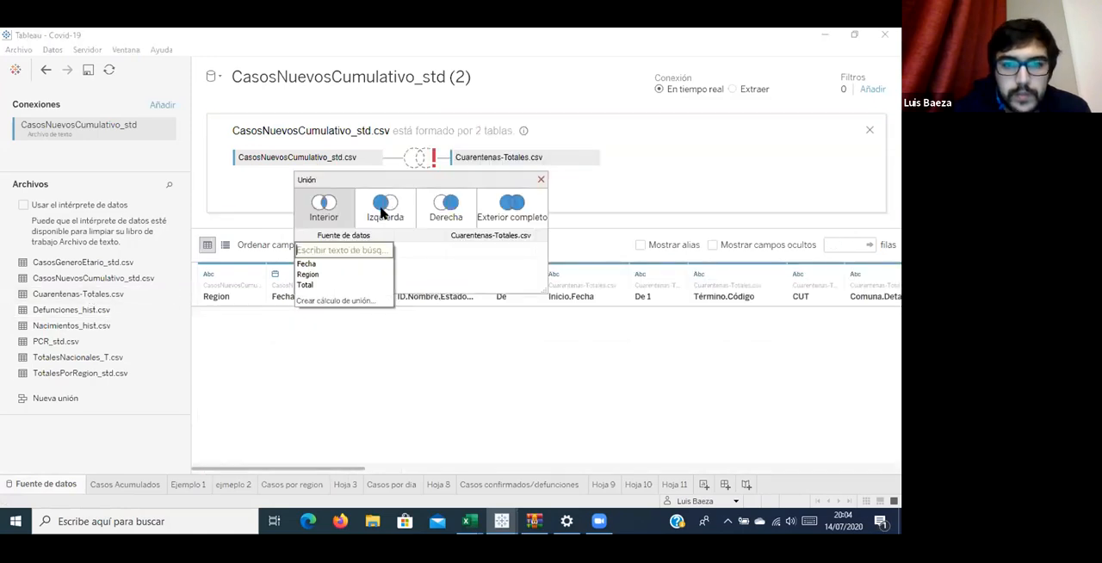
{"action": "left_click", "coordinate": [357, 301]}
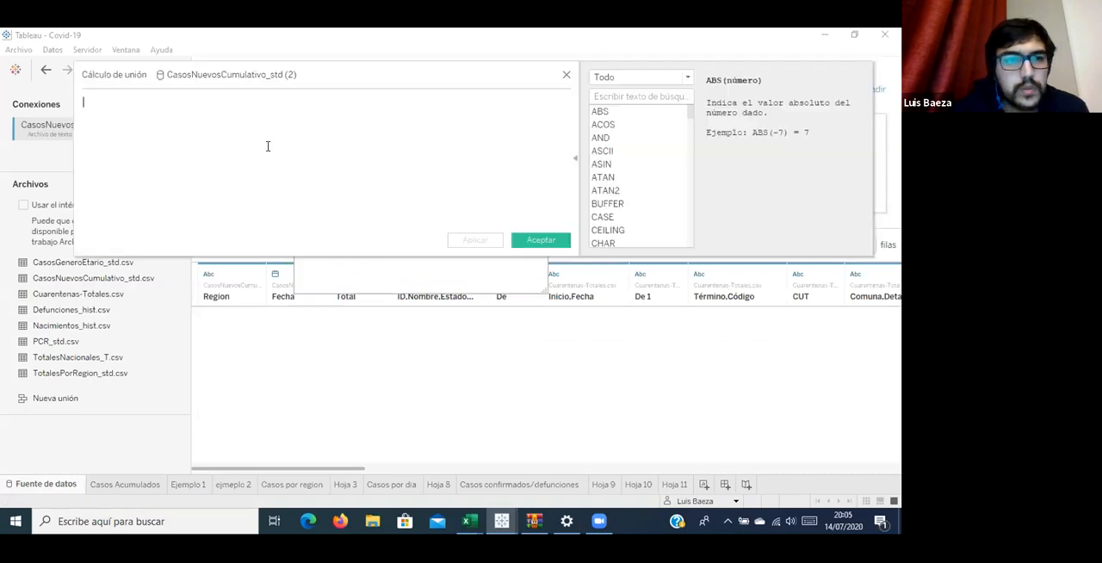
{"action": "key", "text": "ctrl+v"}
{"action": "scroll", "coordinate": [173, 129], "scroll_direction": "up", "scroll_amount": 5}
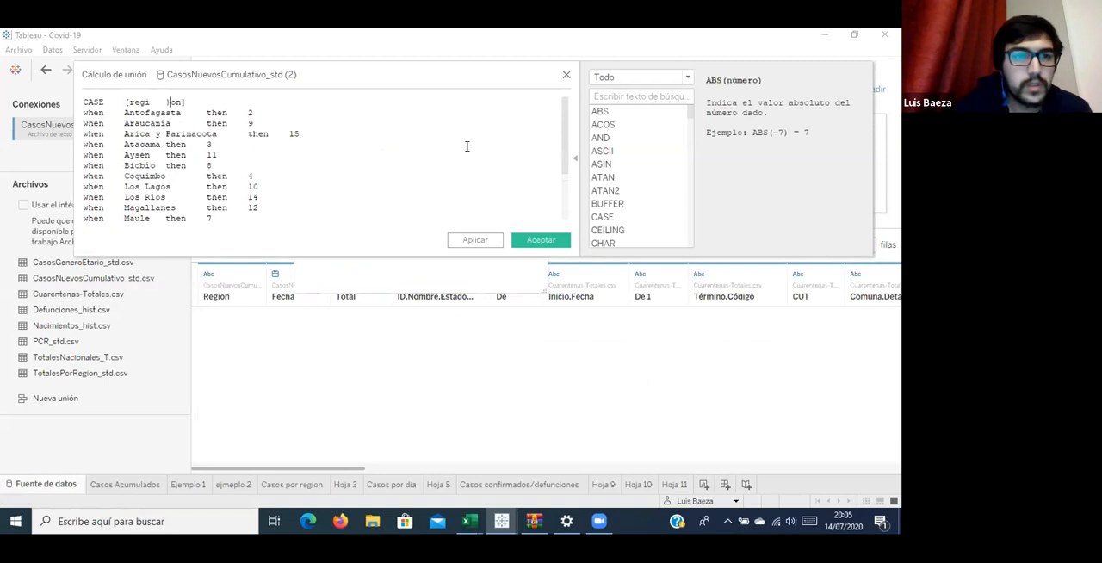
Correct the split field reference on the CASE line to [Region].
{"action": "key", "text": "BackSpace"}
{"action": "key", "text": "BackSpace"}
{"action": "key", "text": "Return"}
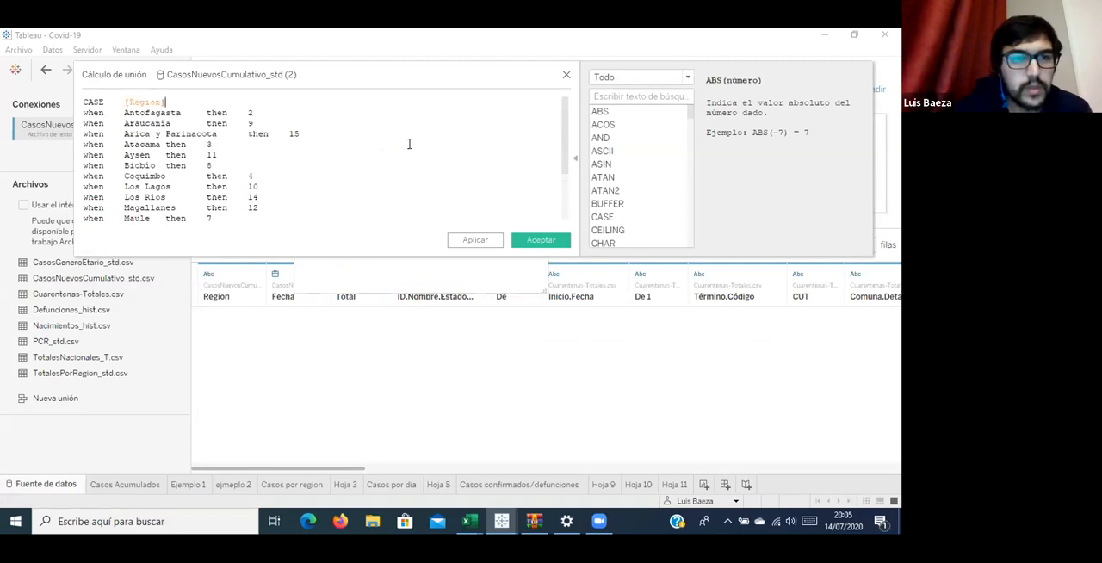
Add closing single quotes after the region names Antofagasta, Araucanía, Arica y Parinacota, Atacama, Aysén and Biobío in the expression.
{"action": "left_click", "coordinate": [191, 110]}
{"action": "type", "text": "'"}
{"action": "key", "text": "Down"}
{"action": "key", "text": "Up"}
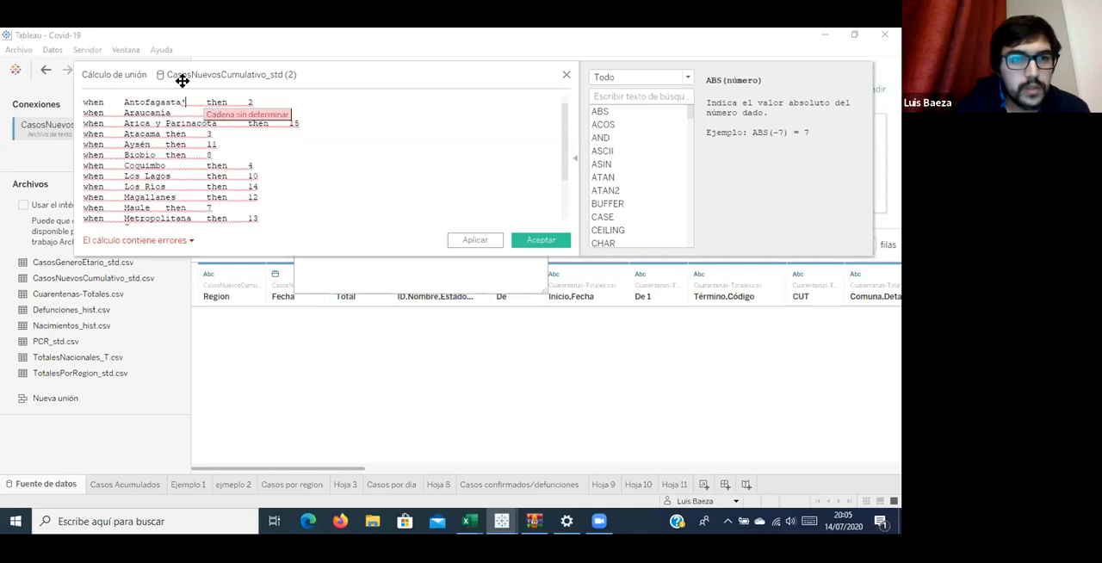
{"action": "key", "text": "Down"}
{"action": "type", "text": "'"}
{"action": "key", "text": "Right"}
{"action": "key", "text": "Right"}
{"action": "key", "text": "Right"}
{"action": "key", "text": "Right"}
{"action": "key", "text": "Right"}
{"action": "key", "text": "Right"}
{"action": "key", "text": "Right"}
{"action": "key", "text": "Right"}
{"action": "key", "text": "Right"}
{"action": "type", "text": "'"}
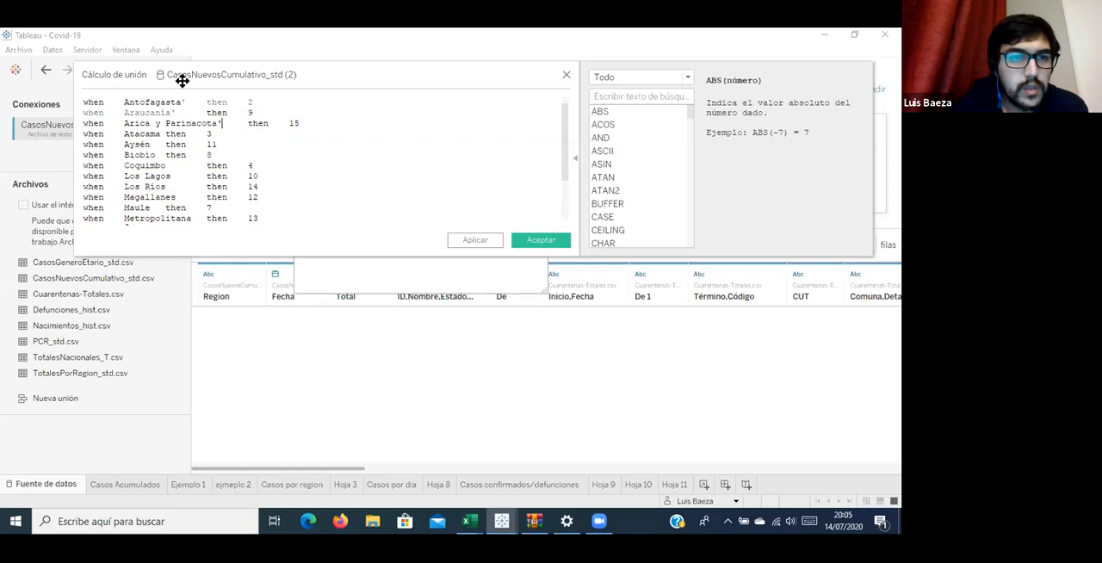
{"action": "key", "text": "Left"}
{"action": "key", "text": "Left"}
{"action": "key", "text": "Left"}
{"action": "key", "text": "Left"}
{"action": "key", "text": "Left"}
{"action": "key", "text": "Left"}
{"action": "key", "text": "Left"}
{"action": "key", "text": "Left"}
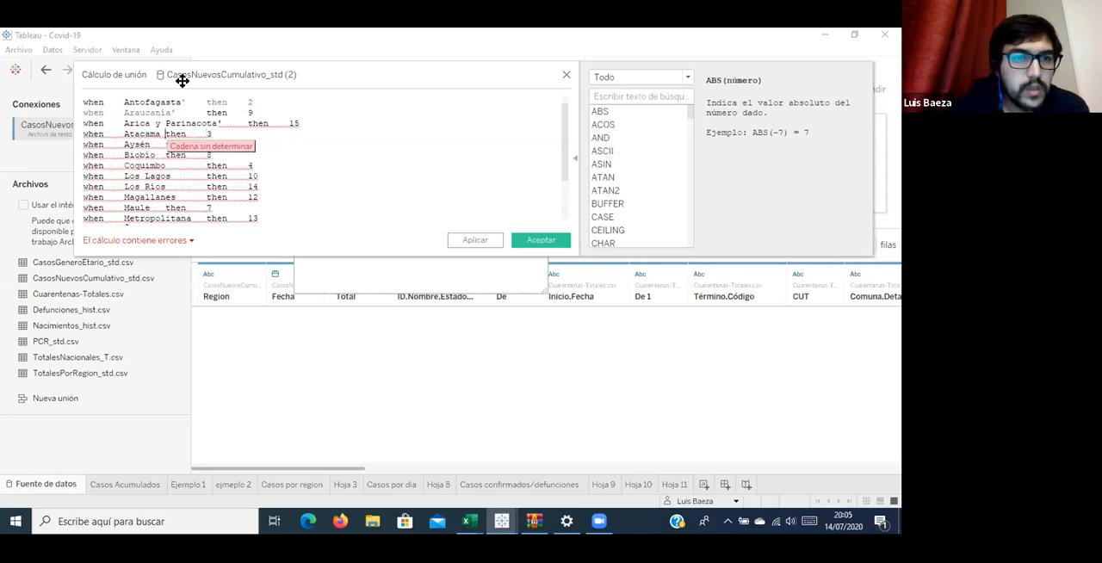
{"action": "type", "text": "'"}
{"action": "key", "text": "Down"}
{"action": "key", "text": "Left"}
{"action": "type", "text": "'"}
{"action": "key", "text": "Down"}
{"action": "type", "text": "'"}
{"action": "key", "text": "Down"}
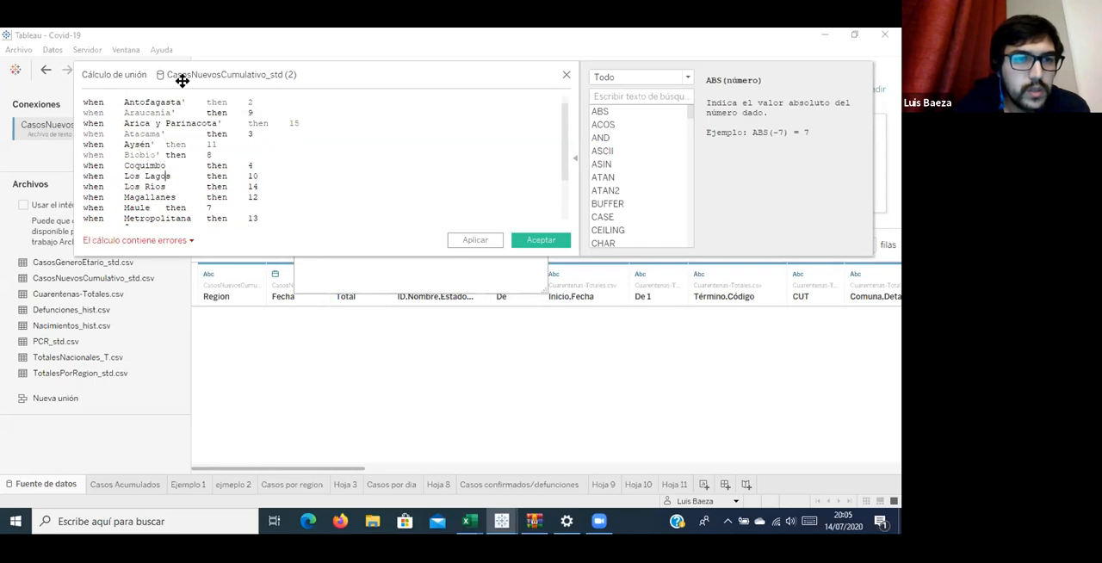
Add closing single quotes after Coquimbo, Los Lagos, Los Ríos, Magallanes, Maule and Metropolitana.
{"action": "type", "text": "'"}
{"action": "key", "text": "Down"}
{"action": "type", "text": "''"}
{"action": "key", "text": "Down"}
{"action": "key", "text": "Up"}
{"action": "type", "text": "'"}
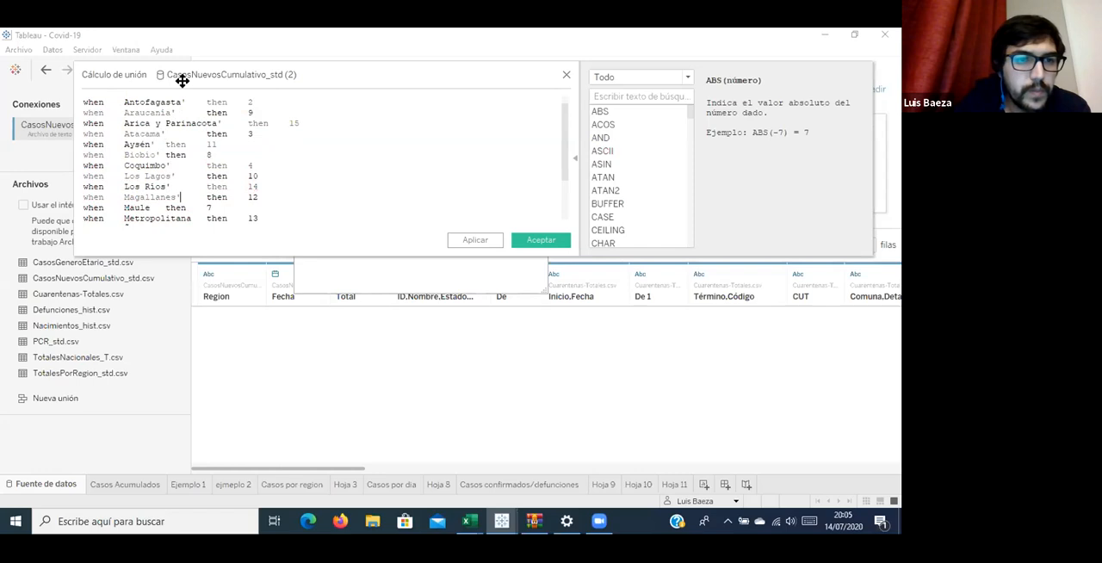
{"action": "key", "text": "Left"}
{"action": "key", "text": "Left"}
{"action": "key", "text": "Left"}
{"action": "type", "text": "'"}
{"action": "key", "text": "Down"}
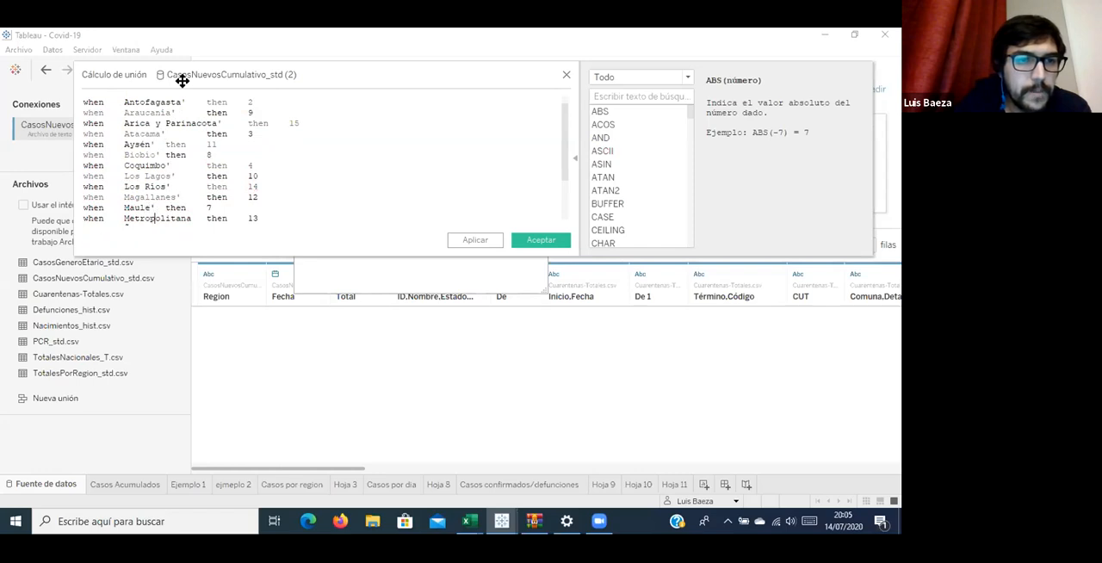
{"action": "key", "text": "Right"}
{"action": "key", "text": "Right"}
{"action": "key", "text": "Right"}
{"action": "key", "text": "Right"}
{"action": "type", "text": "'"}
Add closing single quotes after Ñuble, O'Higgins, Tarapacá and Valparaíso.
{"action": "key", "text": "Down"}
{"action": "key", "text": "Down"}
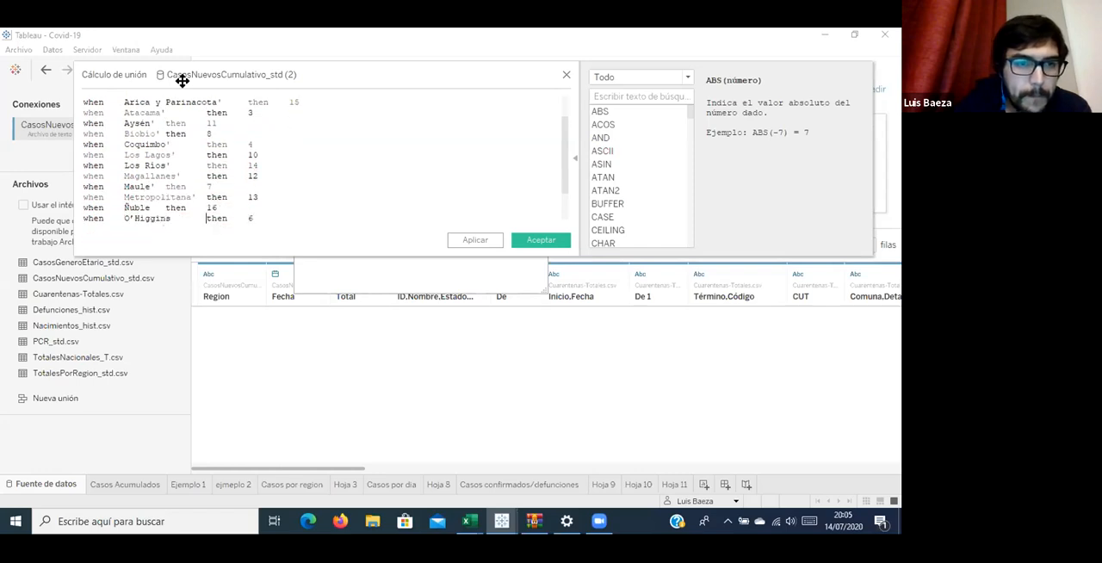
{"action": "key", "text": "Up"}
{"action": "key", "text": "Left"}
{"action": "key", "text": "Left"}
{"action": "key", "text": "Left"}
{"action": "key", "text": "Left"}
{"action": "key", "text": "Left"}
{"action": "key", "text": "Left"}
{"action": "type", "text": "'"}
{"action": "type", "text": "'"}
{"action": "key", "text": "Down"}
{"action": "key", "text": "Down"}
{"action": "key", "text": "Left"}
{"action": "key", "text": "Left"}
{"action": "type", "text": "''"}
{"action": "key", "text": "Down"}
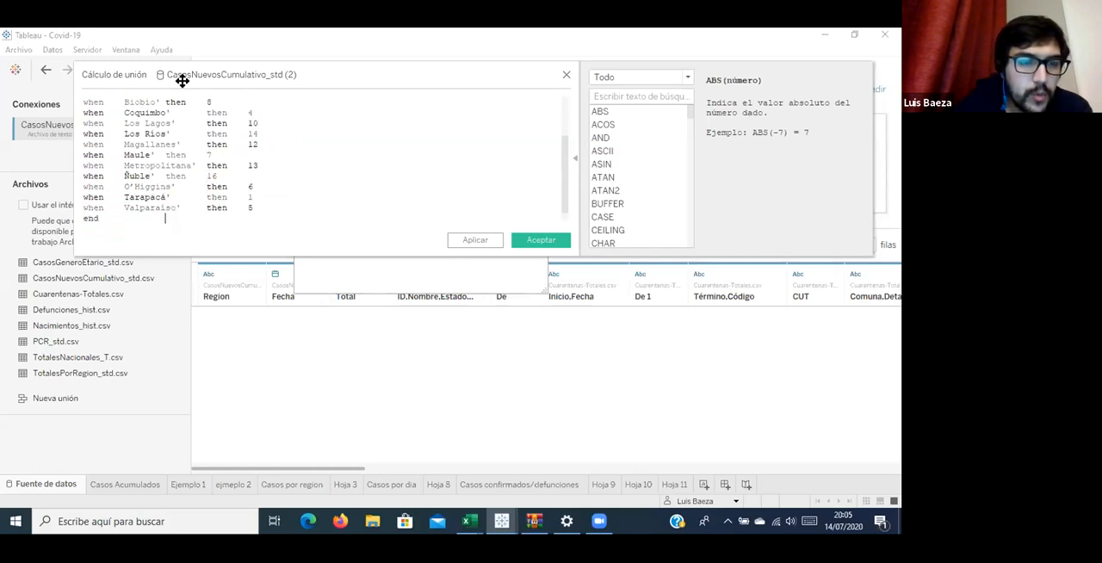
Add opening single quotes before the region names from Valparaíso up to Los Ríos.
{"action": "key", "text": "Up"}
{"action": "key", "text": "Left"}
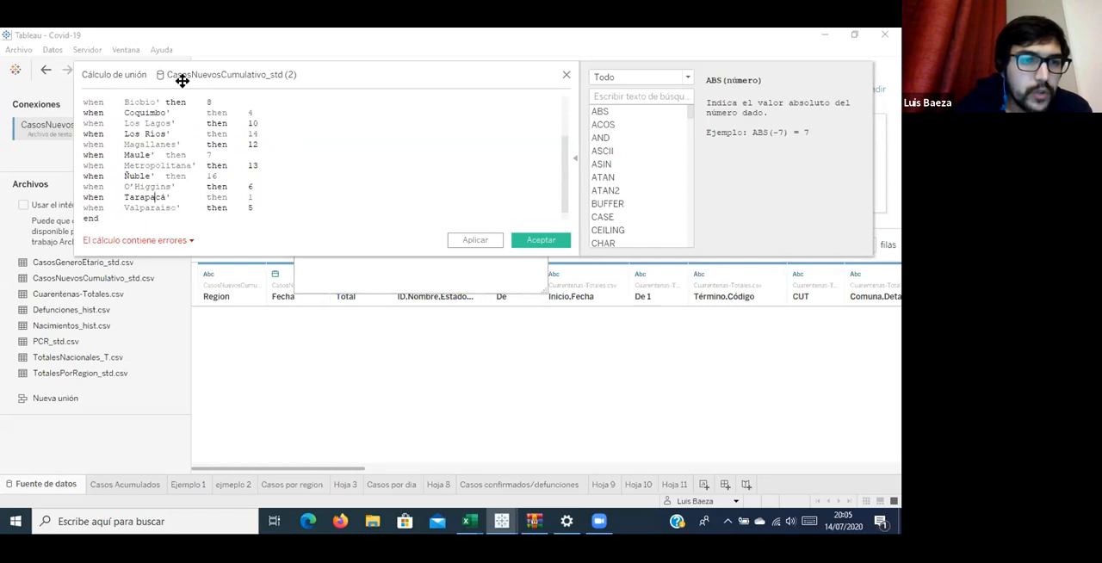
{"action": "key", "text": "Down"}
{"action": "type", "text": "'"}
{"action": "key", "text": "Up"}
{"action": "key", "text": "Up"}
{"action": "type", "text": "'"}
{"action": "key", "text": "Down"}
{"action": "key", "text": "Down"}
{"action": "key", "text": "Down"}
{"action": "key", "text": "Left"}
{"action": "type", "text": "'"}
{"action": "key", "text": "Up"}
{"action": "key", "text": "Left"}
{"action": "type", "text": "''"}
{"action": "key", "text": "Up"}
{"action": "key", "text": "Left"}
{"action": "type", "text": "'"}
{"action": "key", "text": "Up"}
{"action": "key", "text": "Left"}
{"action": "type", "text": "'"}
Add opening single quotes before the remaining region names, from Los Lagos up to Antofagasta.
{"action": "key", "text": "Up"}
{"action": "key", "text": "Left"}
{"action": "type", "text": "'"}
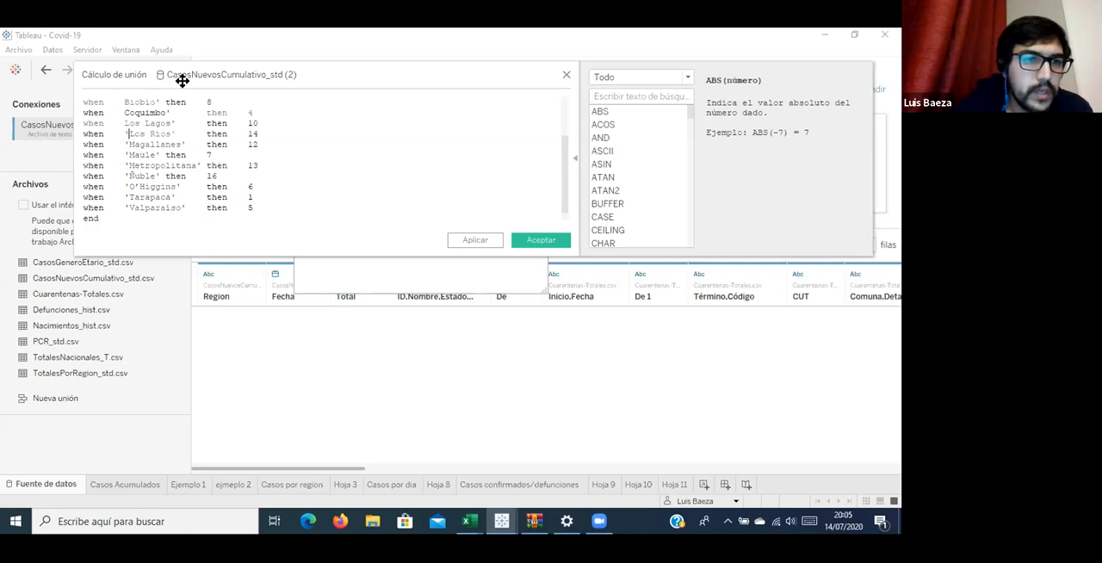
{"action": "type", "text": "'"}
{"action": "key", "text": "Up"}
{"action": "key", "text": "Left"}
{"action": "type", "text": "'"}
{"action": "key", "text": "Up"}
{"action": "key", "text": "Left"}
{"action": "type", "text": "'"}
{"action": "key", "text": "Up"}
{"action": "key", "text": "Left"}
{"action": "type", "text": "'"}
{"action": "key", "text": "Up"}
{"action": "key", "text": "Left"}
{"action": "type", "text": "'"}
{"action": "key", "text": "Up"}
{"action": "key", "text": "Left"}
{"action": "type", "text": "'"}
{"action": "key", "text": "Up"}
{"action": "key", "text": "Left"}
{"action": "type", "text": "'"}
{"action": "key", "text": "Up"}
{"action": "key", "text": "Left"}
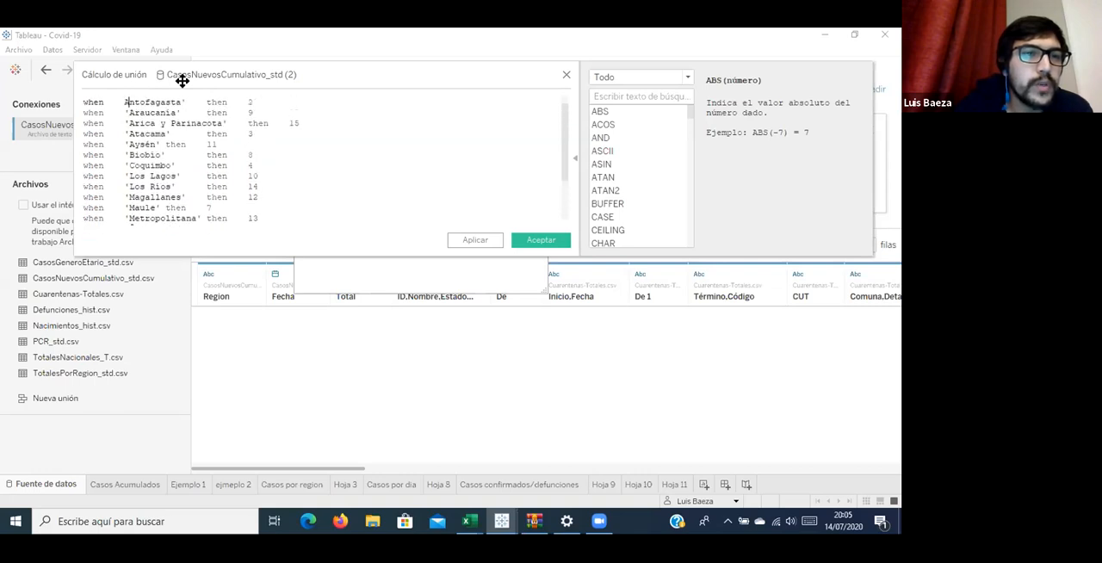
{"action": "type", "text": "'"}
{"action": "key", "text": "Up"}
{"action": "key", "text": "Left"}
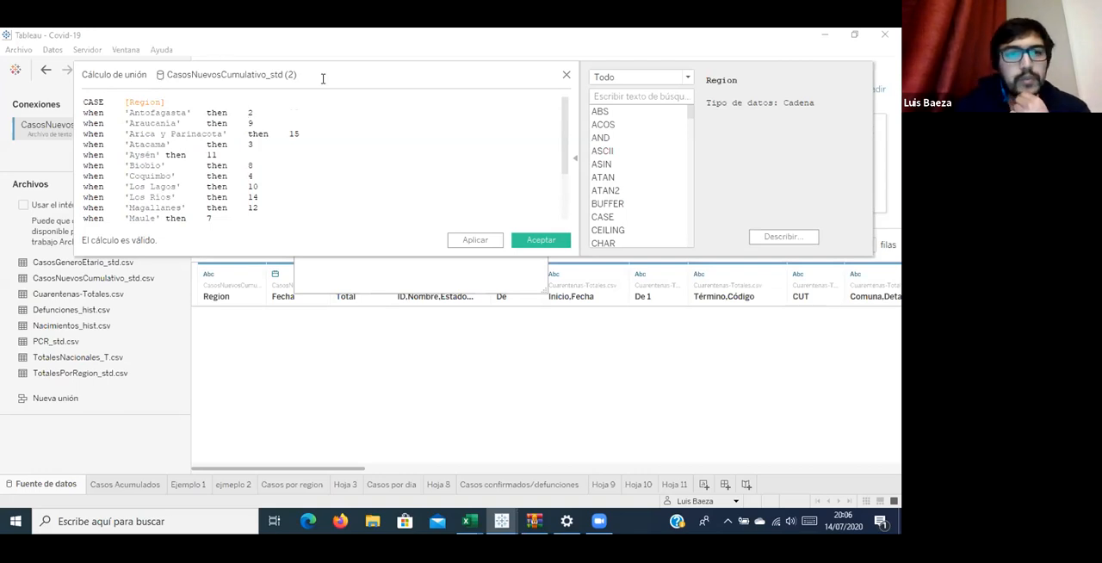
Review the full CASE expression, apply it and accept the join calculation.
{"action": "scroll", "coordinate": [361, 121], "scroll_direction": "down", "scroll_amount": 3}
{"action": "scroll", "coordinate": [418, 165], "scroll_direction": "up", "scroll_amount": 3}
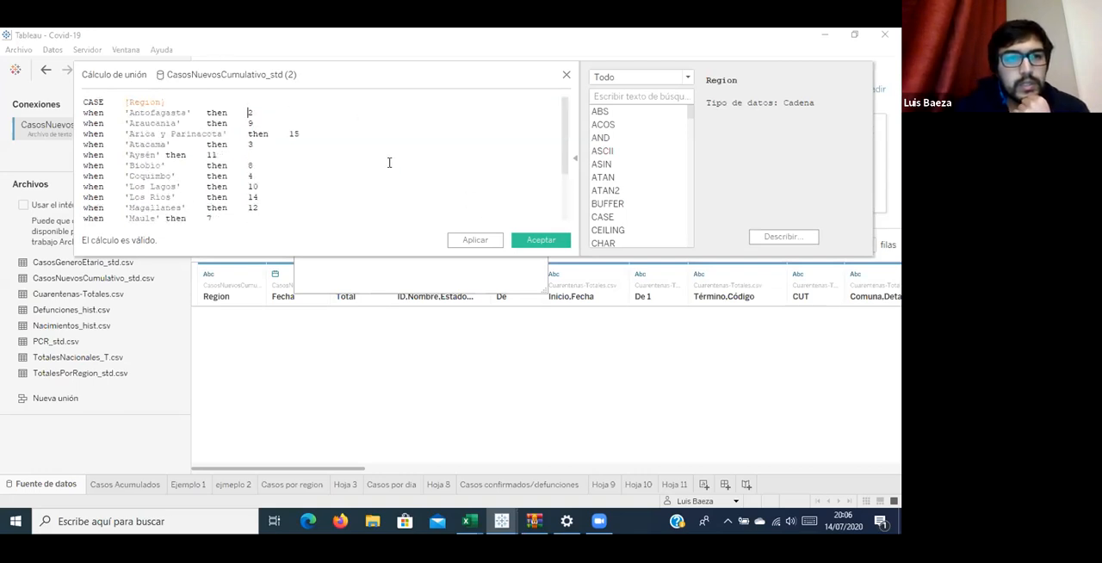
{"action": "left_click", "coordinate": [476, 239]}
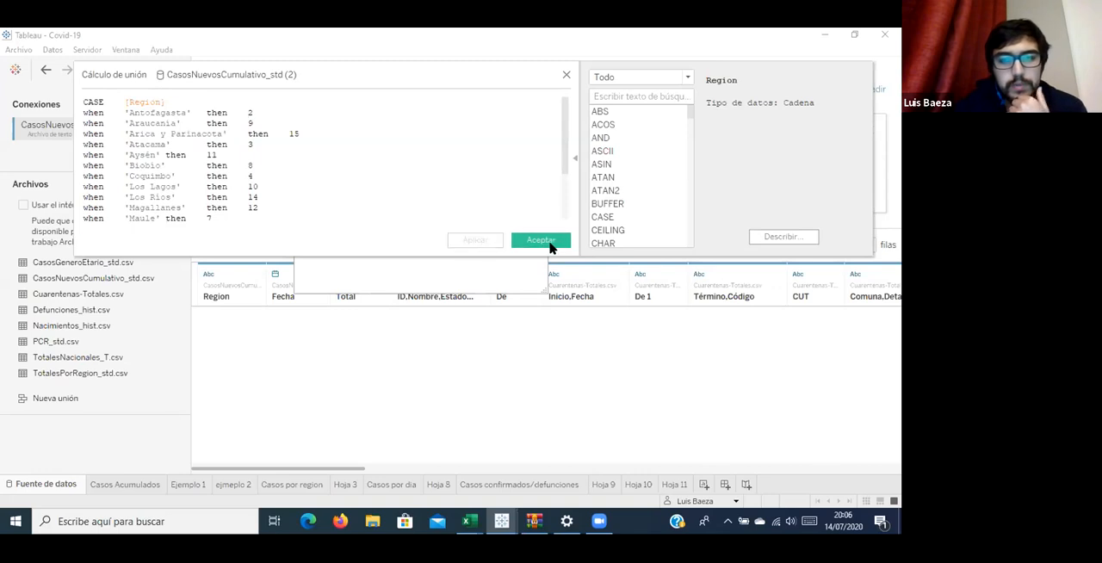
{"action": "scroll", "coordinate": [307, 196], "scroll_direction": "down", "scroll_amount": 2}
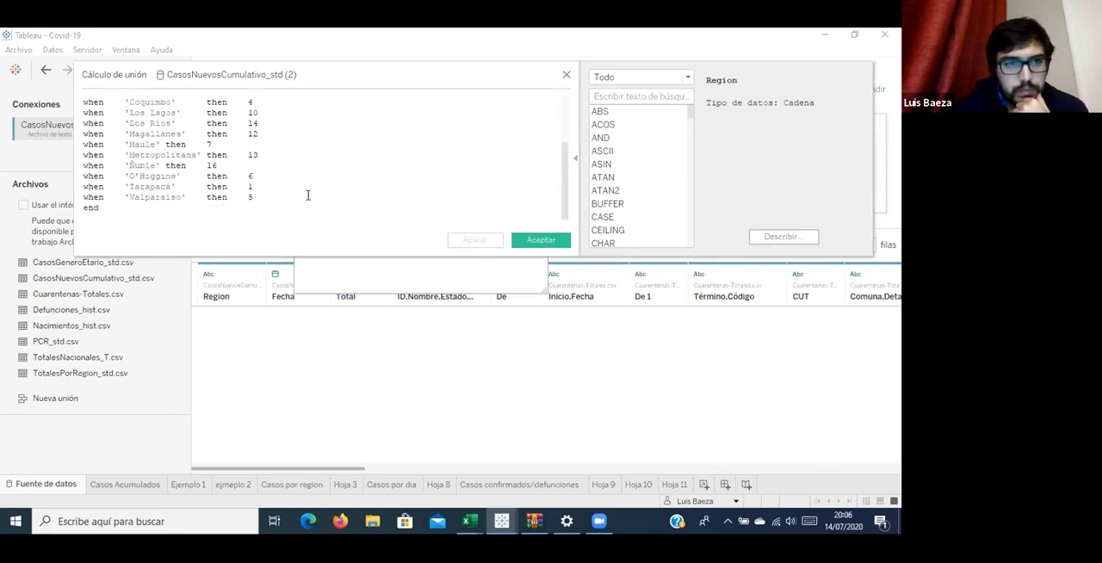
{"action": "scroll", "coordinate": [267, 210], "scroll_direction": "up", "scroll_amount": 2}
{"action": "scroll", "coordinate": [267, 210], "scroll_direction": "down", "scroll_amount": 2}
{"action": "scroll", "coordinate": [267, 212], "scroll_direction": "up", "scroll_amount": 2}
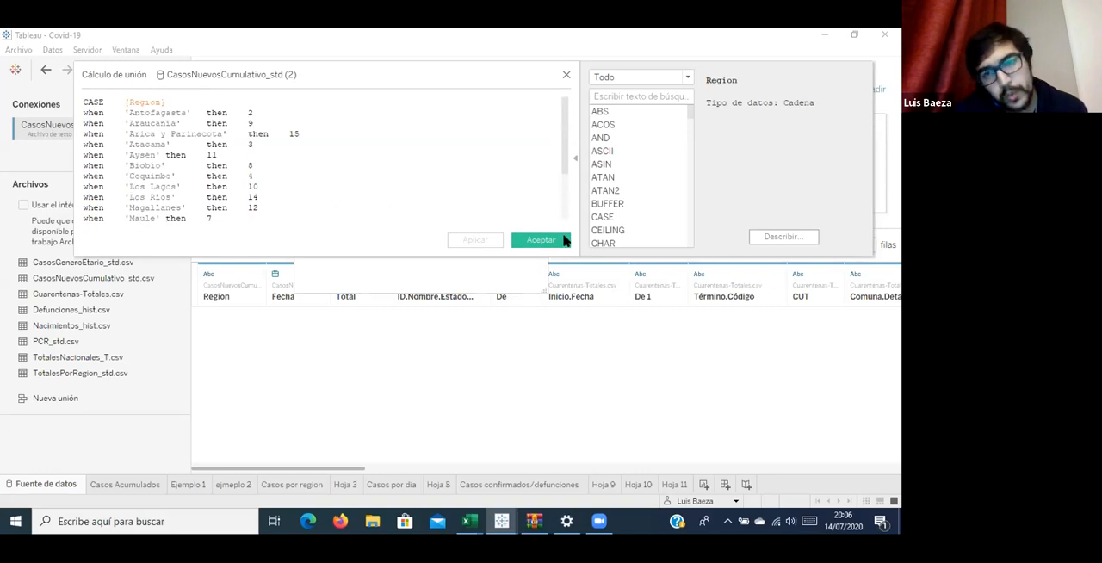
{"action": "left_click", "coordinate": [558, 240]}
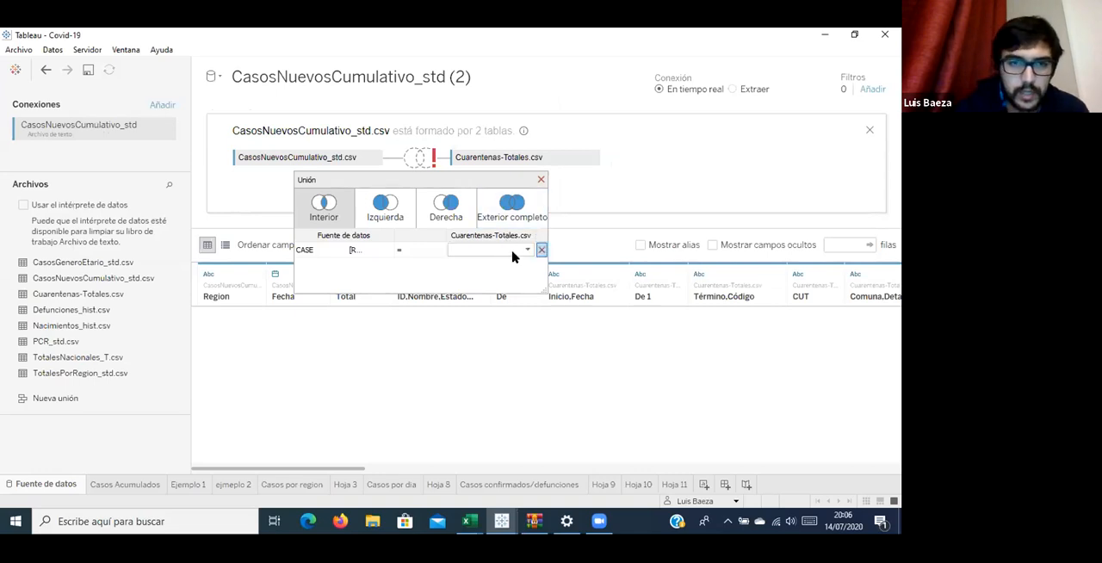
Set the field separator of Cuarentenas-Totales.csv to Coma in its text file properties.
{"action": "left_click", "coordinate": [513, 249]}
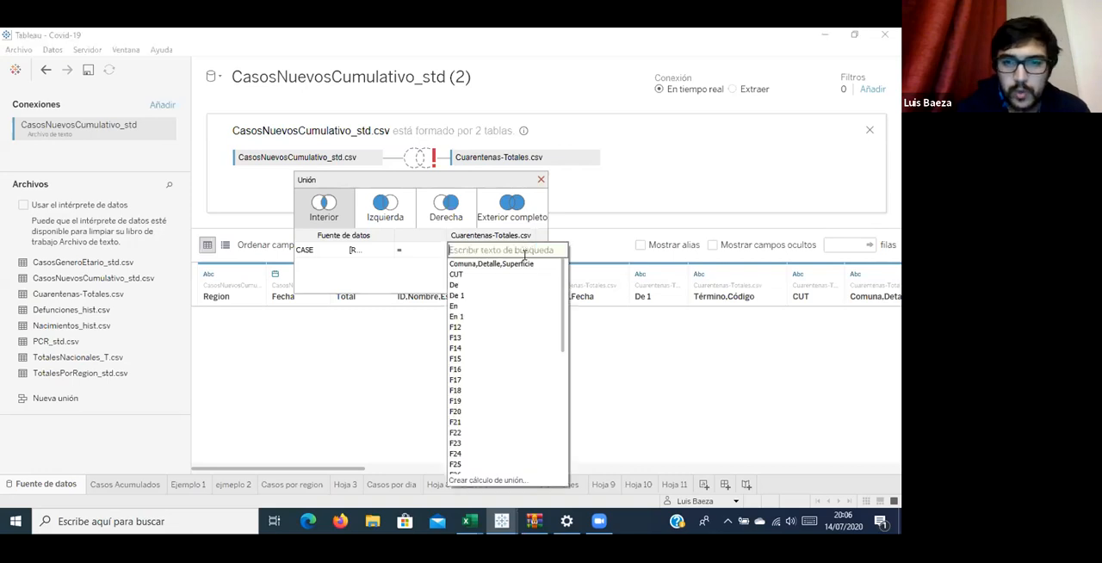
{"action": "scroll", "coordinate": [520, 271], "scroll_direction": "down", "scroll_amount": 10}
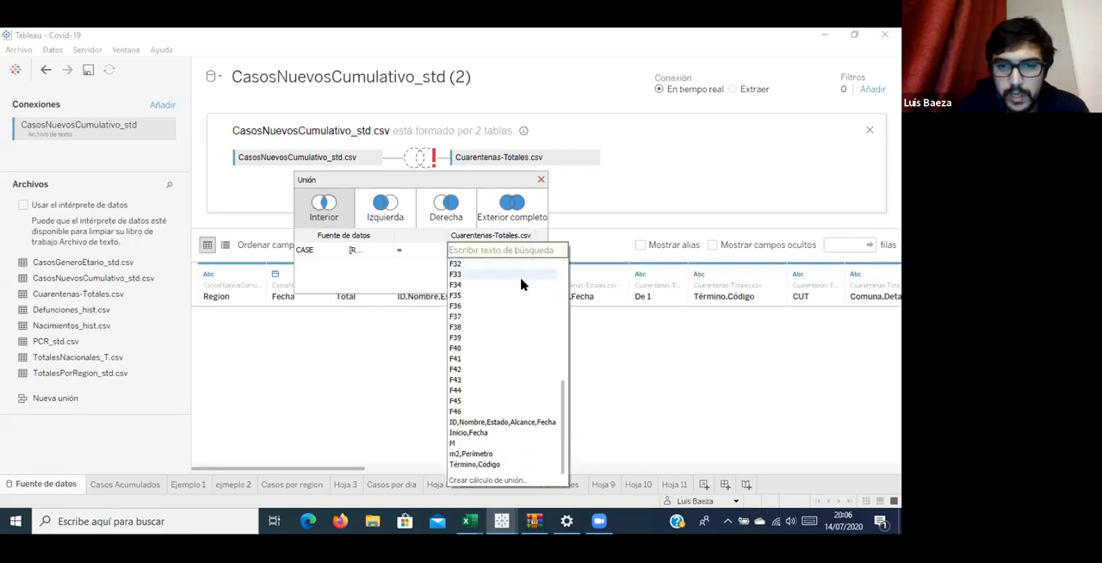
{"action": "left_click", "coordinate": [584, 157]}
{"action": "left_click", "coordinate": [592, 158]}
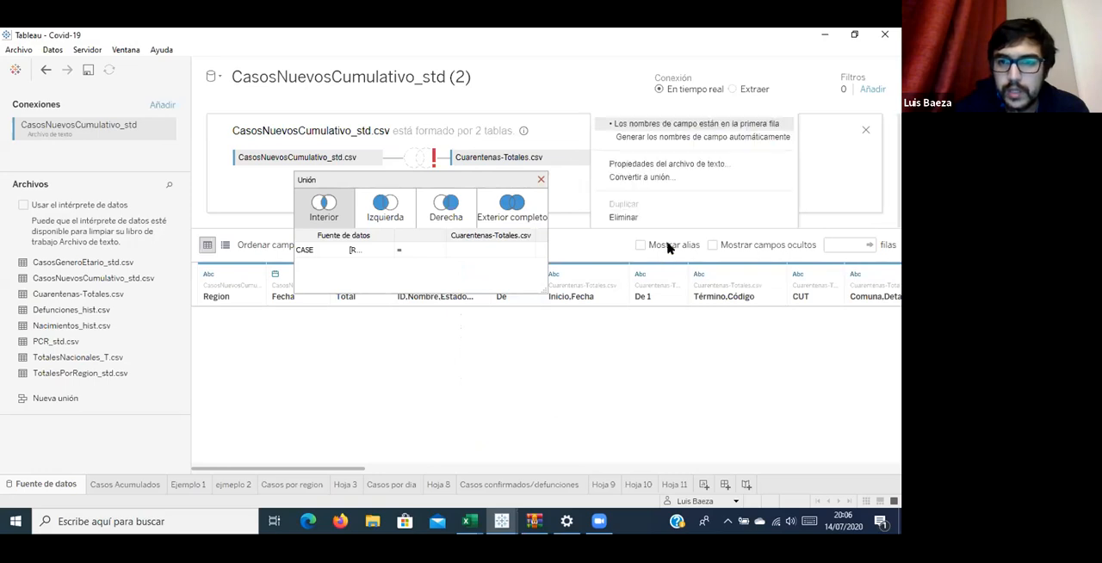
{"action": "left_click", "coordinate": [662, 164]}
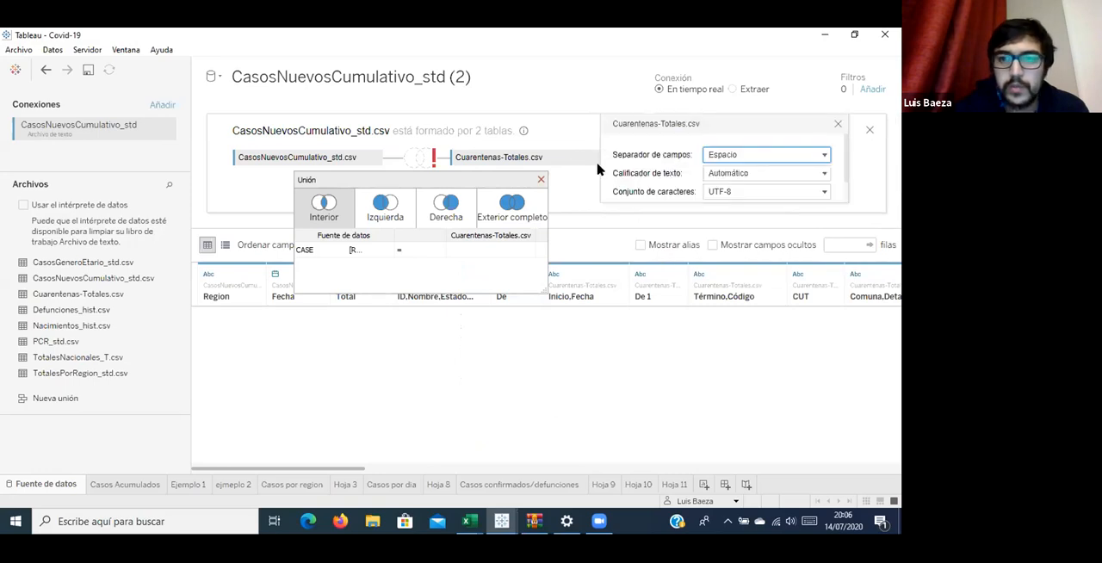
{"action": "left_click", "coordinate": [728, 155]}
{"action": "left_click", "coordinate": [741, 126]}
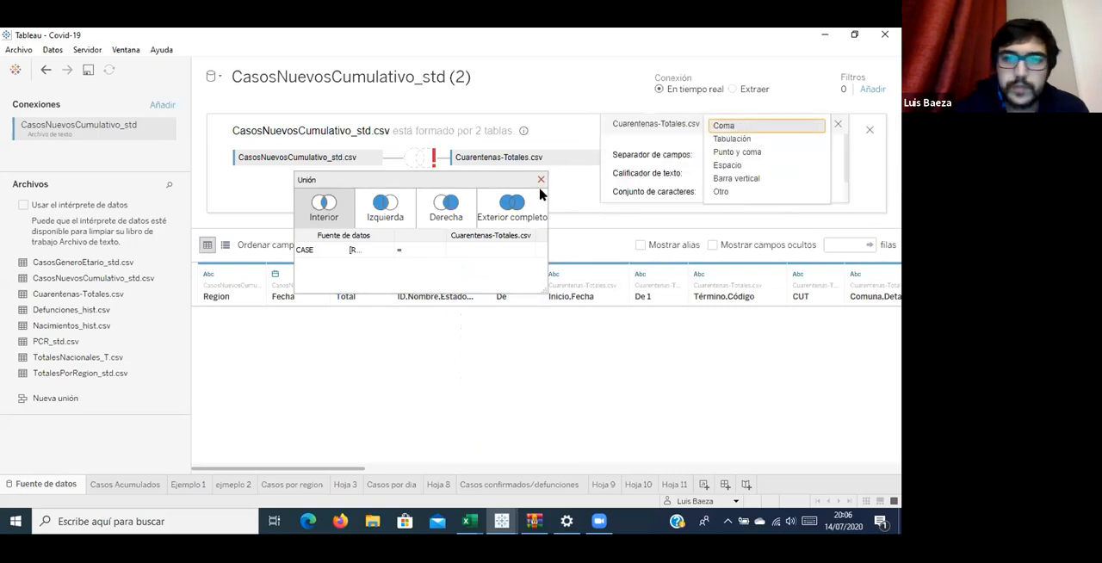
Create a new join calculation on the cases data source side and paste the copied CASE expression into it.
{"action": "left_click", "coordinate": [509, 252]}
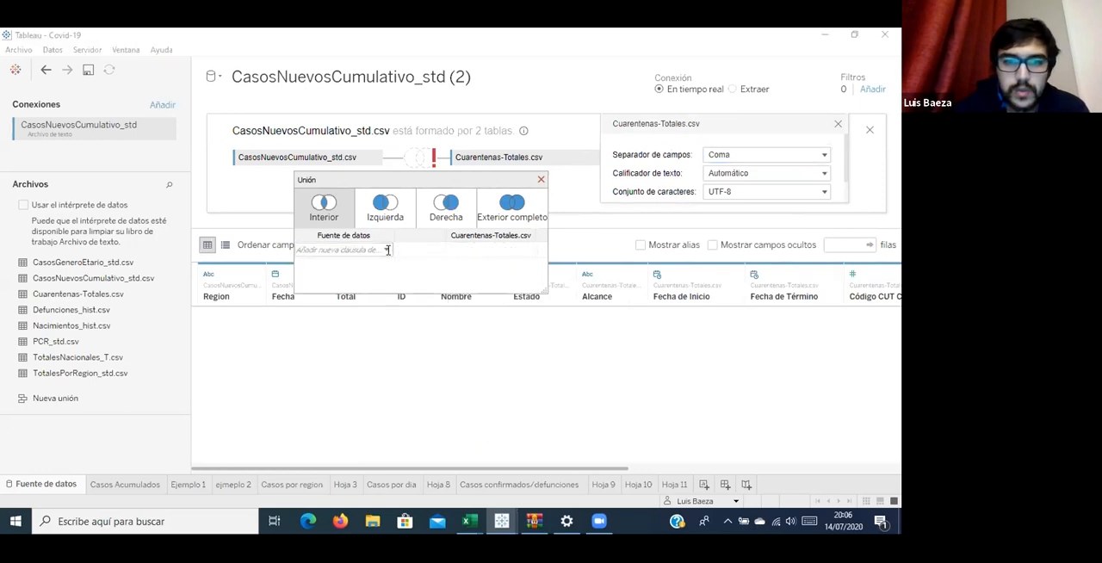
{"action": "left_click", "coordinate": [362, 252]}
{"action": "left_click", "coordinate": [362, 301]}
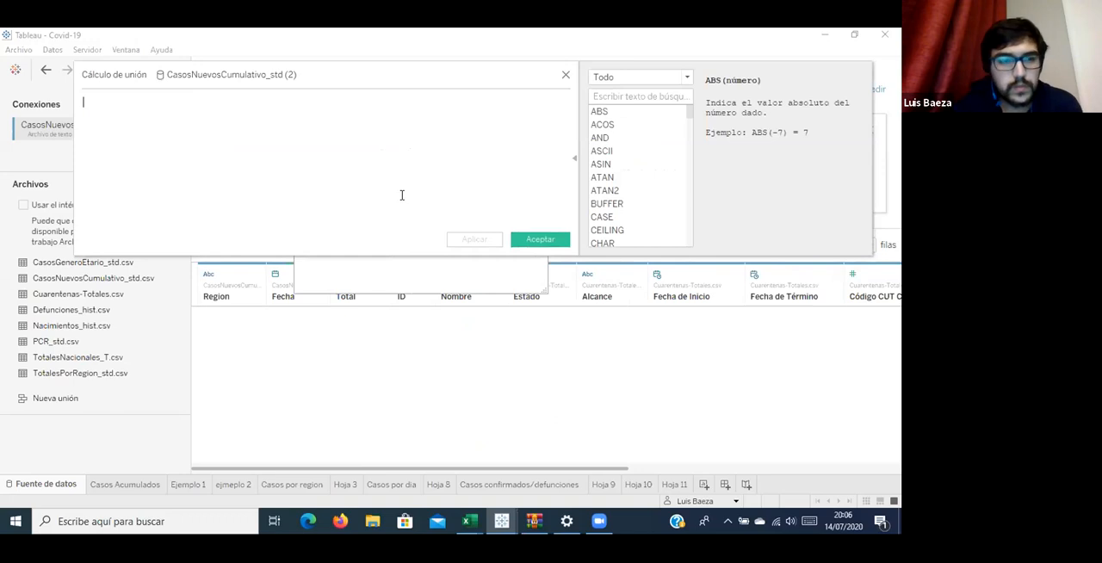
{"action": "key", "text": "ctrl+v"}
{"action": "scroll", "coordinate": [388, 194], "scroll_direction": "up", "scroll_amount": 5}
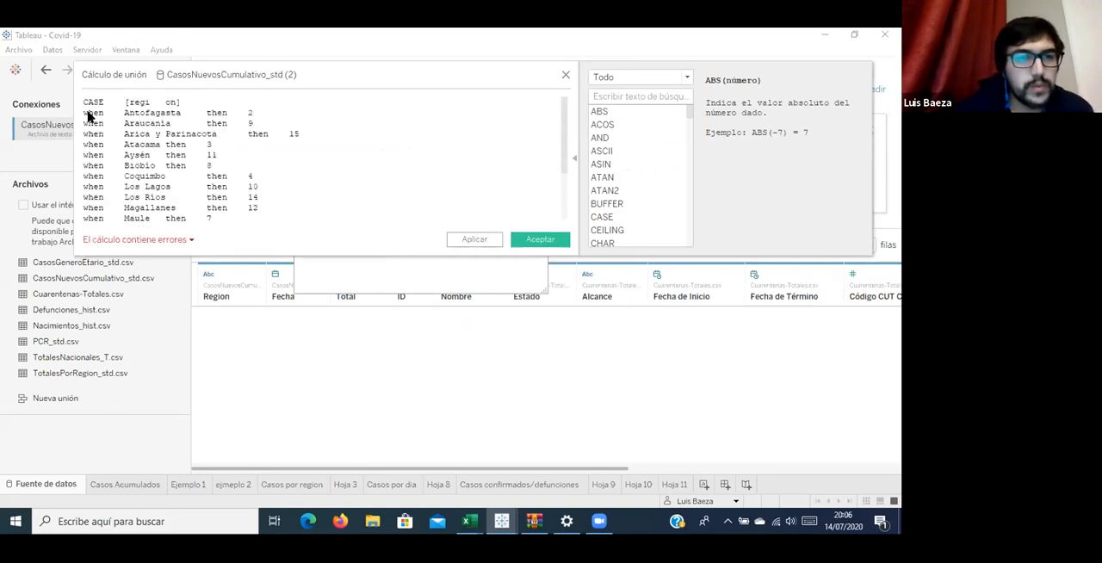
Correct the broken field name after CASE so that it references the [Region] field.
{"action": "left_click", "coordinate": [160, 103]}
{"action": "key", "text": "BackSpace"}
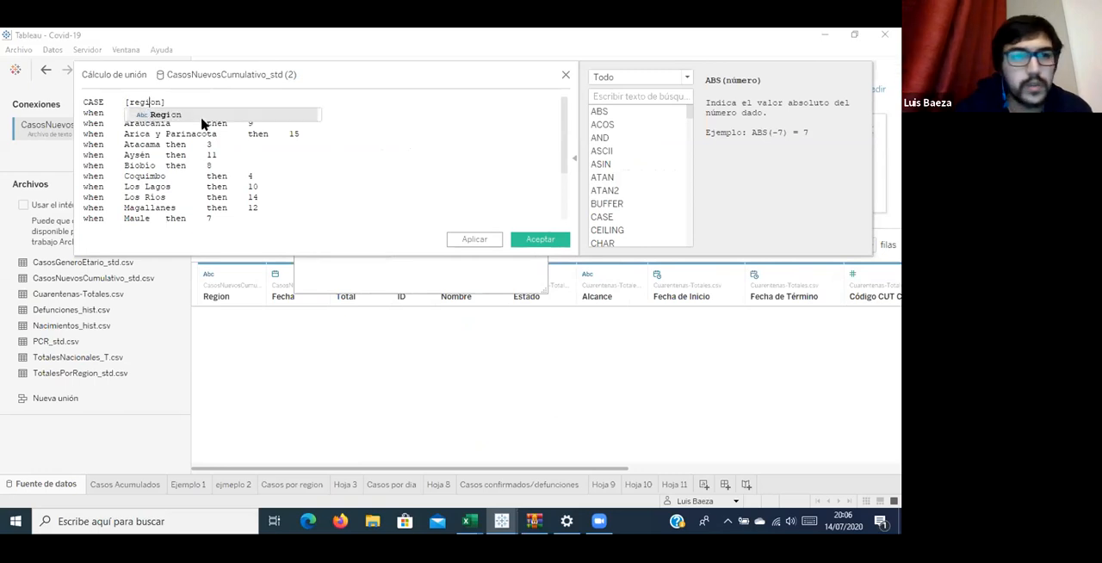
{"action": "left_click", "coordinate": [203, 116]}
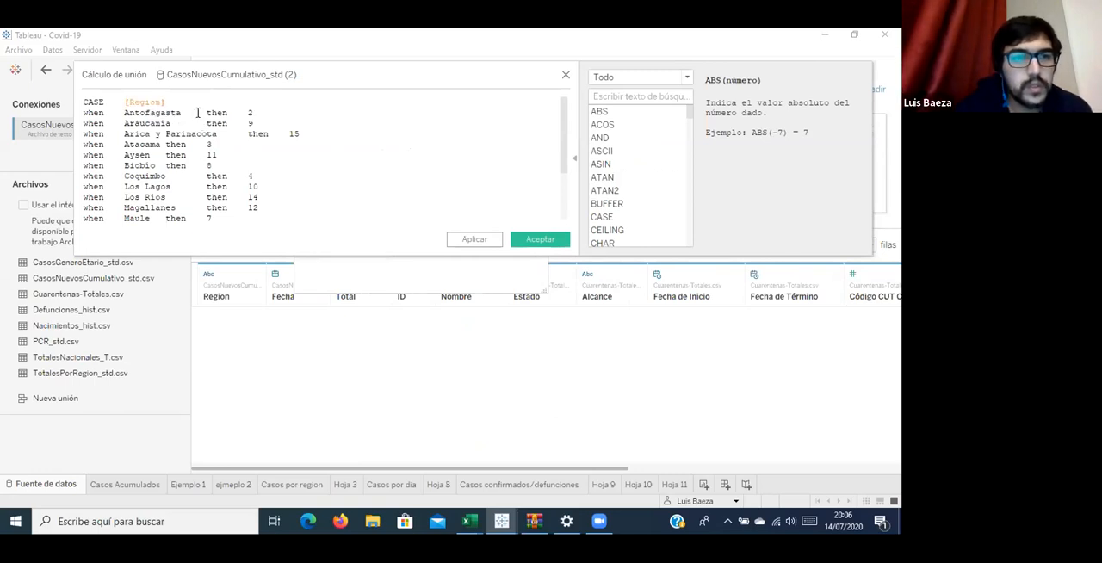
Add opening single quotes before the region names from Antofagasta down to Biobío.
{"action": "left_click", "coordinate": [127, 113]}
{"action": "type", "text": "'"}
{"action": "type", "text": "'"}
{"action": "key", "text": "Down"}
{"action": "key", "text": "Left"}
{"action": "type", "text": "'"}
{"action": "key", "text": "Down"}
{"action": "key", "text": "Left"}
{"action": "type", "text": "'"}
{"action": "key", "text": "Down"}
{"action": "key", "text": "Left"}
{"action": "type", "text": "'"}
{"action": "key", "text": "Down"}
{"action": "key", "text": "Left"}
{"action": "type", "text": "'"}
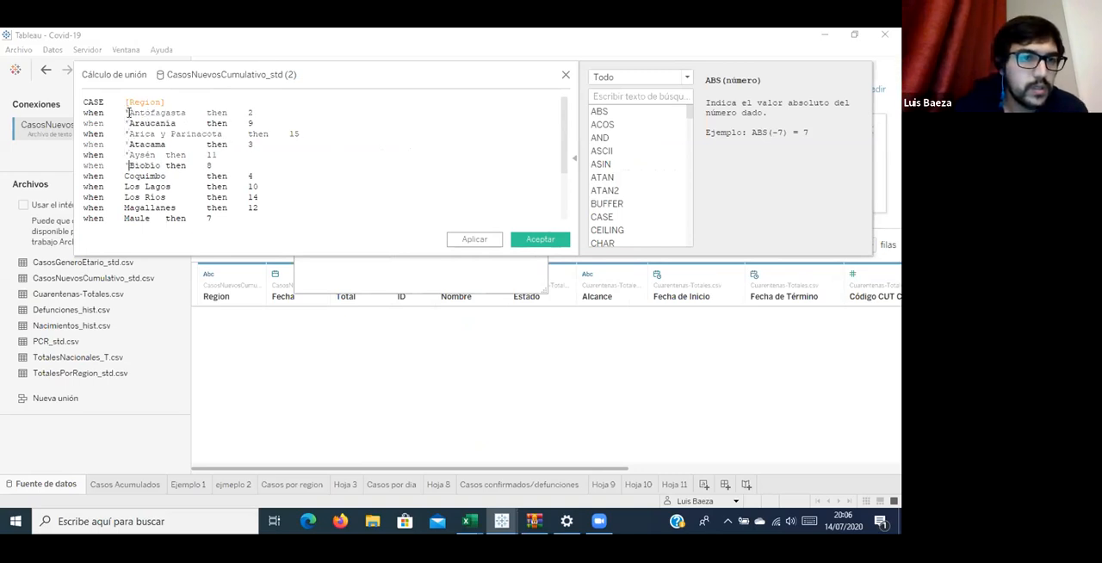
{"action": "type", "text": "'"}
Add opening single quotes before the remaining region names, from Coquimbo down to Valparaíso.
{"action": "key", "text": "Down"}
{"action": "key", "text": "Left"}
{"action": "type", "text": "'"}
{"action": "key", "text": "Down"}
{"action": "key", "text": "Left"}
{"action": "type", "text": "'"}
{"action": "key", "text": "Down"}
{"action": "key", "text": "Left"}
{"action": "type", "text": "'"}
{"action": "key", "text": "Down"}
{"action": "key", "text": "Left"}
{"action": "type", "text": "'"}
{"action": "key", "text": "Down"}
{"action": "key", "text": "Left"}
{"action": "type", "text": "'"}
{"action": "key", "text": "Down"}
{"action": "key", "text": "Left"}
{"action": "type", "text": "'"}
{"action": "key", "text": "Down"}
{"action": "key", "text": "Left"}
{"action": "type", "text": "'"}
{"action": "key", "text": "Down"}
{"action": "key", "text": "Left"}
{"action": "type", "text": "'"}
{"action": "key", "text": "Down"}
{"action": "key", "text": "Left"}
{"action": "type", "text": "'"}
{"action": "key", "text": "Down"}
{"action": "key", "text": "Left"}
Add closing single quotes after Valparaíso, Tarapacá and O'Higgins.
{"action": "key", "text": "Right"}
{"action": "key", "text": "Right"}
{"action": "key", "text": "Right"}
{"action": "key", "text": "Right"}
{"action": "key", "text": "Right"}
{"action": "type", "text": "'"}
{"action": "key", "text": "Up"}
{"action": "key", "text": "Left"}
{"action": "key", "text": "Left"}
{"action": "key", "text": "Left"}
{"action": "key", "text": "Left"}
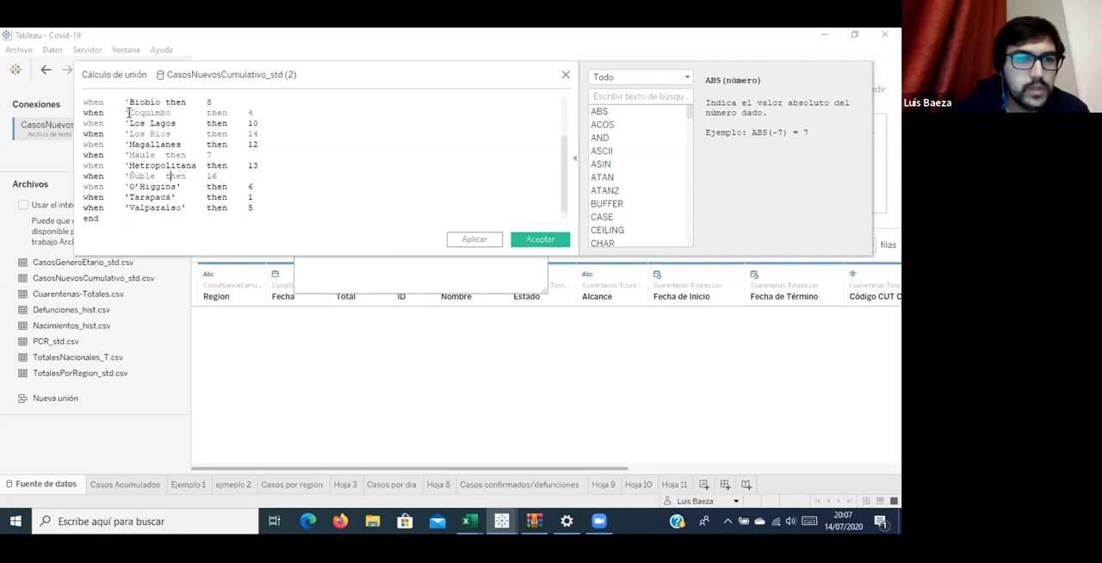
Add closing single quotes after the region names from Ñuble up to Atacama.
{"action": "type", "text": "'"}
{"action": "key", "text": "Right"}
{"action": "key", "text": "Right"}
{"action": "key", "text": "Right"}
{"action": "key", "text": "Right"}
{"action": "key", "text": "Right"}
{"action": "key", "text": "Right"}
{"action": "key", "text": "Right"}
{"action": "type", "text": "'"}
{"action": "key", "text": "Left"}
{"action": "key", "text": "Left"}
{"action": "key", "text": "Left"}
{"action": "key", "text": "Left"}
{"action": "type", "text": "'"}
{"action": "key", "text": "Up"}
{"action": "key", "text": "Right"}
{"action": "key", "text": "Right"}
{"action": "key", "text": "Right"}
{"action": "type", "text": "'"}
{"action": "key", "text": "Up"}
{"action": "key", "text": "Left"}
{"action": "key", "text": "Left"}
{"action": "key", "text": "Left"}
{"action": "type", "text": "'"}
{"action": "key", "text": "Up"}
{"action": "type", "text": "'"}
{"action": "key", "text": "Up"}
{"action": "key", "text": "Left"}
{"action": "key", "text": "Left"}
{"action": "type", "text": "'"}
{"action": "key", "text": "Up"}
{"action": "key", "text": "Left"}
{"action": "key", "text": "Left"}
{"action": "key", "text": "Left"}
{"action": "type", "text": "'"}
{"action": "key", "text": "Up"}
{"action": "key", "text": "Up"}
{"action": "type", "text": "'"}
{"action": "key", "text": "Up"}
{"action": "key", "text": "Right"}
{"action": "key", "text": "Right"}
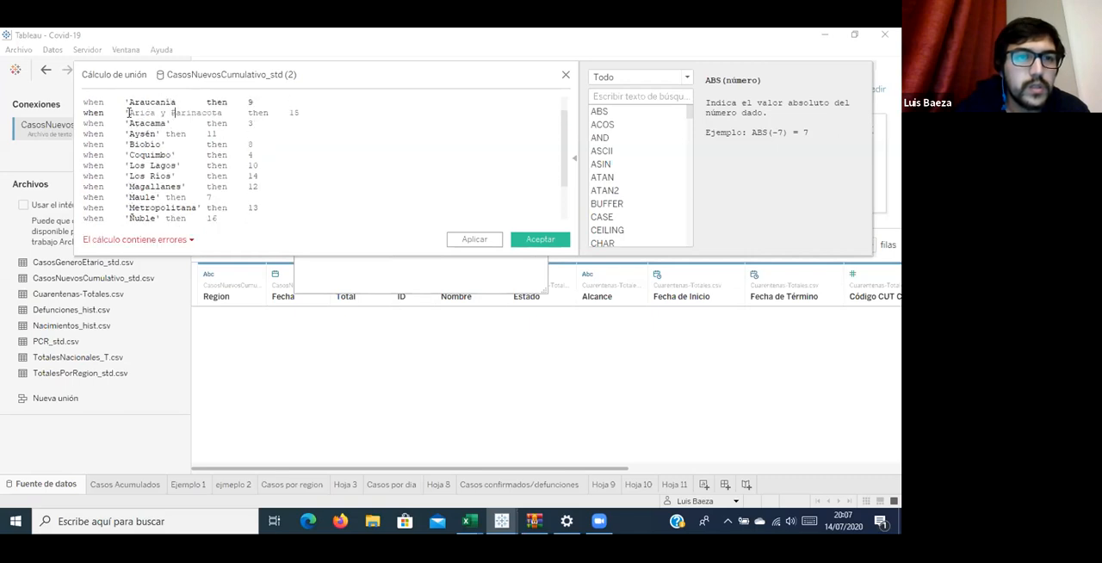
Add closing single quotes after Arica y Parinacota, Araucanía and Antofagasta.
{"action": "key", "text": "Left"}
{"action": "key", "text": "Left"}
{"action": "key", "text": "Left"}
{"action": "key", "text": "Right"}
{"action": "key", "text": "Right"}
{"action": "type", "text": "'"}
{"action": "key", "text": "Up"}
{"action": "key", "text": "Left"}
{"action": "key", "text": "Left"}
{"action": "key", "text": "Left"}
{"action": "key", "text": "Left"}
{"action": "type", "text": "'"}
{"action": "key", "text": "Up"}
{"action": "key", "text": "Right"}
{"action": "type", "text": "'"}
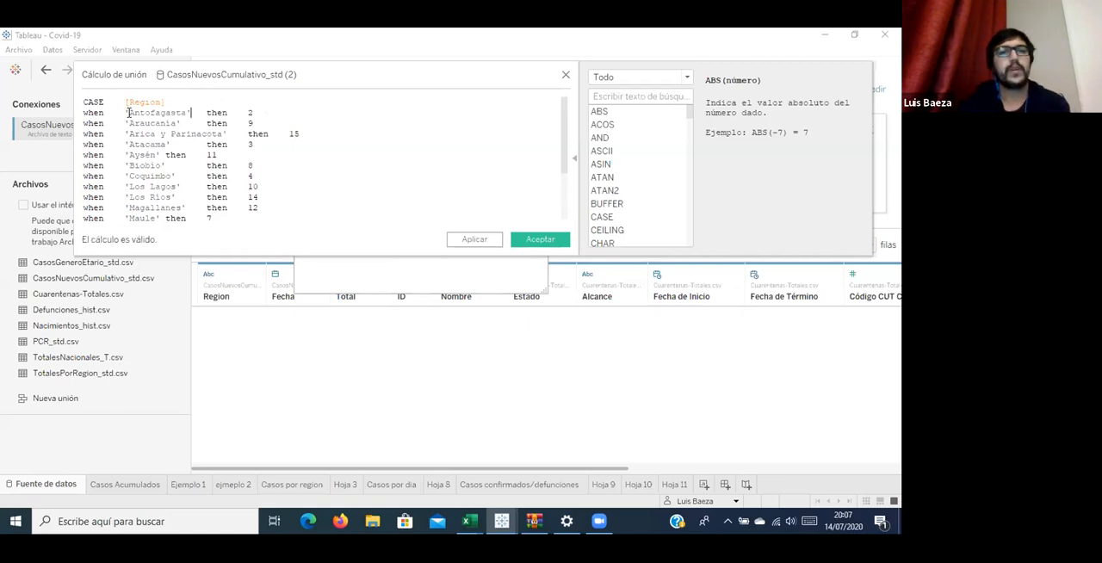
Accept the CASE join calculation and match it to the Código CUT Comuna field of Cuarentenas-Totales.csv.
{"action": "scroll", "coordinate": [296, 189], "scroll_direction": "down", "scroll_amount": 3}
{"action": "left_click_drag", "start_coordinate": [163, 211], "coordinate": [123, 33]}
{"action": "left_click", "coordinate": [531, 238]}
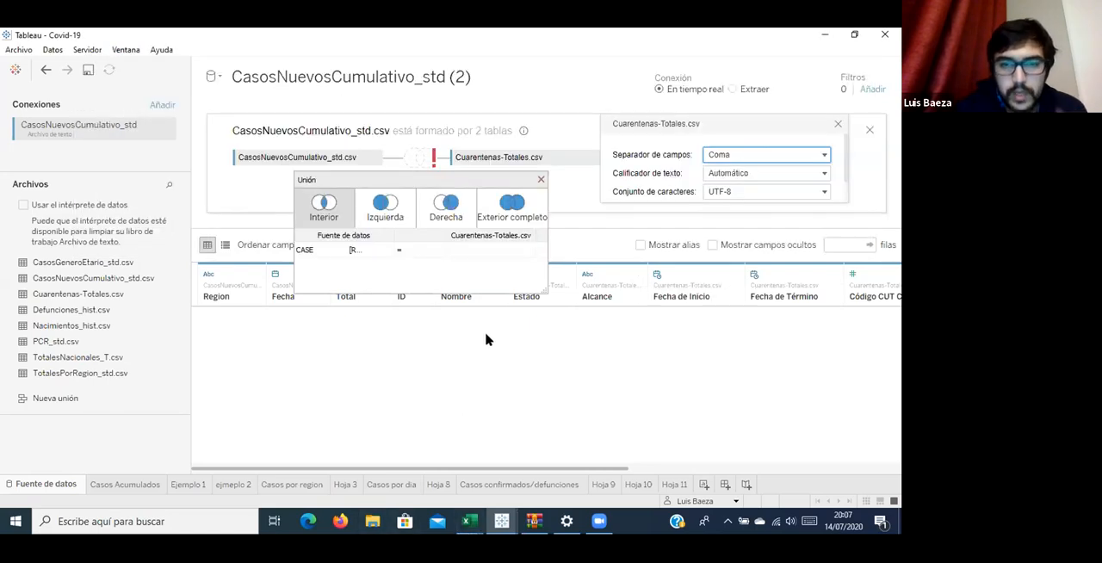
{"action": "left_click", "coordinate": [521, 249]}
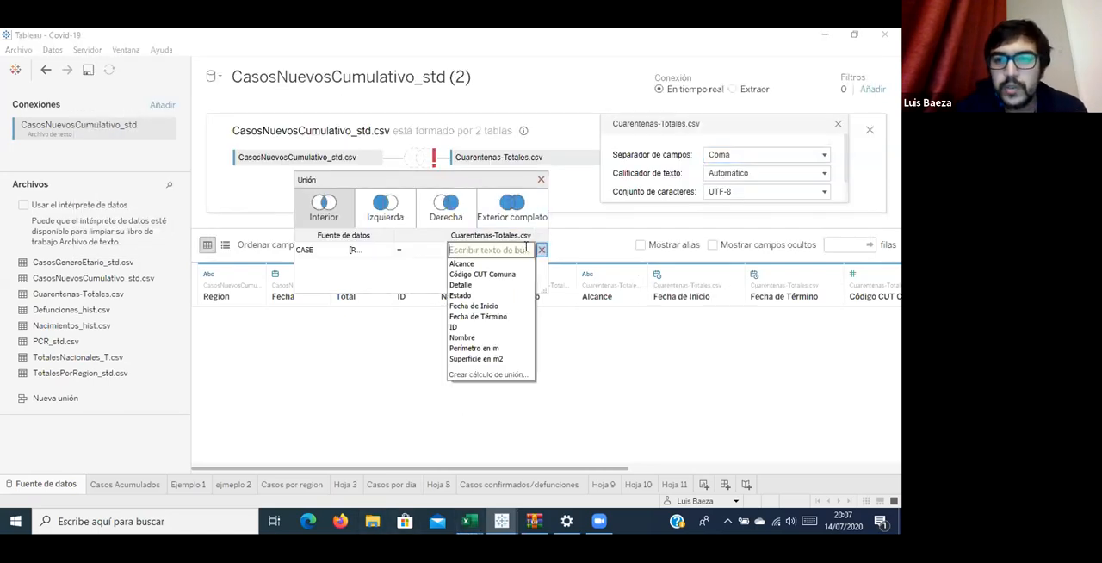
{"action": "left_click", "coordinate": [506, 275]}
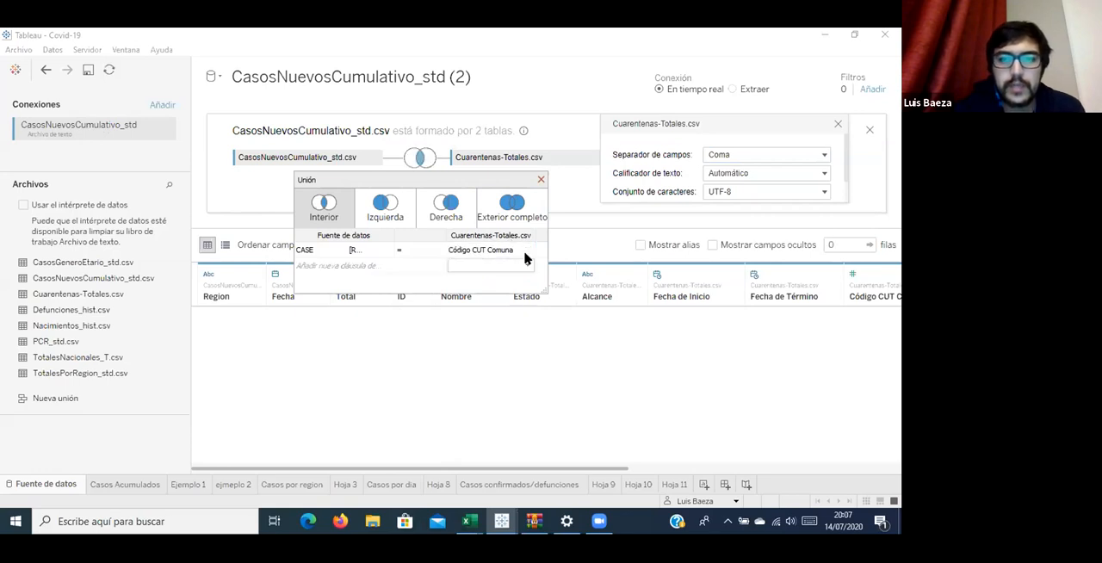
Create a join calculation on the Cuarentenas-Totales.csv side and enter the condition IF LEN([Código CUT Comuna])=4 above the existing field.
{"action": "left_click", "coordinate": [524, 250]}
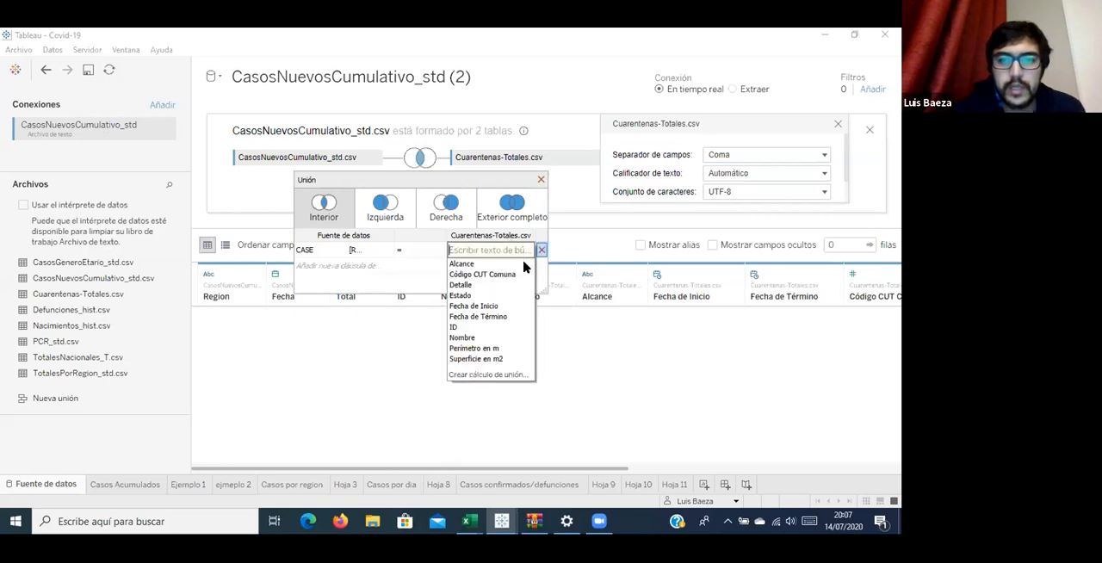
{"action": "left_click", "coordinate": [504, 374]}
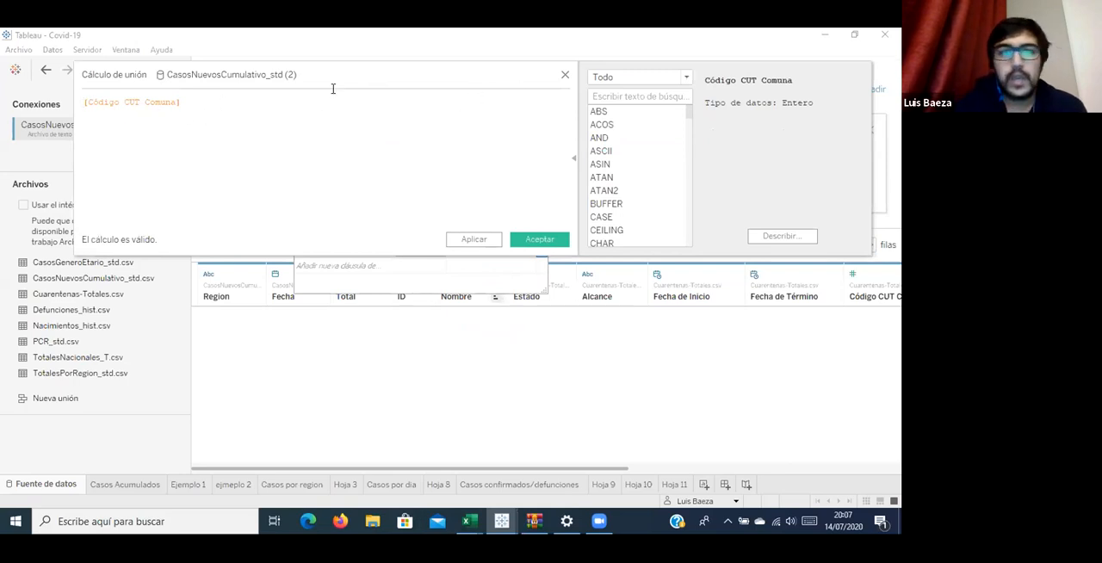
{"action": "key", "text": "Return"}
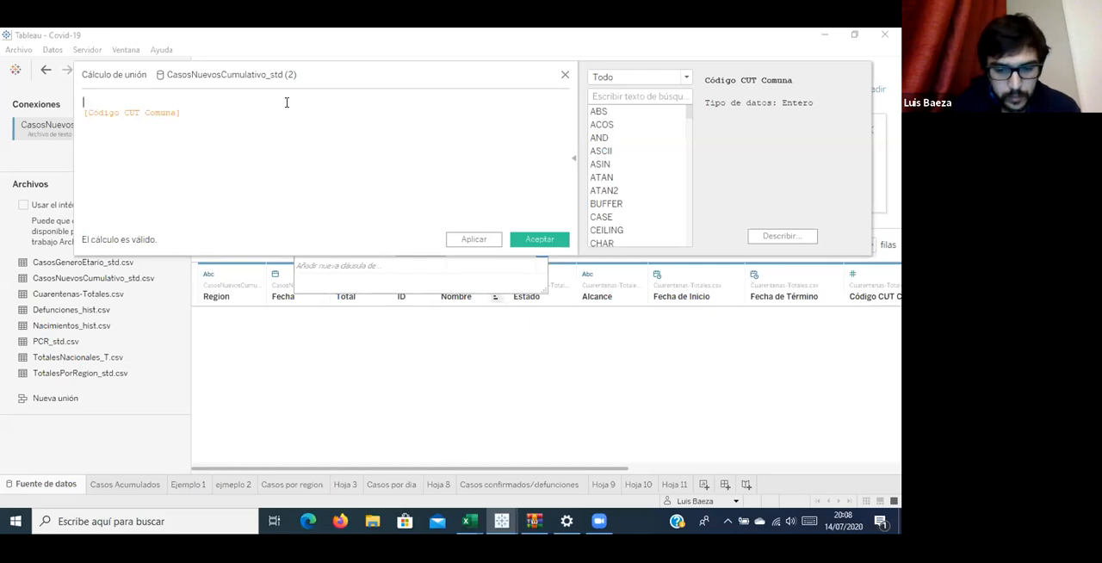
{"action": "type", "text": "IF"}
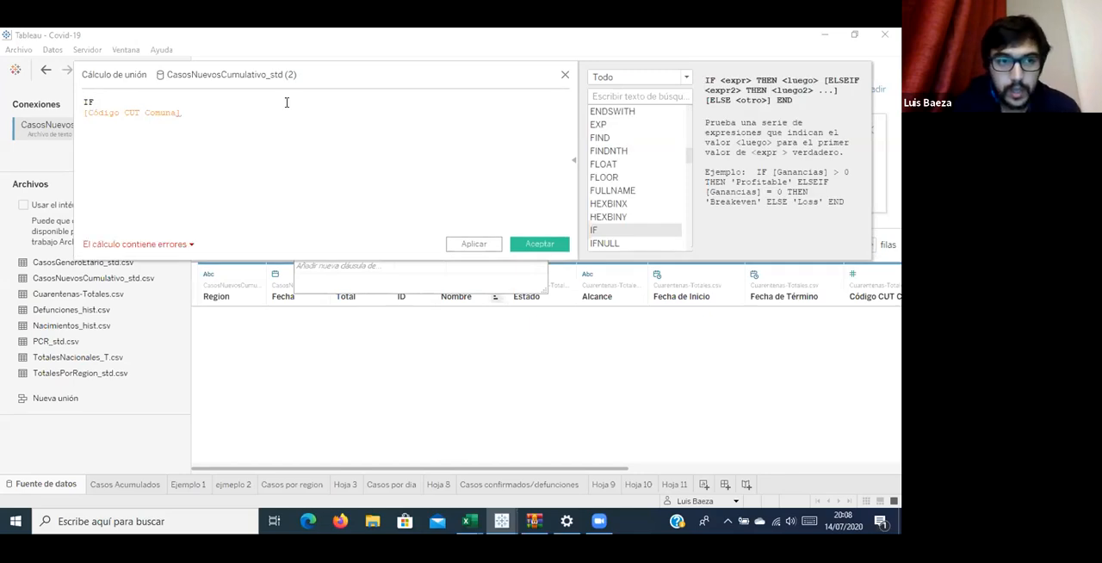
{"action": "type", "text": "  le"}
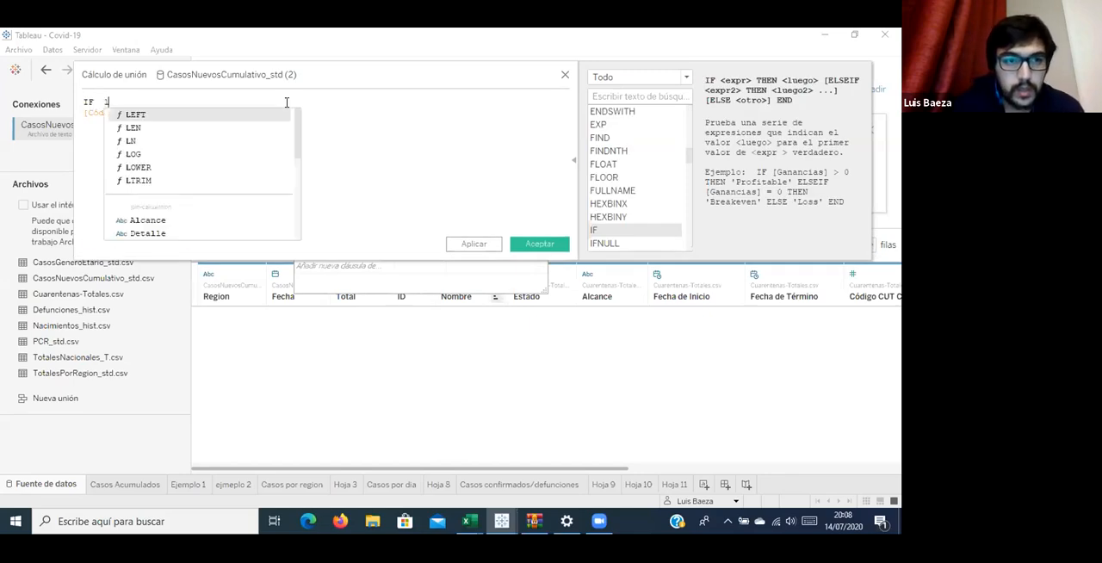
{"action": "key", "text": "Down"}
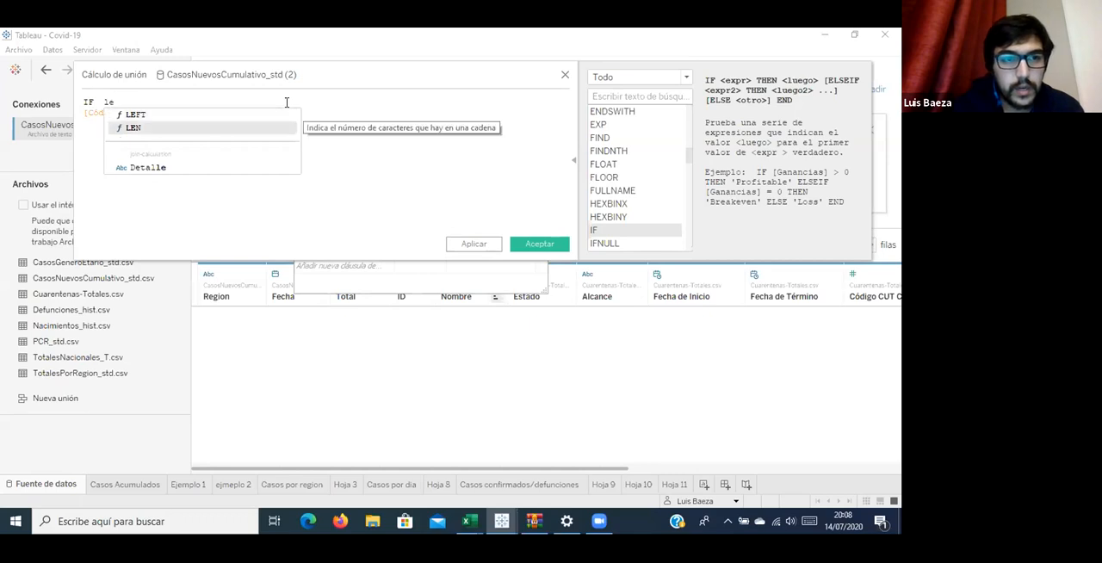
{"action": "key", "text": "Return"}
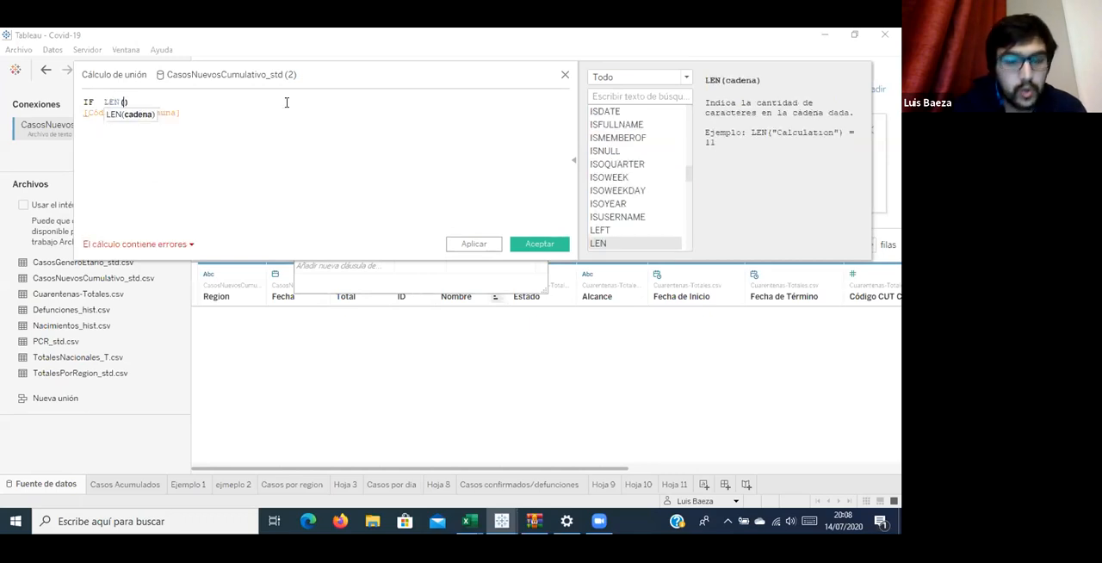
{"action": "type", "text": "com"}
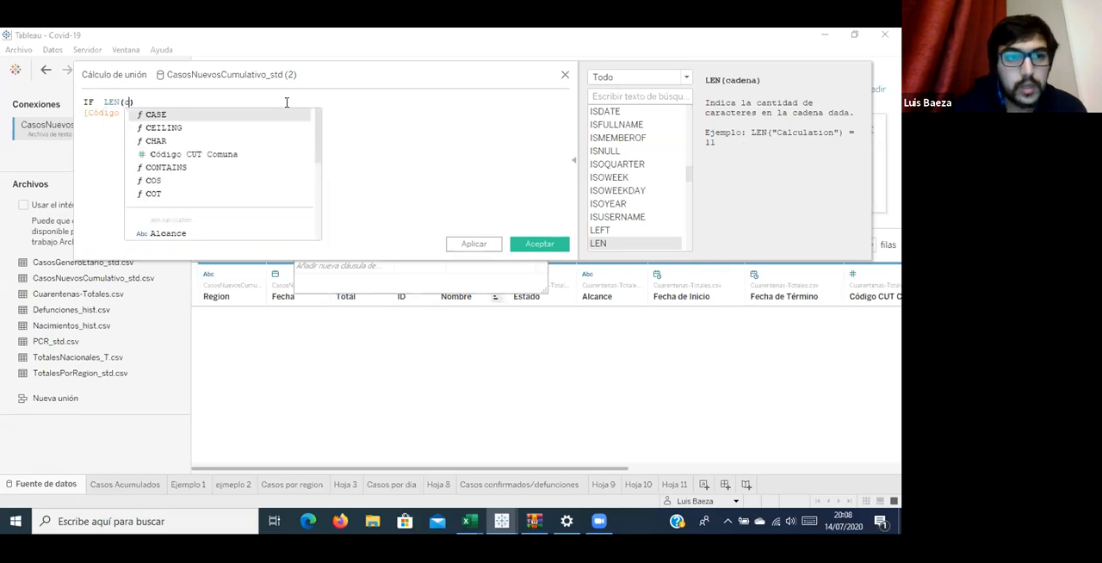
{"action": "key", "text": "Return"}
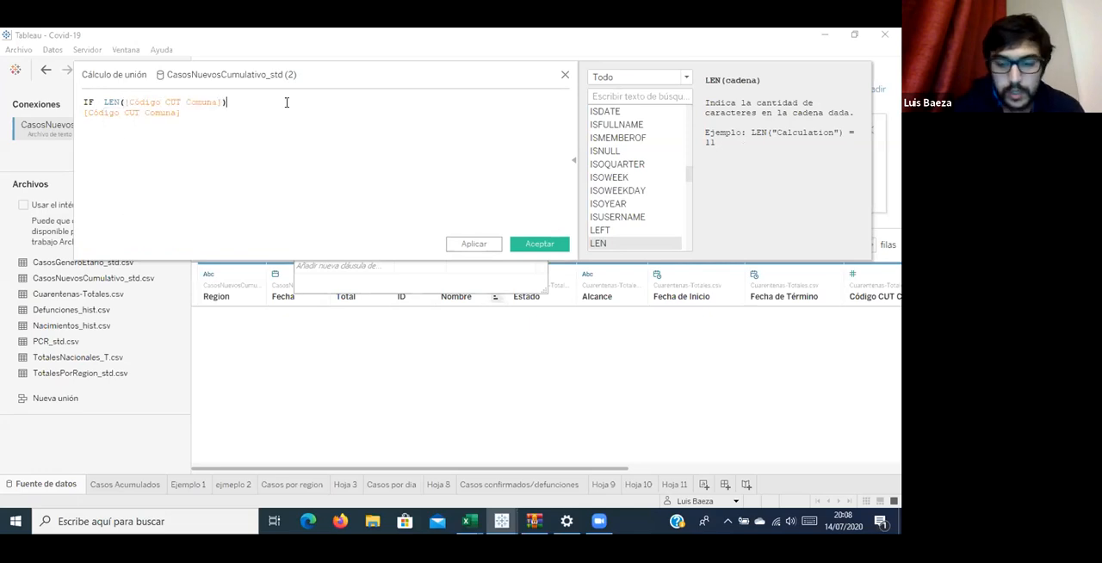
{"action": "type", "text": "="}
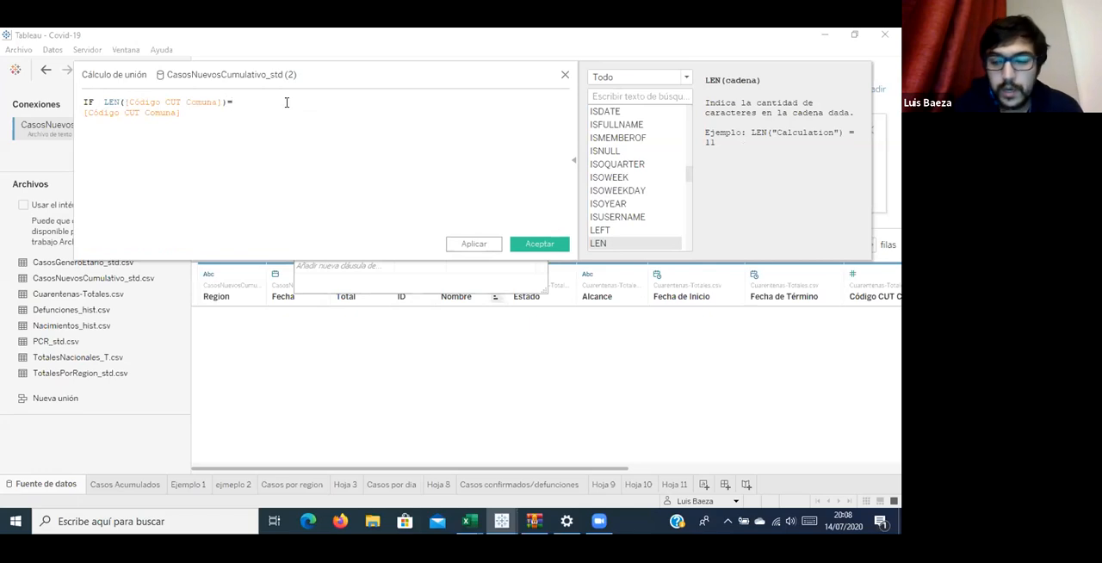
{"action": "type", "text": "4 THEN"}
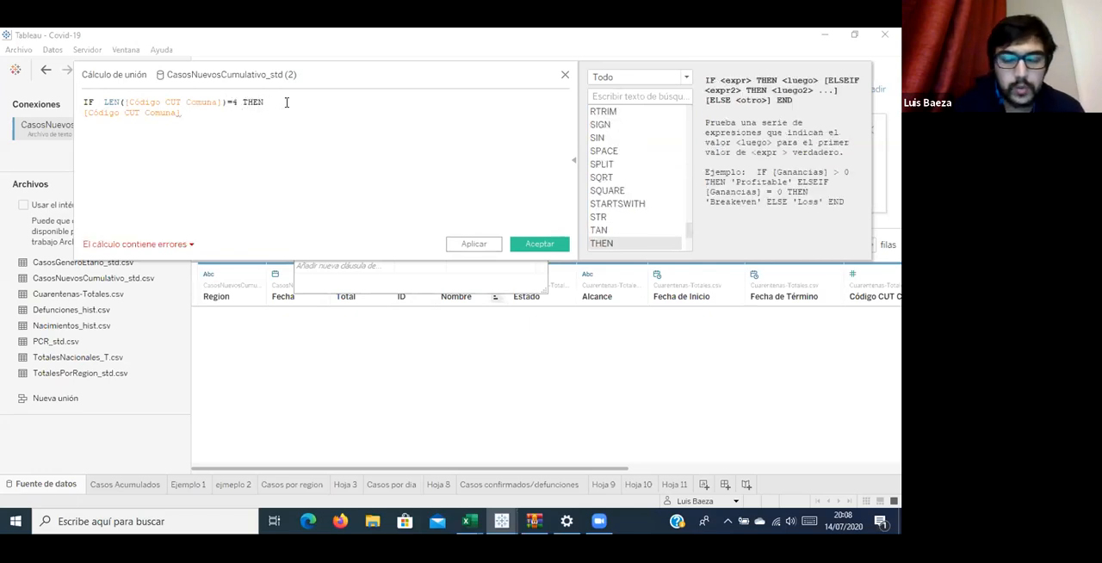
{"action": "type", "text": " ri"}
Complete the IF condition with THEN RIGHT([Código CUT Comuna],1).
{"action": "key", "text": "Return"}
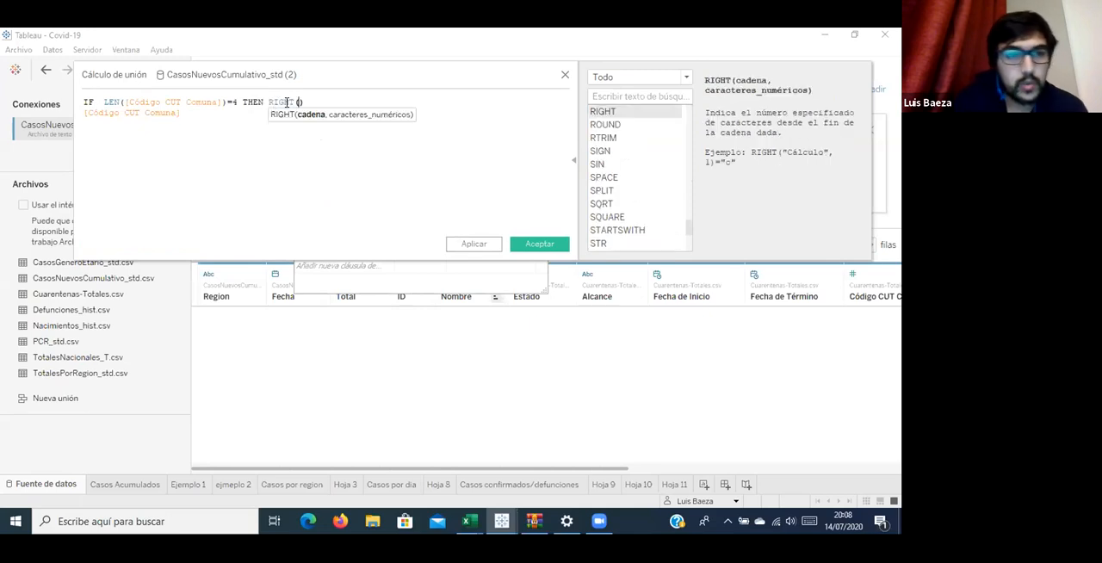
{"action": "type", "text": "[Código CUT Comuna]"}
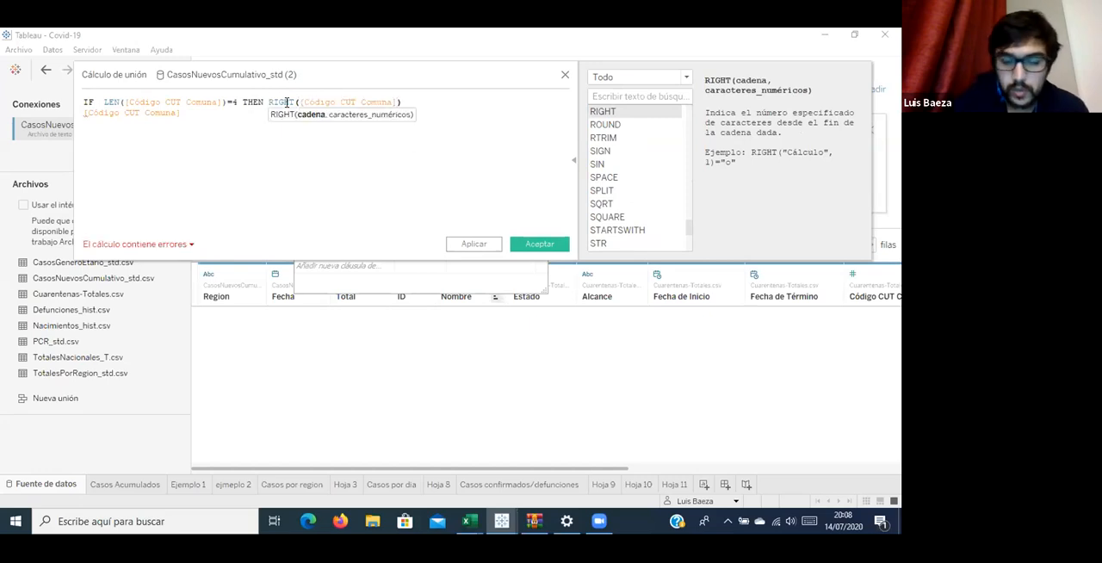
{"action": "type", "text": ",1"}
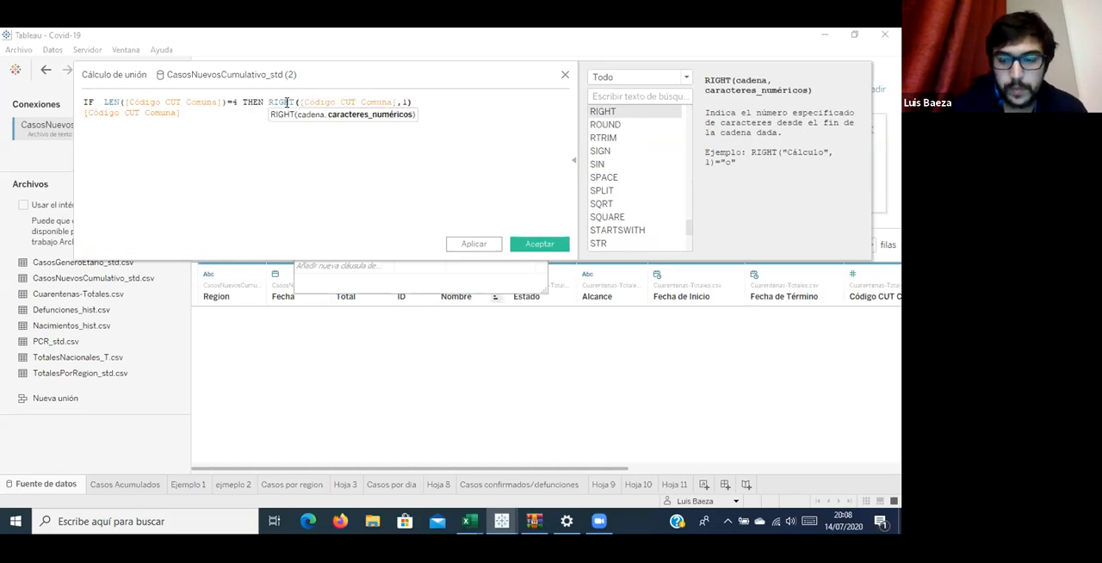
{"action": "key", "text": "Right"}
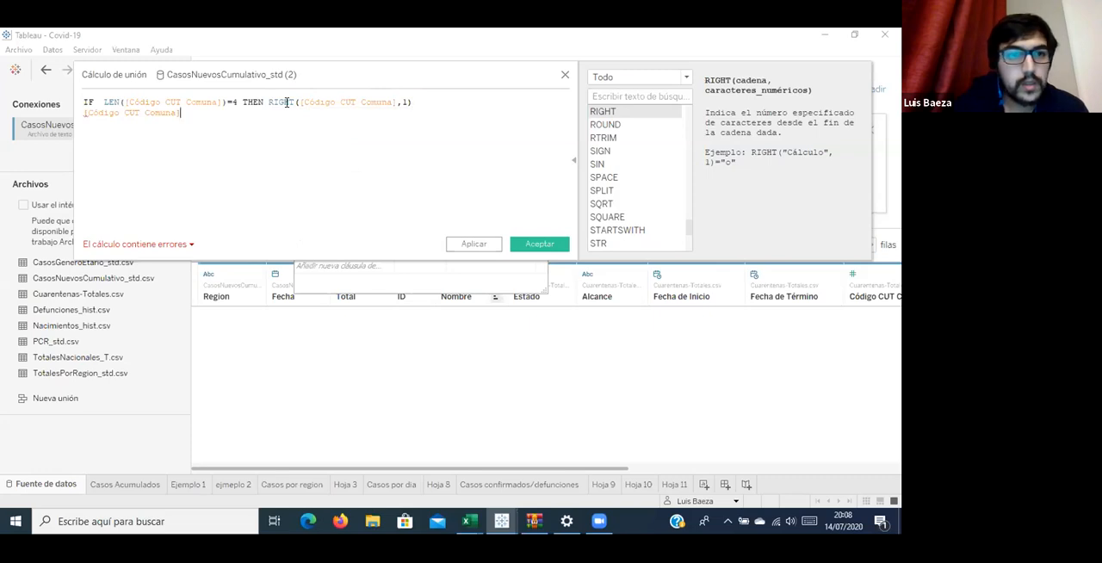
Add the branch ELSE RIGHT([Código CUT Comuna],2) on a new line below the IF condition.
{"action": "key", "text": "Home"}
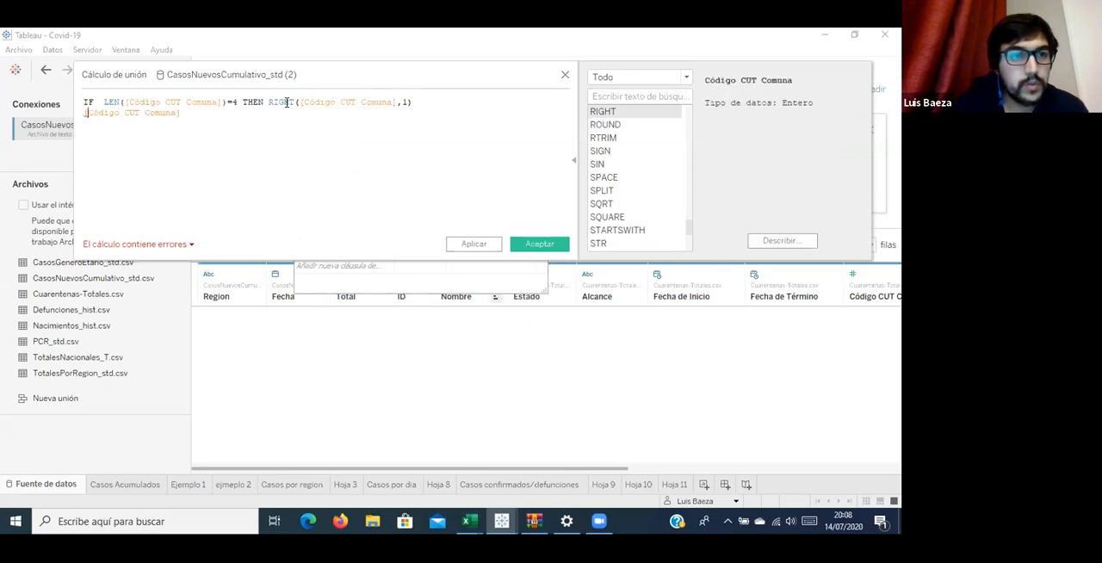
{"action": "key", "text": "Return"}
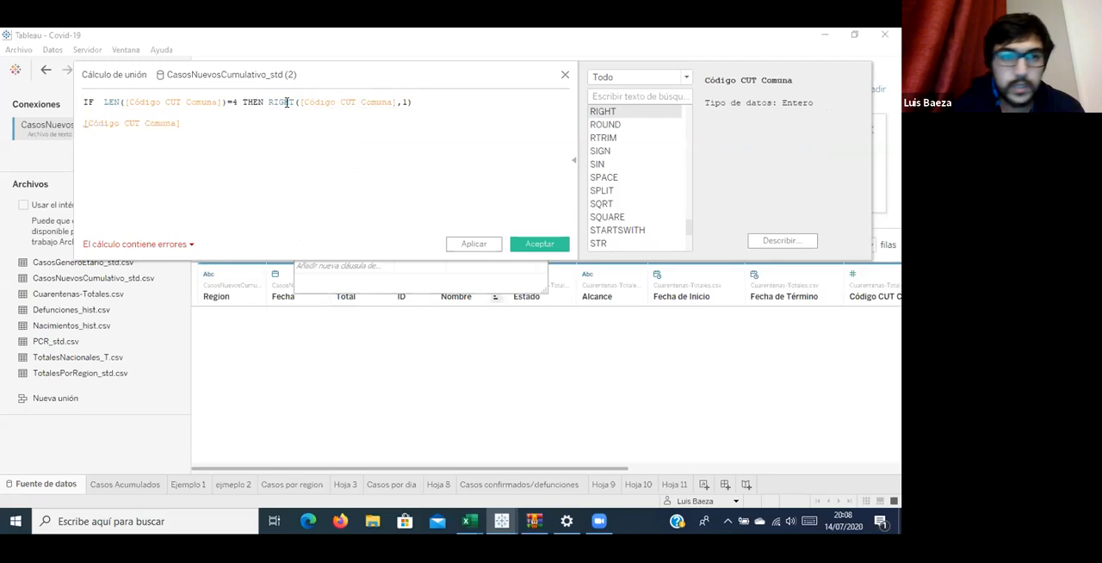
{"action": "type", "text": "ELSE"}
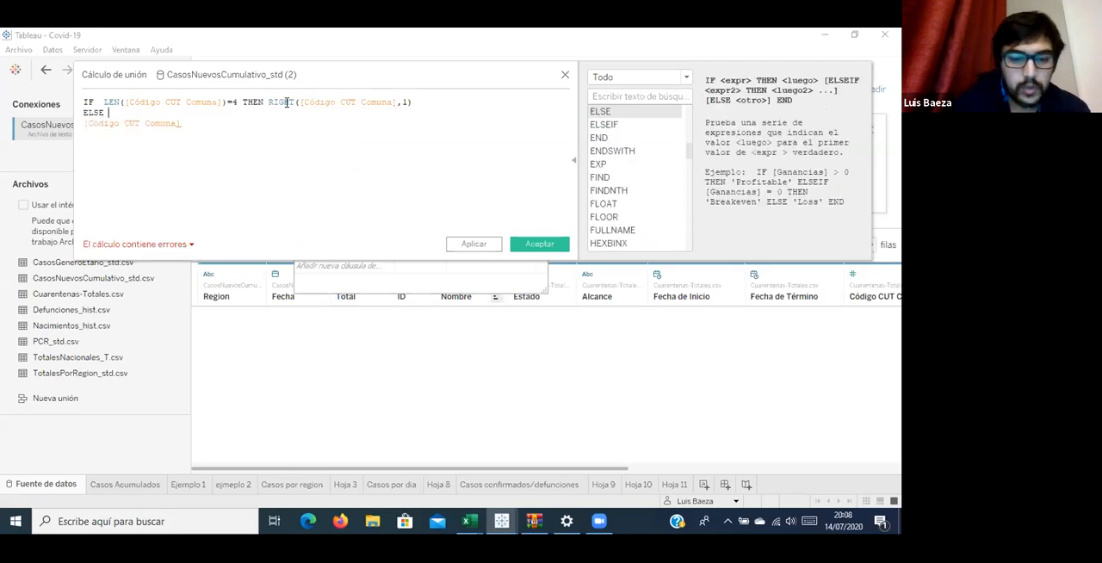
{"action": "type", "text": " ru"}
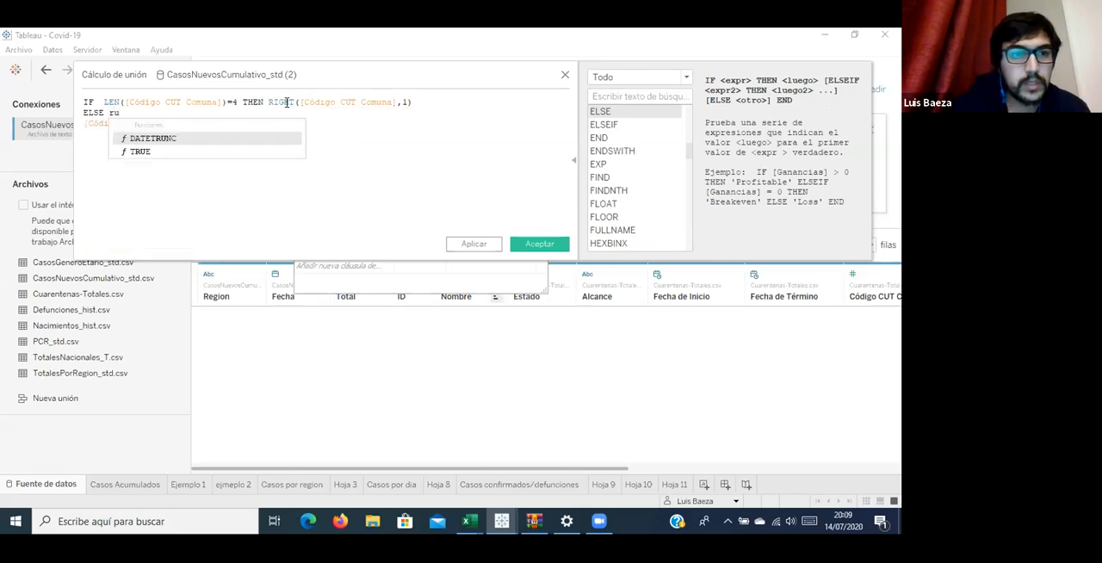
{"action": "key", "text": "BackSpace"}
{"action": "type", "text": "i"}
{"action": "key", "text": "Return"}
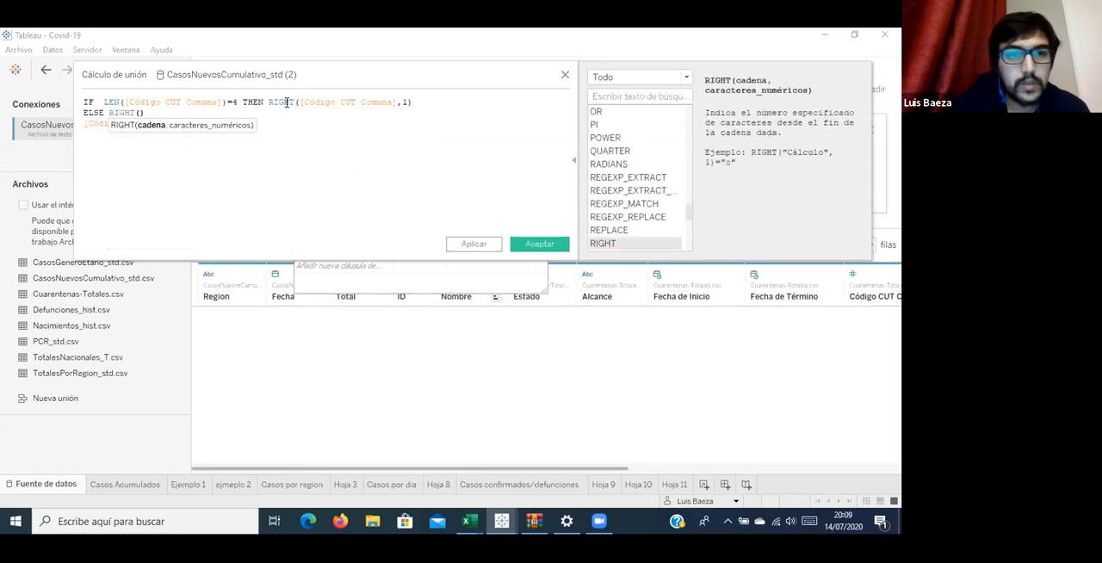
{"action": "type", "text": "cut"}
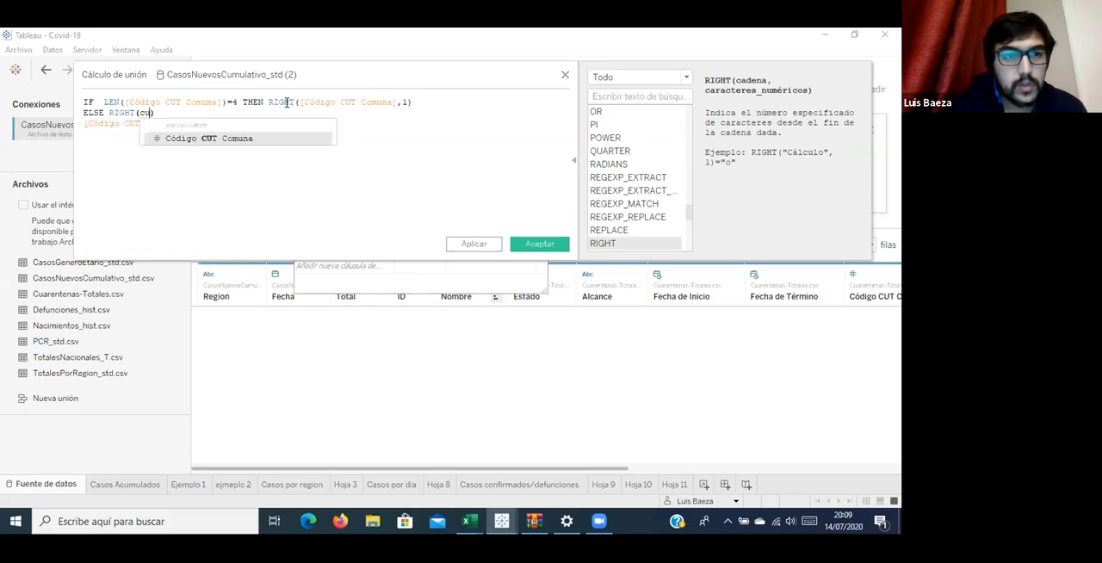
{"action": "key", "text": "Return"}
{"action": "type", "text": ",2"}
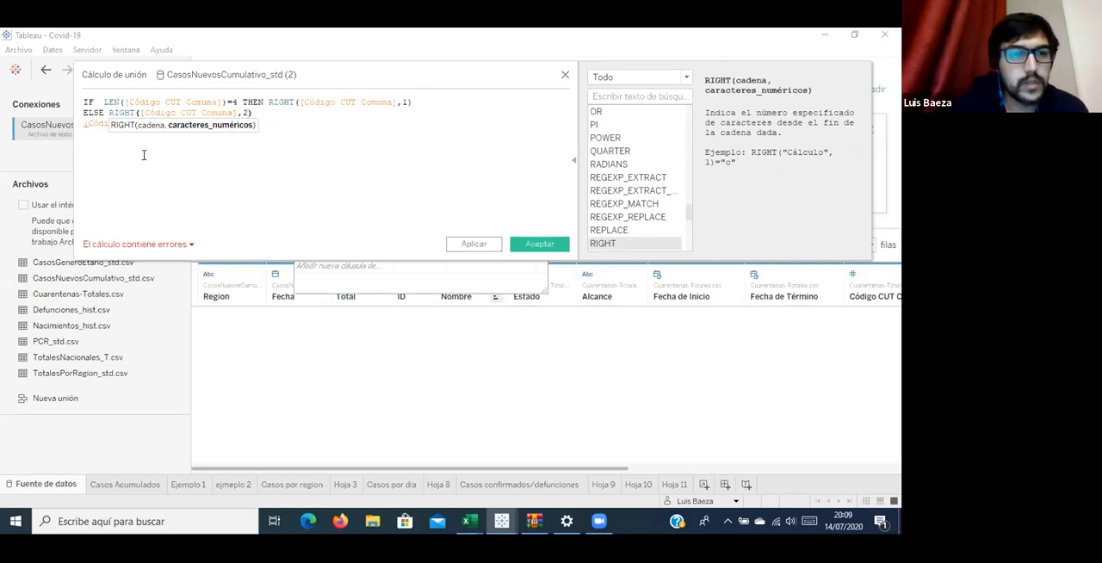
Close the IF expression with END and remove the leftover [Código CUT Comuna] field beneath it.
{"action": "left_click", "coordinate": [317, 113]}
{"action": "key", "text": "Return"}
{"action": "key", "text": "Return"}
{"action": "type", "text": "en"}
{"action": "key", "text": "Return"}
{"action": "left_click_drag", "start_coordinate": [181, 146], "coordinate": [21, 144]}
{"action": "key", "text": "BackSpace"}
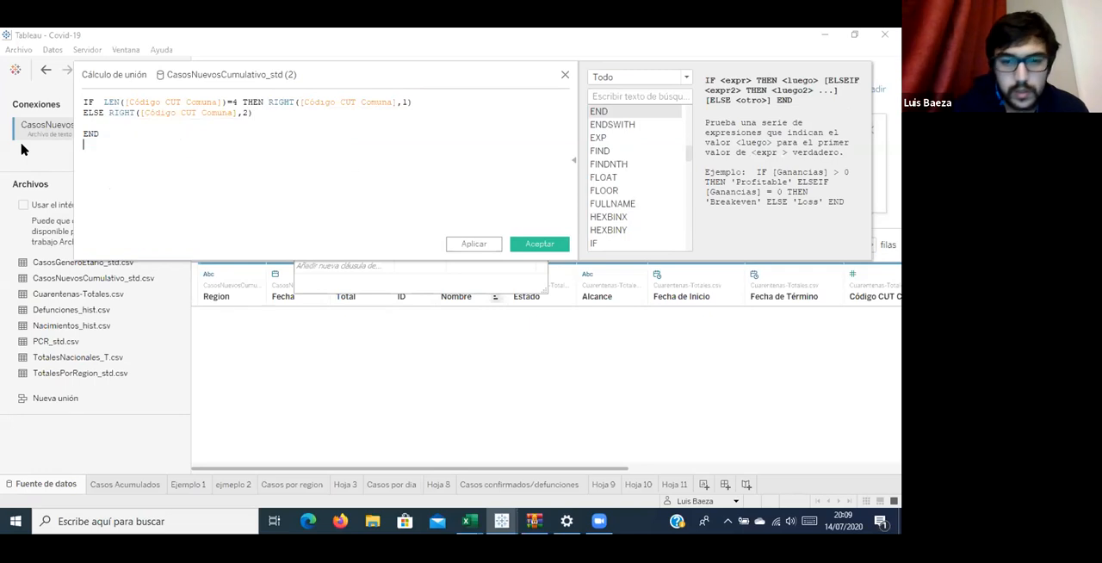
Switch to the 2020-07-10-CasosConfirmados workbook in Excel to examine the region and comuna codes, and return to Tableau.
{"action": "mouse_move", "coordinate": [478, 514]}
{"action": "left_click", "coordinate": [491, 456]}
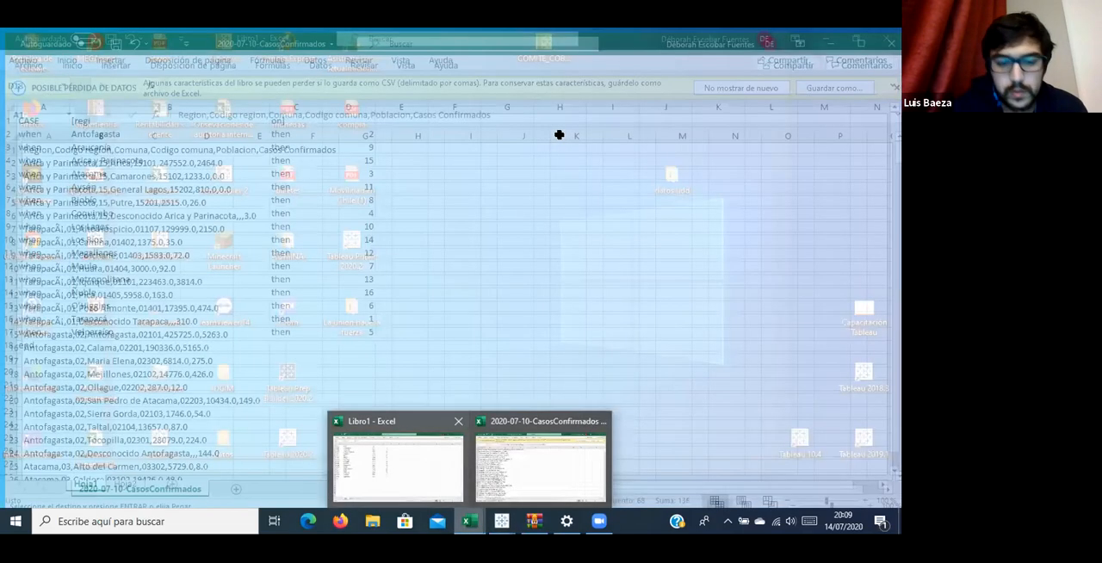
{"action": "left_click", "coordinate": [559, 135]}
{"action": "key", "text": "ctrl+v"}
{"action": "left_click", "coordinate": [824, 35]}
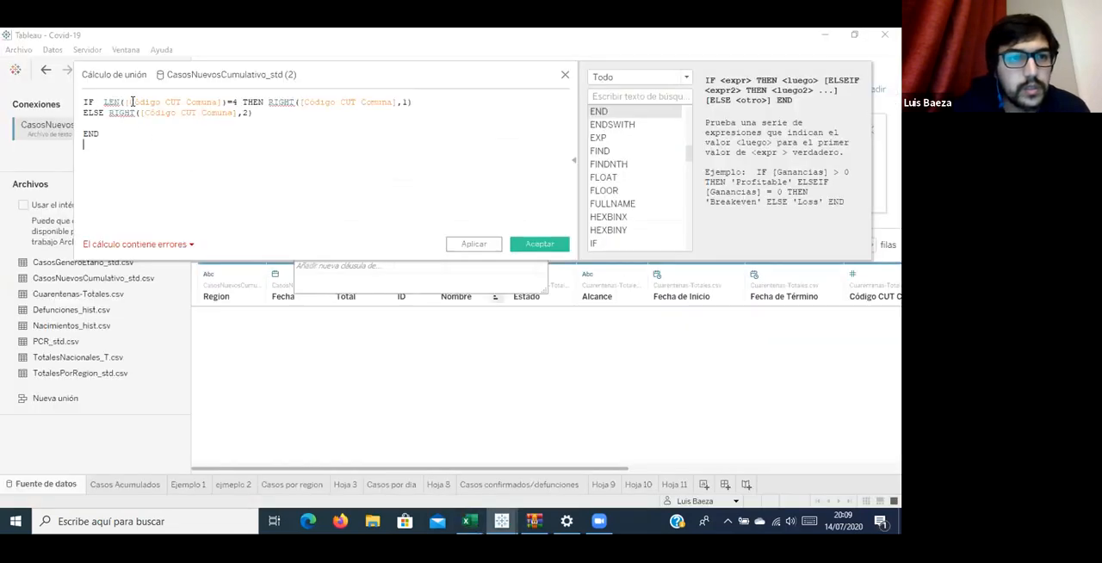
{"action": "left_click", "coordinate": [177, 244]}
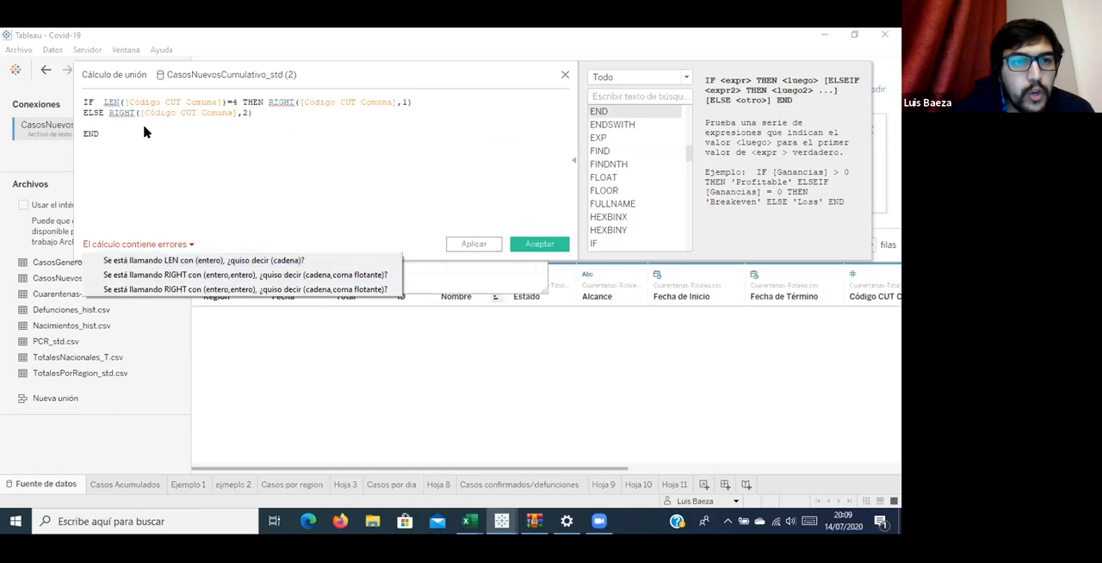
{"action": "left_click", "coordinate": [125, 104]}
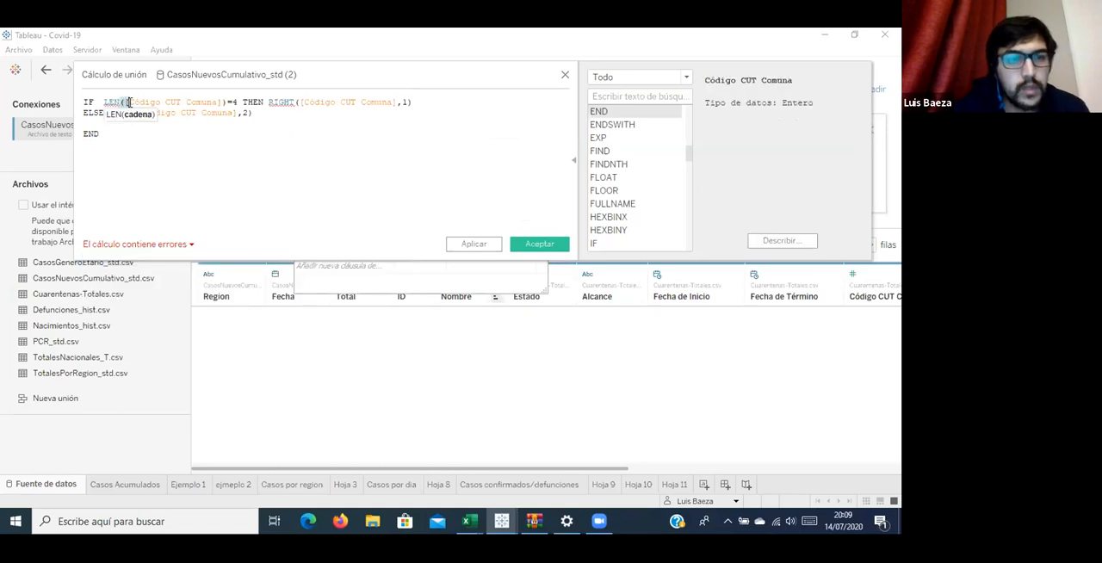
{"action": "type", "text": "["}
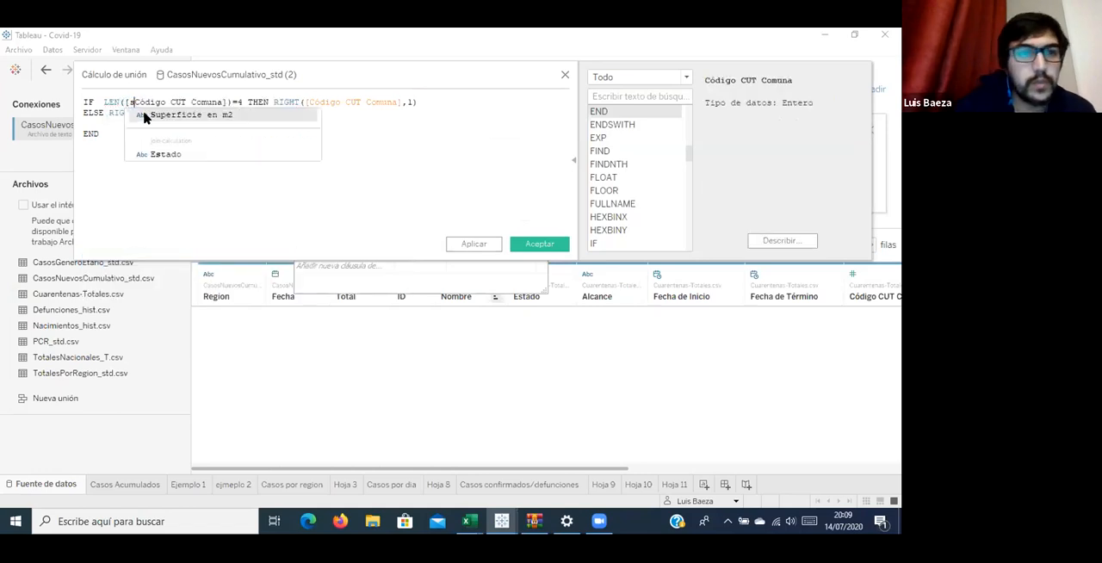
{"action": "type", "text": "str"}
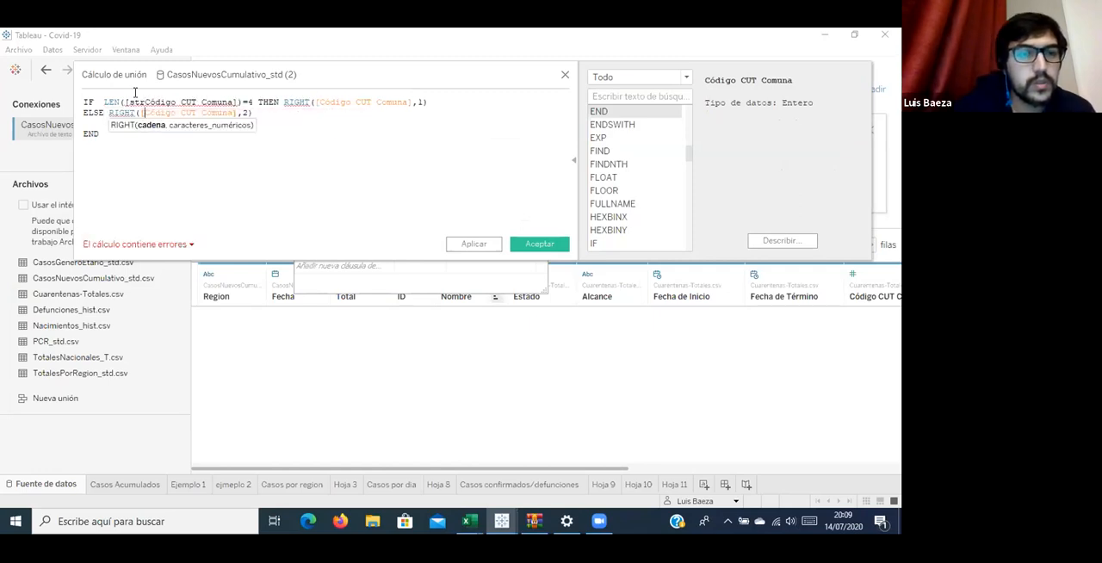
{"action": "left_click", "coordinate": [142, 100]}
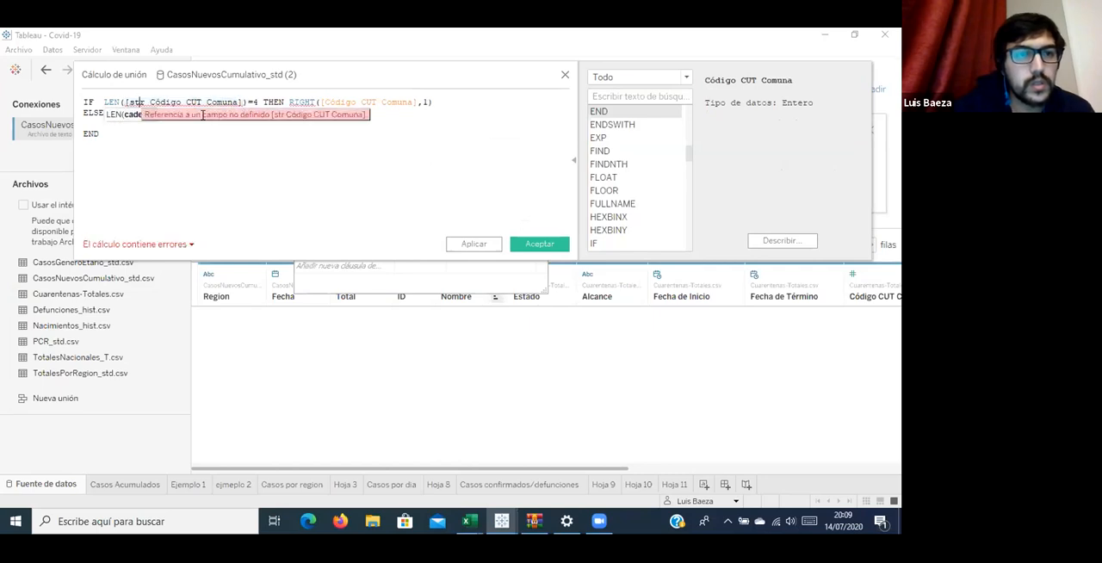
{"action": "key", "text": "BackSpace"}
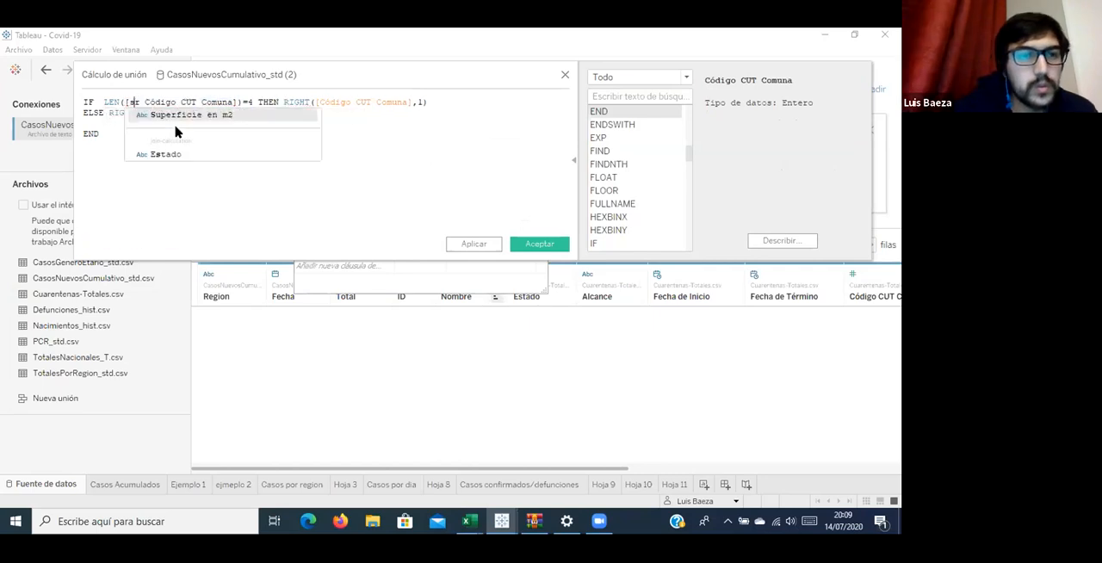
{"action": "key", "text": "Delete"}
{"action": "key", "text": "BackSpace"}
{"action": "key", "text": "Delete"}
Wrap the field inside LEN with STR so the condition reads LEN( STR([Código CUT Comuna]))=4.
{"action": "key", "text": "Left"}
{"action": "type", "text": "str"}
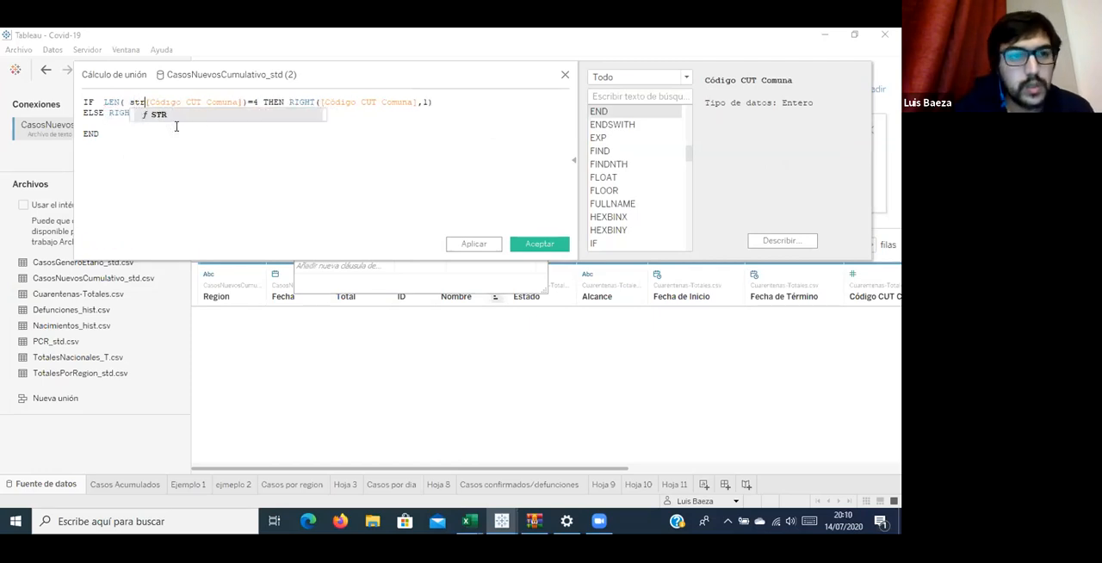
{"action": "key", "text": "Return"}
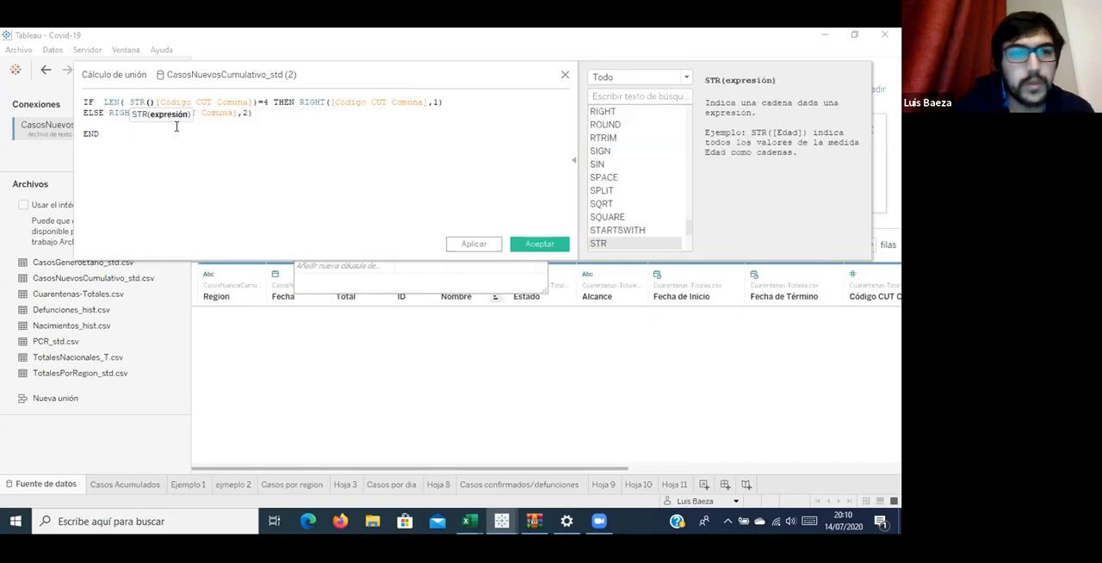
{"action": "key", "text": "Delete"}
{"action": "key", "text": "ctrl+Right"}
{"action": "key", "text": "ctrl+Right"}
{"action": "key", "text": "ctrl+Right"}
{"action": "key", "text": "Left"}
{"action": "key", "text": "Left"}
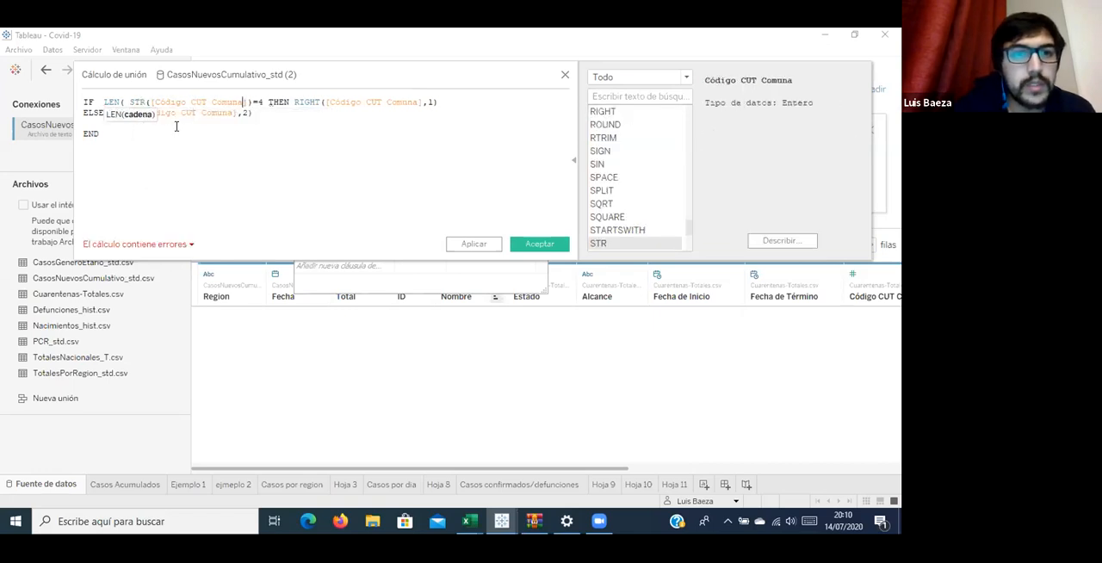
{"action": "type", "text": ")"}
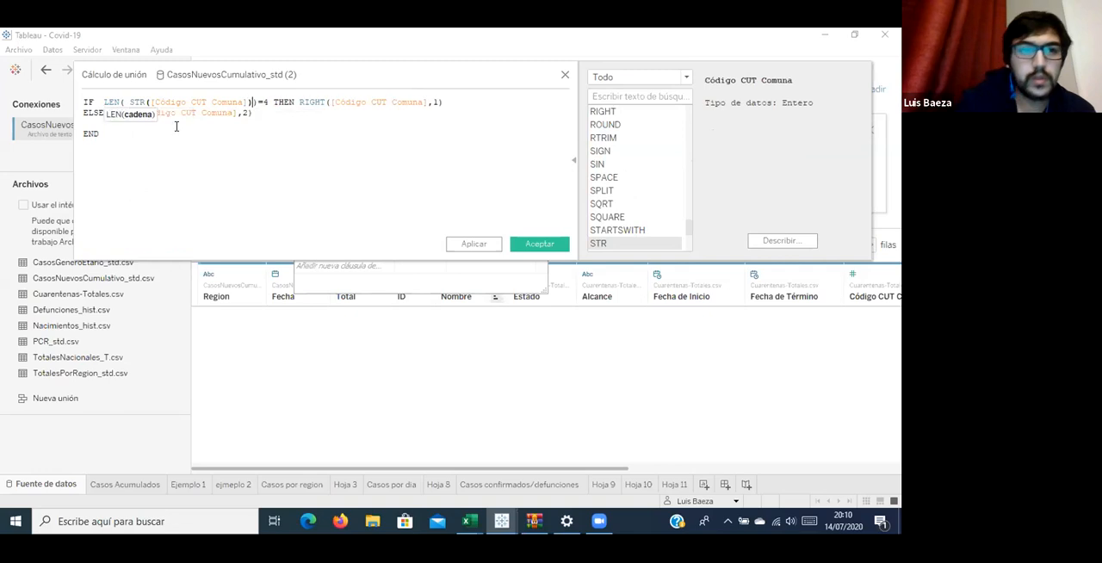
Wrap [Código CUT Comuna] with STR inside the RIGHT functions of both the THEN and ELSE branches.
{"action": "left_click", "coordinate": [331, 101]}
{"action": "type", "text": "str"}
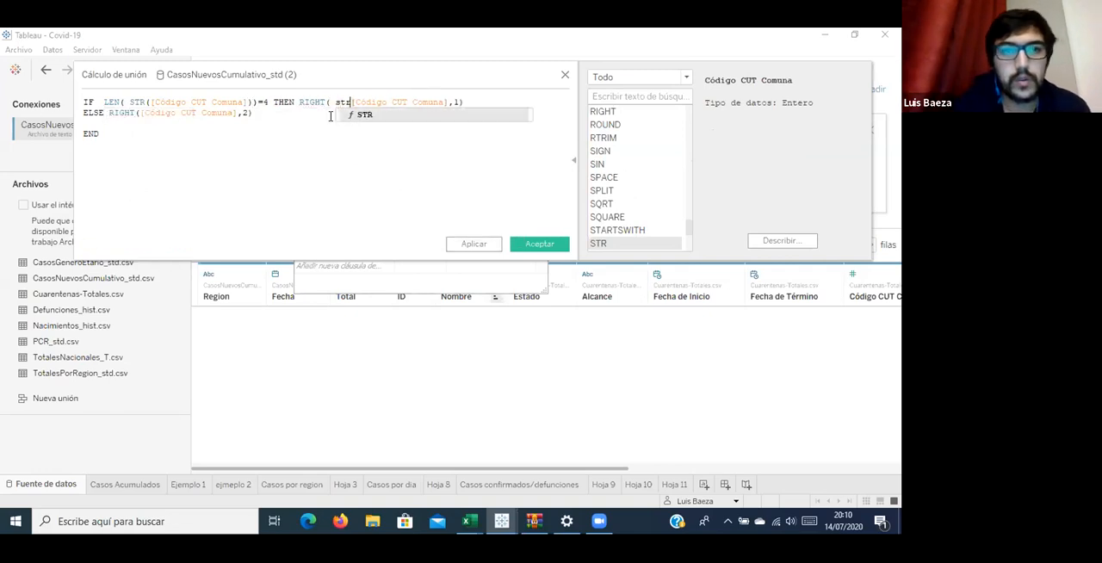
{"action": "key", "text": "Return"}
{"action": "key", "text": "Delete"}
{"action": "key", "text": "Delete"}
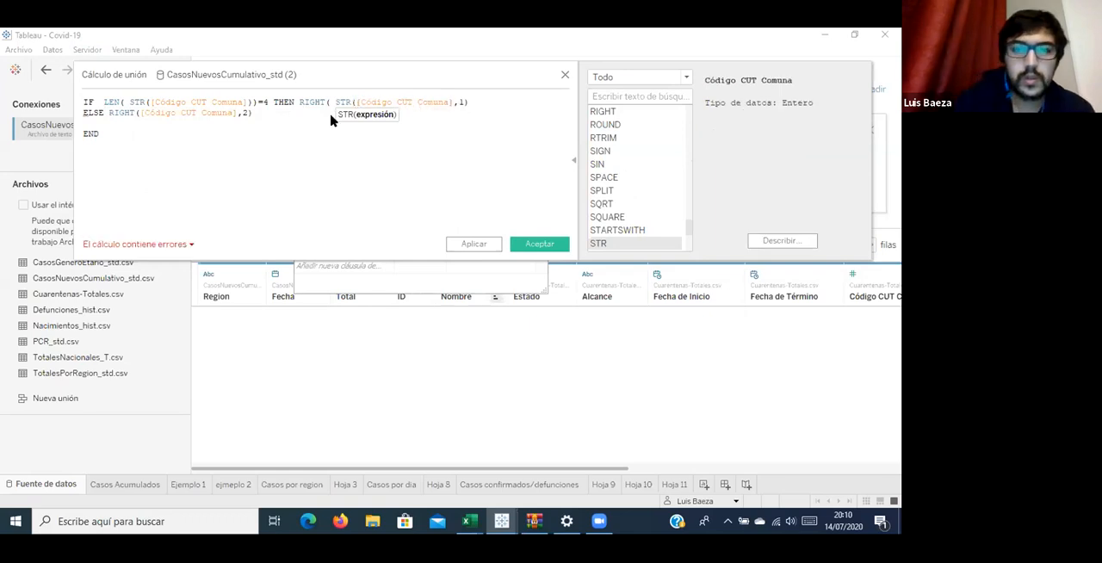
{"action": "type", "text": ")"}
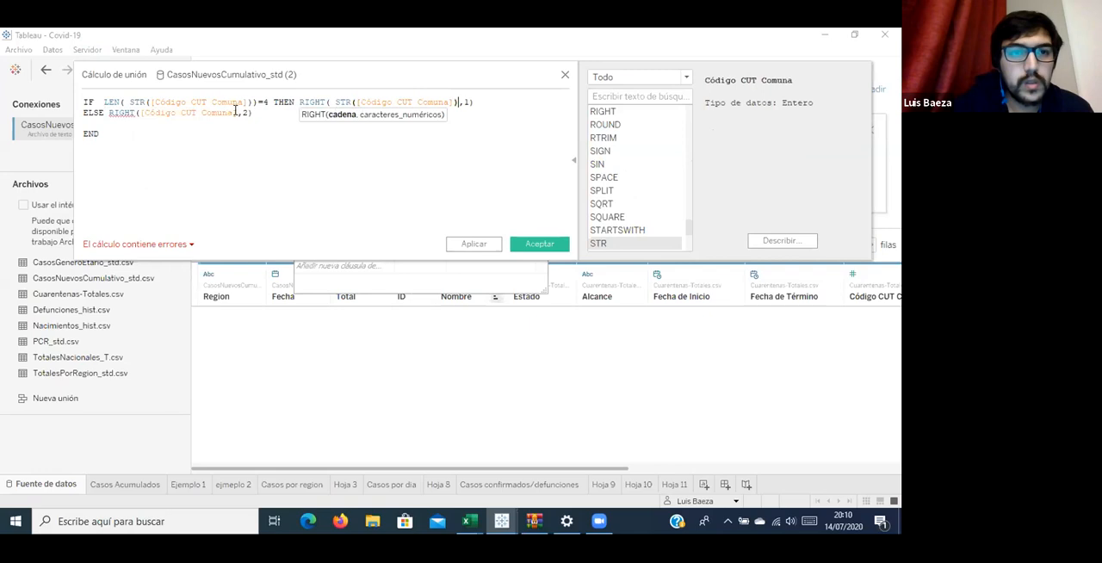
{"action": "left_click", "coordinate": [236, 112]}
{"action": "type", "text": ")"}
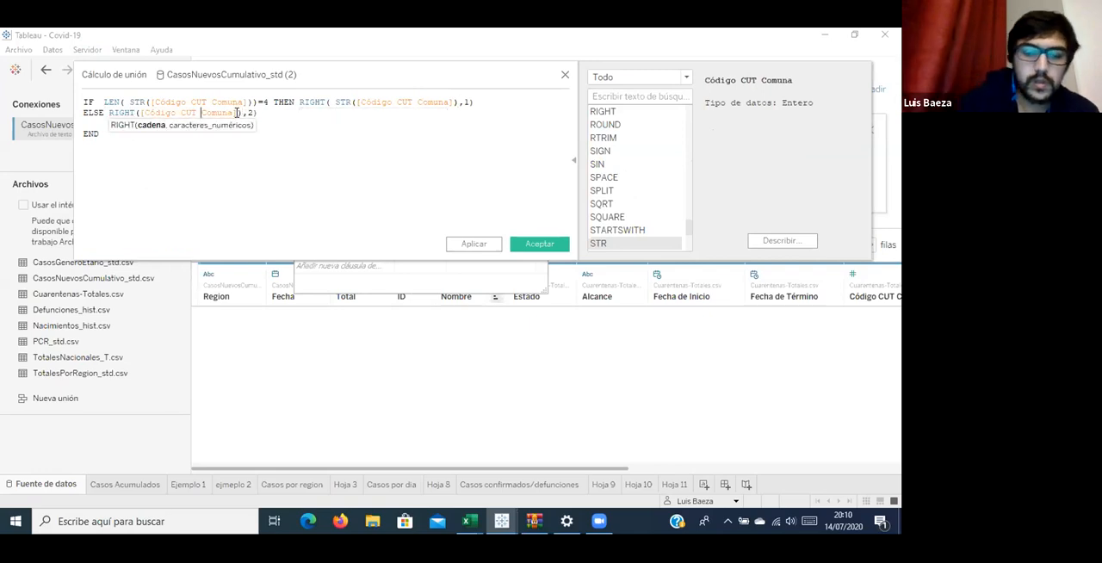
{"action": "type", "text": "STR("}
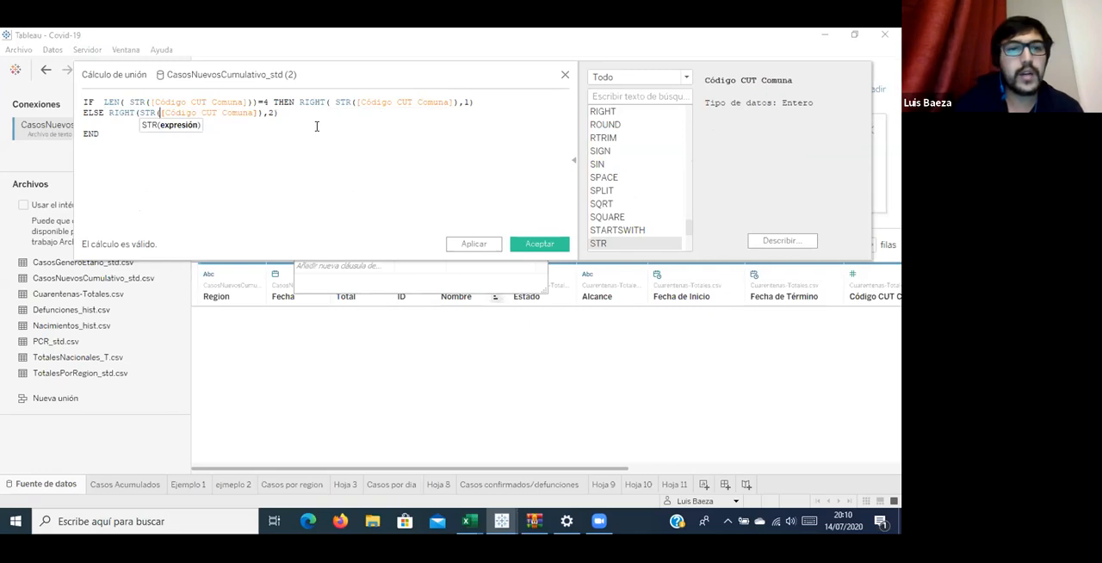
Replace RIGHT with LEFT in both the ELSE and THEN branches of the calculation.
{"action": "double_click", "coordinate": [126, 113]}
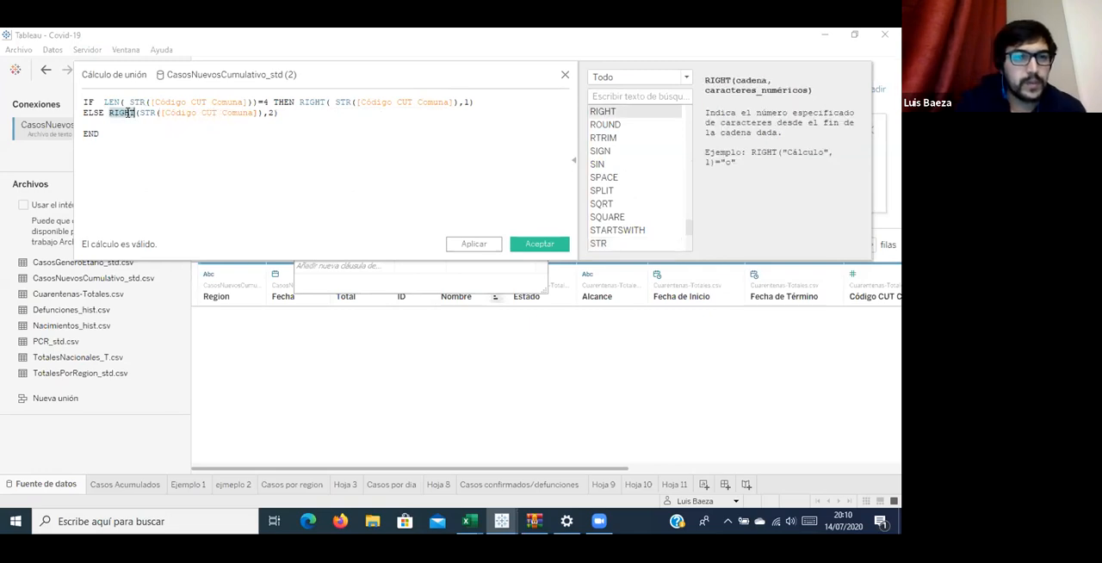
{"action": "type", "text": "LEFT"}
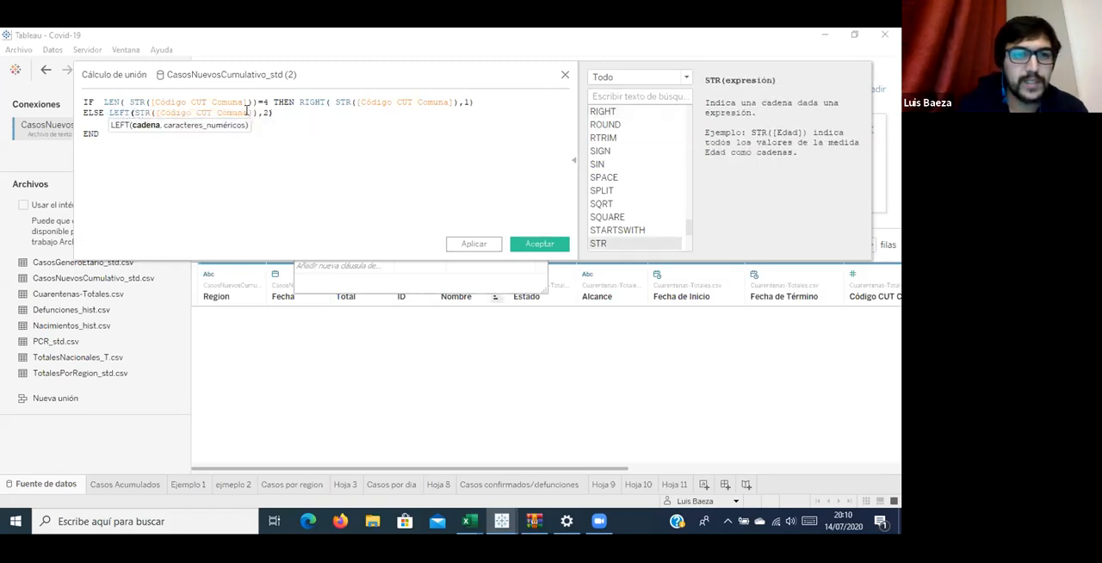
{"action": "double_click", "coordinate": [315, 101]}
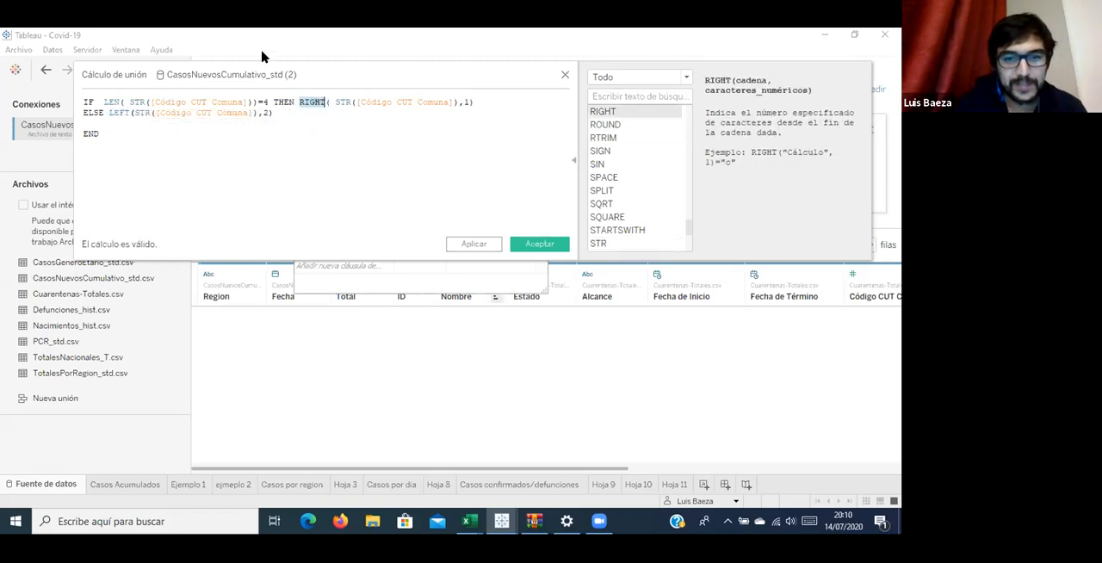
{"action": "type", "text": "lef"}
{"action": "key", "text": "Return"}
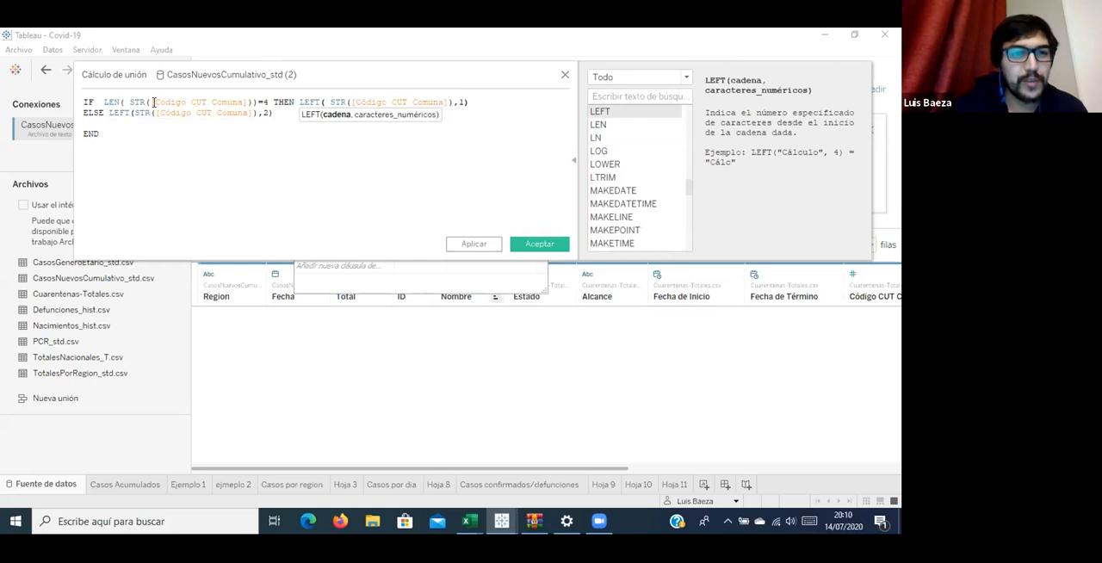
Apply and accept the Cuarentenas-Totales.csv join calculation, and set the join type to Izquierda.
{"action": "left_click", "coordinate": [482, 244]}
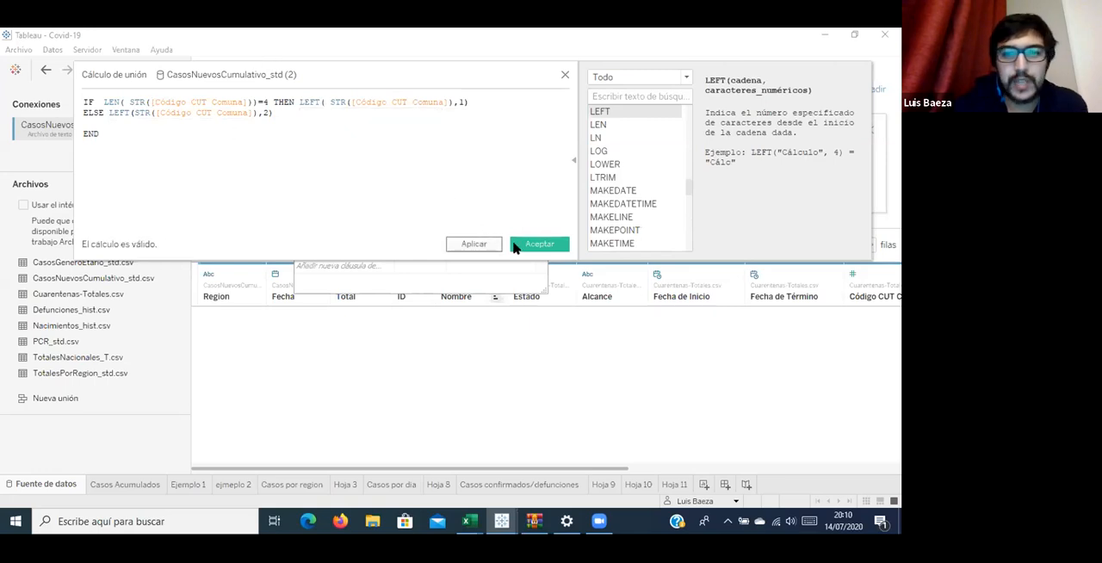
{"action": "left_click", "coordinate": [529, 246]}
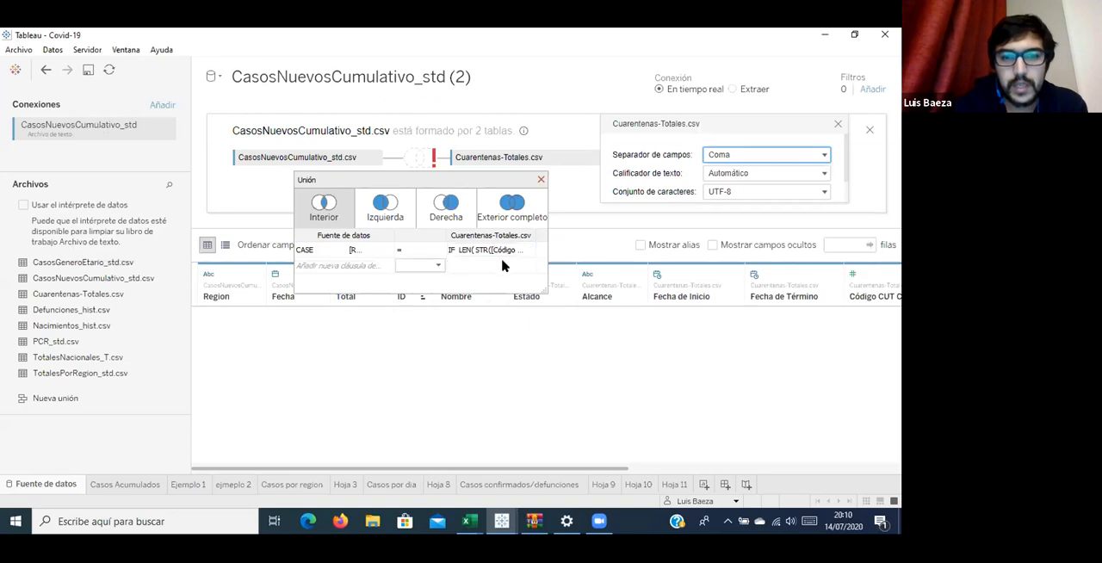
{"action": "left_click", "coordinate": [387, 215]}
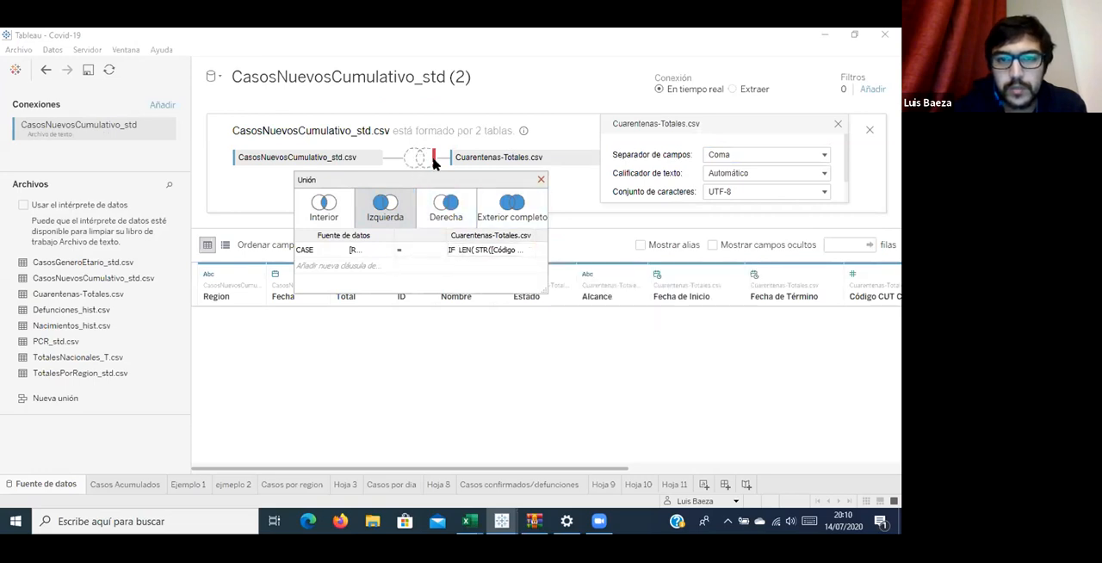
{"action": "mouse_move", "coordinate": [435, 164]}
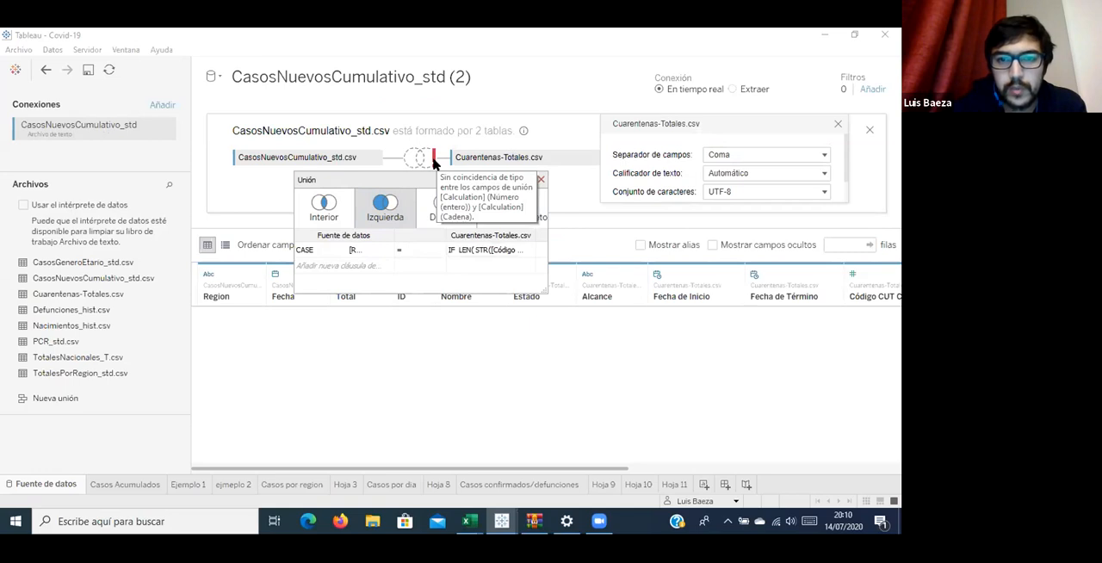
Wrap the whole CASE [Region] join calculation of the CasosNuevosCumulativo_std source in STR( ).
{"action": "left_click", "coordinate": [375, 254]}
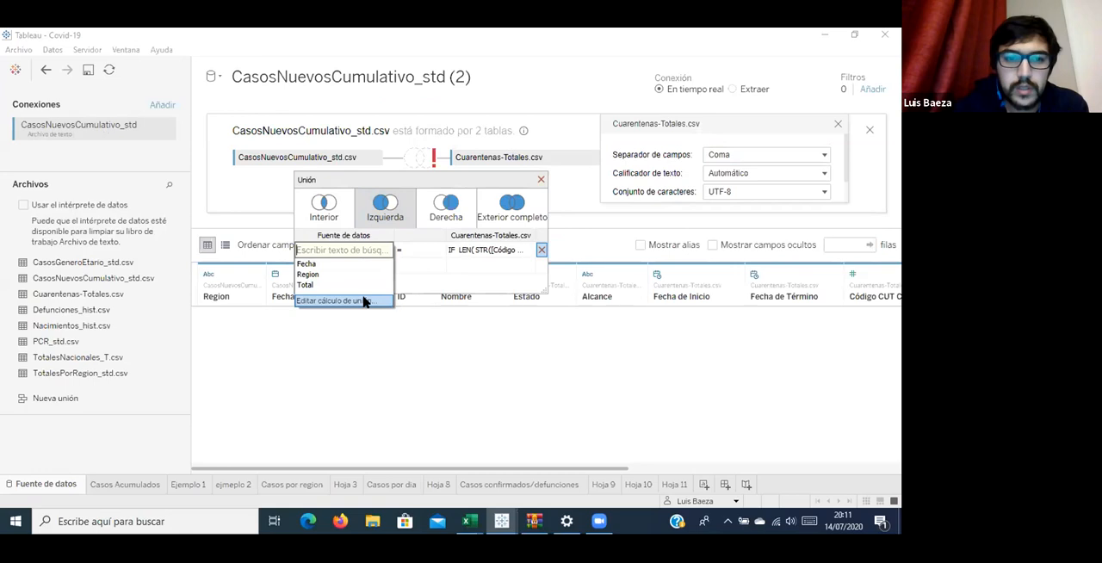
{"action": "left_click", "coordinate": [365, 301]}
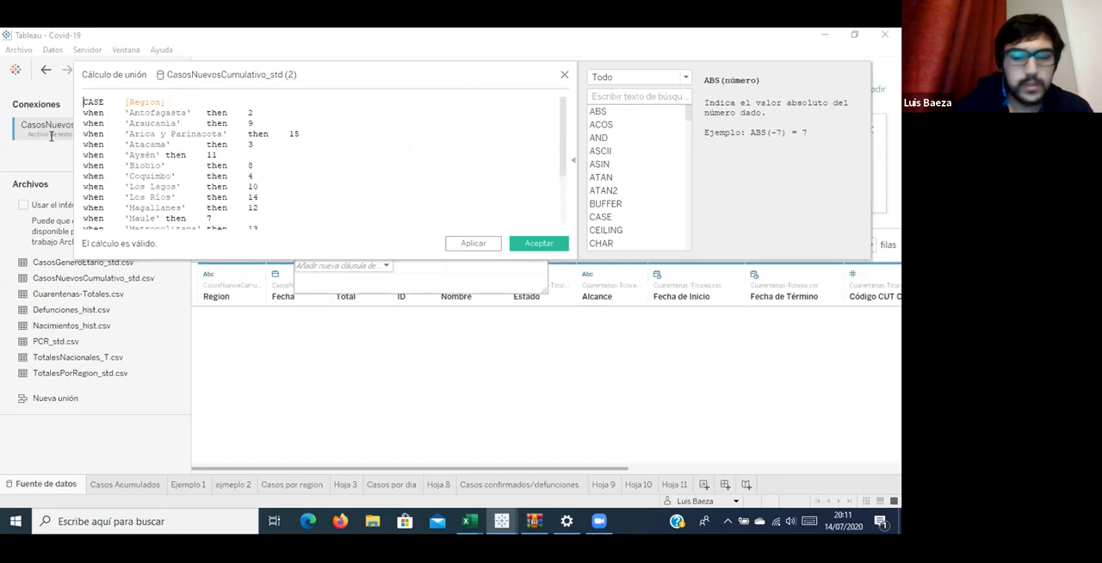
{"action": "key", "text": "Return"}
{"action": "type", "text": "str"}
{"action": "key", "text": "Return"}
{"action": "key", "text": "Delete"}
{"action": "key", "text": "Down"}
{"action": "key", "text": "Down"}
{"action": "key", "text": "Down"}
{"action": "key", "text": "Down"}
{"action": "key", "text": "Down"}
{"action": "key", "text": "Down"}
{"action": "key", "text": "Down"}
{"action": "key", "text": "Down"}
{"action": "key", "text": "Down"}
{"action": "key", "text": "Down"}
{"action": "key", "text": "Down"}
{"action": "key", "text": "Down"}
{"action": "key", "text": "Down"}
{"action": "key", "text": "Down"}
{"action": "key", "text": "Down"}
{"action": "key", "text": "Down"}
{"action": "key", "text": "Down"}
{"action": "key", "text": "Down"}
{"action": "key", "text": "Down"}
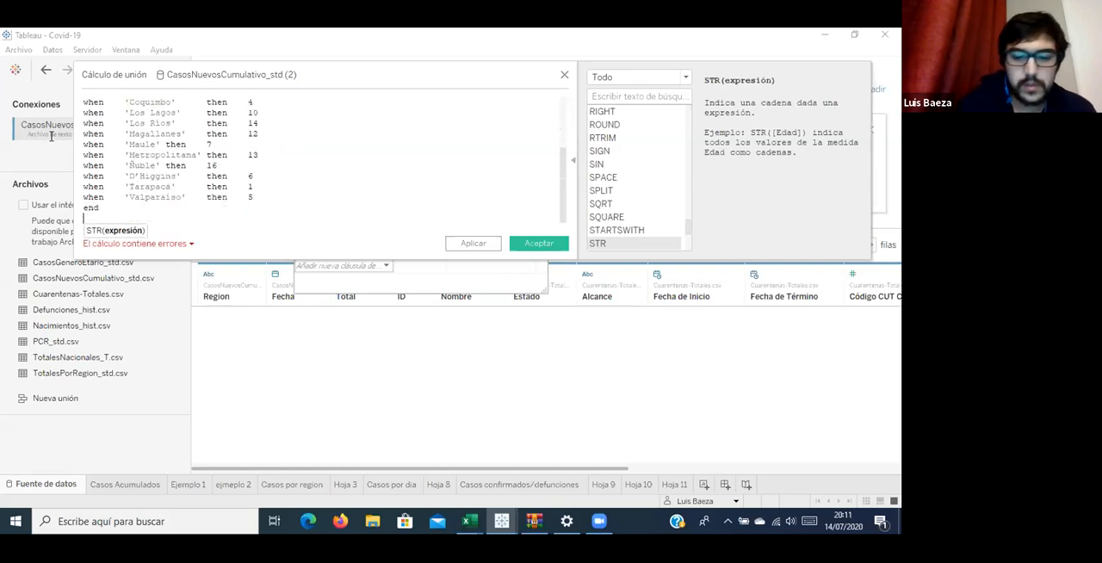
{"action": "type", "text": ")"}
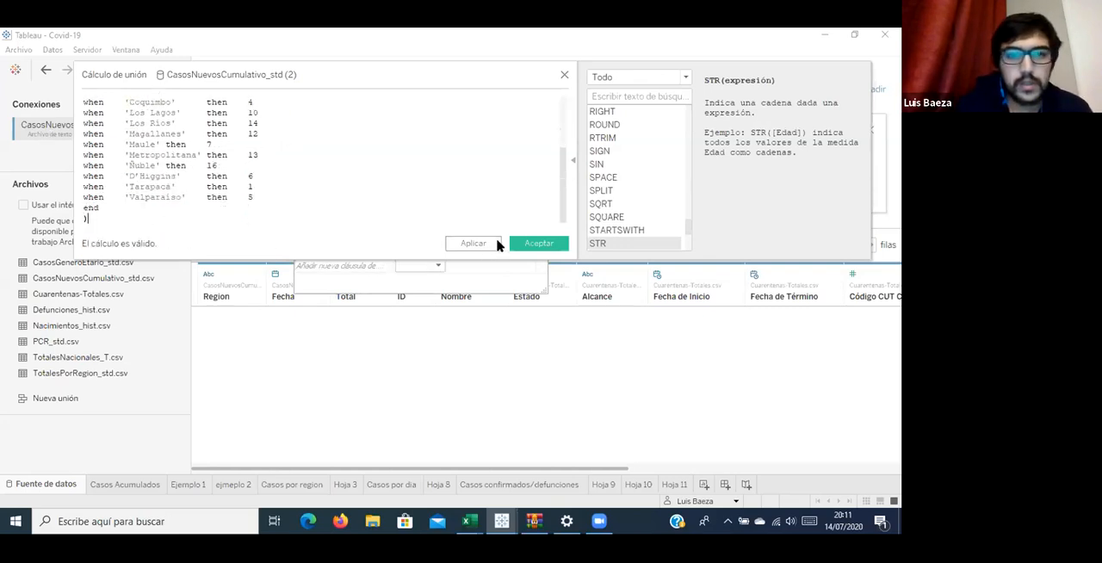
Apply and accept the STR-wrapped join calculation, and close the Cuarentenas-Totales.csv text settings and the join dialog.
{"action": "left_click", "coordinate": [479, 244]}
{"action": "left_click", "coordinate": [535, 244]}
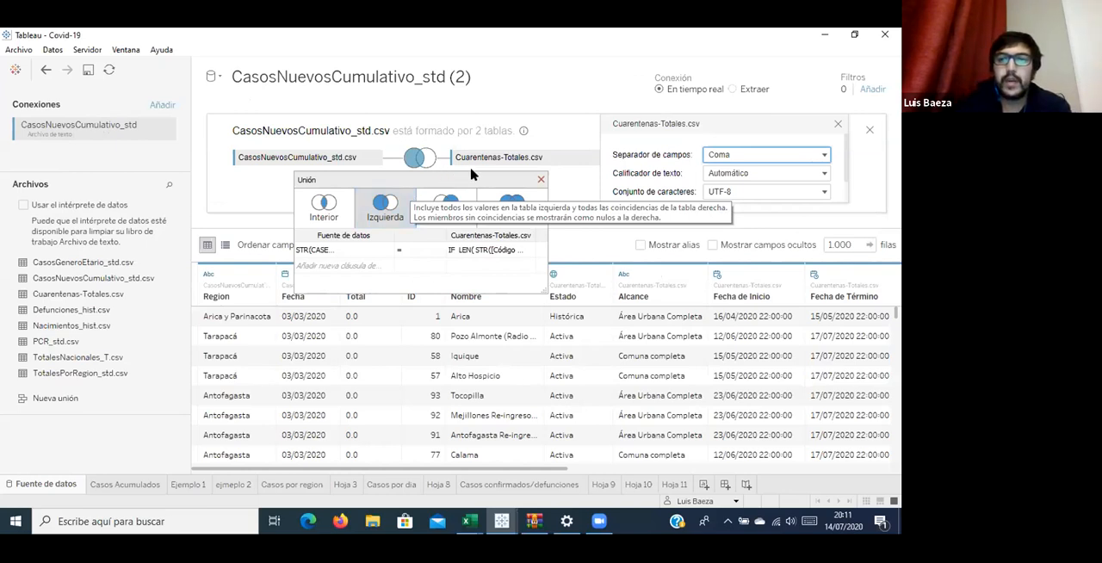
{"action": "left_click", "coordinate": [836, 123]}
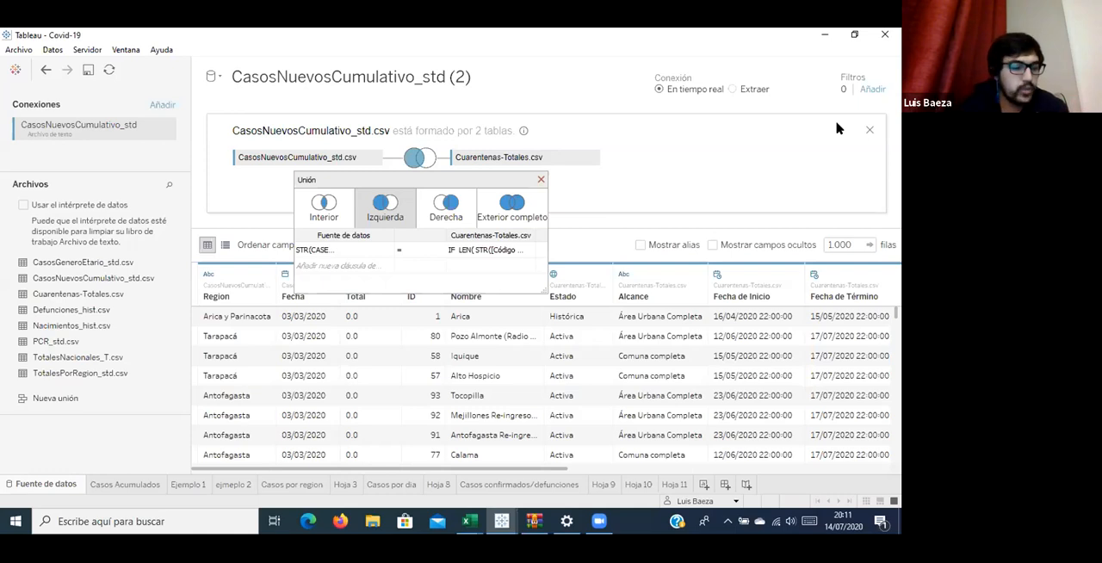
{"action": "left_click", "coordinate": [539, 180]}
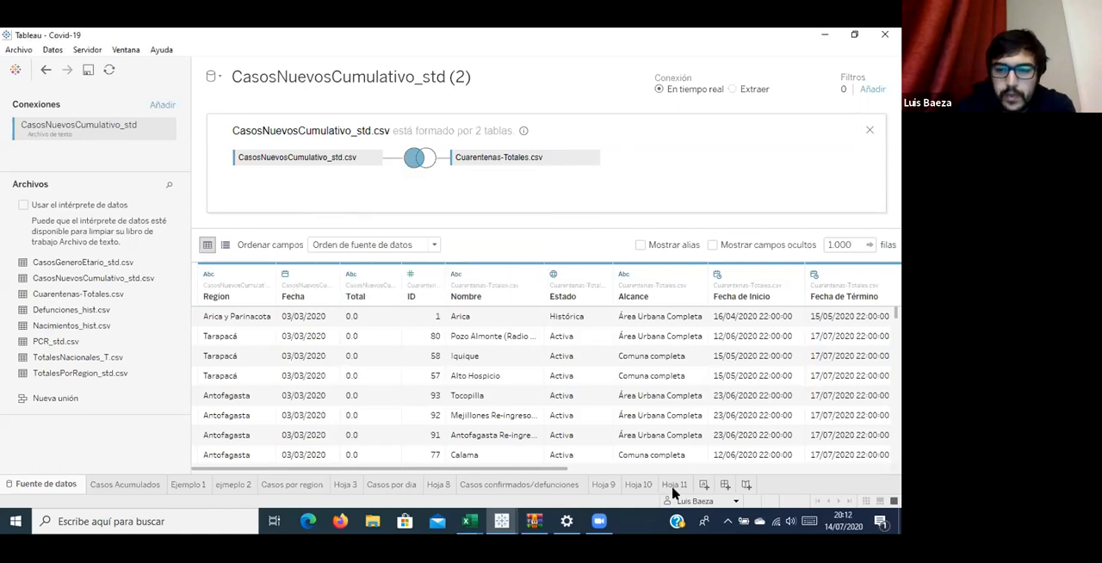
Open the empty sheet Hoja 10 and look over the fields of the joined CasosNuevosCumulativo_std (2) source.
{"action": "left_click", "coordinate": [674, 487]}
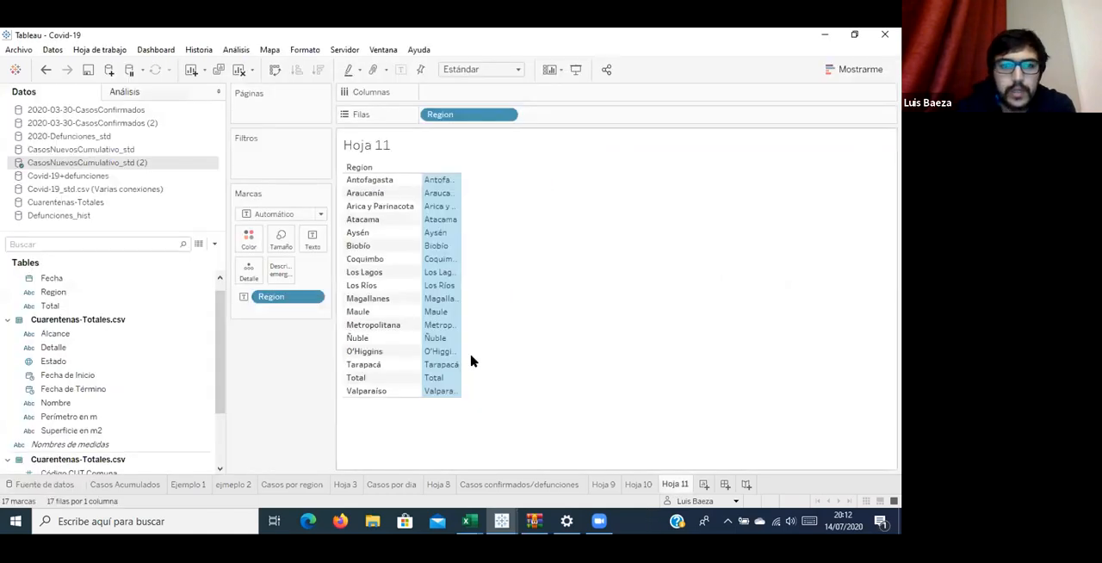
{"action": "left_click", "coordinate": [635, 485]}
{"action": "scroll", "coordinate": [94, 305], "scroll_direction": "up", "scroll_amount": 1}
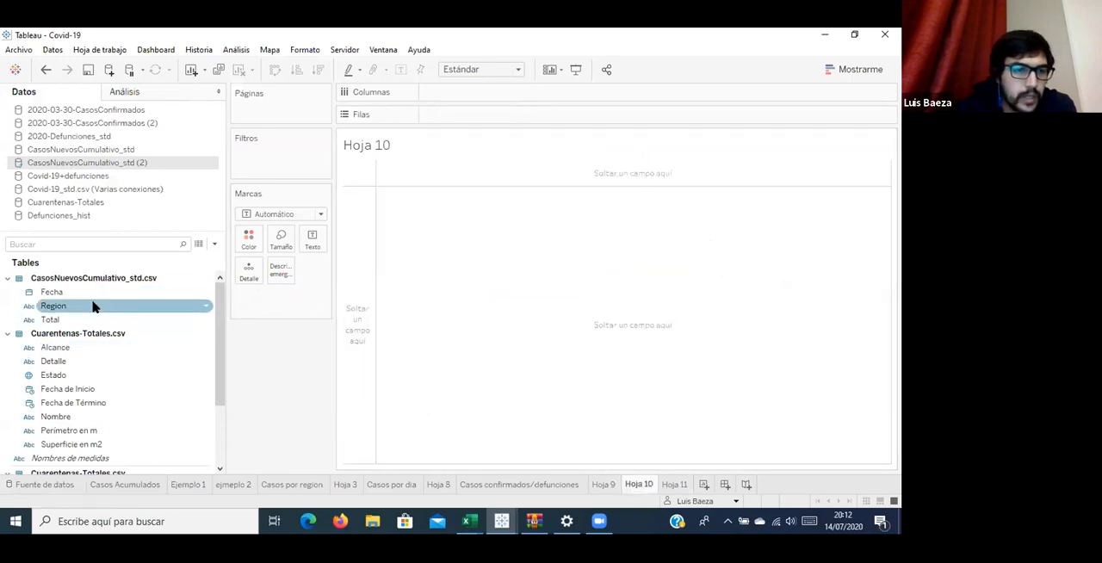
{"action": "left_click", "coordinate": [29, 293]}
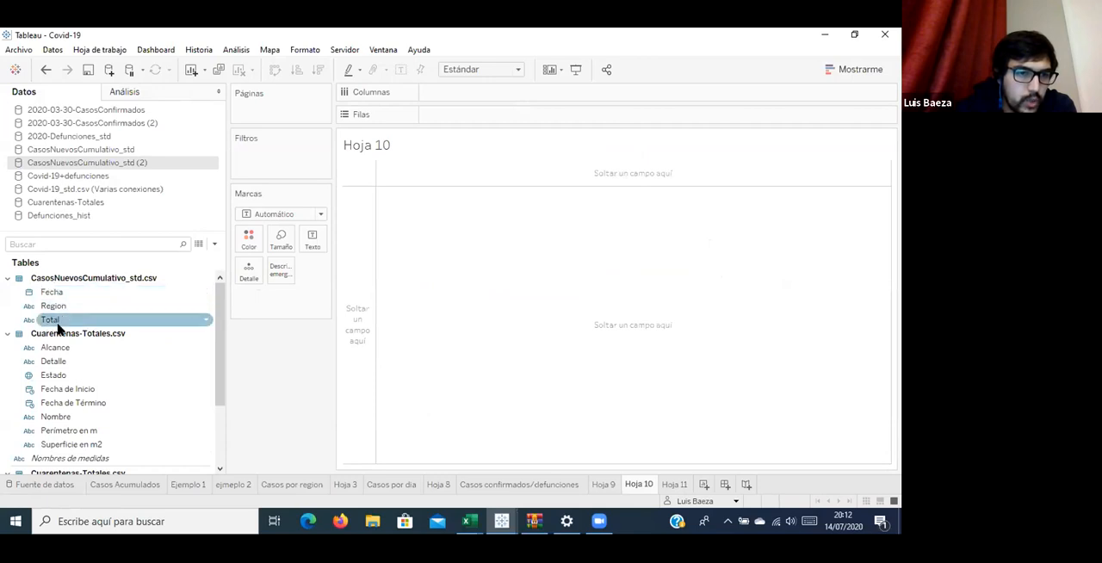
{"action": "scroll", "coordinate": [63, 353], "scroll_direction": "down", "scroll_amount": 1}
{"action": "scroll", "coordinate": [62, 358], "scroll_direction": "up", "scroll_amount": 1}
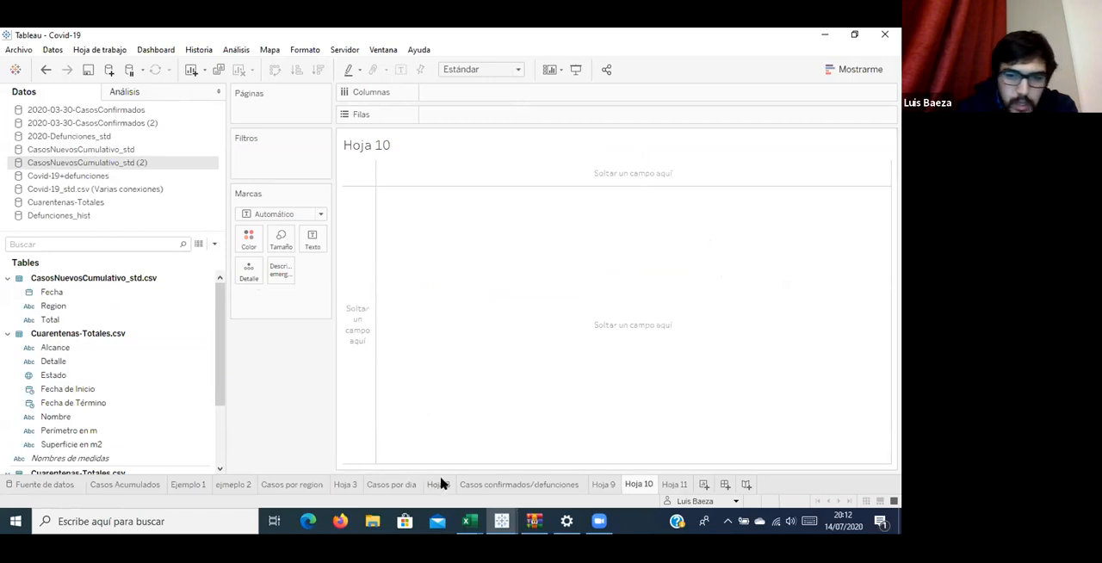
Switch to the UDD-Movilidad Region de Antofagasta workbook, search its fields for "sat", and inspect the sat-san calculation without changing it.
{"action": "mouse_move", "coordinate": [497, 519]}
{"action": "left_click", "coordinate": [564, 485]}
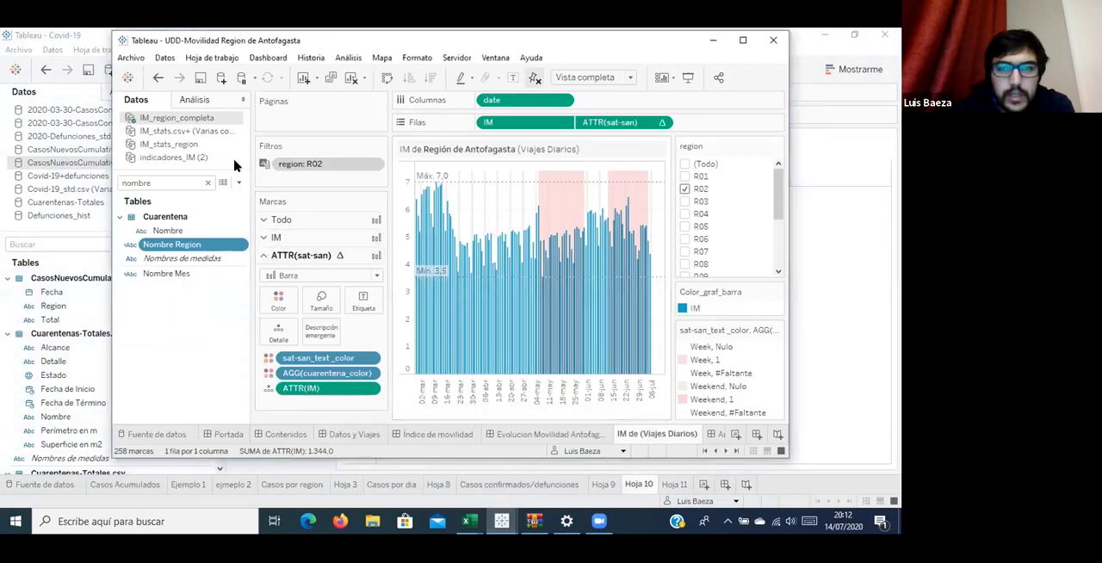
{"action": "left_click", "coordinate": [179, 184]}
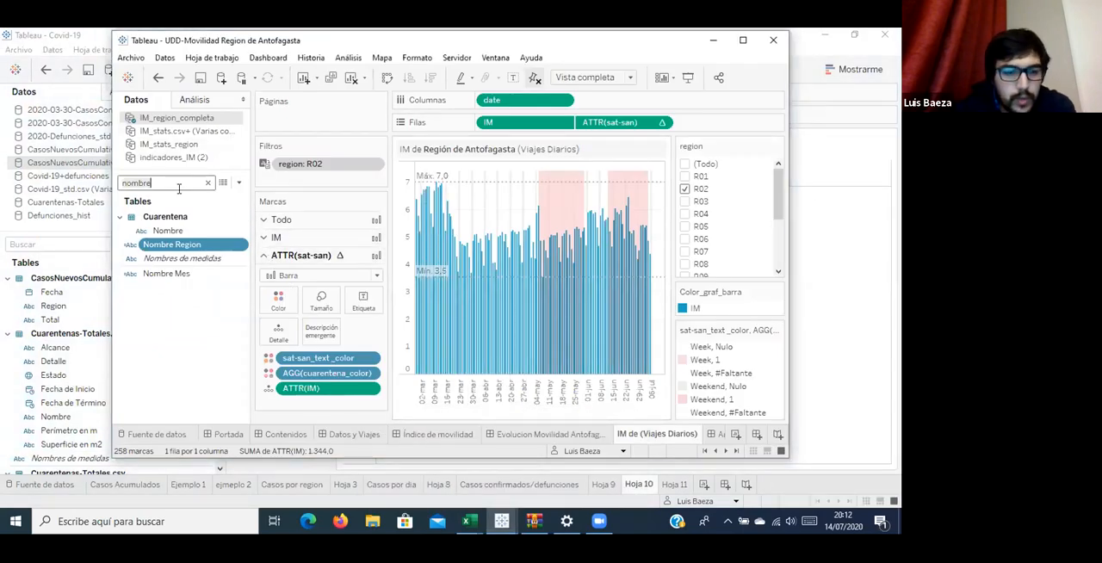
{"action": "key", "text": "ctrl+a"}
{"action": "type", "text": "sat"}
{"action": "right_click", "coordinate": [172, 233]}
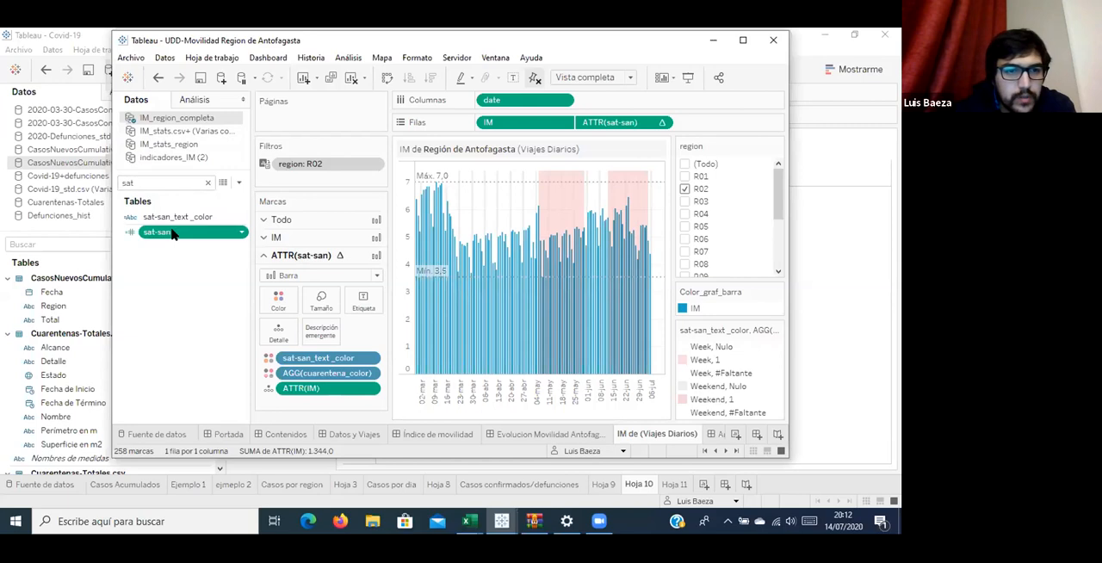
{"action": "left_click", "coordinate": [247, 300]}
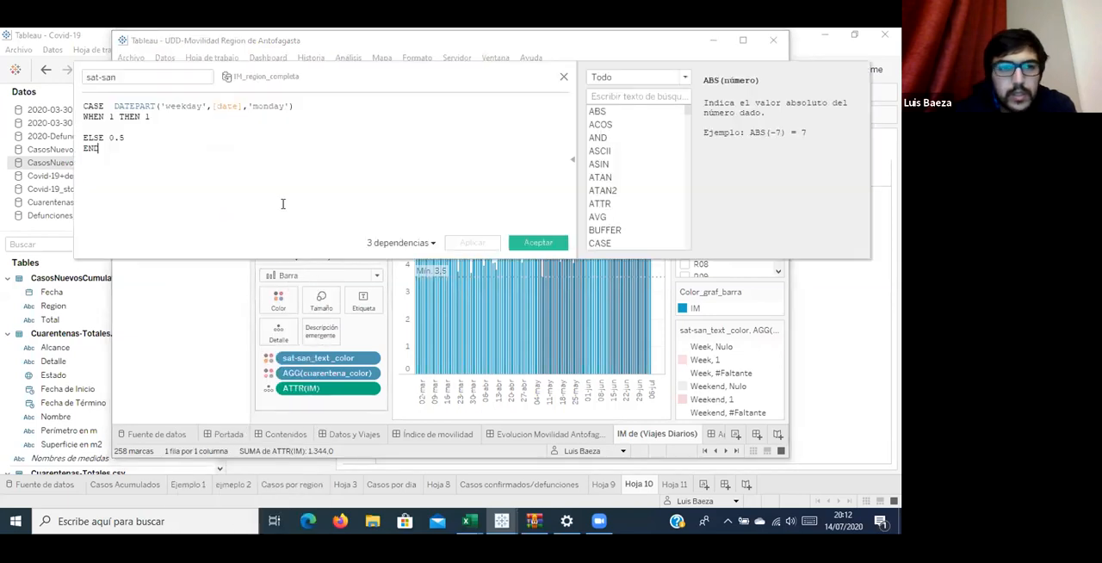
{"action": "key", "text": "ctrl+a"}
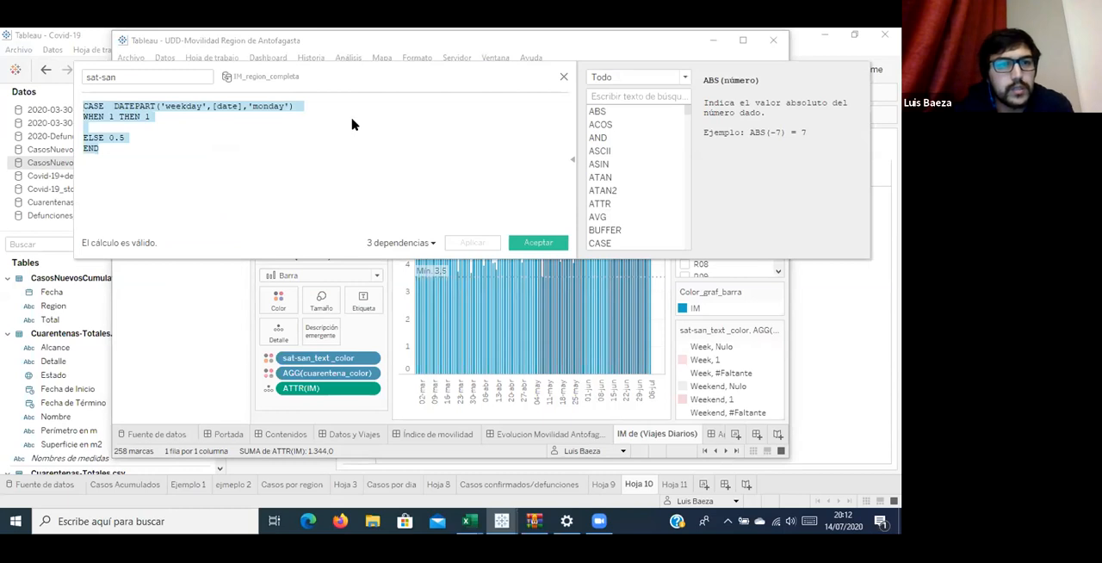
{"action": "left_click", "coordinate": [564, 76]}
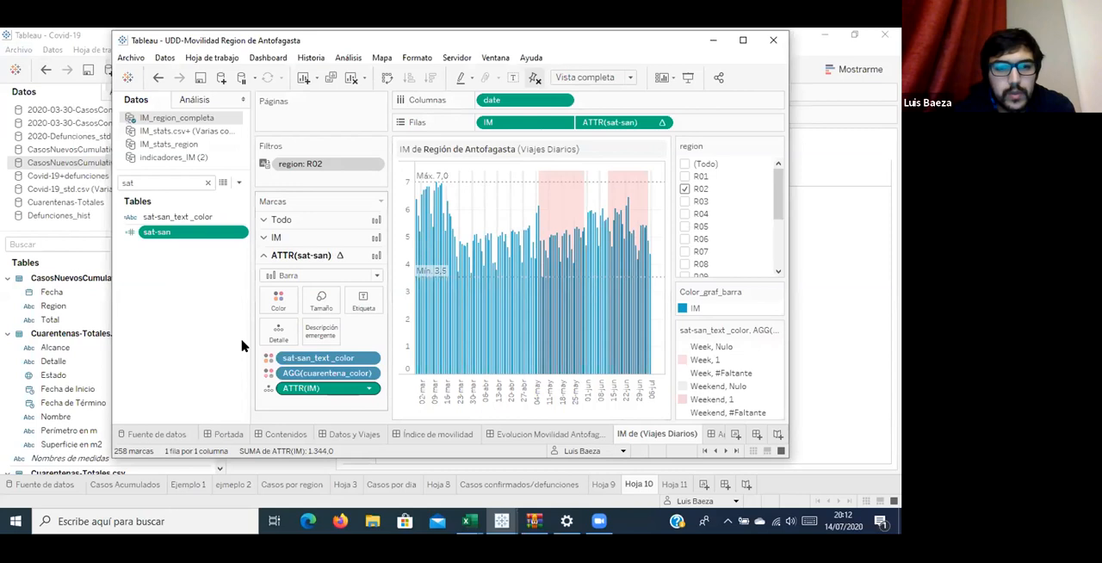
Search the mobility workbook's fields for "cuare" and view the formula of the Cuarentena calculated field.
{"action": "double_click", "coordinate": [158, 179]}
{"action": "type", "text": "cua"}
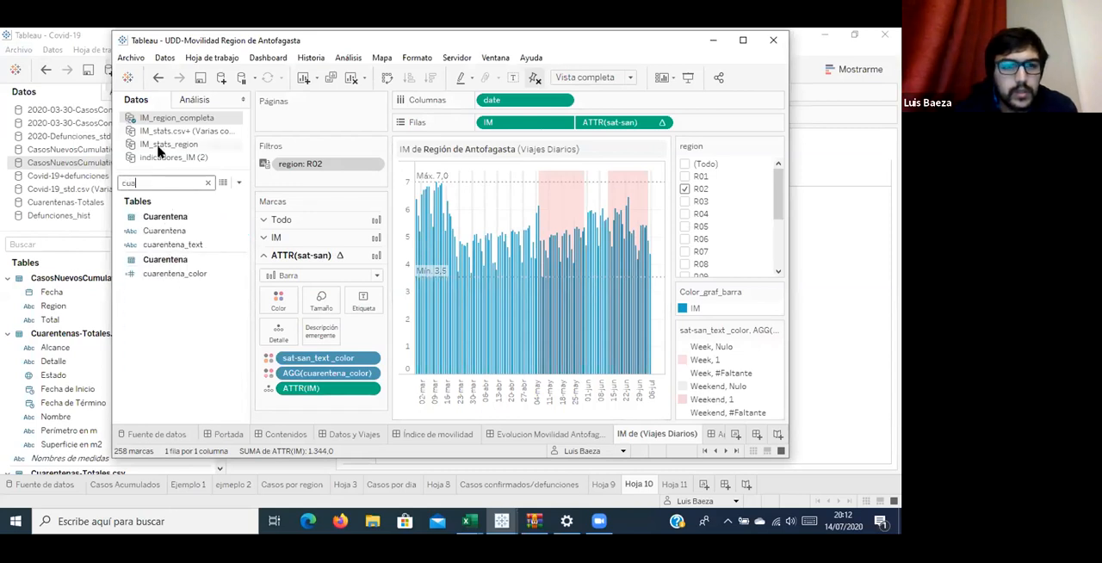
{"action": "type", "text": "re"}
{"action": "left_click", "coordinate": [205, 230]}
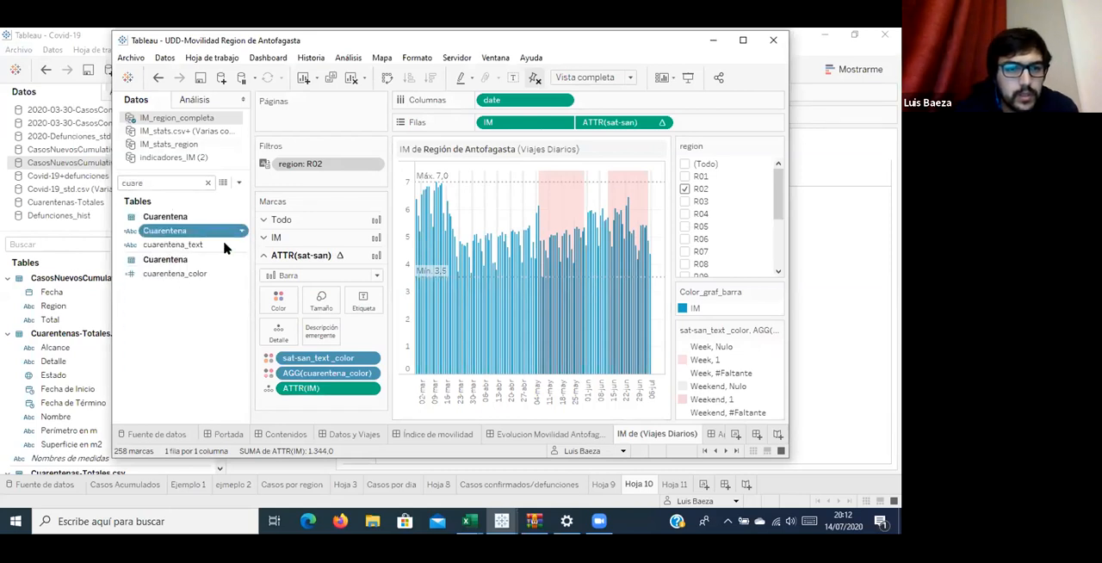
{"action": "right_click", "coordinate": [222, 232]}
{"action": "left_click", "coordinate": [253, 107]}
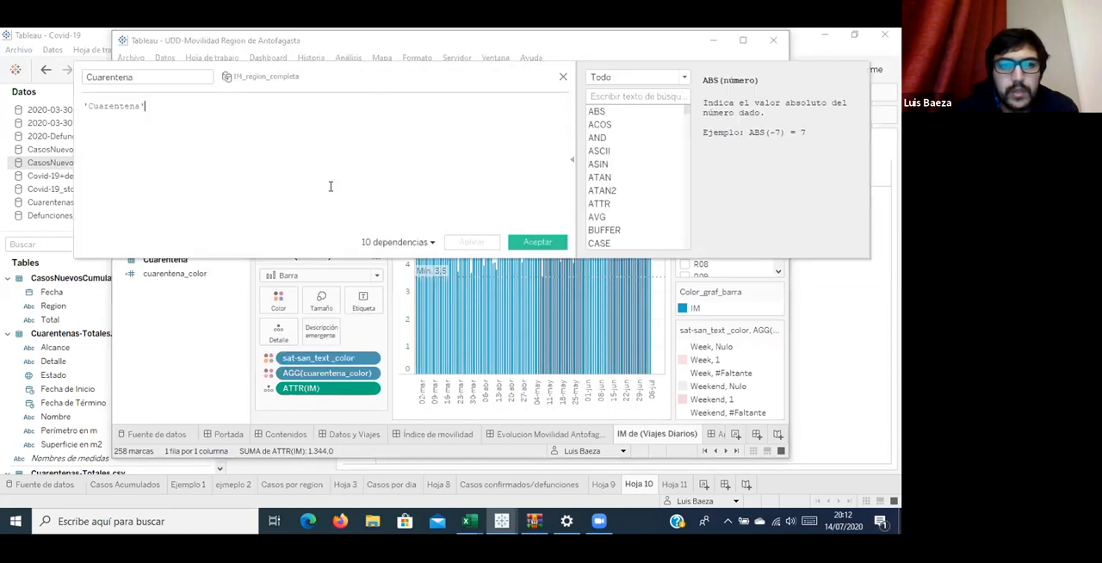
{"action": "left_click", "coordinate": [329, 174]}
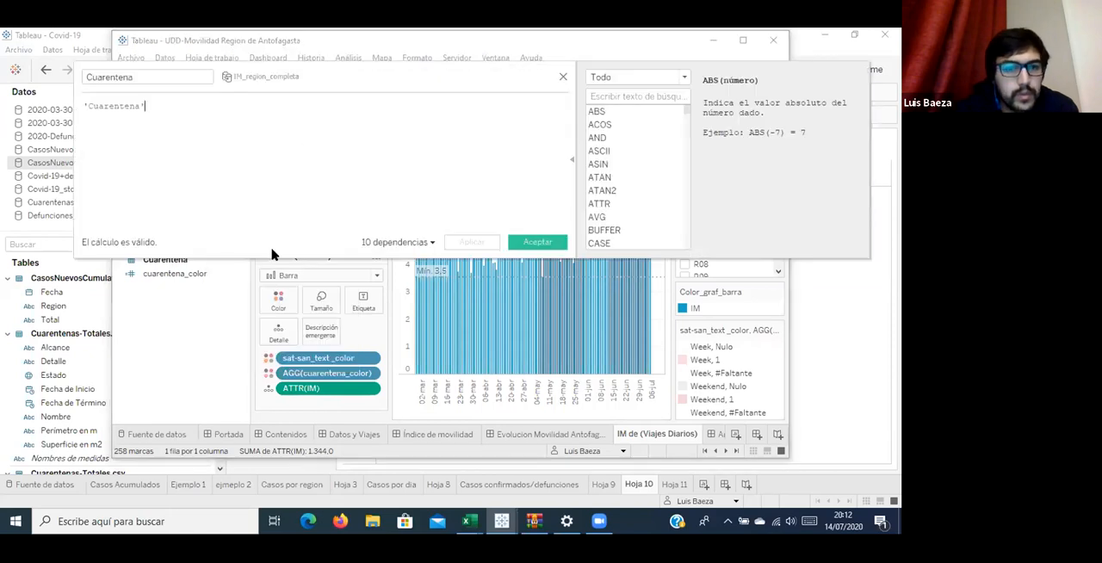
{"action": "left_click", "coordinate": [563, 78]}
Open the cuarentena_text calculated field and copy its formula comparing [date] with the quarantine start and end dates.
{"action": "left_click", "coordinate": [216, 244]}
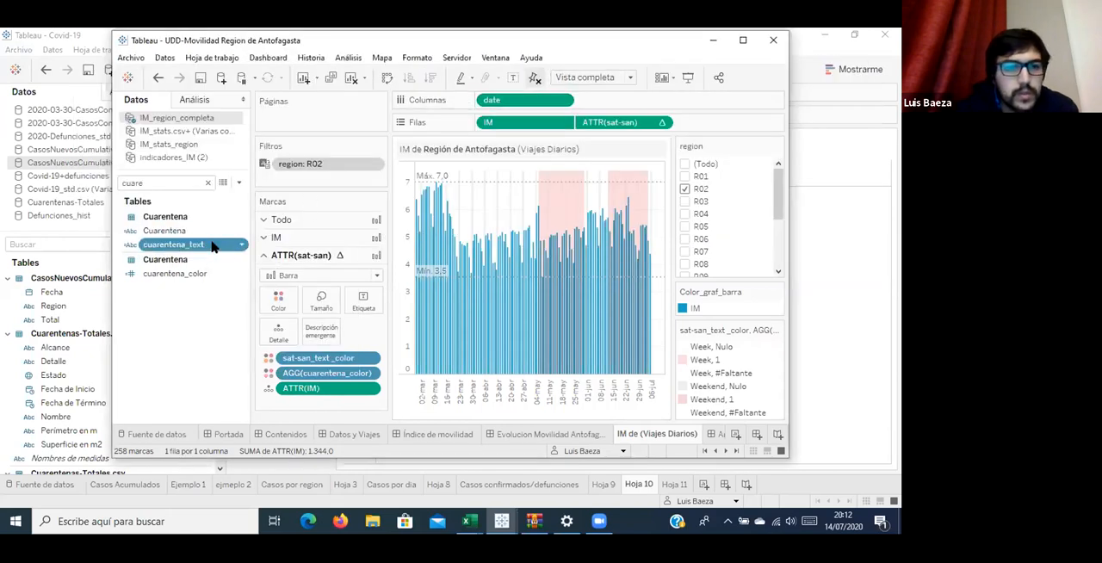
{"action": "right_click", "coordinate": [216, 245]}
{"action": "left_click", "coordinate": [248, 107]}
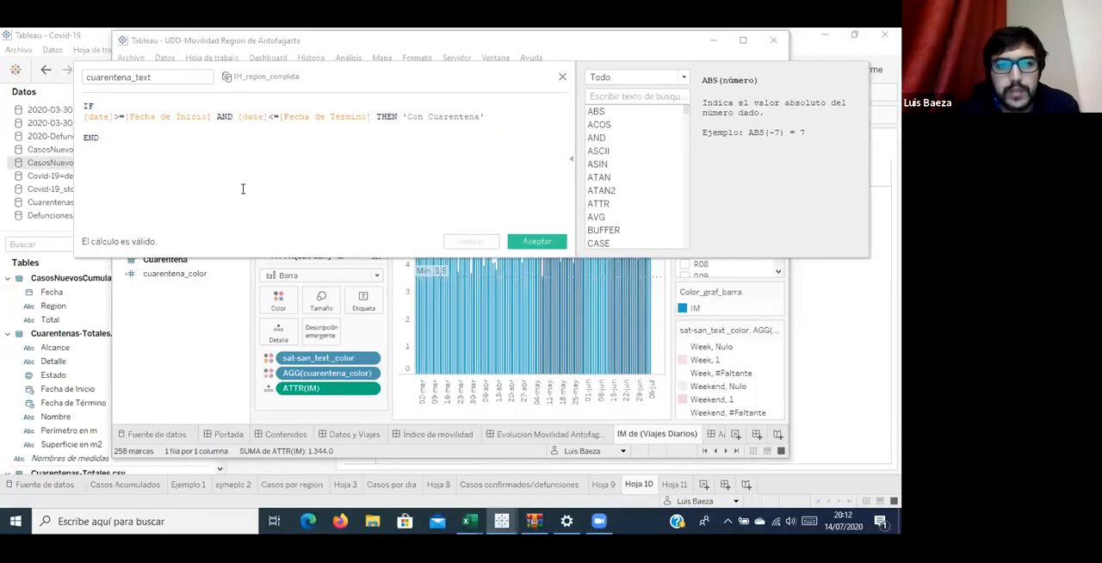
Switch to the Covid-19 workbook, create a calculated field named Cuarentena, and paste the copied cuarentena_text formula into it.
{"action": "left_click", "coordinate": [49, 33]}
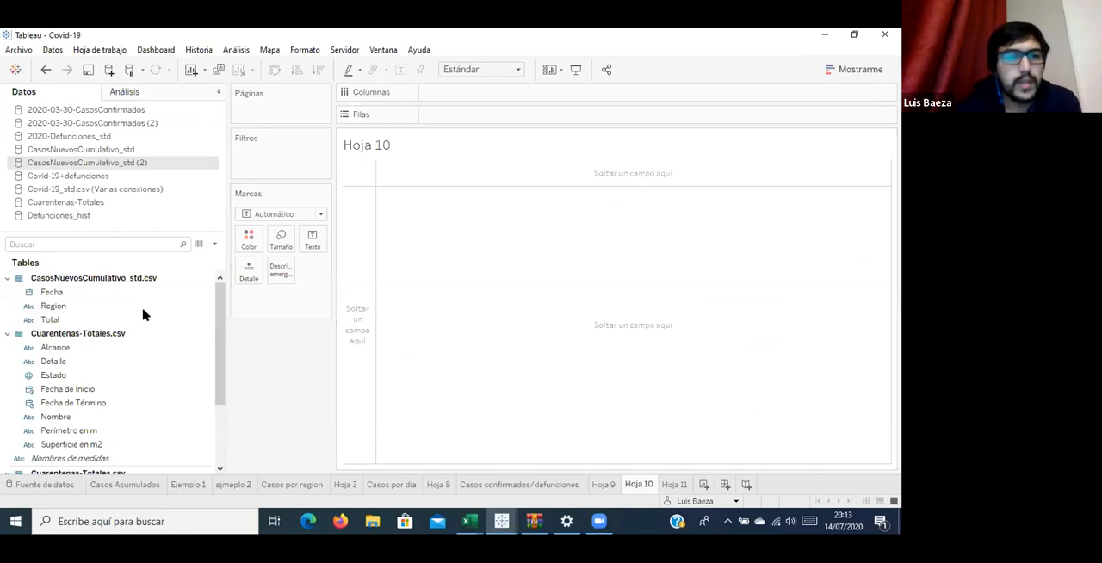
{"action": "left_click", "coordinate": [215, 246]}
{"action": "left_click", "coordinate": [174, 257]}
{"action": "type", "text": "Cuarentena"}
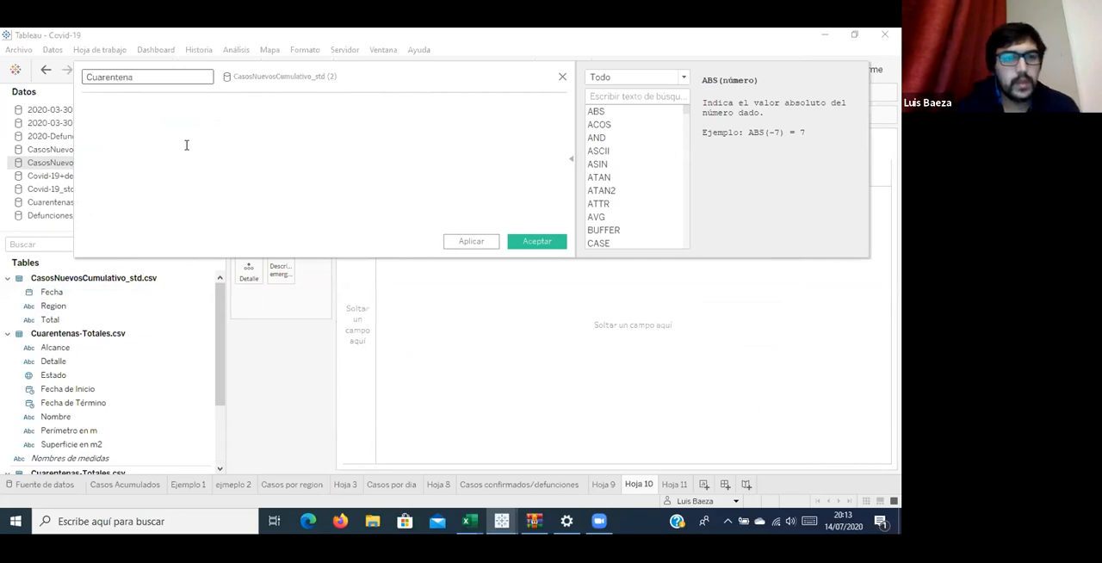
{"action": "left_click", "coordinate": [186, 145]}
{"action": "type", "text": "IF [date]>=[Fecha de Inicio] AND [date]<=[Fecha de Término] THEN 'Con Cuarentena'  END"}
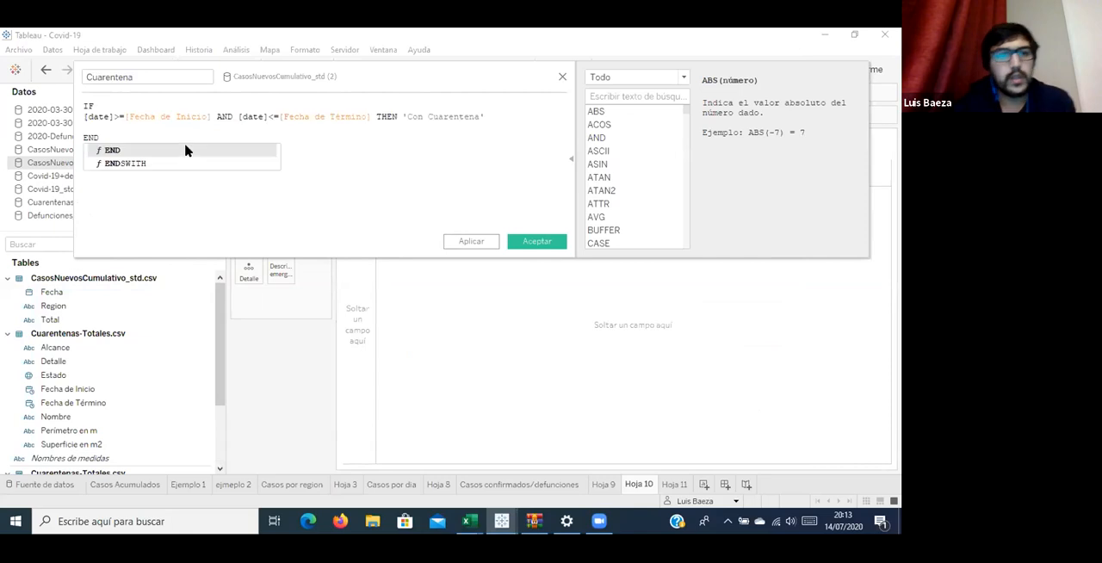
Select the first [date] reference in the Cuarentena formula and move the editor aside to check the source's field list.
{"action": "left_click", "coordinate": [122, 114]}
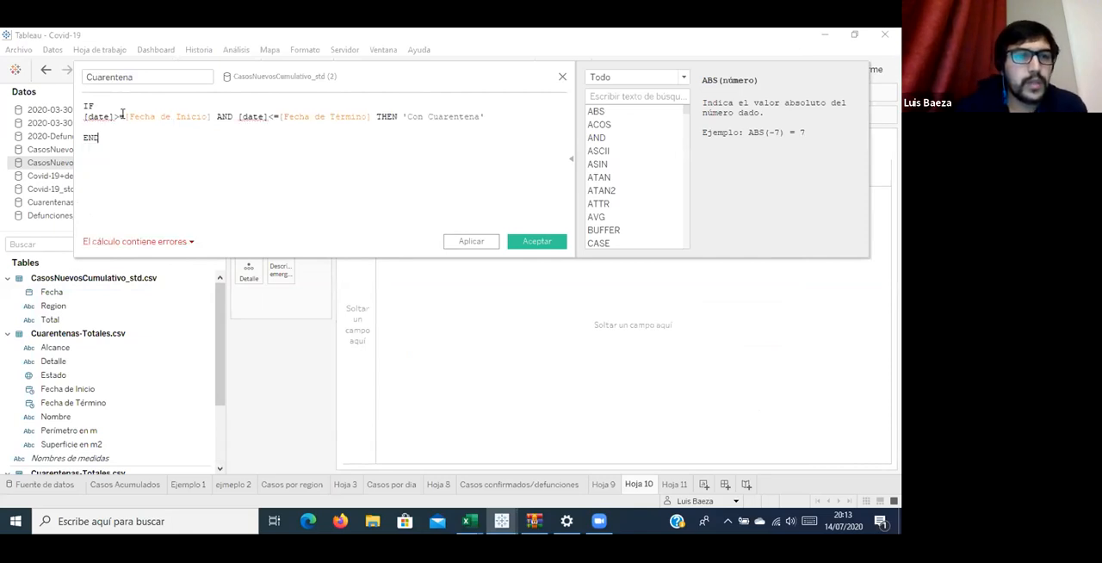
{"action": "double_click", "coordinate": [104, 115]}
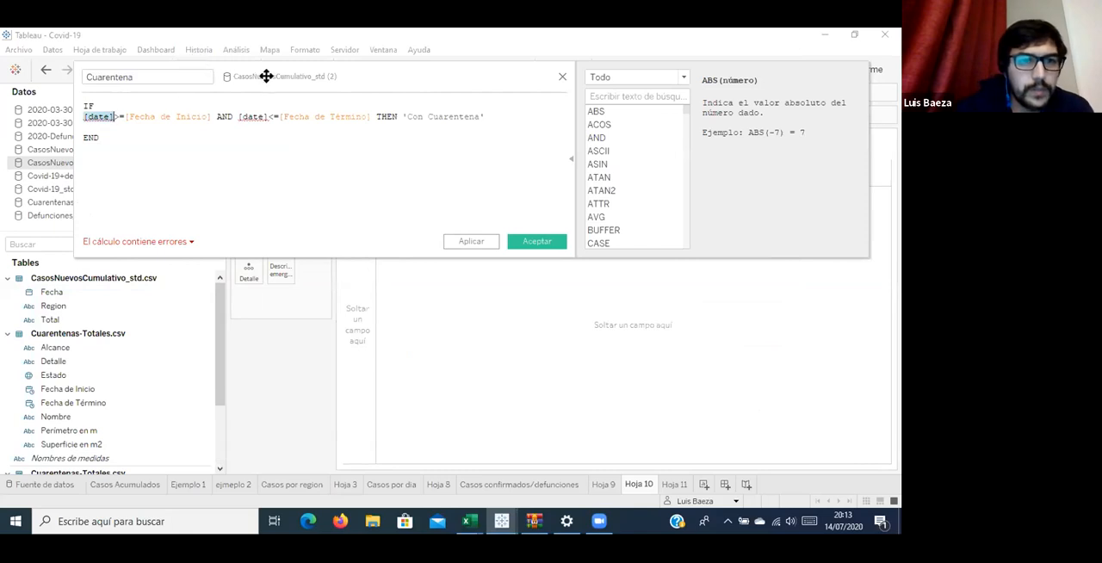
{"action": "left_click_drag", "start_coordinate": [290, 94], "coordinate": [359, 167]}
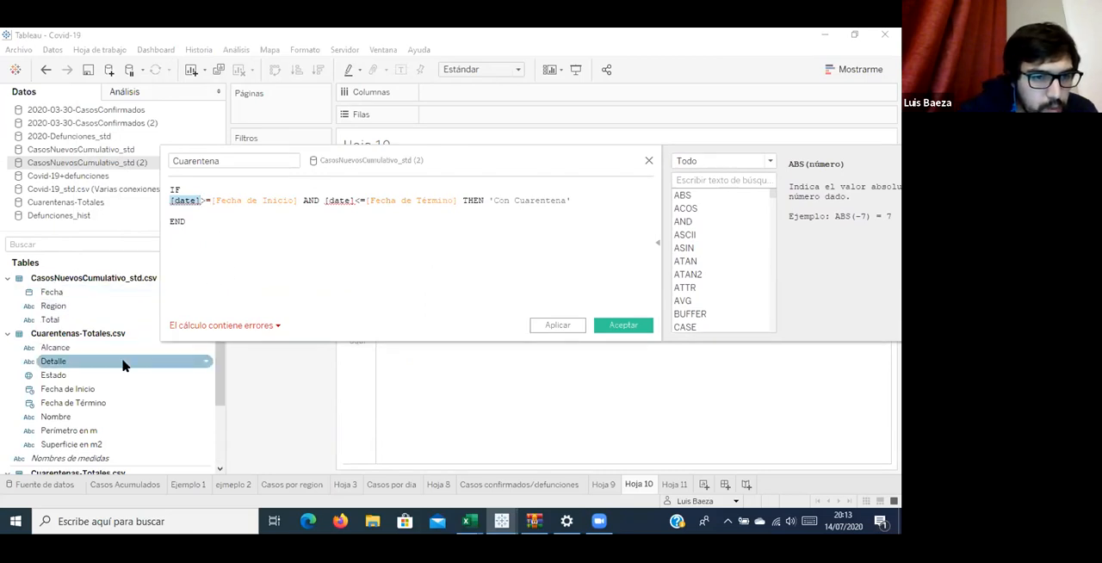
{"action": "scroll", "coordinate": [123, 365], "scroll_direction": "down", "scroll_amount": 1}
{"action": "scroll", "coordinate": [125, 369], "scroll_direction": "down", "scroll_amount": 1}
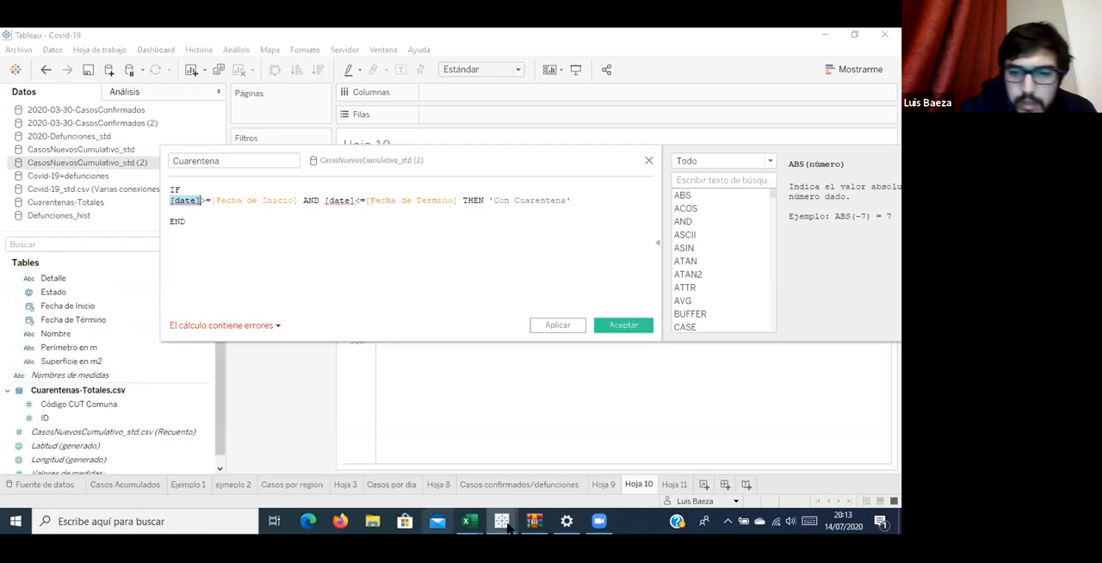
Compare with the cuarentena_text formula in the mobility workbook, and search the Covid-19 source's fields for "dat".
{"action": "mouse_move", "coordinate": [503, 522]}
{"action": "left_click", "coordinate": [546, 476]}
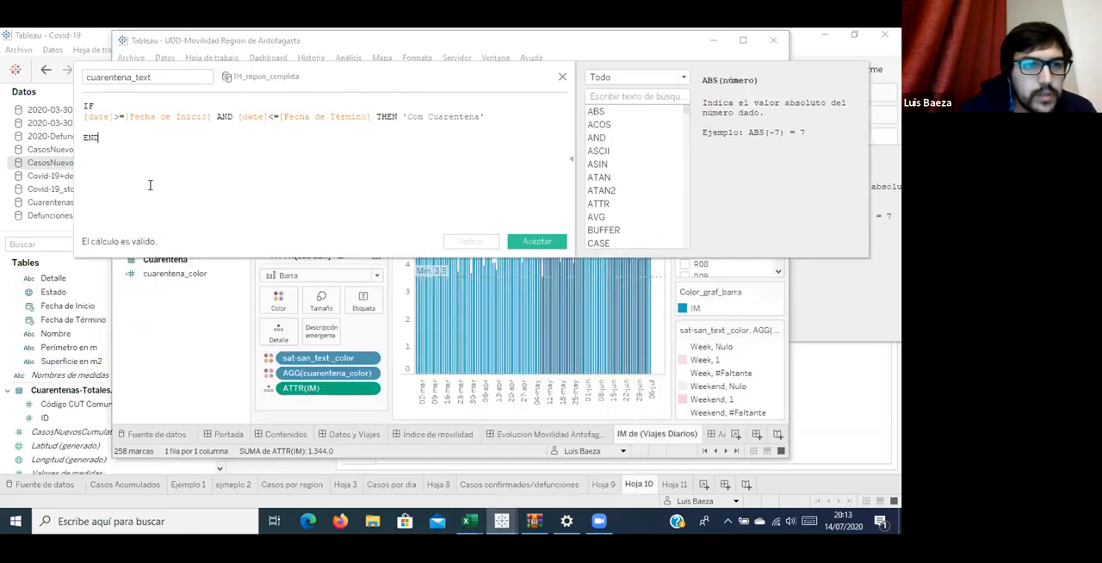
{"action": "left_click", "coordinate": [38, 239]}
{"action": "type", "text": "dat"}
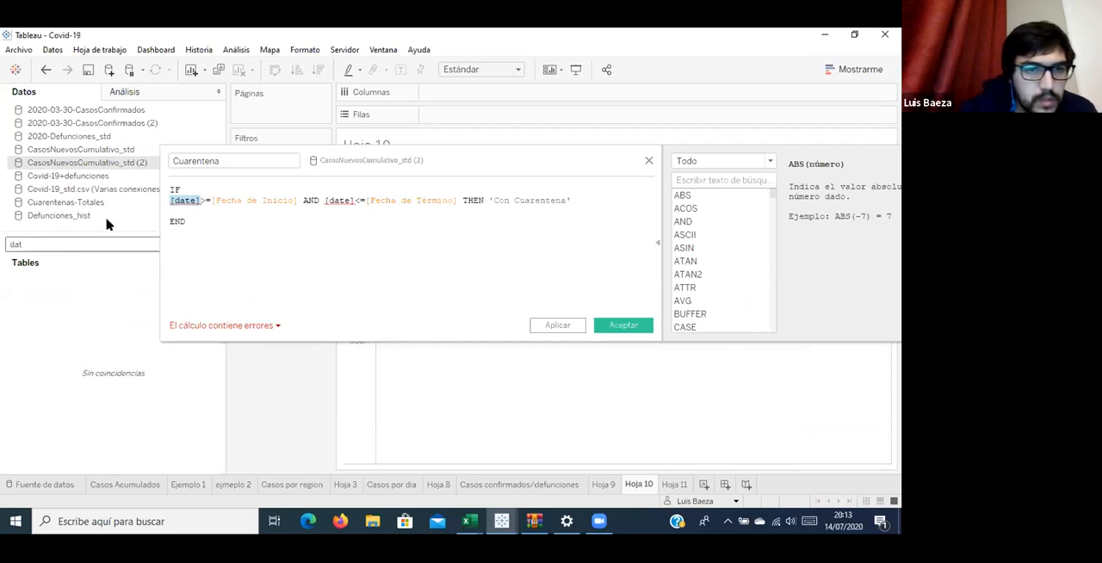
Return to the mobility workbook, move the cuarentena_text editor out of the way, and search its fields for "date".
{"action": "left_click", "coordinate": [502, 521]}
{"action": "left_click", "coordinate": [573, 466]}
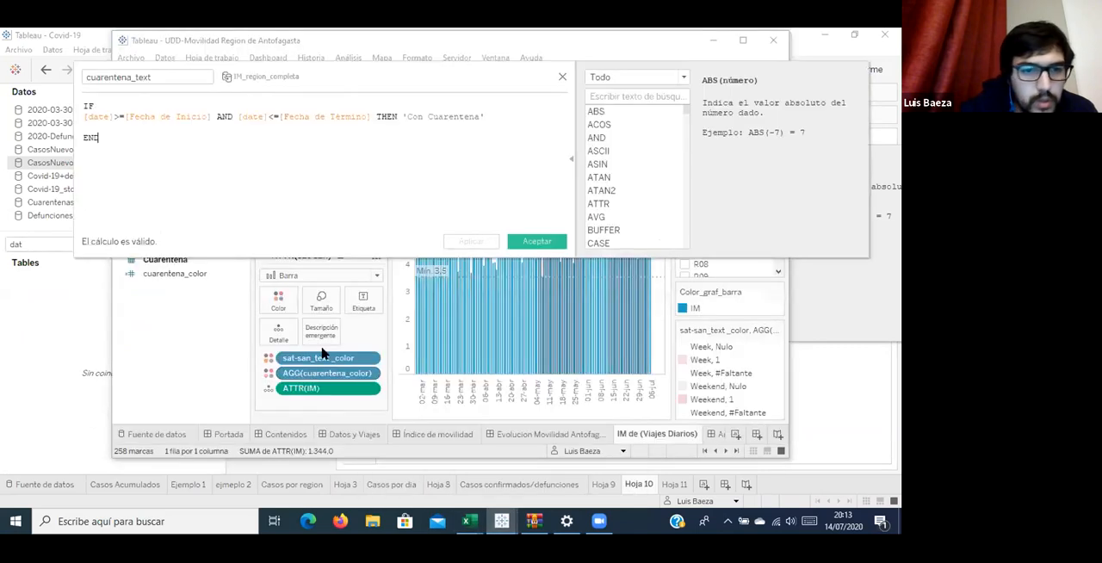
{"action": "left_click", "coordinate": [283, 56]}
{"action": "left_click_drag", "start_coordinate": [396, 323], "coordinate": [352, 295]}
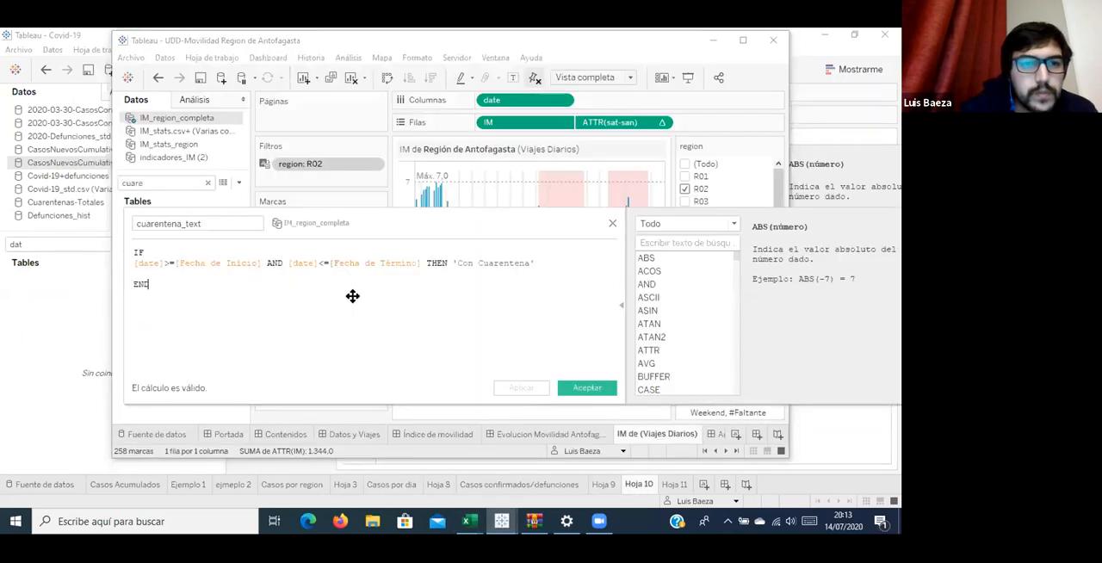
{"action": "left_click", "coordinate": [163, 181]}
{"action": "type", "text": "date"}
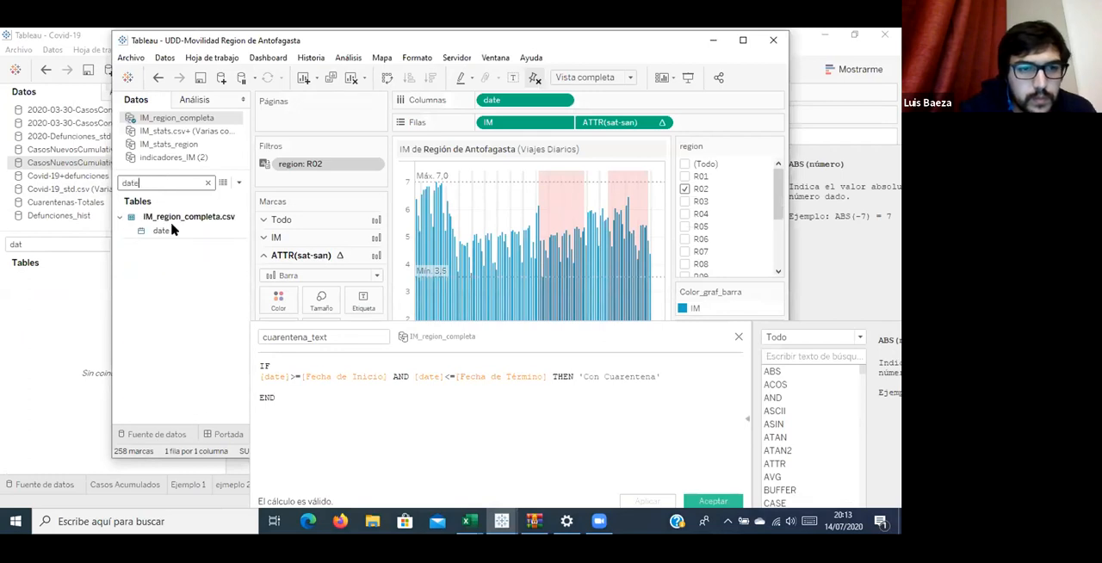
Return to the Covid-19 workbook, clear the field search, and replace the first [date] in the Cuarentena formula with [Fecha].
{"action": "left_click", "coordinate": [172, 229]}
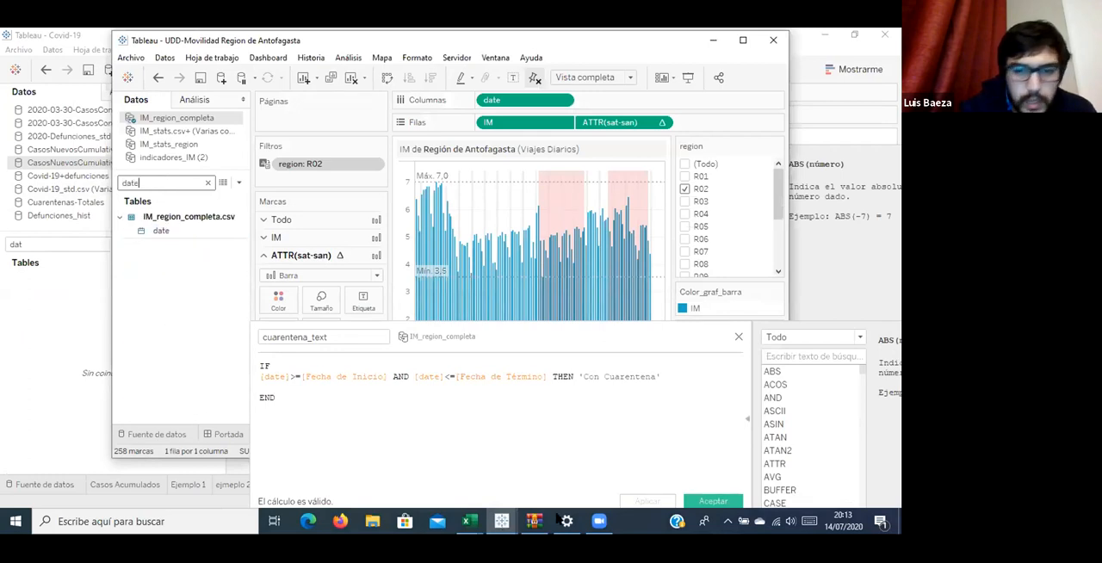
{"action": "left_click", "coordinate": [501, 521]}
{"action": "left_click", "coordinate": [385, 437]}
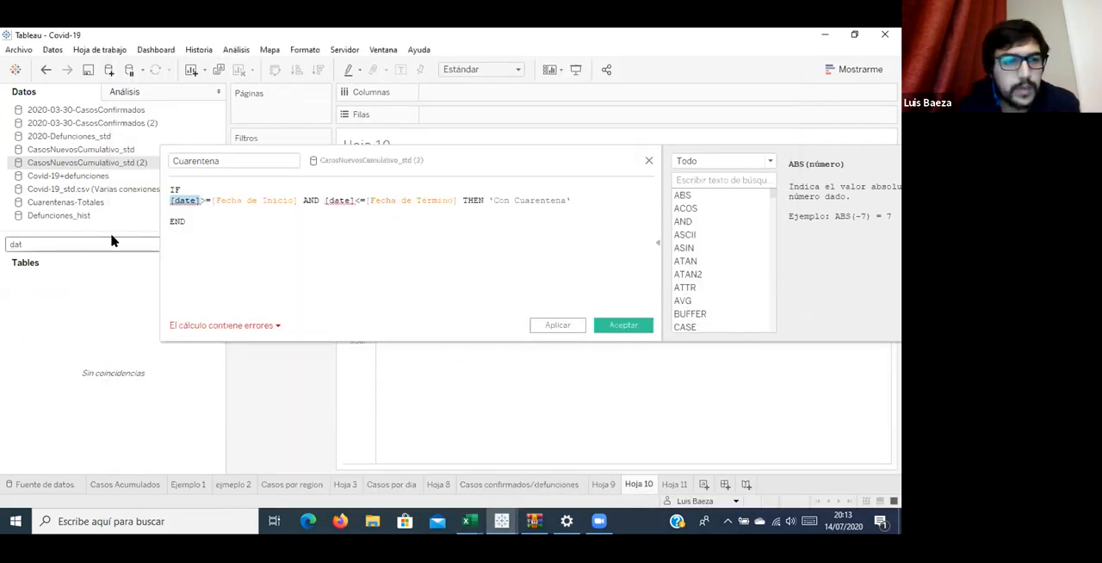
{"action": "key", "text": "BackSpace"}
{"action": "key", "text": "BackSpace"}
{"action": "left_click", "coordinate": [86, 333]}
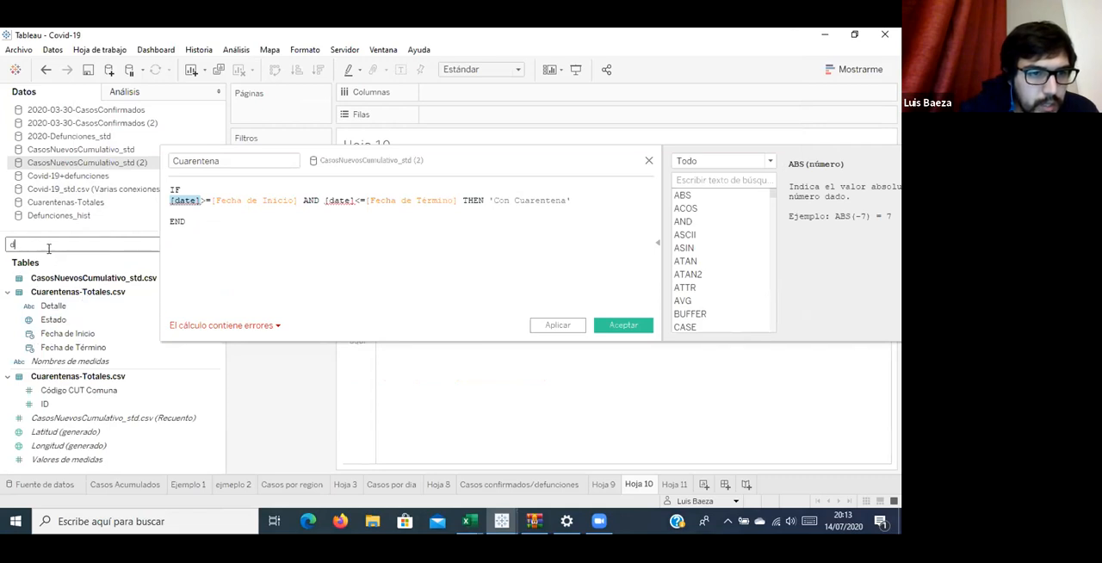
{"action": "key", "text": "BackSpace"}
{"action": "left_click_drag", "start_coordinate": [47, 292], "coordinate": [232, 199]}
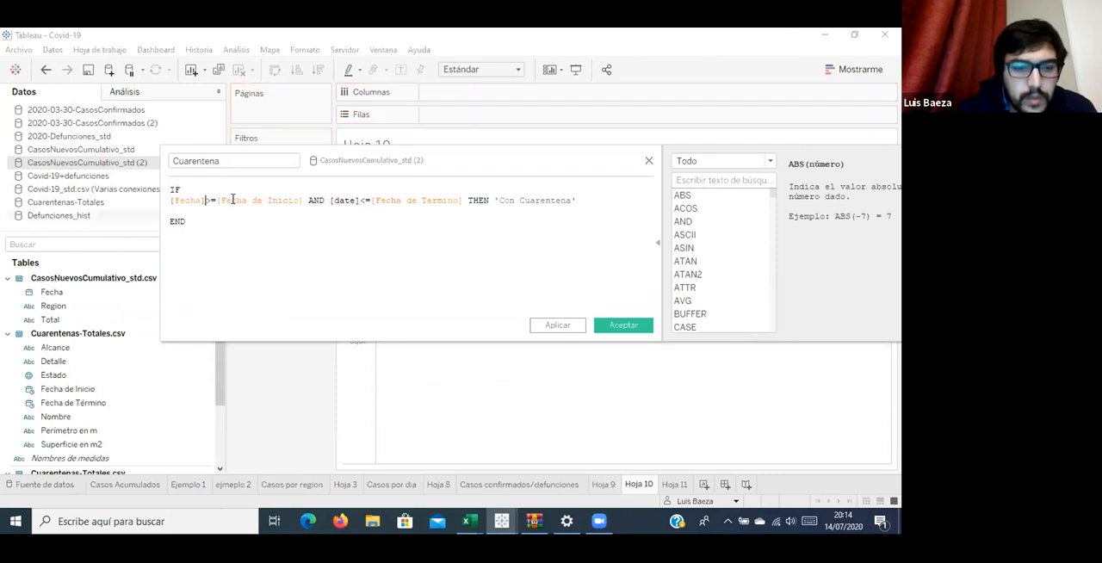
Replace the second [date] in the Cuarentena formula with [Fecha] and accept the calculated field.
{"action": "double_click", "coordinate": [339, 197]}
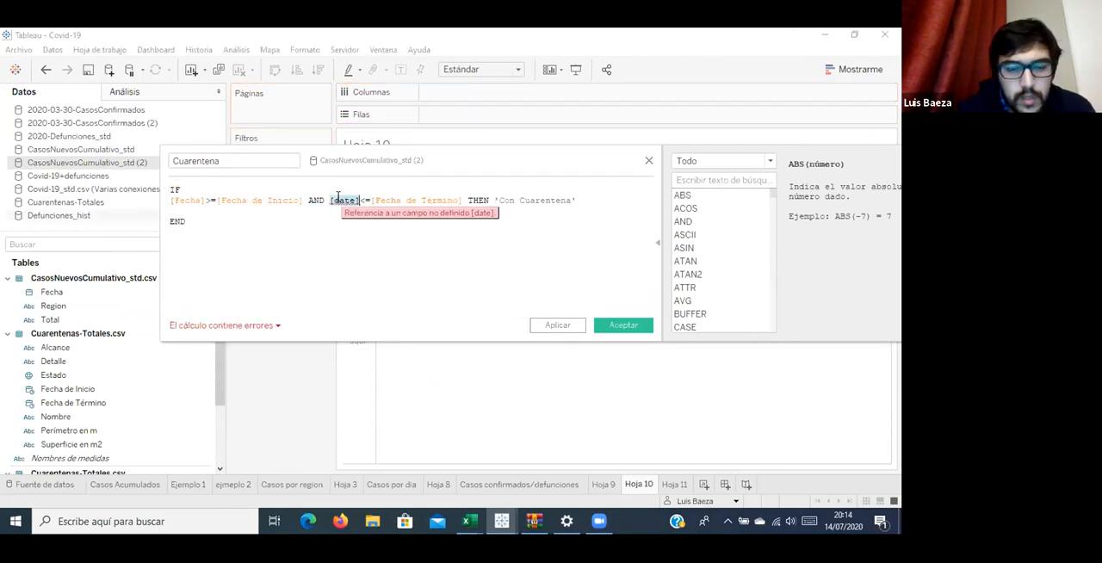
{"action": "type", "text": "frc"}
{"action": "key", "text": "BackSpace"}
{"action": "key", "text": "BackSpace"}
{"action": "type", "text": "e"}
{"action": "key", "text": "Return"}
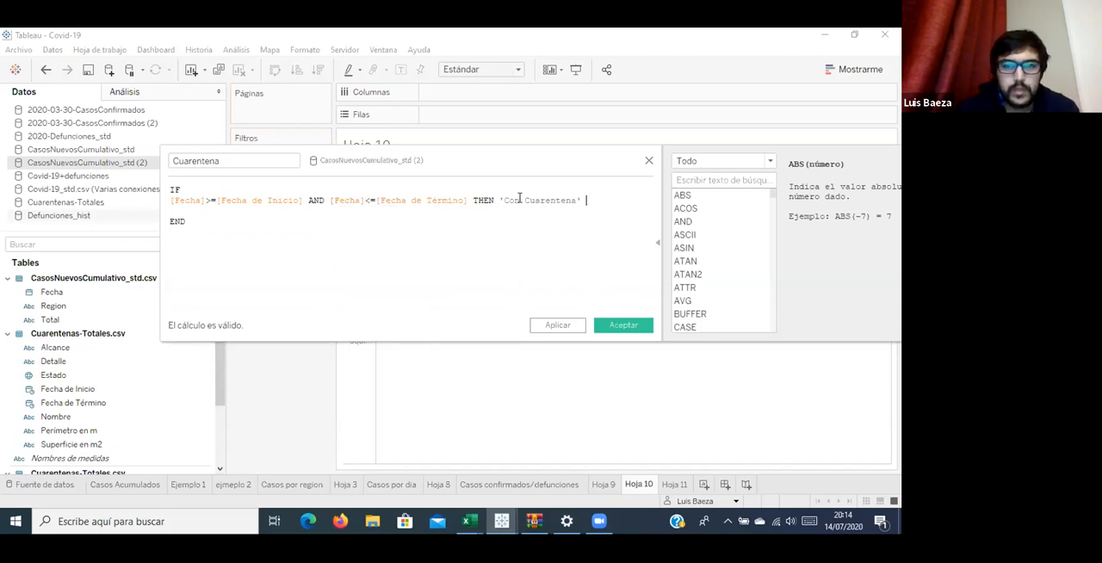
{"action": "left_click_drag", "start_coordinate": [586, 199], "coordinate": [499, 200]}
{"action": "left_click", "coordinate": [613, 325]}
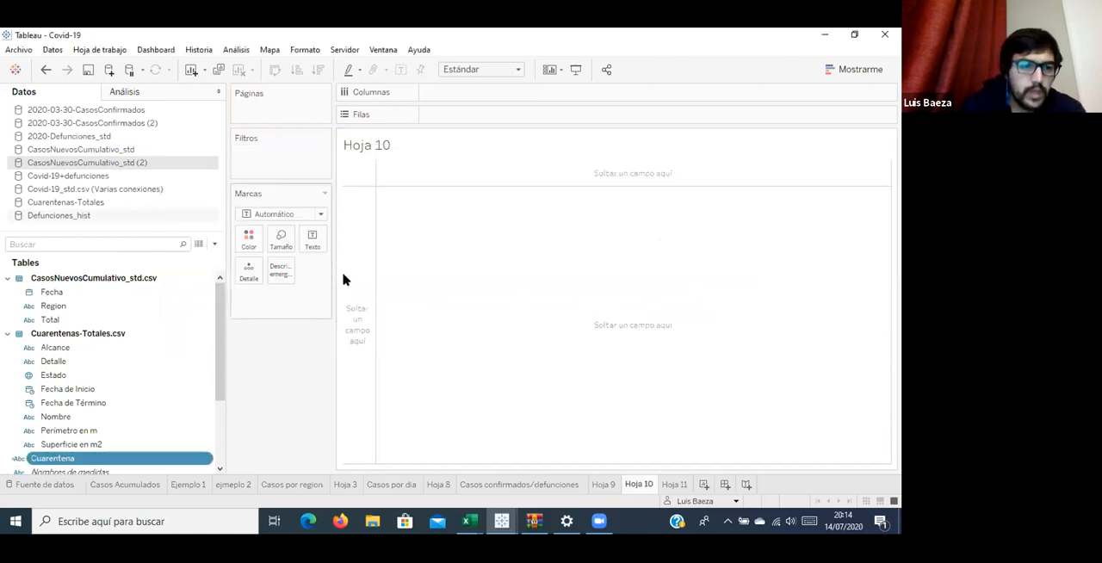
Place Fecha in Columns on Hoja 10 and collapse the dimension fields of Cuarentenas-Totales.csv.
{"action": "left_click_drag", "start_coordinate": [72, 294], "coordinate": [526, 101]}
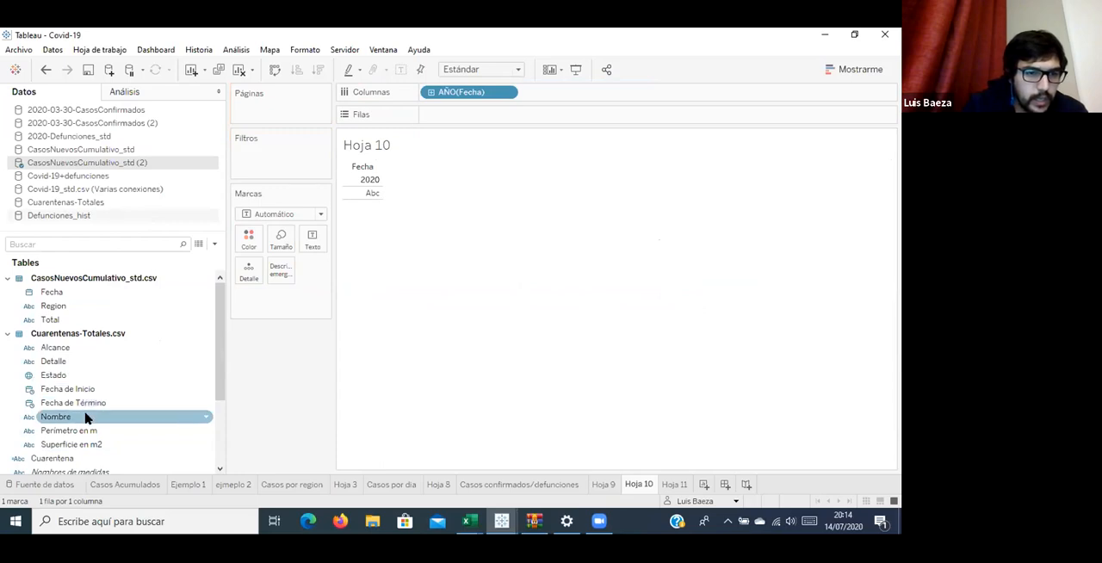
{"action": "scroll", "coordinate": [81, 361], "scroll_direction": "down", "scroll_amount": 3}
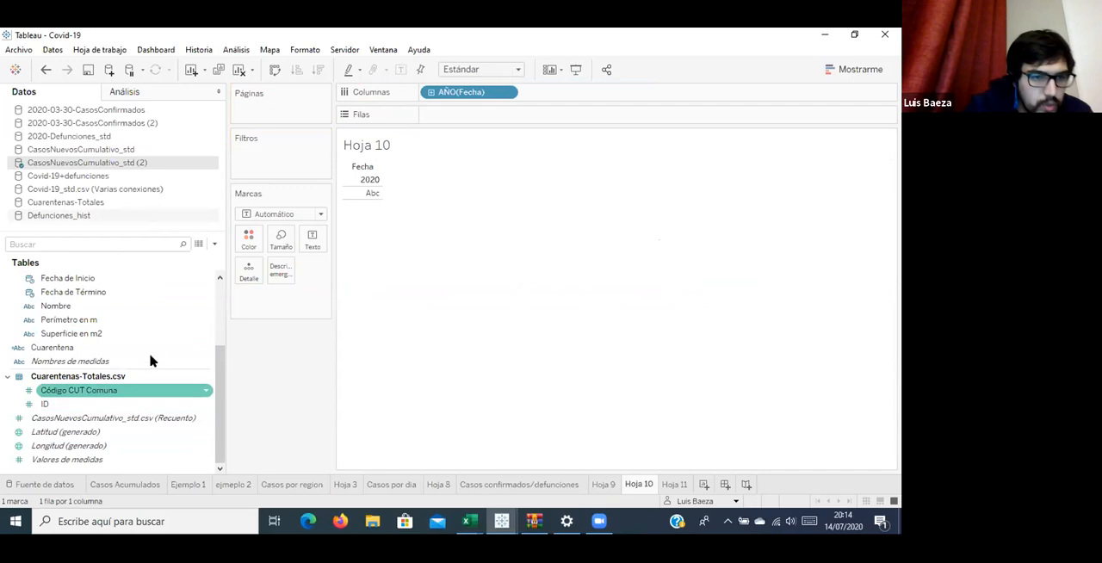
{"action": "scroll", "coordinate": [174, 382], "scroll_direction": "up", "scroll_amount": 3}
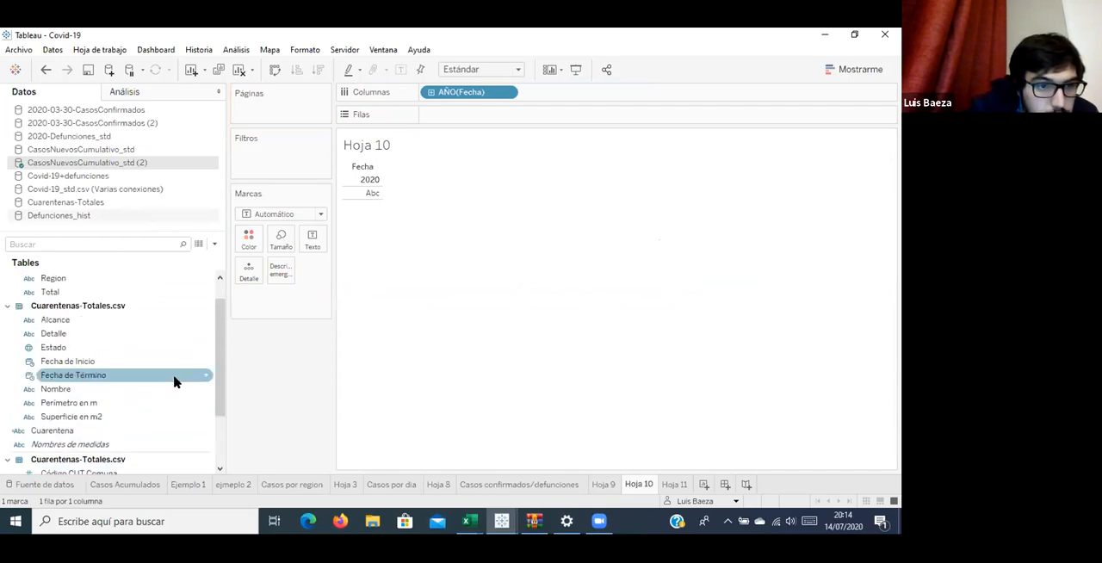
{"action": "scroll", "coordinate": [174, 382], "scroll_direction": "down", "scroll_amount": 1}
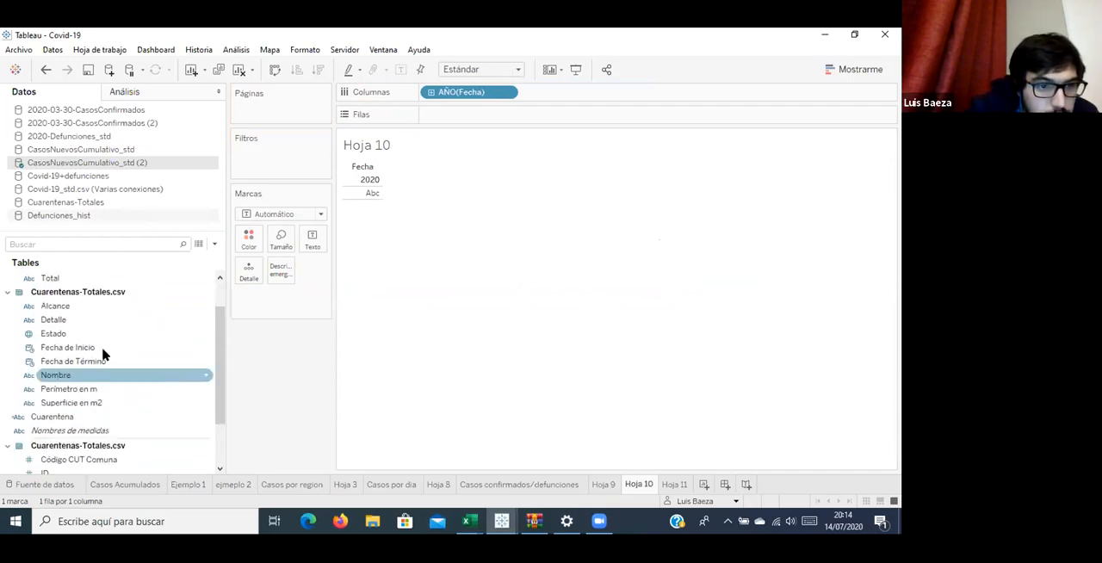
{"action": "left_click", "coordinate": [5, 293]}
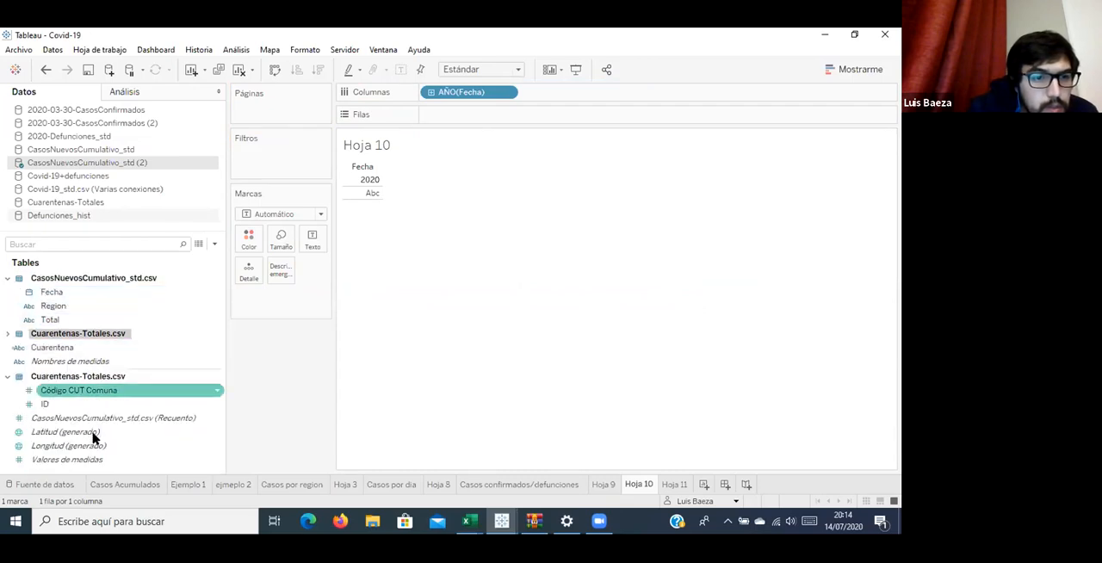
{"action": "left_click", "coordinate": [105, 407]}
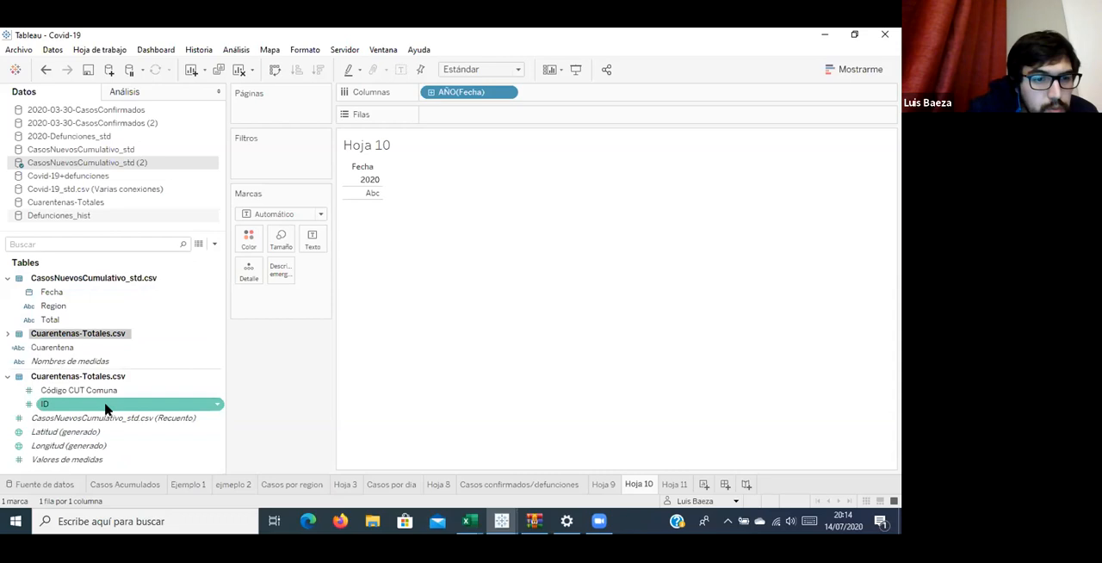
{"action": "left_click", "coordinate": [110, 418]}
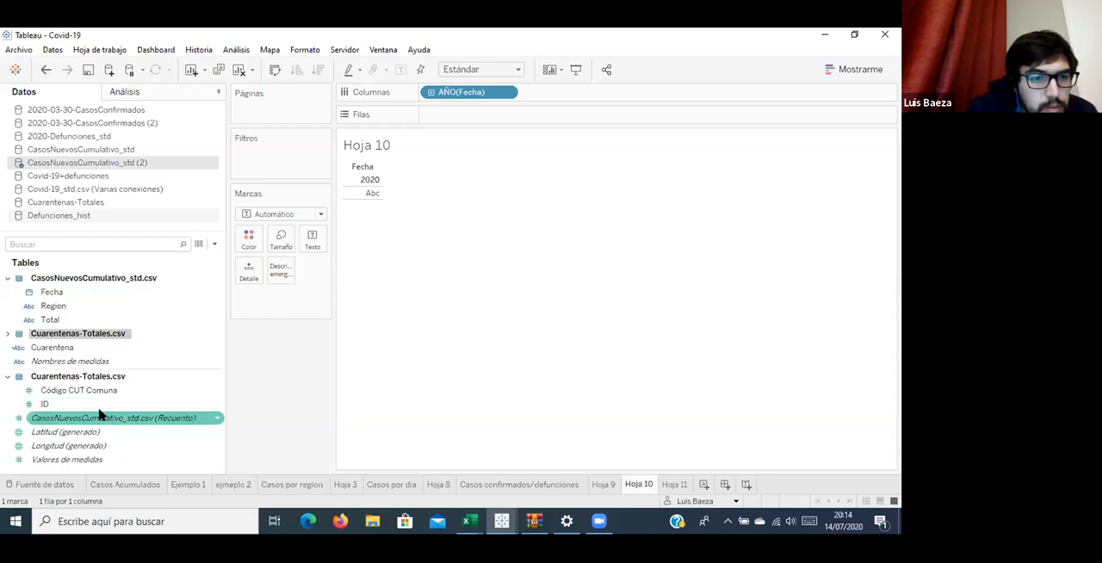
Change the data type of the Total field in CasosNuevosCumulativo_std.csv from string to number.
{"action": "left_click", "coordinate": [50, 320]}
{"action": "right_click", "coordinate": [49, 319]}
{"action": "left_click", "coordinate": [30, 320]}
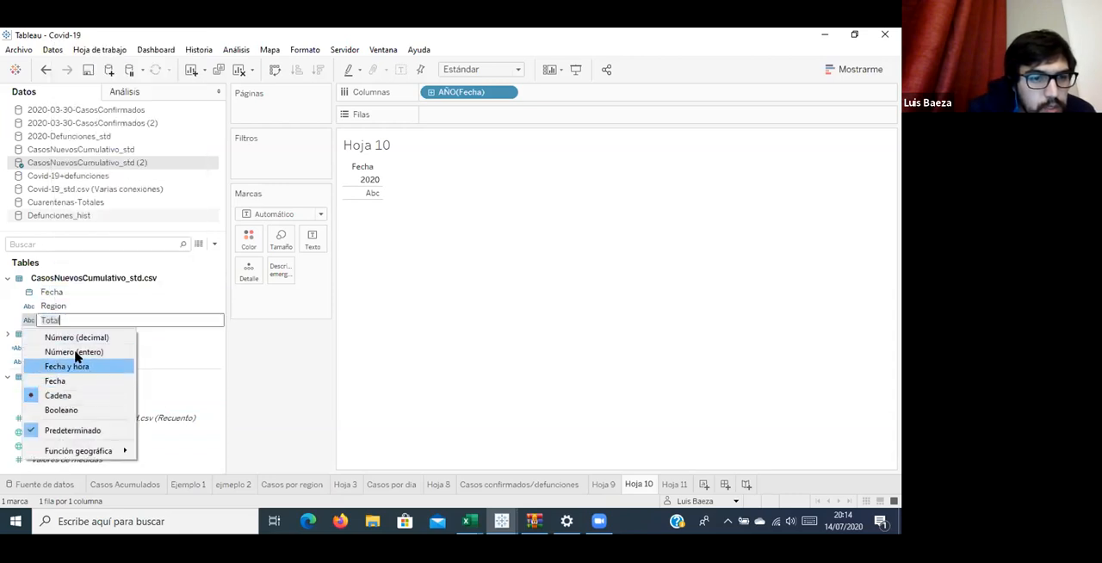
{"action": "left_click", "coordinate": [86, 320]}
{"action": "left_click", "coordinate": [85, 405]}
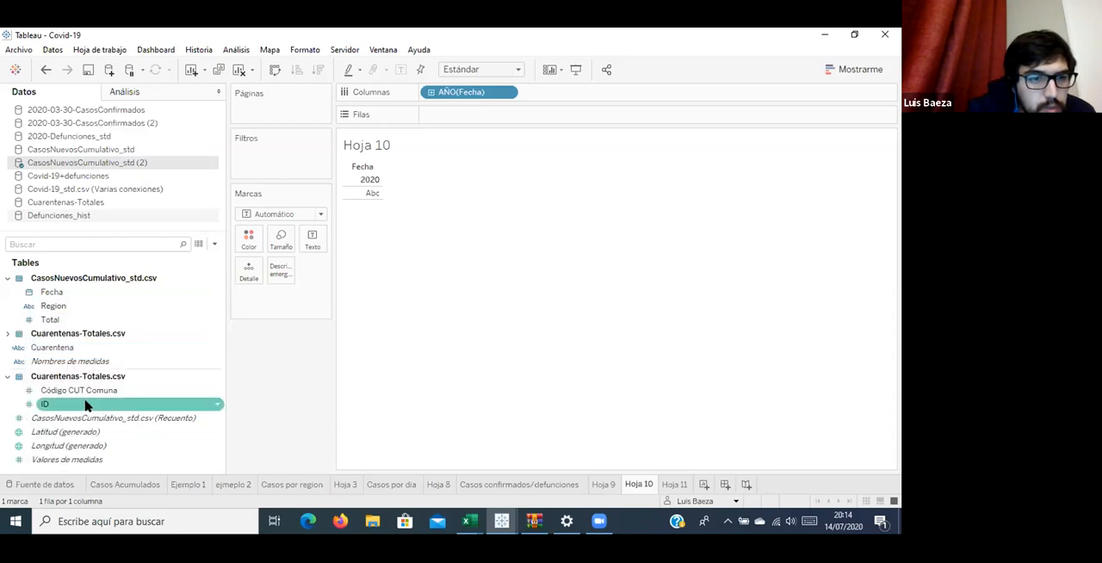
Try to use Total as a measure by moving it among the measures and placing it in Rows.
{"action": "left_click_drag", "start_coordinate": [50, 319], "coordinate": [499, 169]}
{"action": "left_click_drag", "start_coordinate": [30, 361], "coordinate": [101, 398]}
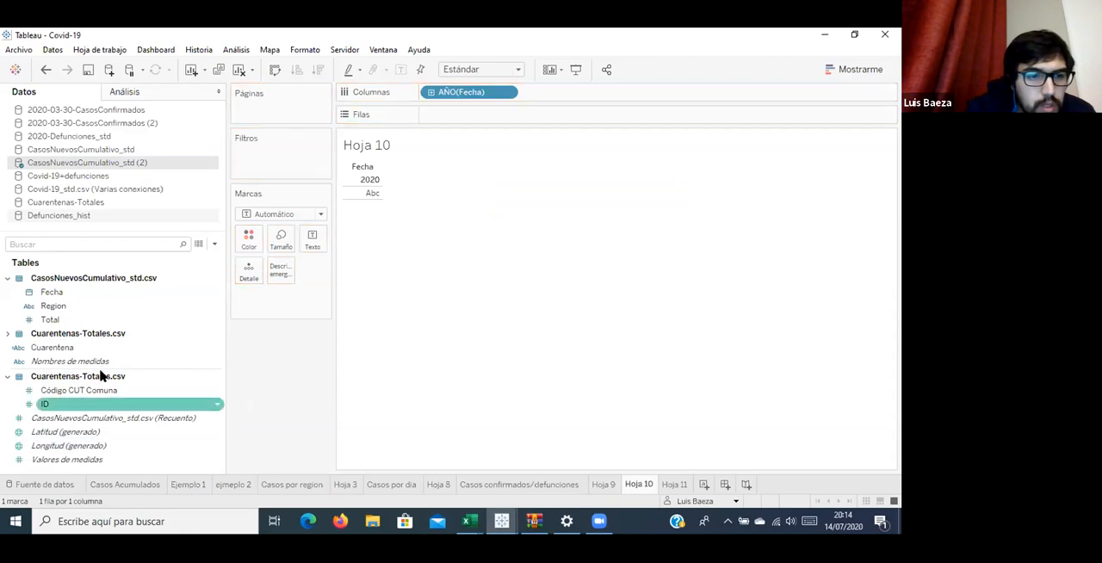
{"action": "left_click_drag", "start_coordinate": [52, 319], "coordinate": [102, 344]}
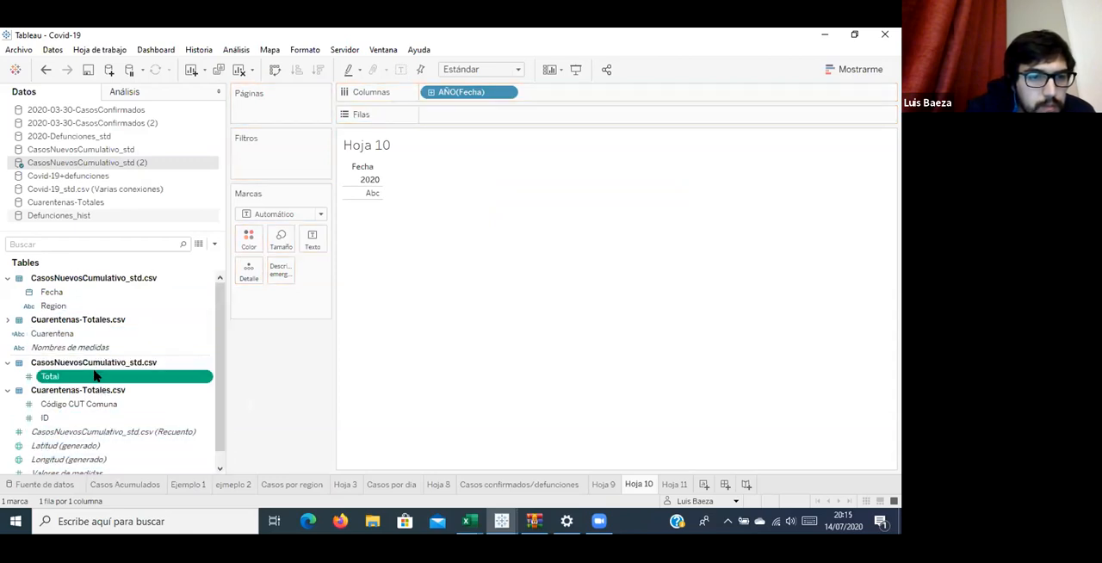
{"action": "left_click_drag", "start_coordinate": [544, 136], "coordinate": [529, 119]}
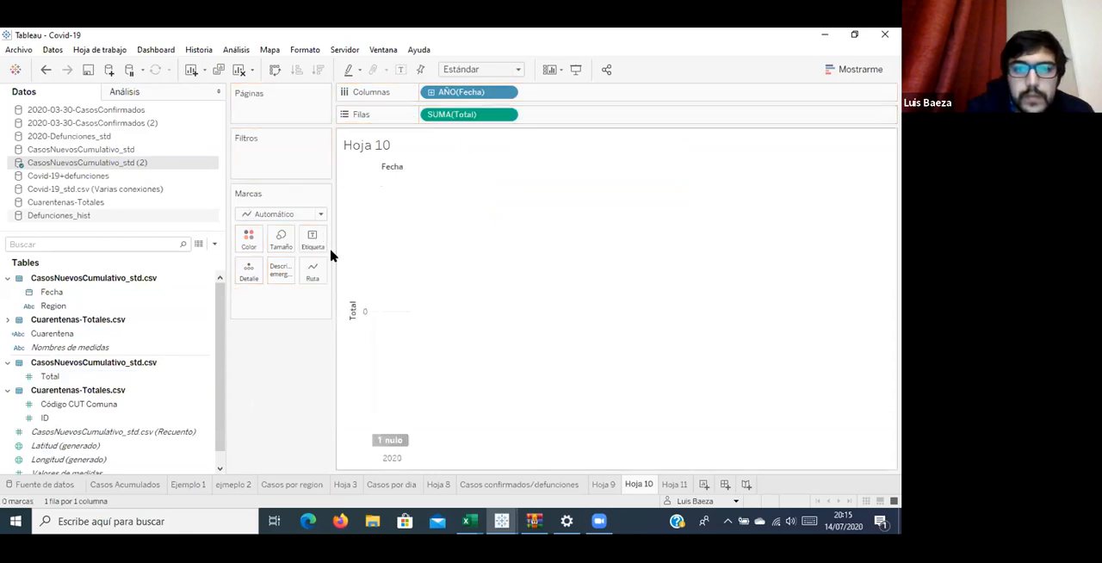
Undo the Rows placement, the measure conversion and the data type change of the Total field.
{"action": "left_click", "coordinate": [100, 376]}
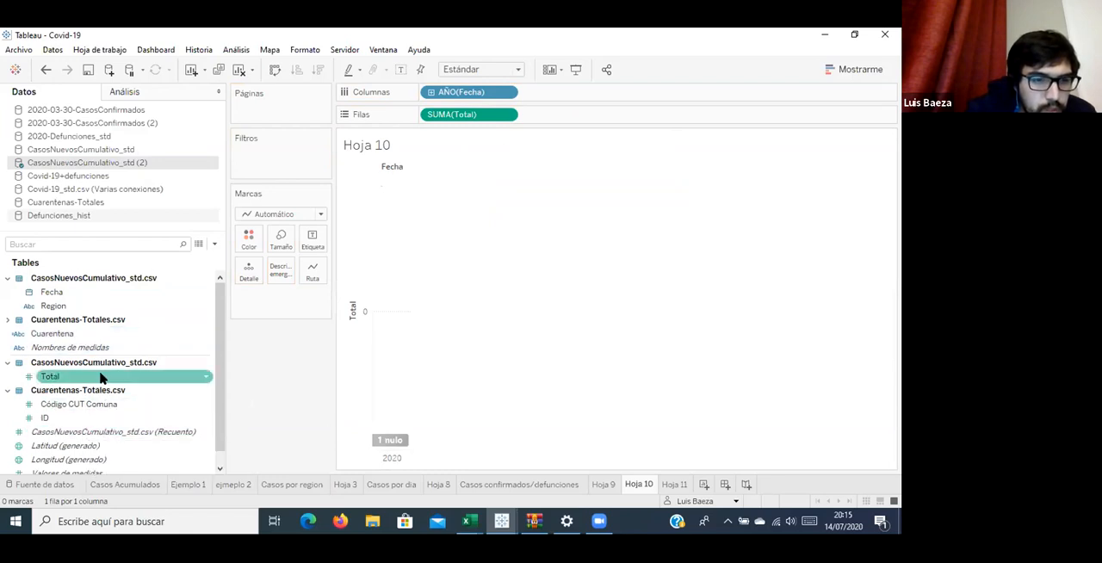
{"action": "left_click", "coordinate": [99, 378]}
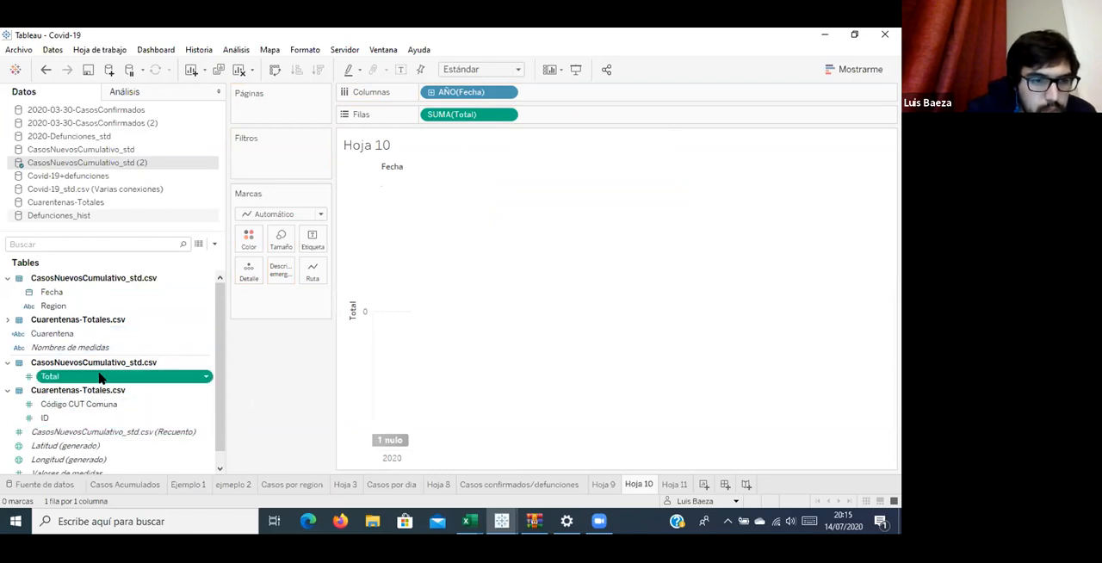
{"action": "key", "text": "ctrl+z"}
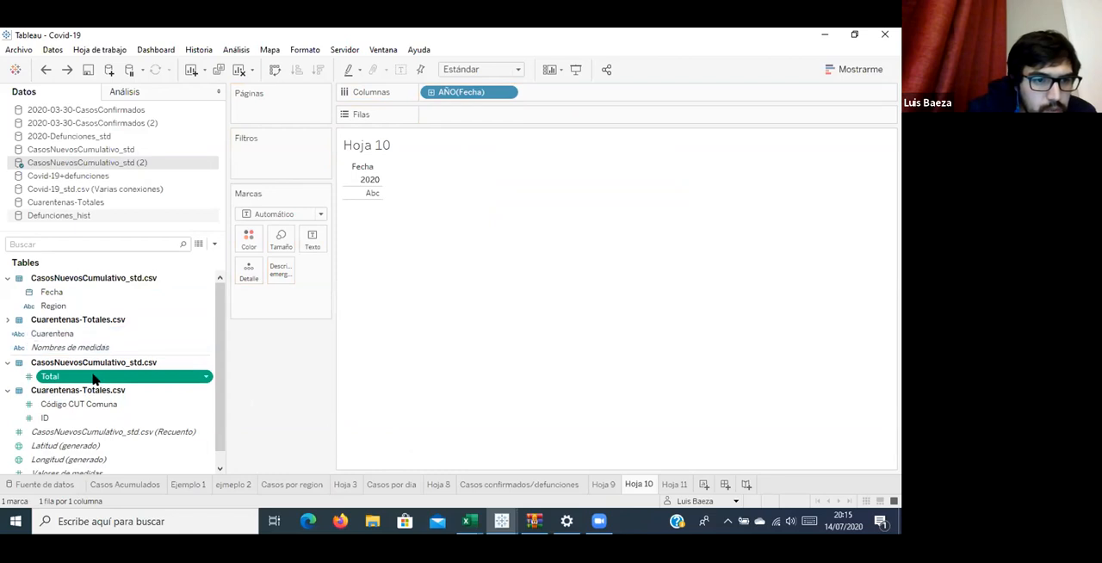
{"action": "right_click", "coordinate": [66, 319]}
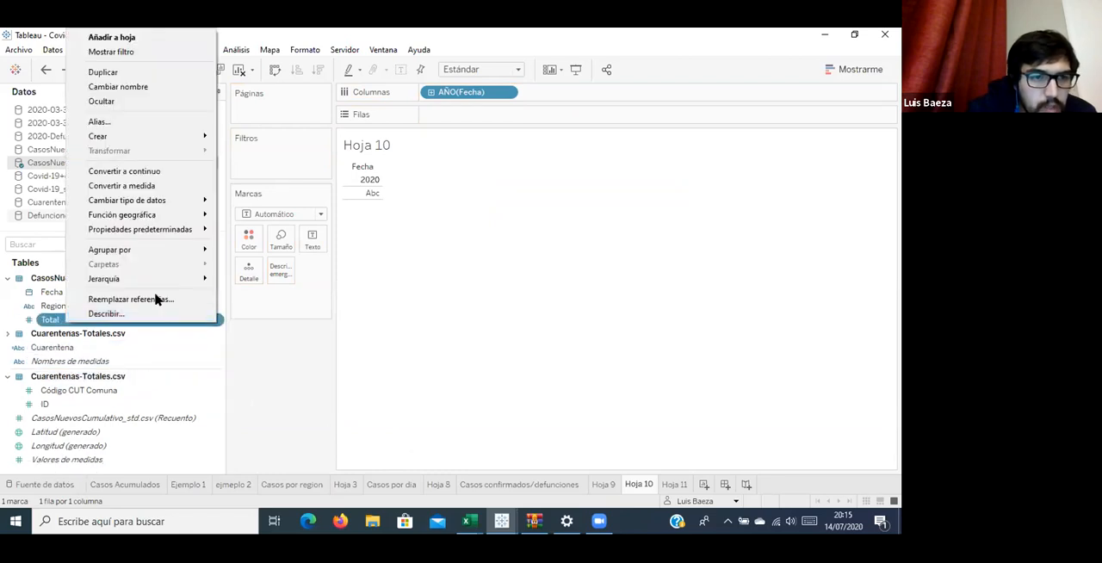
{"action": "mouse_move", "coordinate": [194, 216]}
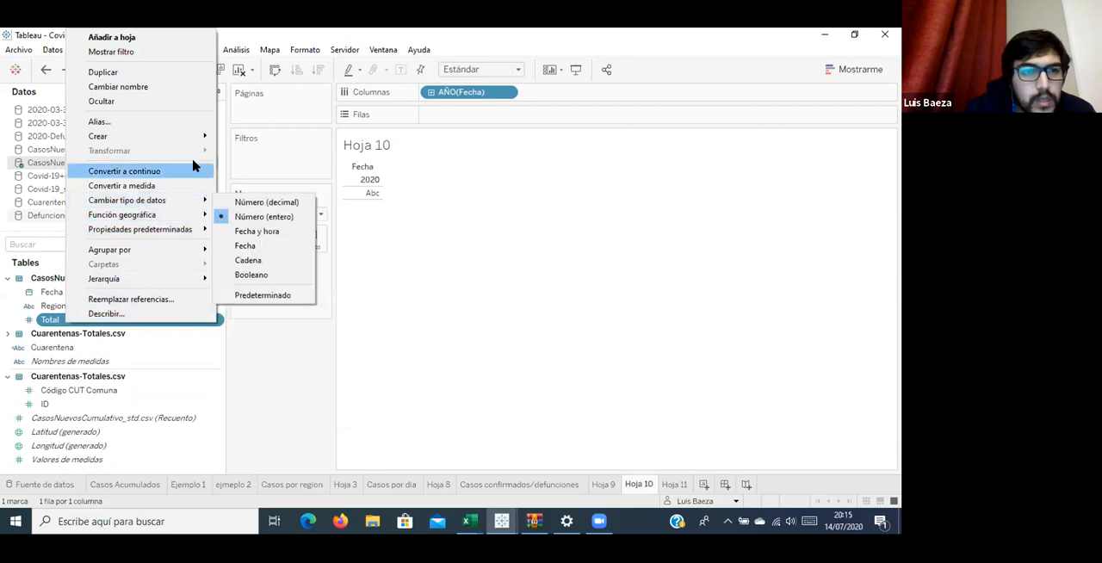
{"action": "left_click", "coordinate": [92, 365]}
{"action": "left_click", "coordinate": [104, 320]}
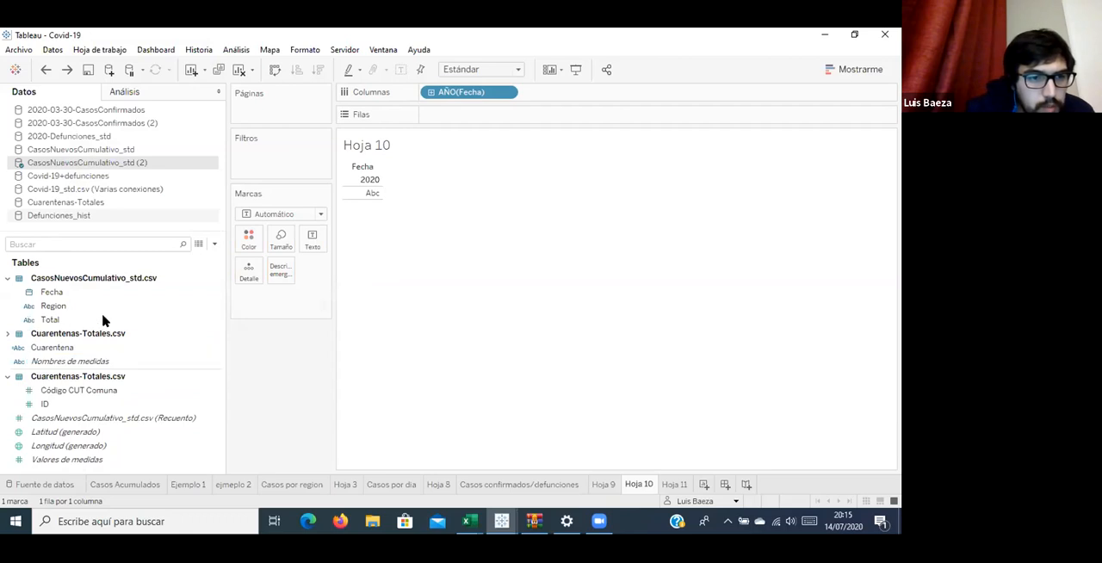
Split the Total field and place the resulting numeric field in Rows as a measure.
{"action": "right_click", "coordinate": [156, 319]}
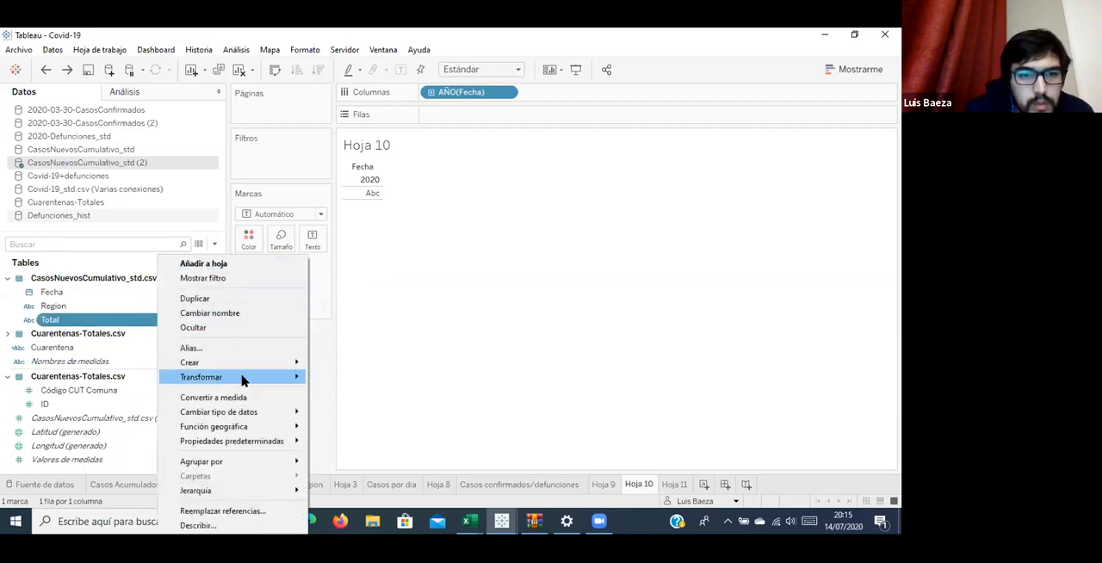
{"action": "mouse_move", "coordinate": [243, 377]}
{"action": "left_click", "coordinate": [354, 379]}
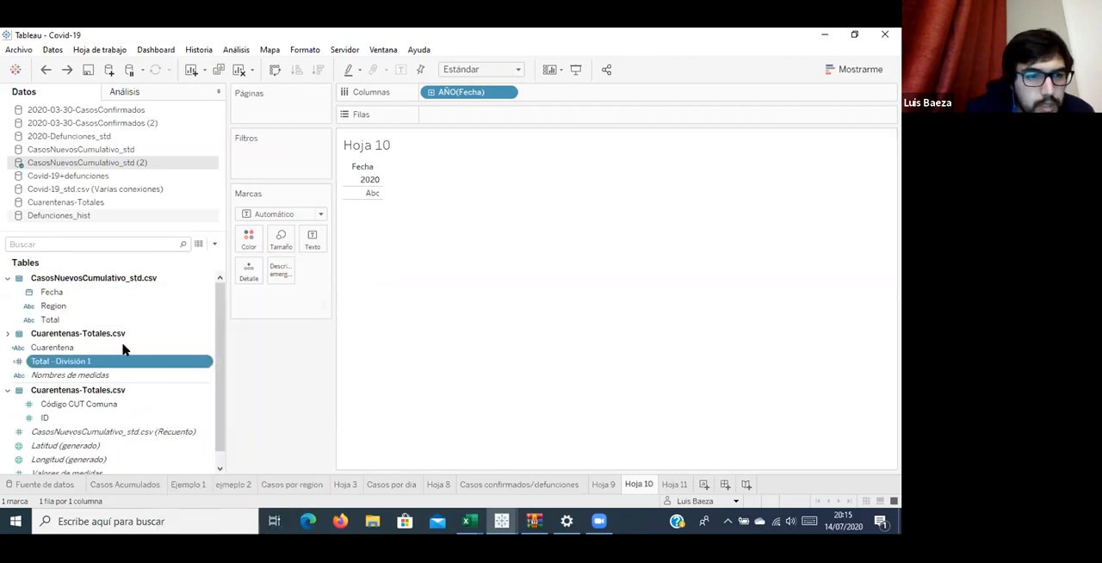
{"action": "left_click_drag", "start_coordinate": [107, 368], "coordinate": [505, 117]}
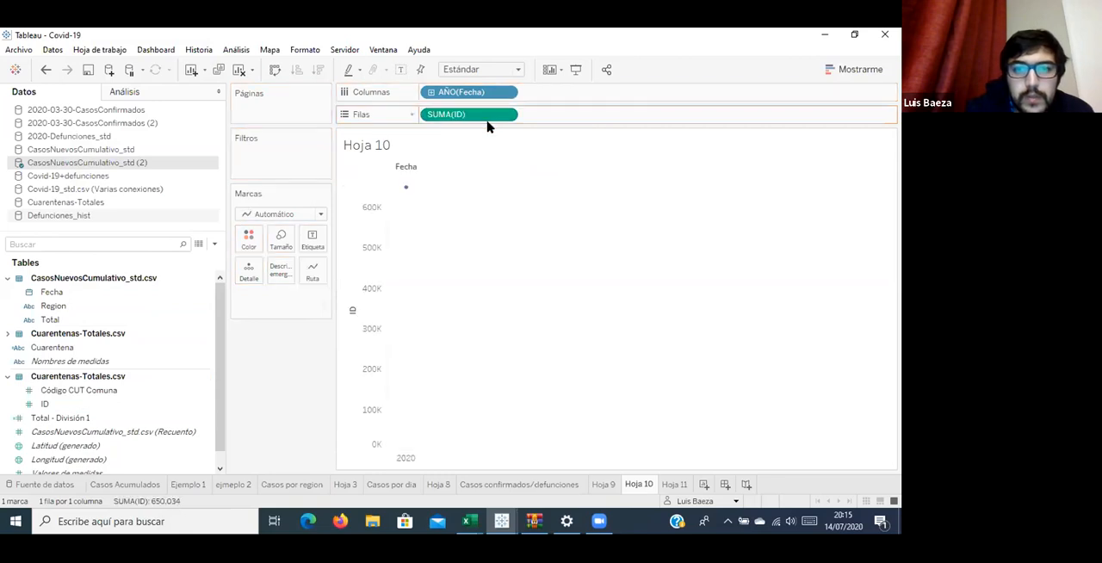
{"action": "key", "text": "ctrl+z"}
{"action": "left_click_drag", "start_coordinate": [94, 418], "coordinate": [551, 123]}
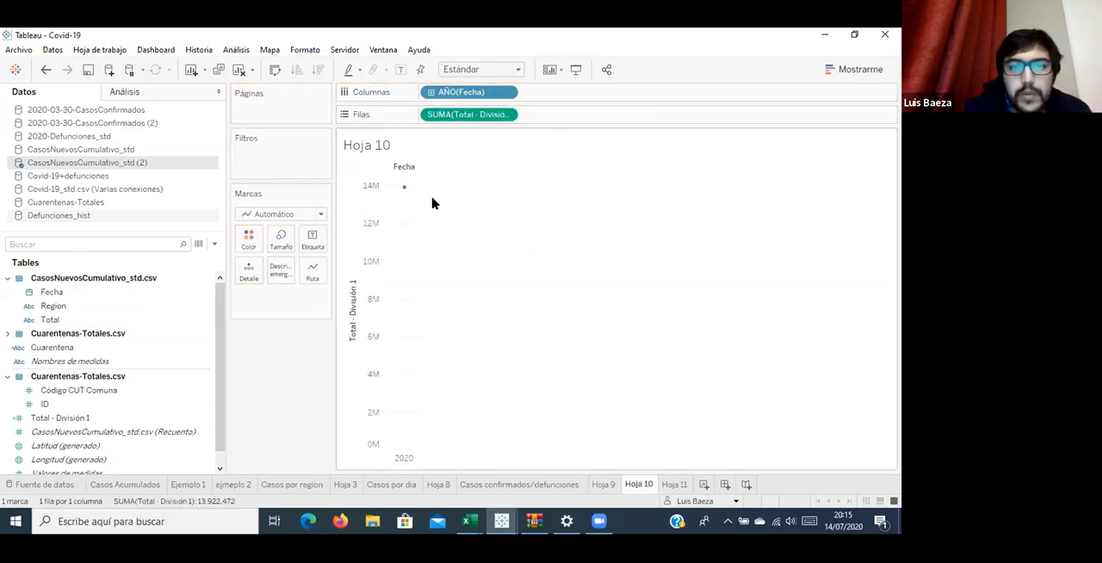
Set the Fecha field in Columns to continuous days.
{"action": "mouse_move", "coordinate": [402, 188]}
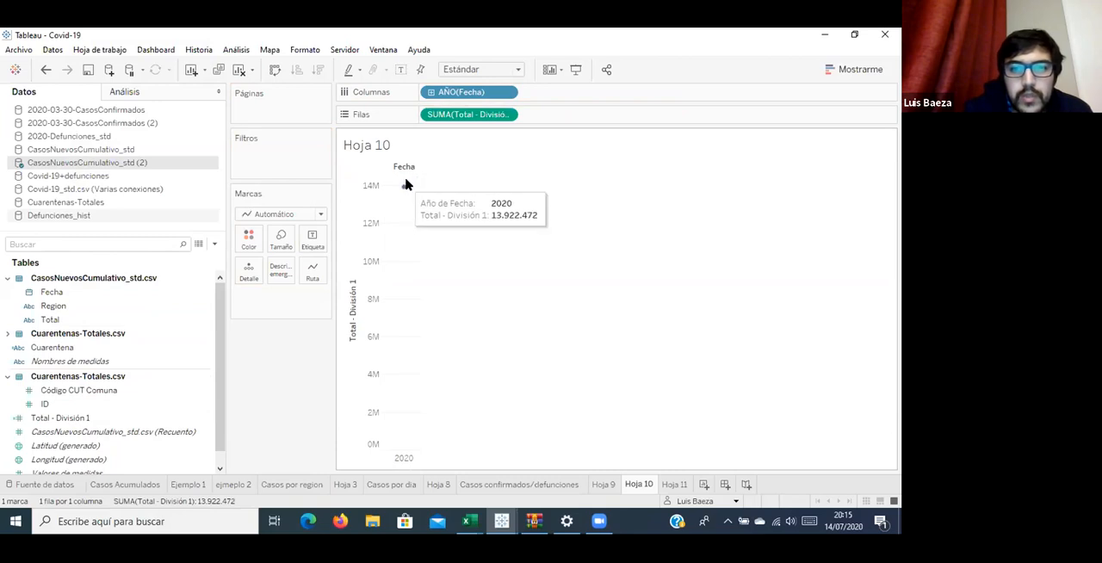
{"action": "left_click", "coordinate": [507, 92]}
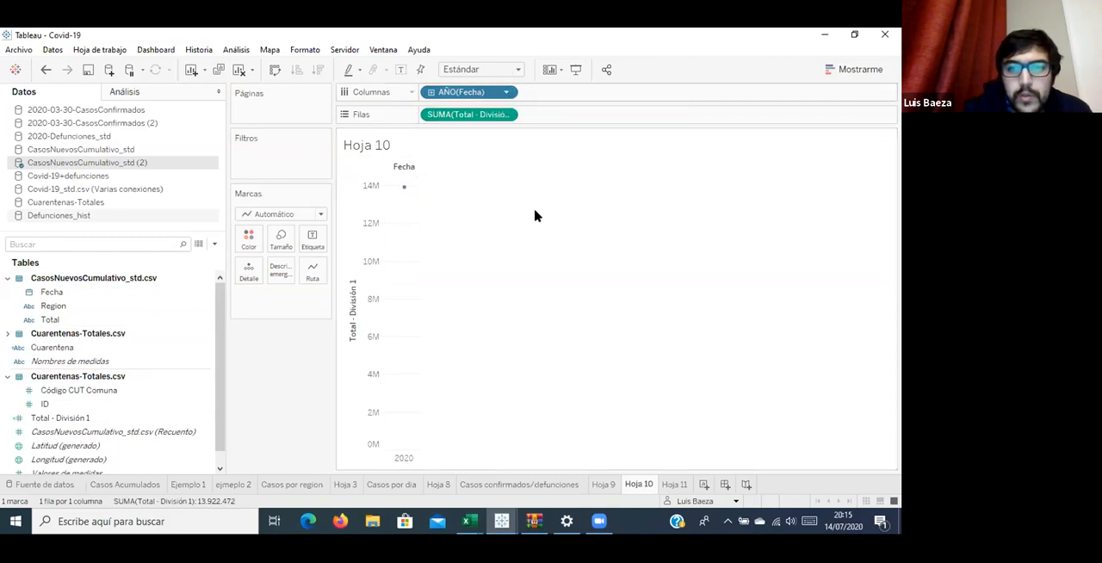
{"action": "left_click", "coordinate": [534, 380]}
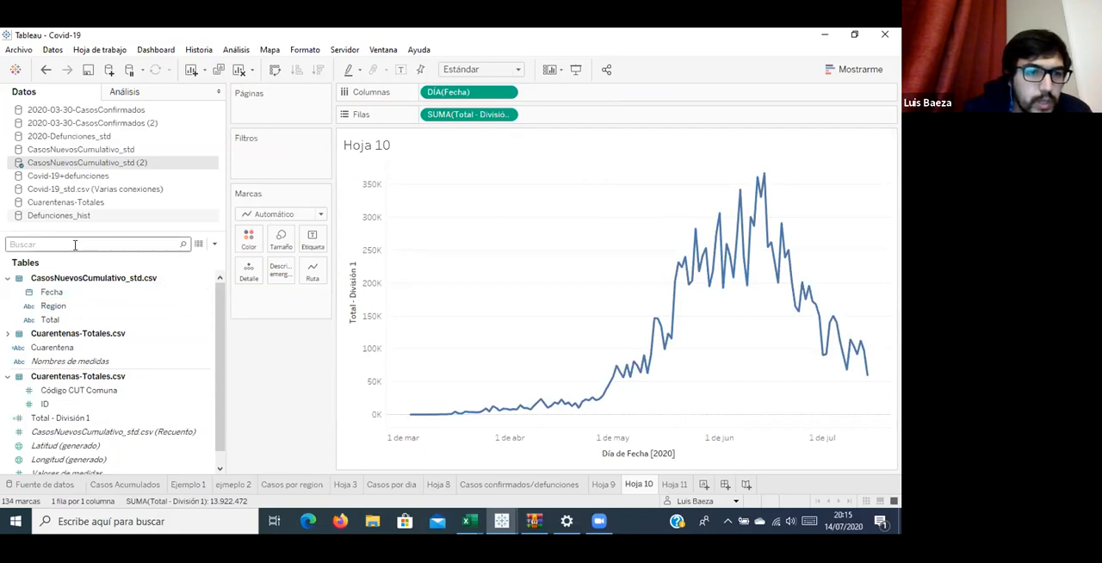
Add a Region filter that excludes the Total value.
{"action": "left_click_drag", "start_coordinate": [51, 307], "coordinate": [292, 164]}
{"action": "scroll", "coordinate": [310, 275], "scroll_direction": "down", "scroll_amount": 2}
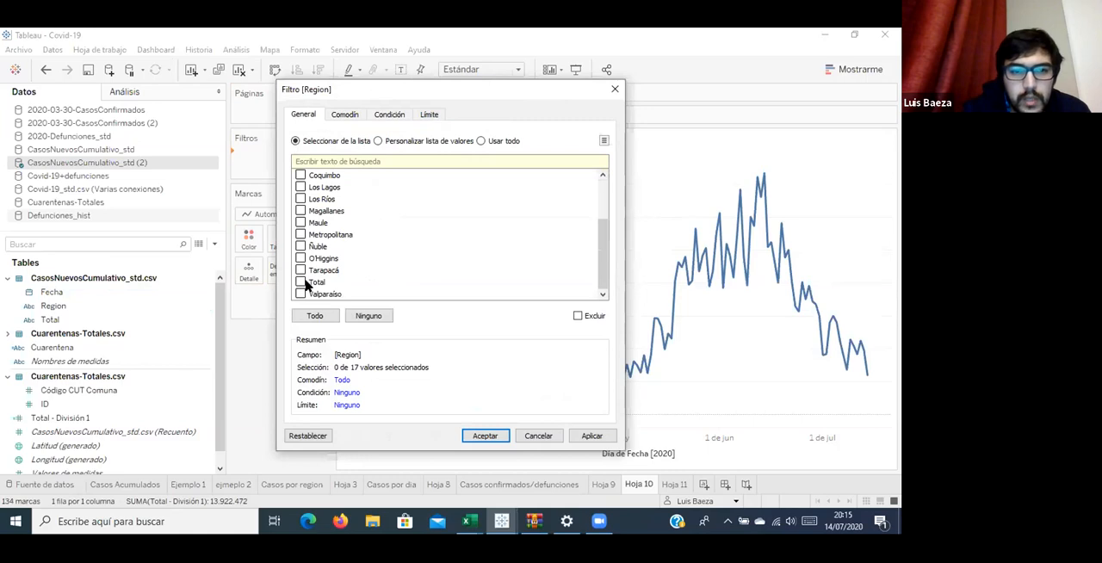
{"action": "left_click", "coordinate": [306, 286]}
{"action": "left_click", "coordinate": [593, 318]}
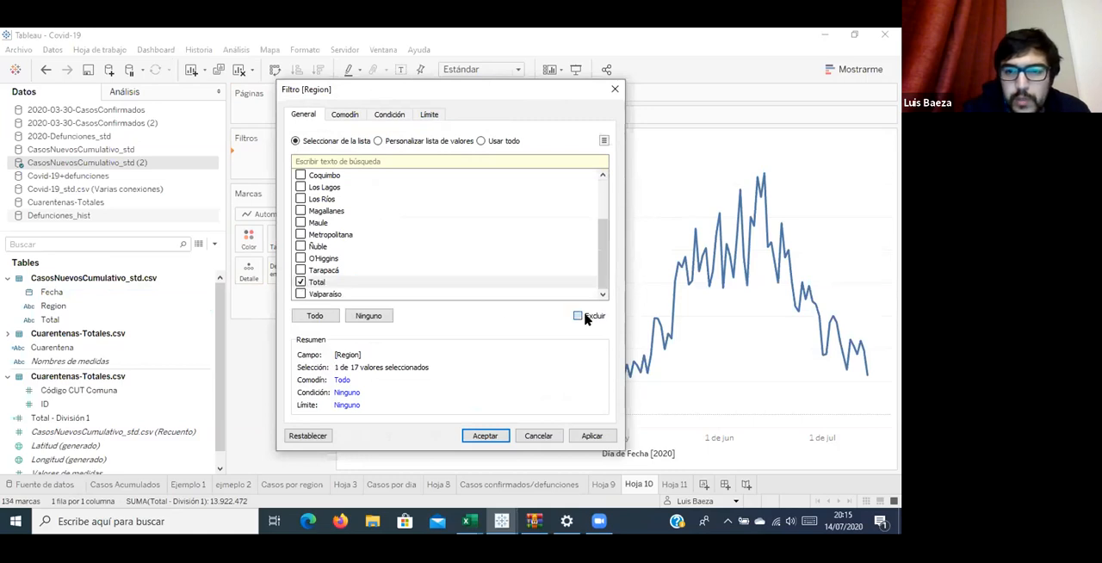
{"action": "key", "text": "Return"}
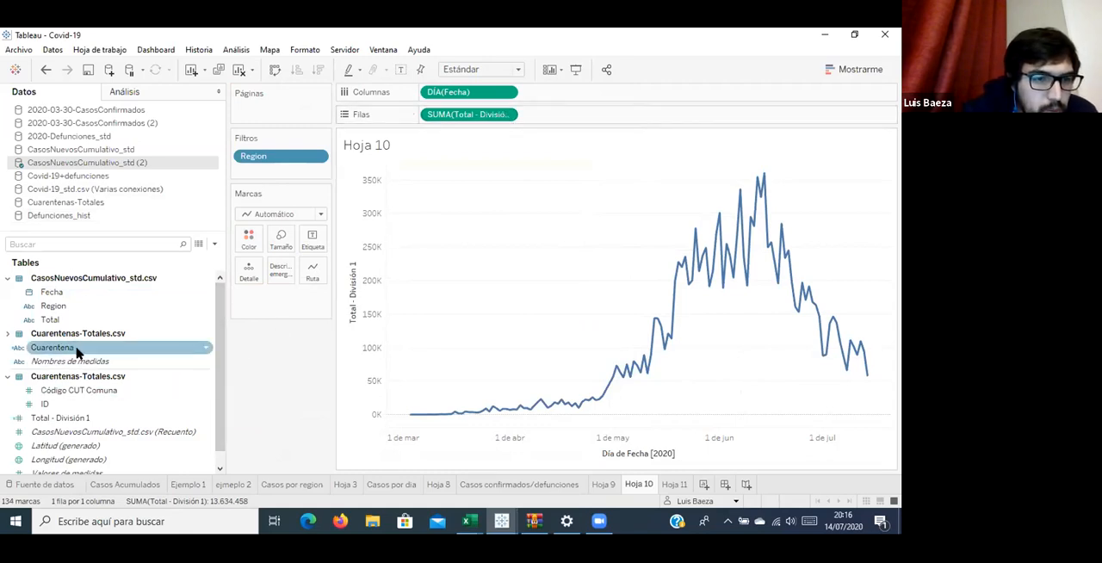
Check the Cuarentena field's formula and color the new-cases lines by Cuarentena.
{"action": "scroll", "coordinate": [77, 349], "scroll_direction": "down", "scroll_amount": 1}
{"action": "scroll", "coordinate": [77, 353], "scroll_direction": "up", "scroll_amount": 1}
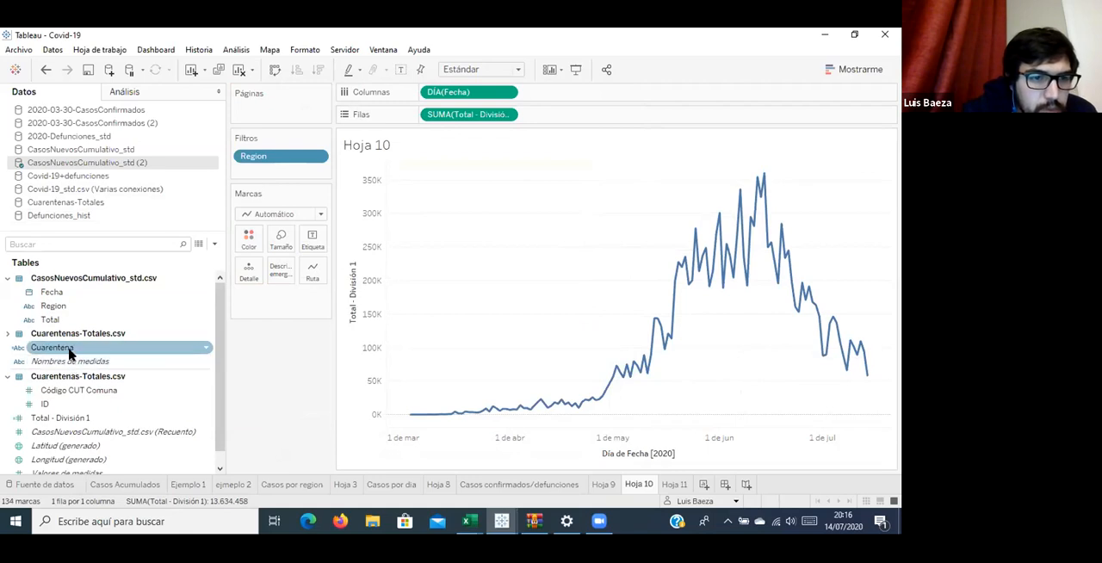
{"action": "right_click", "coordinate": [71, 353]}
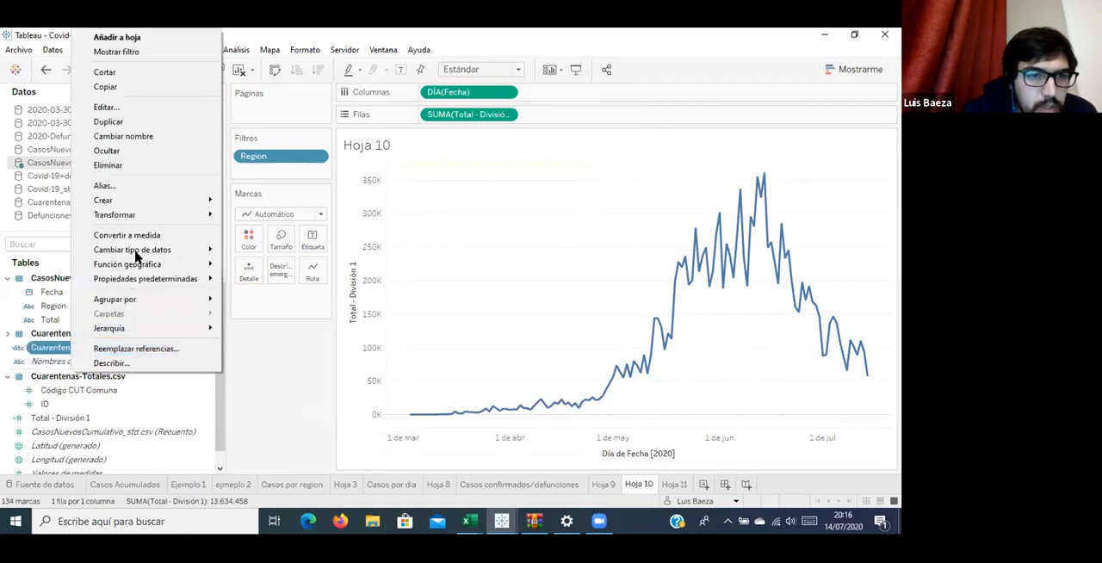
{"action": "left_click", "coordinate": [132, 109]}
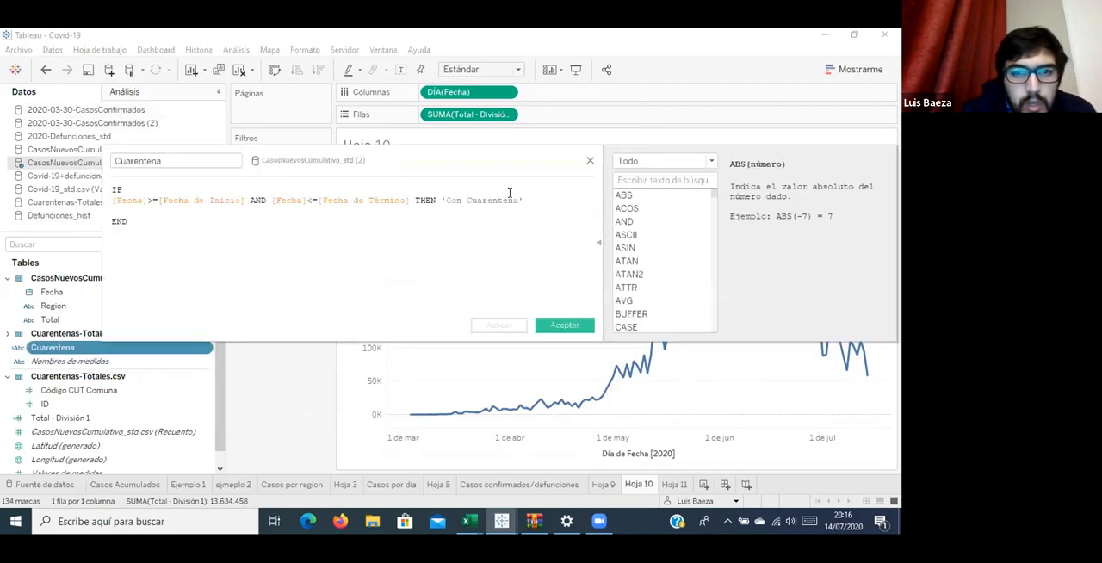
{"action": "left_click", "coordinate": [588, 164]}
{"action": "left_click_drag", "start_coordinate": [118, 349], "coordinate": [249, 245]}
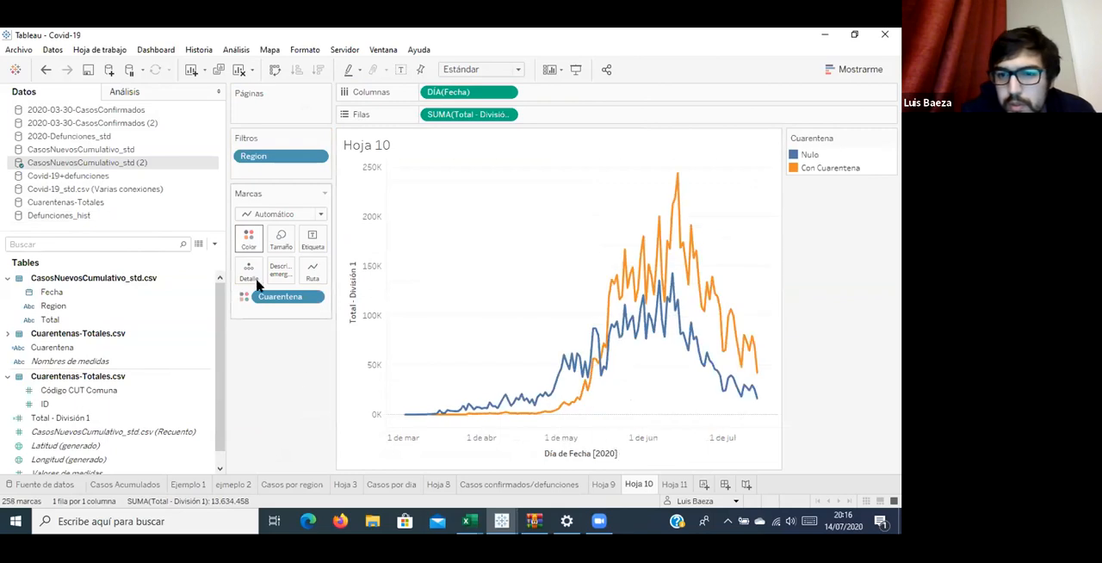
{"action": "left_click", "coordinate": [835, 172]}
{"action": "left_click", "coordinate": [807, 155]}
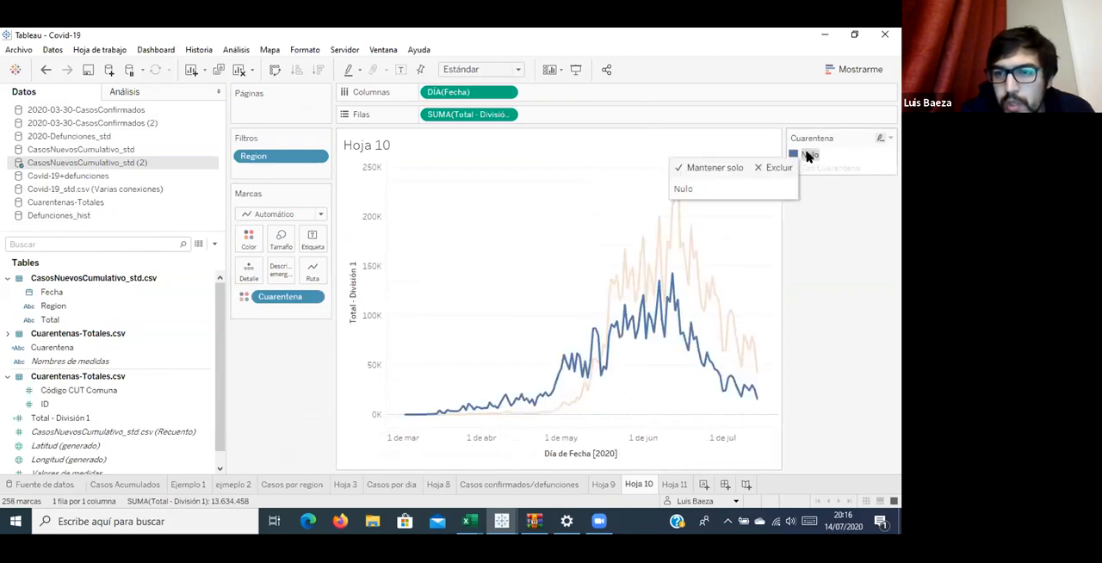
{"action": "left_click", "coordinate": [848, 227]}
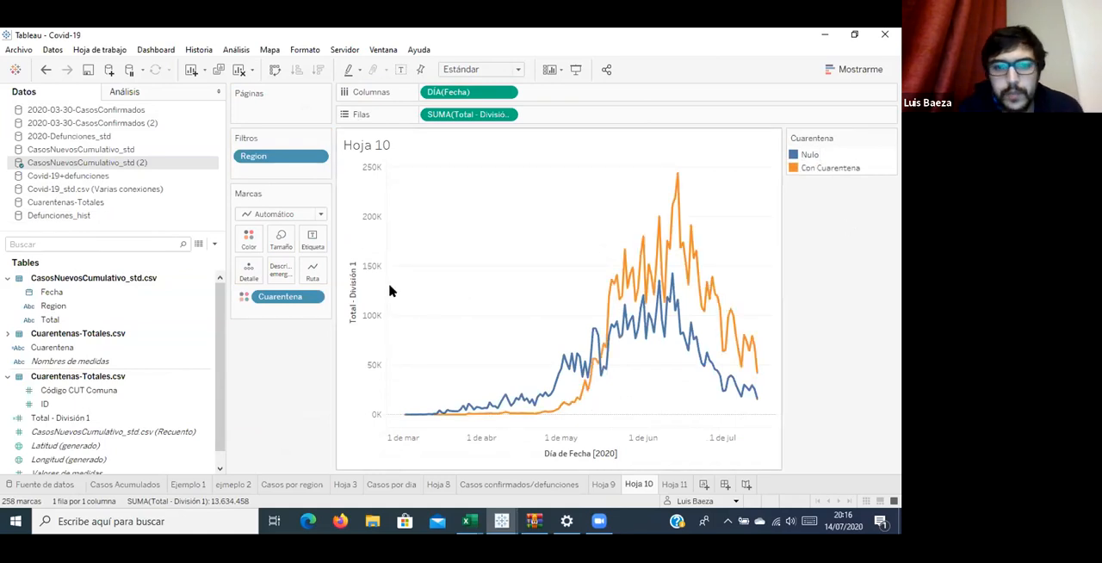
{"action": "mouse_move", "coordinate": [281, 298]}
{"action": "left_mouse_down"}
{"action": "mouse_move", "coordinate": [288, 305]}
{"action": "mouse_move", "coordinate": [238, 310]}
{"action": "mouse_move", "coordinate": [174, 344]}
{"action": "mouse_move", "coordinate": [305, 330]}
{"action": "mouse_move", "coordinate": [280, 304]}
{"action": "left_mouse_up"}
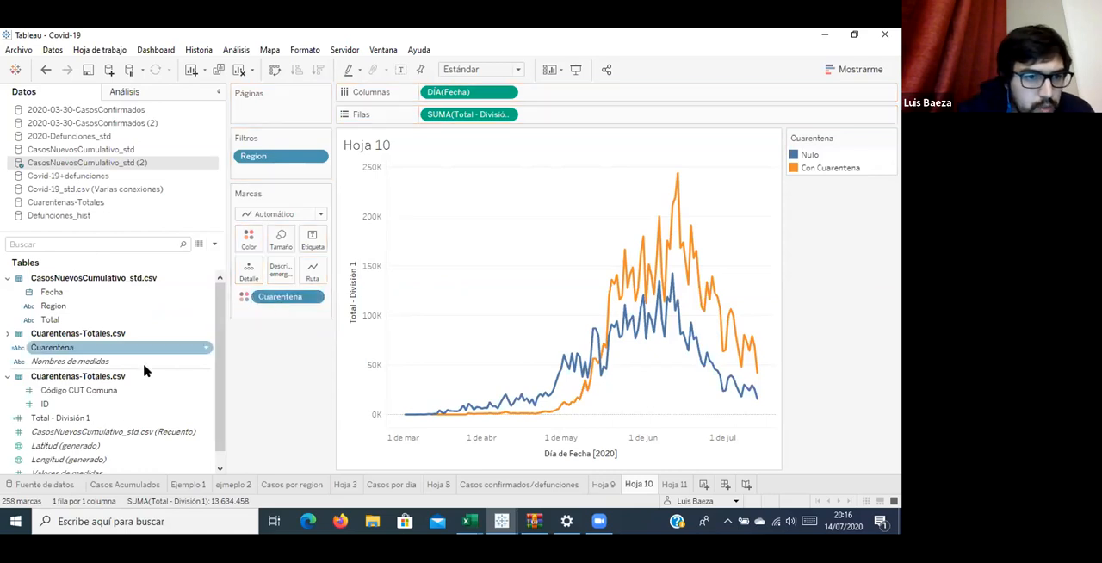
Duplicate the Cuarentena calculated field and make the copy return 1 instead of 'Con Cuarentena'.
{"action": "scroll", "coordinate": [142, 372], "scroll_direction": "down", "scroll_amount": 1}
{"action": "right_click", "coordinate": [86, 337]}
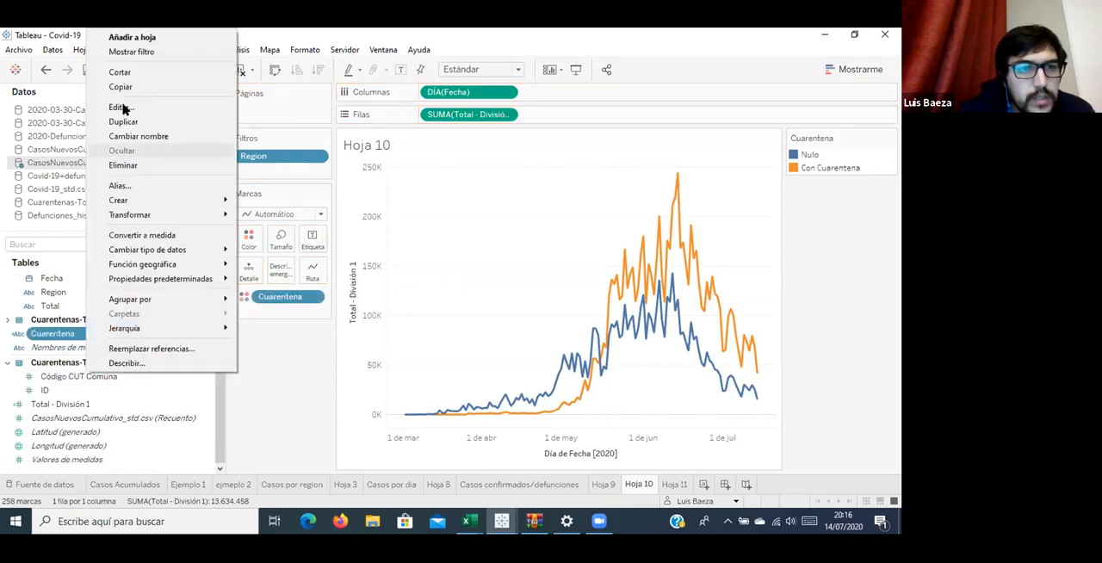
{"action": "left_click", "coordinate": [122, 121]}
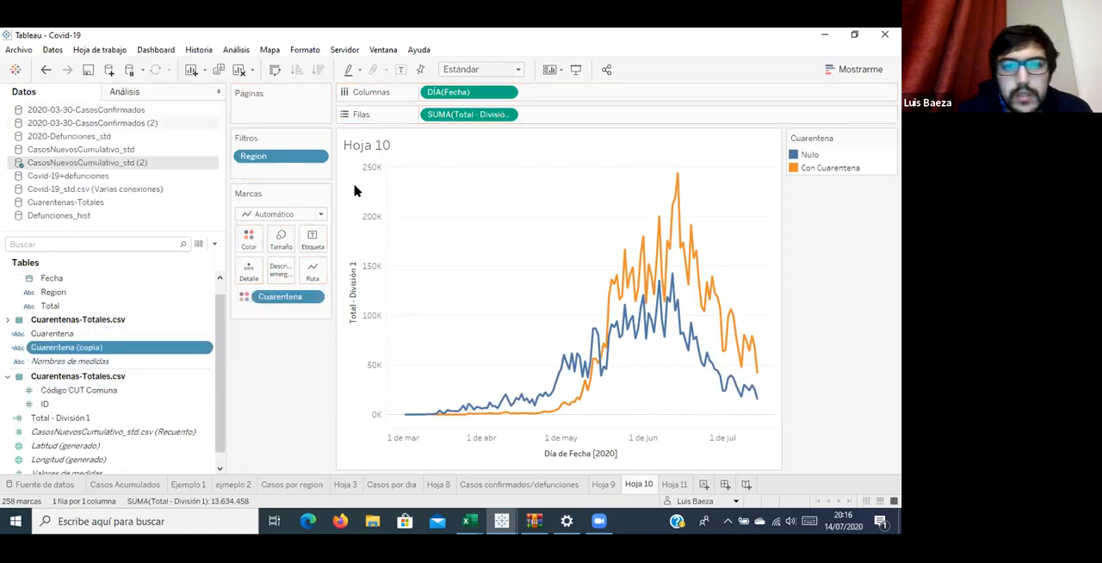
{"action": "right_click", "coordinate": [138, 347]}
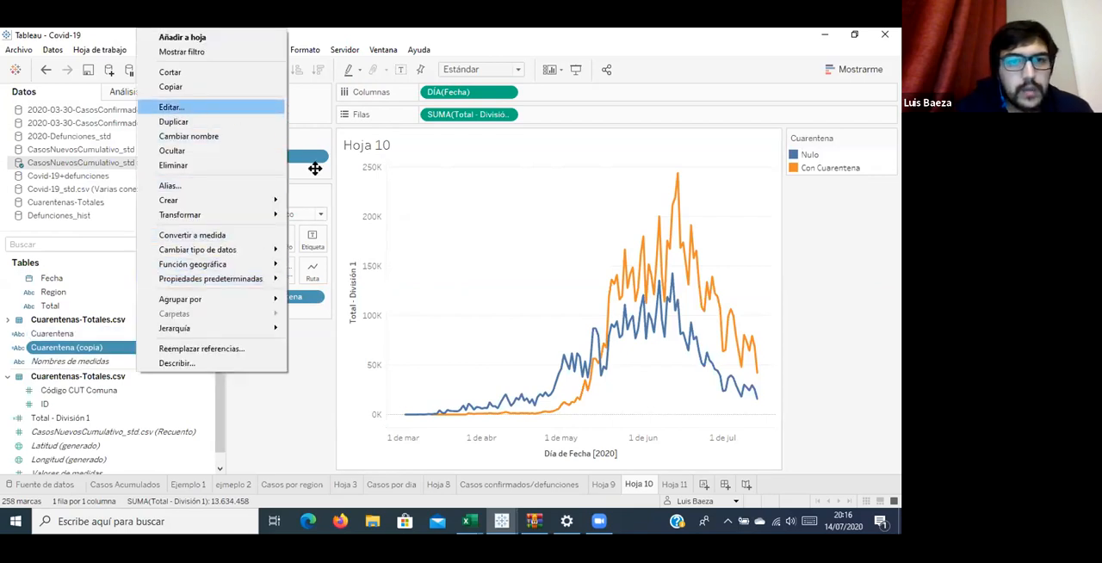
{"action": "left_click", "coordinate": [173, 106]}
{"action": "double_click", "coordinate": [492, 200]}
{"action": "key", "text": "BackSpace"}
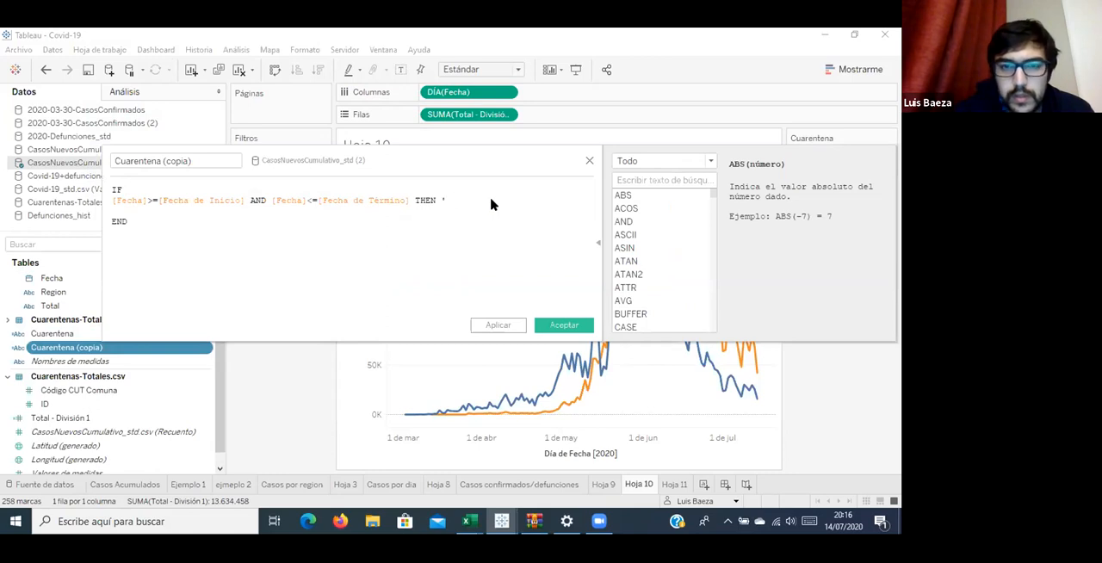
{"action": "key", "text": "BackSpace"}
{"action": "type", "text": "1"}
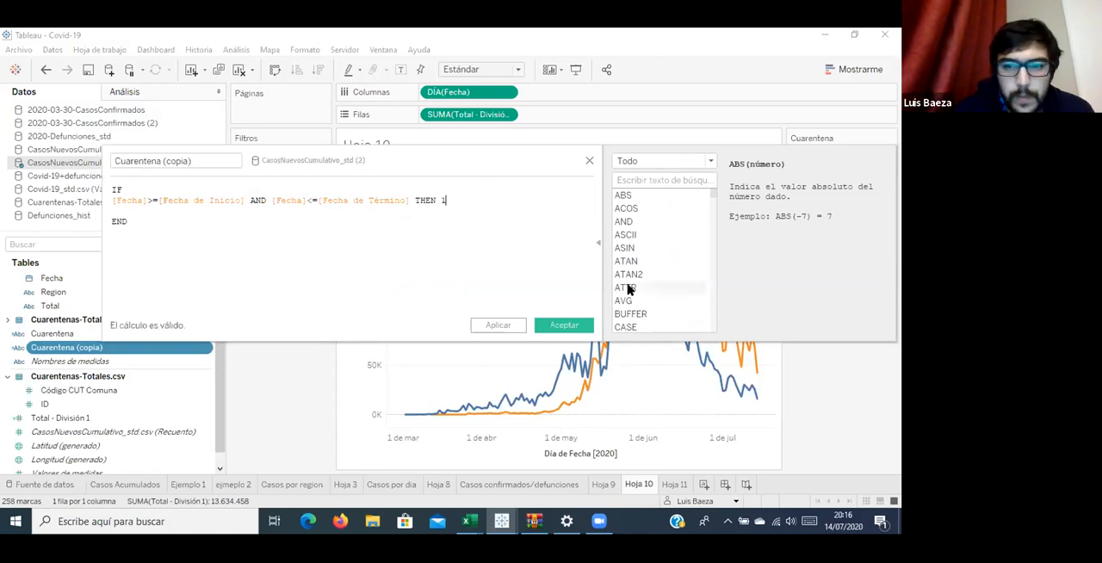
{"action": "left_click", "coordinate": [562, 326]}
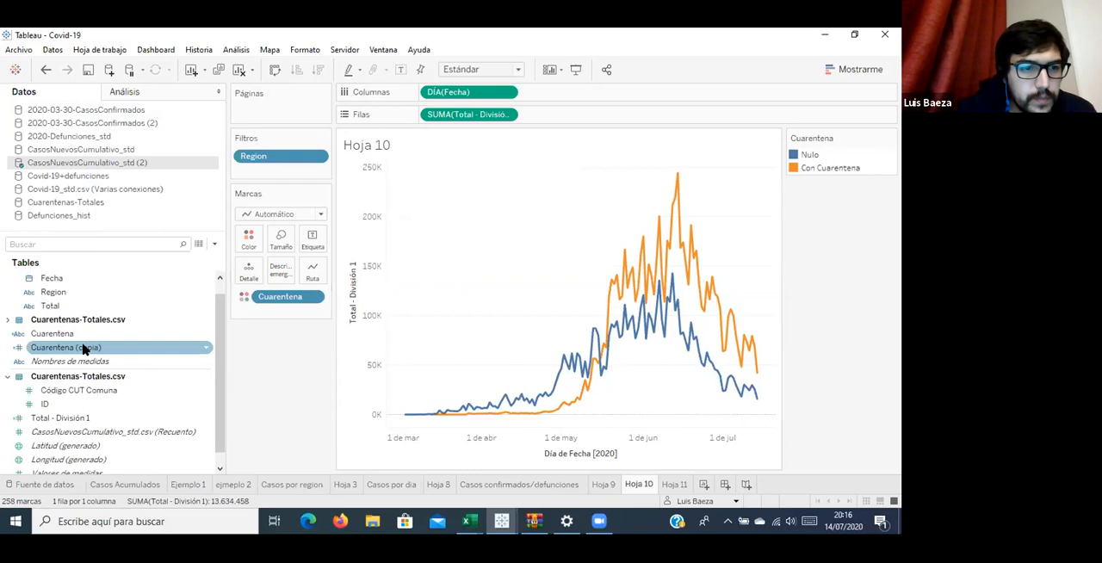
Add Cuarentena (copia) to Rows as a summed measure with the percent of total quick table calculation.
{"action": "left_click_drag", "start_coordinate": [97, 434], "coordinate": [96, 428]}
{"action": "left_click_drag", "start_coordinate": [95, 393], "coordinate": [602, 115]}
{"action": "left_click", "coordinate": [607, 115]}
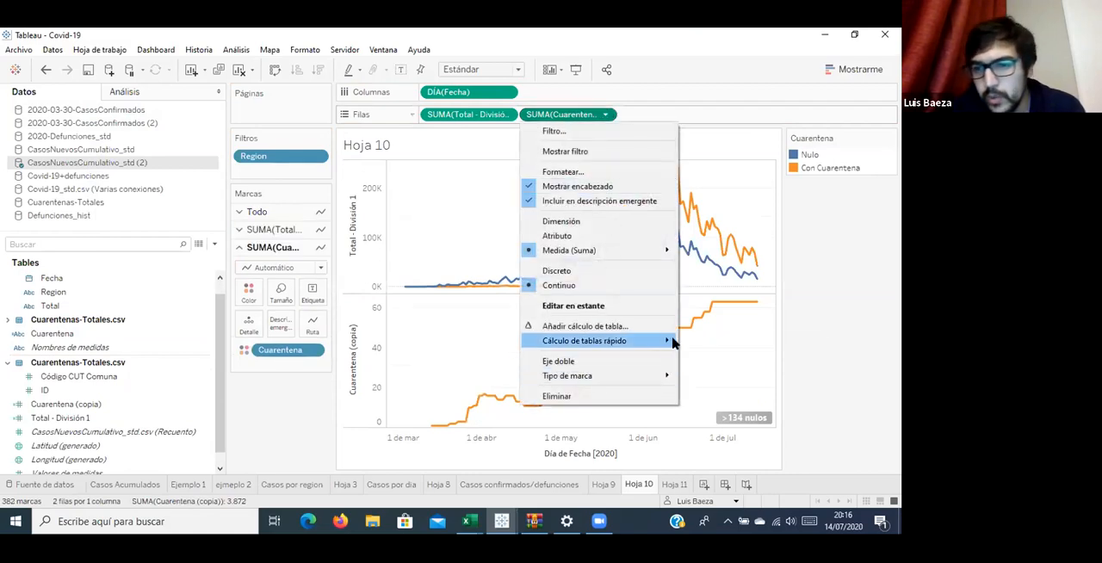
{"action": "mouse_move", "coordinate": [672, 342]}
{"action": "left_click", "coordinate": [723, 387]}
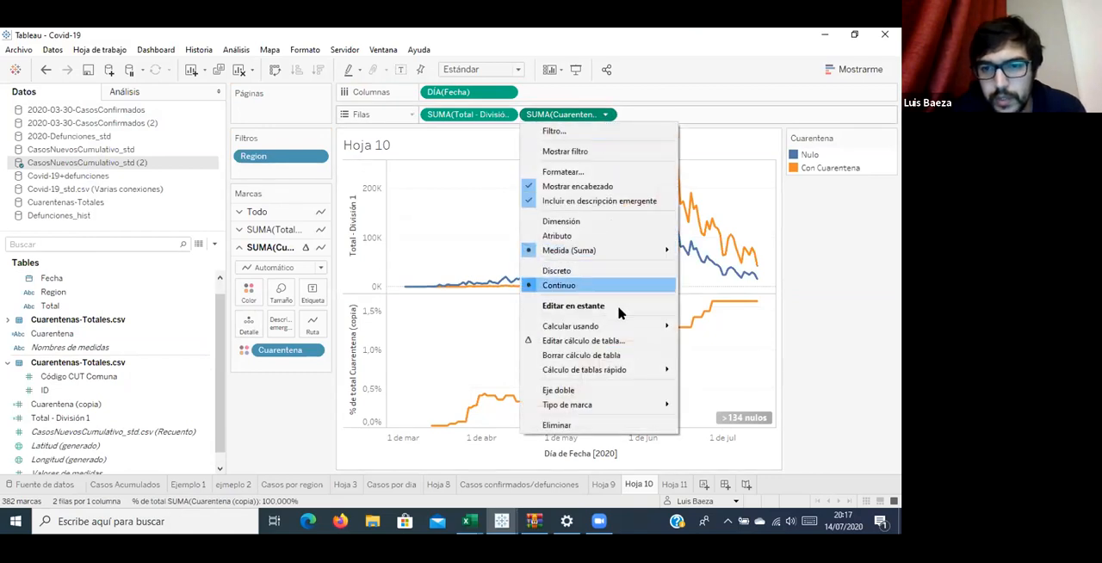
Compute the percent of total of Cuarentena (copia) using Celda.
{"action": "mouse_move", "coordinate": [627, 331]}
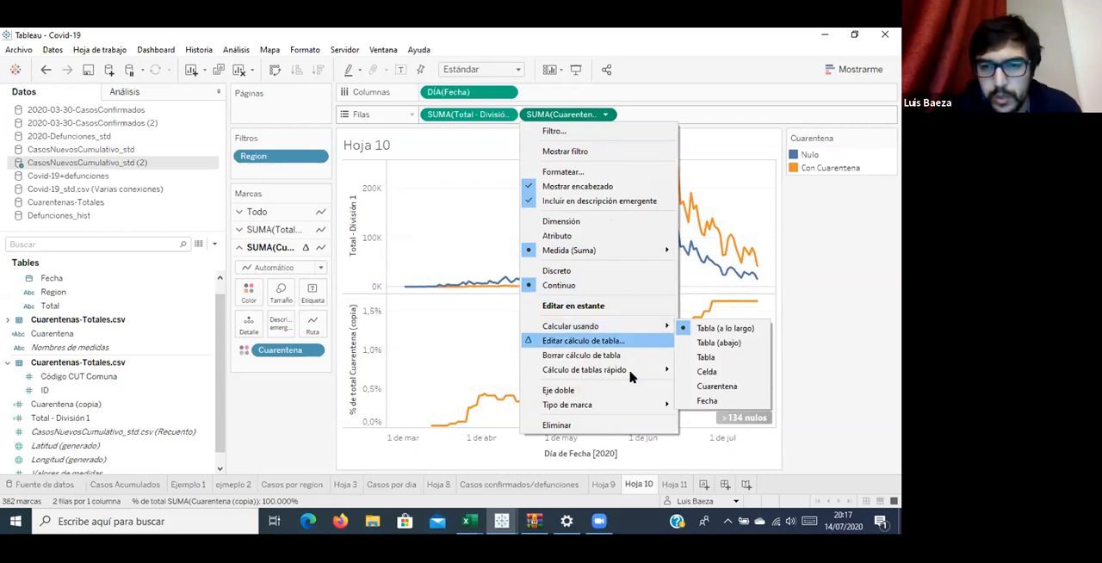
{"action": "mouse_move", "coordinate": [634, 370]}
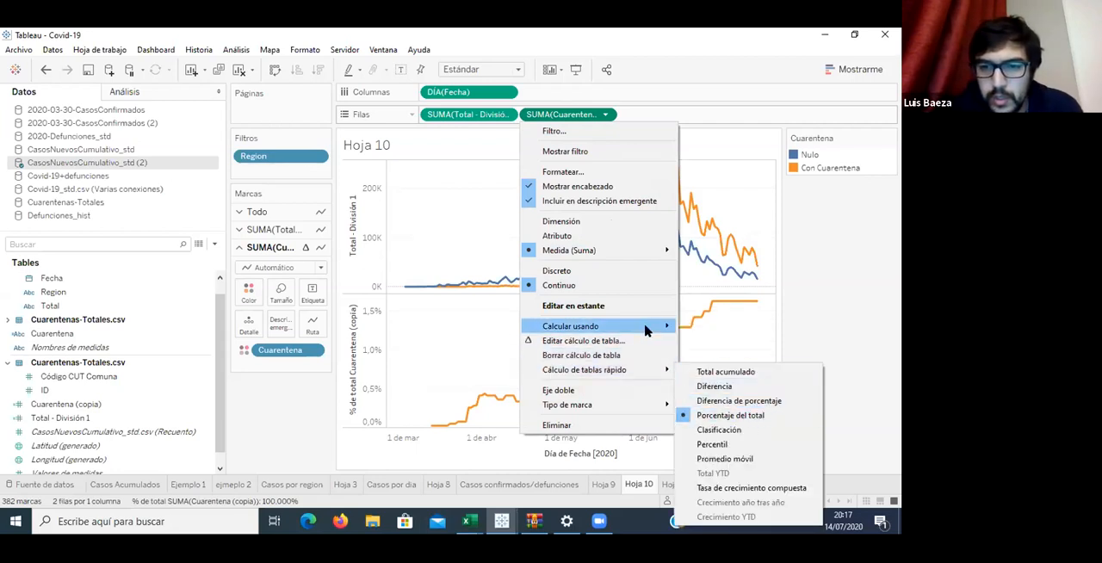
{"action": "mouse_move", "coordinate": [663, 327]}
{"action": "left_click", "coordinate": [704, 372]}
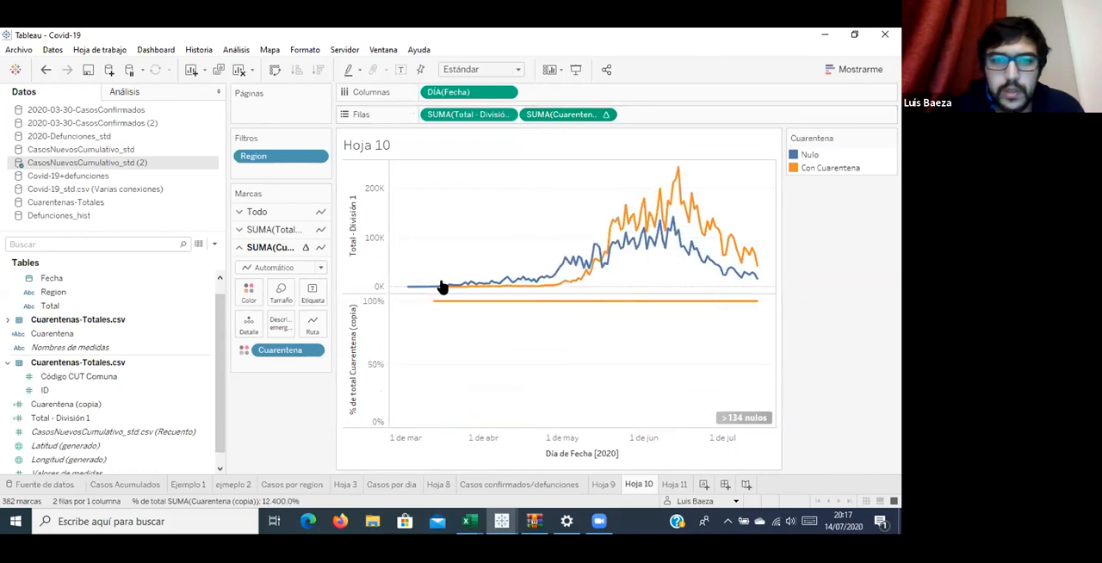
{"action": "left_click", "coordinate": [360, 357]}
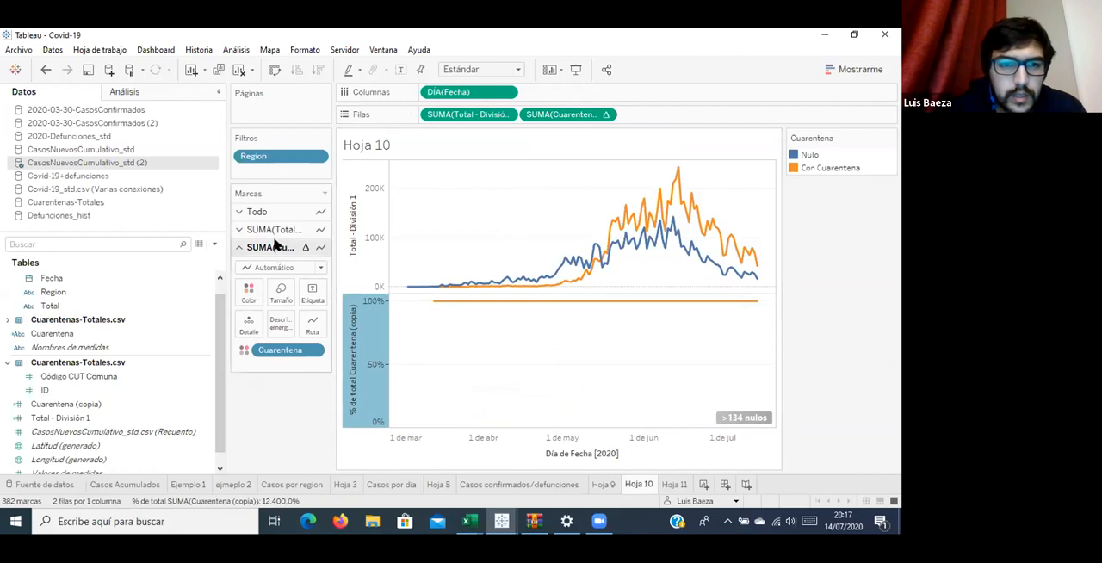
{"action": "left_click", "coordinate": [248, 292]}
{"action": "left_click", "coordinate": [511, 376]}
{"action": "left_click", "coordinate": [369, 349]}
{"action": "left_click", "coordinate": [360, 330]}
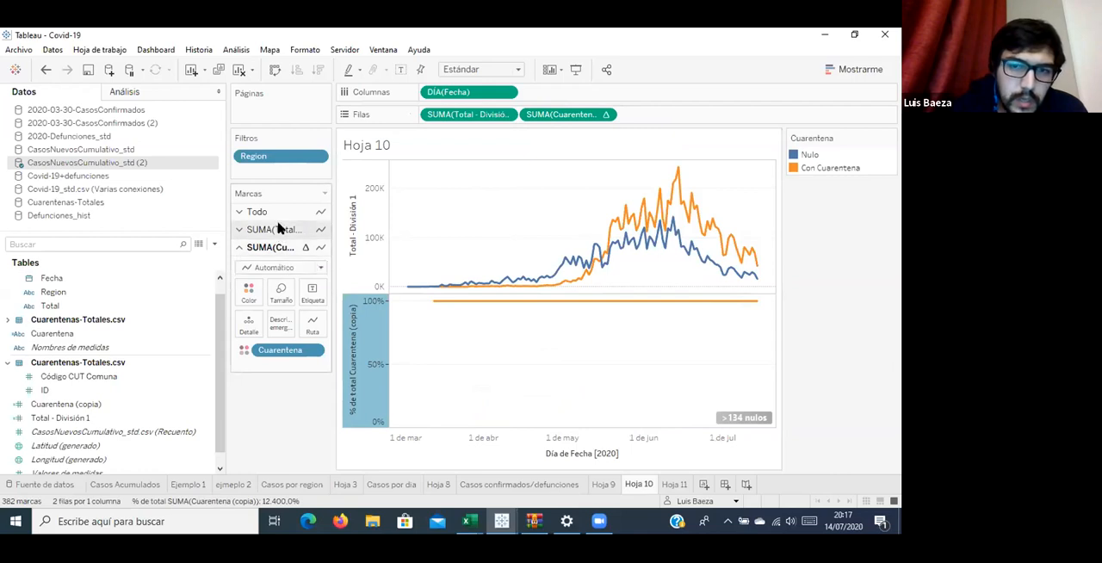
Remove the Cuarentena color encoding from the Total - División 1 chart.
{"action": "left_click", "coordinate": [278, 231]}
{"action": "left_click_drag", "start_coordinate": [301, 332], "coordinate": [291, 419]}
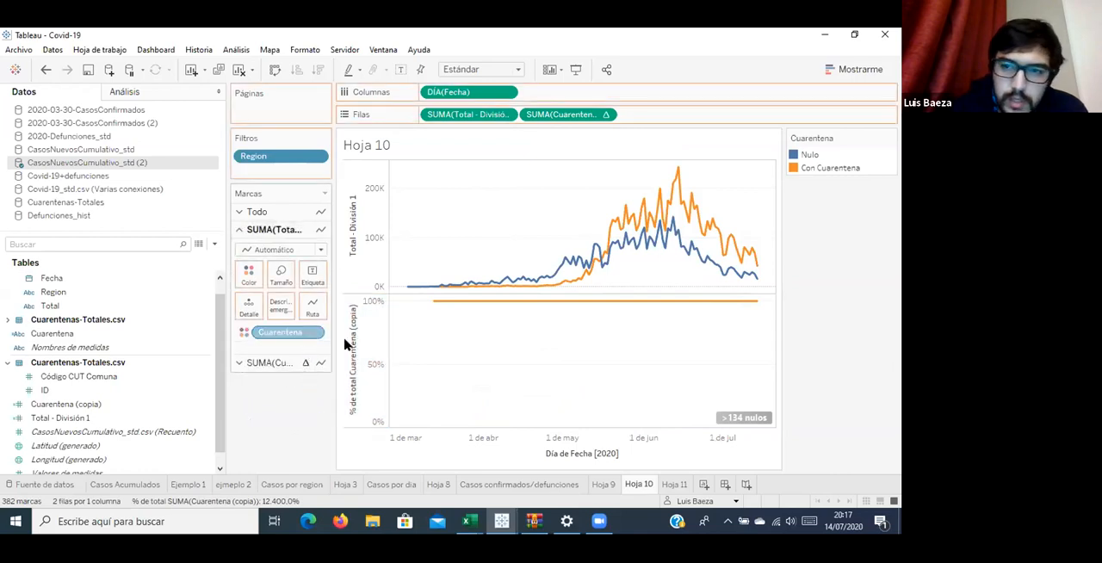
{"action": "left_click", "coordinate": [269, 362]}
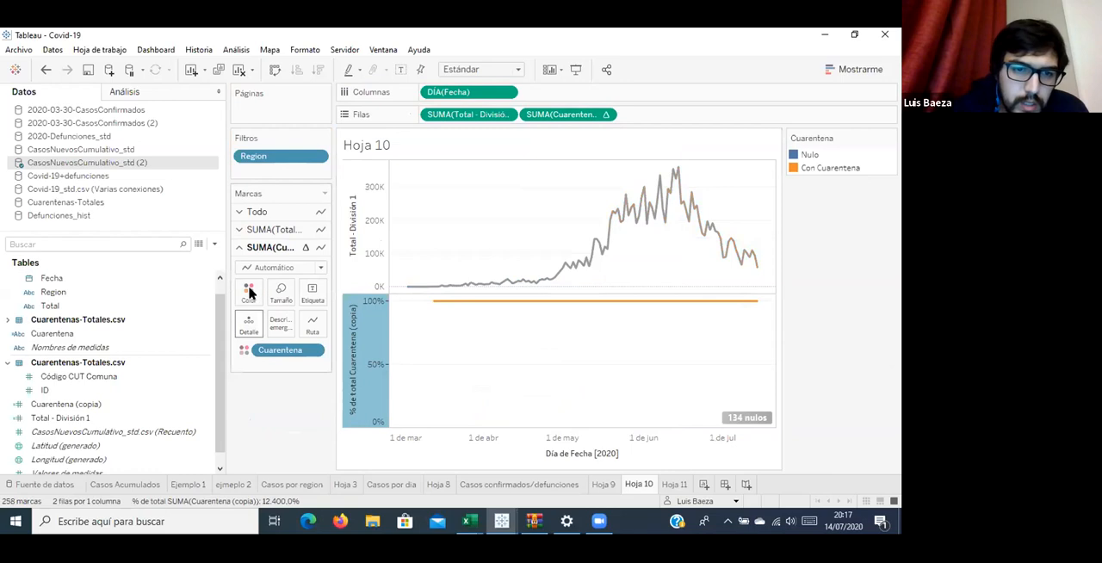
{"action": "left_click", "coordinate": [248, 293]}
{"action": "left_click", "coordinate": [318, 334]}
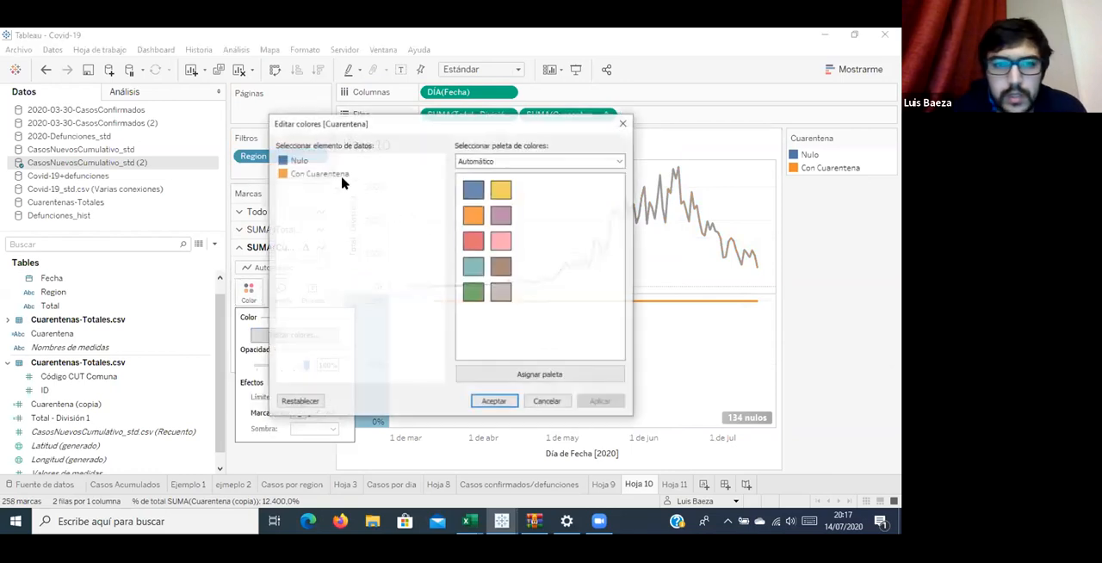
{"action": "left_click", "coordinate": [333, 176]}
{"action": "left_click", "coordinate": [534, 399]}
{"action": "left_click", "coordinate": [524, 400]}
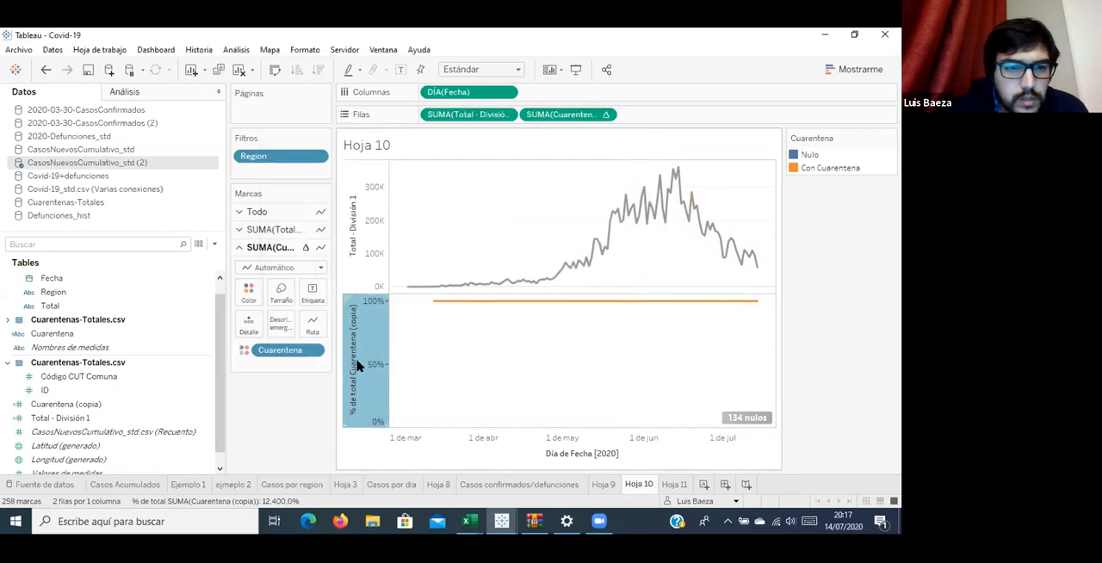
{"action": "left_click", "coordinate": [104, 335]}
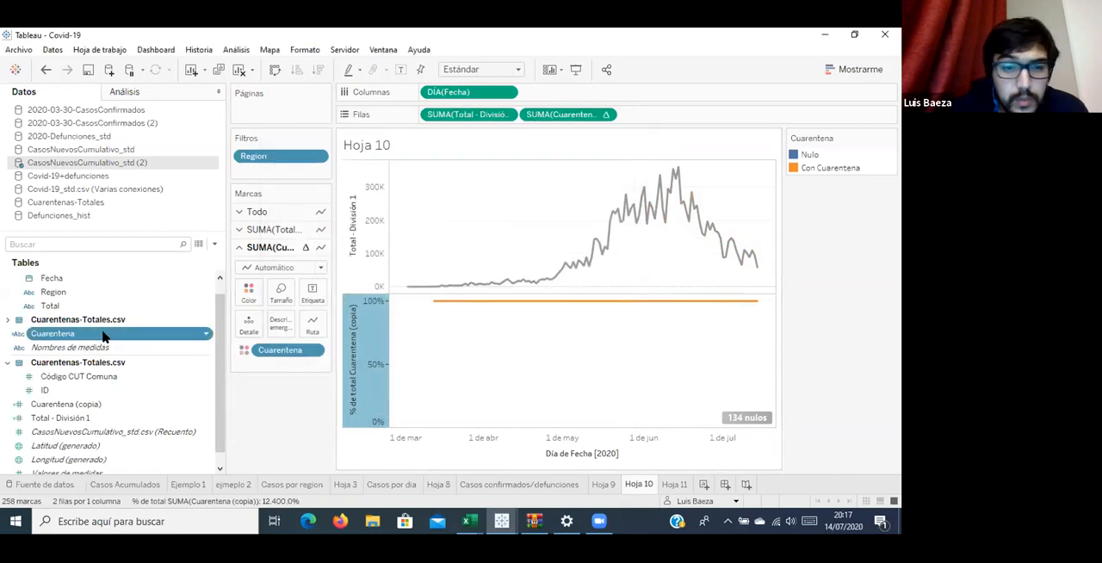
{"action": "right_click", "coordinate": [103, 335]}
{"action": "left_click", "coordinate": [54, 336]}
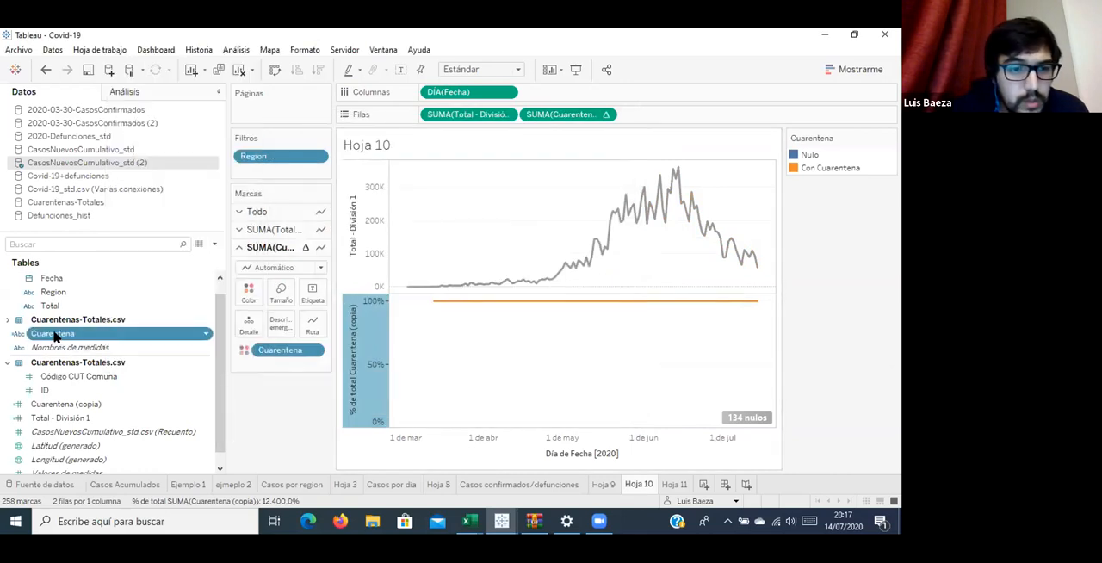
{"action": "left_click_drag", "start_coordinate": [53, 336], "coordinate": [302, 351]}
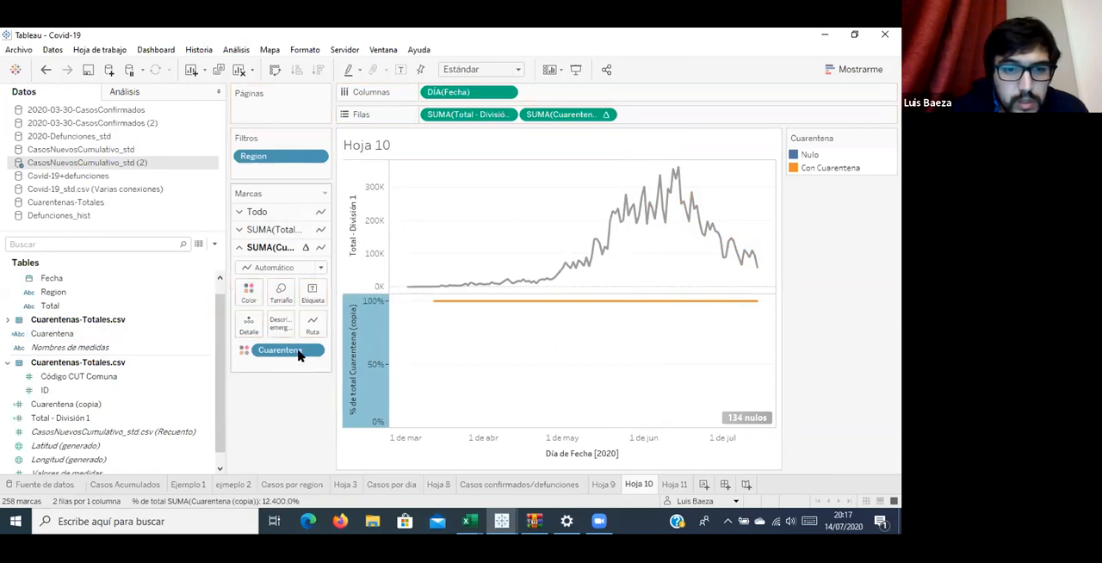
{"action": "left_click", "coordinate": [315, 350]}
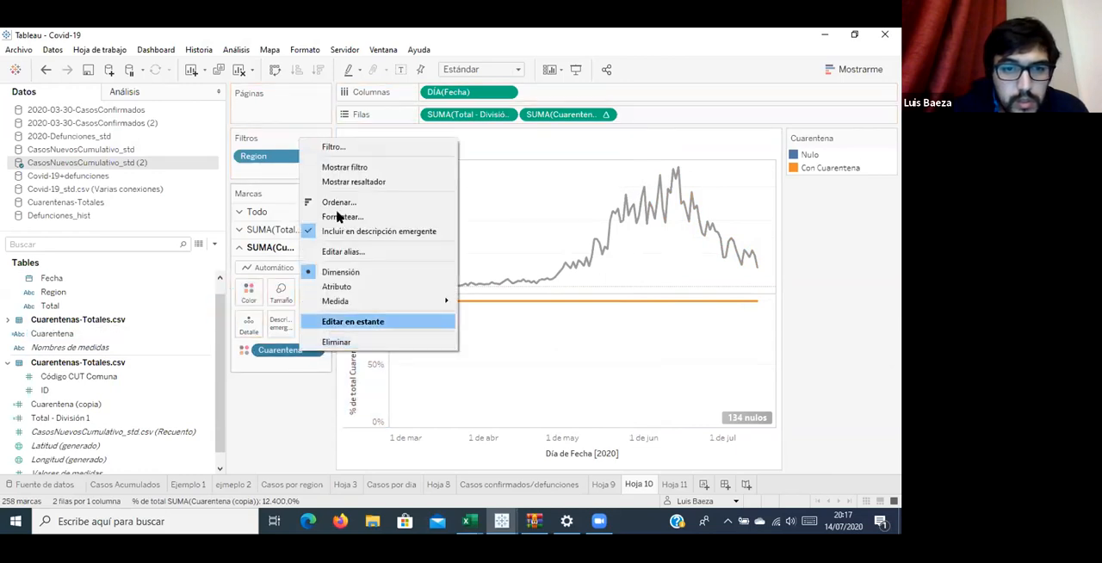
{"action": "left_click", "coordinate": [658, 305]}
Add an ELSE 'Sin Cuarentena' branch to the formula of the Cuarentena calculated field.
{"action": "left_click", "coordinate": [66, 335]}
{"action": "right_click", "coordinate": [66, 335]}
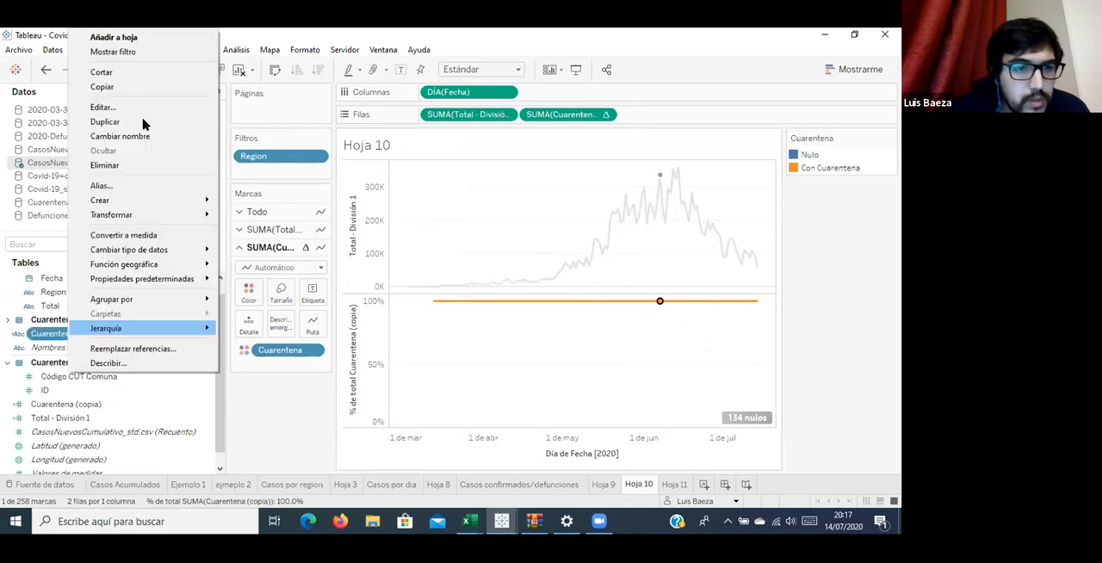
{"action": "left_click", "coordinate": [143, 108]}
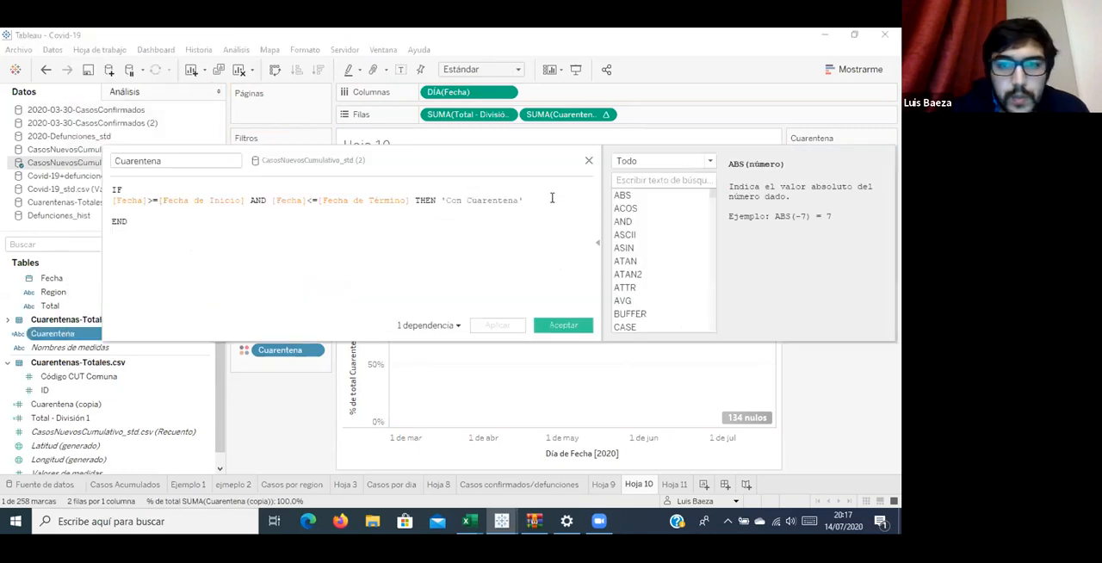
{"action": "left_click", "coordinate": [551, 198]}
{"action": "key", "text": "Return"}
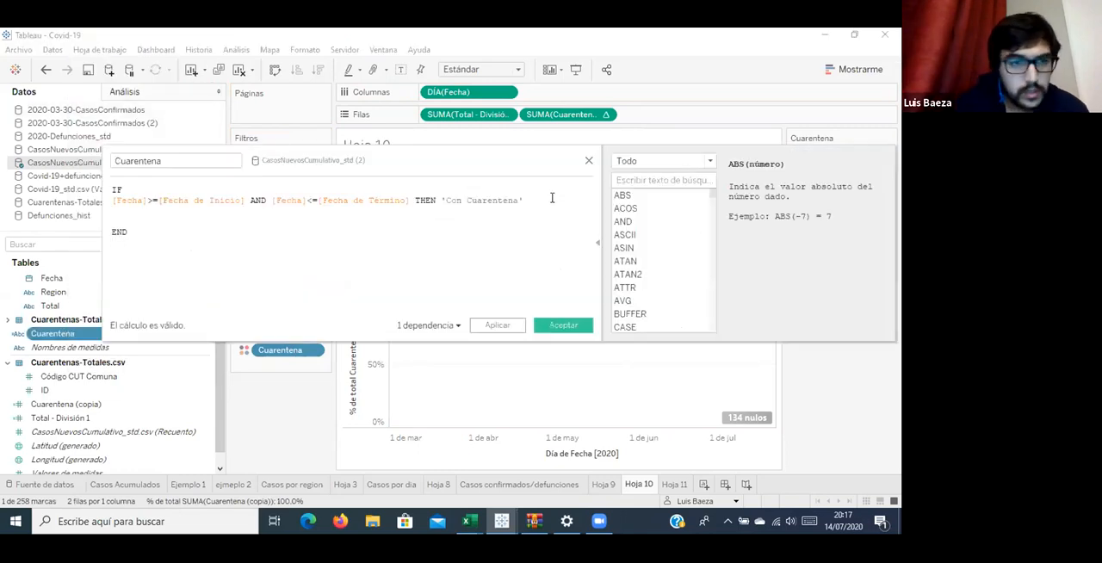
{"action": "type", "text": "ELSE"}
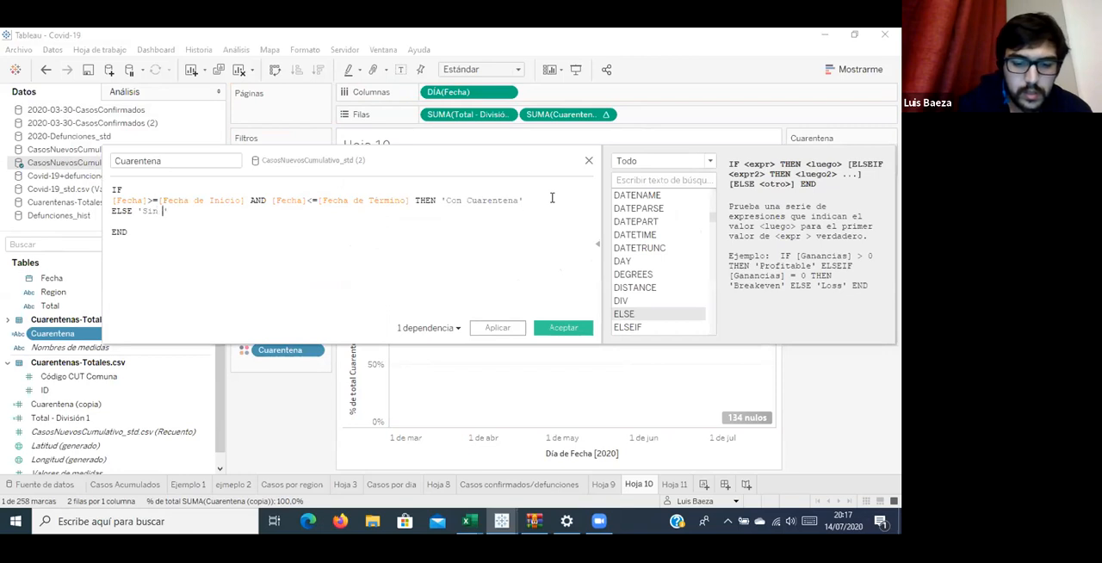
{"action": "type", "text": "'Sin Cuare"}
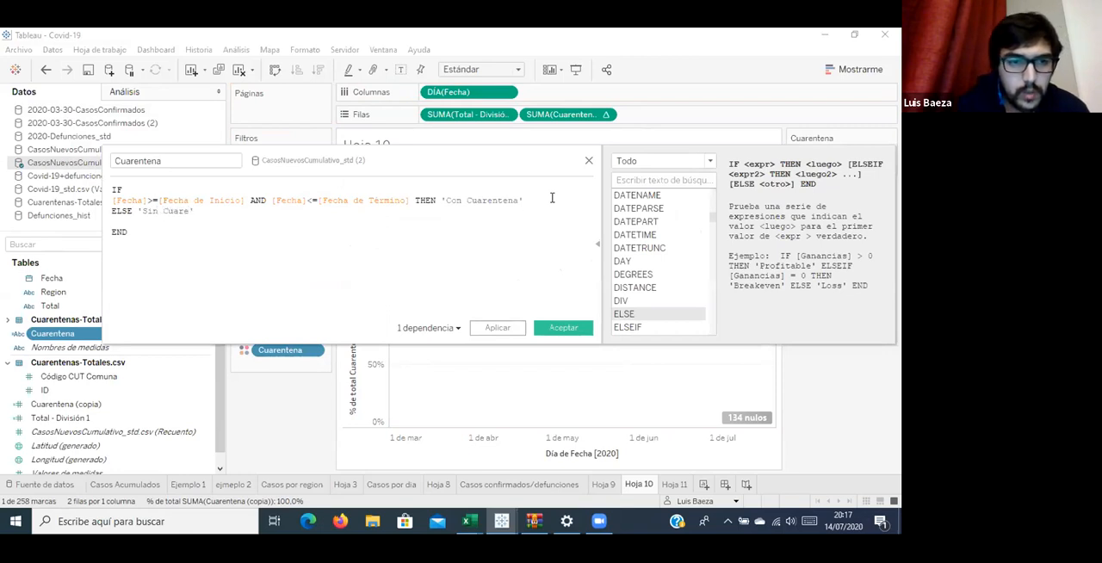
{"action": "type", "text": "ntena"}
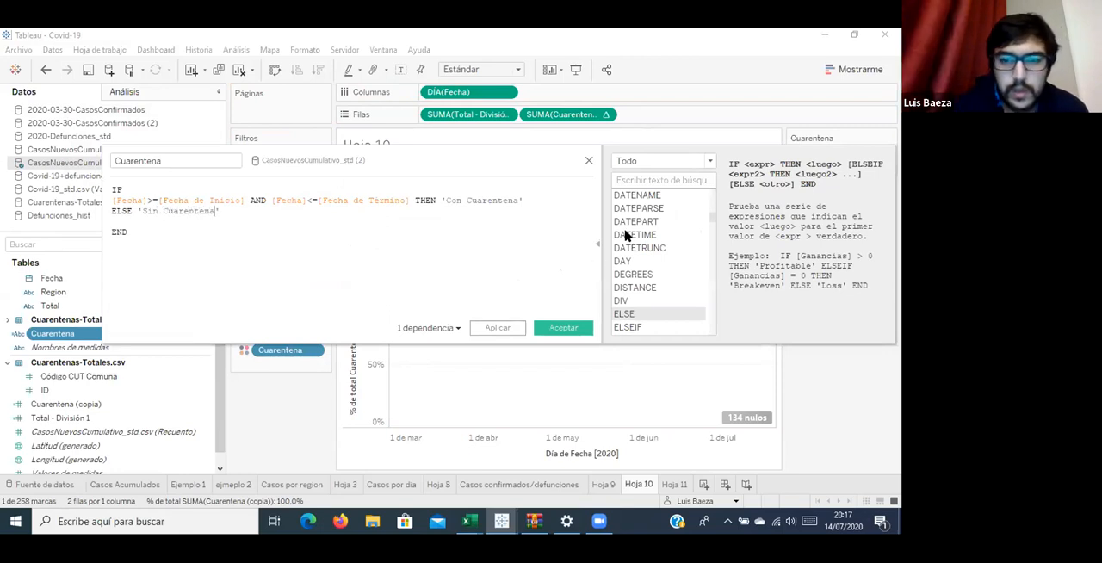
{"action": "left_click", "coordinate": [564, 330]}
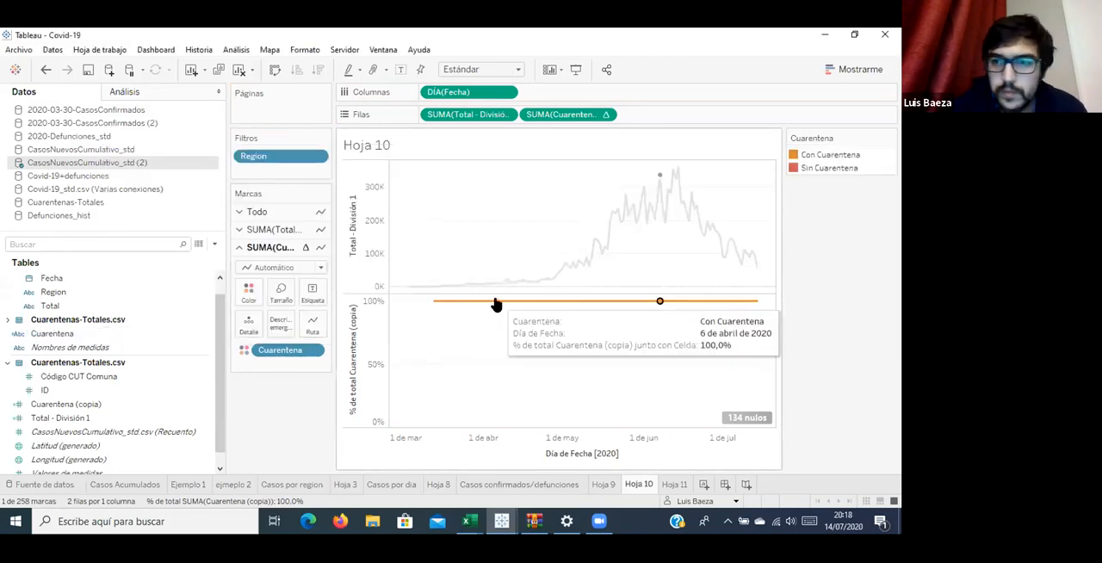
Highlight the Con Cuarentena and Sin Cuarentena marks in turn using the color legend.
{"action": "left_click", "coordinate": [833, 158]}
{"action": "left_click", "coordinate": [831, 171]}
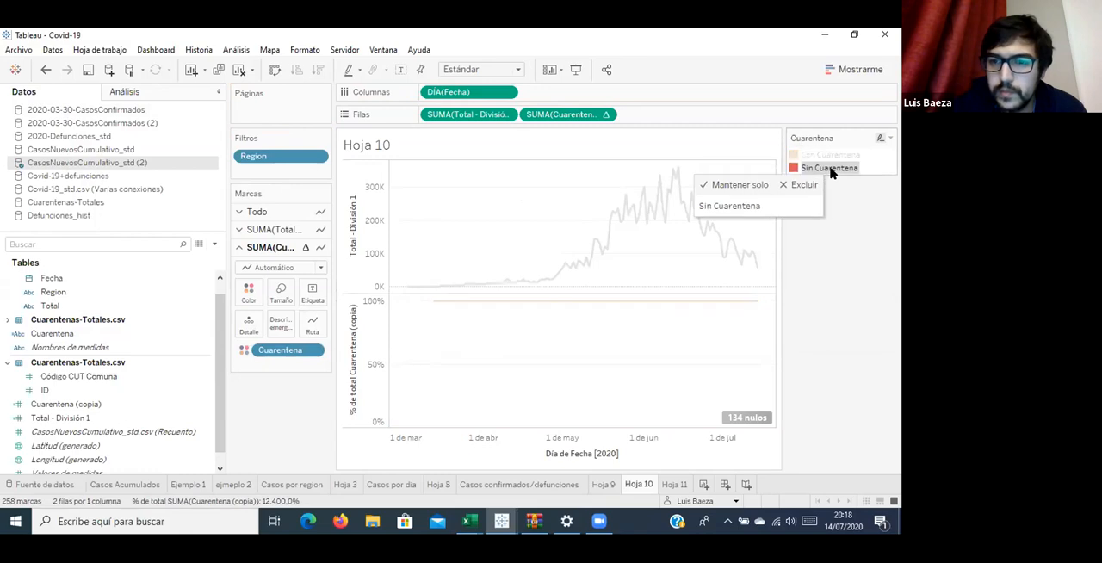
{"action": "left_click", "coordinate": [837, 157]}
{"action": "left_click", "coordinate": [843, 168]}
{"action": "left_click", "coordinate": [845, 157]}
Show the null values of % de total Cuarentena (copia) at the default position and highlight the Sin Cuarentena marks to check them.
{"action": "left_click", "coordinate": [745, 419]}
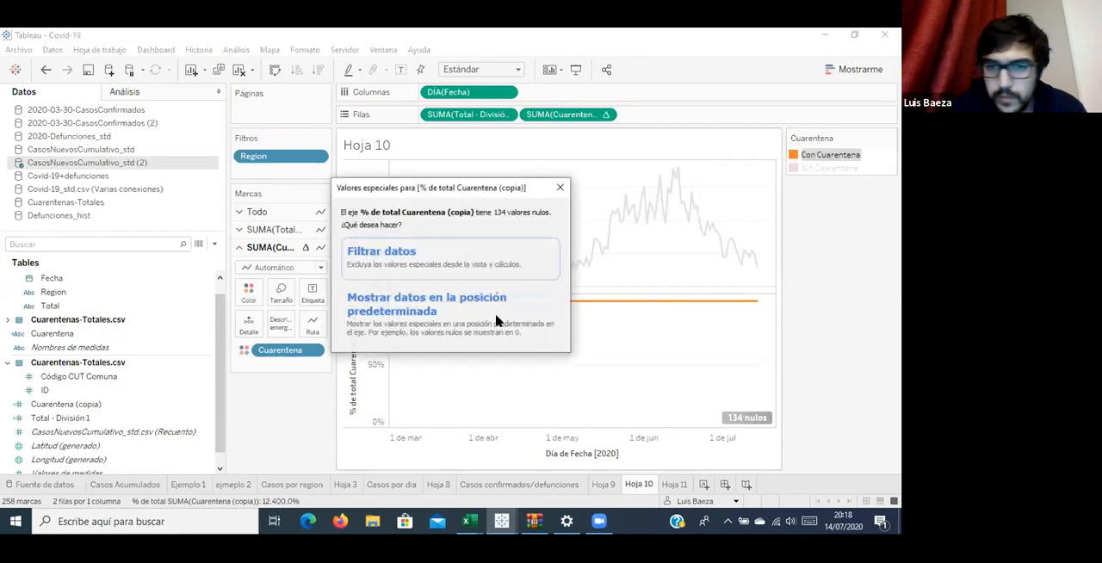
{"action": "left_click", "coordinate": [466, 307]}
{"action": "mouse_move", "coordinate": [605, 303]}
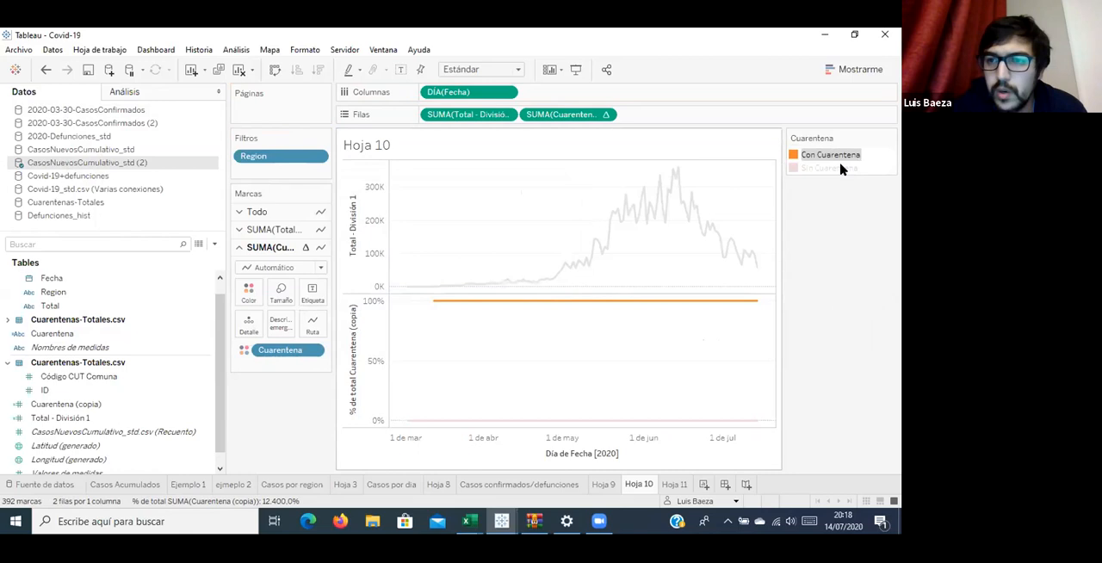
{"action": "left_click", "coordinate": [807, 169]}
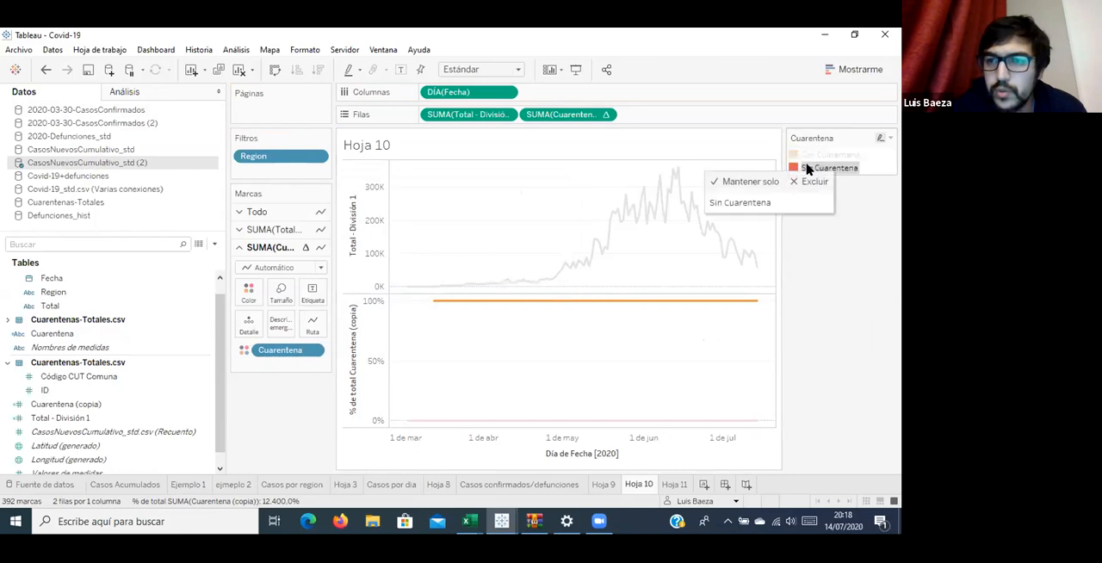
{"action": "left_click", "coordinate": [604, 364]}
Display the Cuarentena (copia) marks as bars and assign gray to Sin Cuarentena.
{"action": "left_click", "coordinate": [286, 268]}
{"action": "left_click", "coordinate": [272, 295]}
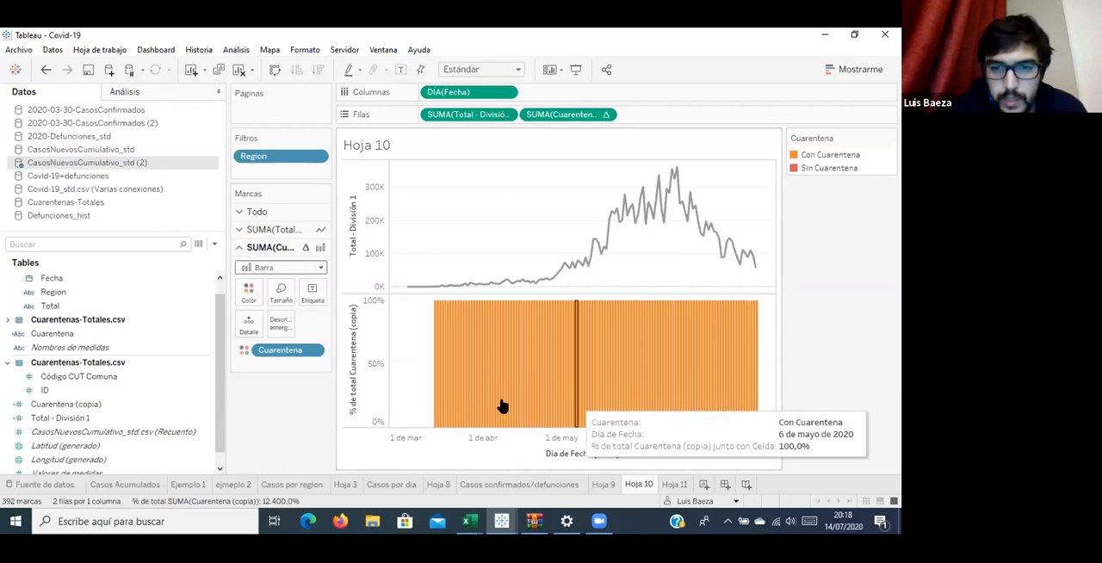
{"action": "left_click", "coordinate": [251, 268]}
{"action": "left_click", "coordinate": [248, 294]}
{"action": "left_click", "coordinate": [248, 295]}
{"action": "left_click", "coordinate": [293, 335]}
{"action": "left_click", "coordinate": [318, 173]}
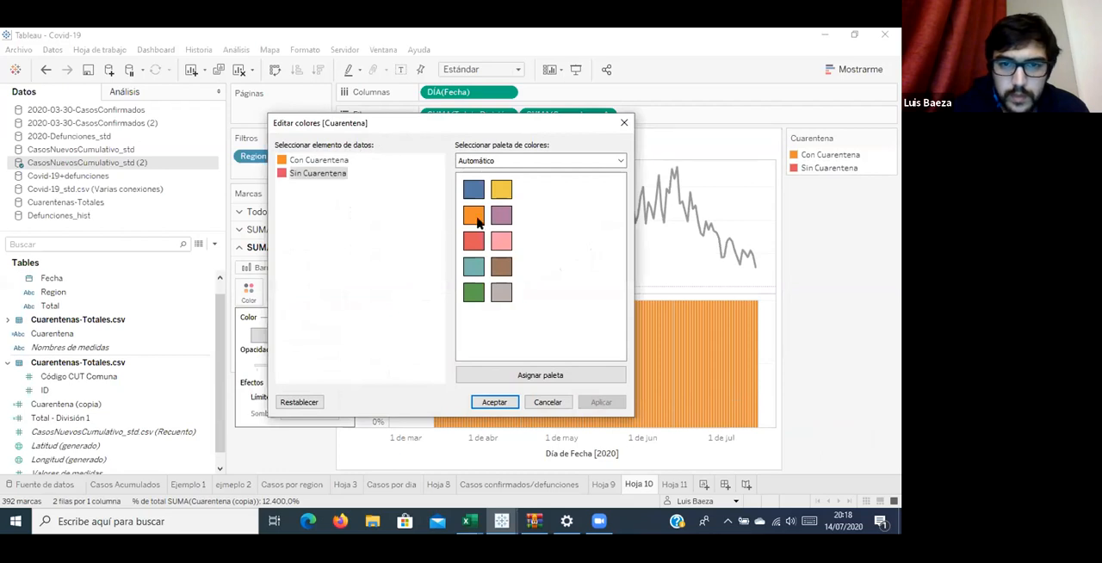
{"action": "left_click", "coordinate": [501, 190]}
{"action": "left_click", "coordinate": [494, 295]}
{"action": "key", "text": "Return"}
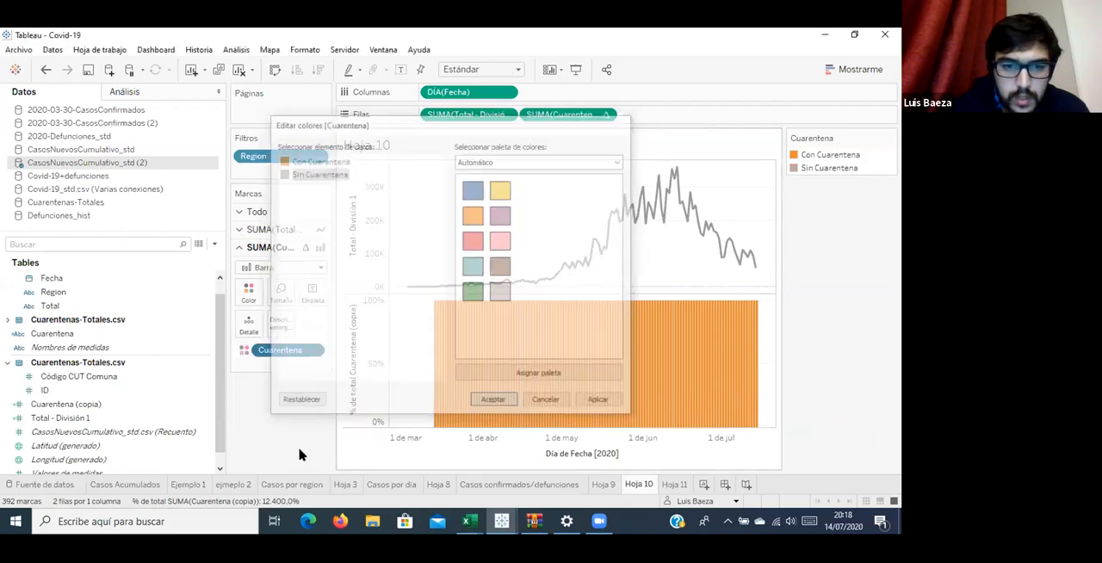
Combine both measures on a dual axis and place Total - División 1 after Cuarentena (copia) in Rows so its line is in front.
{"action": "right_click", "coordinate": [366, 365]}
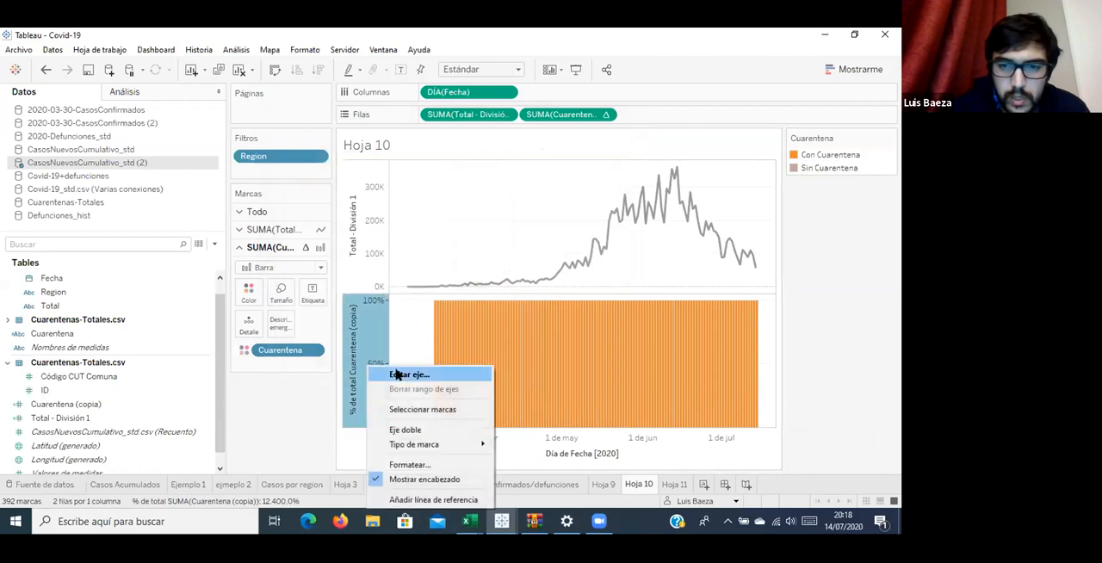
{"action": "left_click", "coordinate": [406, 429]}
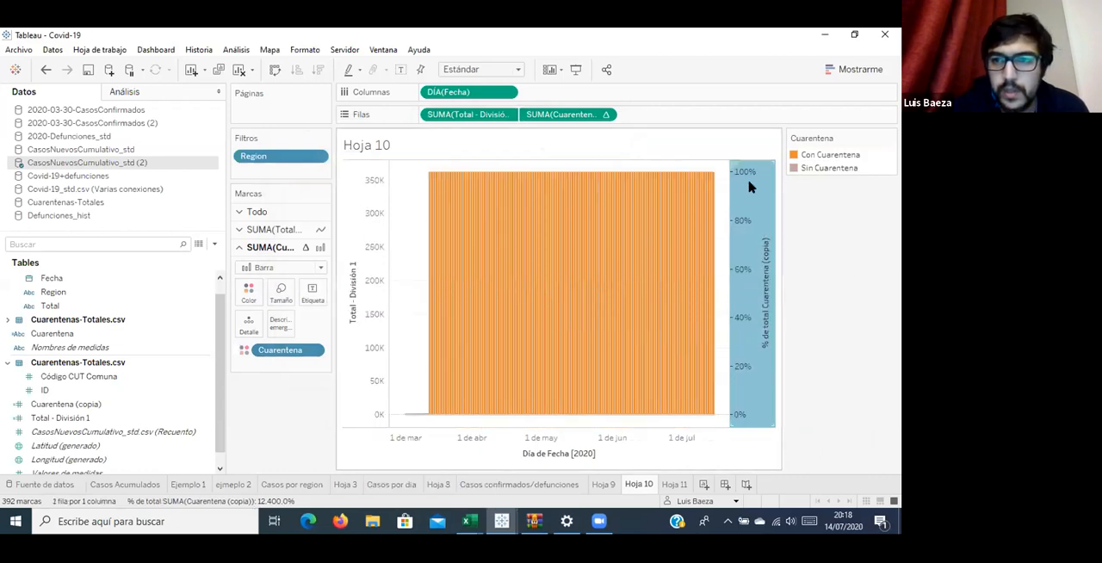
{"action": "left_click_drag", "start_coordinate": [469, 114], "coordinate": [707, 121]}
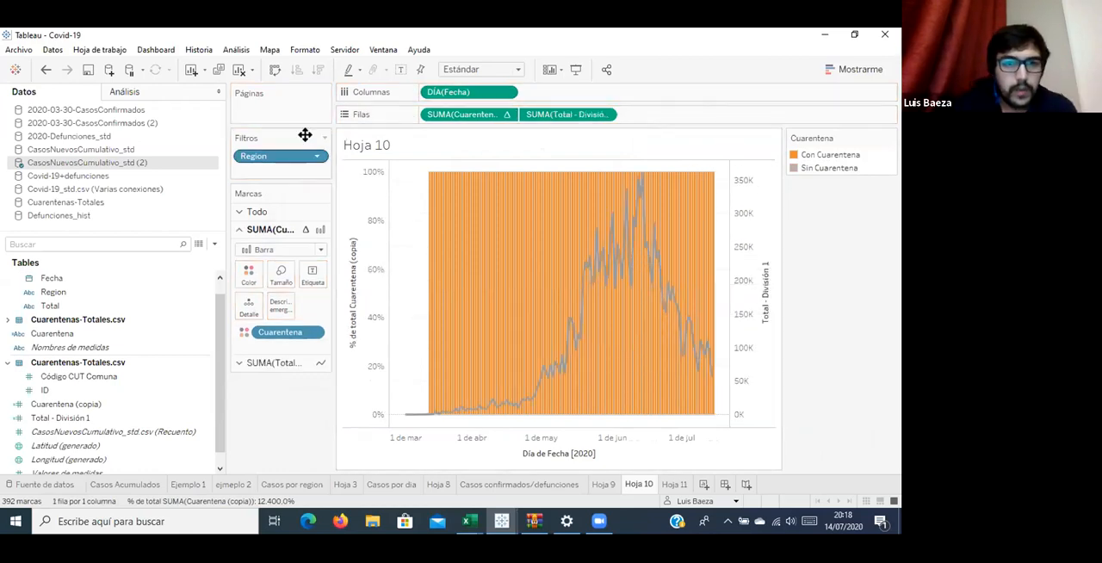
Duplicate the Region field and add the copy as a filter limited to Maule.
{"action": "left_click", "coordinate": [154, 243]}
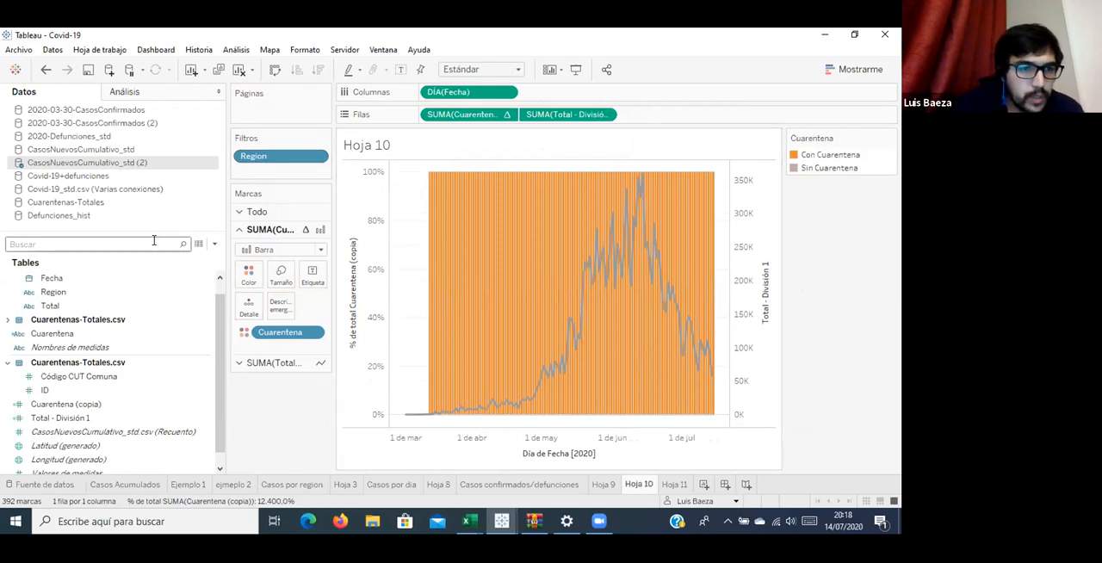
{"action": "type", "text": "reg"}
{"action": "left_click_drag", "start_coordinate": [100, 291], "coordinate": [300, 188]}
{"action": "right_click", "coordinate": [130, 293]}
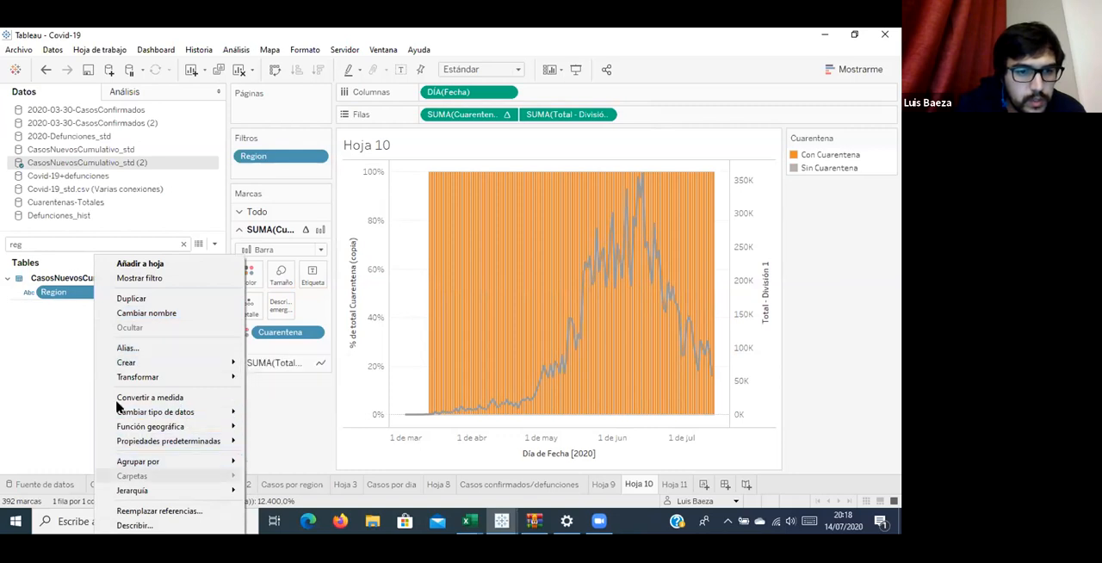
{"action": "right_click", "coordinate": [46, 290]}
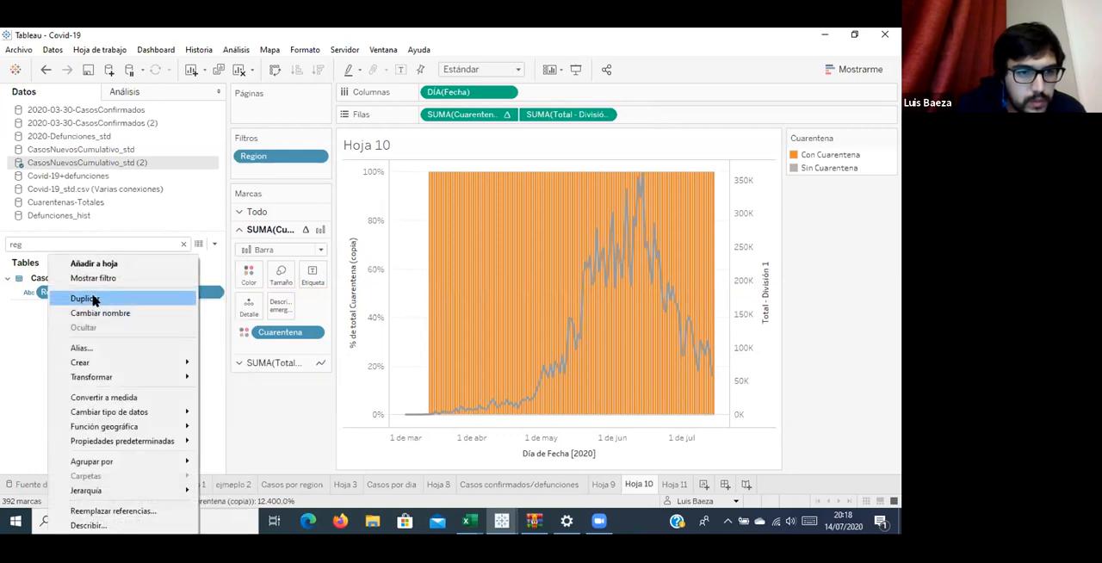
{"action": "left_click", "coordinate": [93, 298]}
{"action": "left_click_drag", "start_coordinate": [86, 306], "coordinate": [280, 170]}
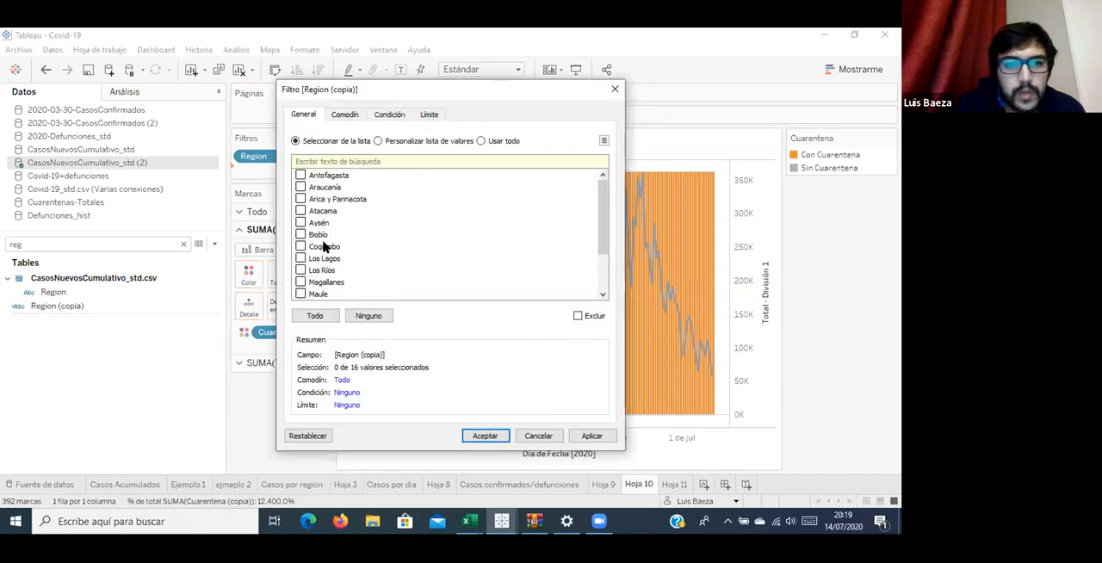
{"action": "left_click", "coordinate": [487, 436]}
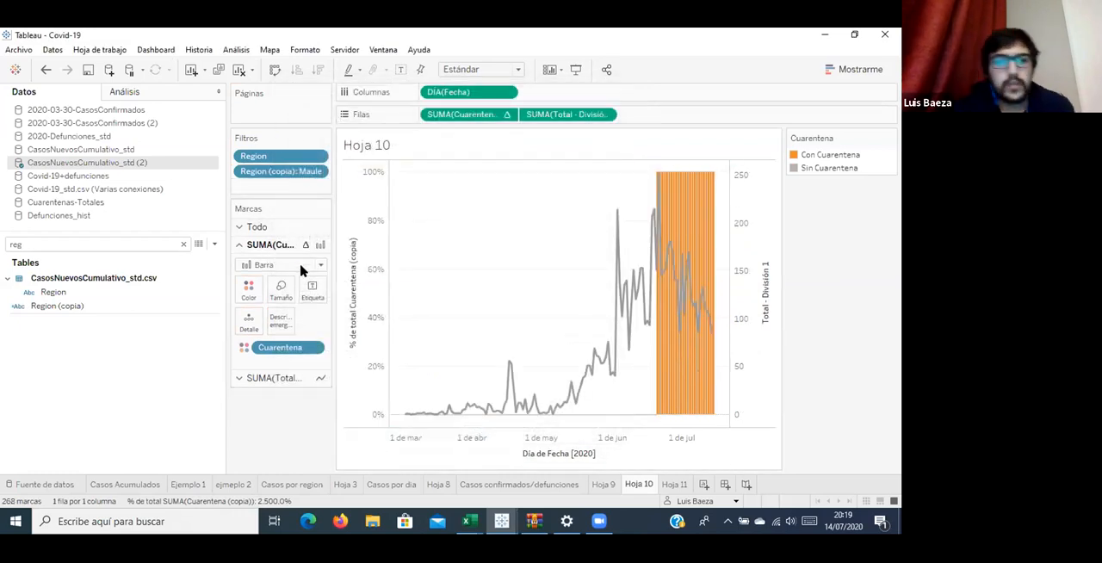
{"action": "left_click", "coordinate": [248, 288]}
{"action": "left_click", "coordinate": [326, 333]}
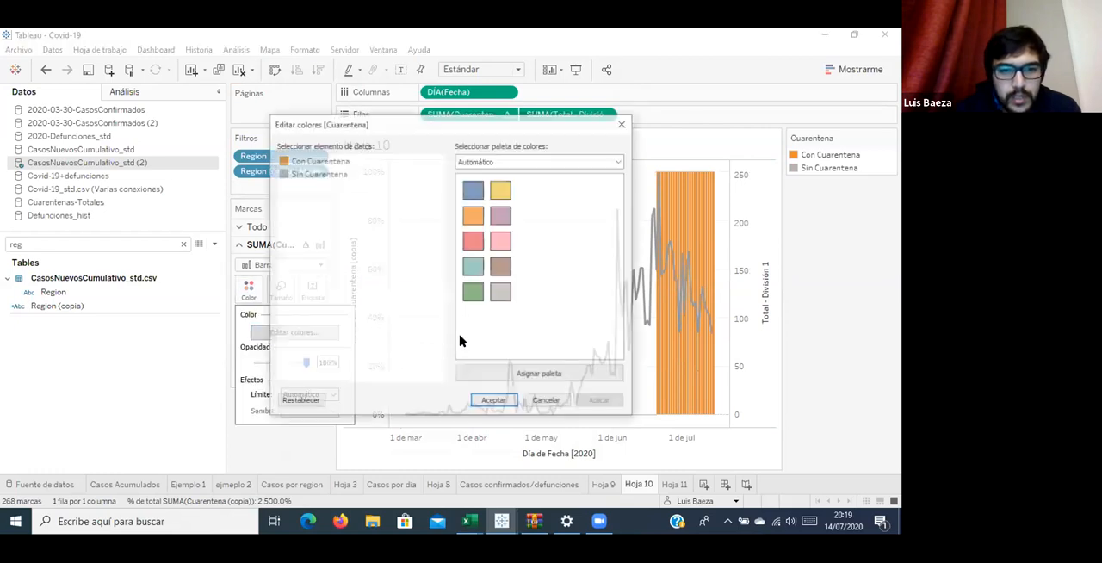
{"action": "key", "text": "Escape"}
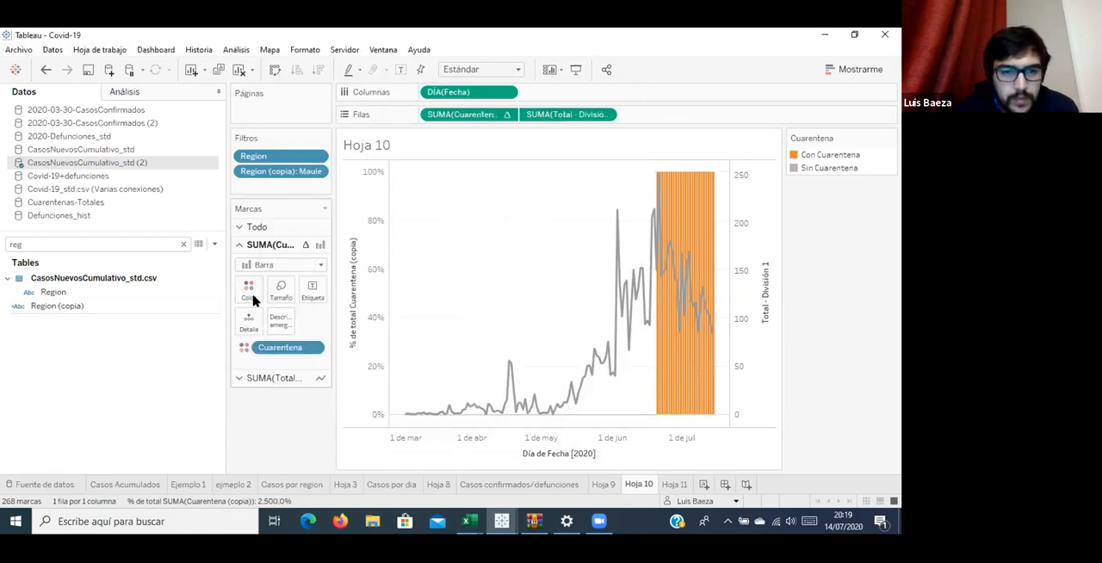
Set the border of the Cuarentena (copia) bars to Ninguno.
{"action": "left_click", "coordinate": [252, 296]}
{"action": "left_click", "coordinate": [335, 394]}
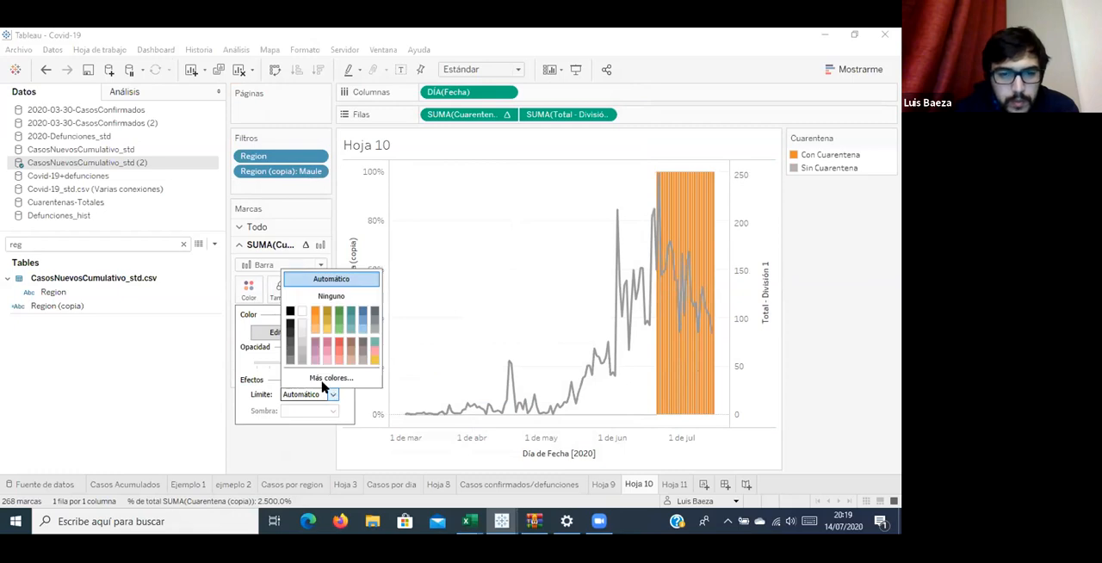
{"action": "left_click", "coordinate": [250, 349]}
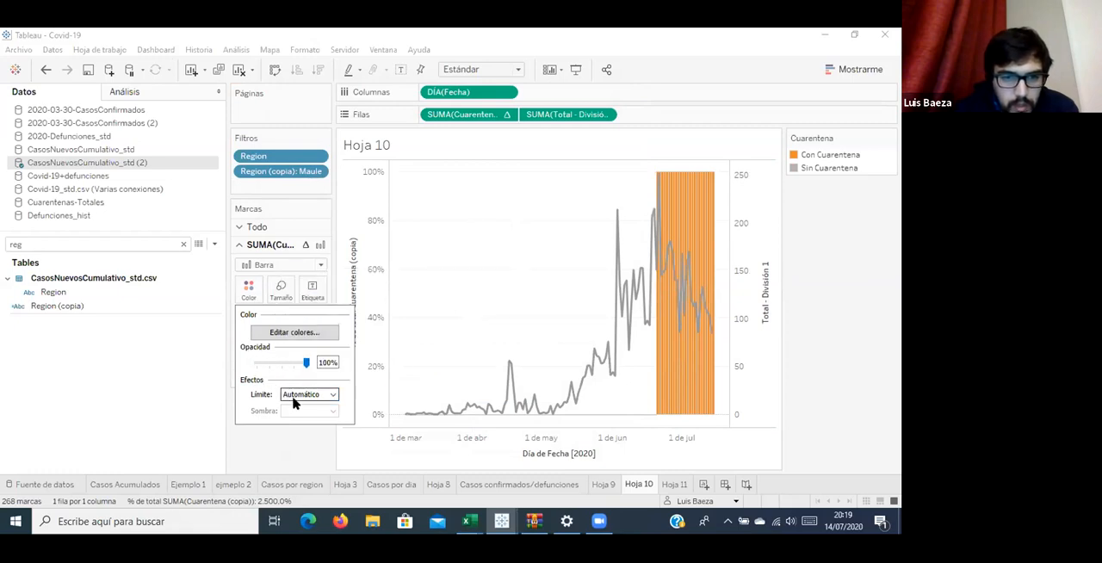
{"action": "left_click", "coordinate": [293, 398]}
{"action": "left_click", "coordinate": [345, 297]}
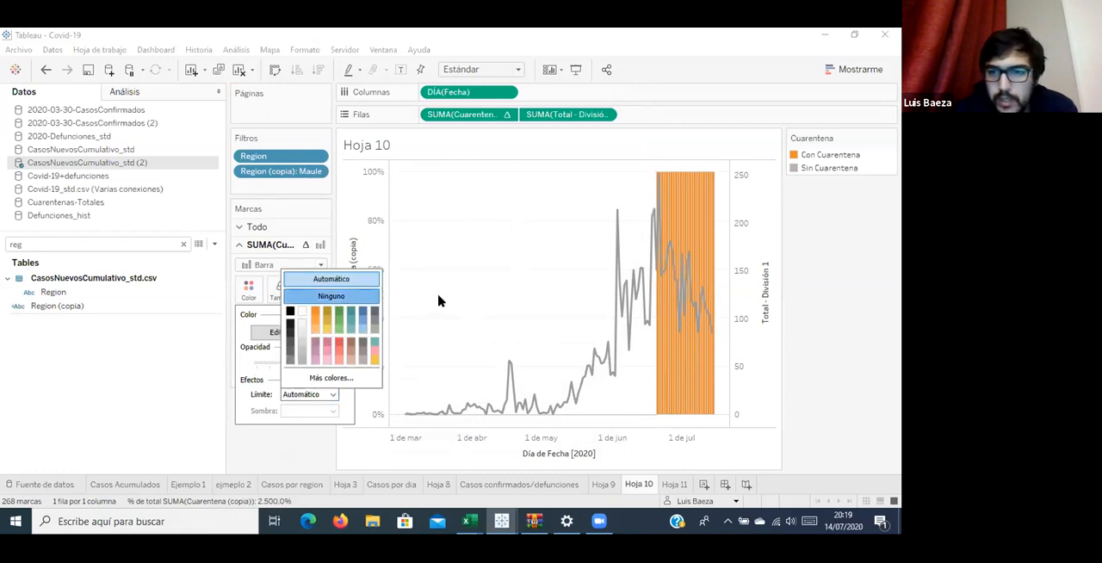
{"action": "left_click", "coordinate": [507, 269]}
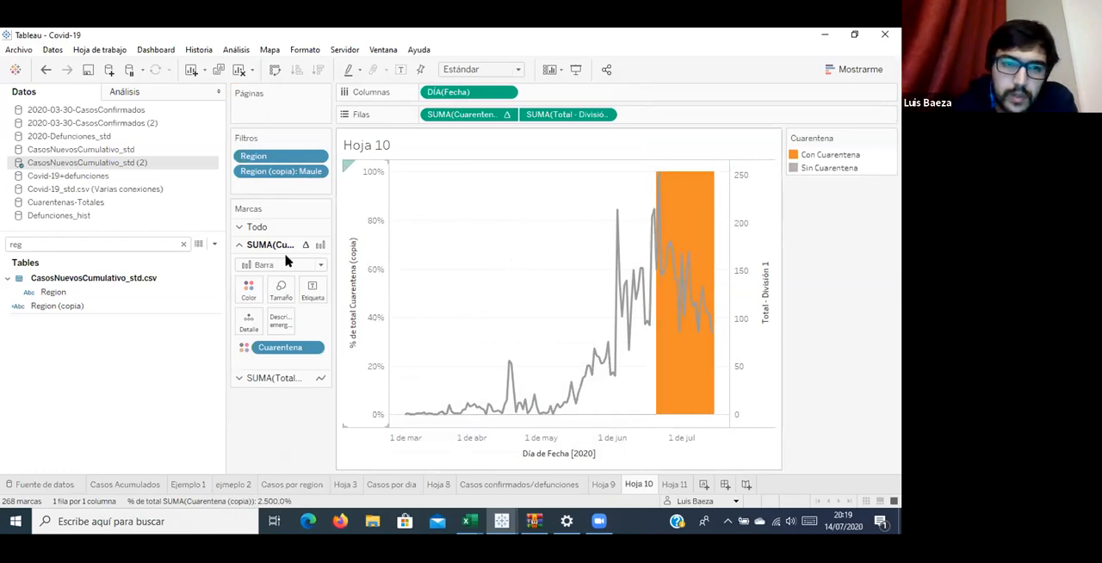
Color the Total - División 1 line blue.
{"action": "left_click", "coordinate": [583, 394]}
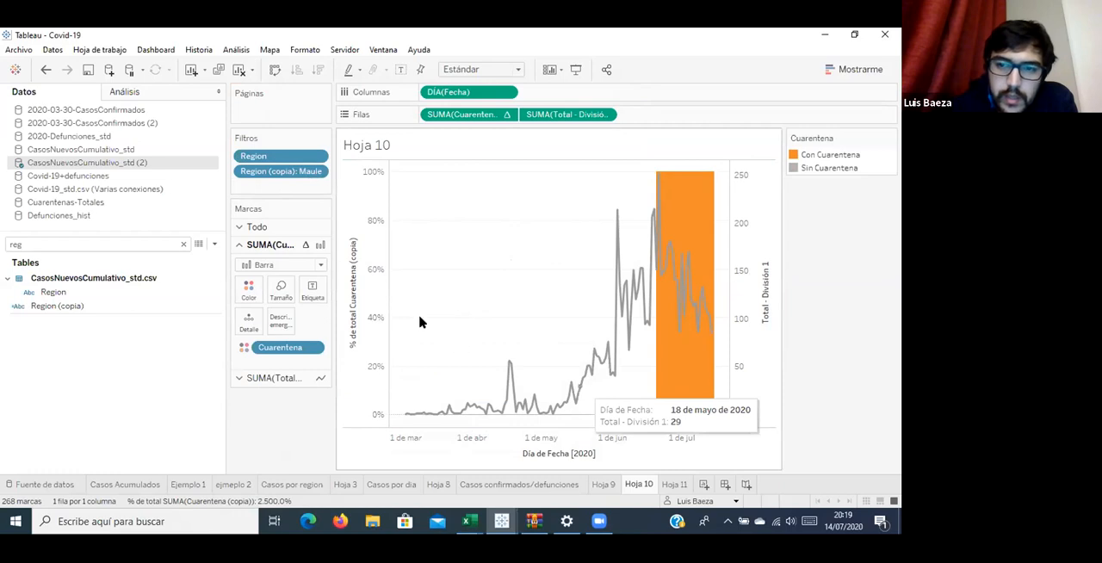
{"action": "left_click", "coordinate": [248, 305]}
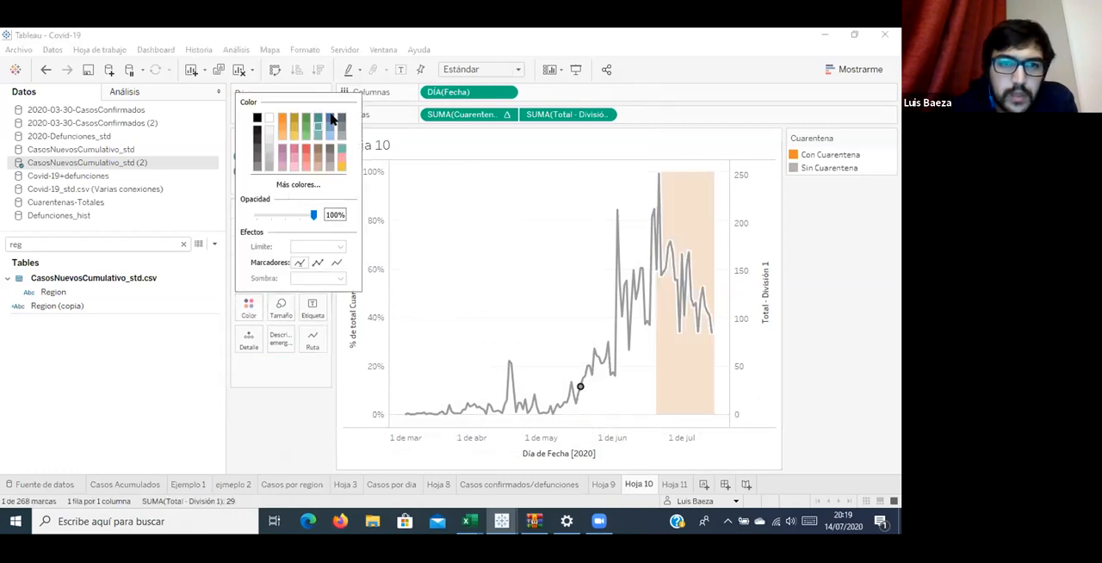
{"action": "left_click", "coordinate": [492, 231]}
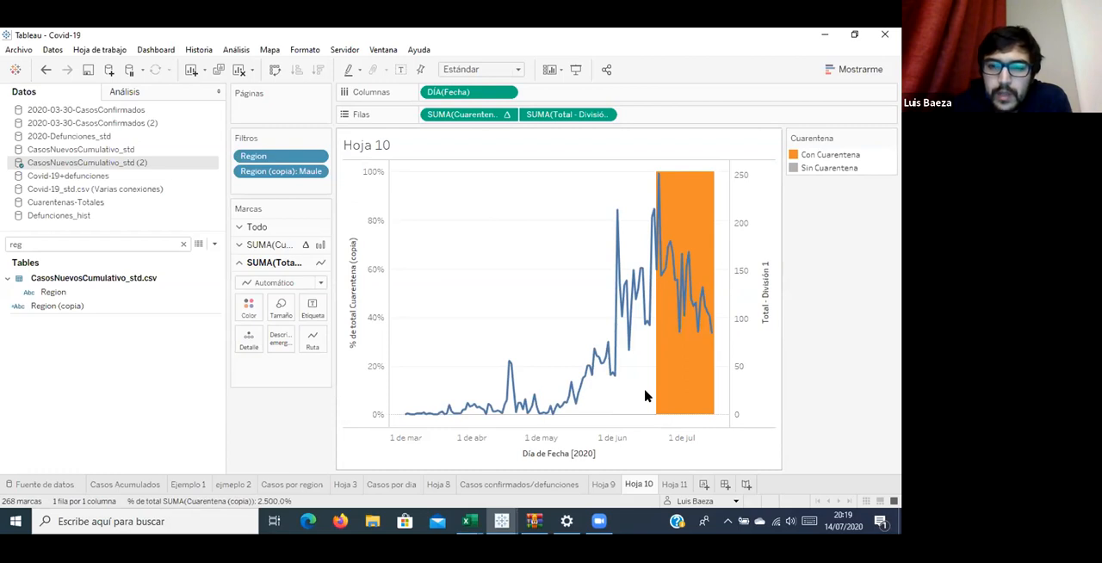
Show the Region (copia) filter as a control beside the chart.
{"action": "mouse_move", "coordinate": [652, 393]}
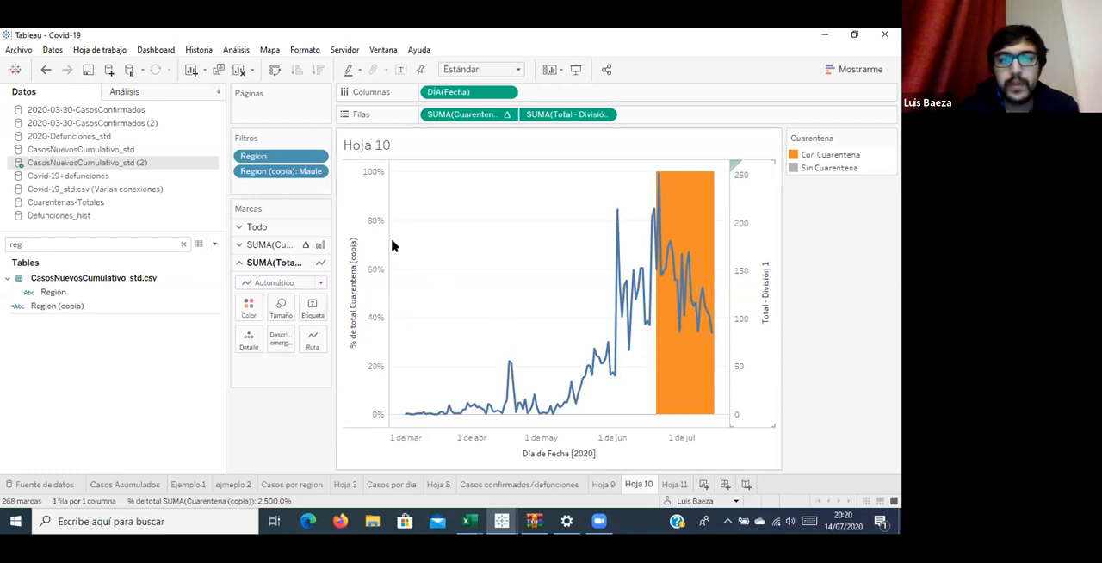
{"action": "right_click", "coordinate": [301, 171]}
{"action": "left_click", "coordinate": [310, 196]}
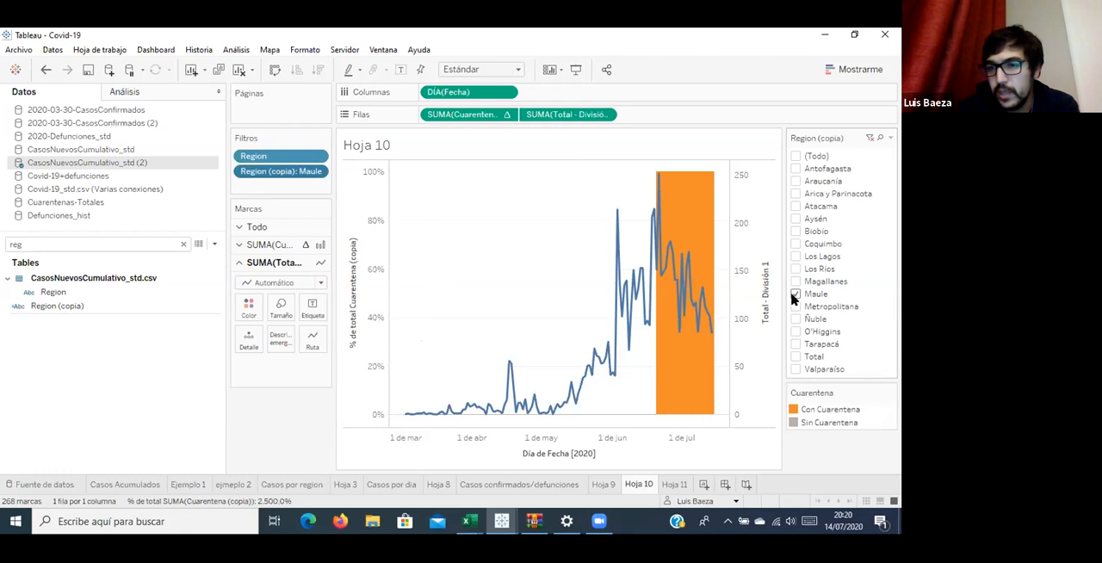
Switch the Region (copia) filter from Maule to Metropolitana, and from Metropolitana to Biobío.
{"action": "left_click", "coordinate": [794, 298]}
{"action": "left_click", "coordinate": [795, 307]}
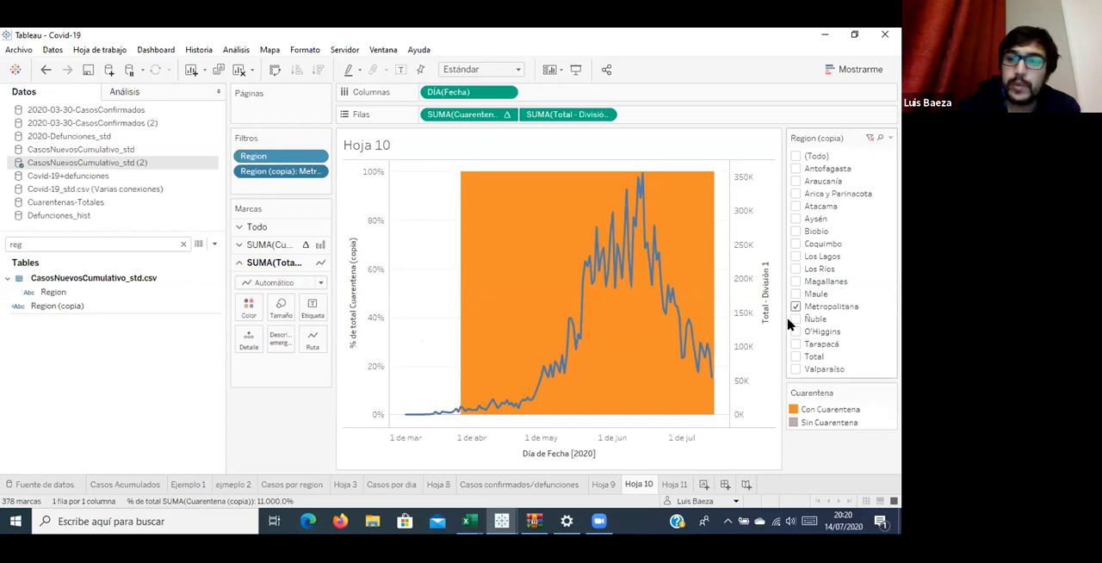
{"action": "left_click", "coordinate": [796, 307]}
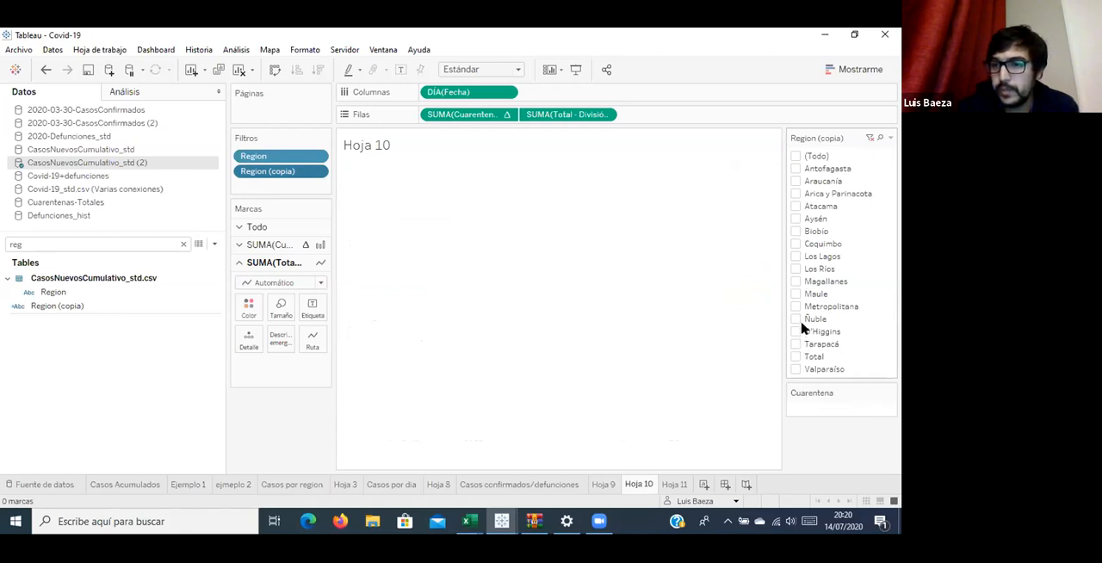
{"action": "left_click", "coordinate": [797, 233]}
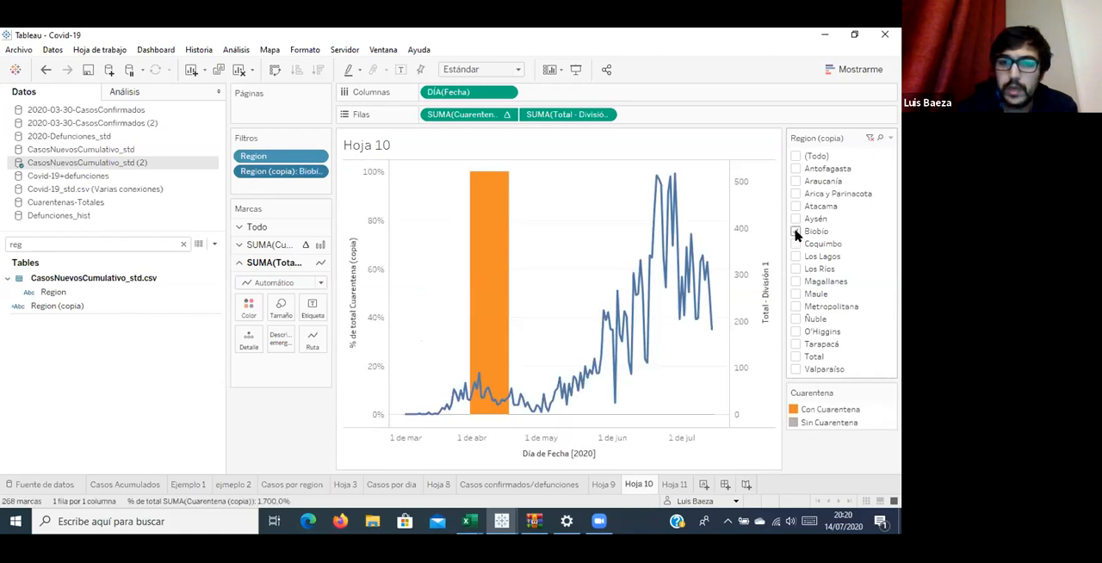